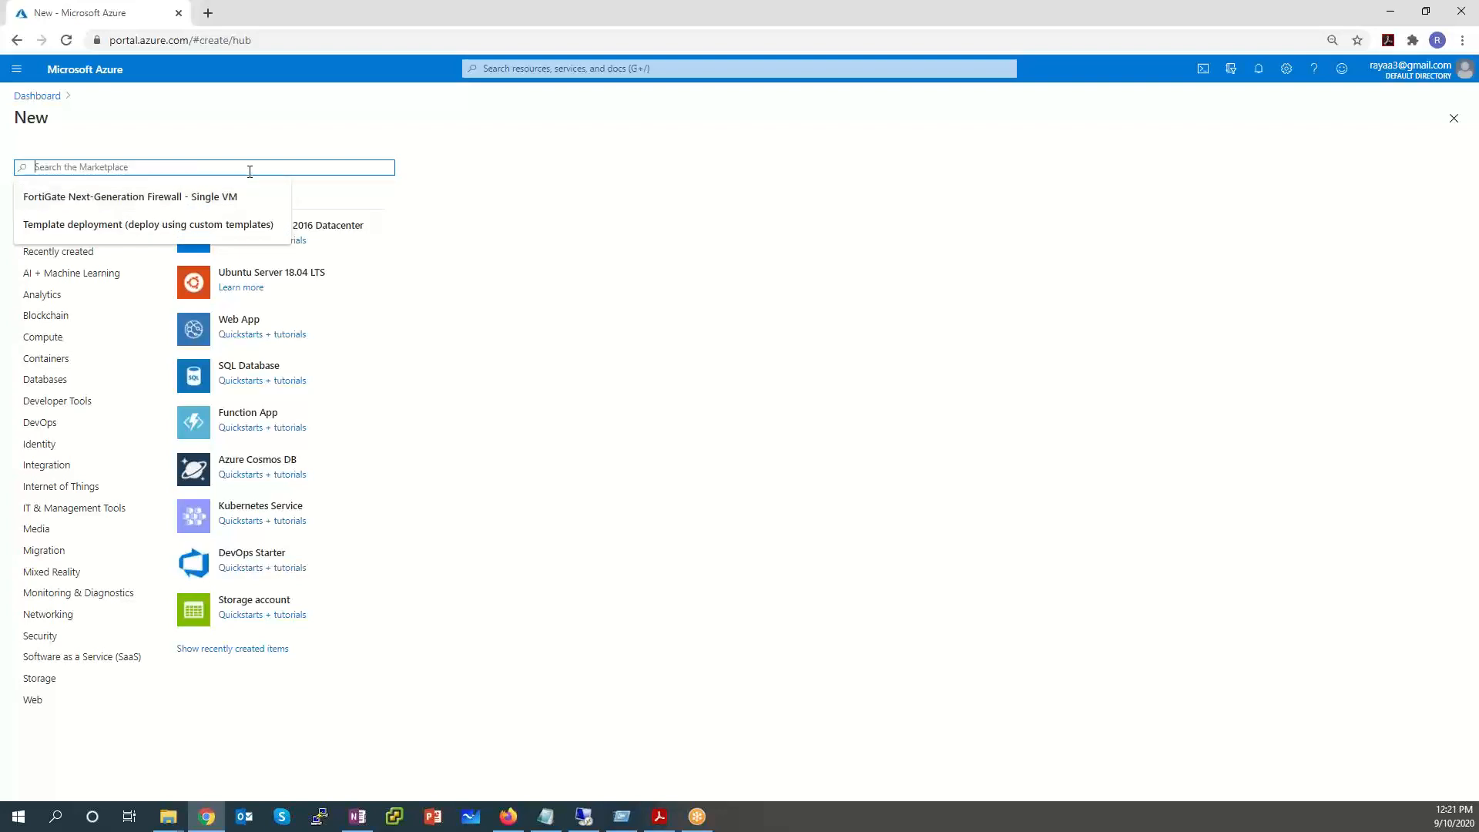
# Search the Azure Marketplace for 'Fortigate' to list the Fortinet offerings.
pyautogui.write('Fortigate')
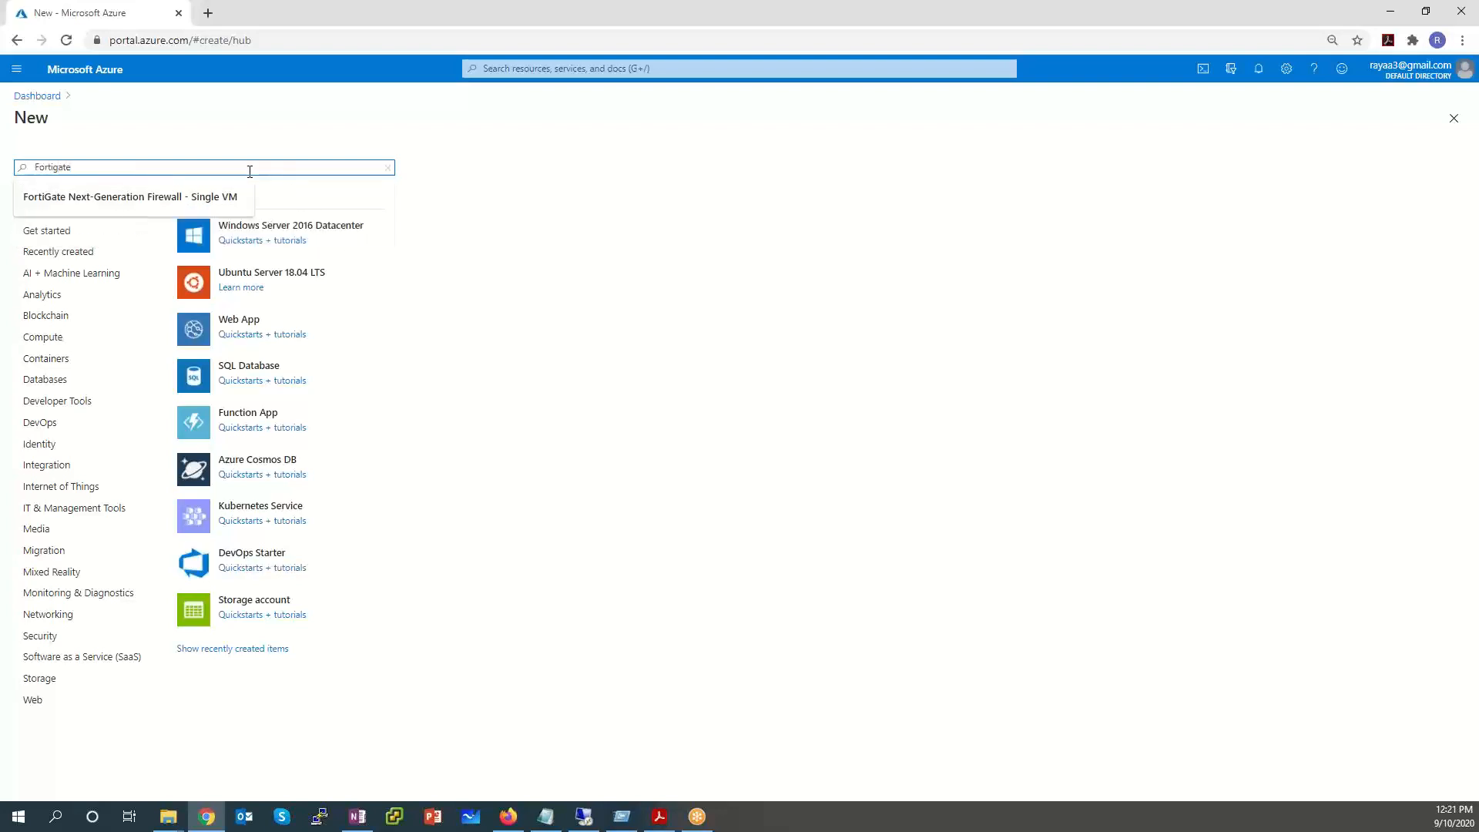
pyautogui.press('Return')
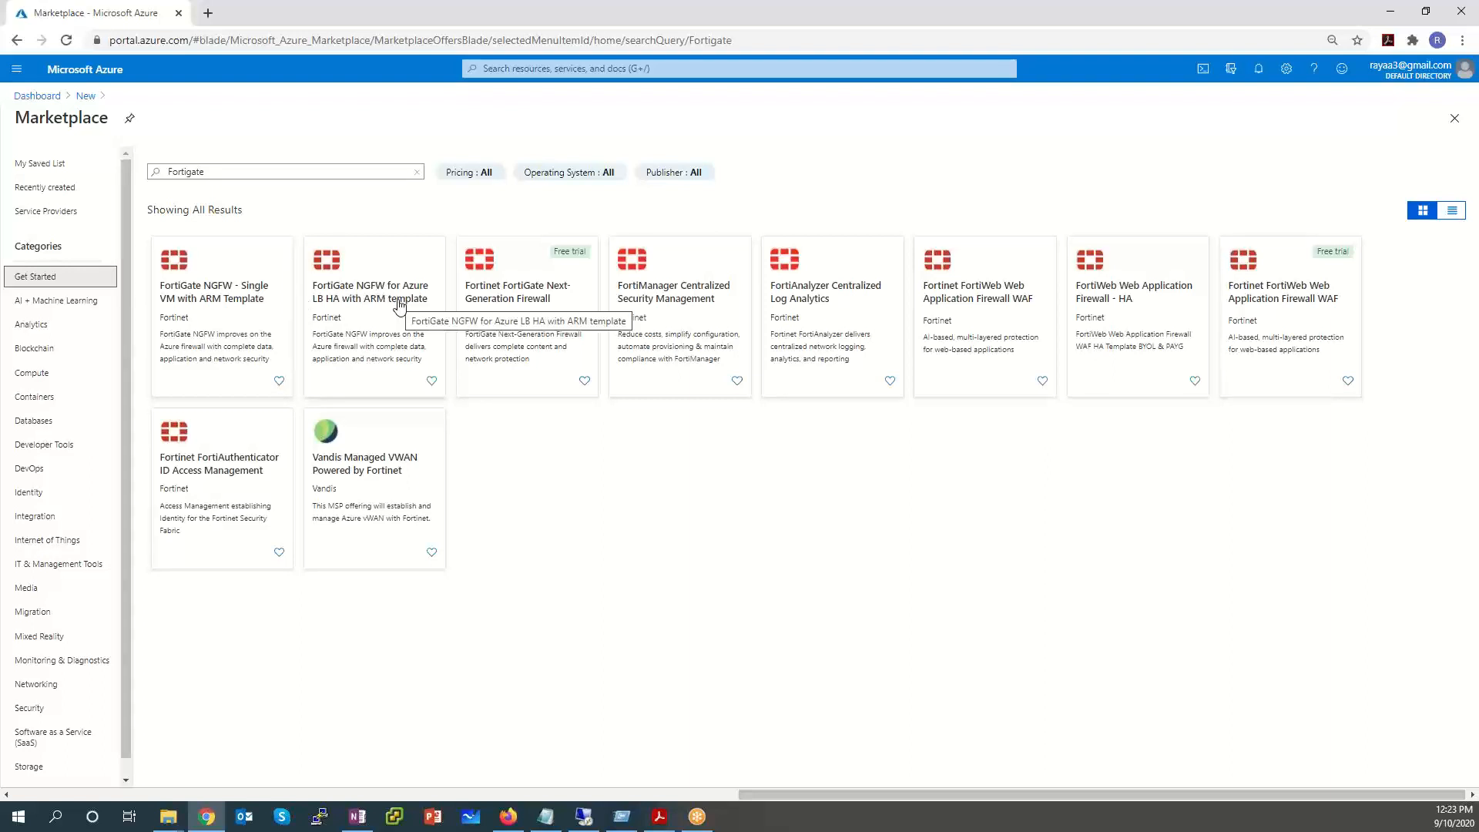
# Open the FortiGate NGFW - Single VM with ARM Template offering, review its plans, and start creating it.
pyautogui.click(239, 308)
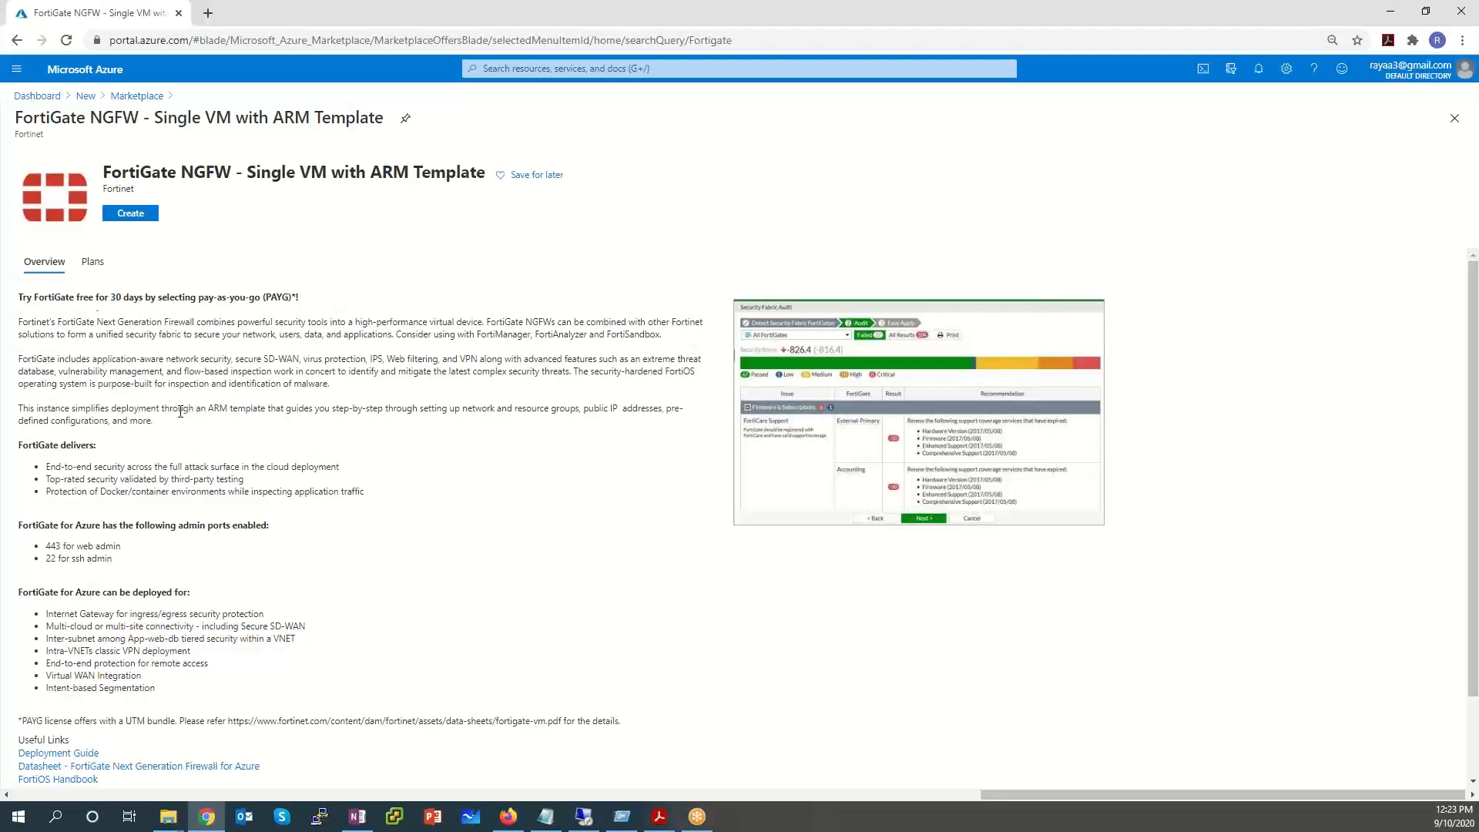
pyautogui.click(92, 262)
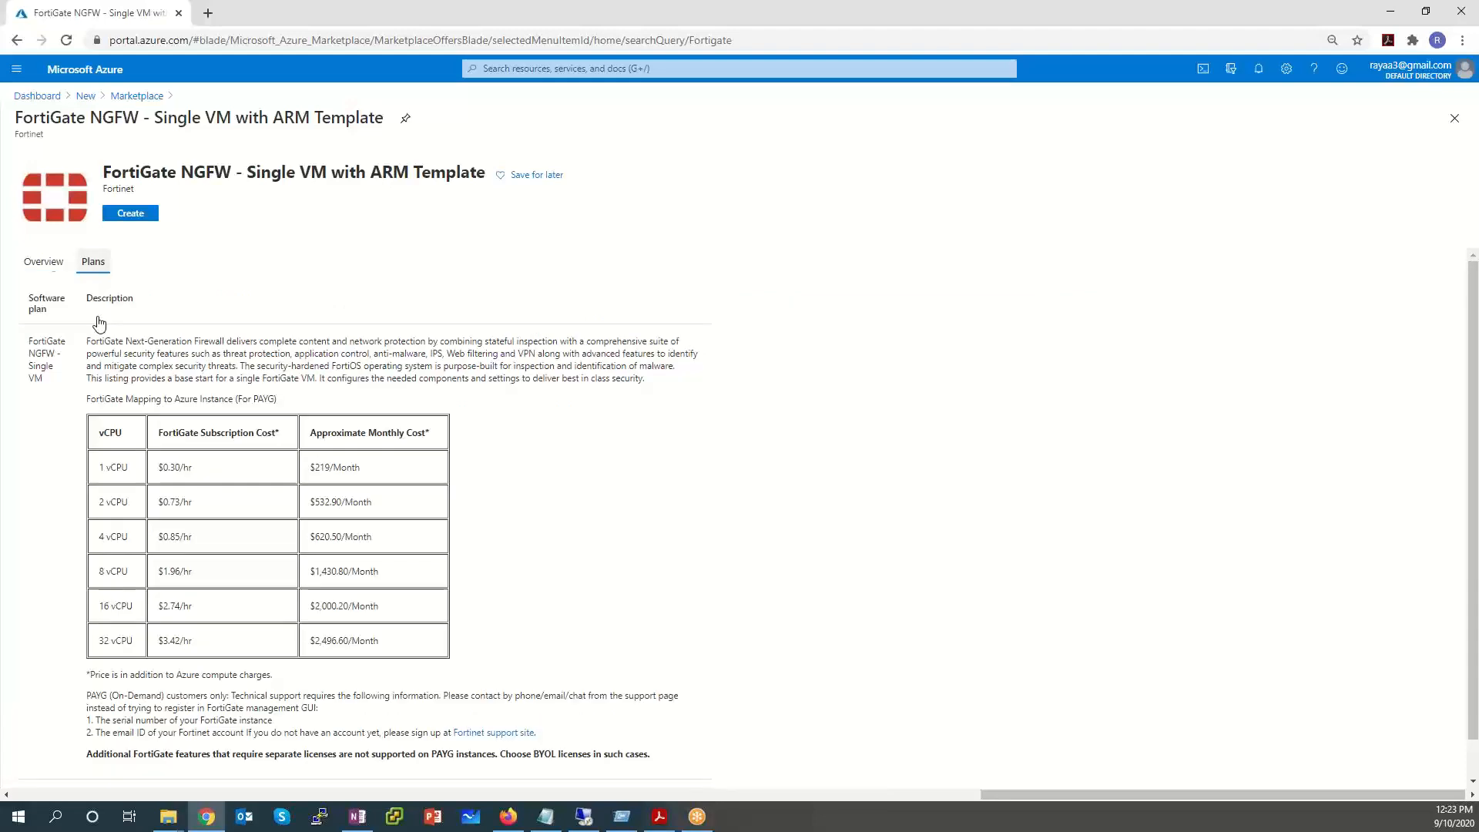
pyautogui.click(42, 261)
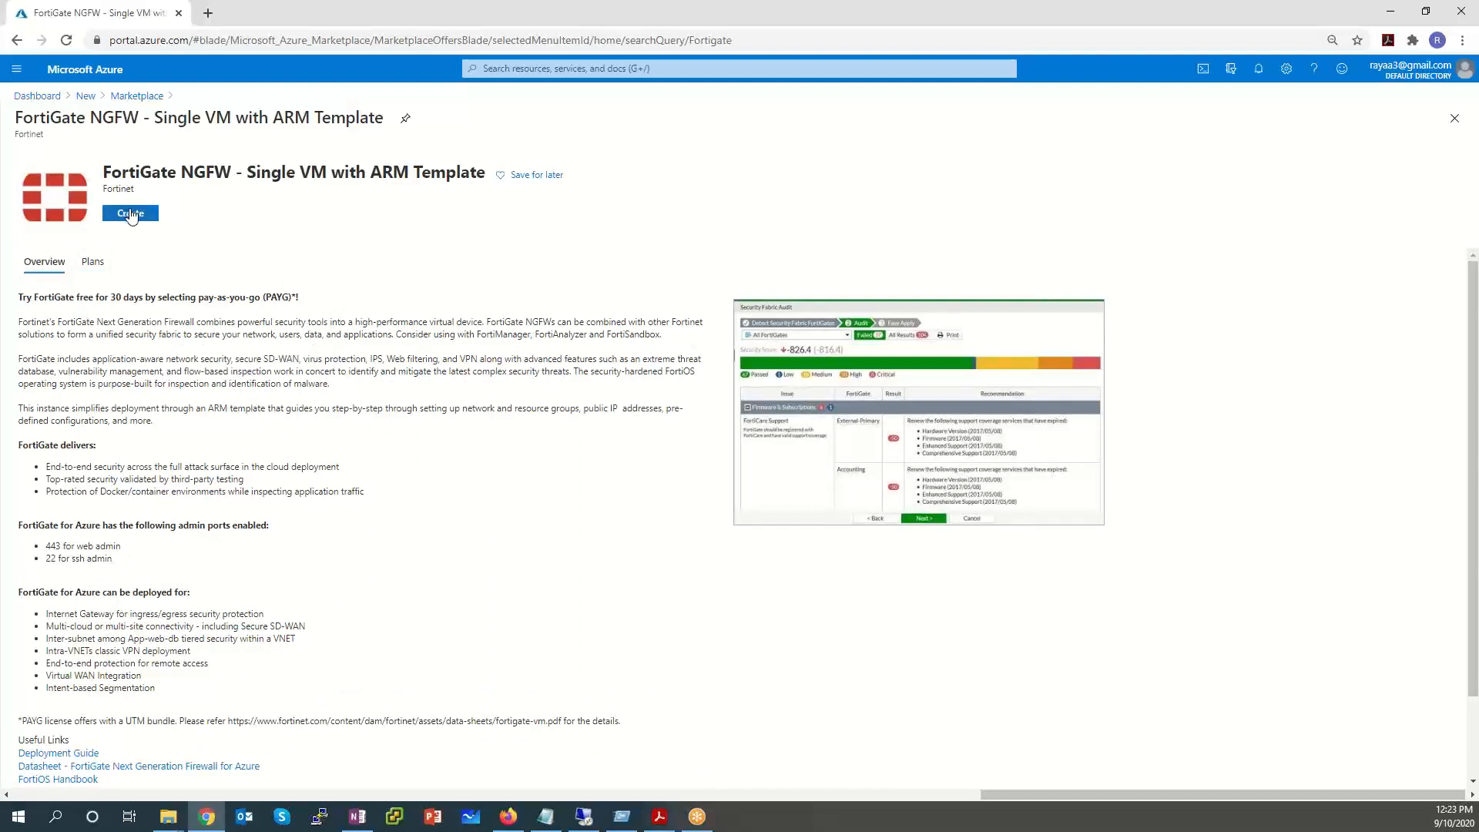
pyautogui.click(130, 215)
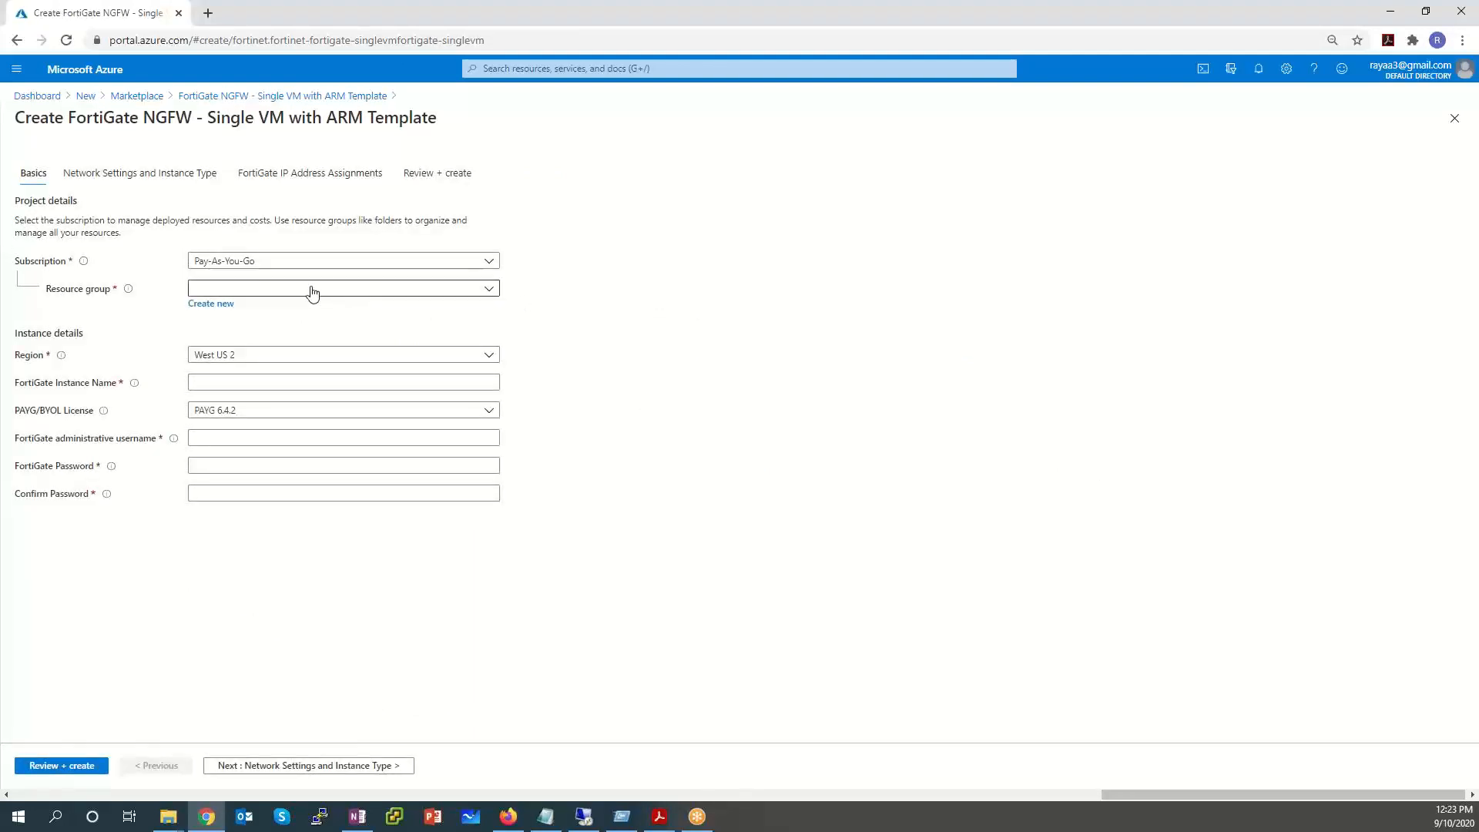
# Create a new resource group named SxLab for the FortiGate deployment.
pyautogui.click(212, 304)
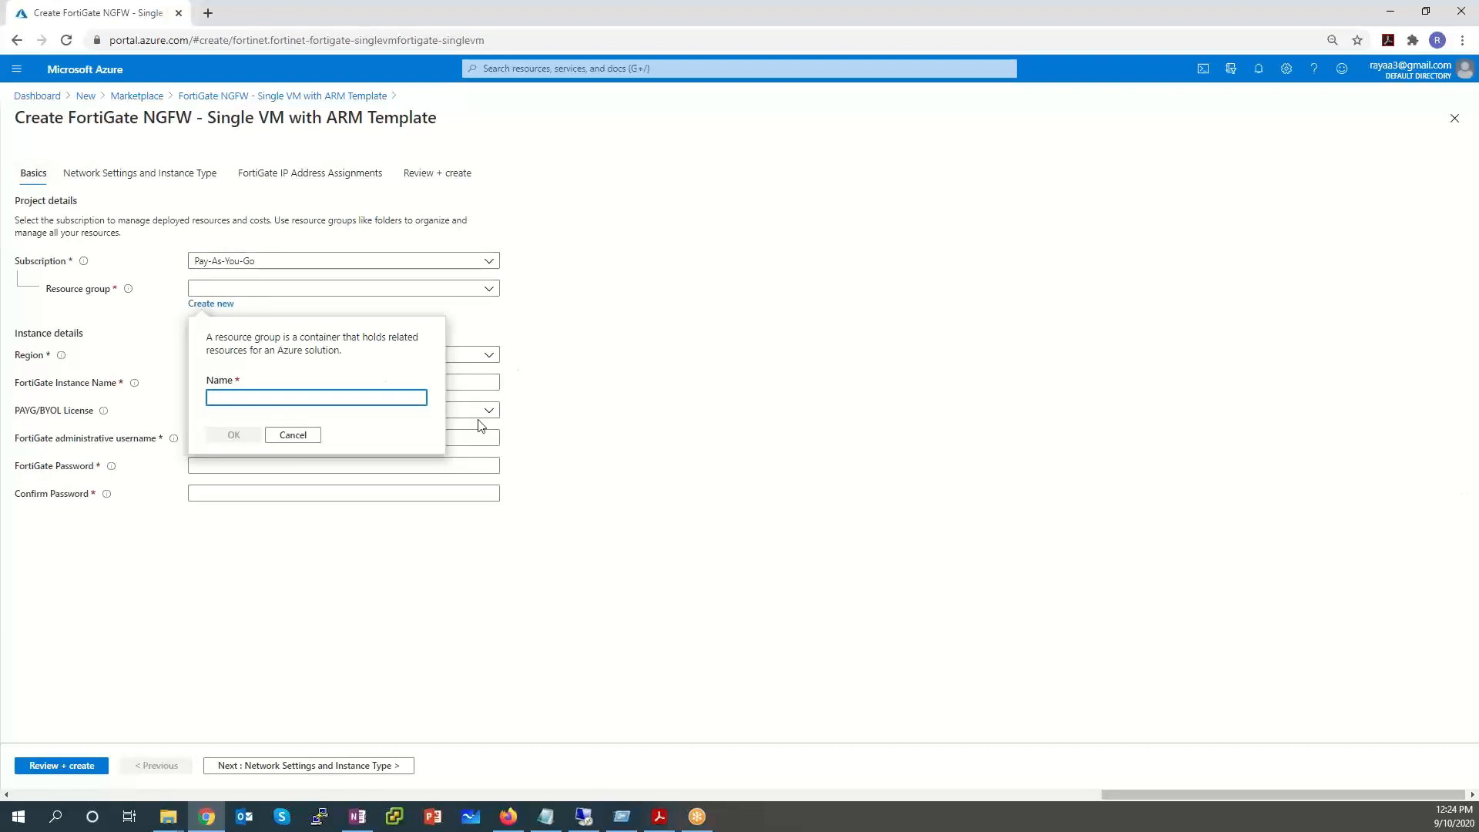
pyautogui.write('SxLab')
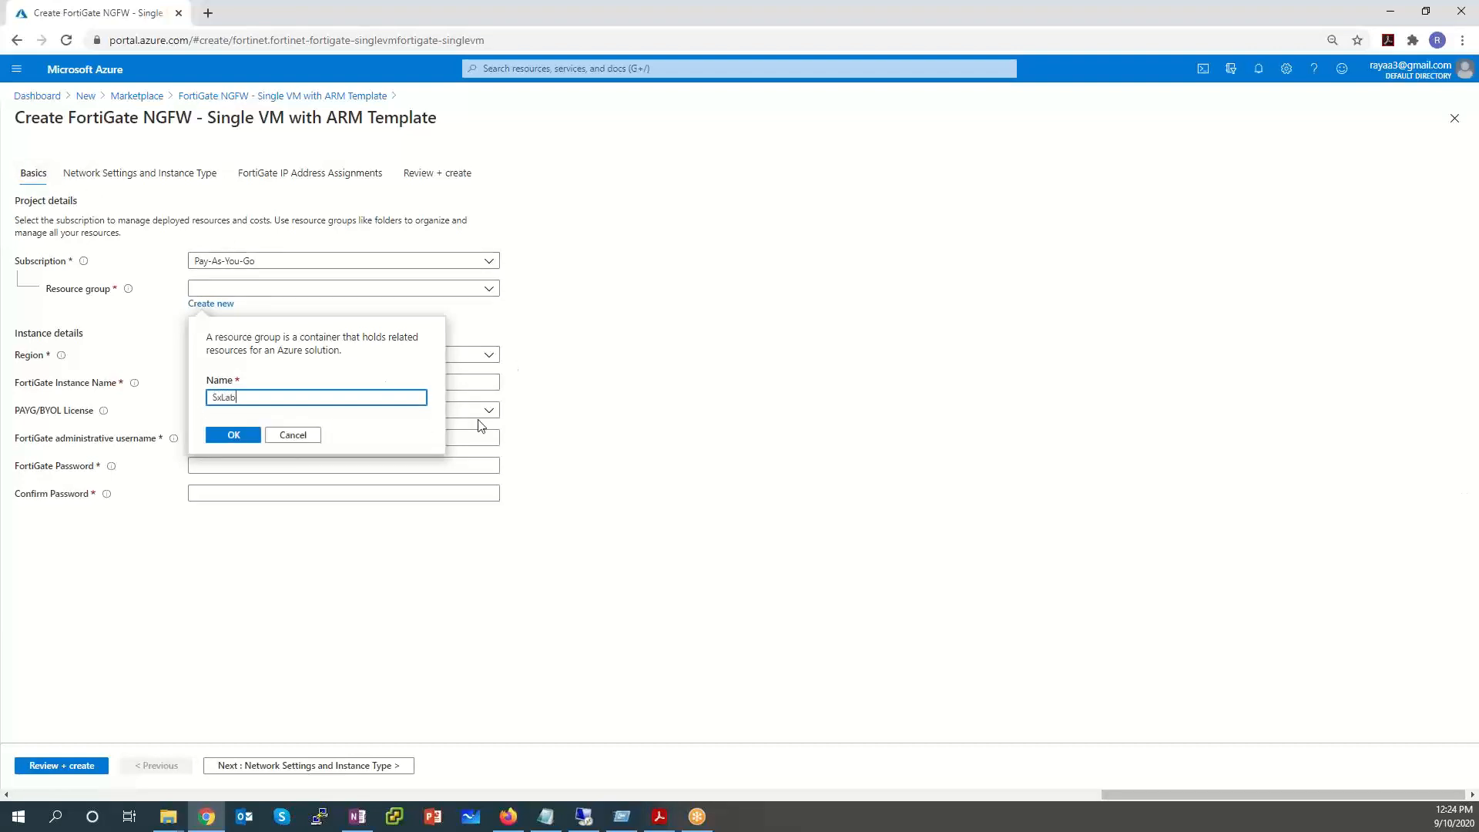
pyautogui.click(247, 435)
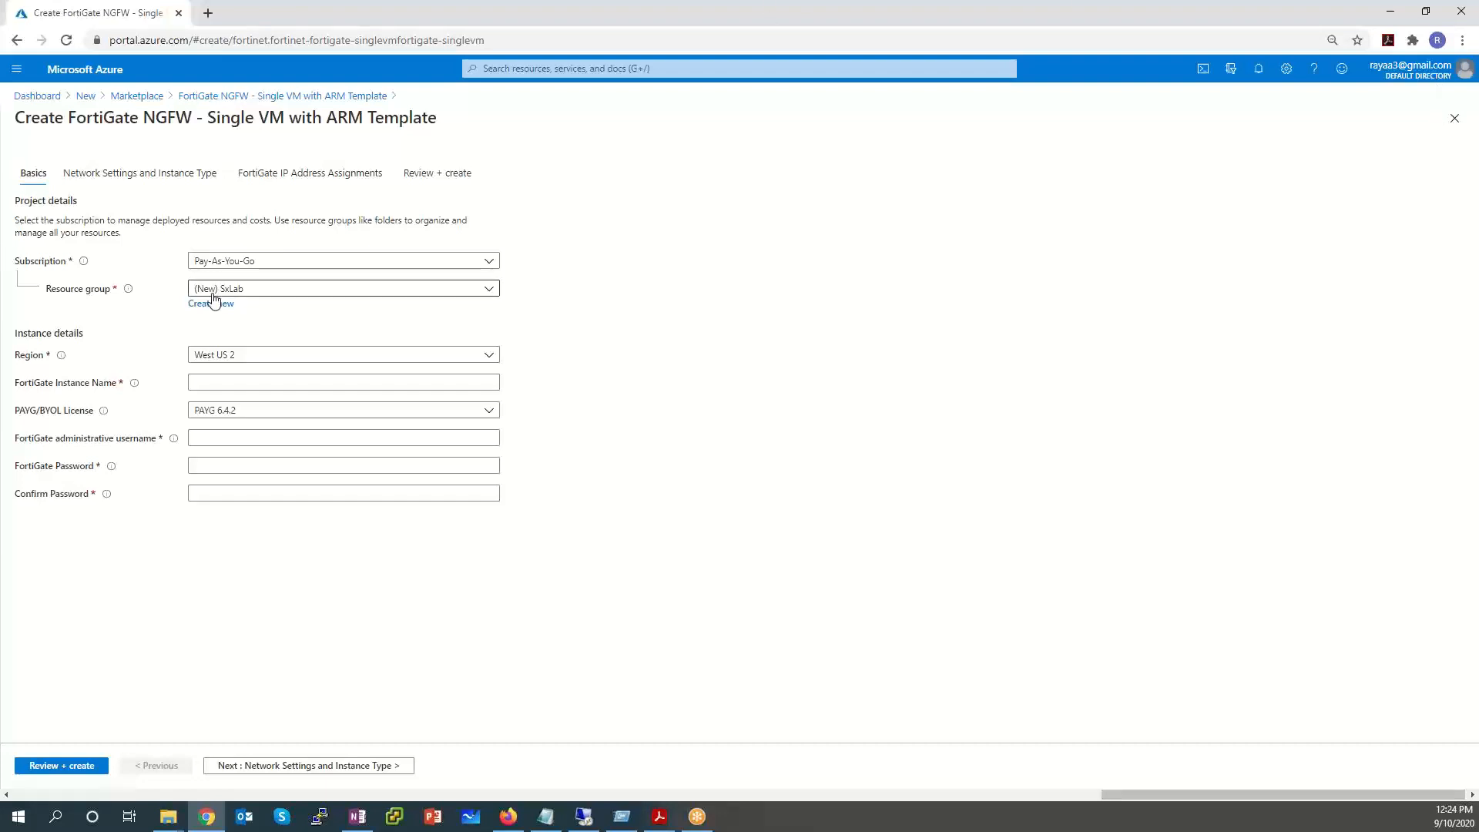
# Choose Central US region, name the instance SxFGTLab1, and pick the PAYG 6.2.4 license.
pyautogui.click(227, 359)
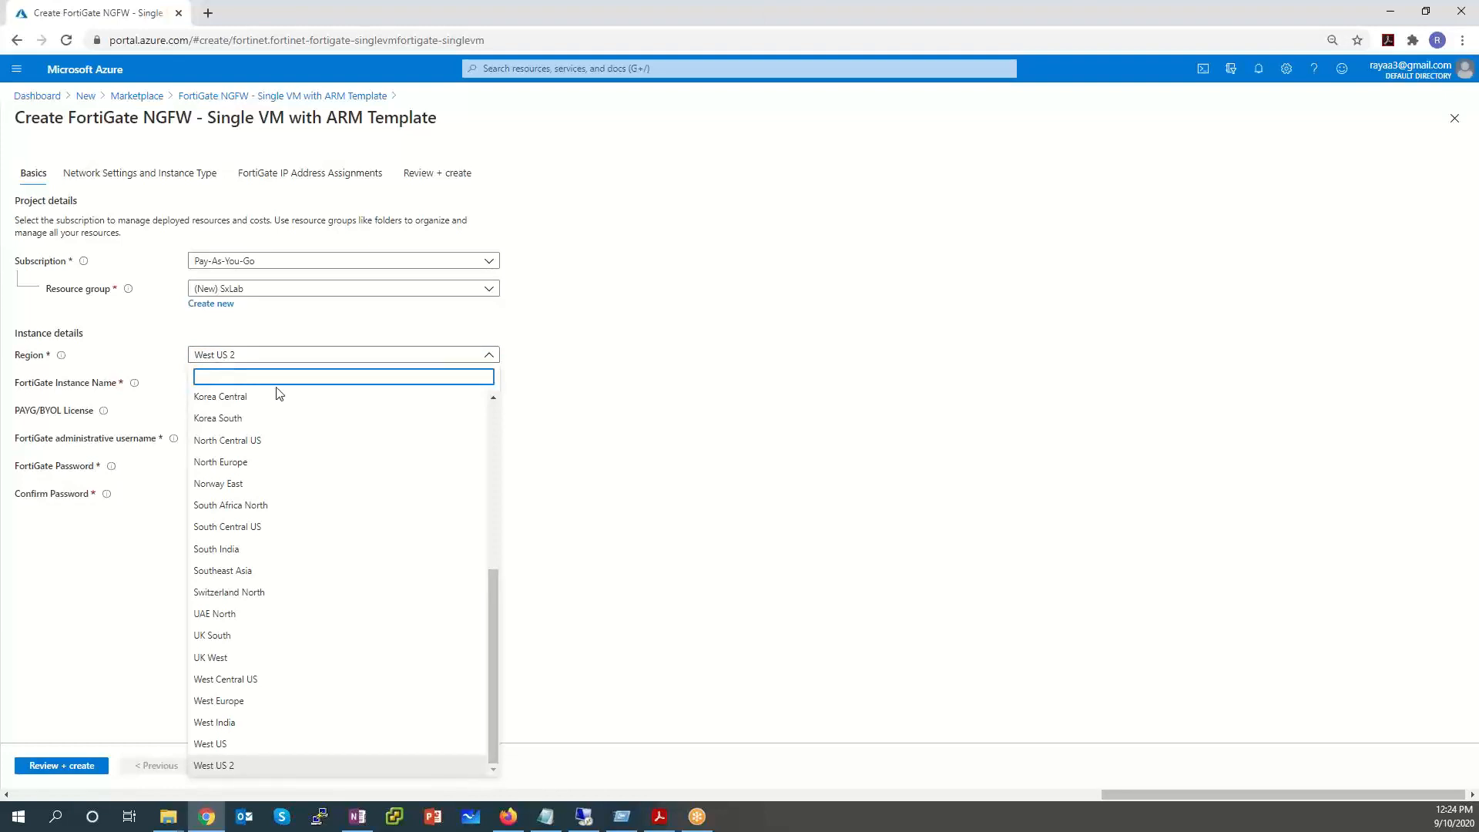
pyautogui.write('Central')
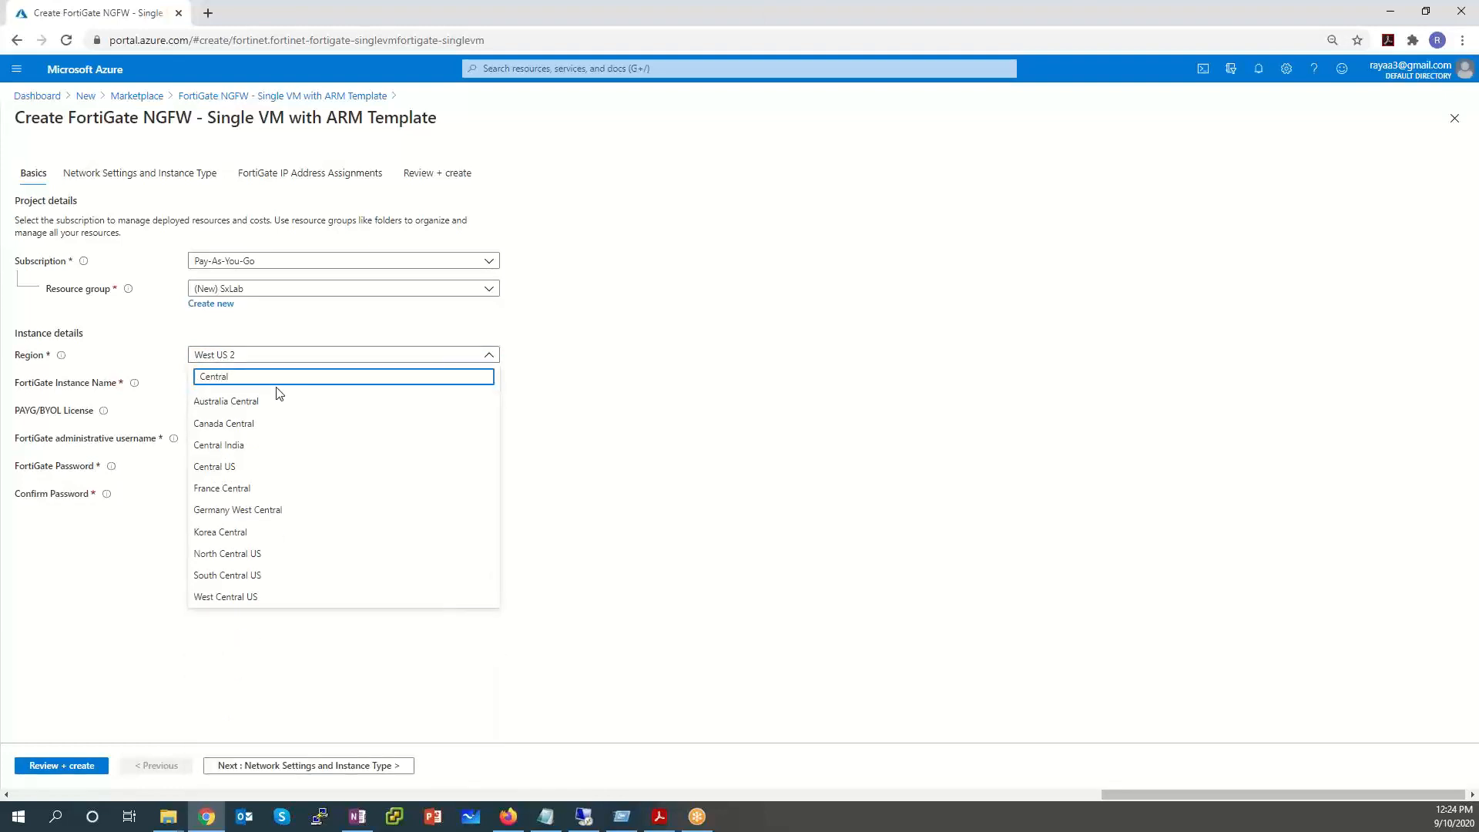
pyautogui.click(244, 466)
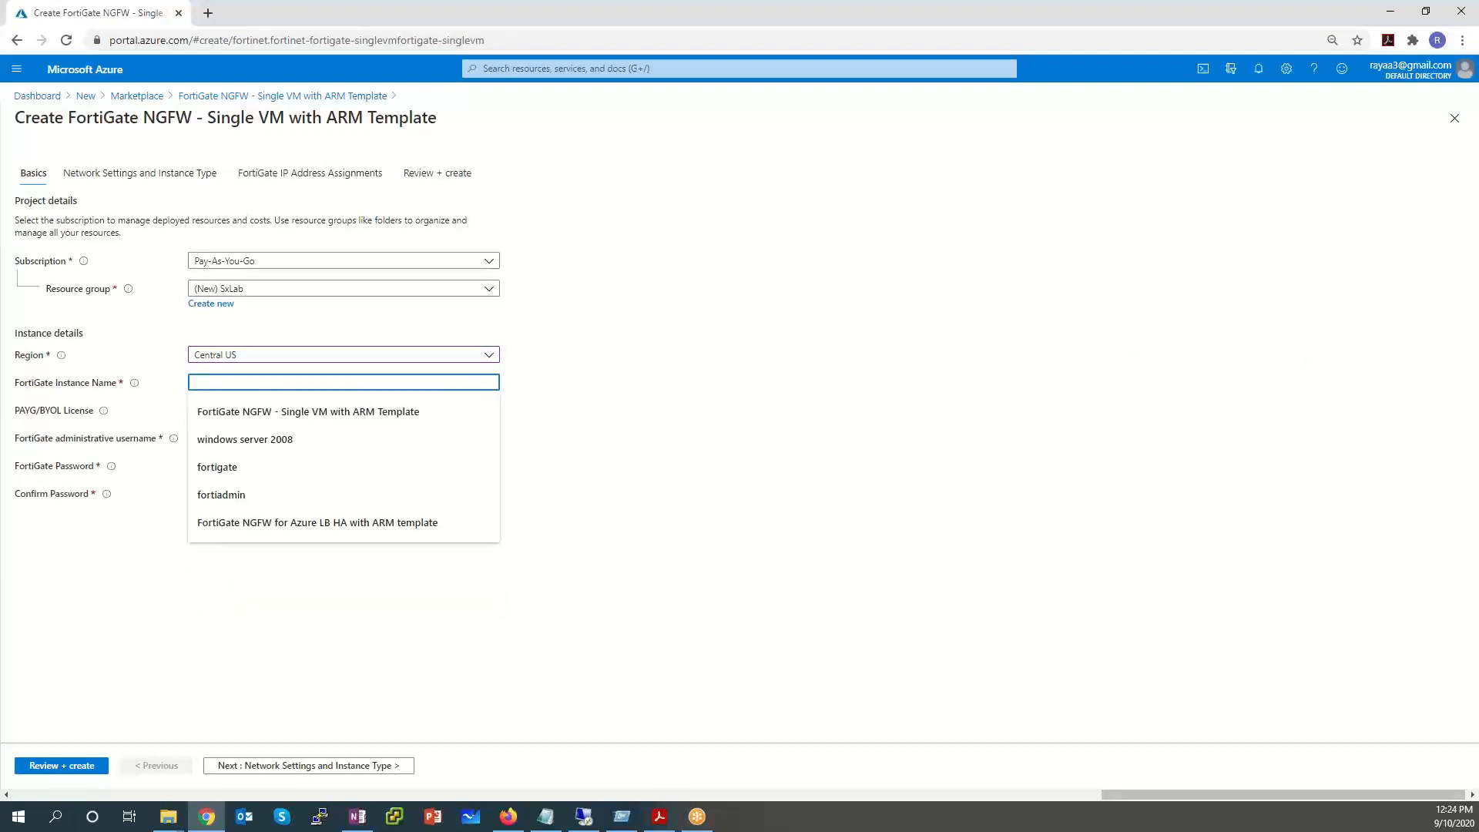
pyautogui.write('SxFG')
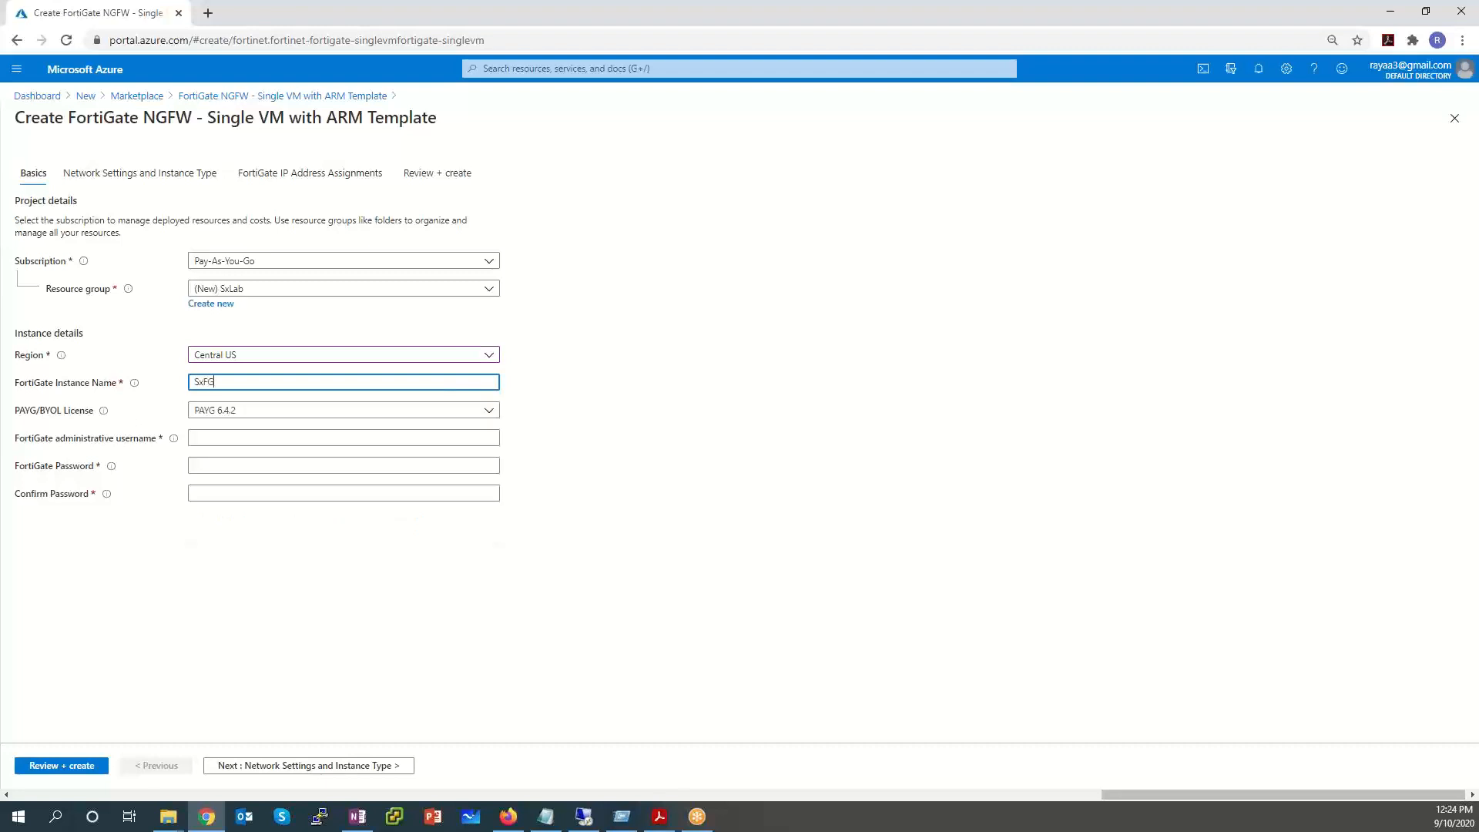
pyautogui.write('TLab1')
pyautogui.click(410, 416)
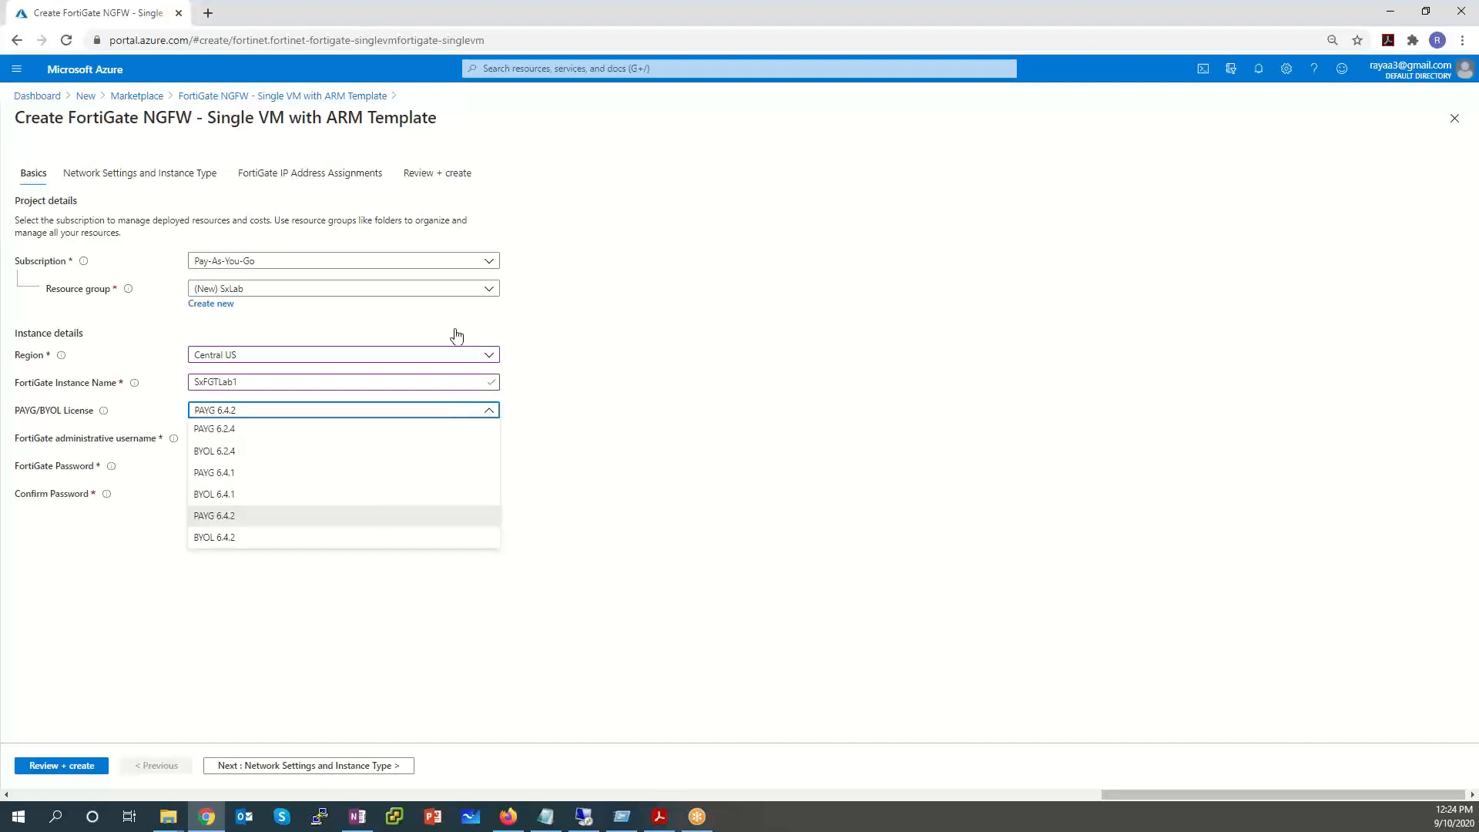
pyautogui.click(300, 432)
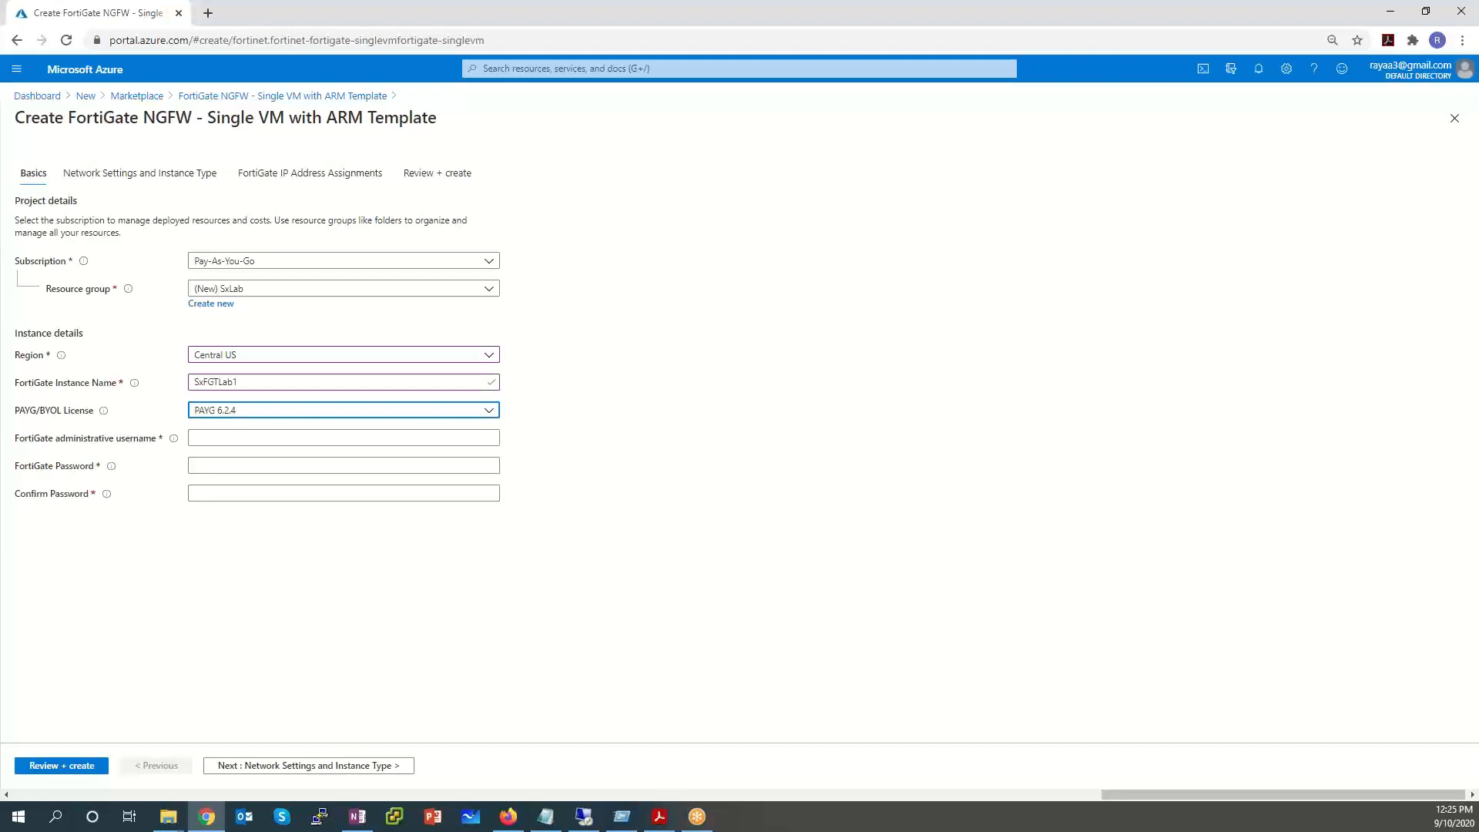
# Enter fortiadmin as the administrator username and type the admin password twice to confirm it.
pyautogui.click(210, 437)
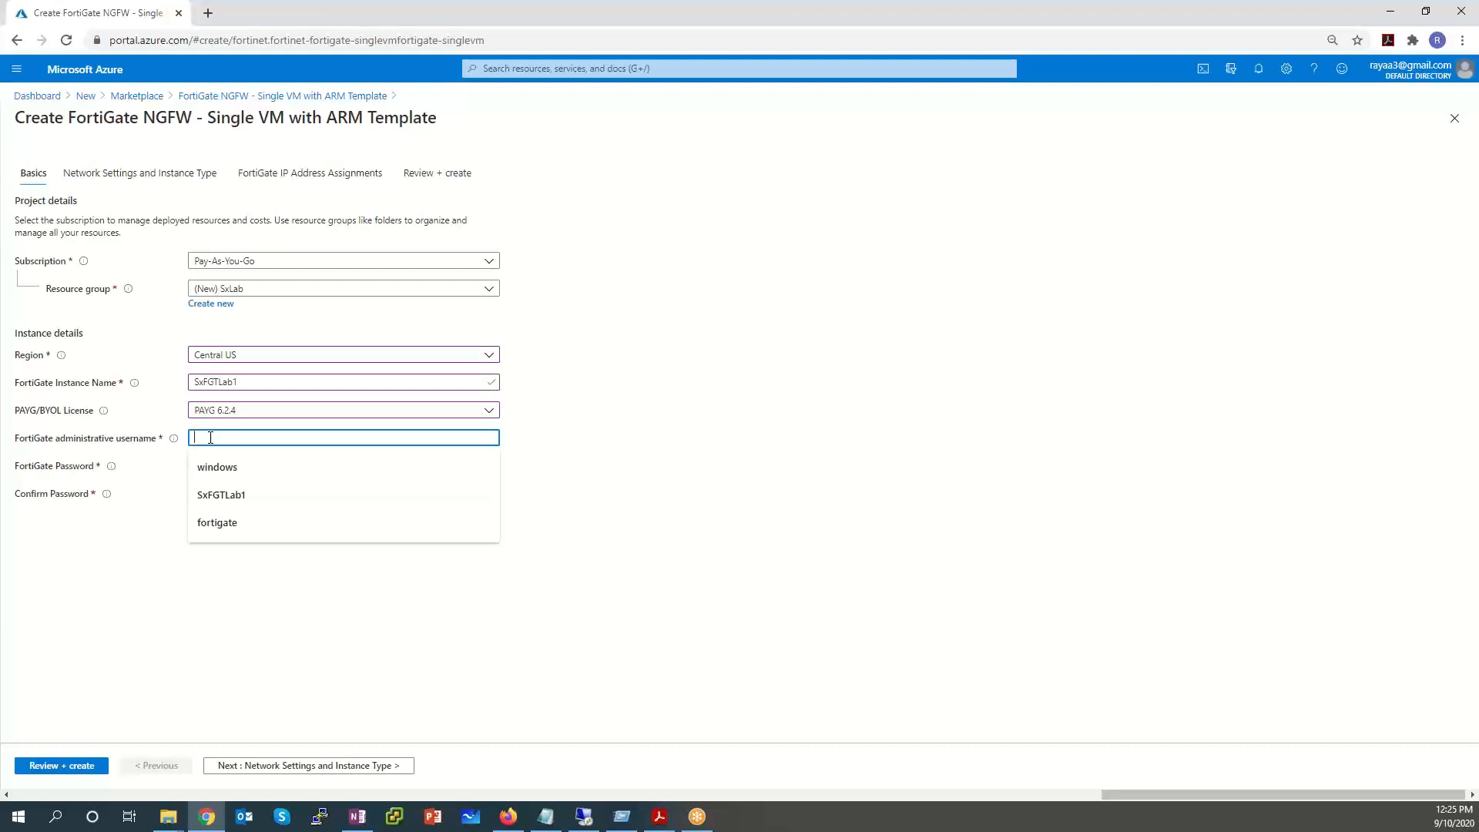
pyautogui.write('forti')
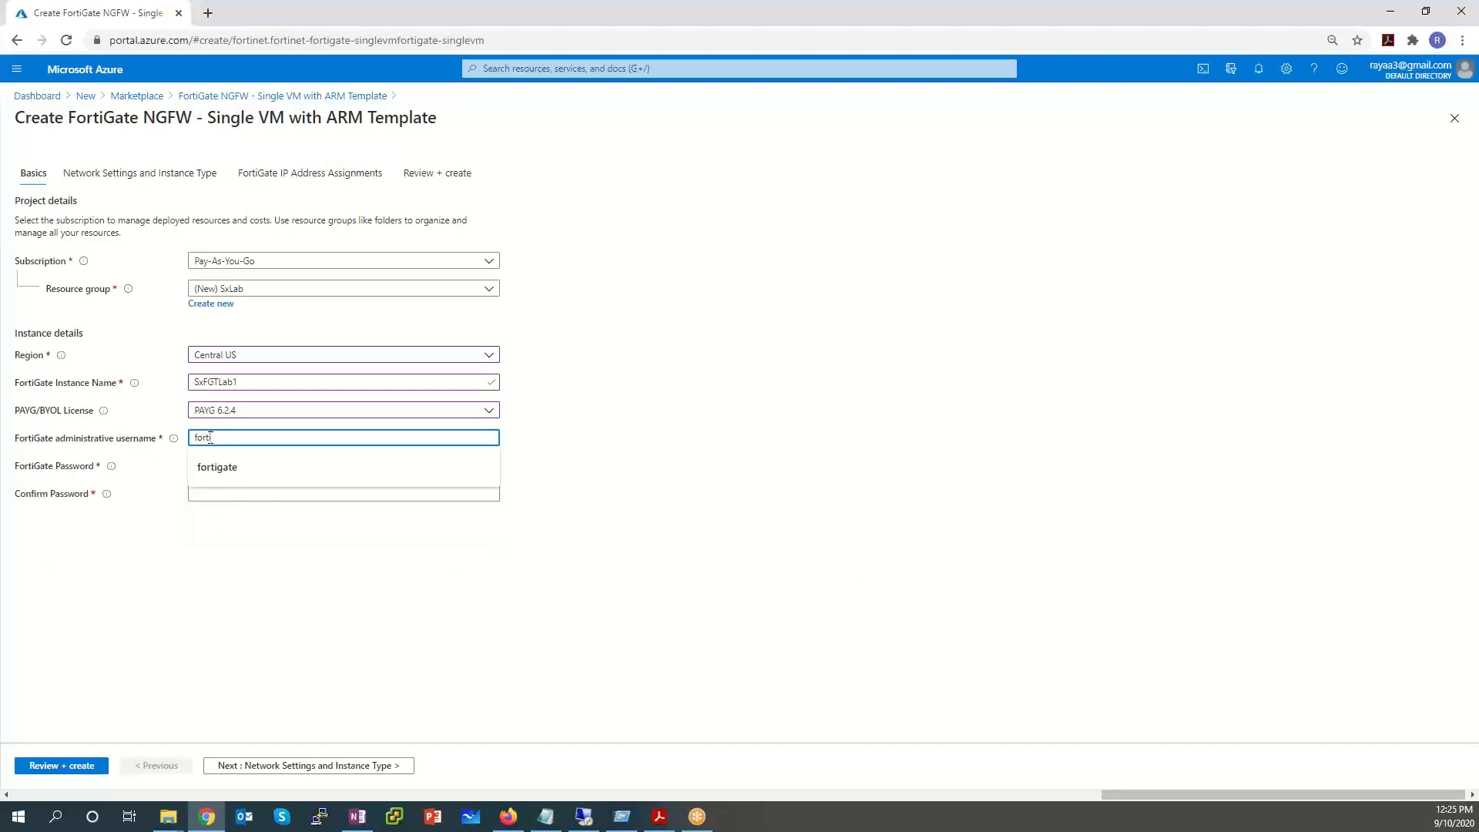
pyautogui.write('admin')
pyautogui.press('Tab')
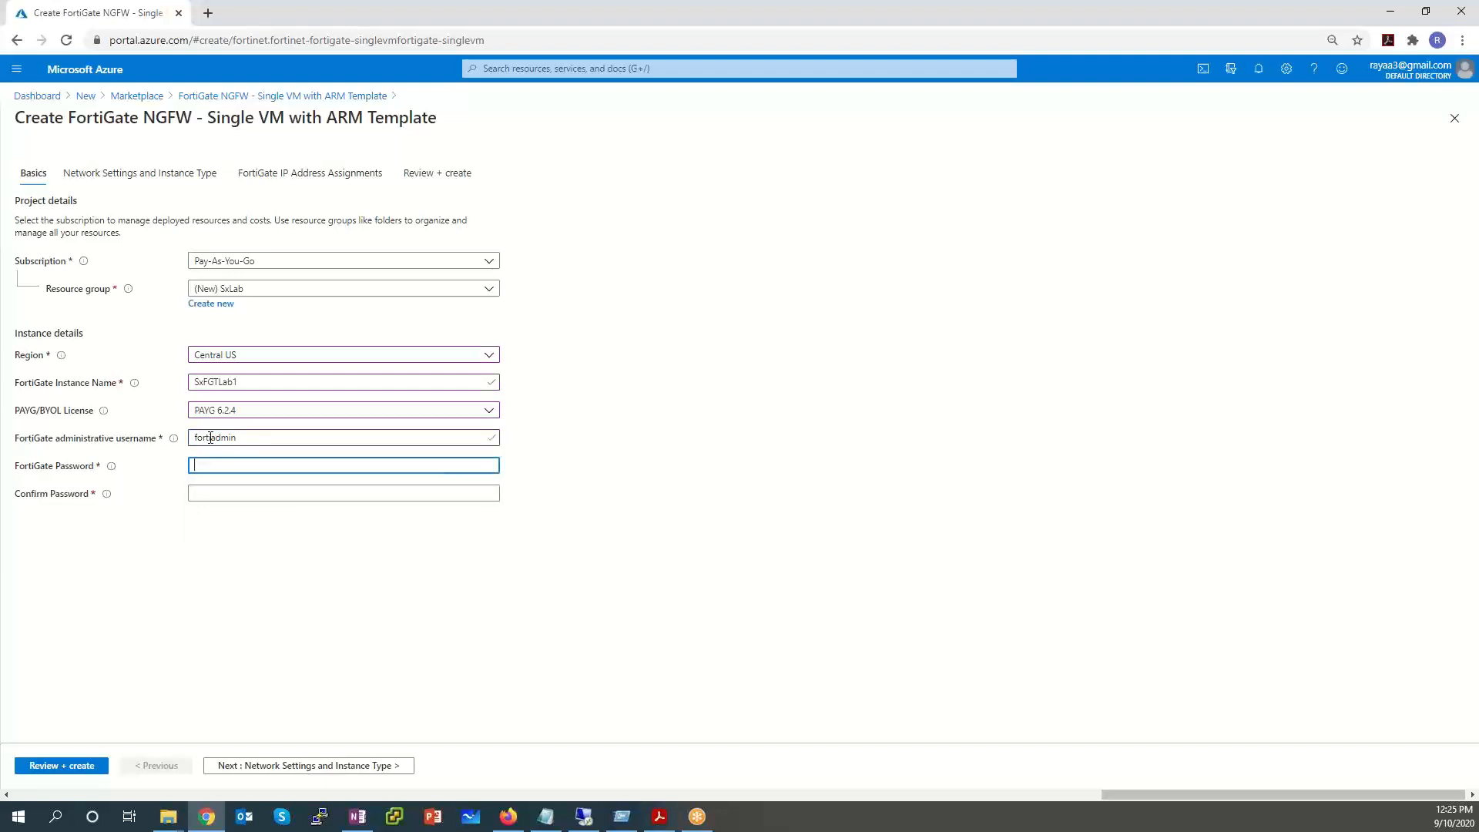
pyautogui.write('••••••••••••')
pyautogui.press('Tab')
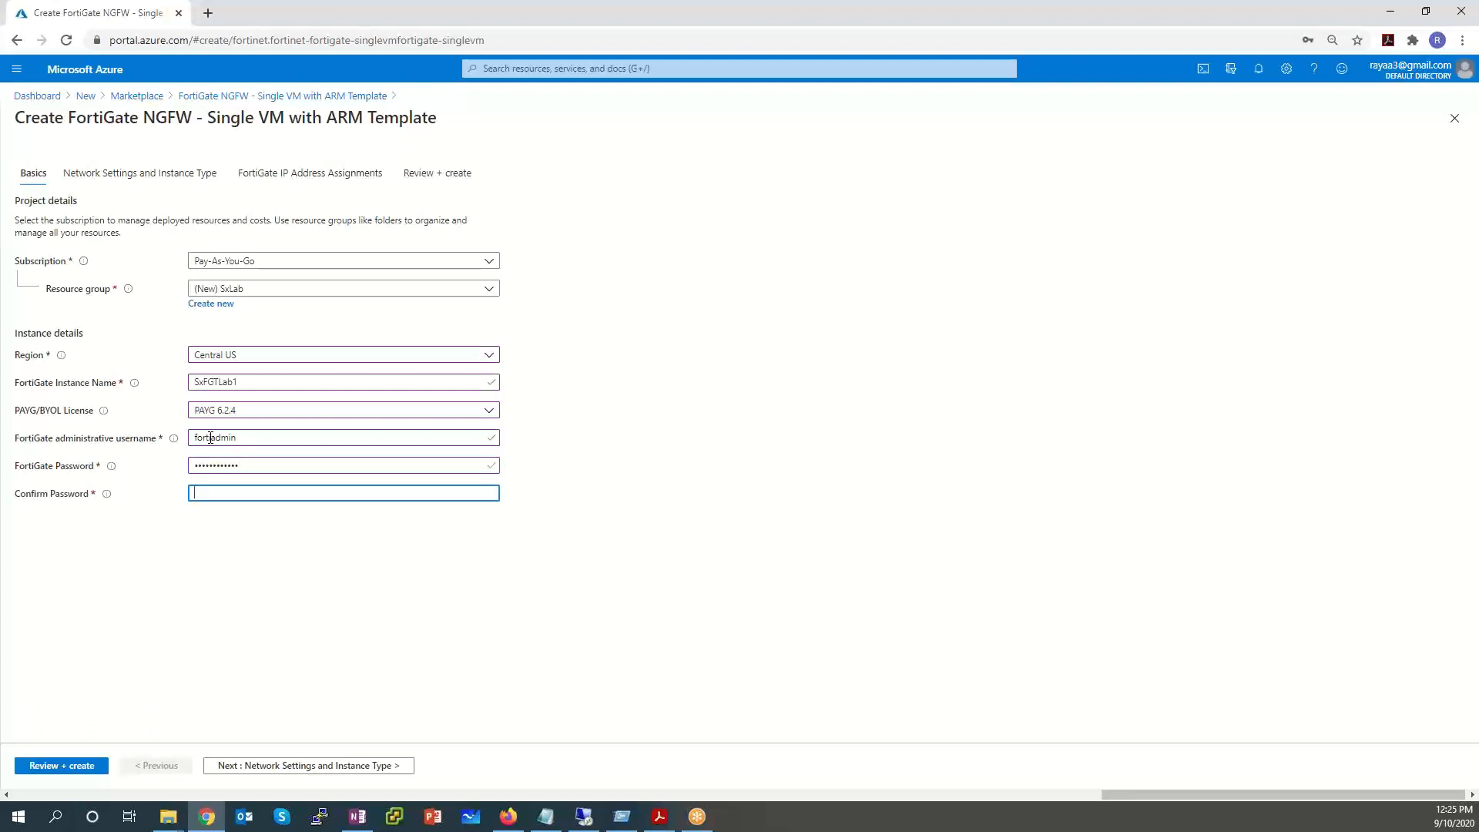
pyautogui.write('••••••••••••')
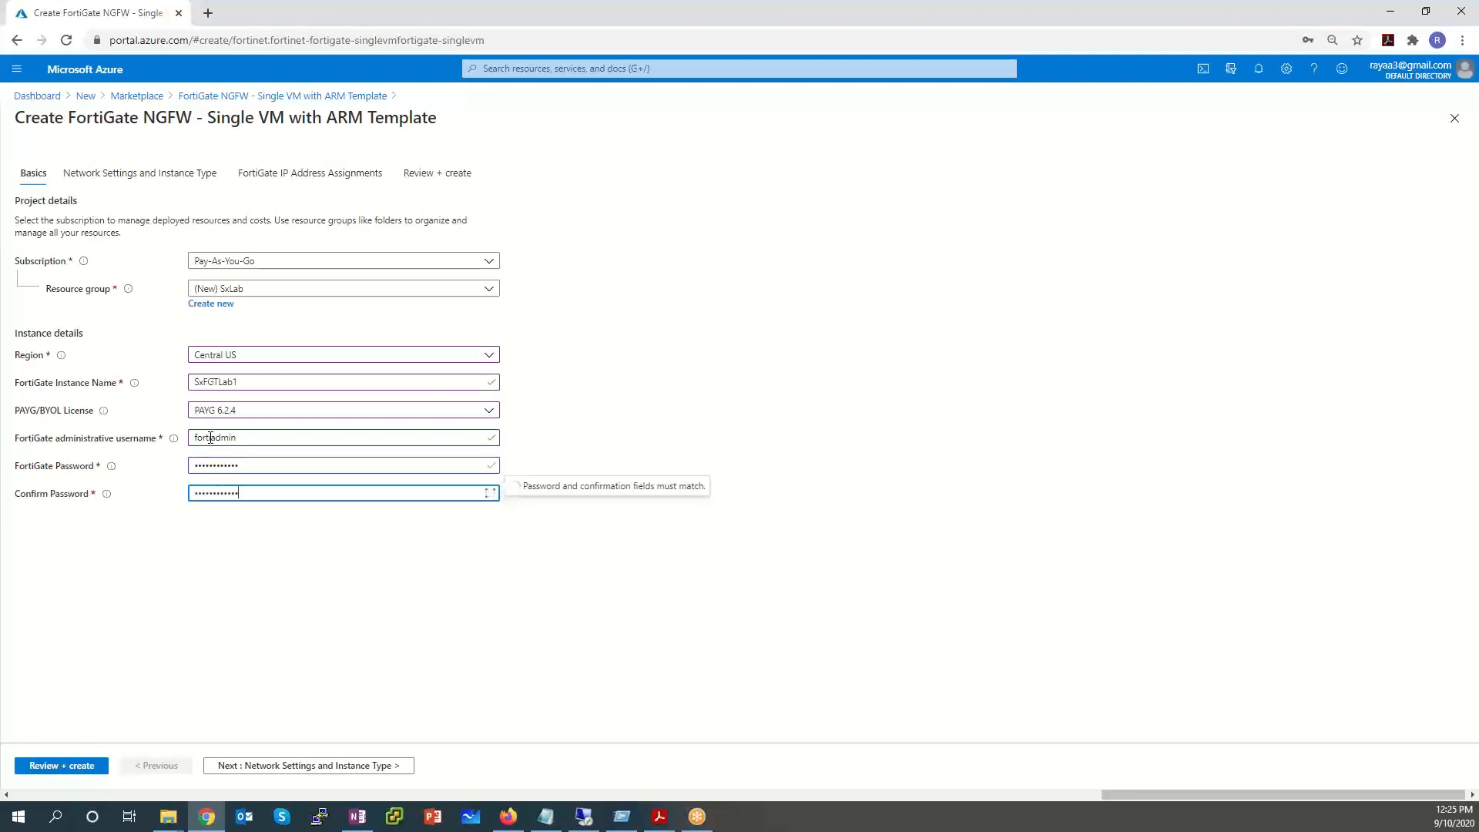
pyautogui.click(715, 658)
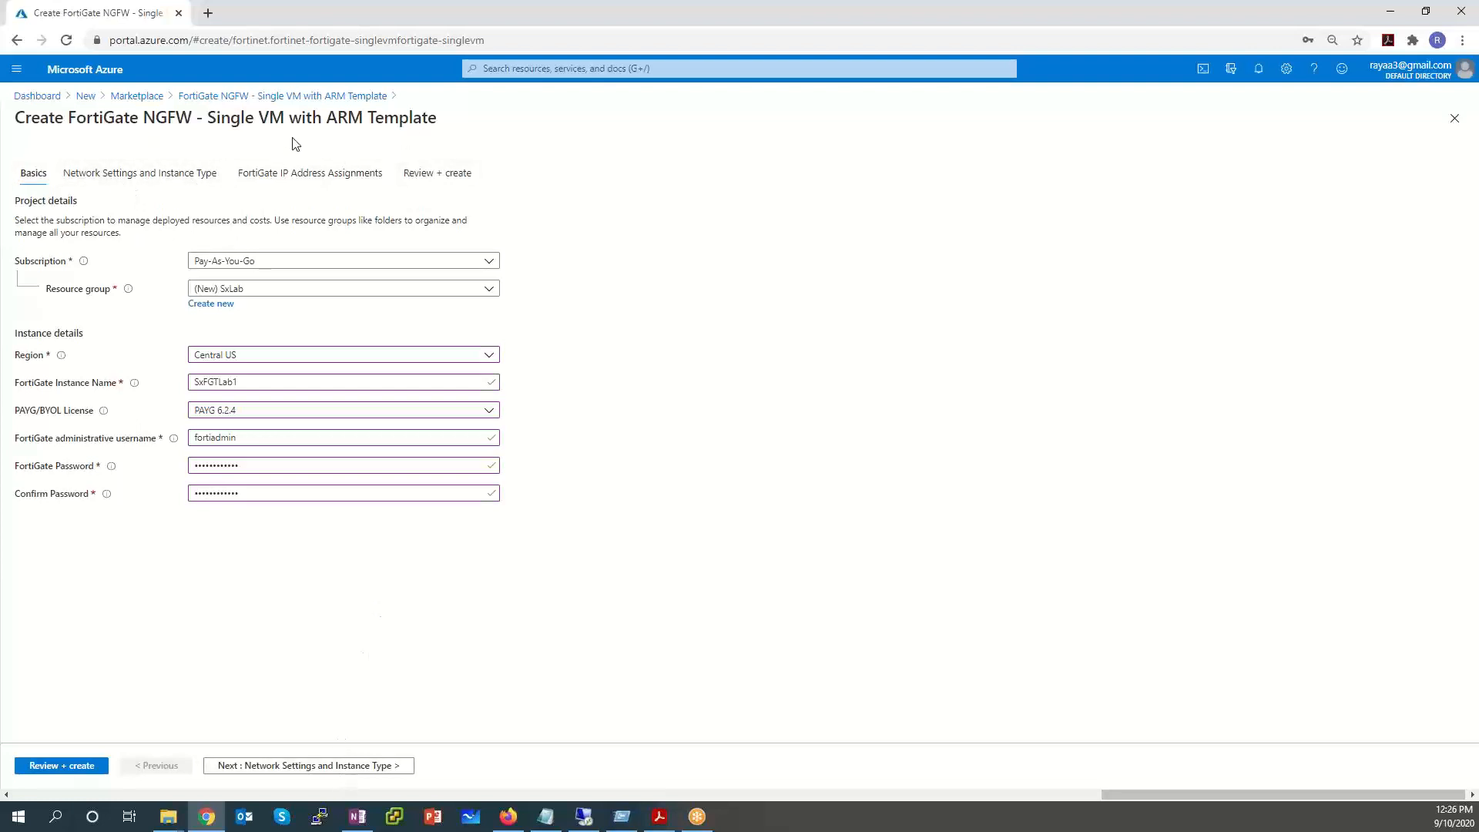
# On the Network Settings and Instance Type step, turn Accelerated Networking off and view the VM size list.
pyautogui.click(308, 765)
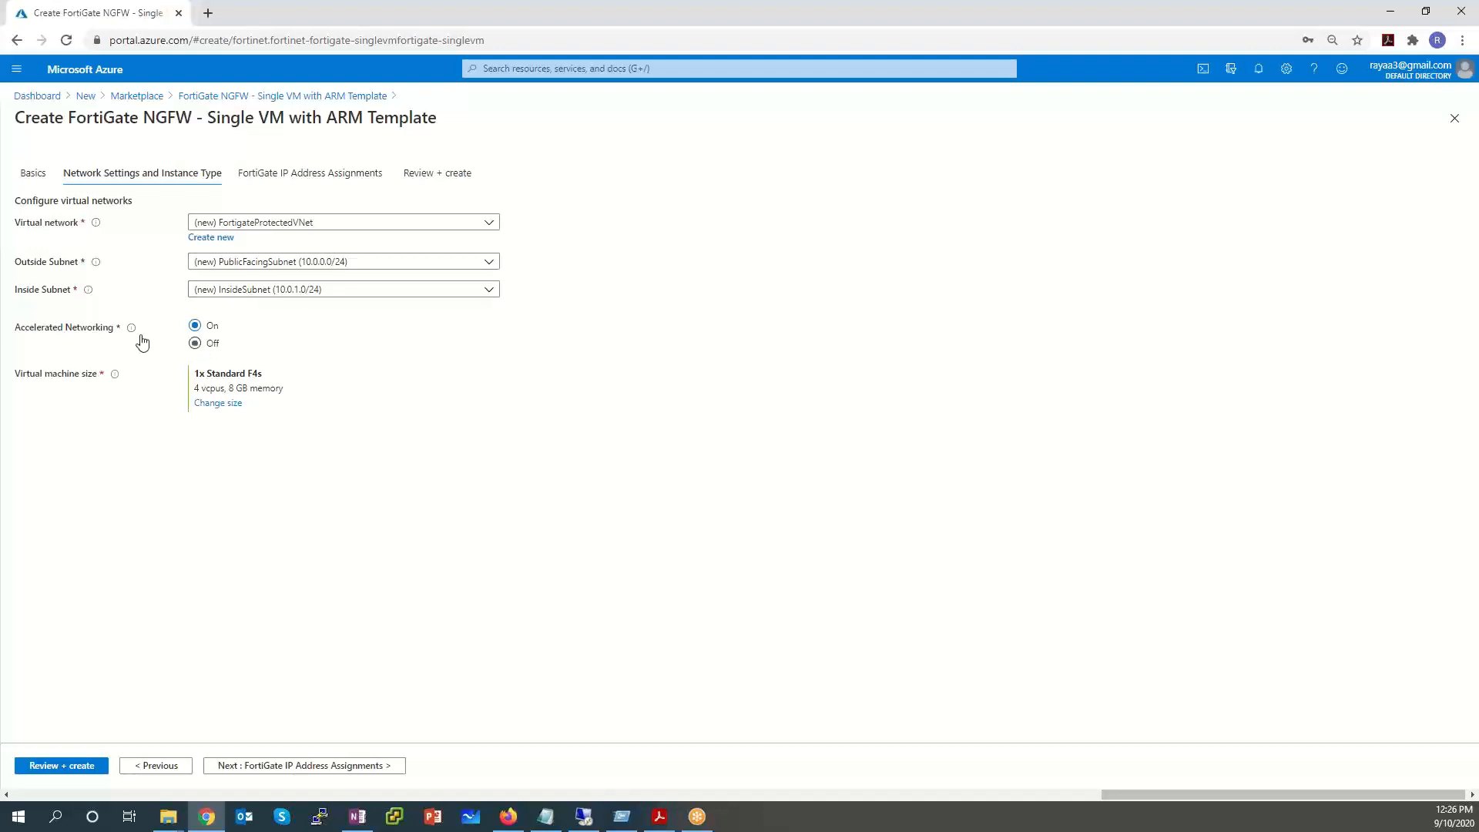
pyautogui.click(195, 343)
pyautogui.moveTo(136, 333)
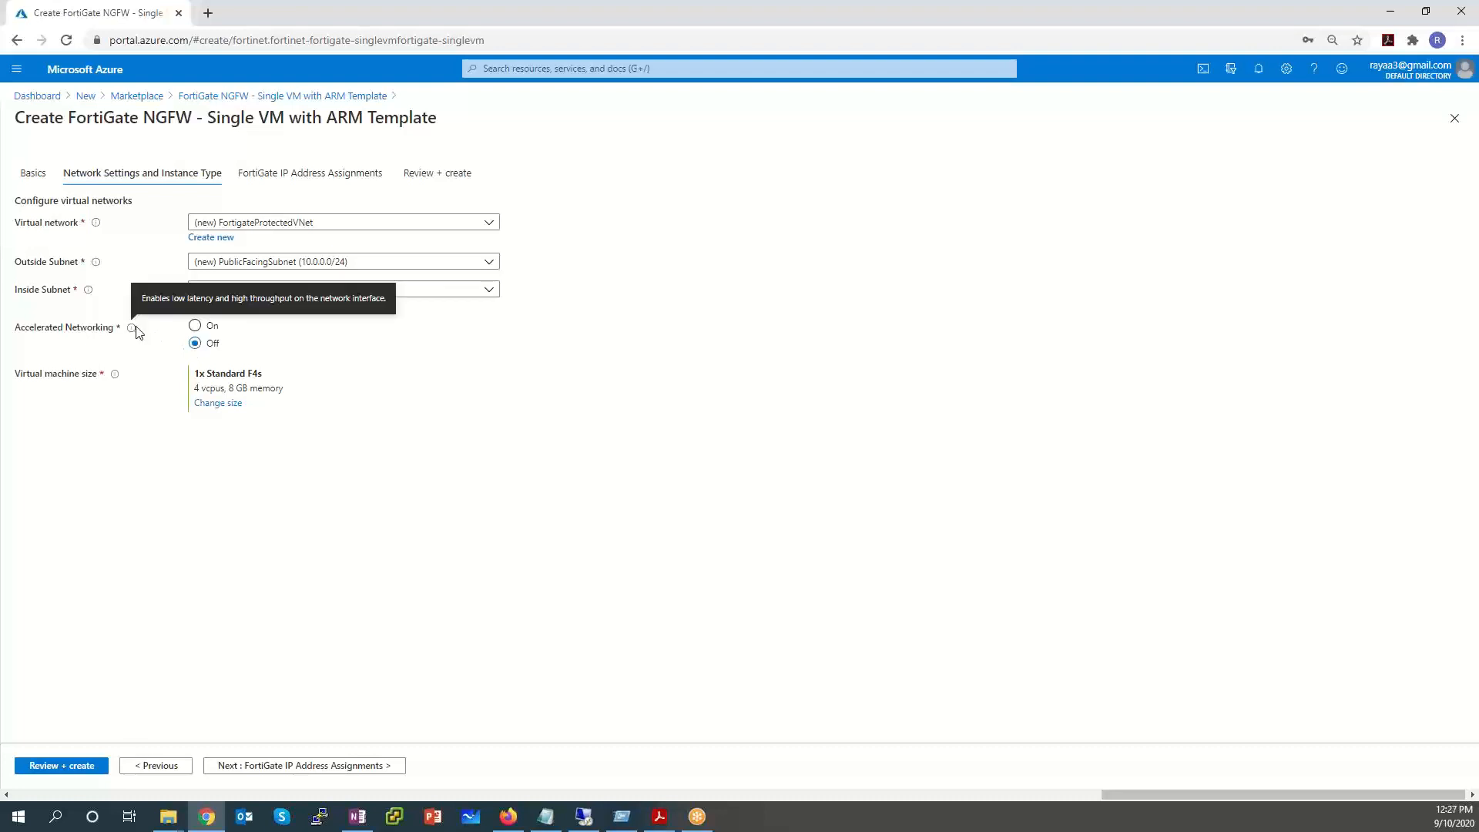
pyautogui.click(231, 403)
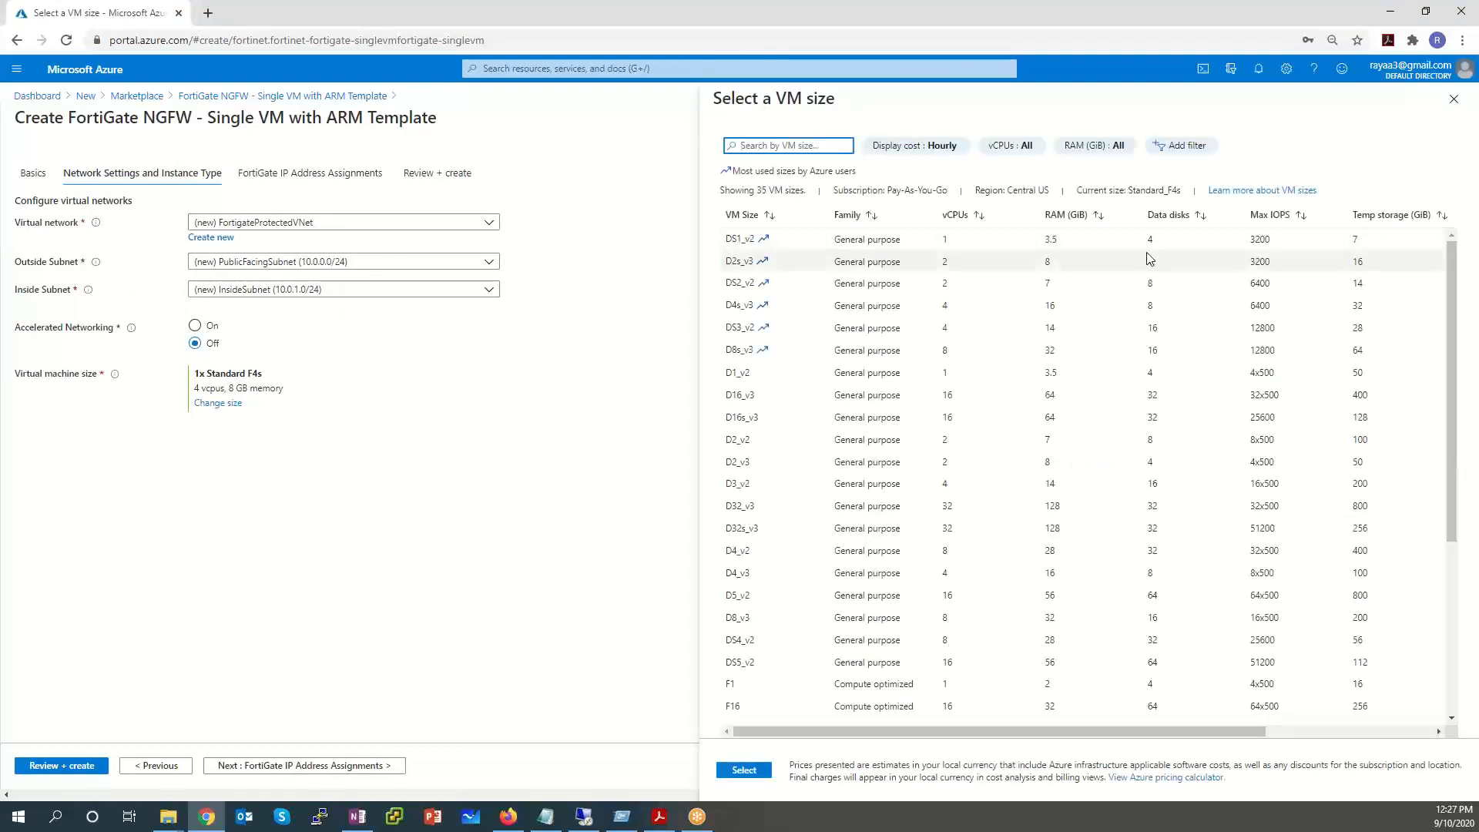
# Select the Standard F1s VM size and proceed to FortiGate IP Address Assignments.
pyautogui.click(822, 145)
pyautogui.write('F1s')
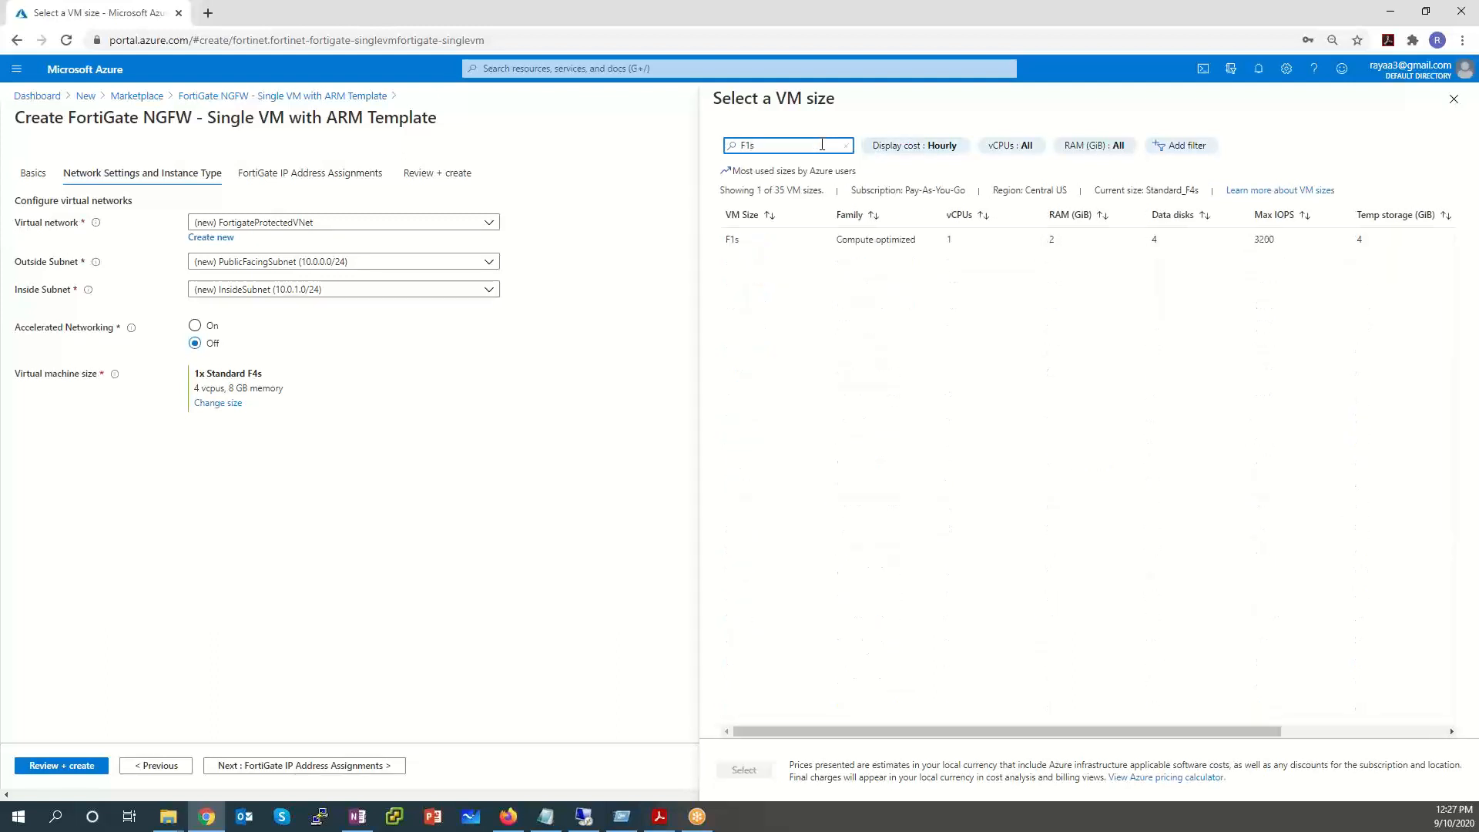
pyautogui.click(1016, 245)
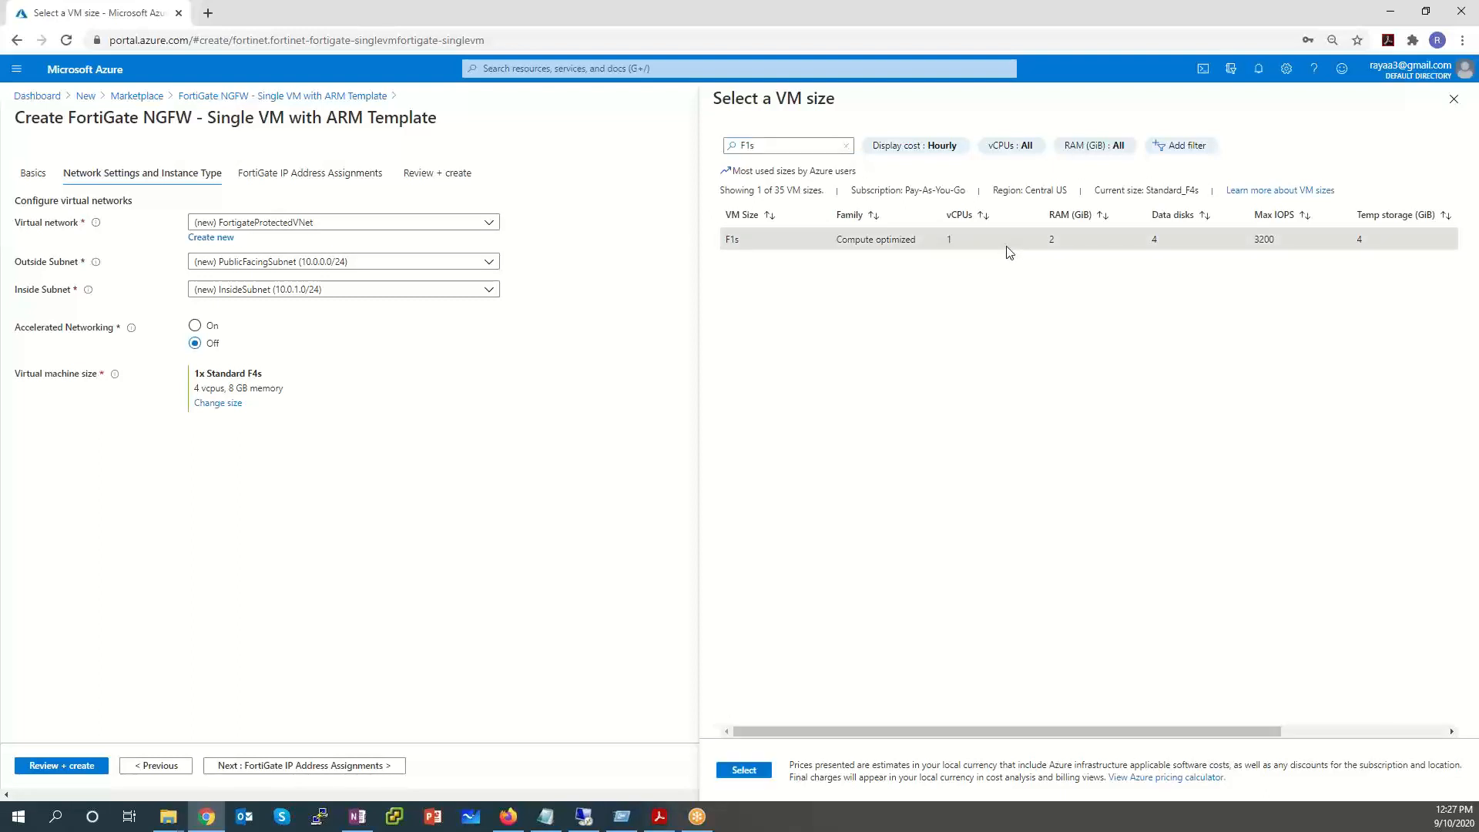
pyautogui.click(749, 770)
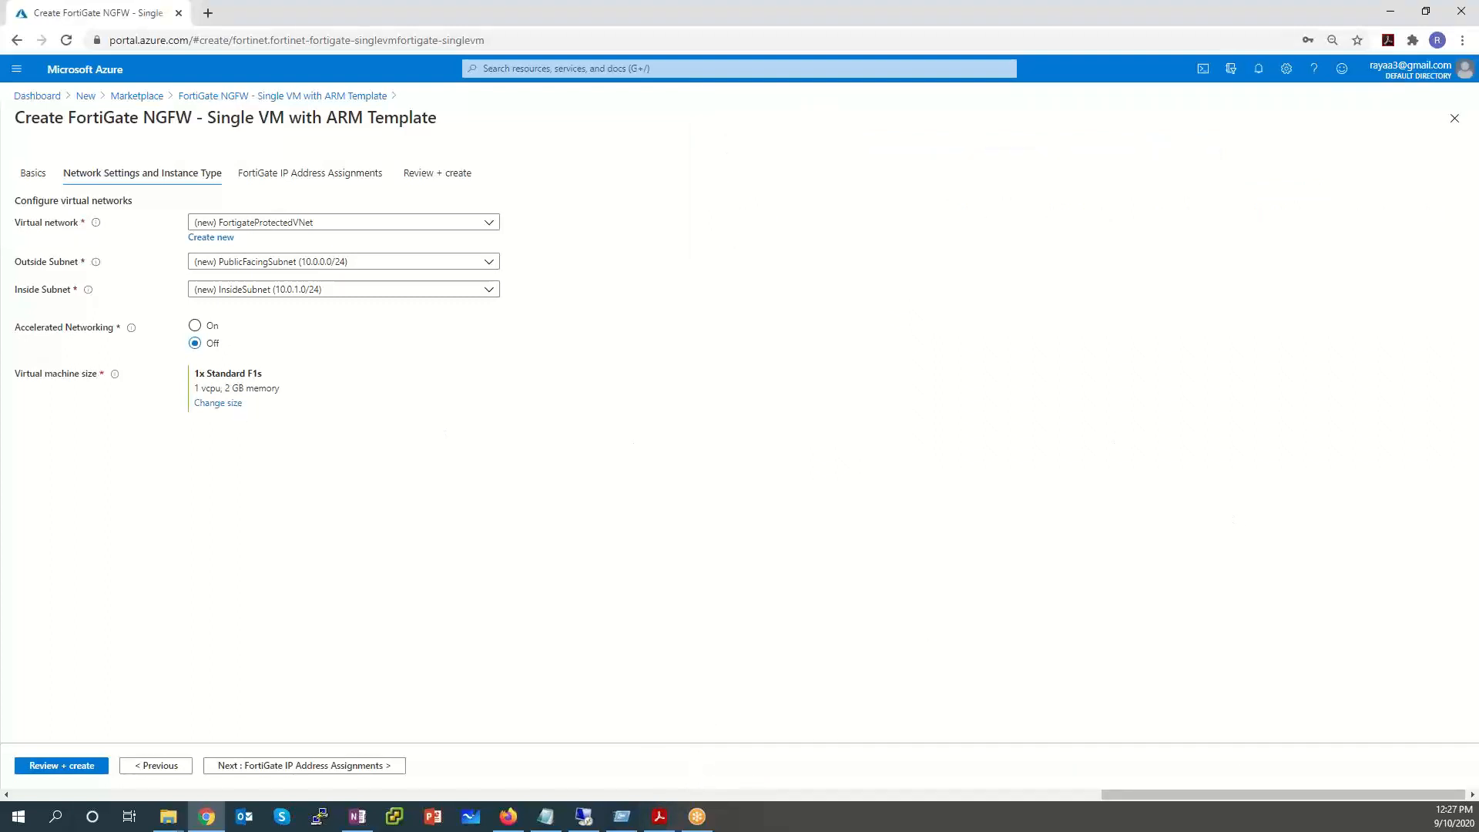
pyautogui.click(268, 770)
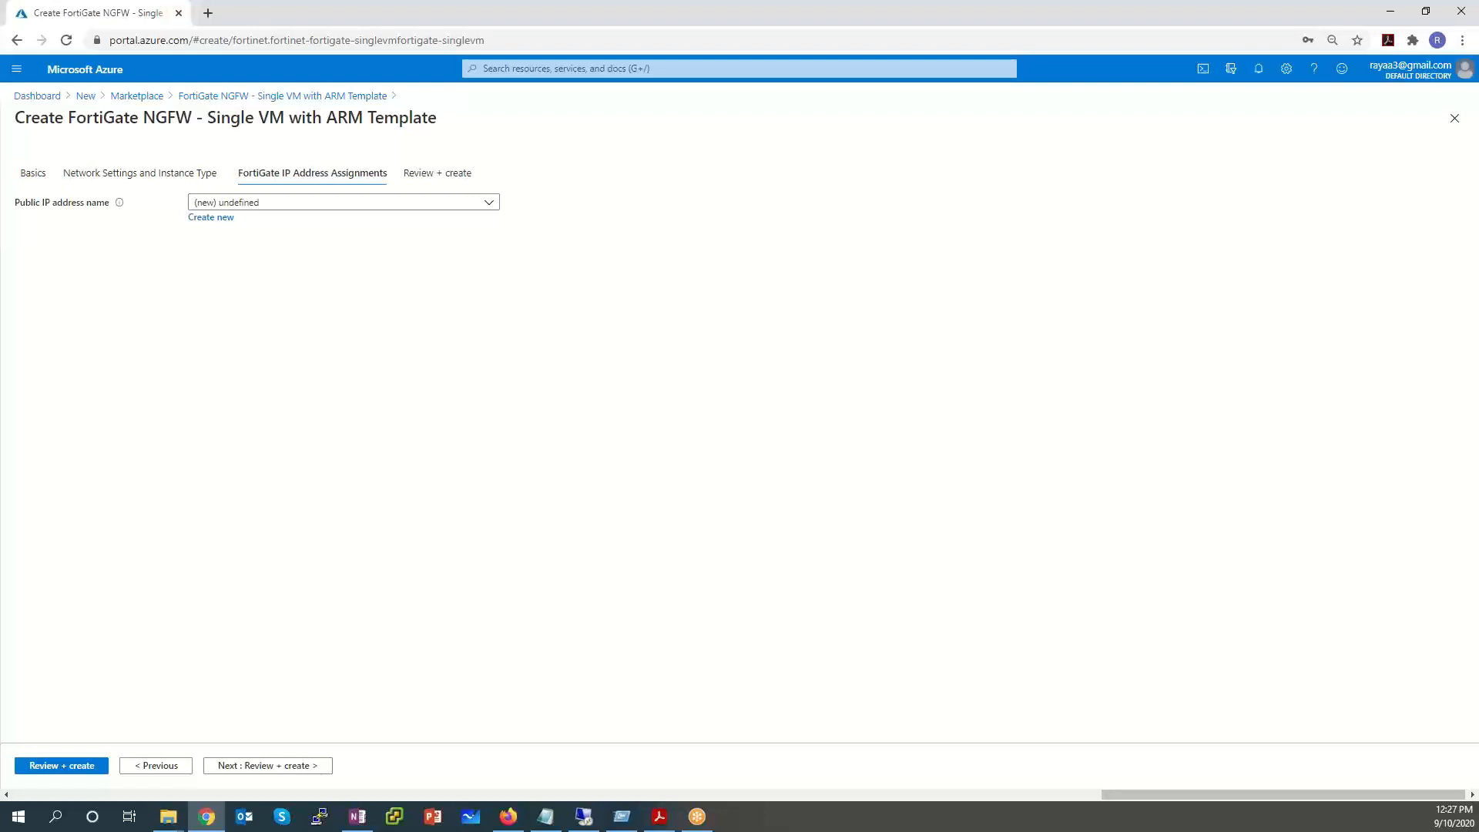
# Start a new public IP address and name it Sx-PublicIP-Fortigate.
pyautogui.click(202, 219)
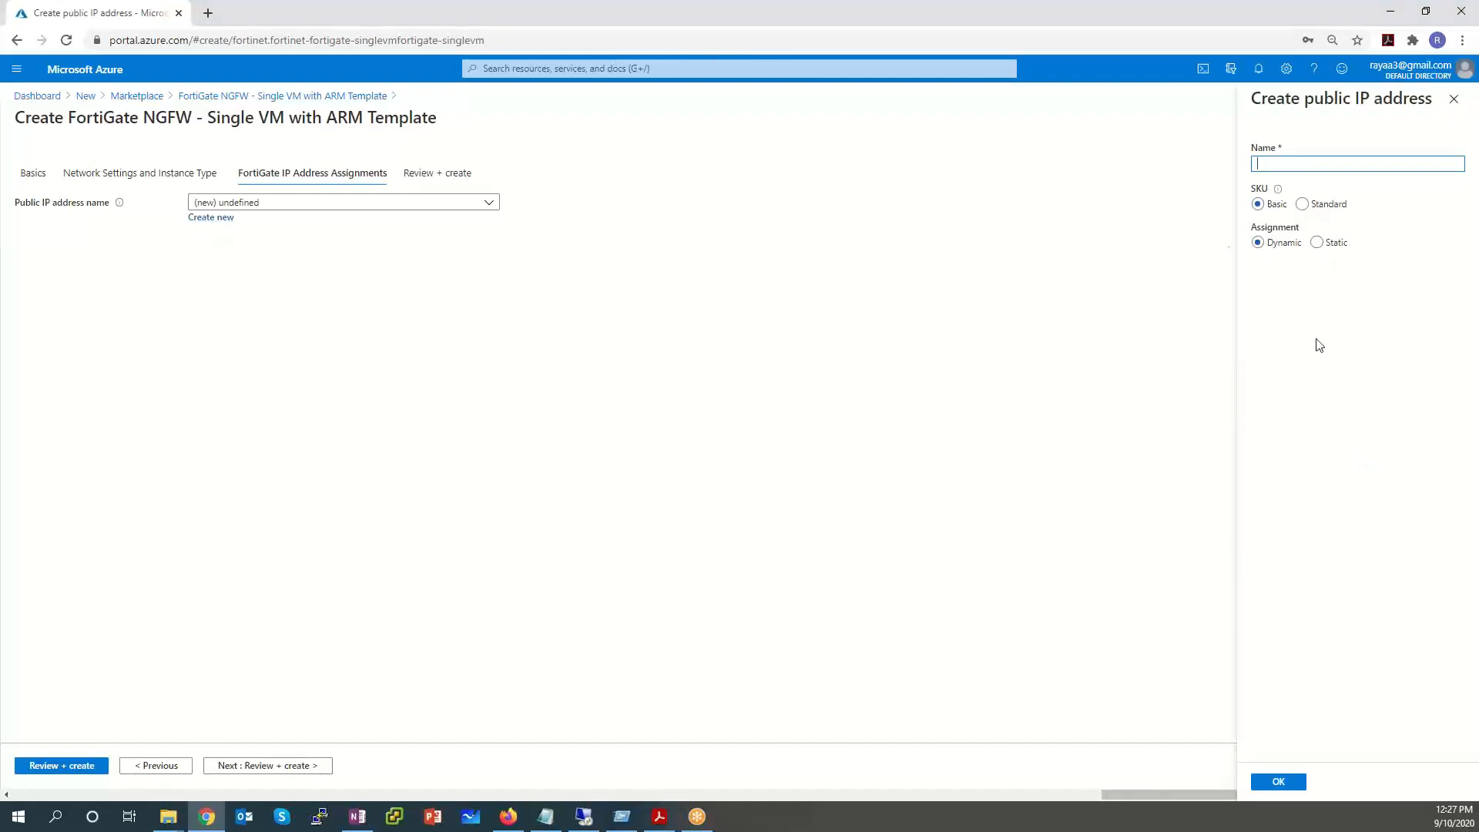
pyautogui.write('Sx-PublicIP-Fortigate')
# After comparing Standard, settle the public IP on Basic SKU with Dynamic assignment and confirm it.
pyautogui.click(1302, 205)
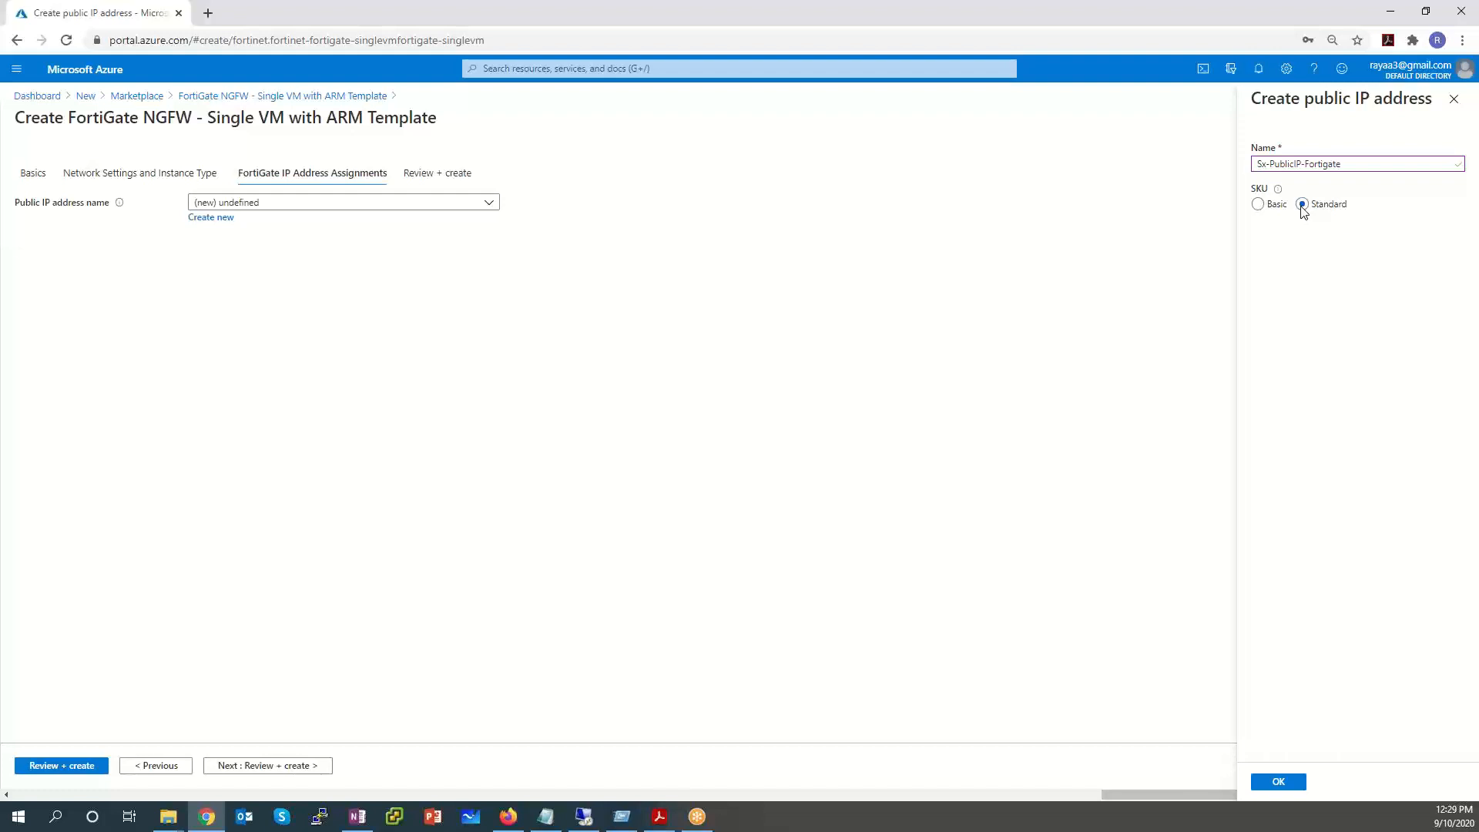
pyautogui.click(1264, 207)
pyautogui.click(1258, 244)
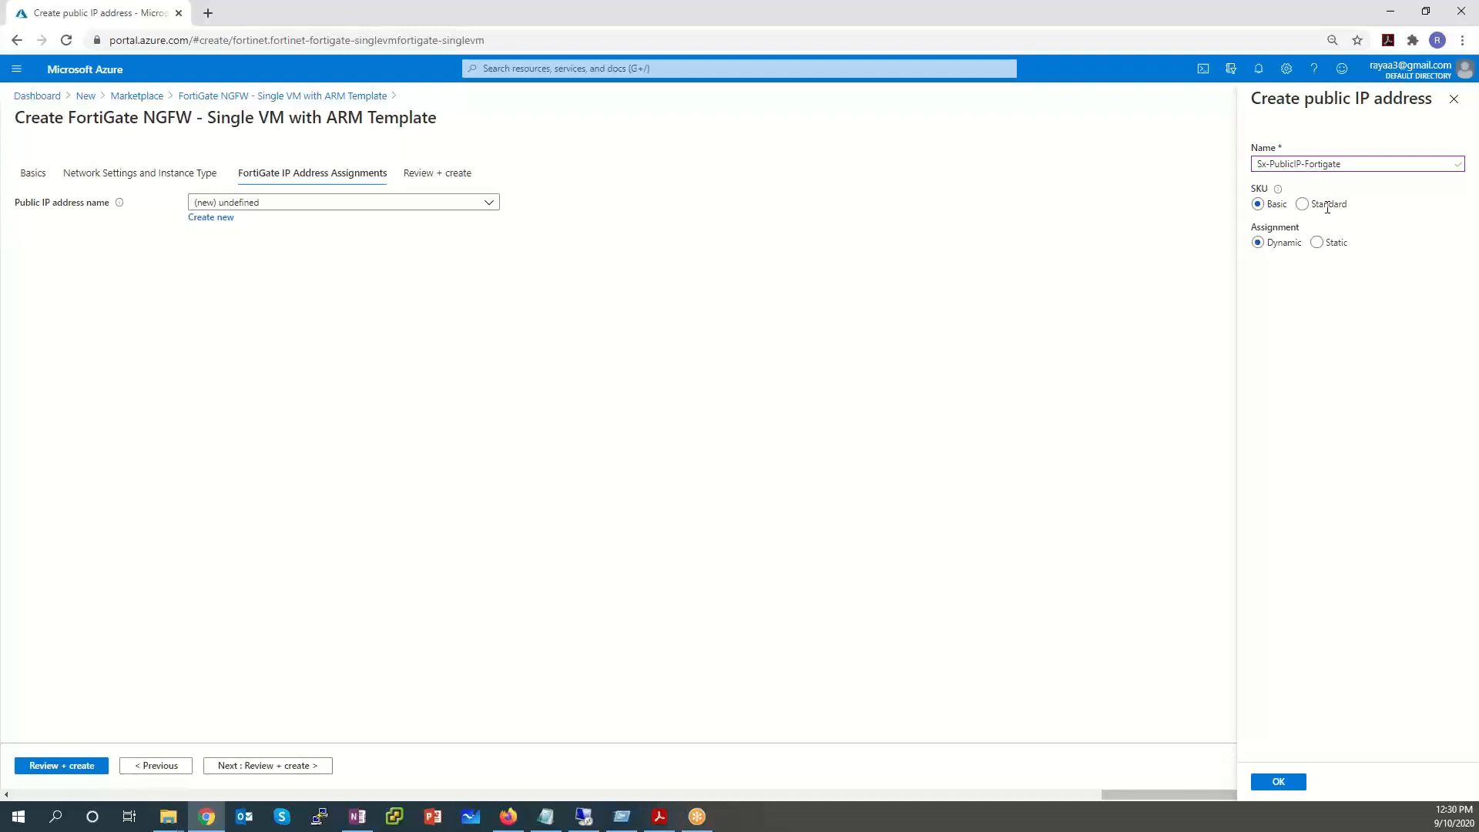
pyautogui.moveTo(1353, 206); pyautogui.dragTo(1310, 207)
pyautogui.click(1304, 207)
pyautogui.click(1259, 205)
pyautogui.click(1292, 783)
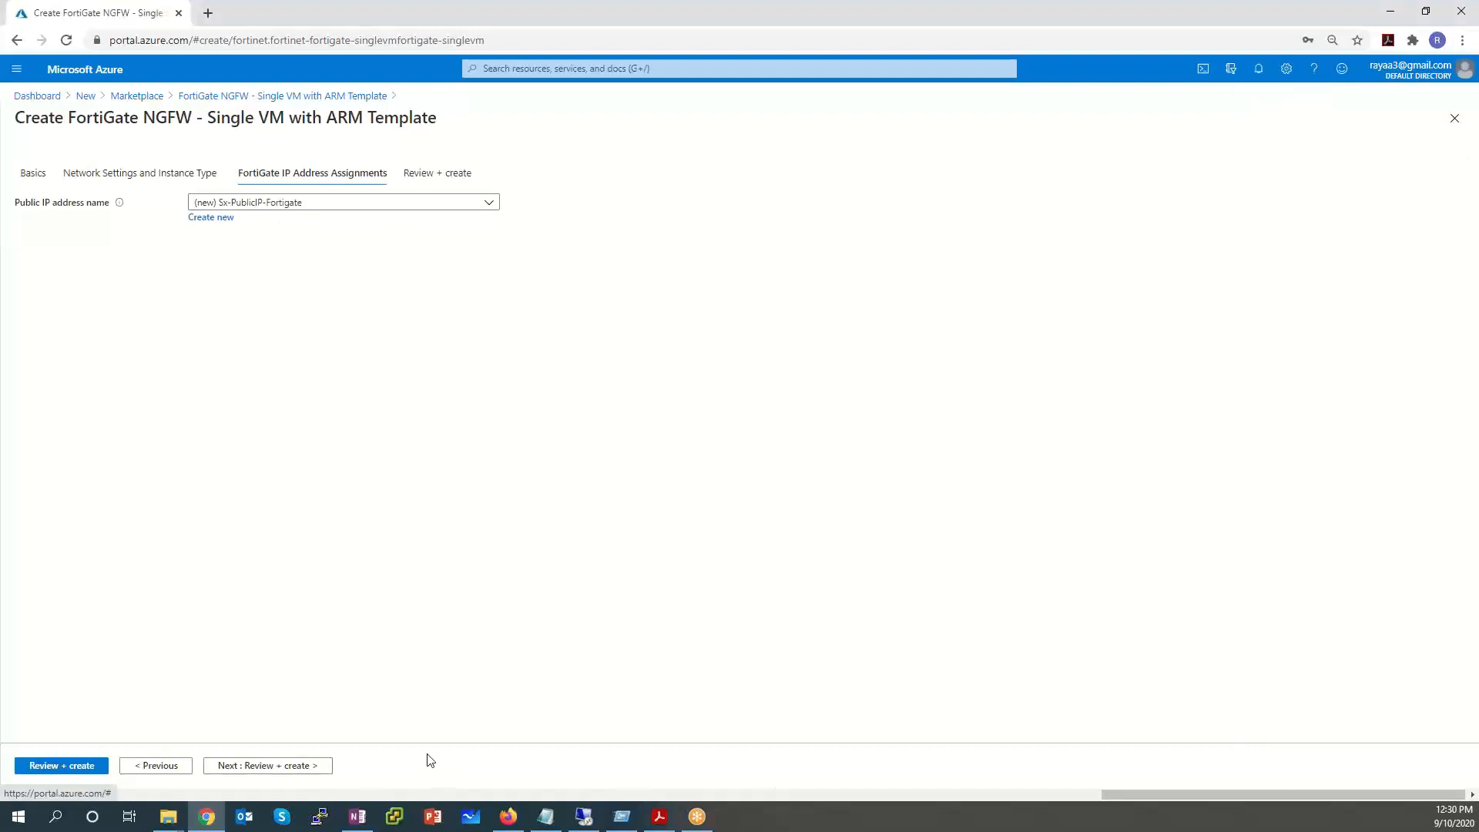
# Review the validated summary for resource group SxLab and launch the FortiGate deployment.
pyautogui.click(284, 772)
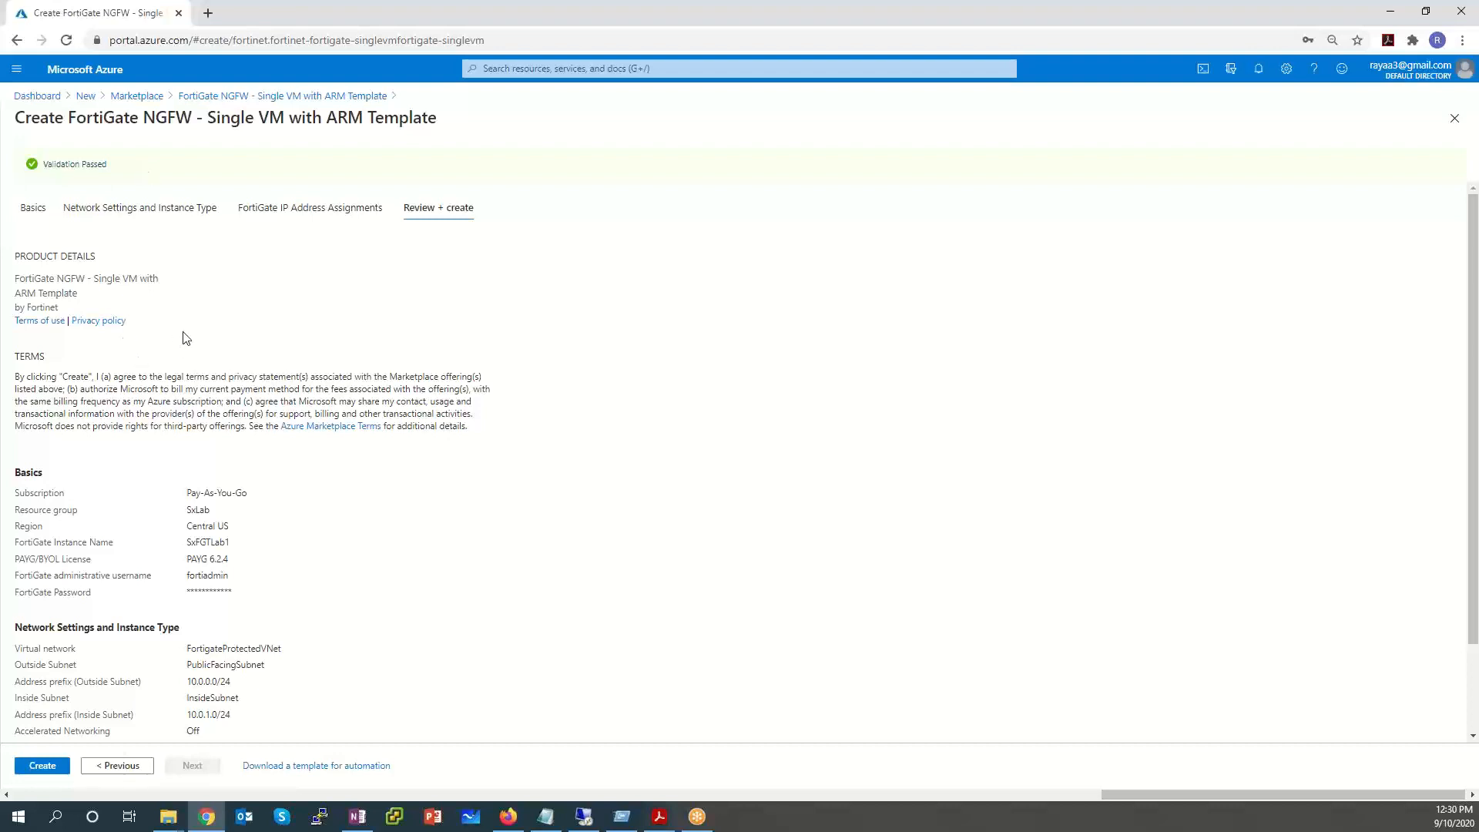
pyautogui.scroll(-2, 206, 322)
pyautogui.click(49, 767)
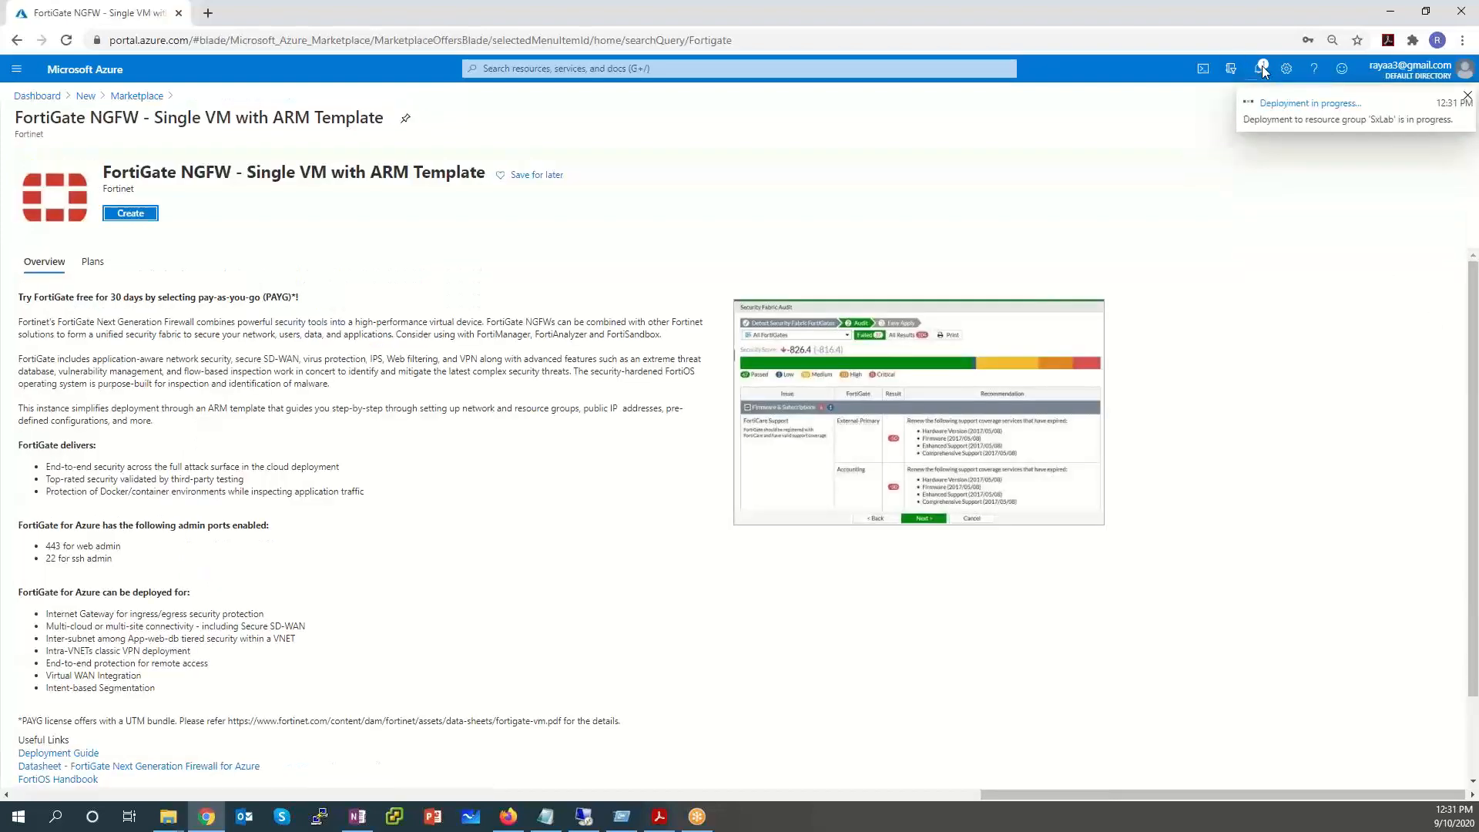
# Open the details of the running deployment to resource group SxLab from the notifications.
pyautogui.click(1262, 68)
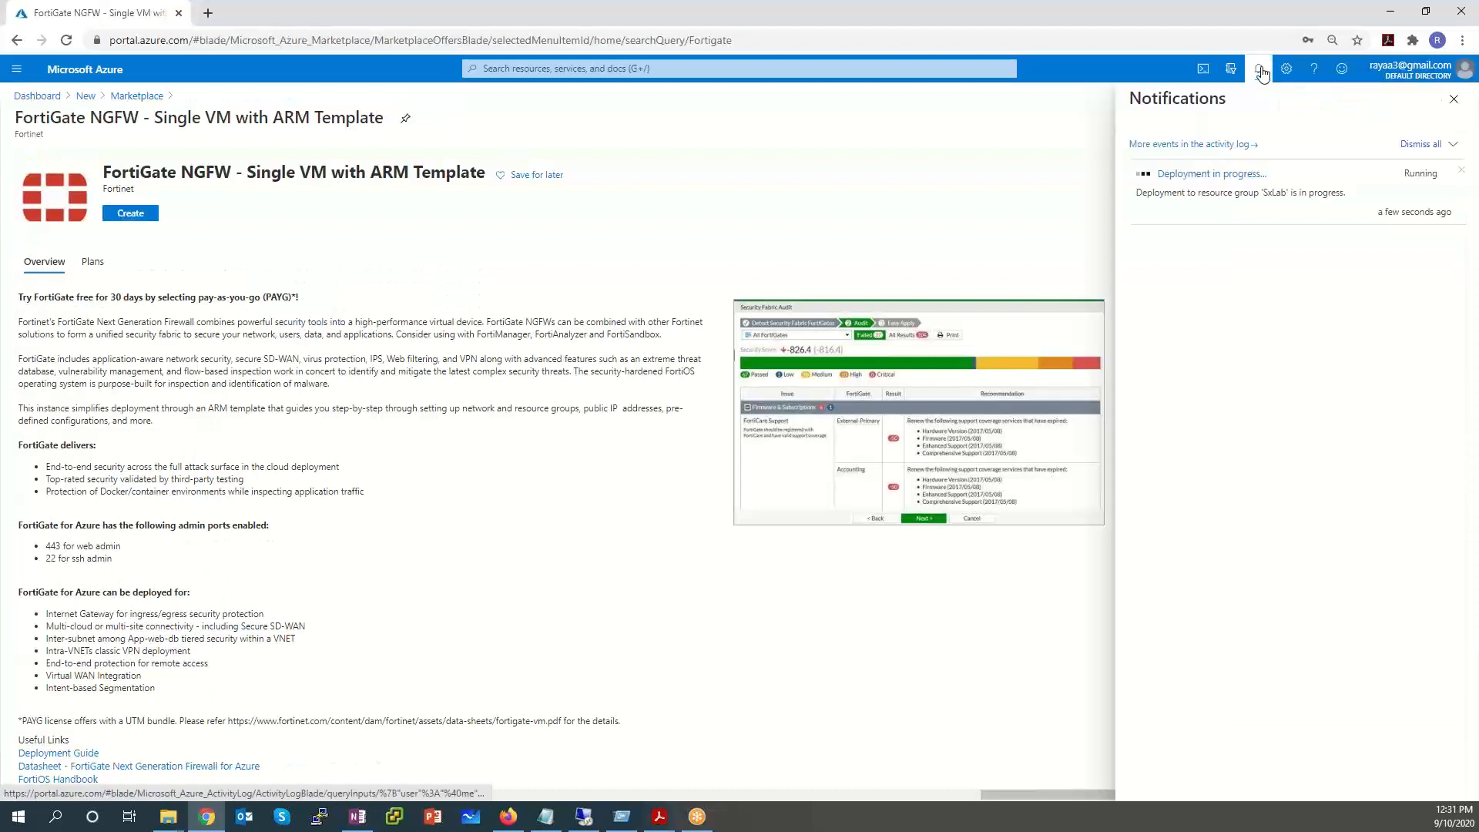
pyautogui.click(1237, 182)
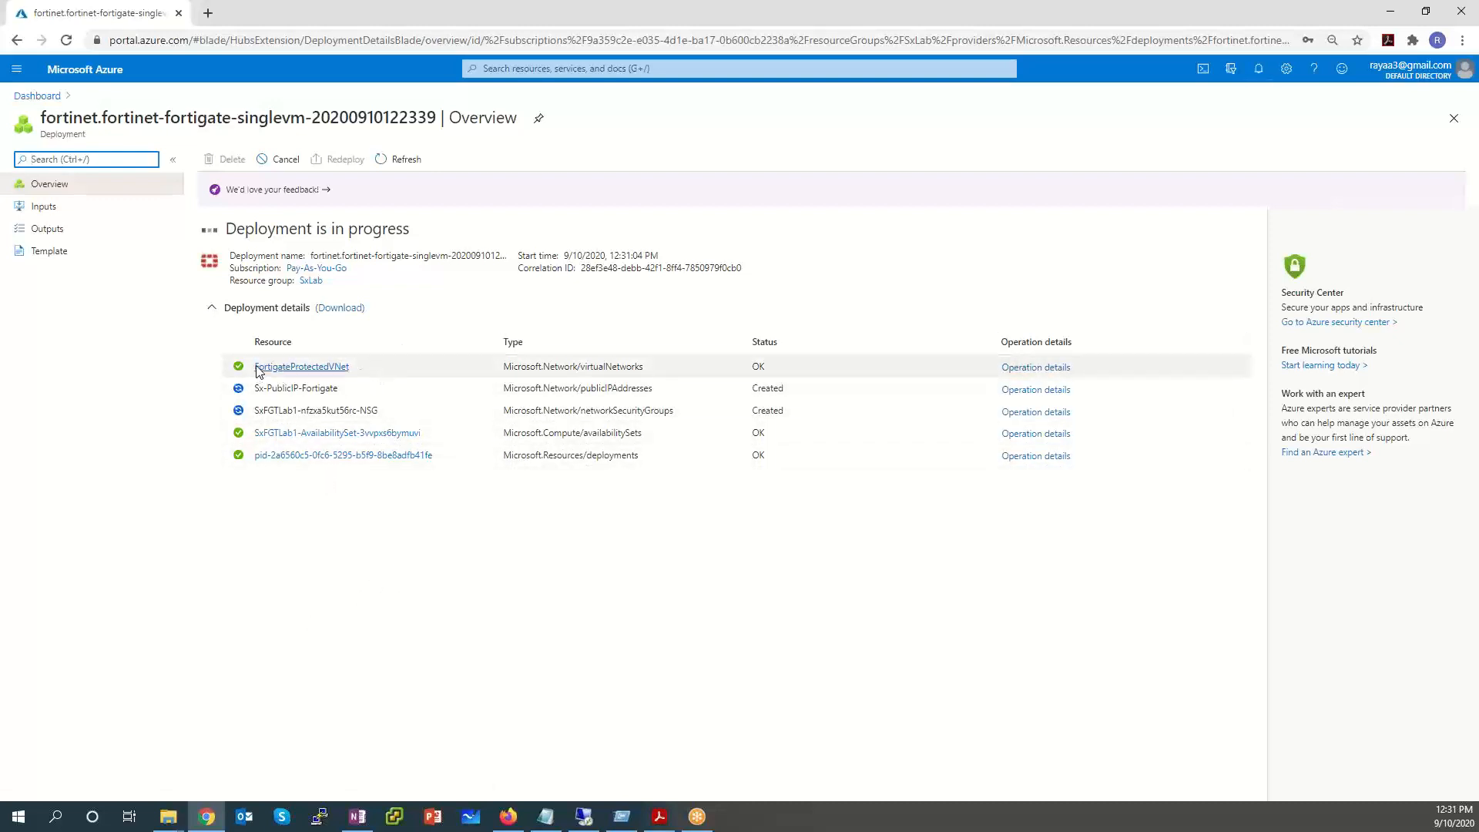
pyautogui.moveTo(365, 368); pyautogui.dragTo(244, 363)
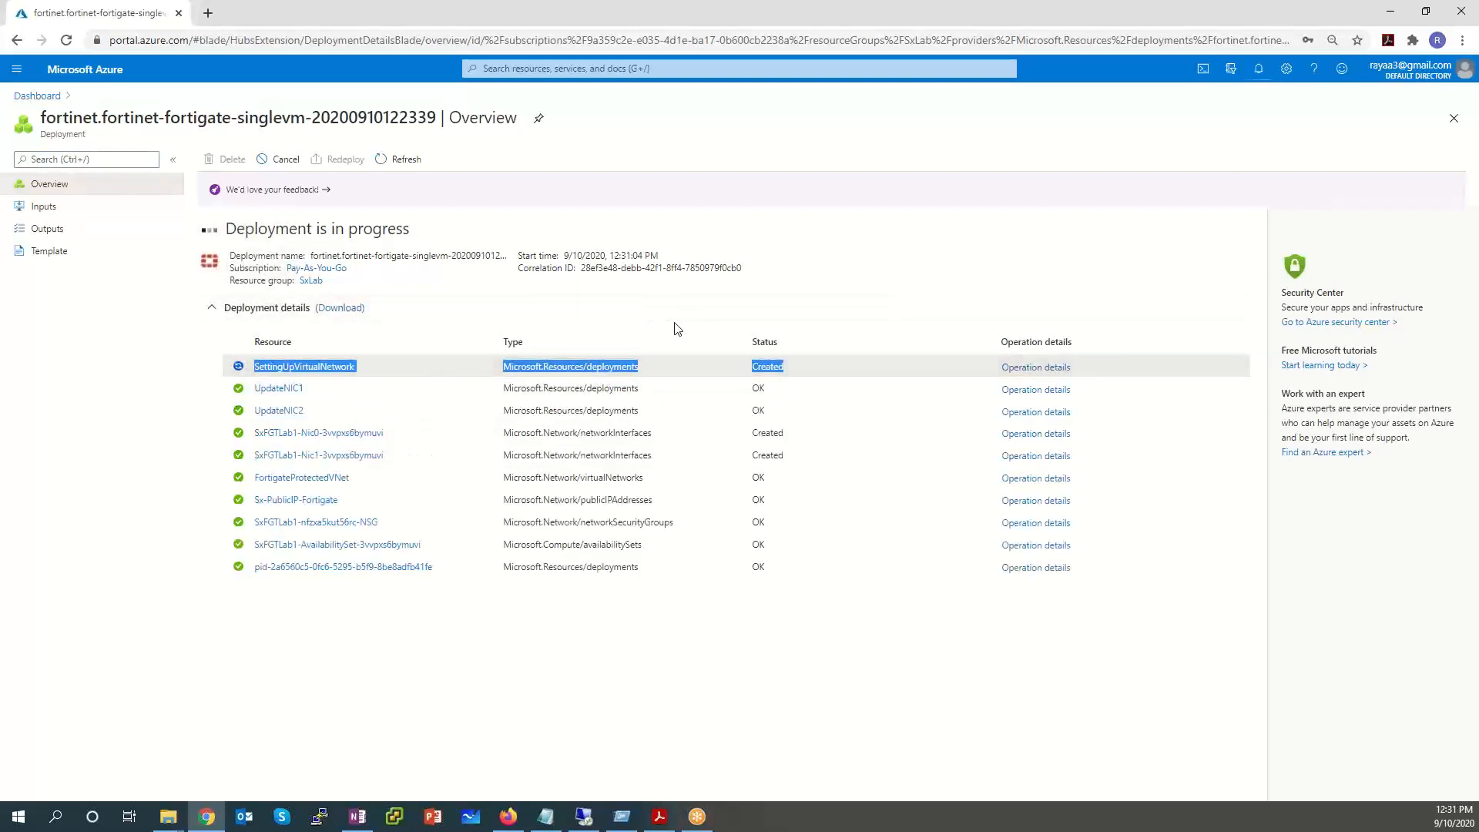
pyautogui.click(210, 396)
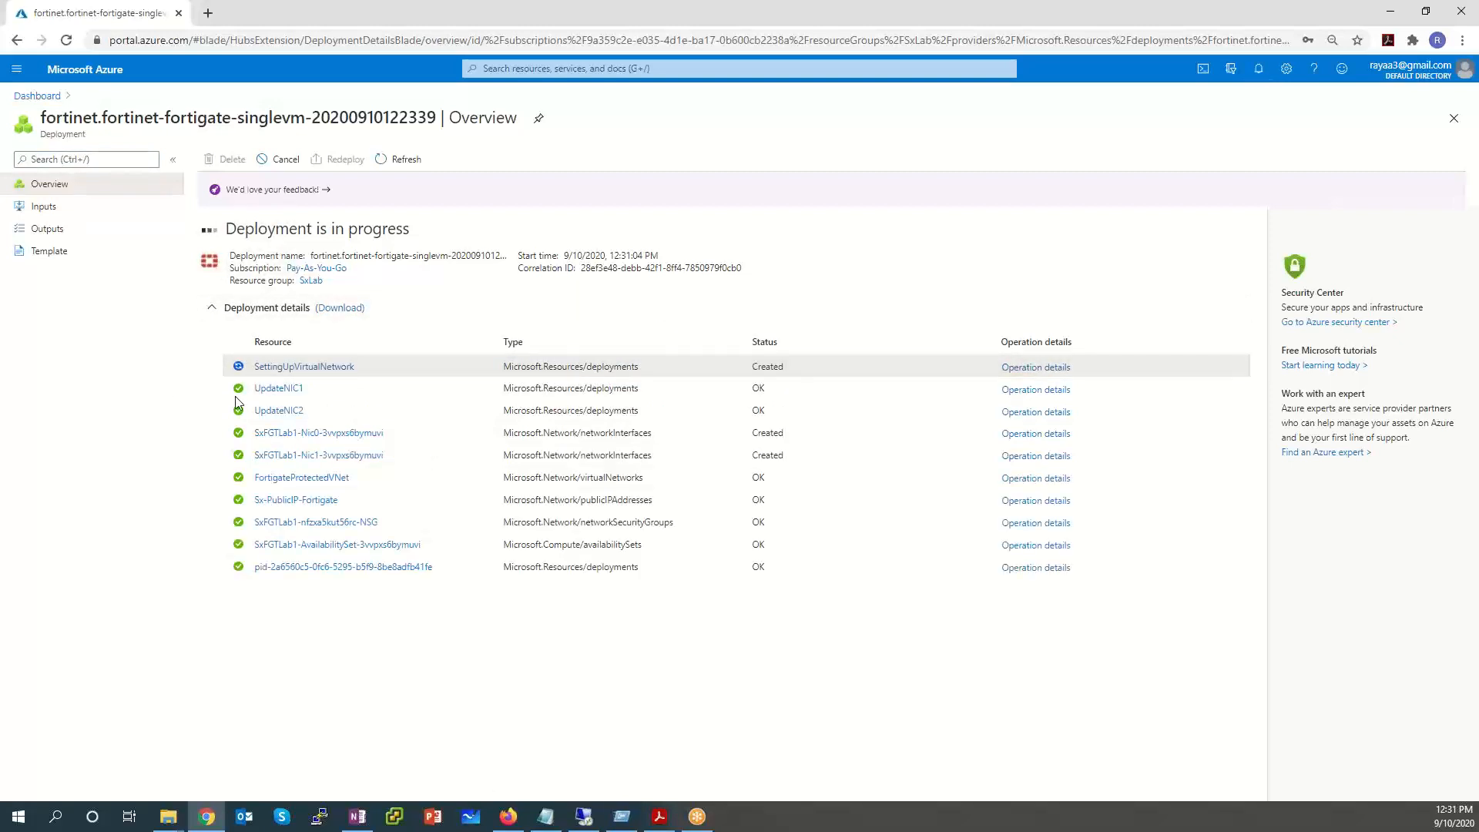
pyautogui.moveTo(322, 389); pyautogui.dragTo(248, 415)
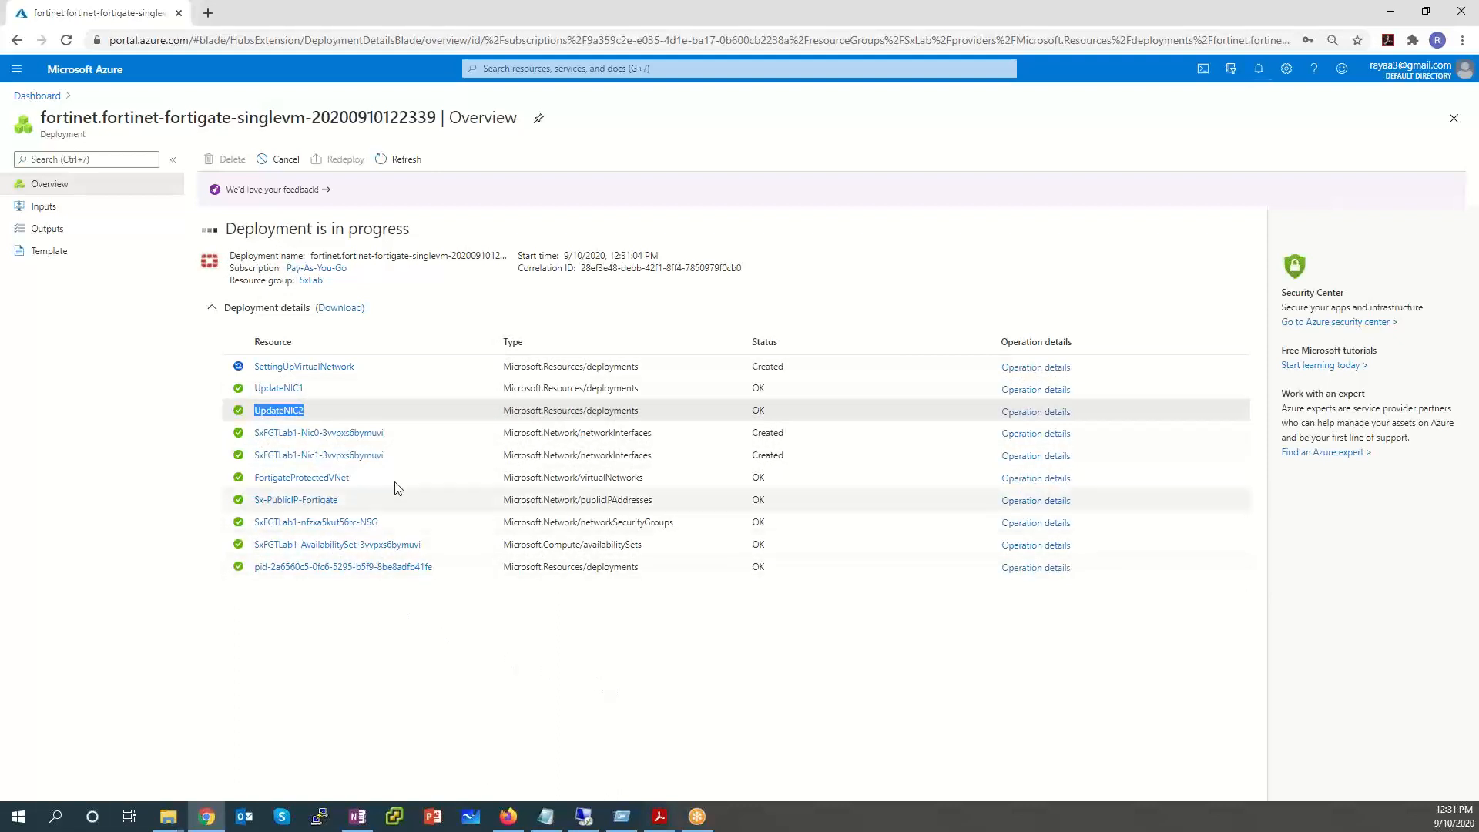
pyautogui.moveTo(364, 509); pyautogui.dragTo(254, 500)
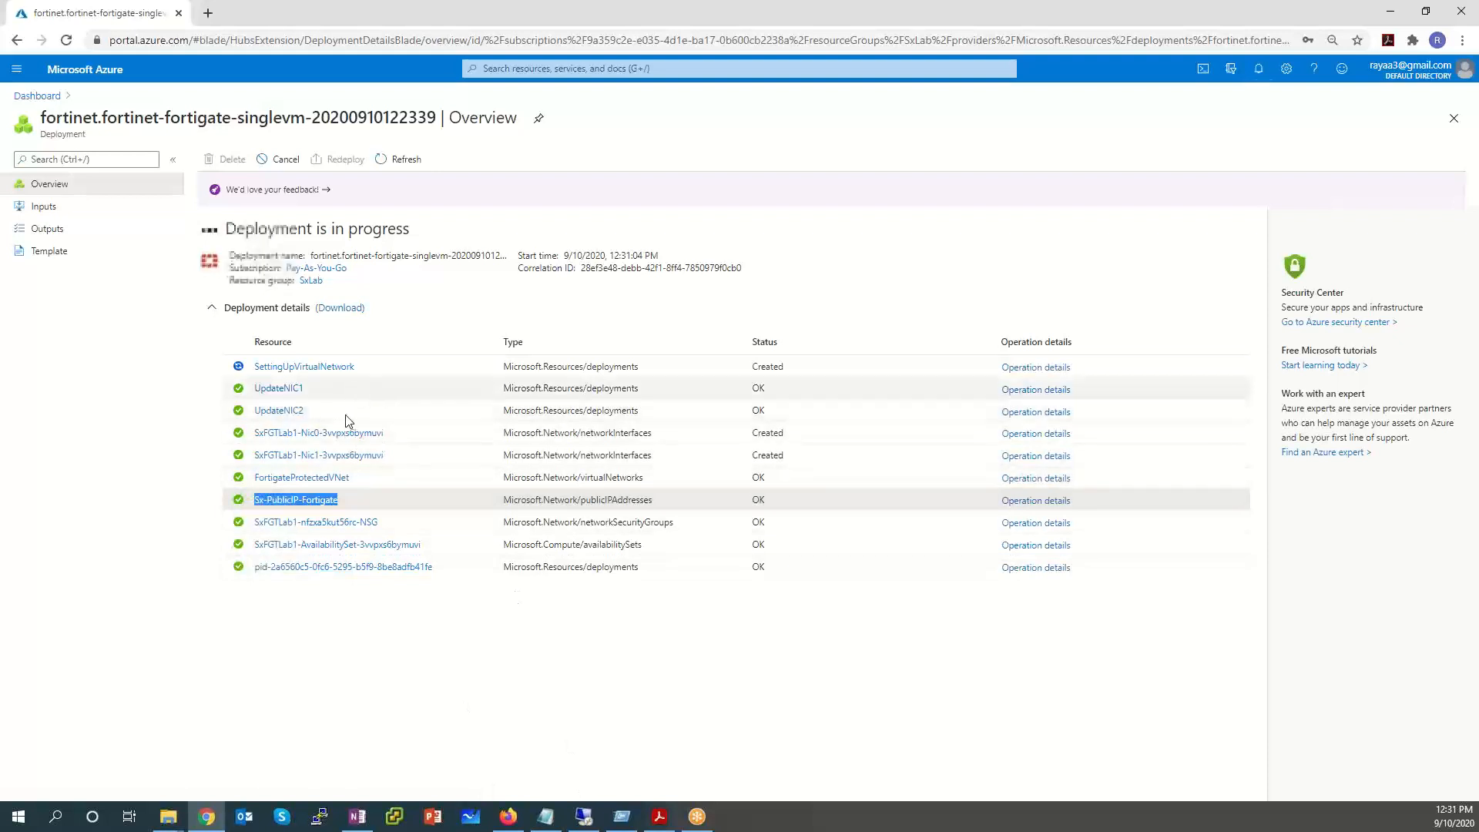
pyautogui.moveTo(427, 456); pyautogui.dragTo(278, 432)
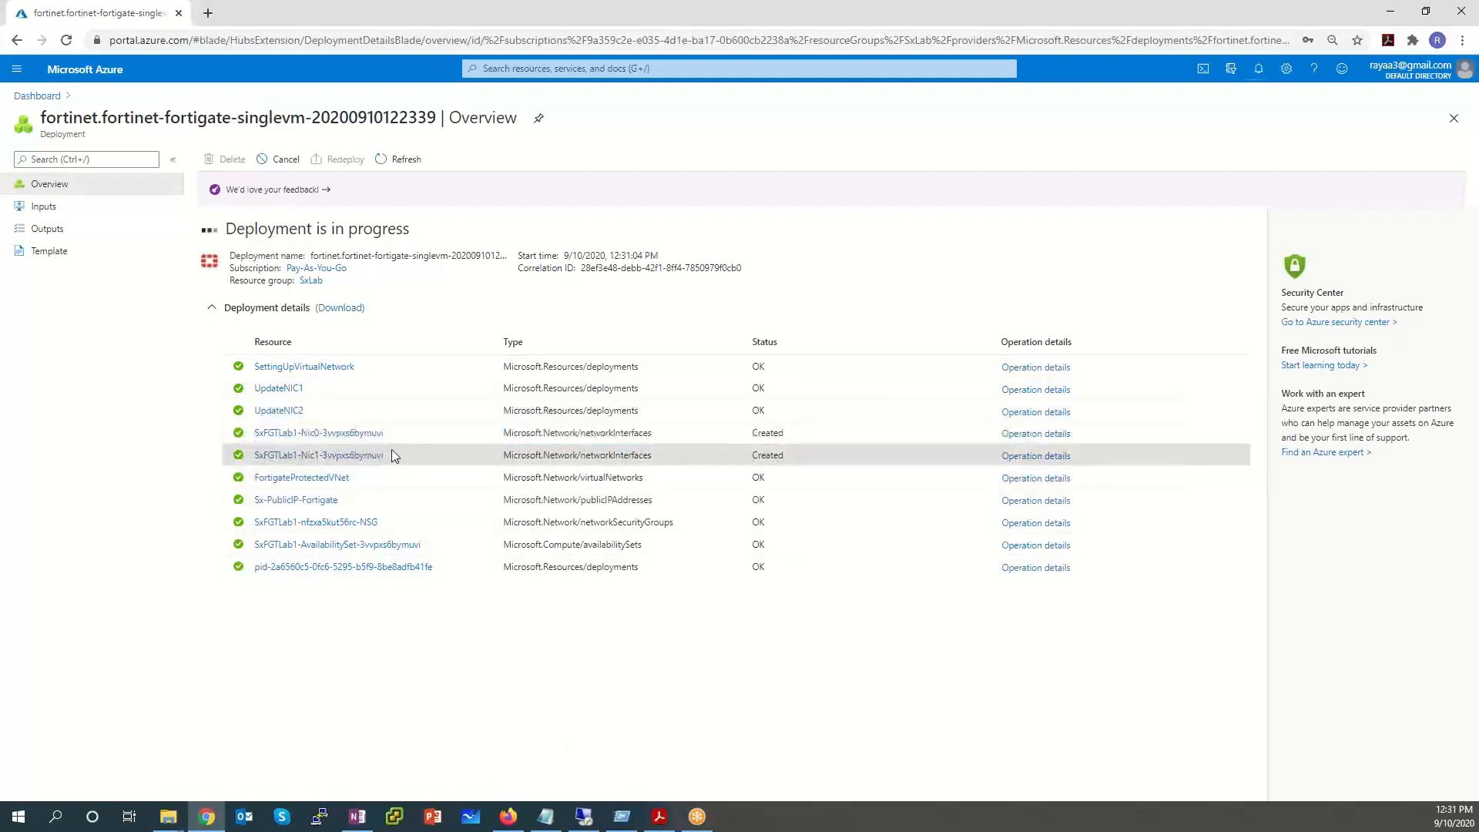
pyautogui.moveTo(362, 413); pyautogui.dragTo(255, 390)
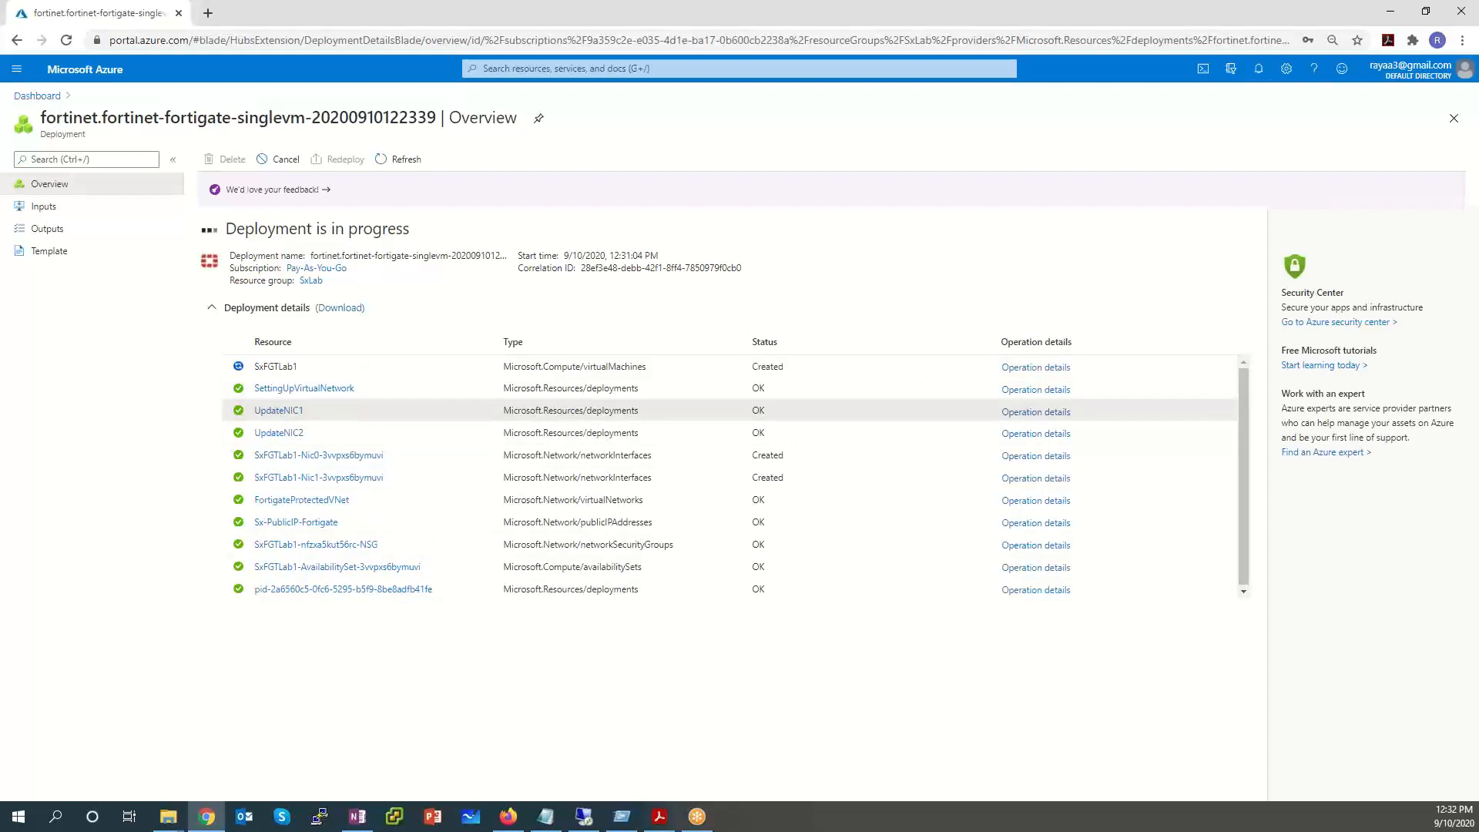
# Check the FortiGate deployment's progress in notifications and wait until it reports complete.
pyautogui.click(1261, 71)
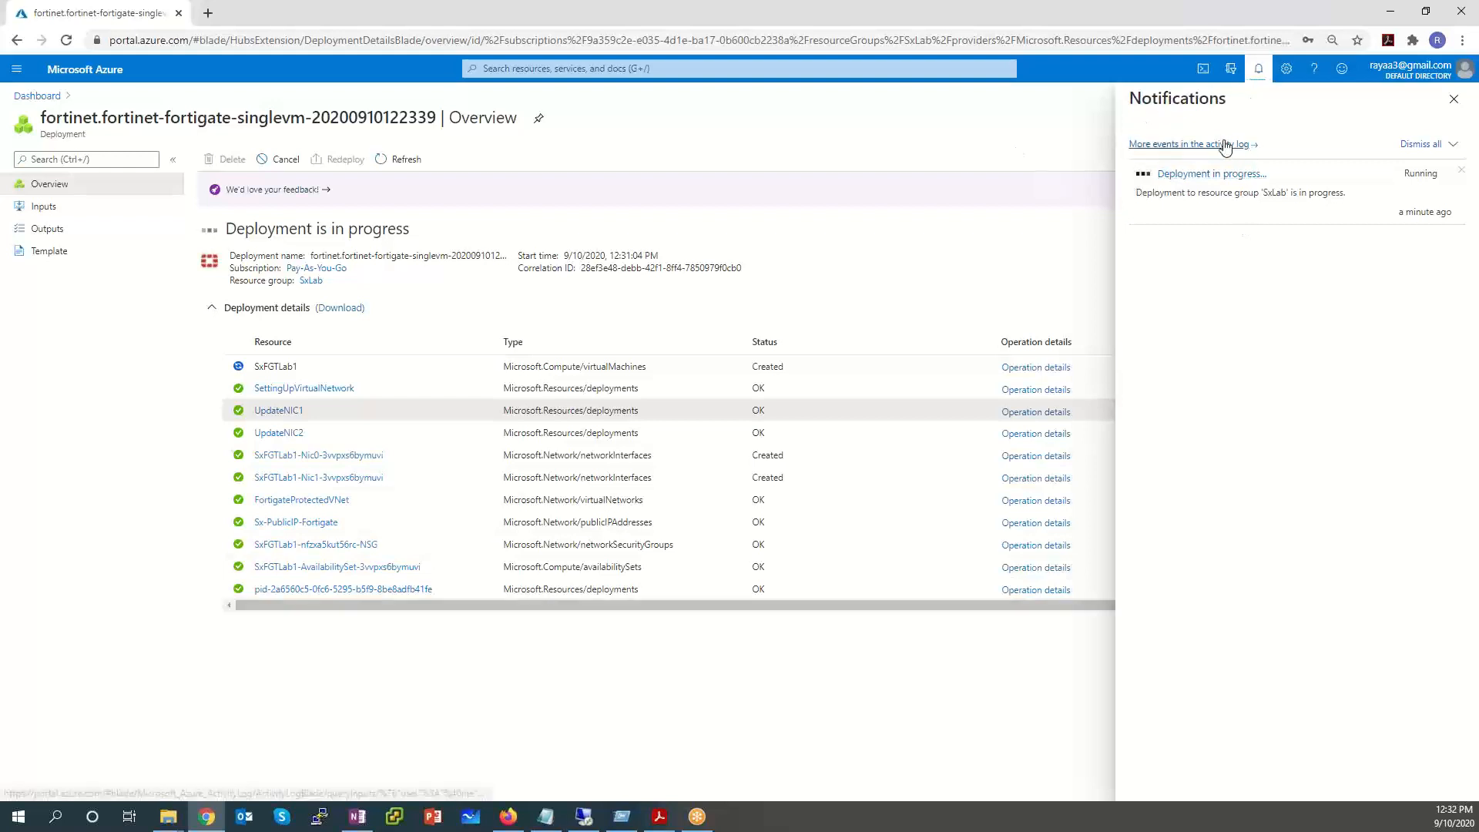
pyautogui.click(1260, 73)
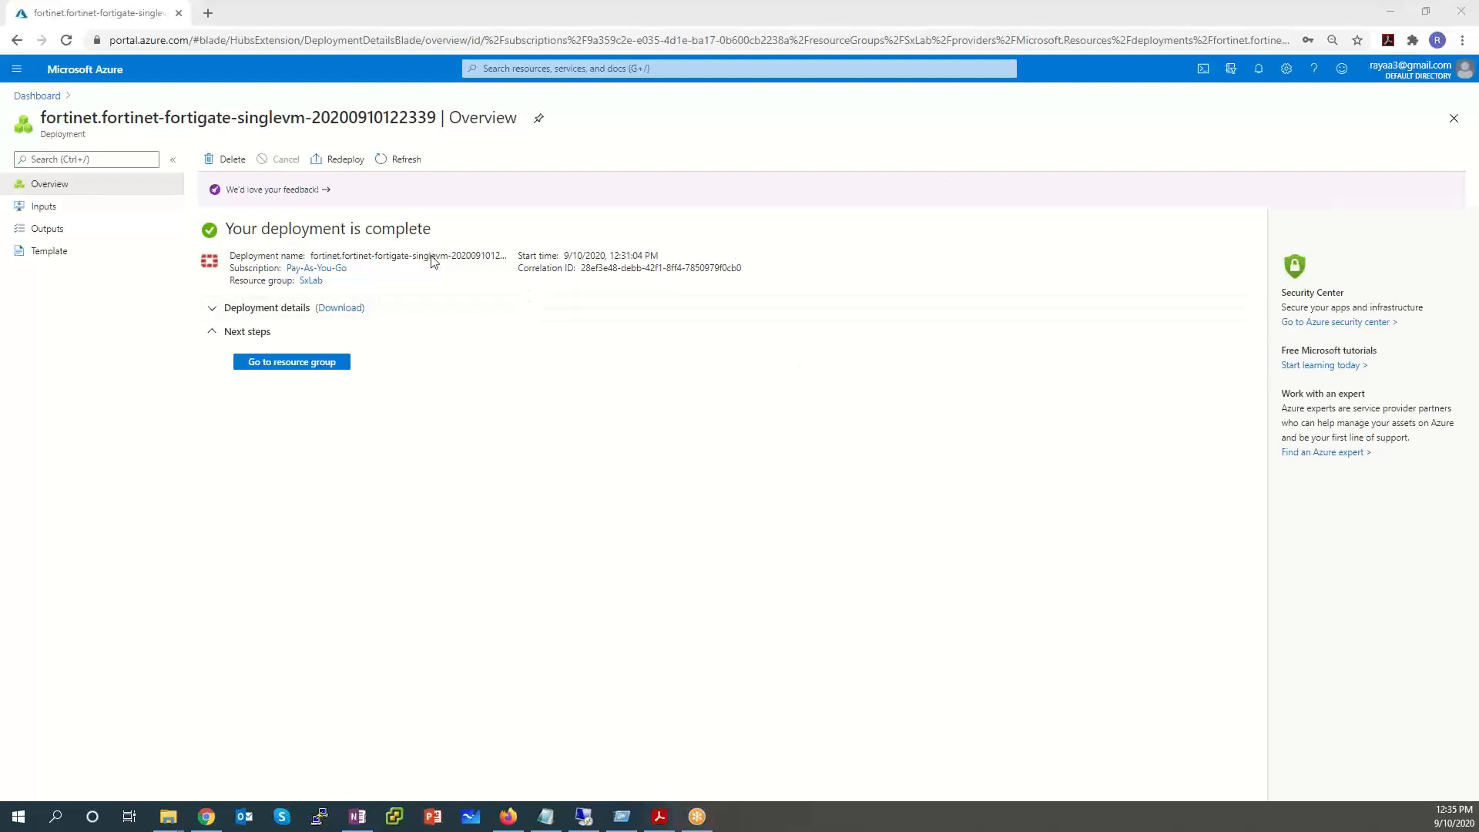
# Confirm the Deployment succeeded notice for the FortiGate deployment to SxLab, then show the portal menu.
pyautogui.moveTo(451, 229); pyautogui.dragTo(219, 227)
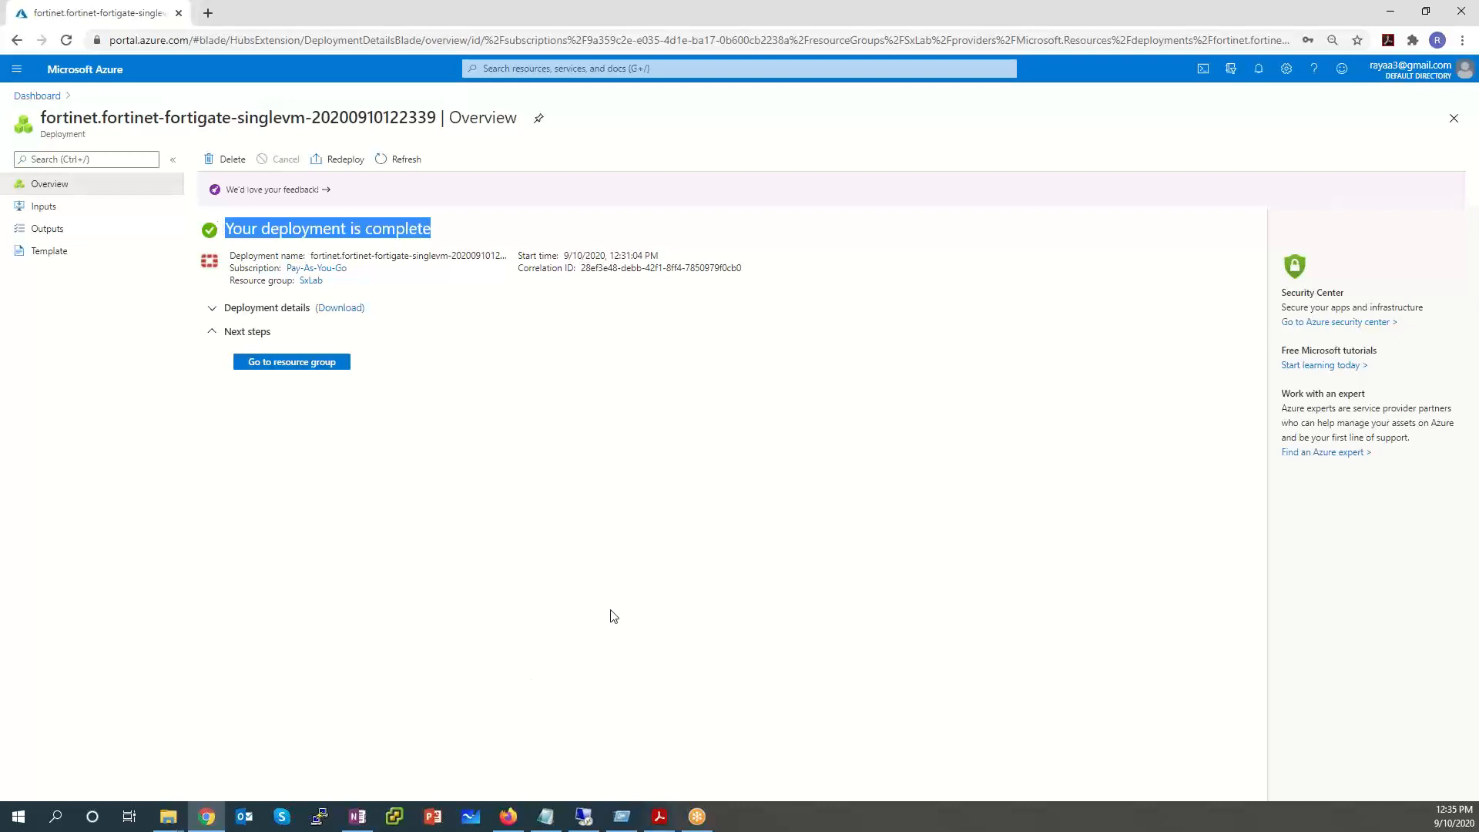
pyautogui.click(1261, 71)
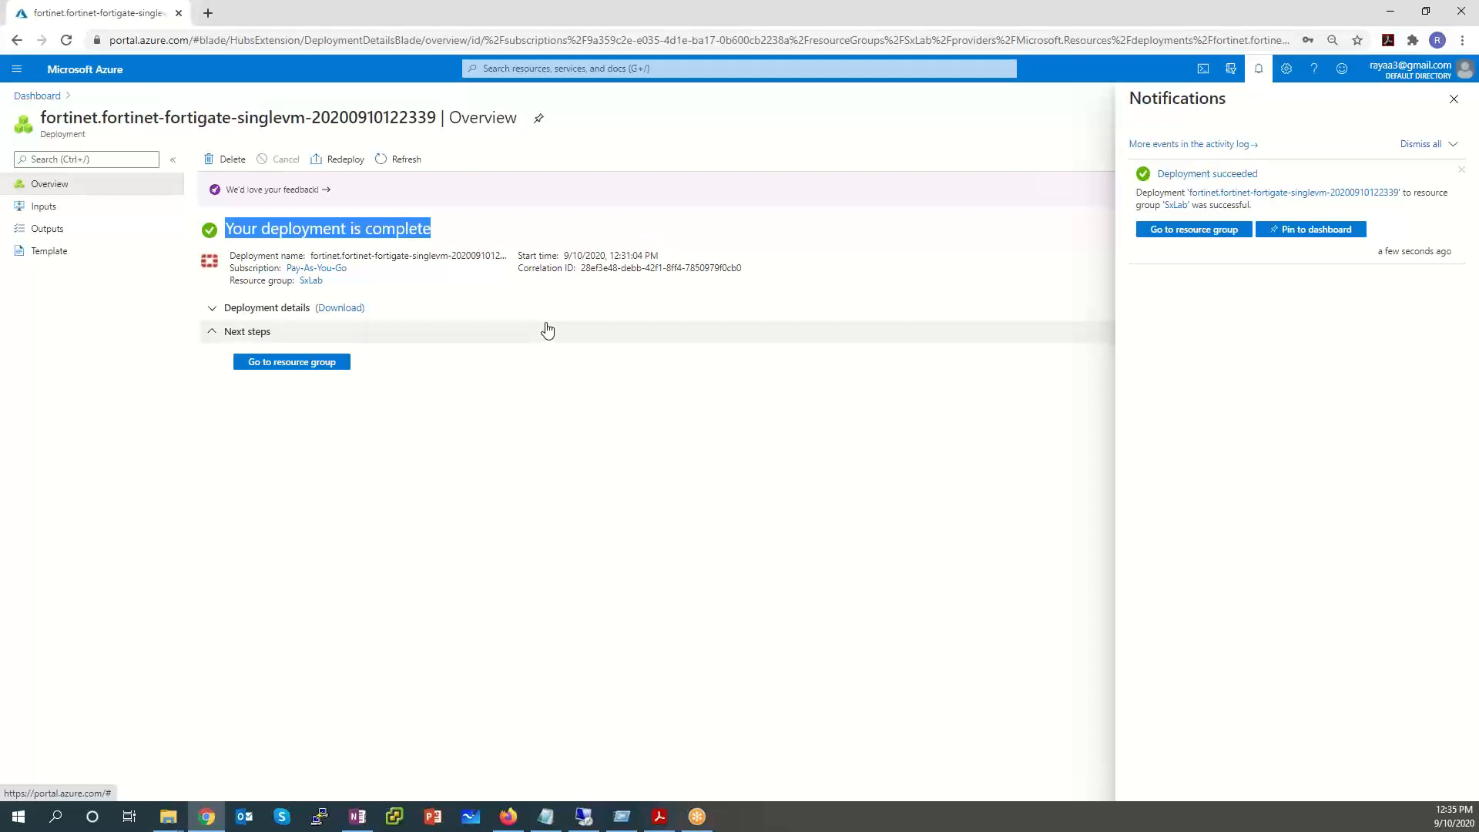
pyautogui.click(15, 72)
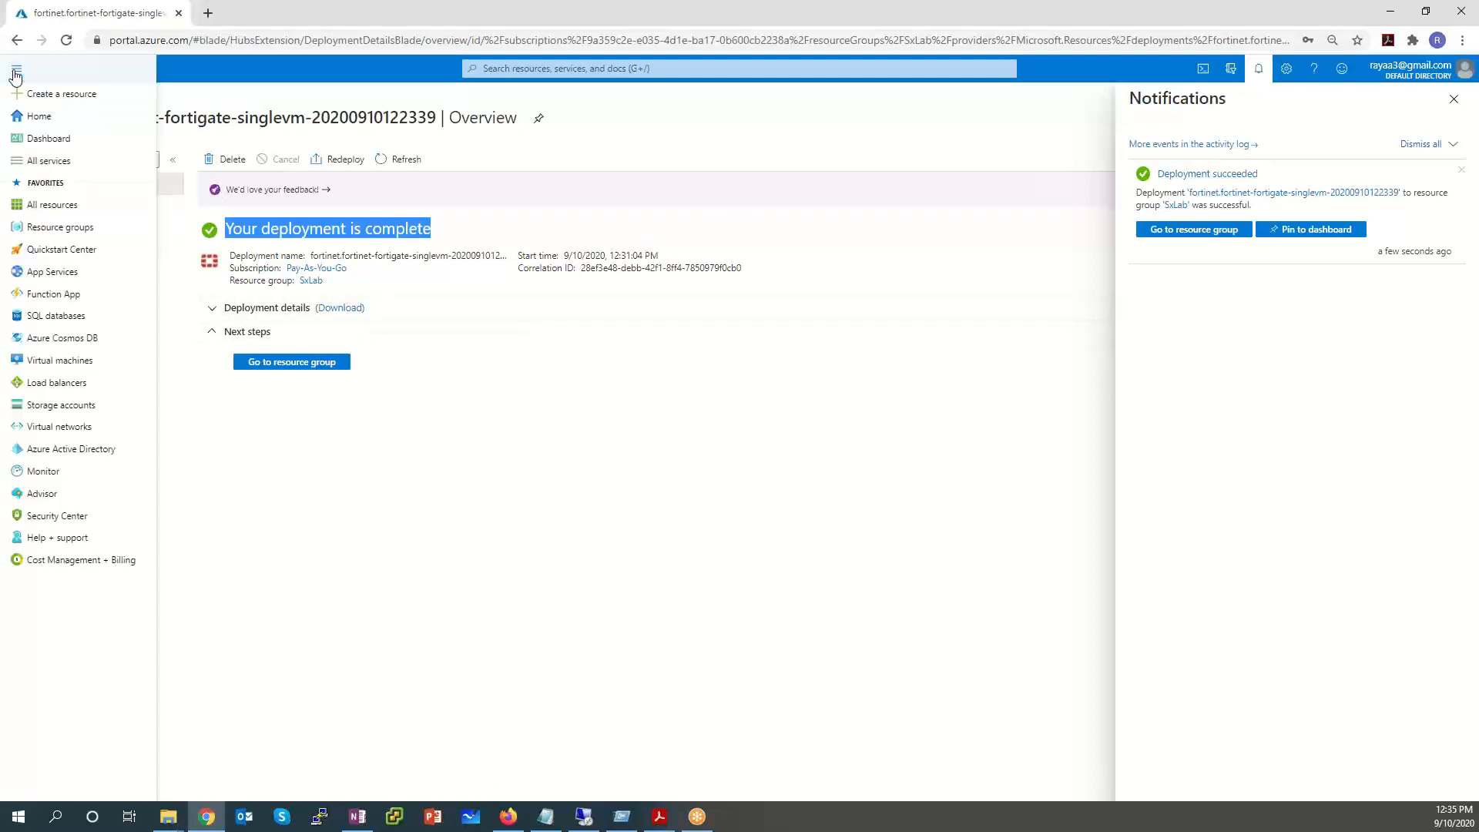
# Open the SxLab resource group from the Resource groups list.
pyautogui.click(72, 233)
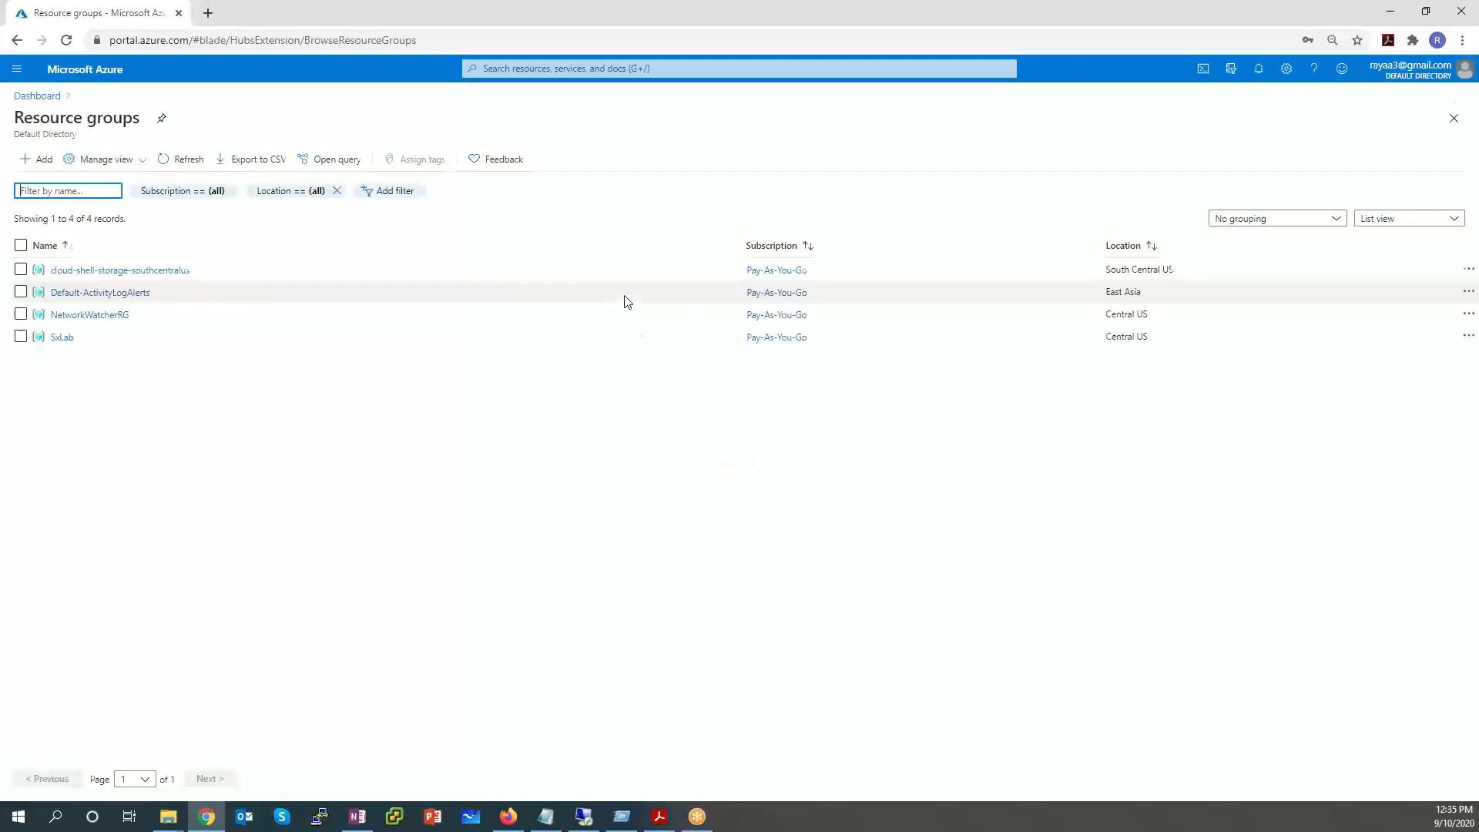
pyautogui.click(62, 337)
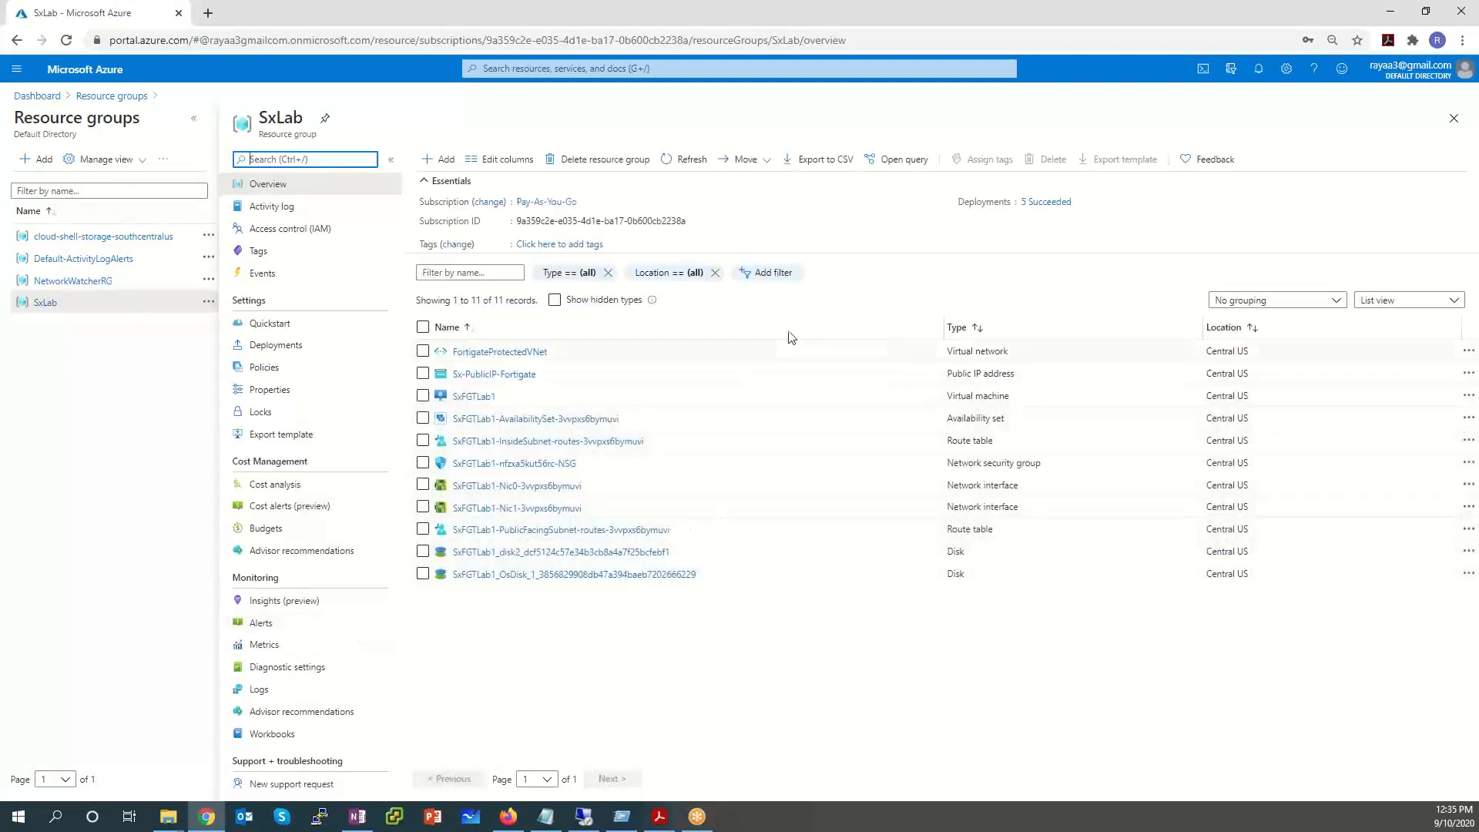
# Go through FortigateProtectedVNet, Sx-PublicIP-Fortigate, InsideSubnet route table, security group, Nic0 and Nic1.
pyautogui.moveTo(565, 355); pyautogui.dragTo(438, 355)
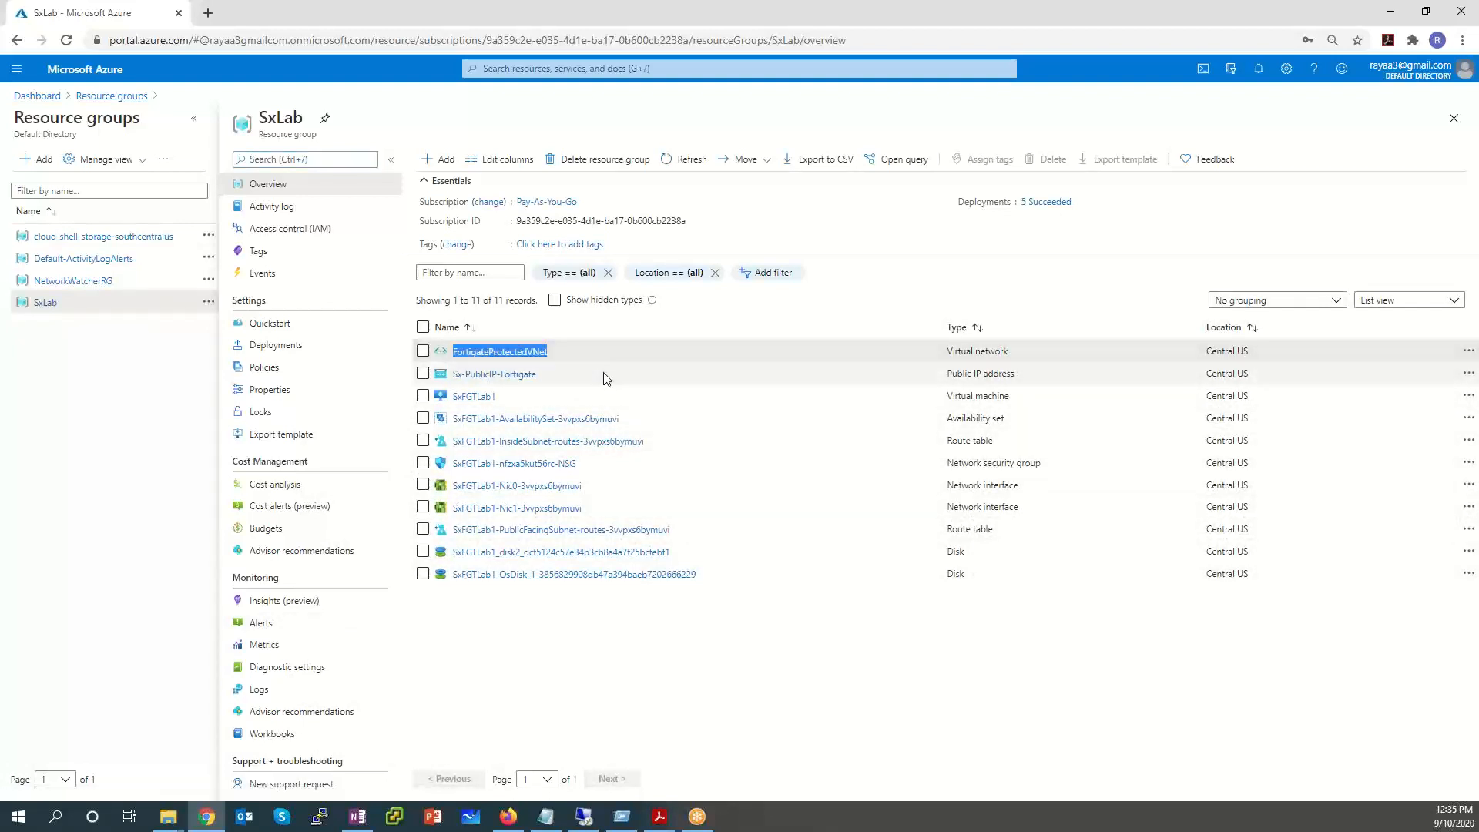
pyautogui.moveTo(601, 376); pyautogui.dragTo(445, 401)
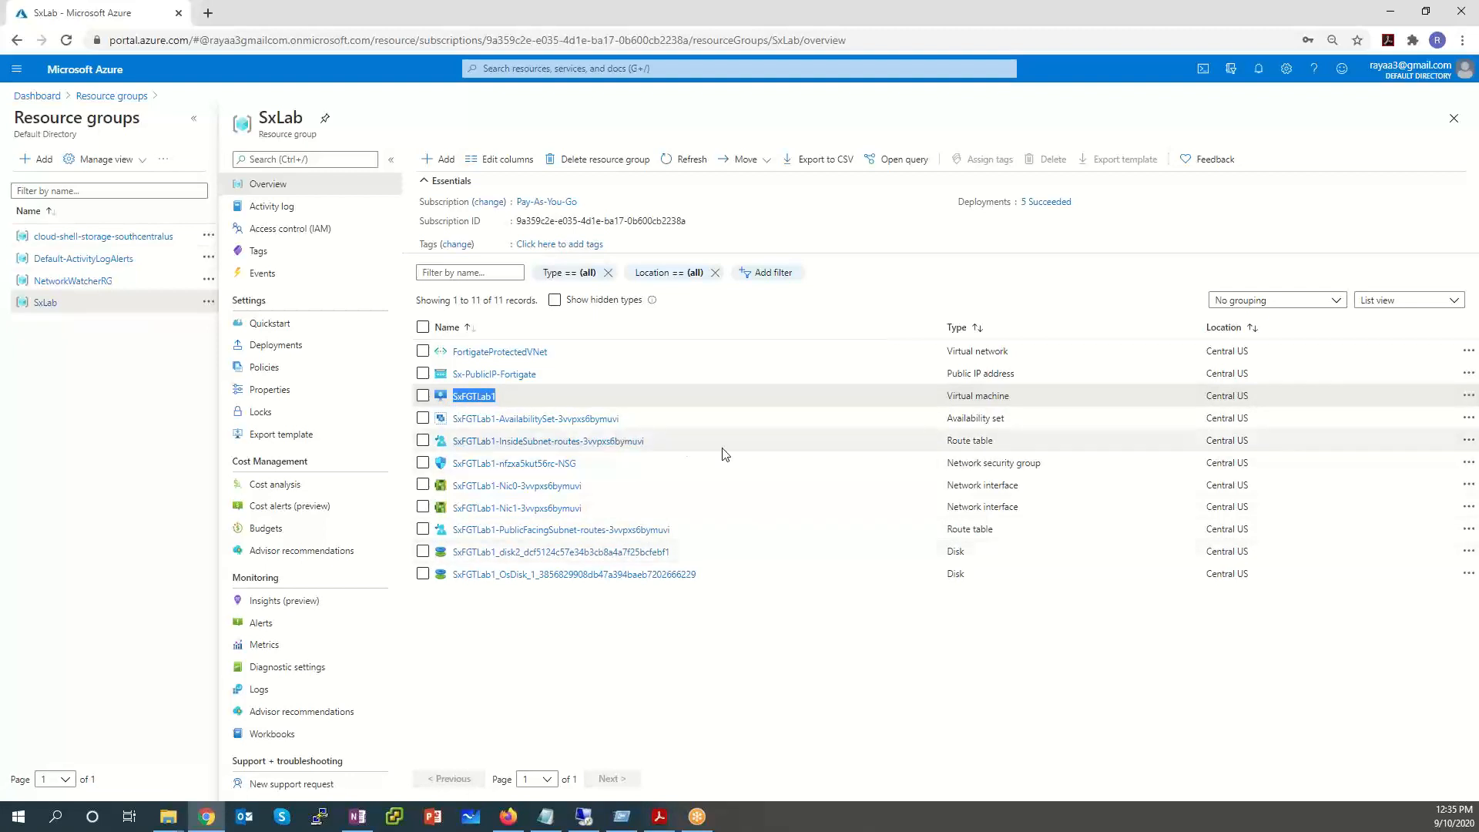
pyautogui.moveTo(691, 444); pyautogui.dragTo(480, 445)
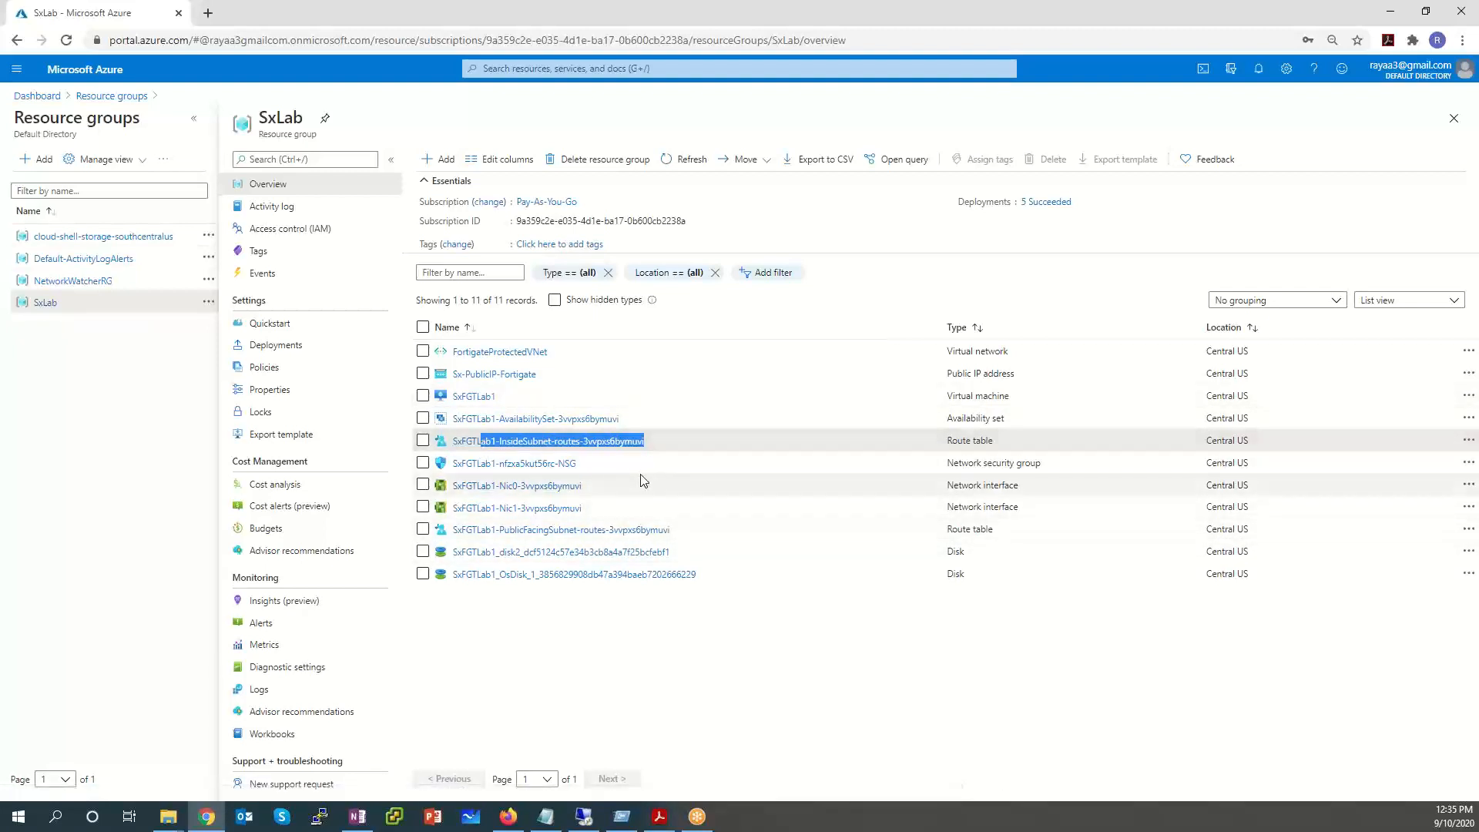
pyautogui.moveTo(583, 466); pyautogui.dragTo(453, 467)
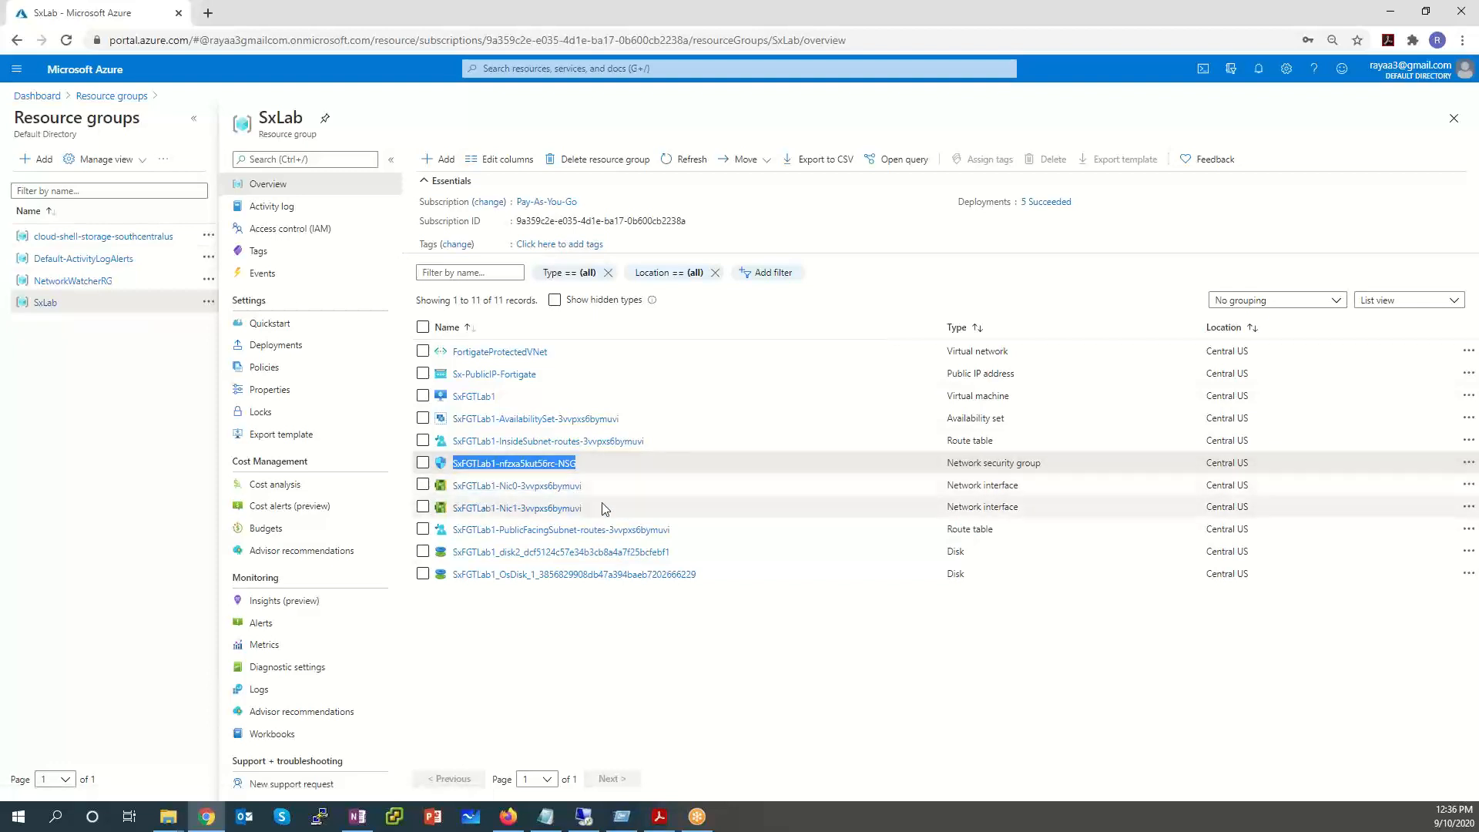
pyautogui.moveTo(612, 486); pyautogui.dragTo(452, 489)
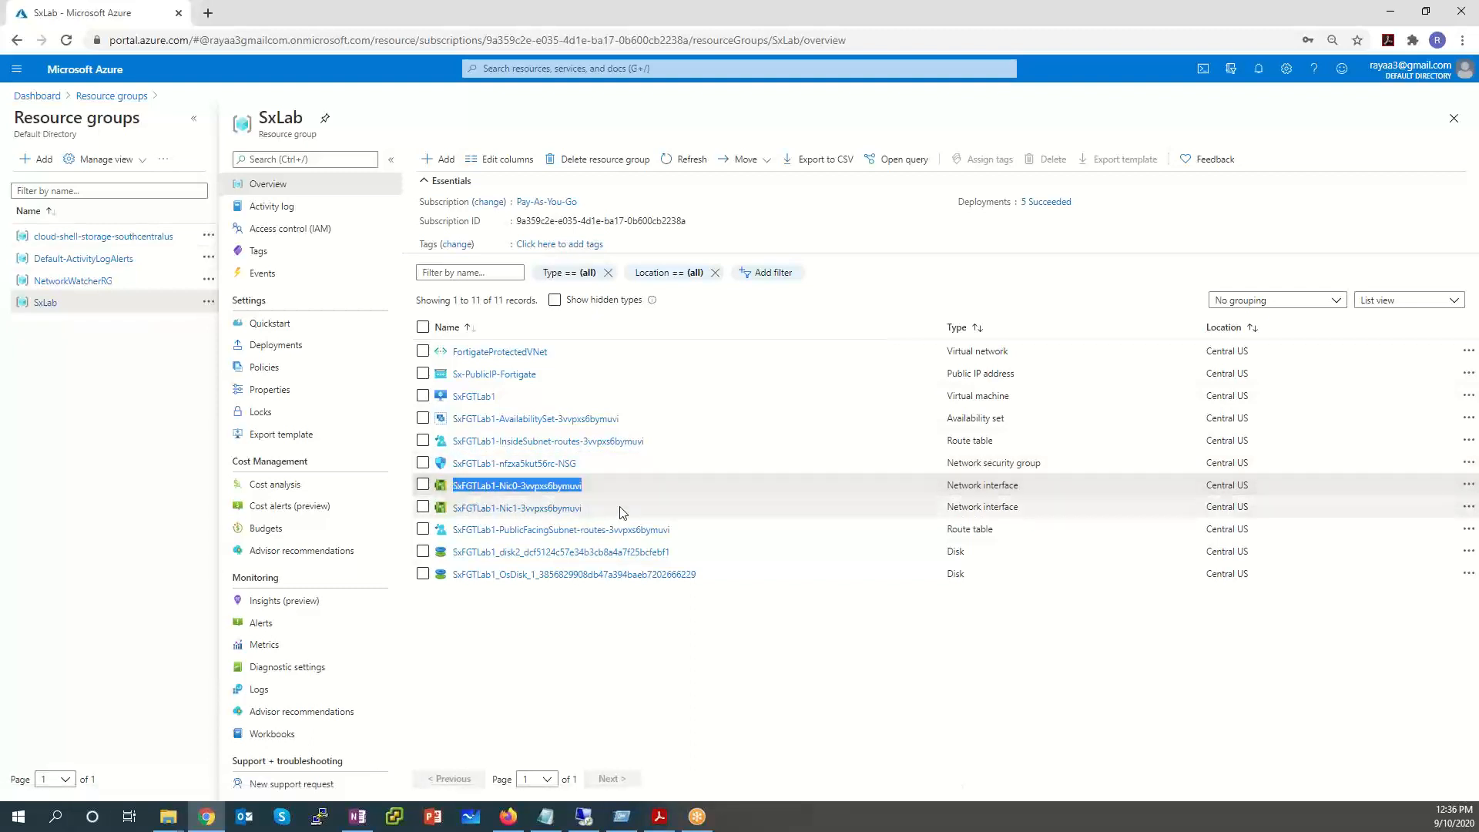
pyautogui.moveTo(622, 510); pyautogui.dragTo(446, 515)
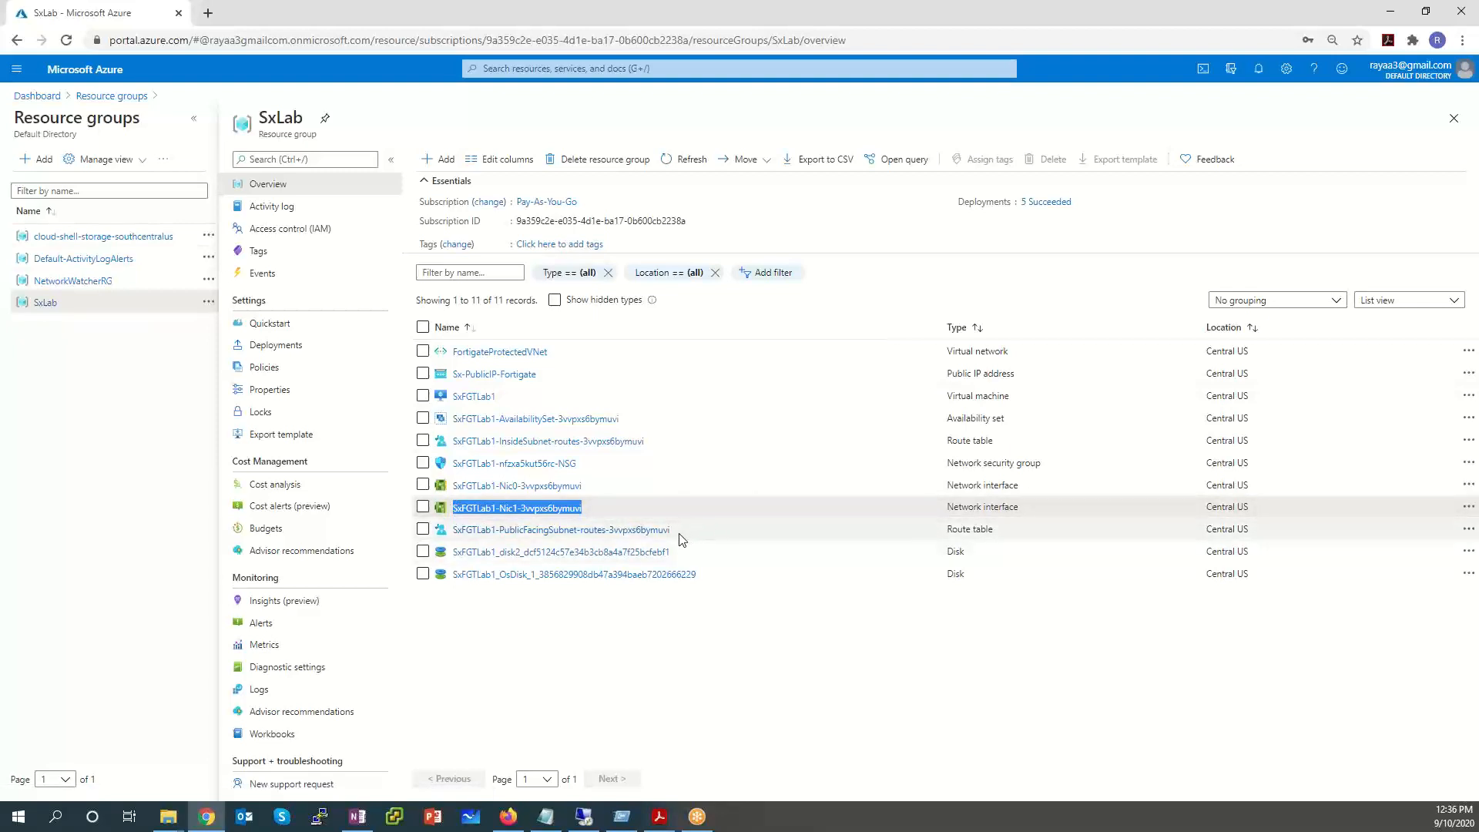
# Compare the InsideSubnet and PublicFacingSubnet route tables and note the two disks.
pyautogui.moveTo(678, 532); pyautogui.dragTo(443, 530)
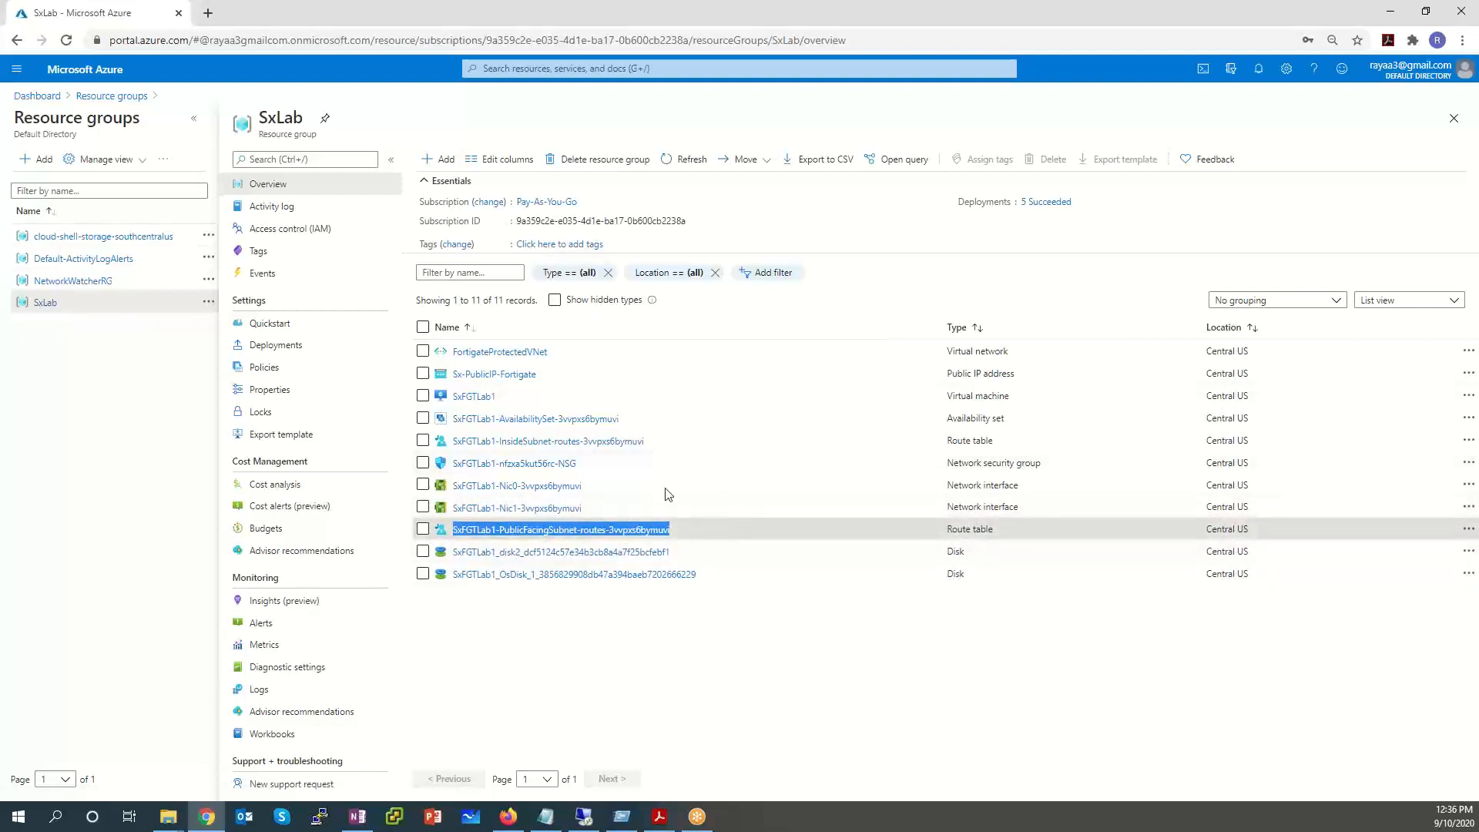
pyautogui.moveTo(651, 442); pyautogui.dragTo(501, 445)
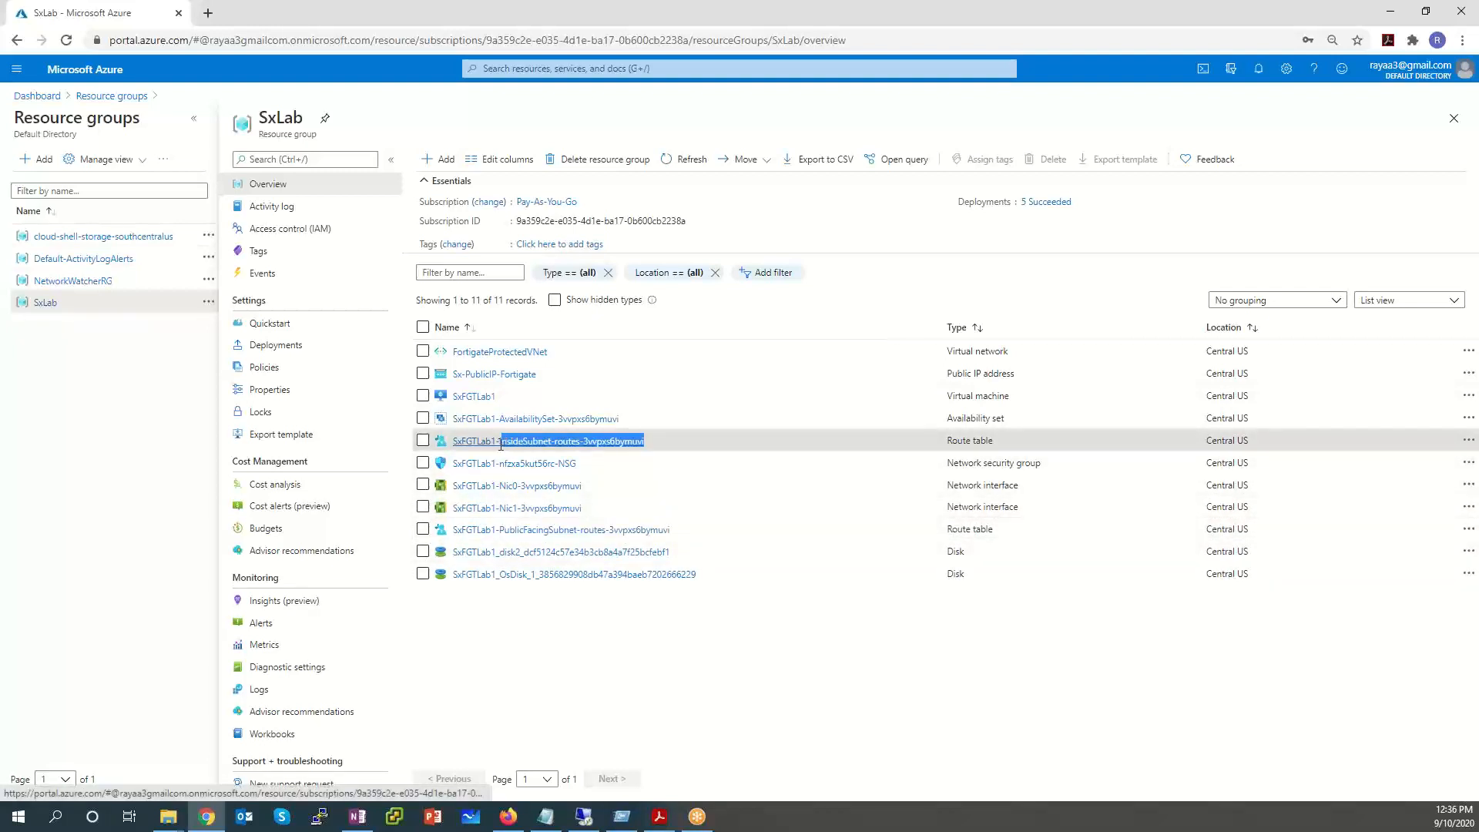
pyautogui.moveTo(672, 530); pyautogui.dragTo(502, 529)
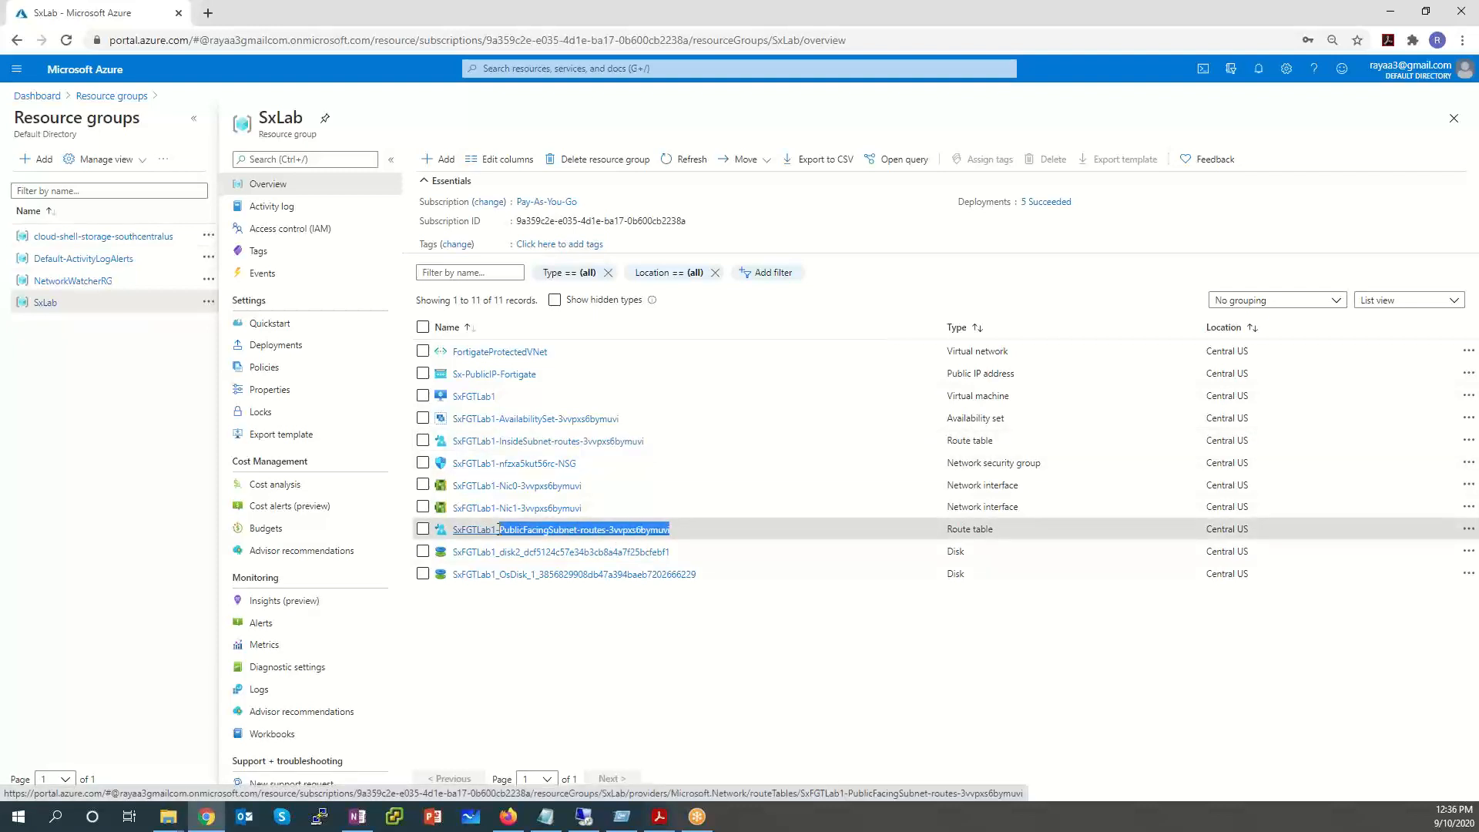
pyautogui.moveTo(721, 579); pyautogui.dragTo(458, 553)
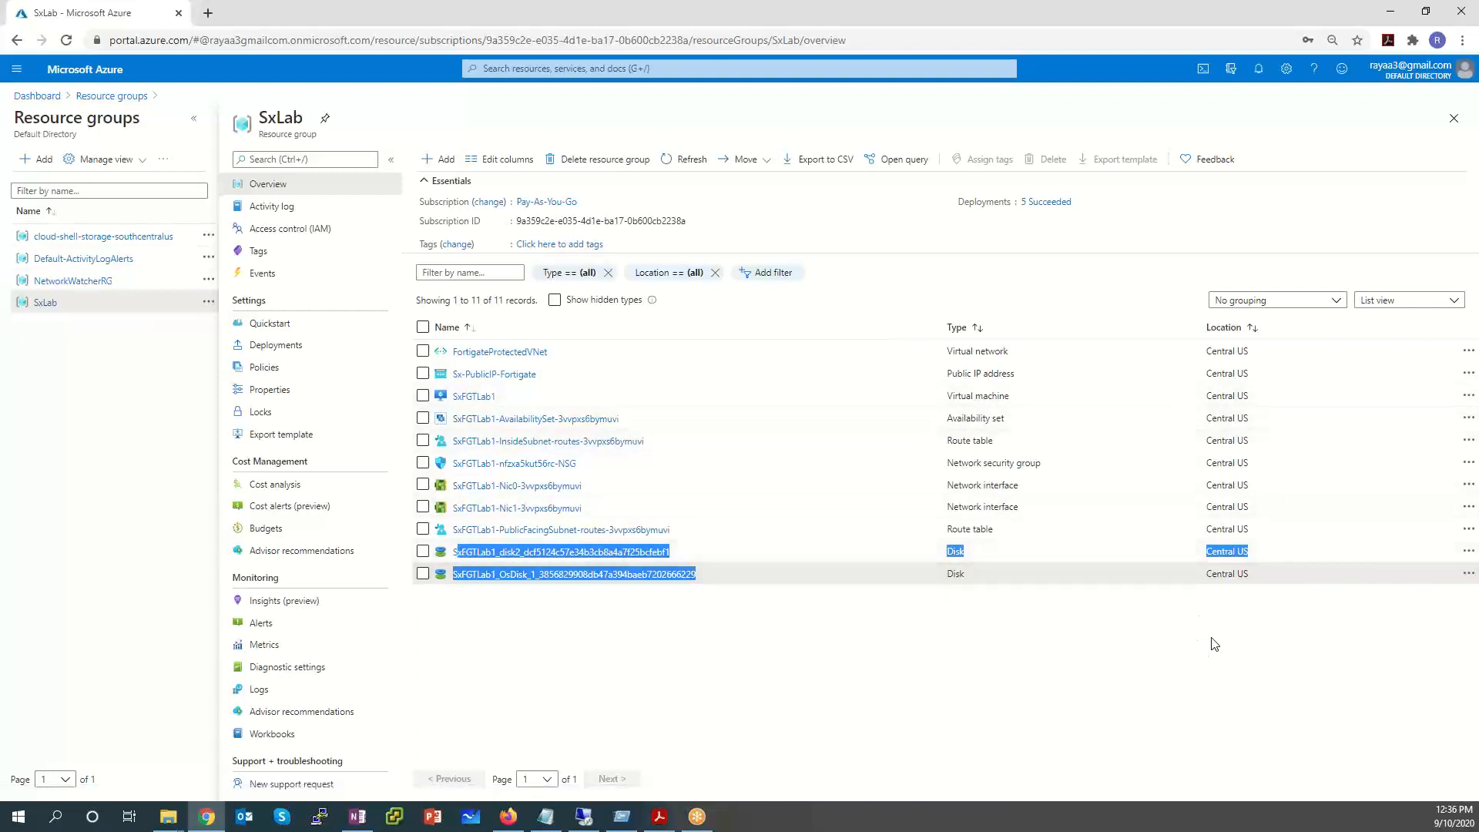
pyautogui.click(1122, 676)
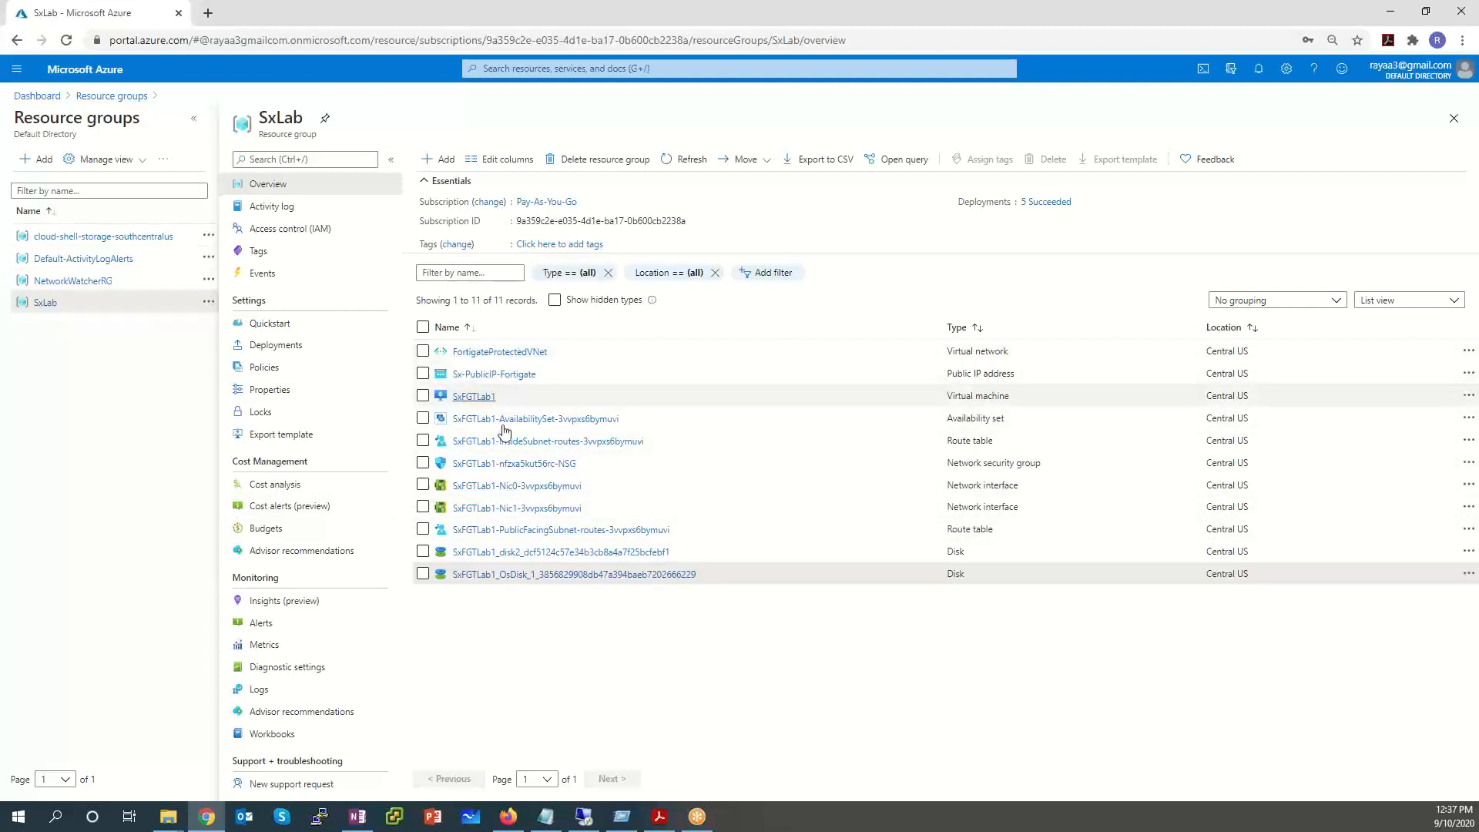
pyautogui.click(16, 73)
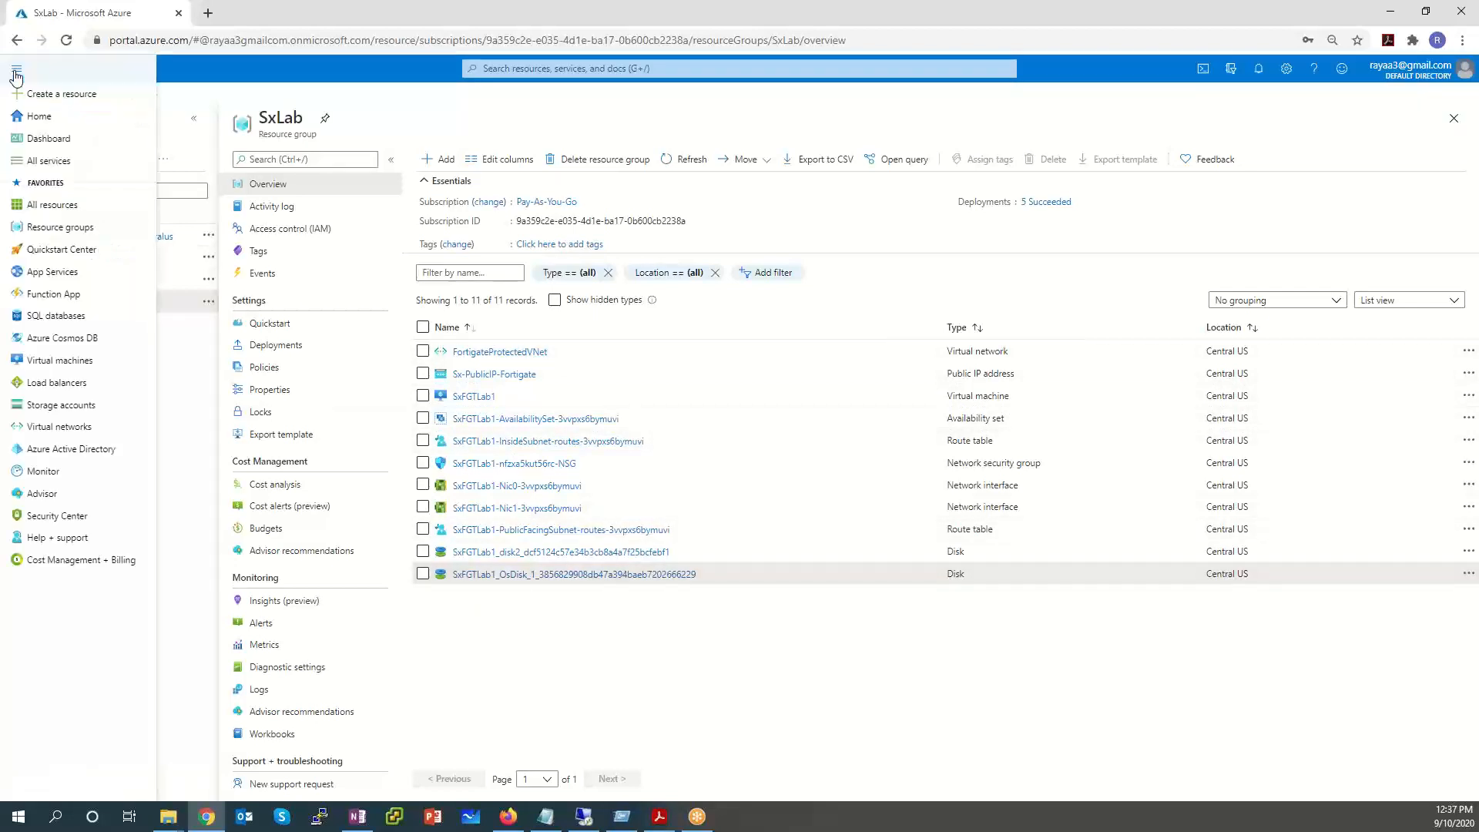
# Open the running SxFGTLab1 VM from the Virtual machines list.
pyautogui.click(54, 362)
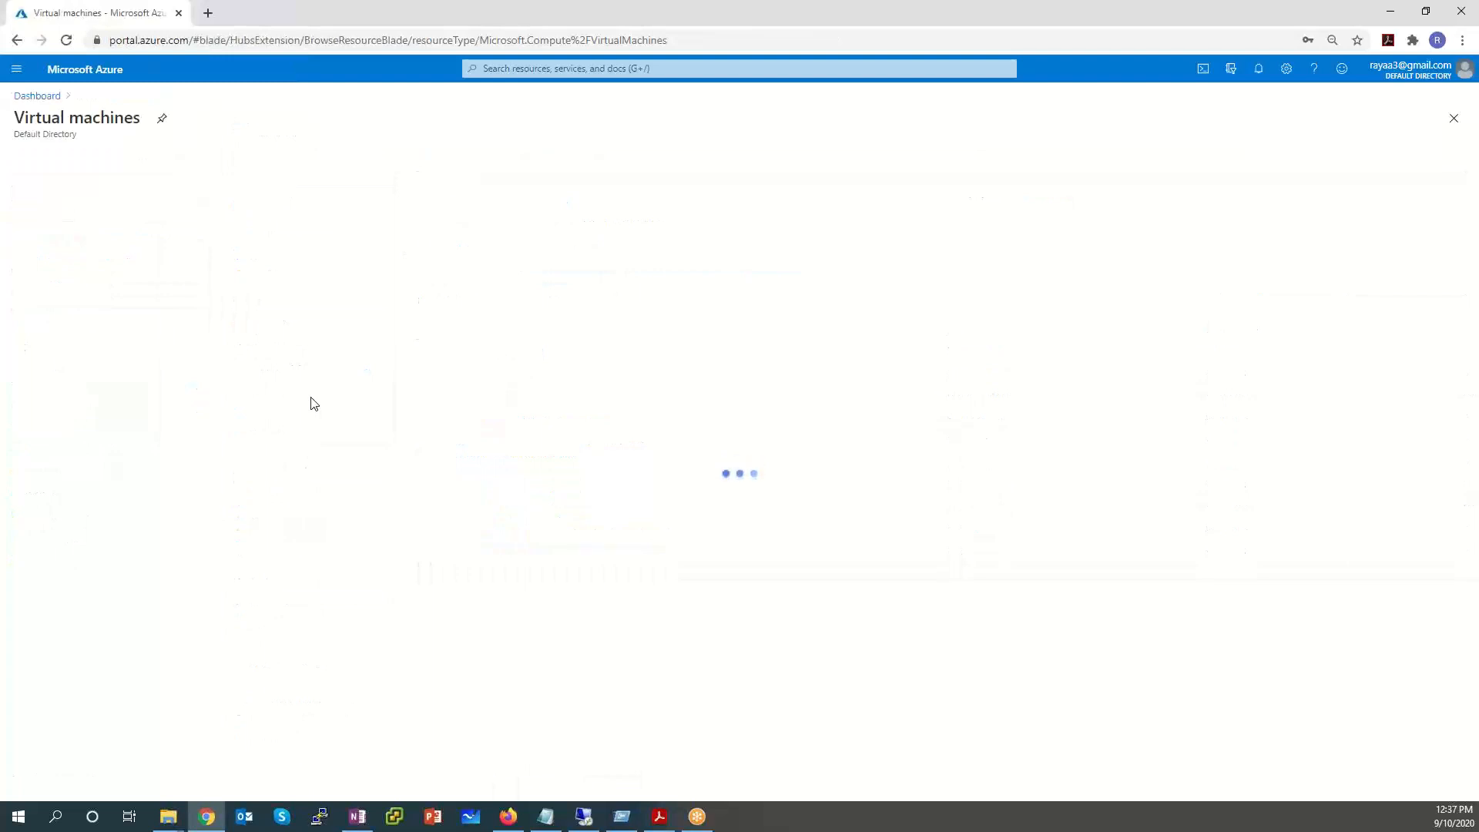
pyautogui.moveTo(119, 283); pyautogui.dragTo(53, 272)
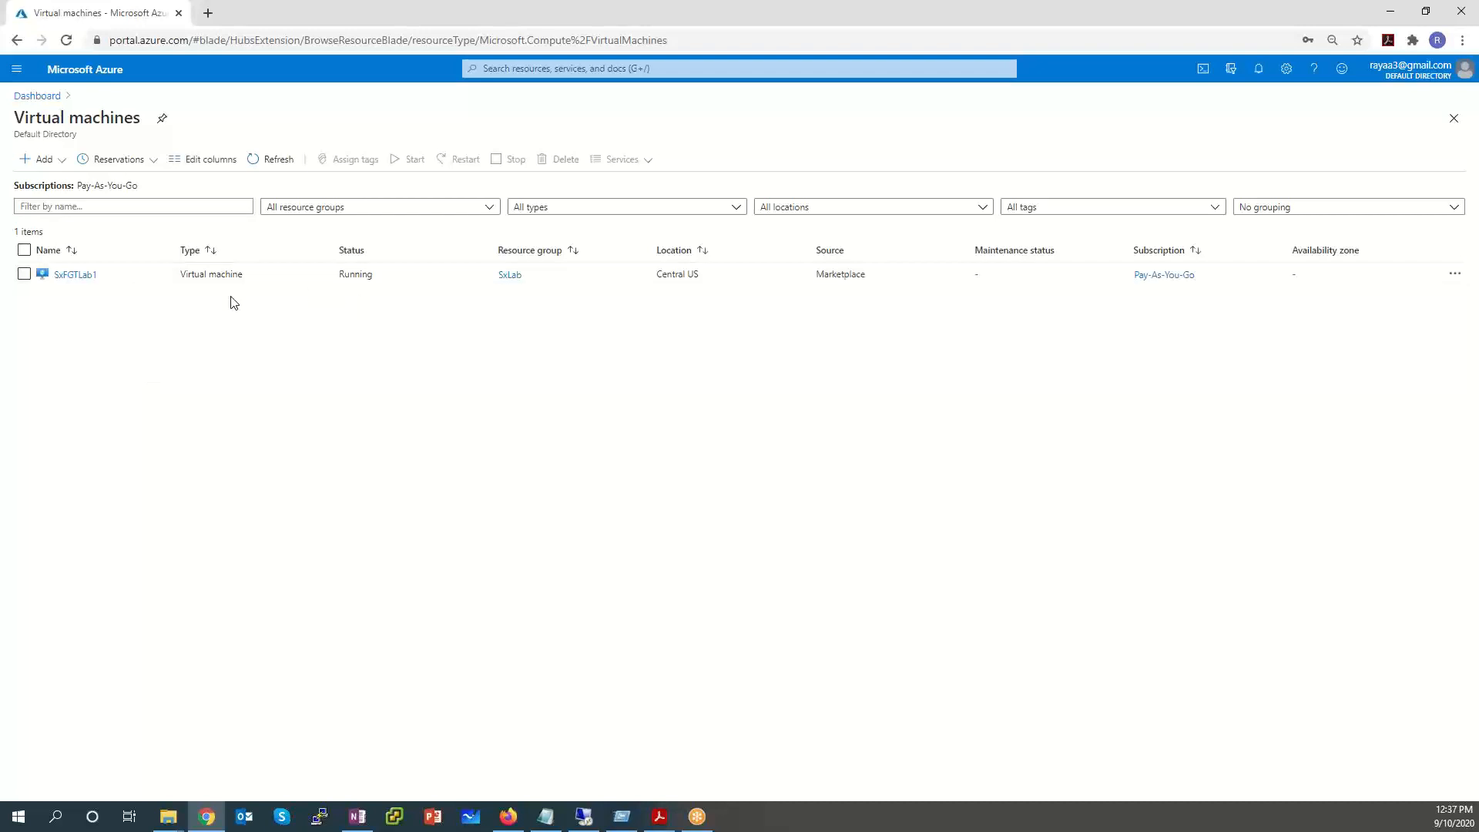
pyautogui.click(76, 279)
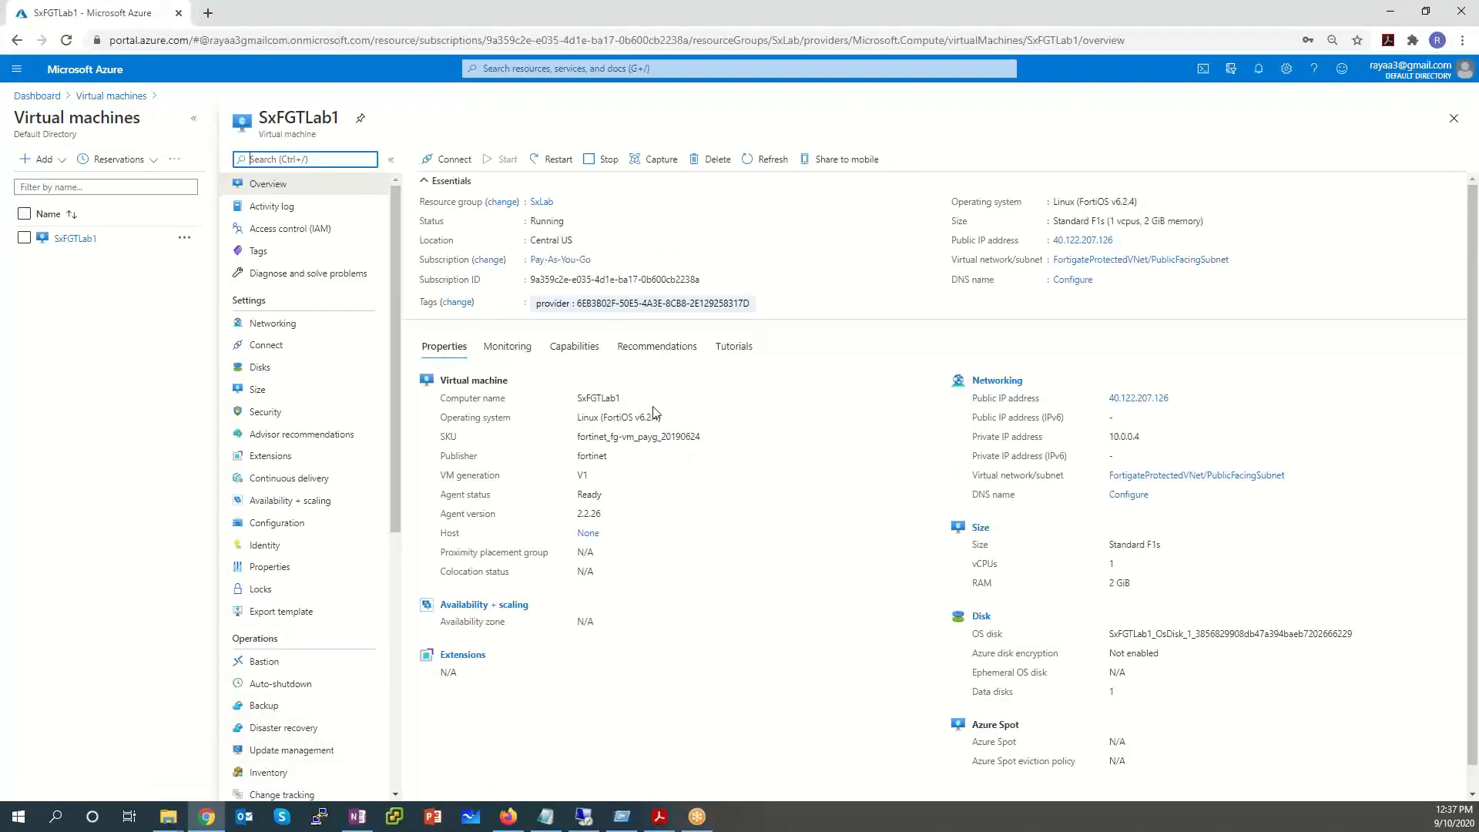
# Review SxFGTLab1's public IP 40.122.207.126, private IP 10.0.0.4 and PublicFacingSubnet.
pyautogui.doubleClick(599, 398)
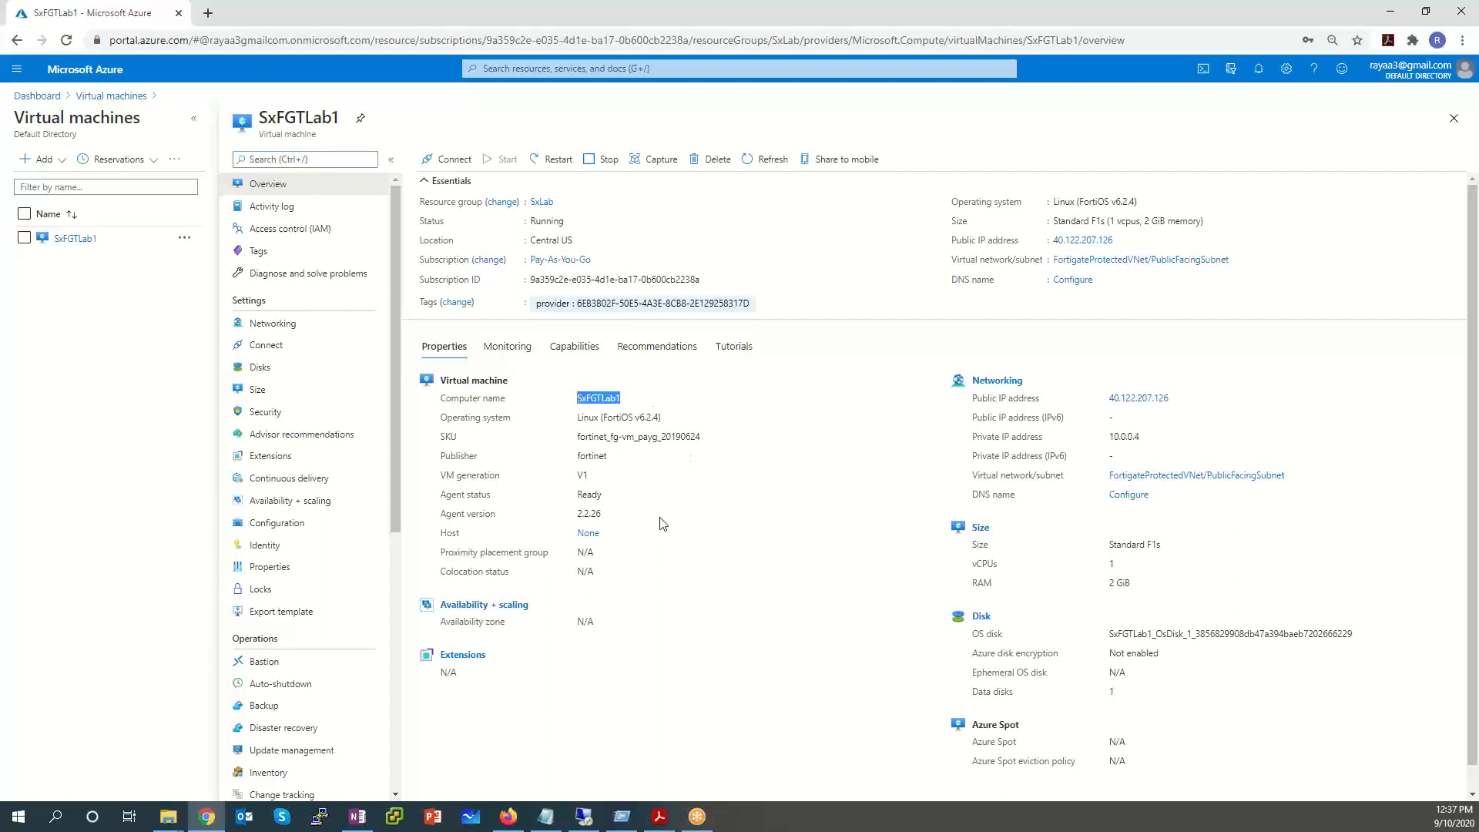
pyautogui.moveTo(1171, 440); pyautogui.dragTo(961, 445)
pyautogui.moveTo(1303, 479); pyautogui.dragTo(1220, 477)
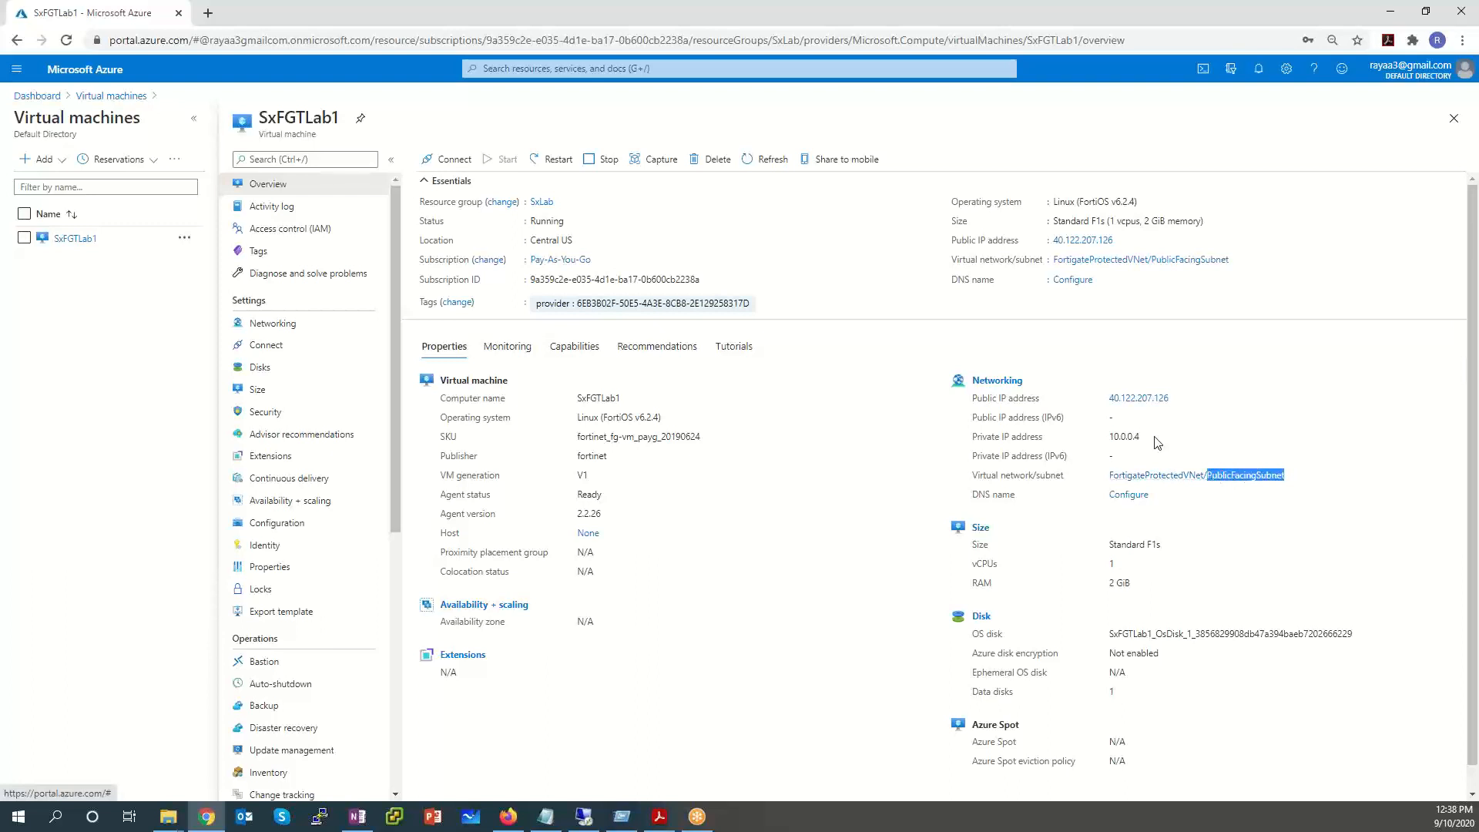
pyautogui.moveTo(1141, 437); pyautogui.dragTo(1109, 437)
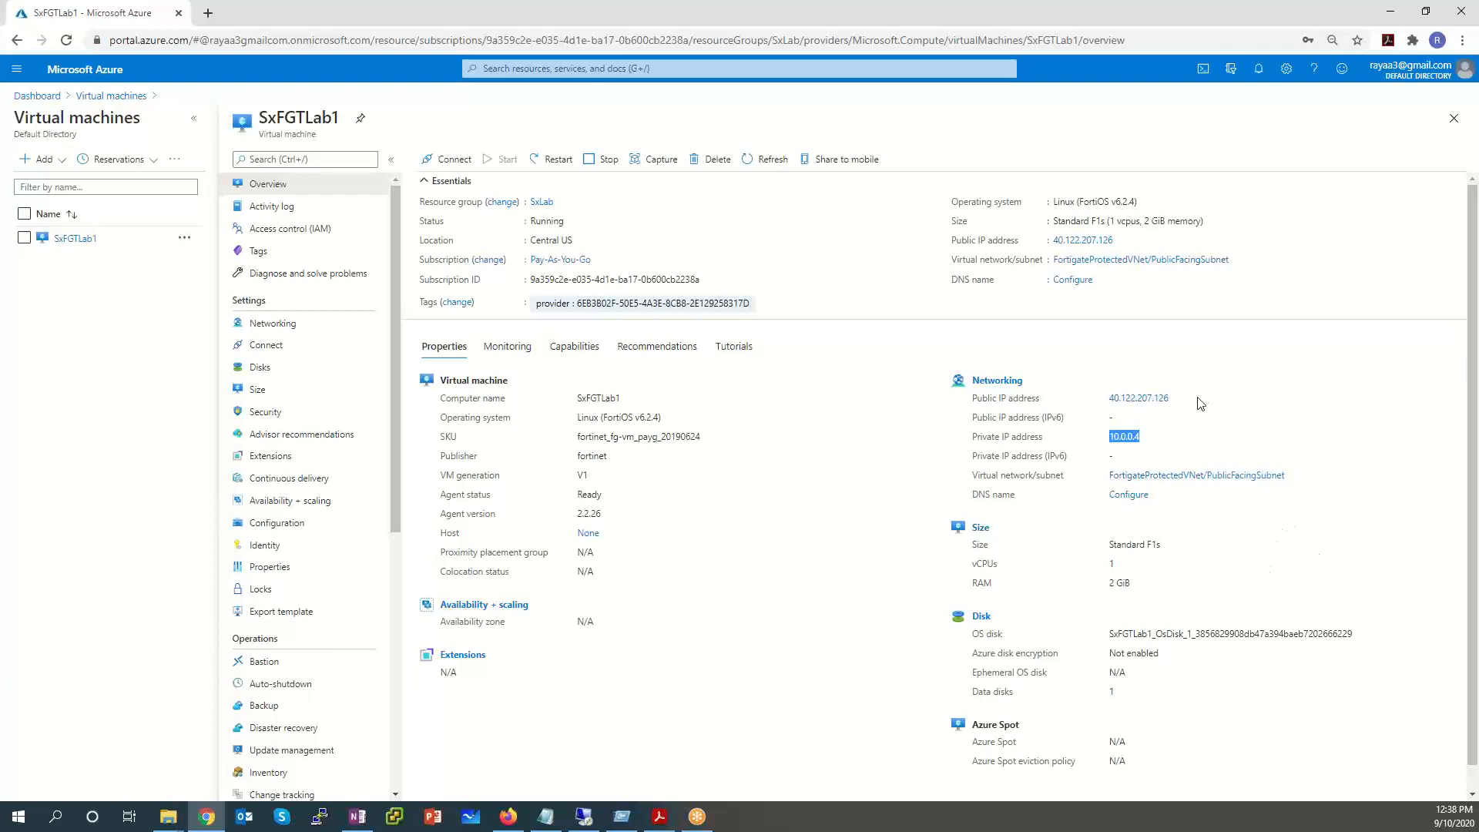
pyautogui.moveTo(1182, 399); pyautogui.dragTo(1110, 400)
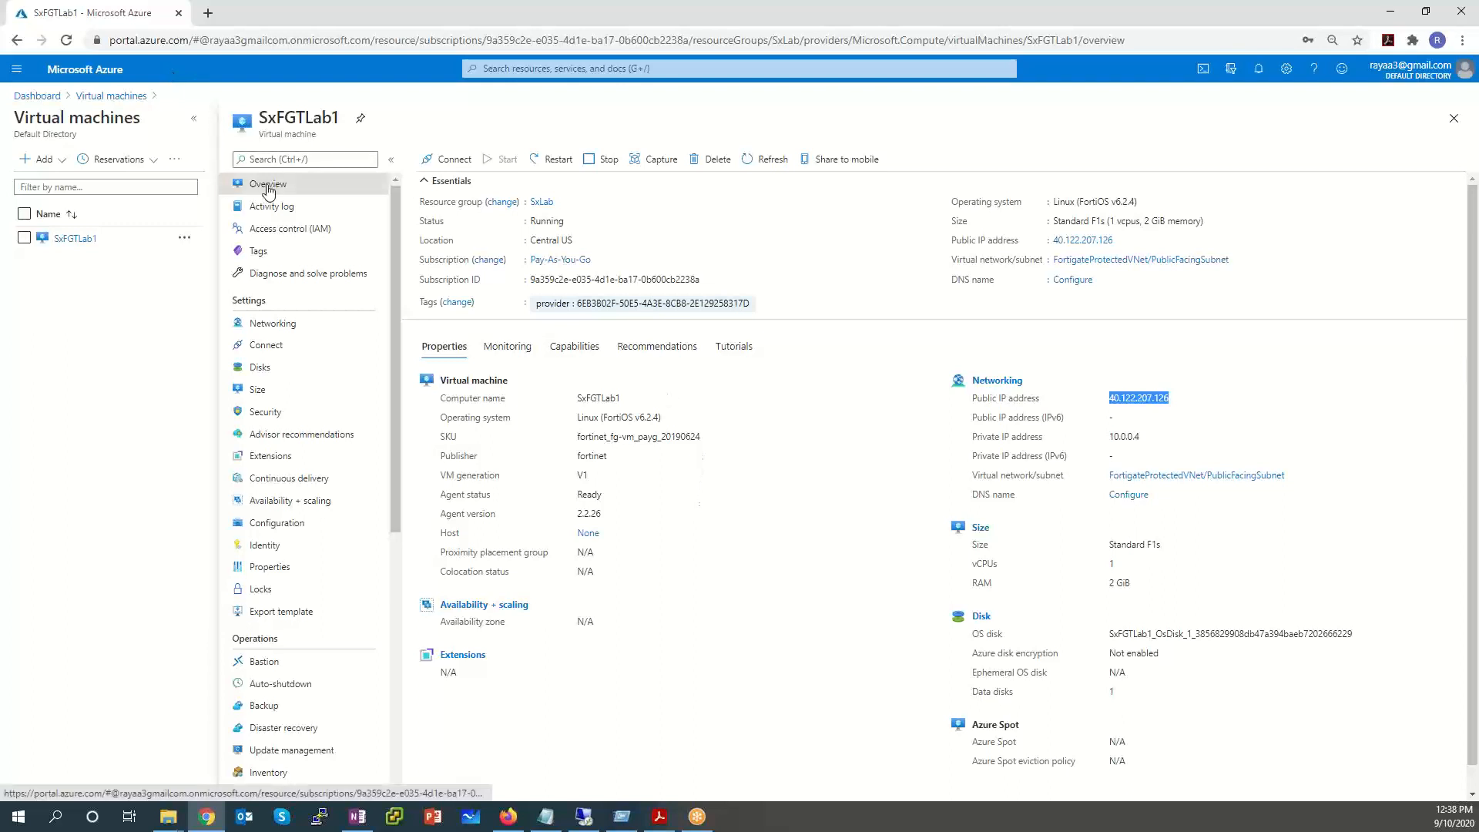
pyautogui.click(255, 329)
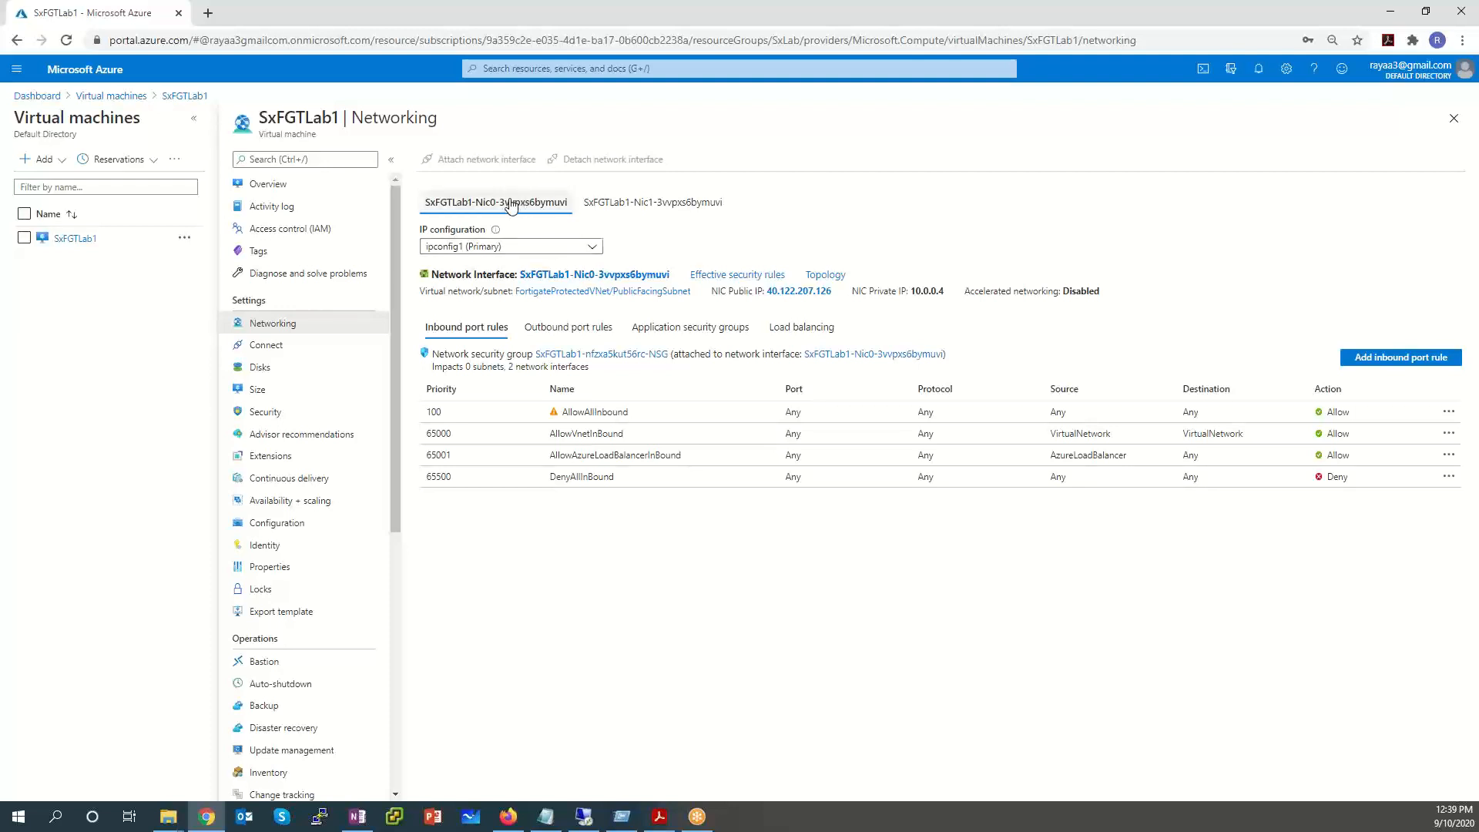
# Note Nic0's private IP 10.0.0.4 and Nic1's private IP 10.0.1.4.
pyautogui.moveTo(571, 209); pyautogui.dragTo(419, 210)
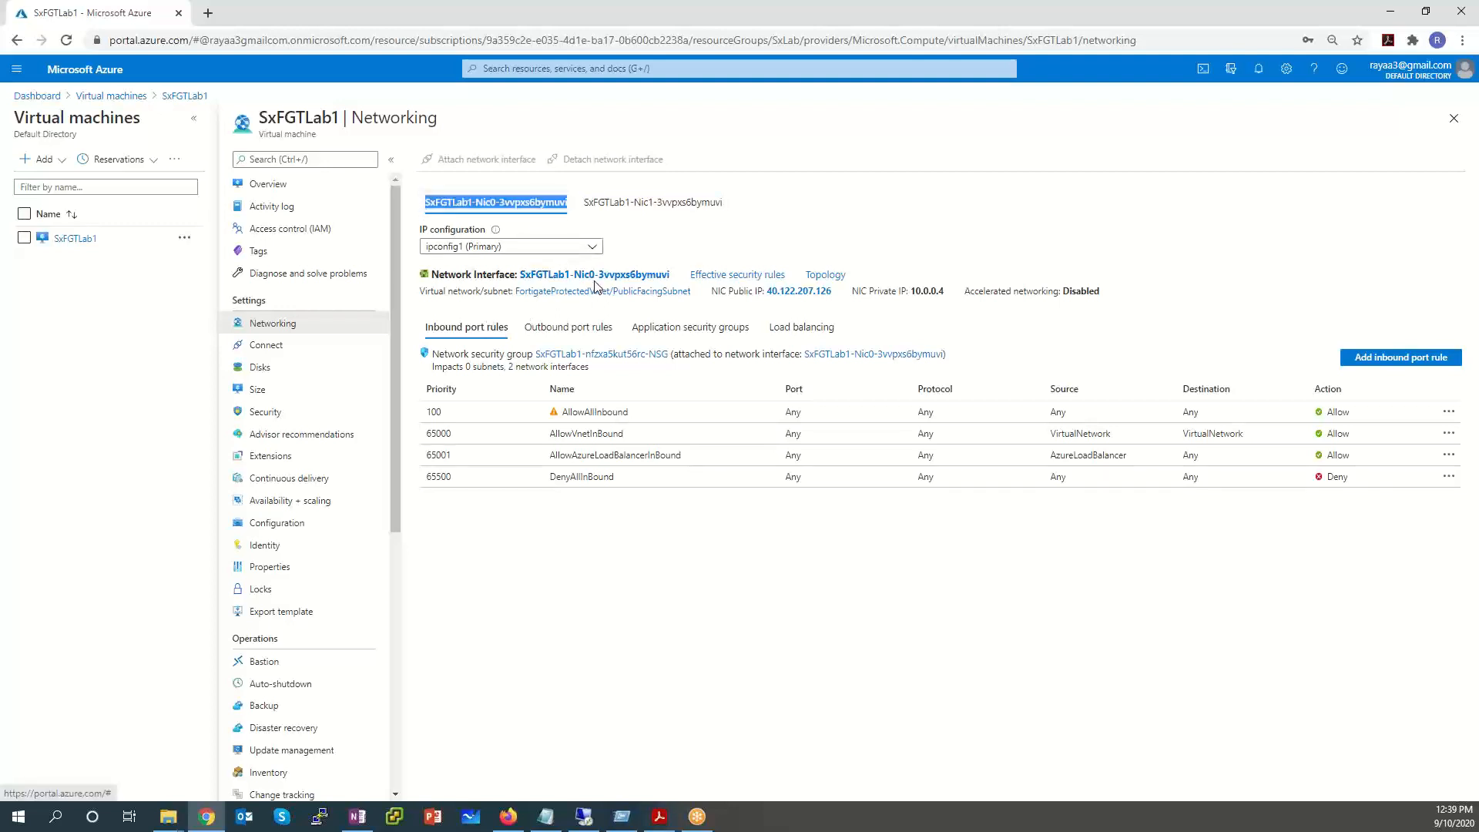
pyautogui.moveTo(955, 293); pyautogui.dragTo(912, 288)
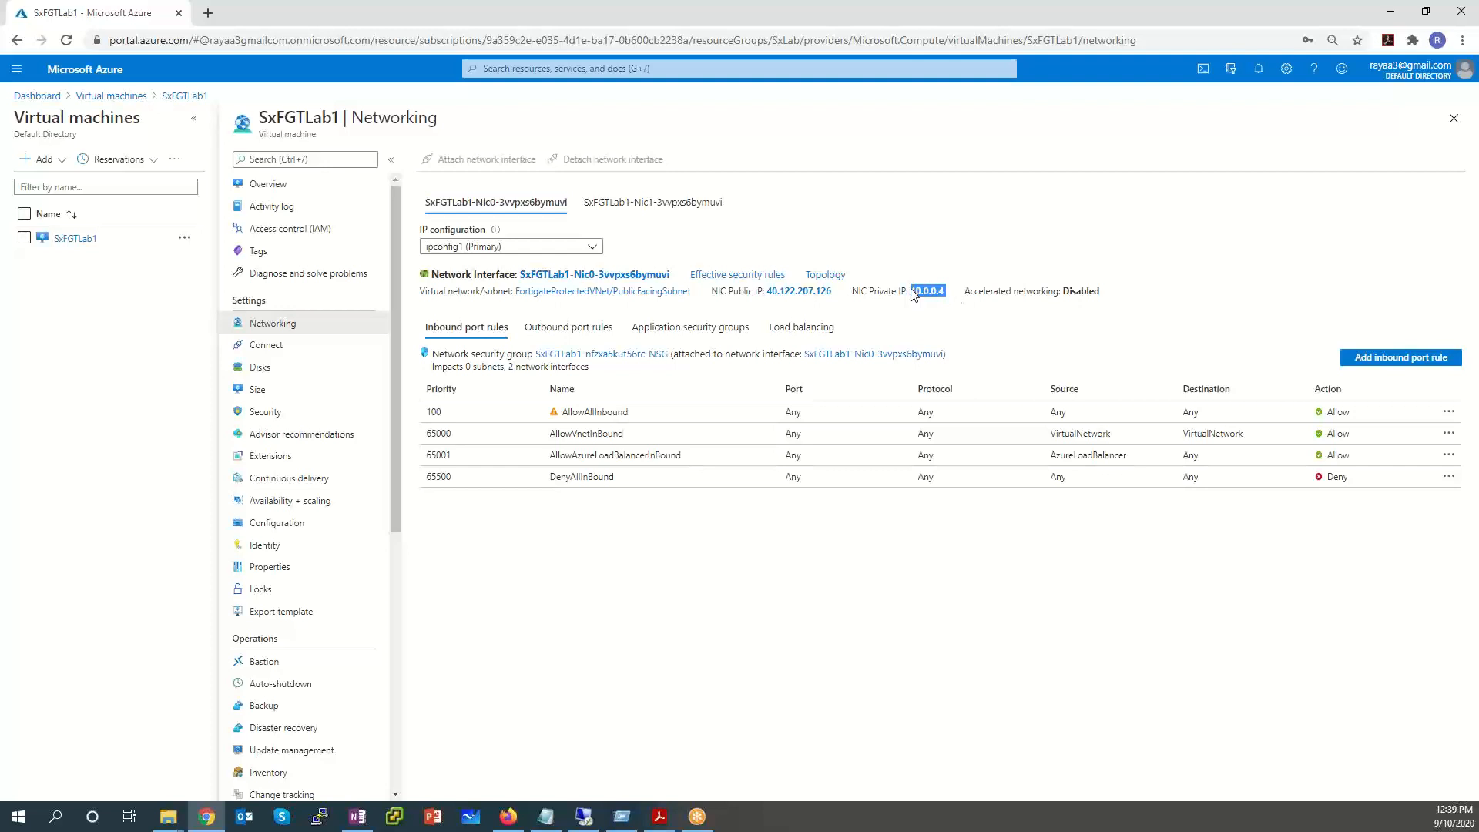
pyautogui.click(645, 210)
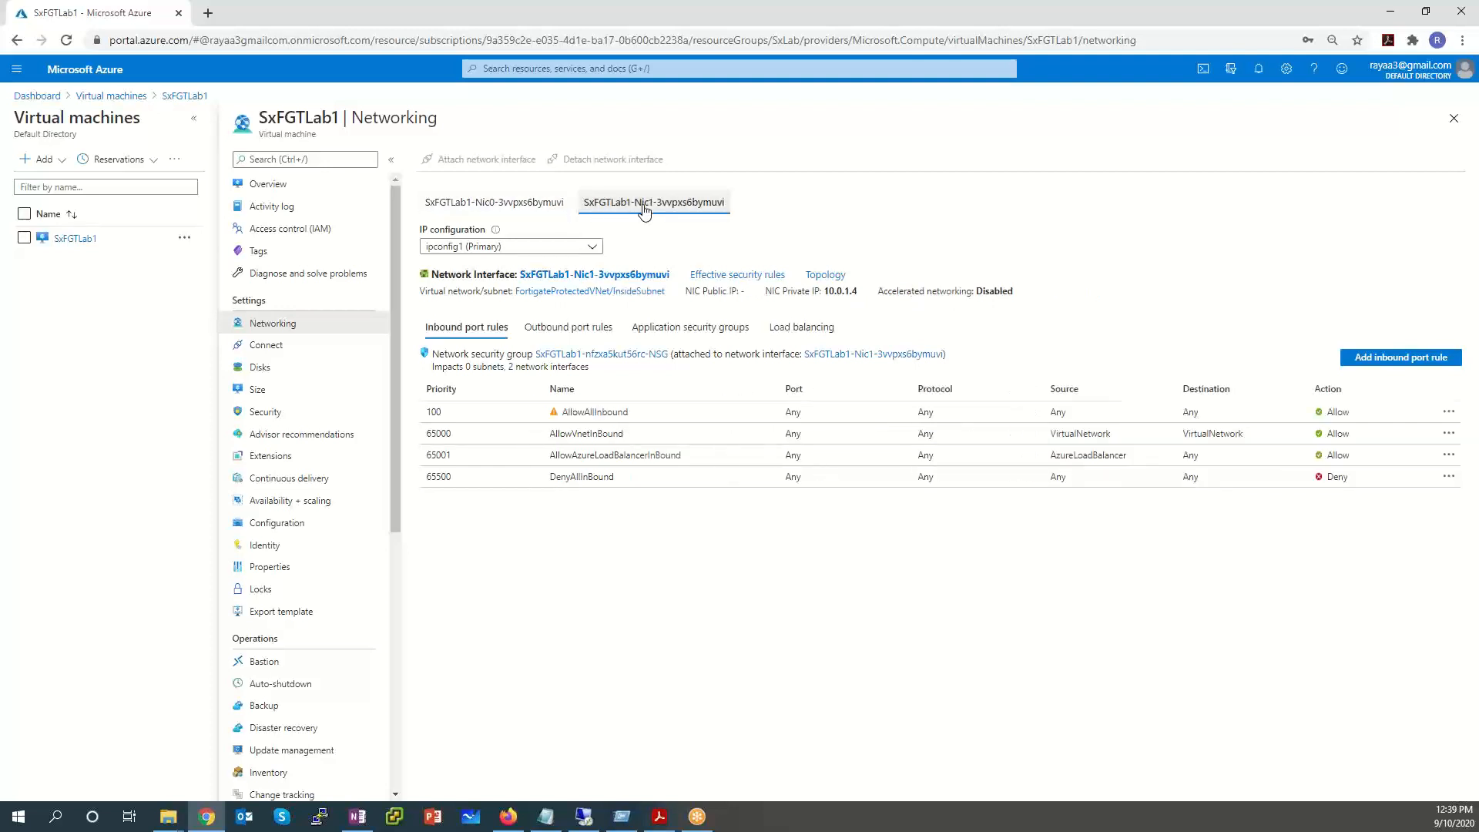
pyautogui.moveTo(863, 291); pyautogui.dragTo(804, 291)
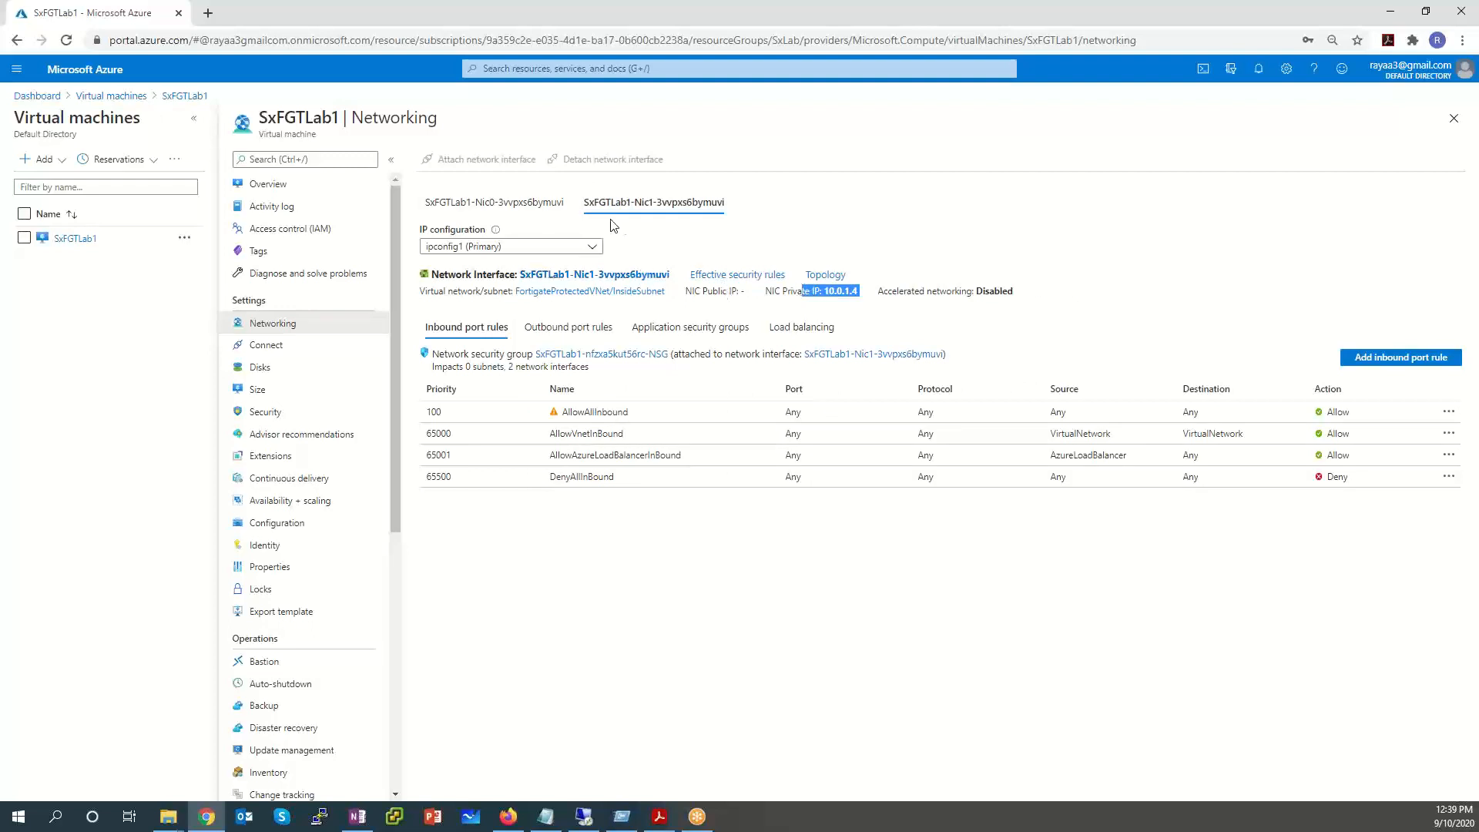
# Compare subnets: Nic0 on PublicFacingSubnet (10.0.0.4), Nic1 on InsideSubnet (10.0.1.4), ending on Nic0.
pyautogui.click(522, 205)
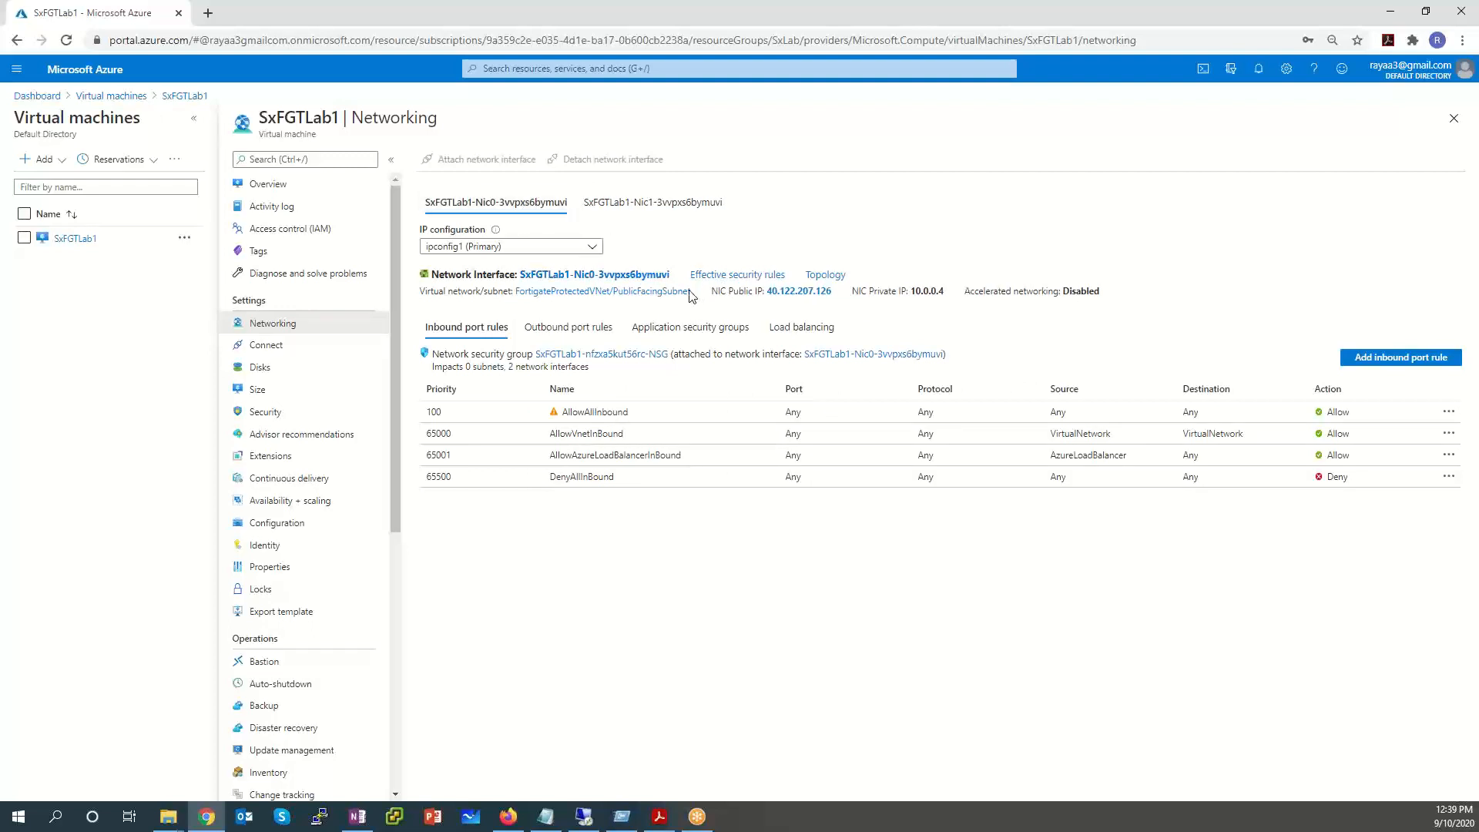
pyautogui.moveTo(693, 291); pyautogui.dragTo(613, 291)
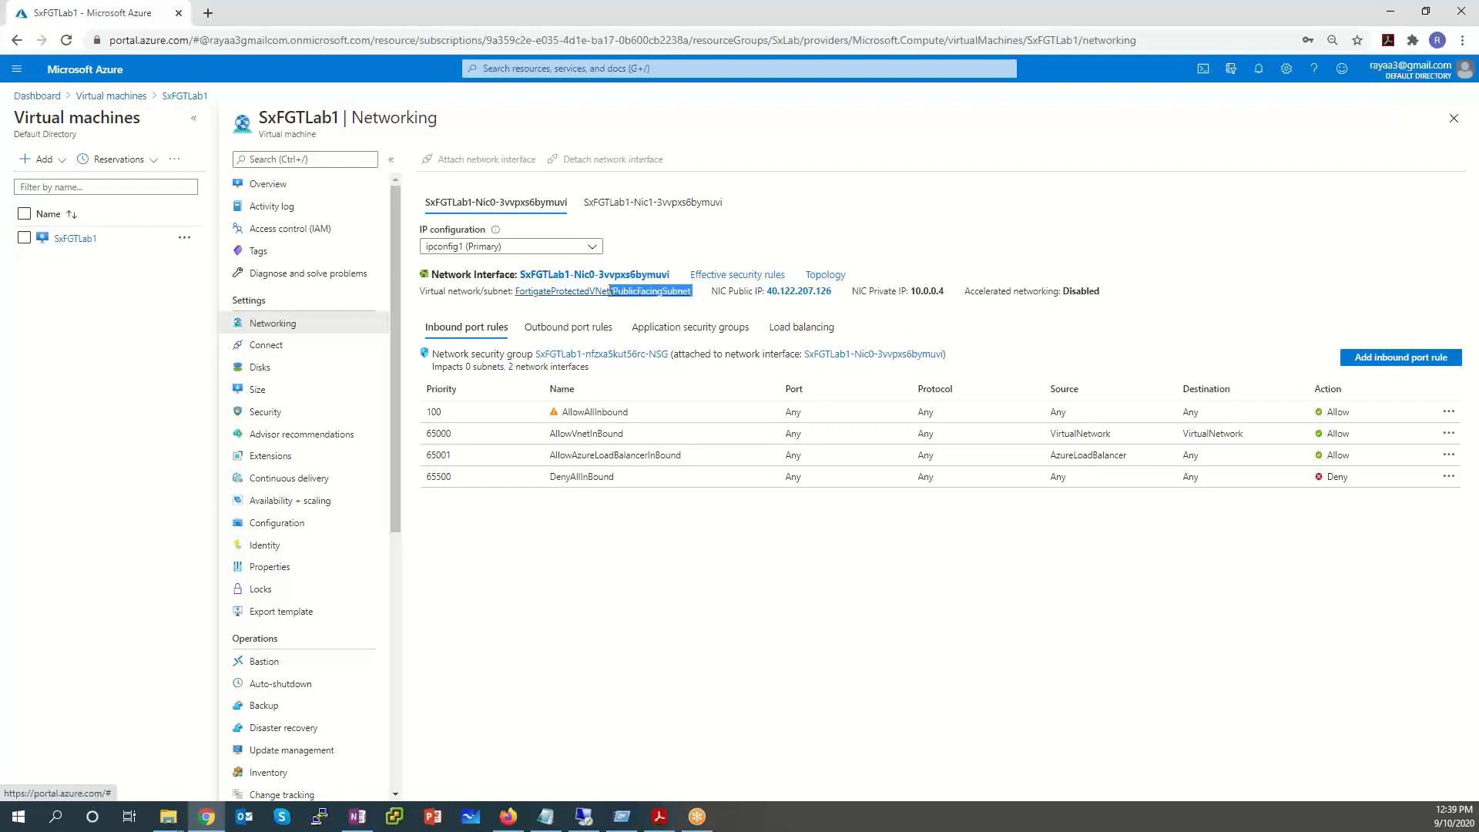
pyautogui.click(621, 203)
pyautogui.moveTo(667, 292); pyautogui.dragTo(619, 294)
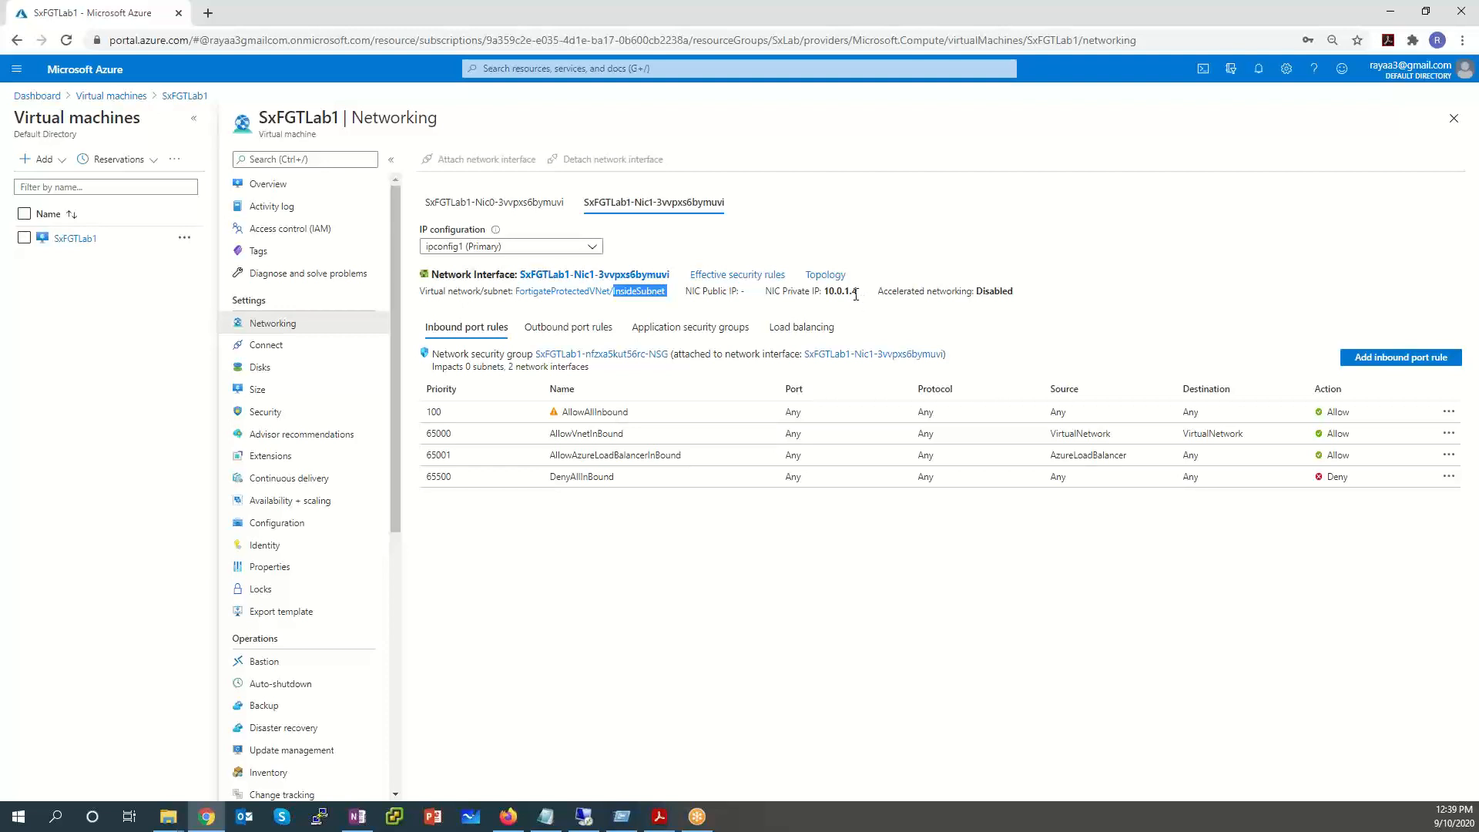
pyautogui.moveTo(855, 293); pyautogui.dragTo(840, 292)
pyautogui.click(494, 202)
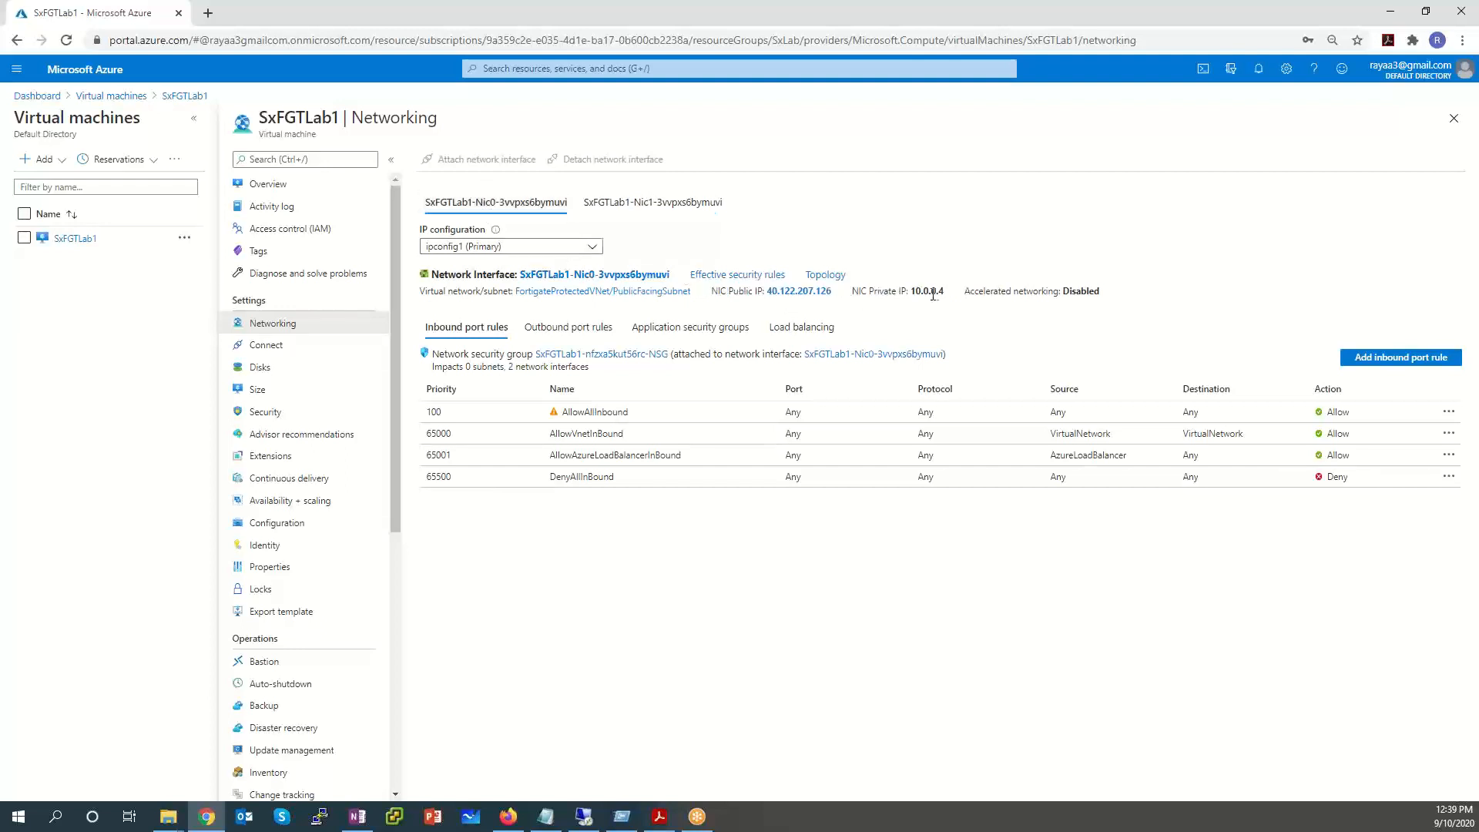
pyautogui.moveTo(929, 295); pyautogui.dragTo(891, 297)
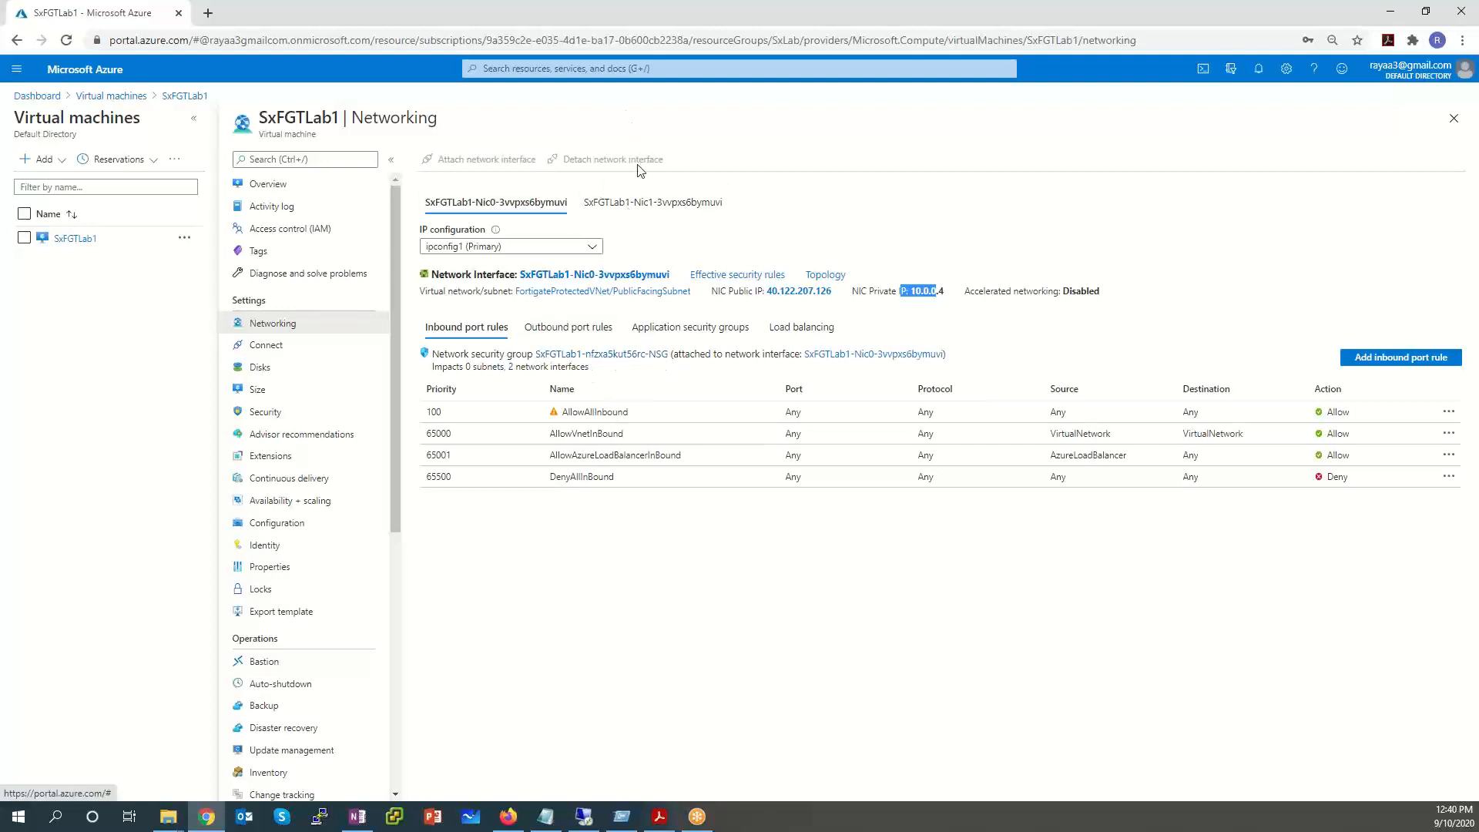
pyautogui.click(630, 202)
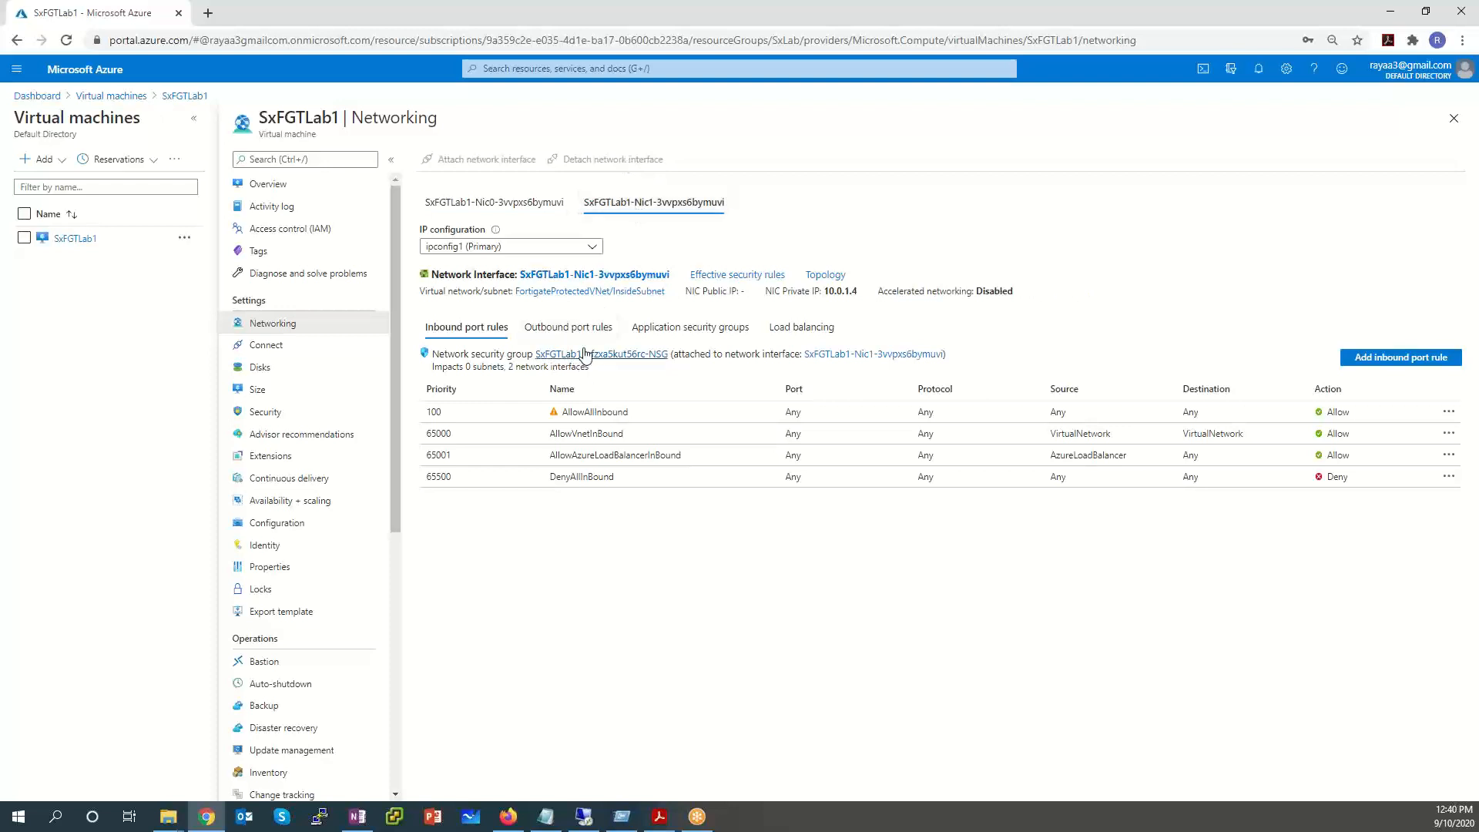
pyautogui.click(511, 203)
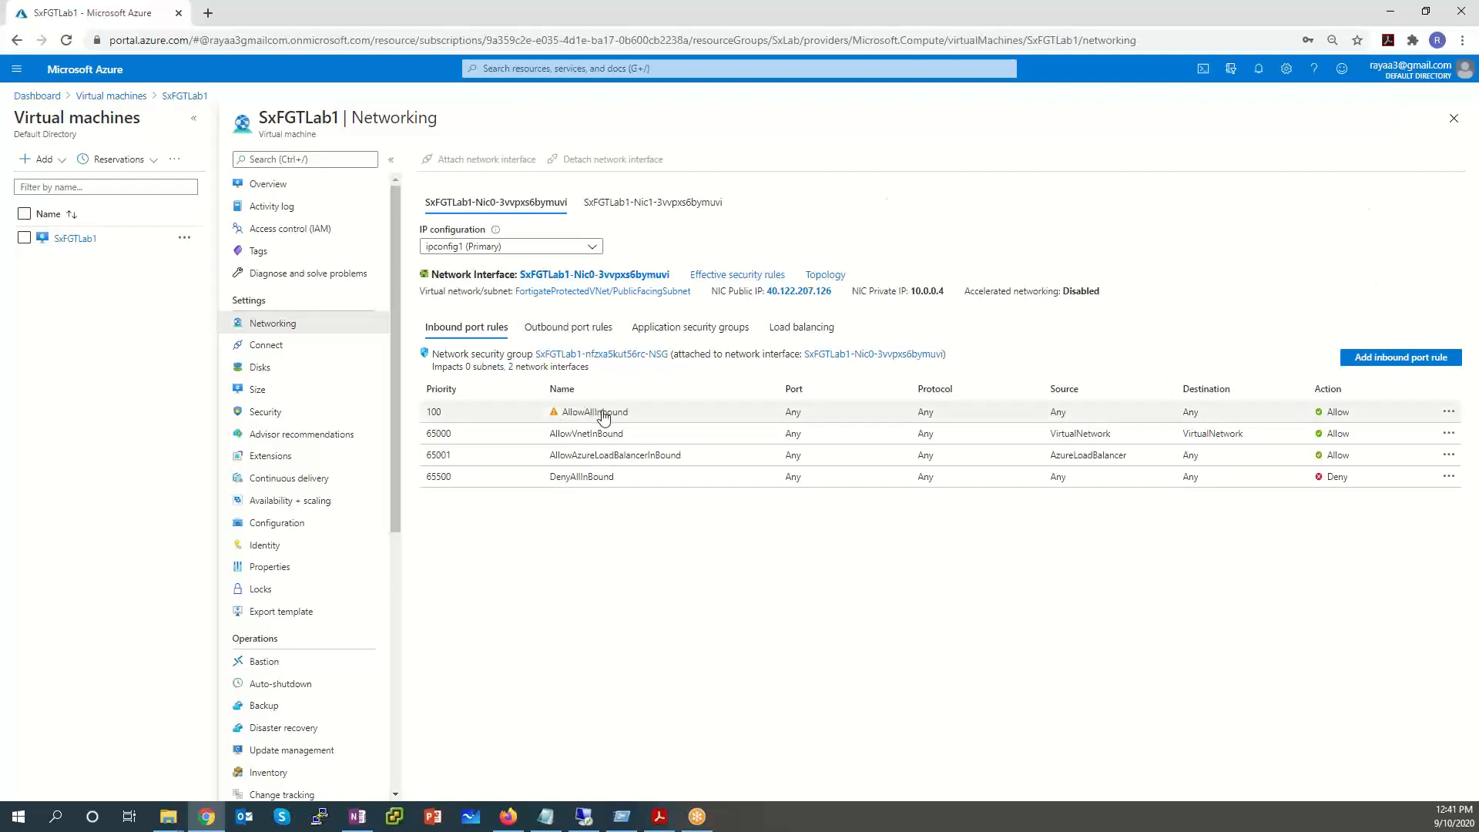
# Show Nic0's outbound port rules, with AllowAllOutbound at priority 105.
pyautogui.click(579, 329)
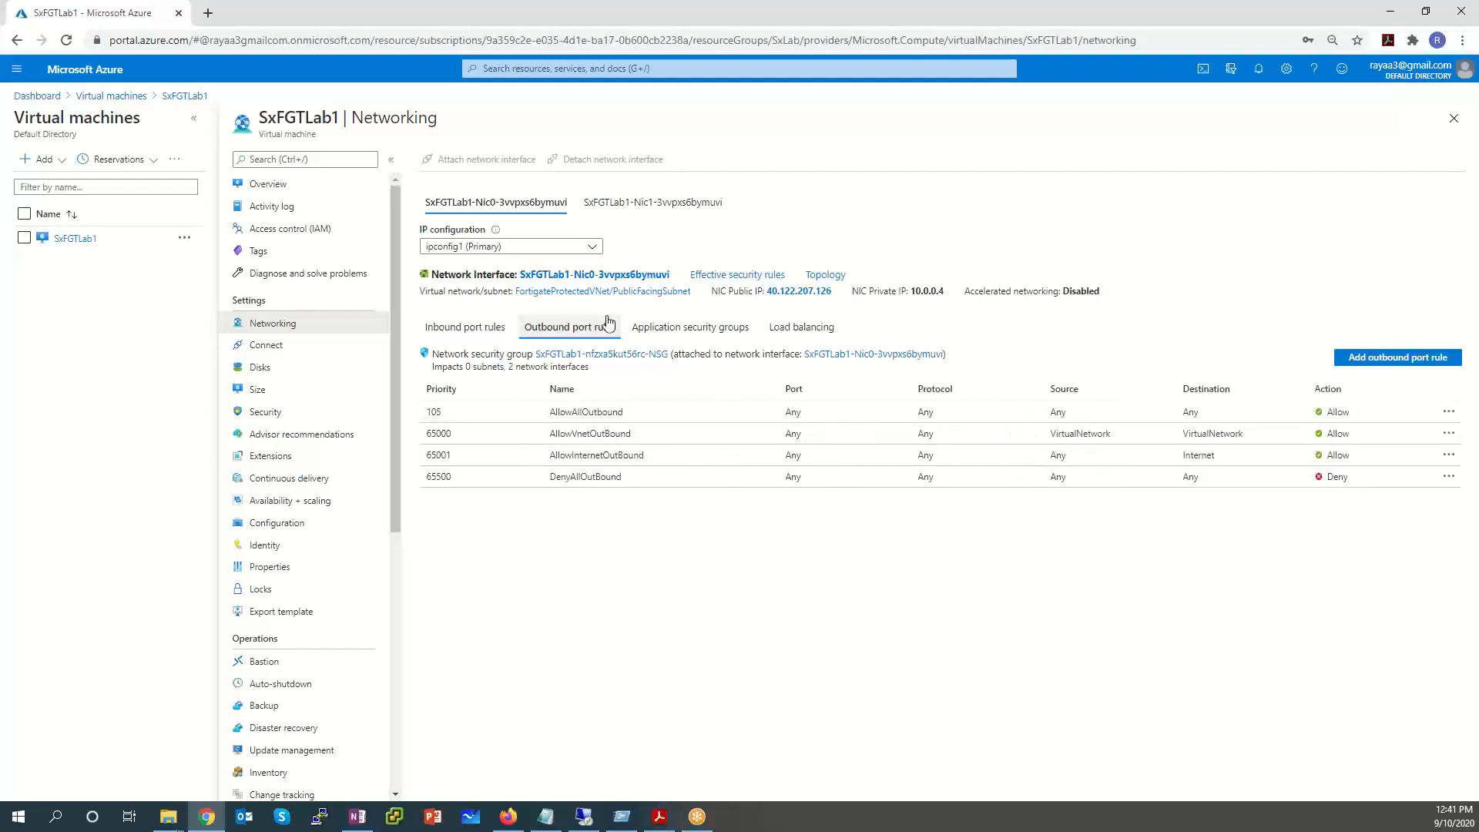
# Inspect the AllowAllOutbound rule's settings and return to Nic0's inbound port rules.
pyautogui.click(678, 418)
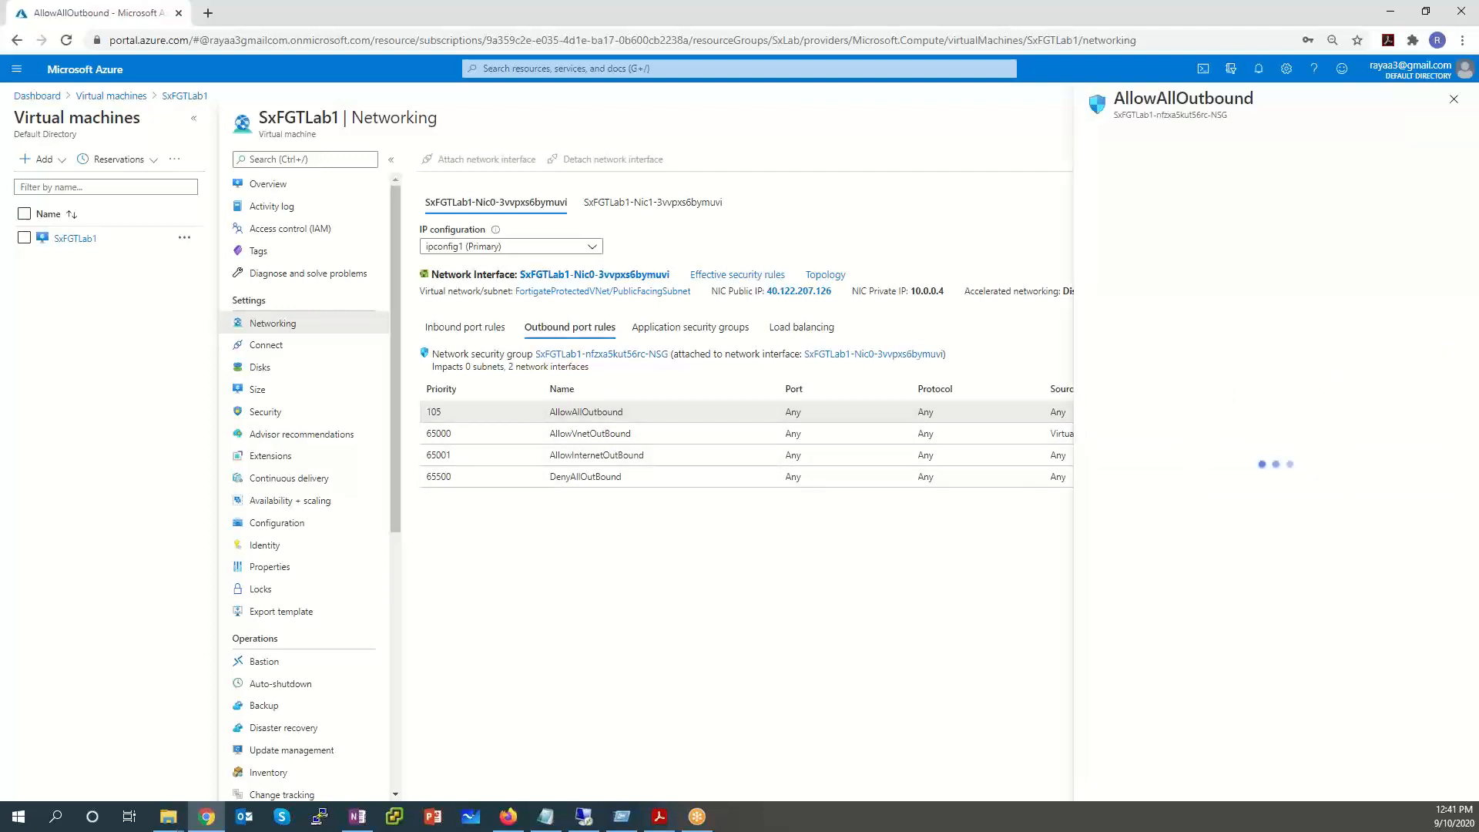
pyautogui.click(1453, 99)
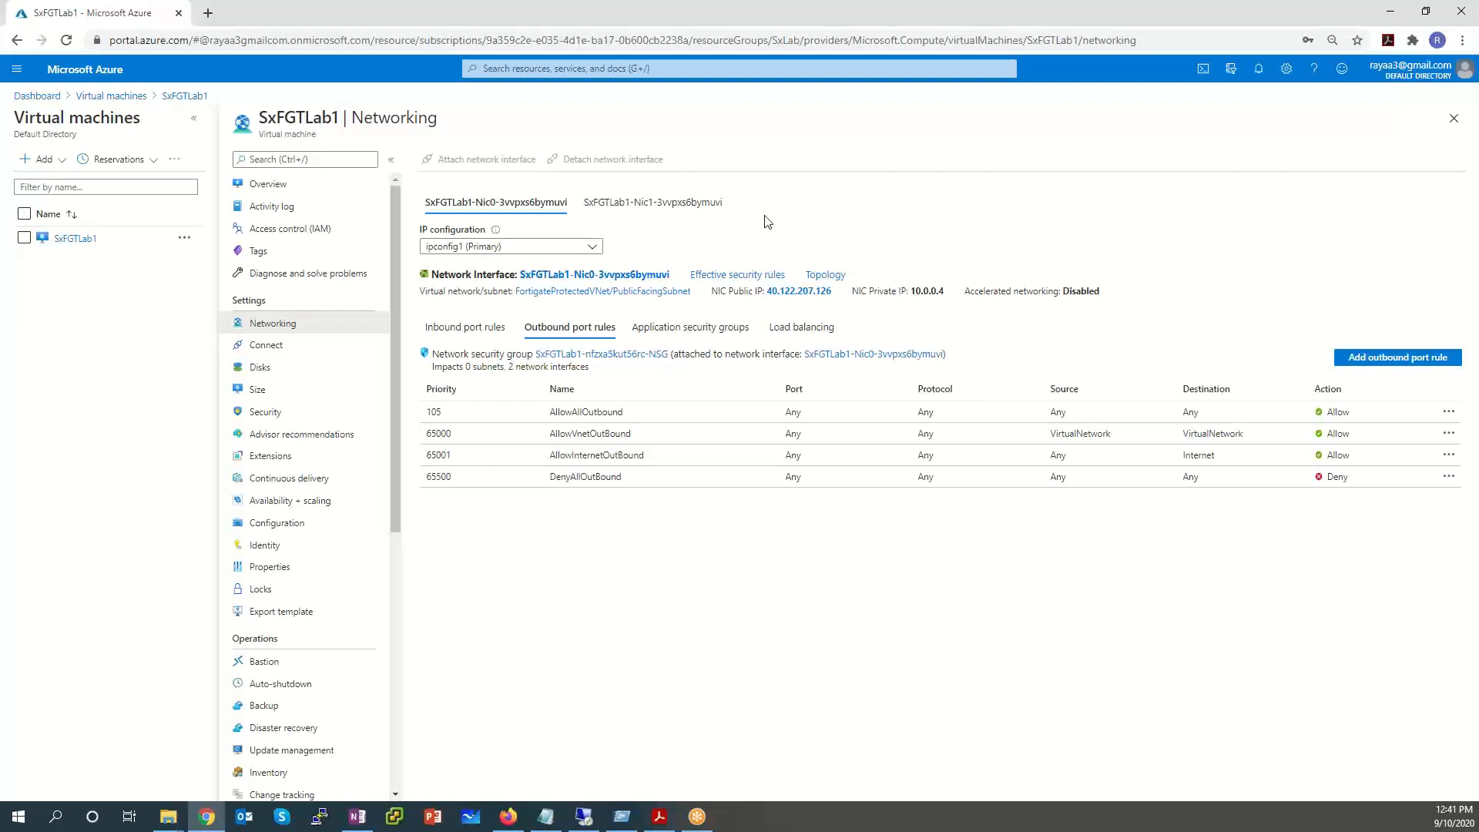
pyautogui.click(486, 328)
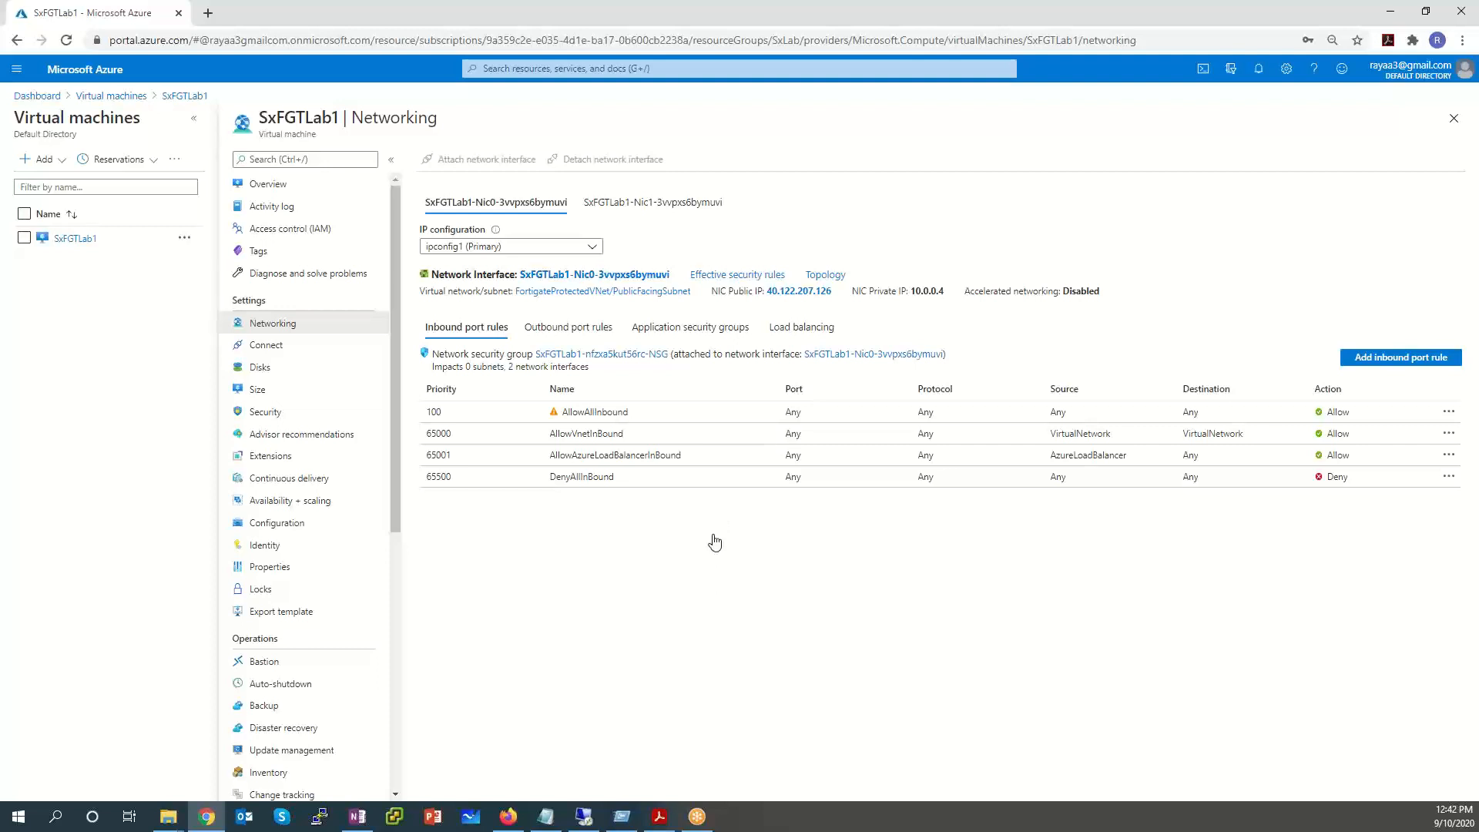
# Open the FortigateProtectedVNet virtual network from the Virtual networks list.
pyautogui.click(15, 69)
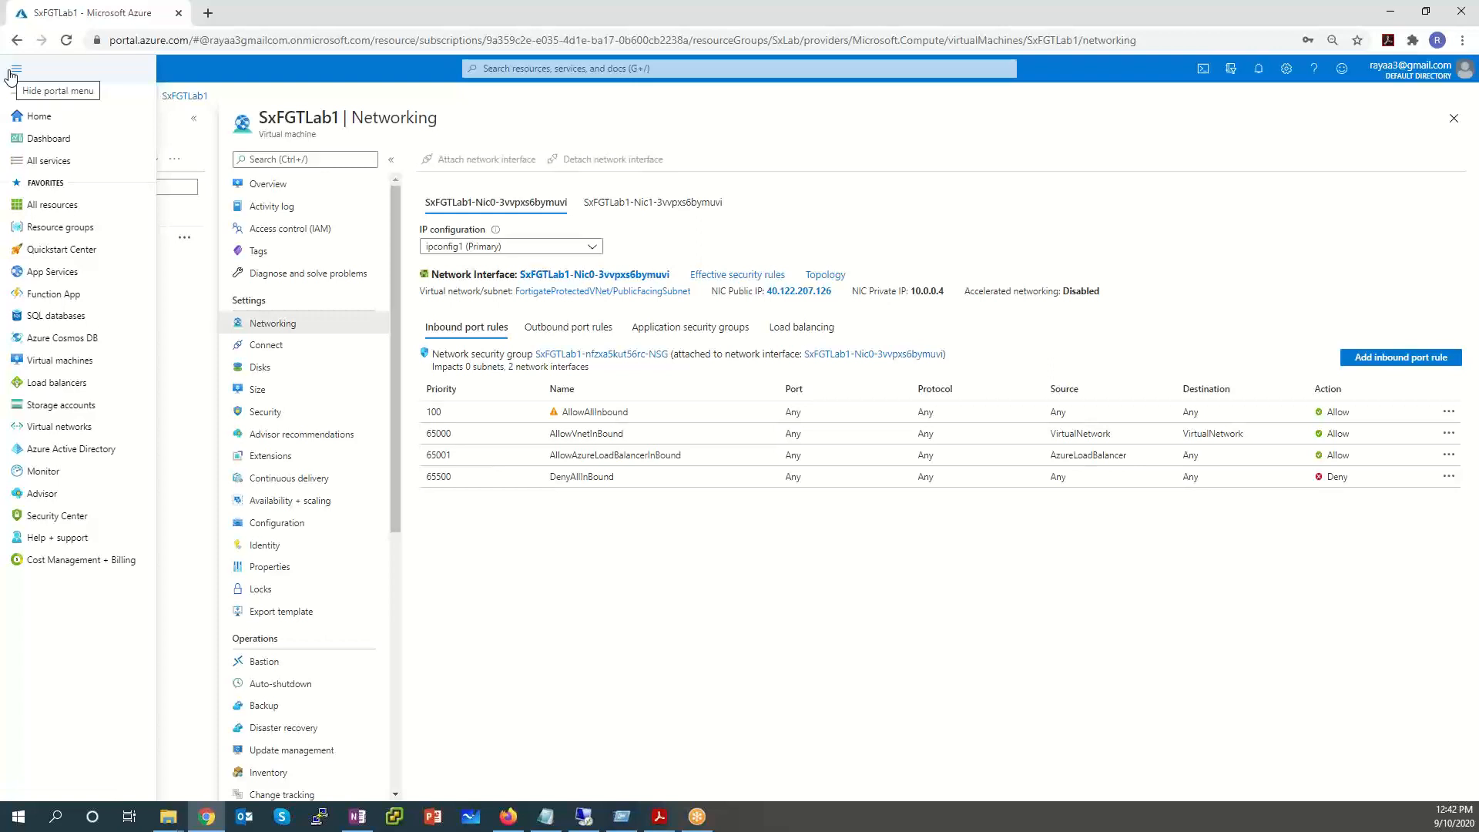
pyautogui.click(69, 435)
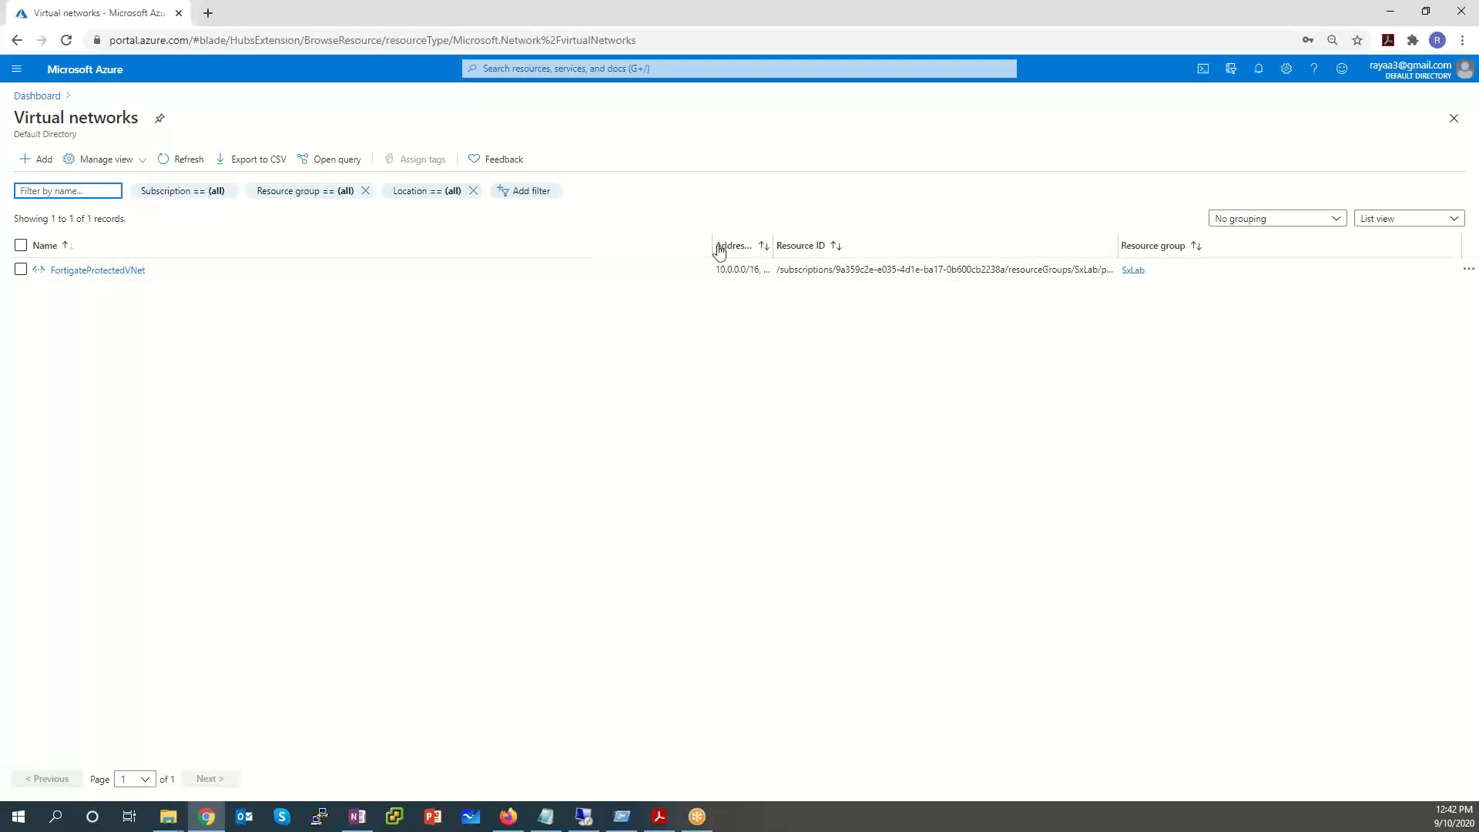
pyautogui.moveTo(711, 245); pyautogui.dragTo(504, 245)
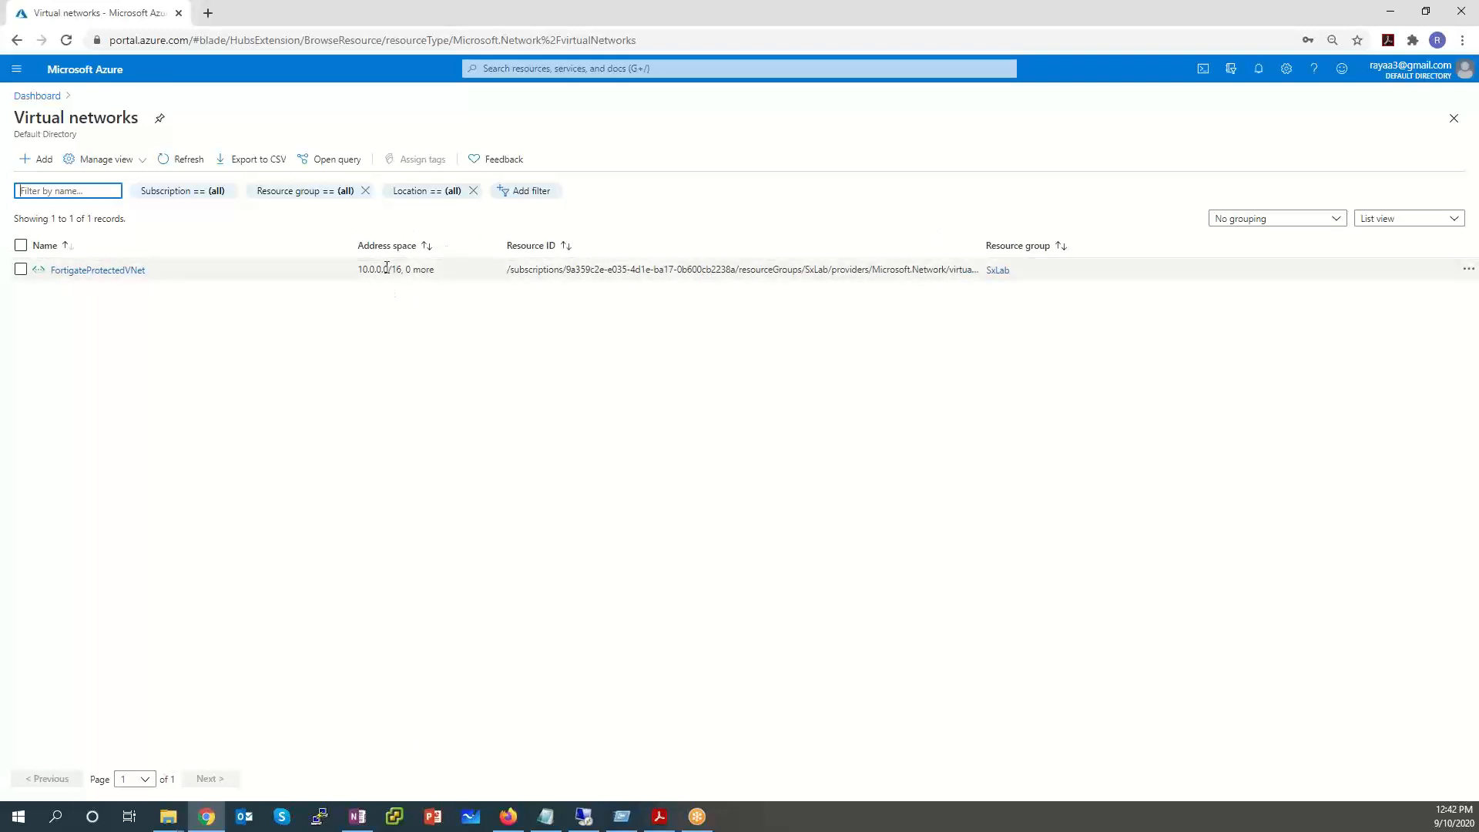
pyautogui.click(124, 271)
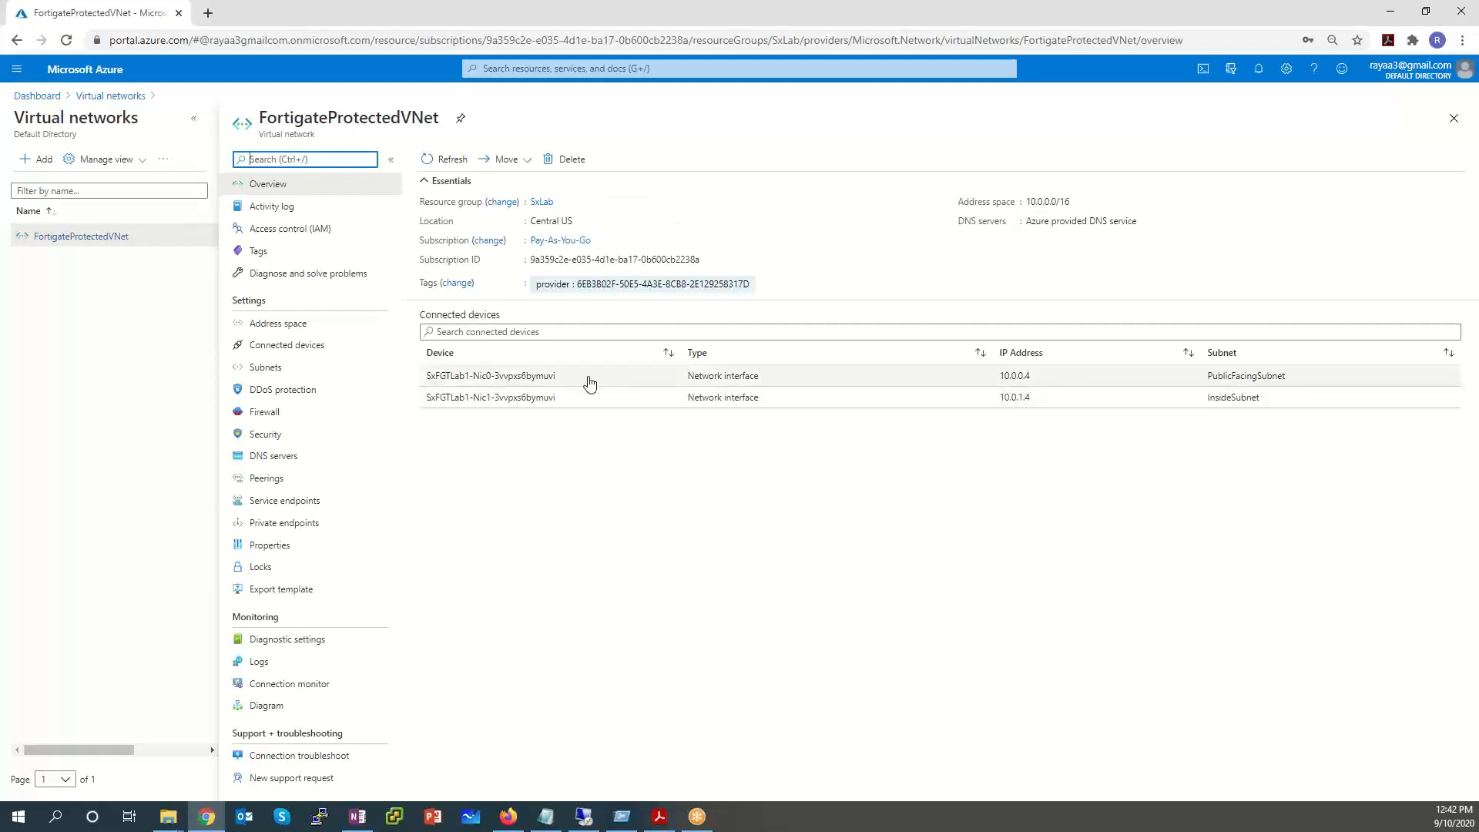
# Point out the connected devices, IP 10.0.0.4 and PublicFacingSubnet, then show the Subnets page.
pyautogui.moveTo(586, 379); pyautogui.dragTo(424, 377)
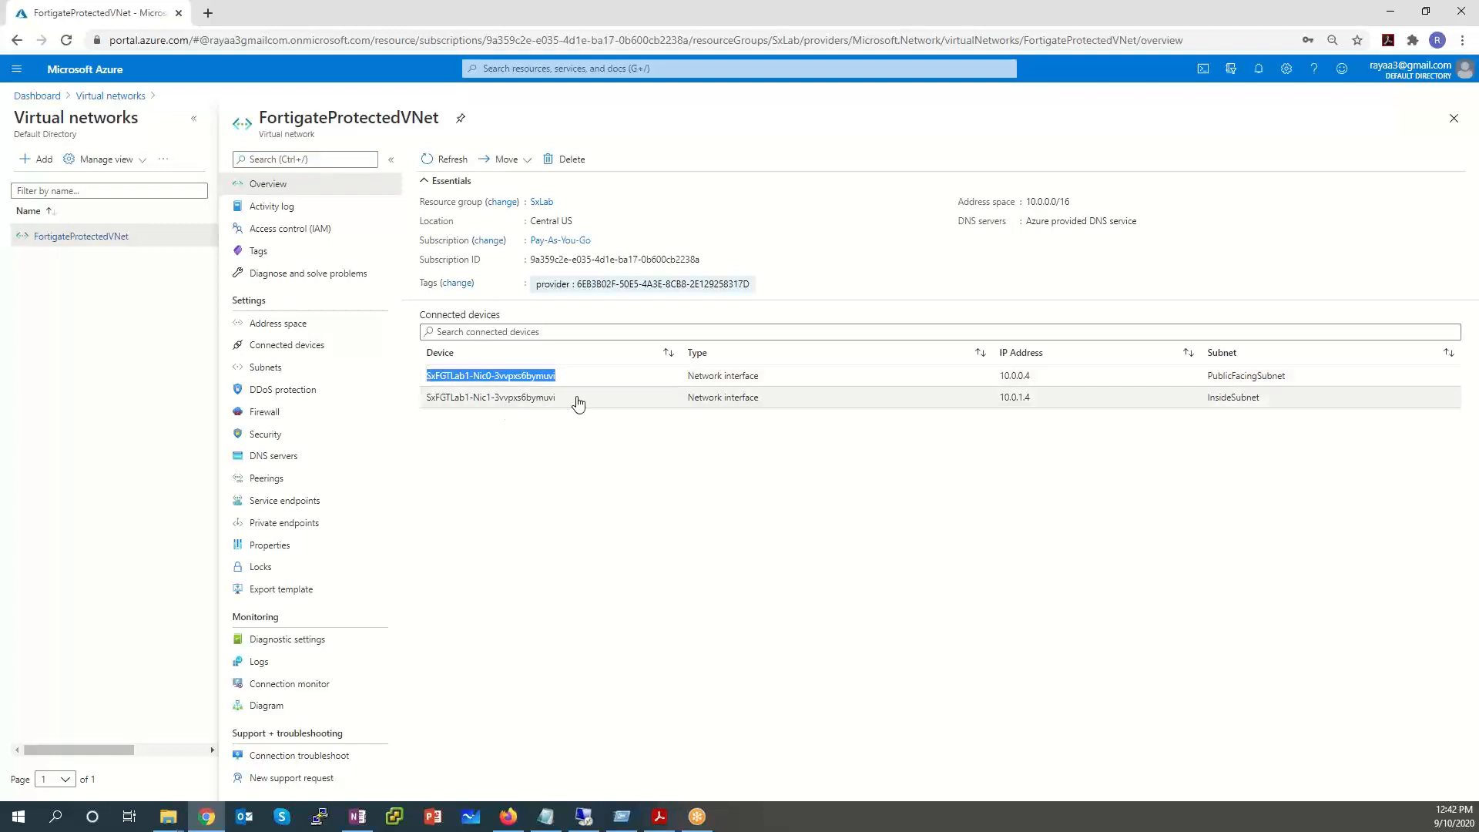
pyautogui.moveTo(582, 398); pyautogui.dragTo(424, 399)
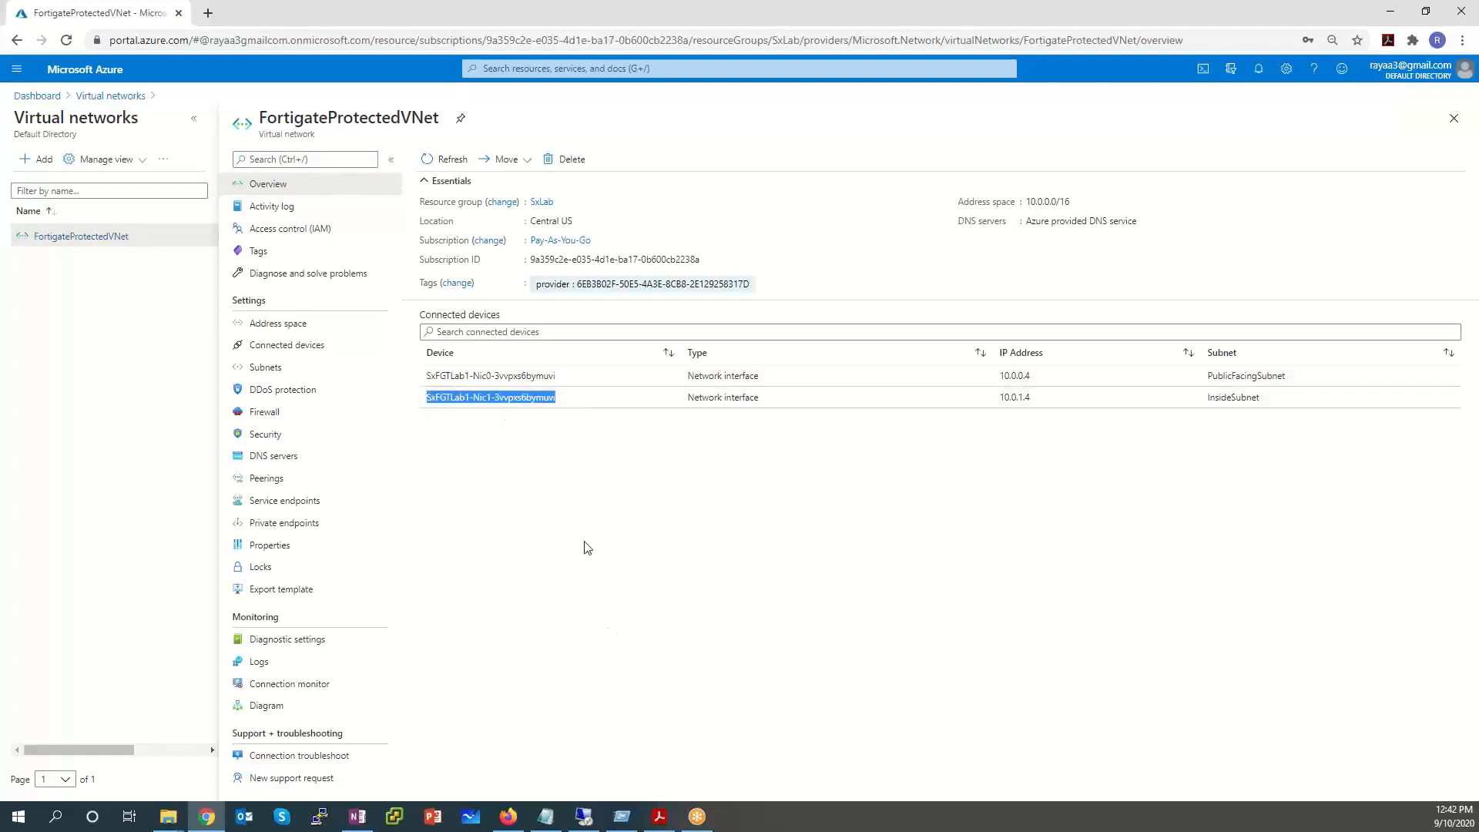
pyautogui.moveTo(1087, 386); pyautogui.dragTo(979, 401)
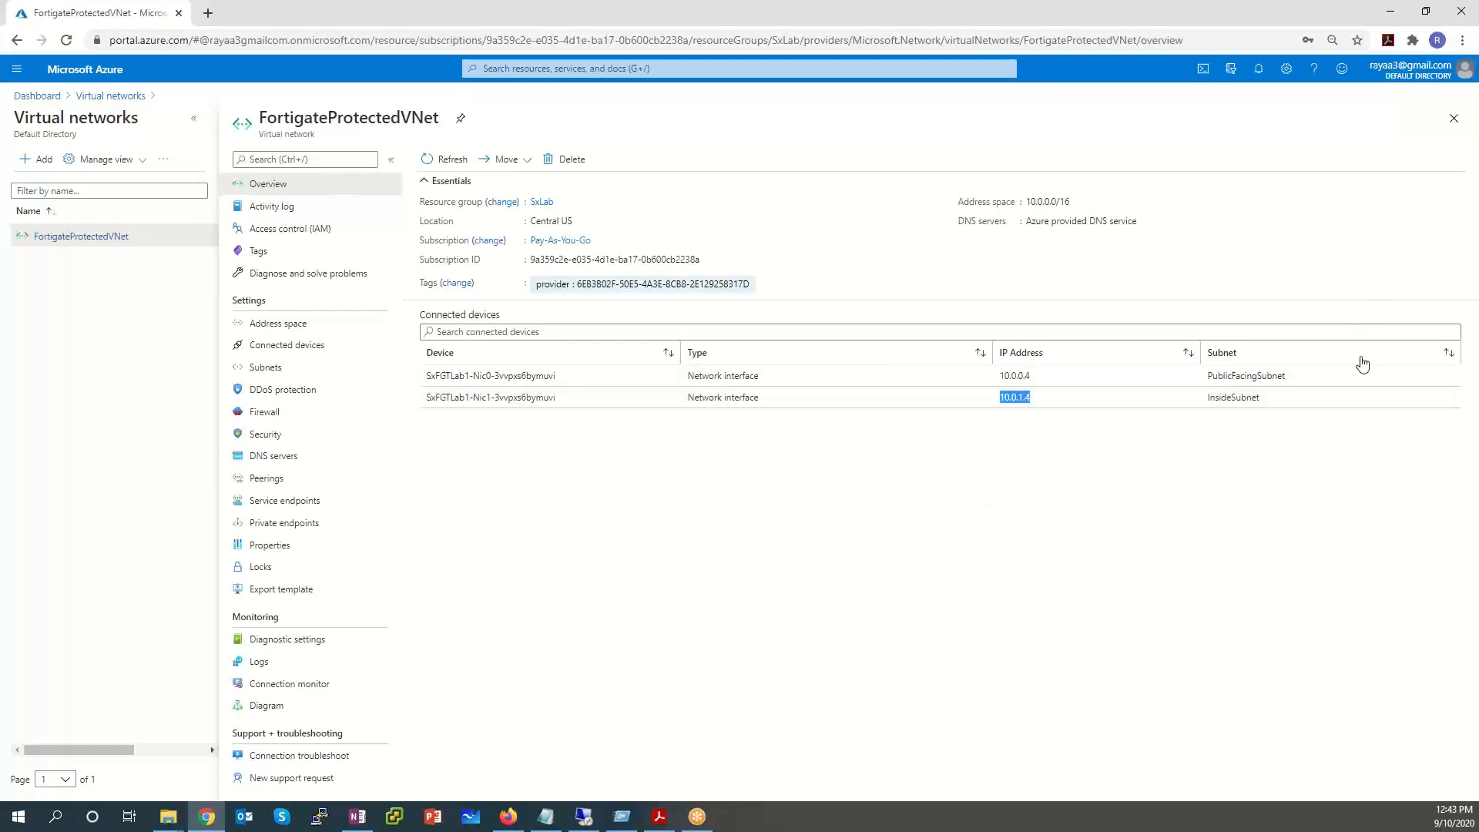
pyautogui.moveTo(1362, 368); pyautogui.dragTo(1182, 403)
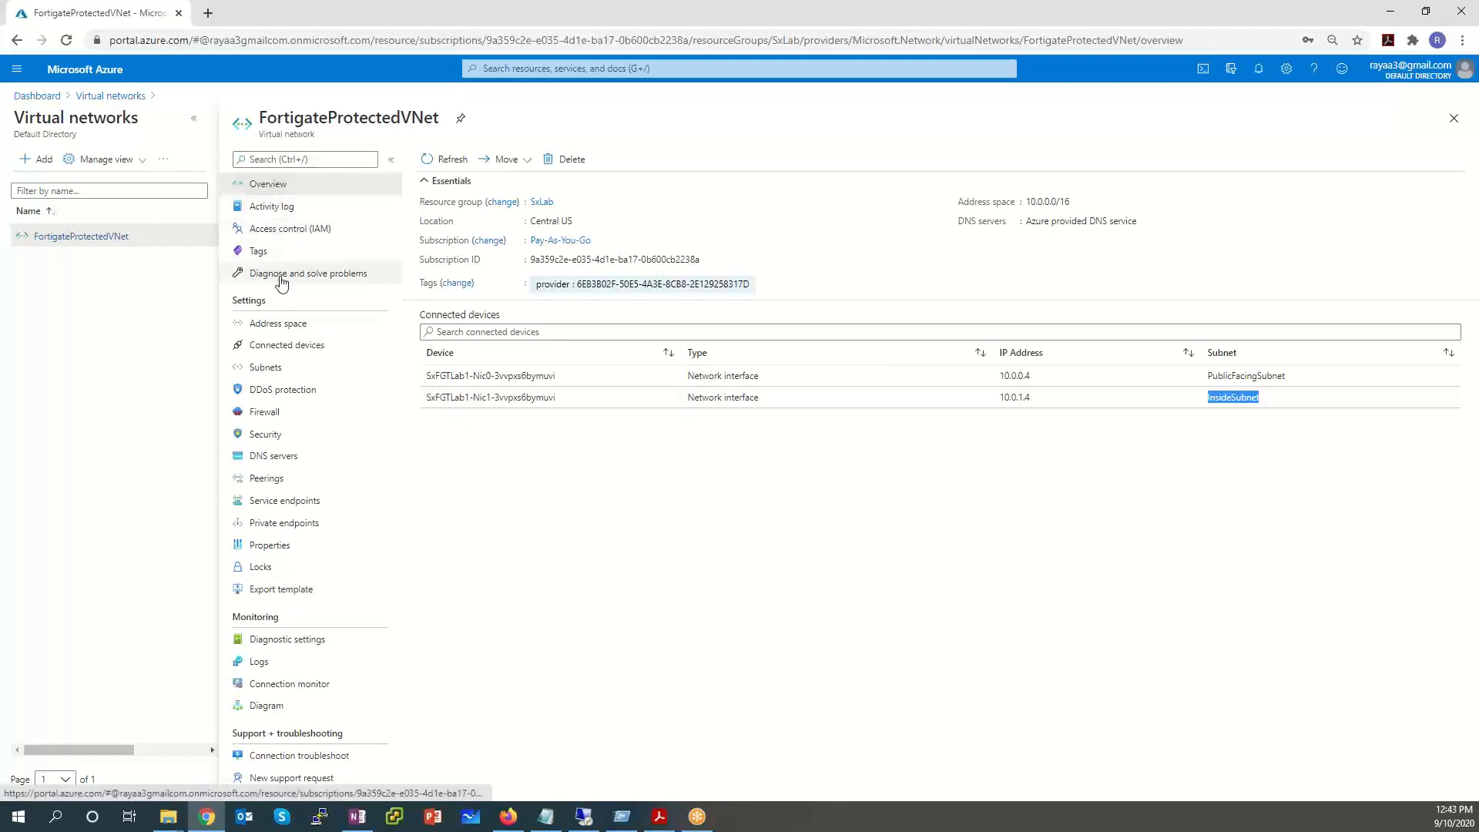
pyautogui.click(276, 368)
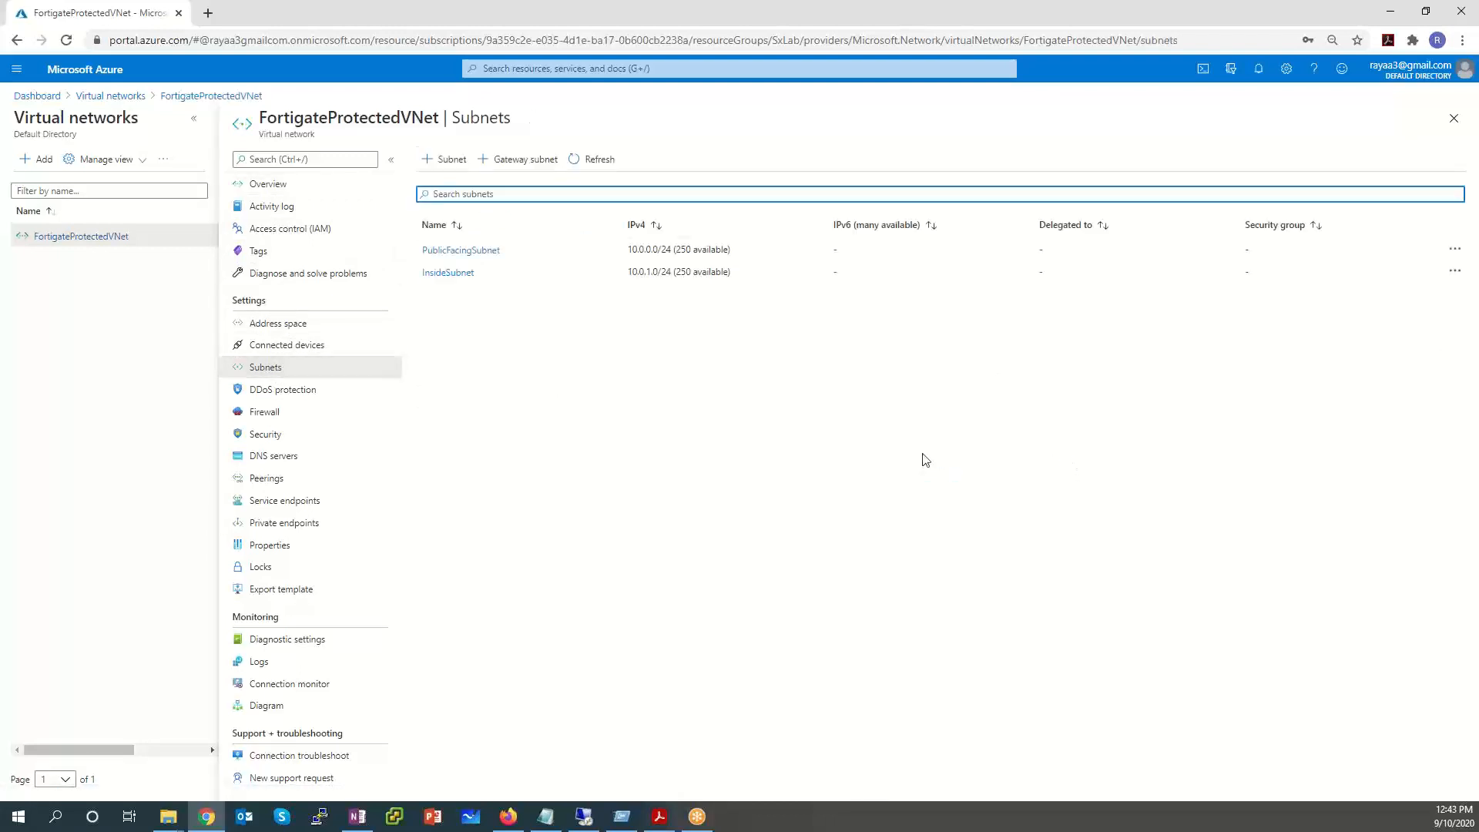
# Point out InsideSubnet's range 10.0.1.0/24, then open the InsideSubnet settings.
pyautogui.moveTo(525, 277); pyautogui.dragTo(406, 278)
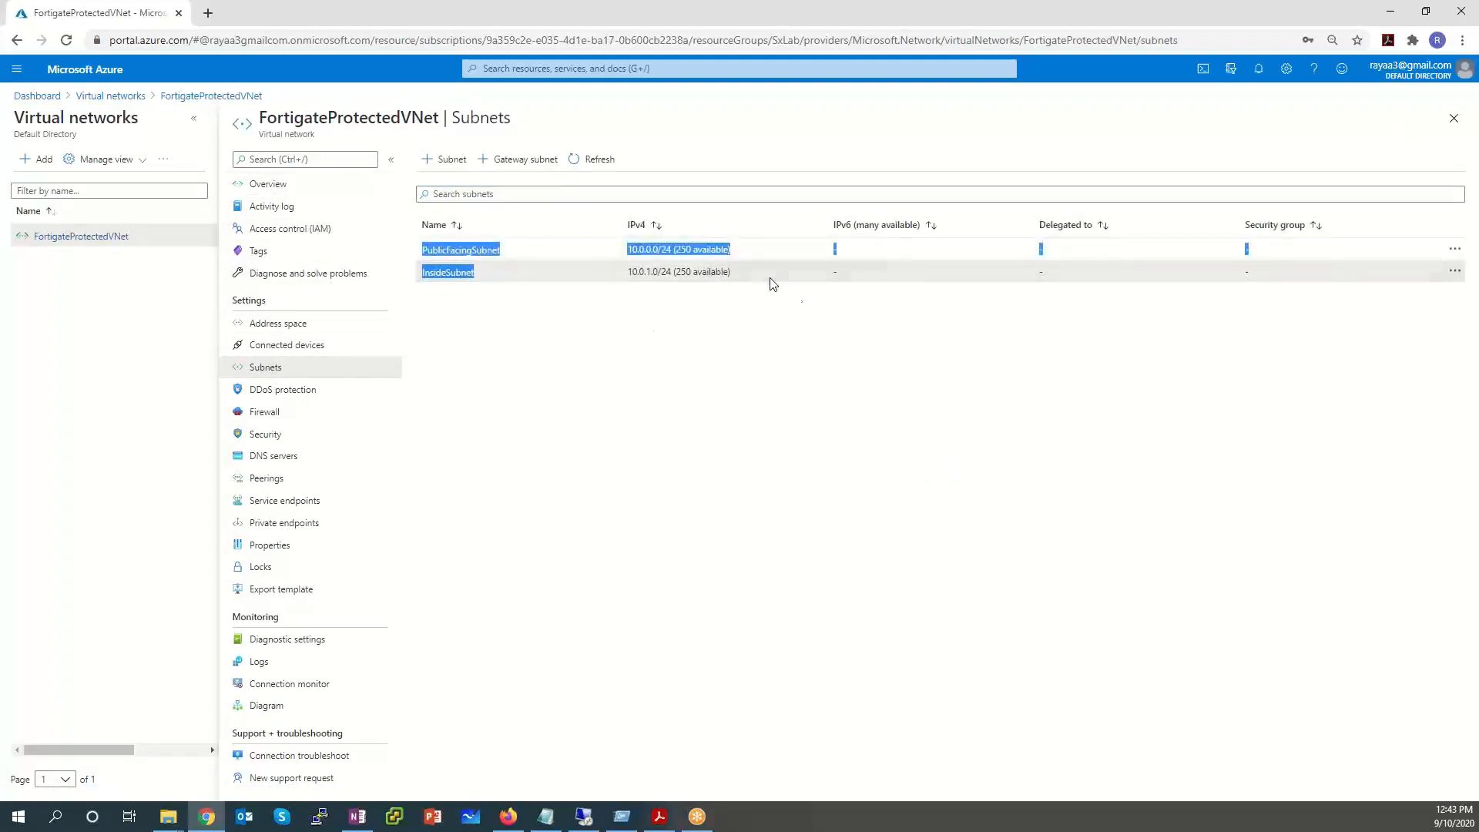
pyautogui.moveTo(773, 283); pyautogui.dragTo(400, 253)
pyautogui.click(754, 251)
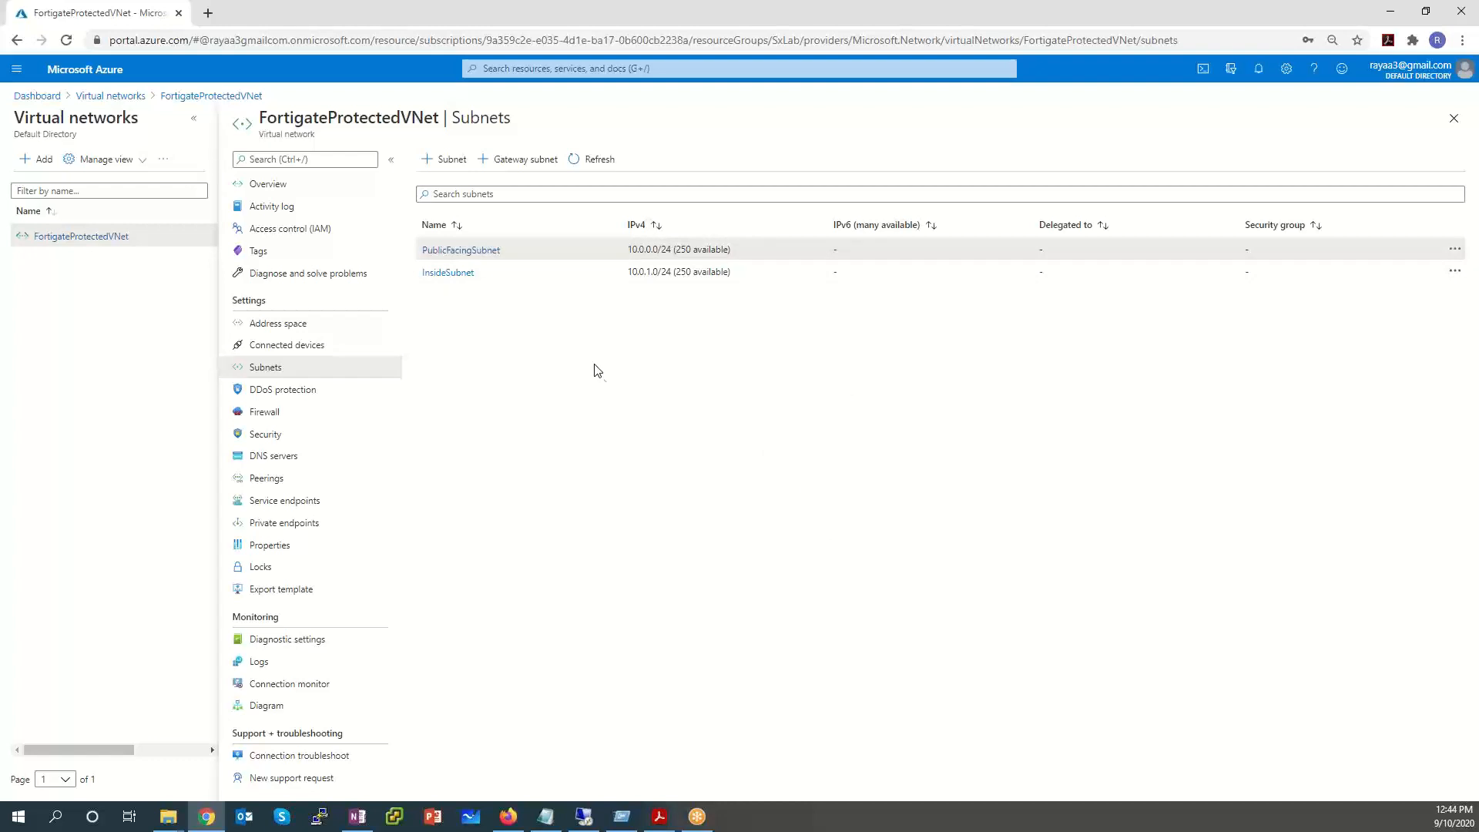
pyautogui.click(464, 275)
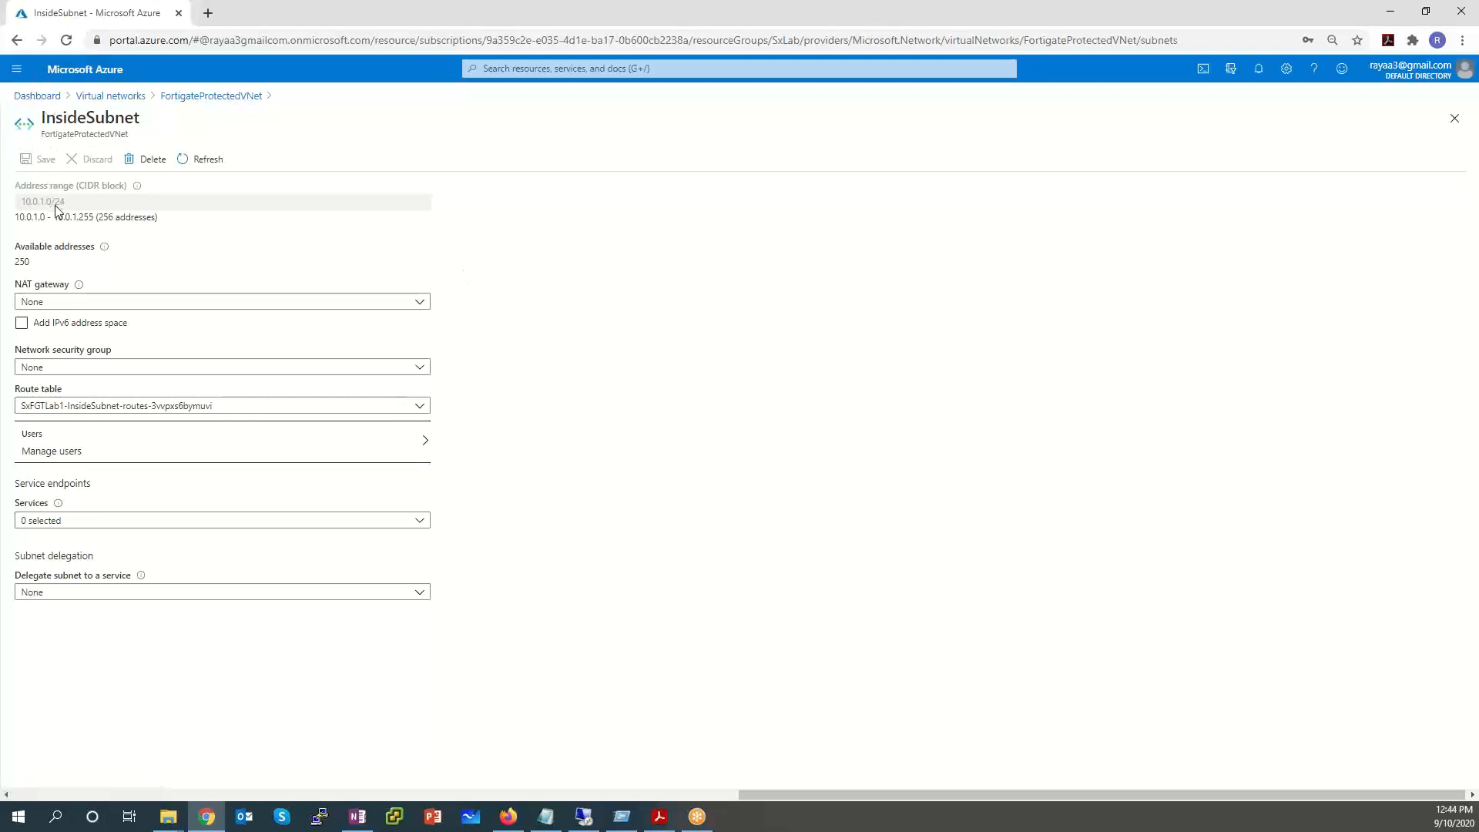
pyautogui.moveTo(158, 231); pyautogui.dragTo(3, 231)
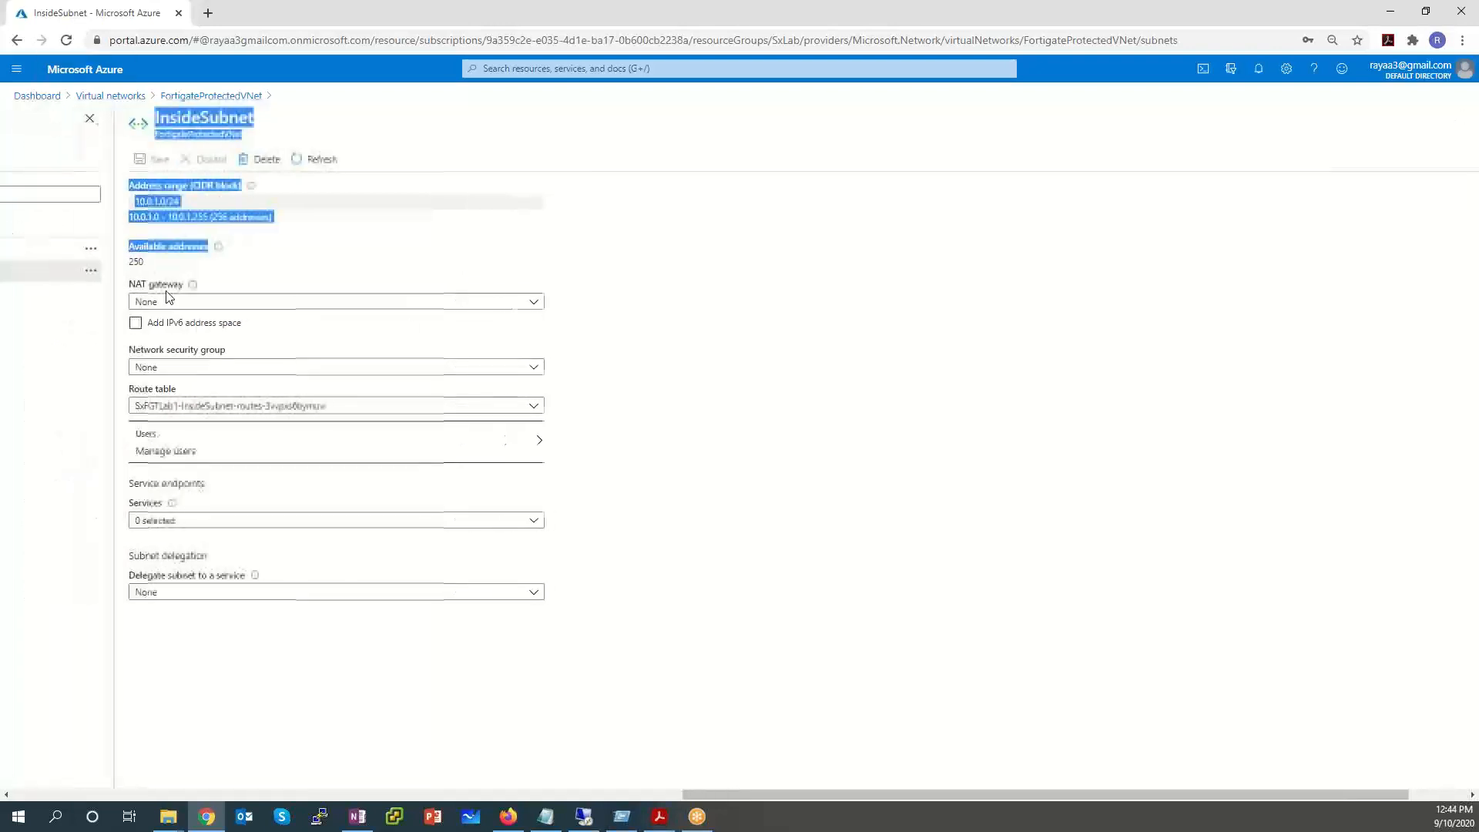
pyautogui.click(350, 268)
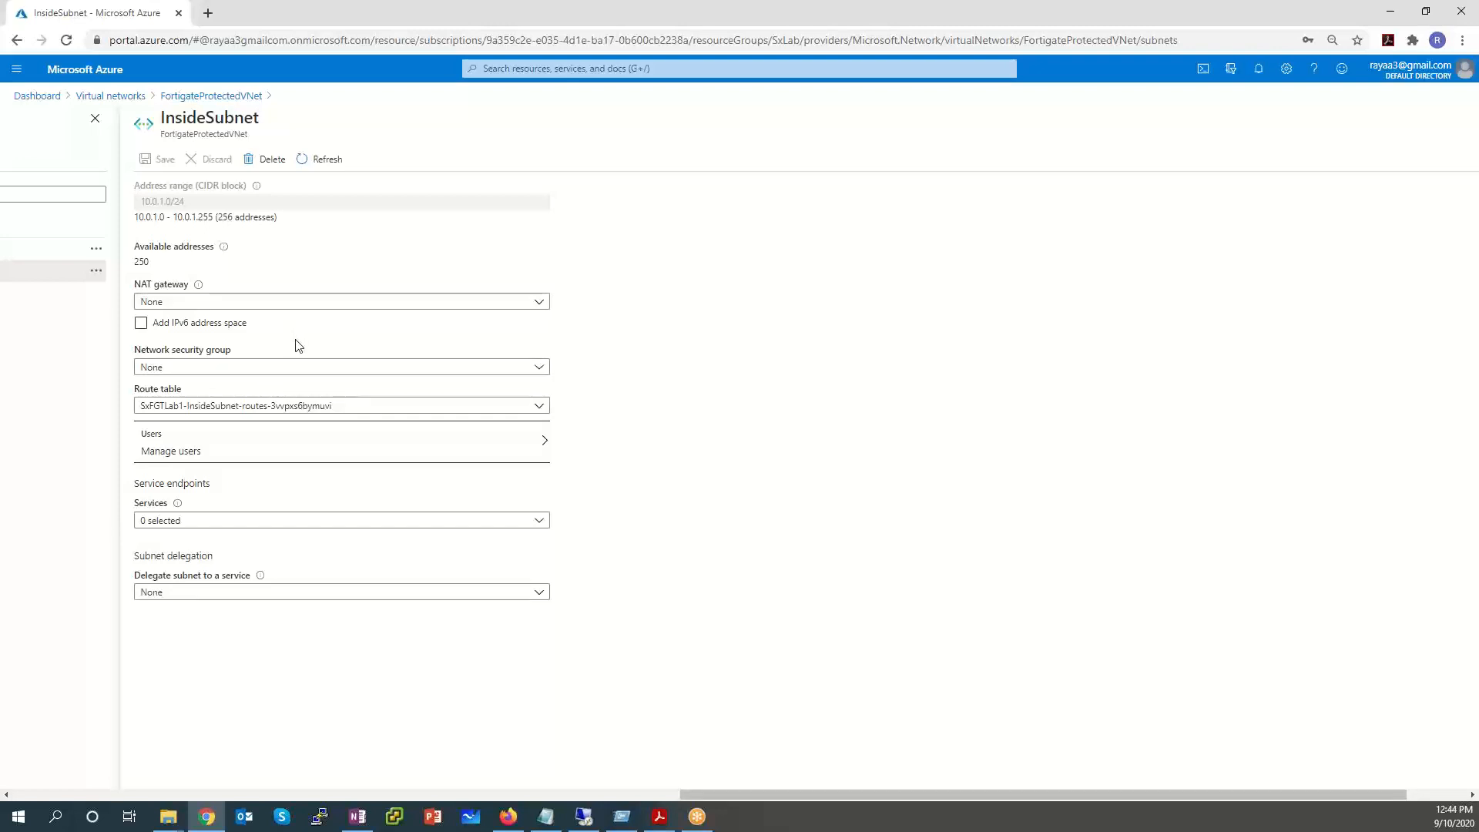
pyautogui.click(339, 411)
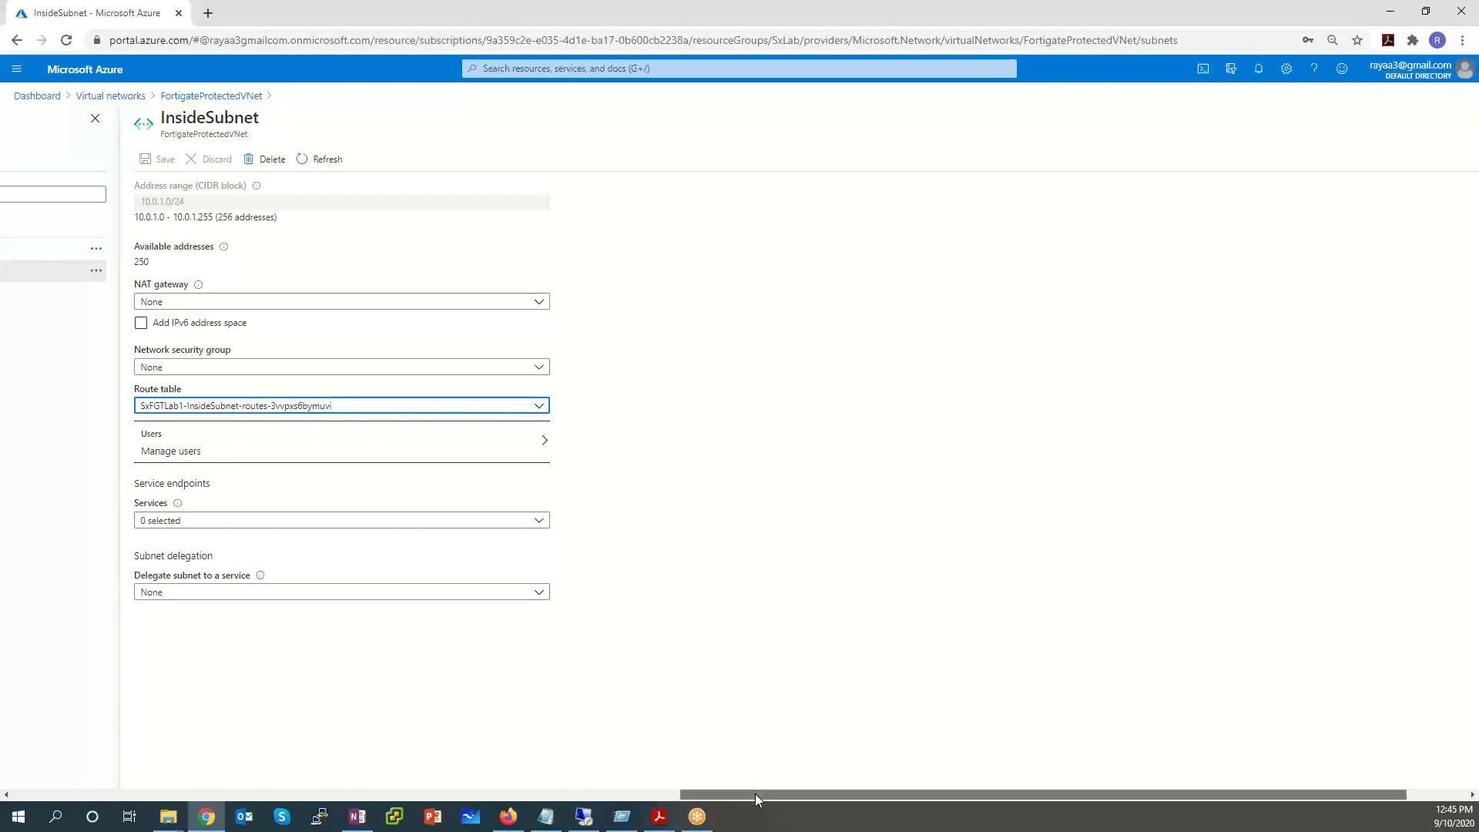
pyautogui.moveTo(755, 794); pyautogui.dragTo(584, 776)
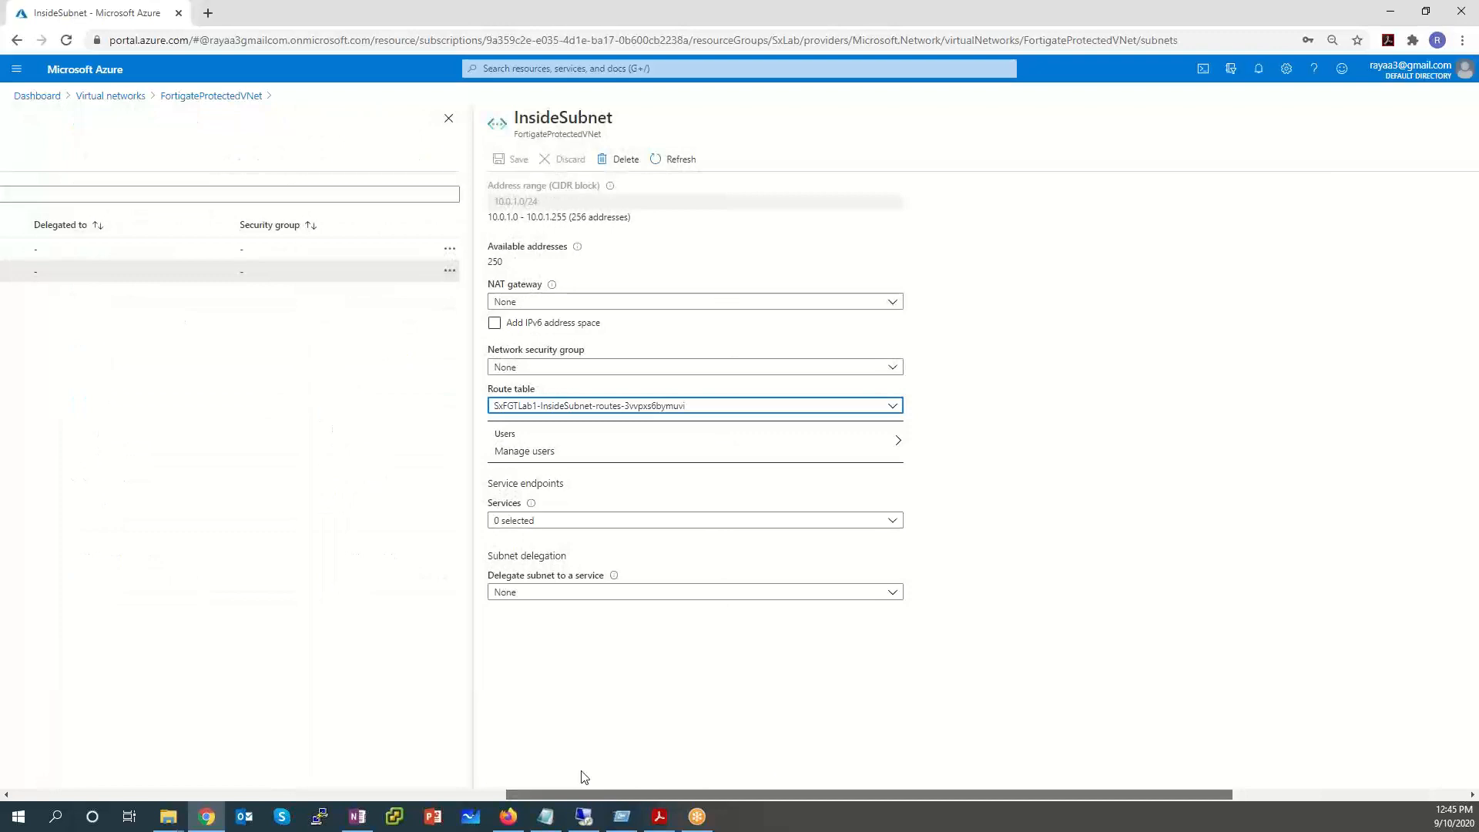
pyautogui.click(707, 412)
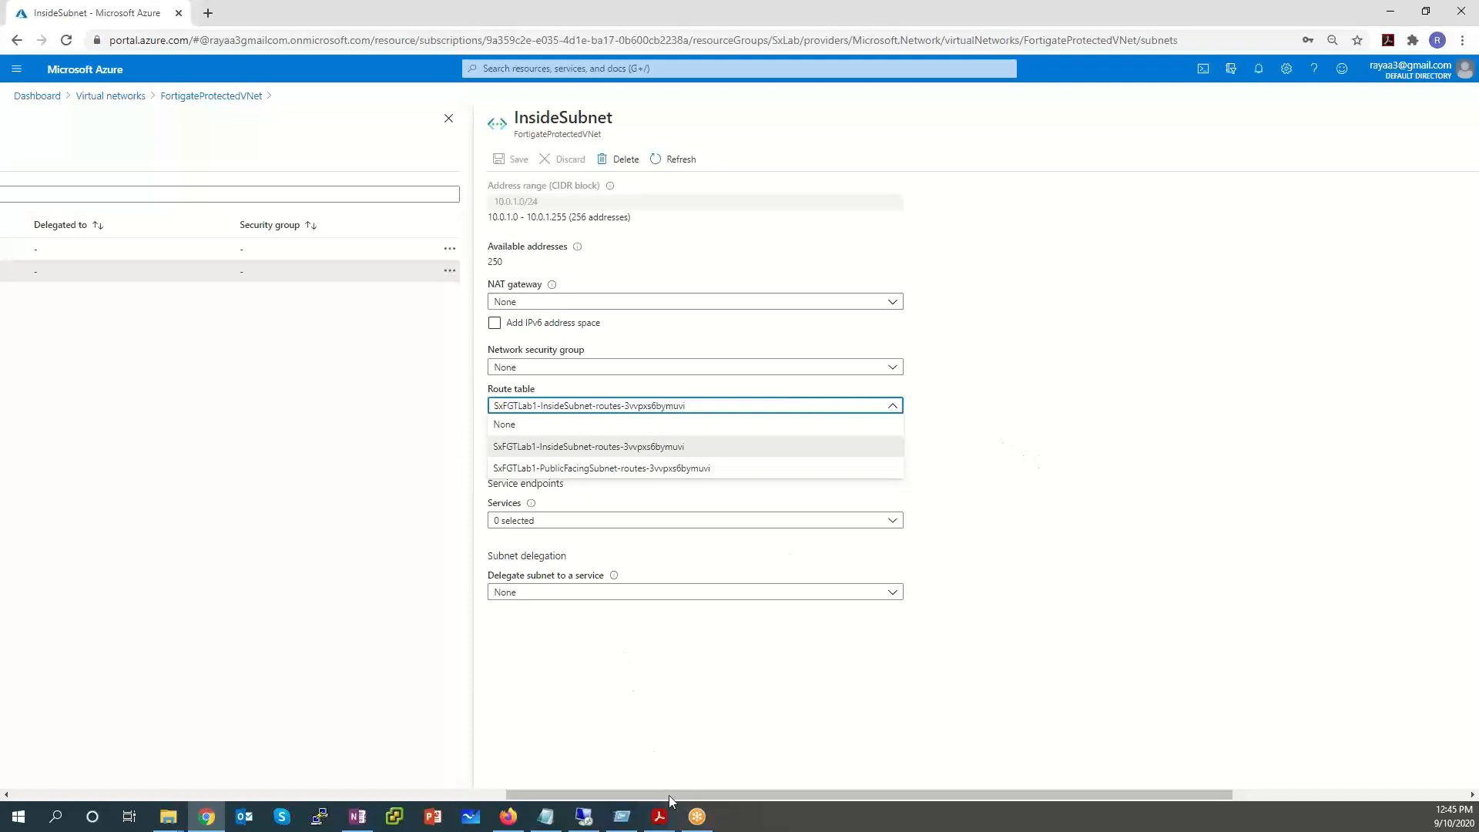
pyautogui.moveTo(669, 795); pyautogui.dragTo(374, 796)
pyautogui.moveTo(181, 731); pyautogui.dragTo(68, 689)
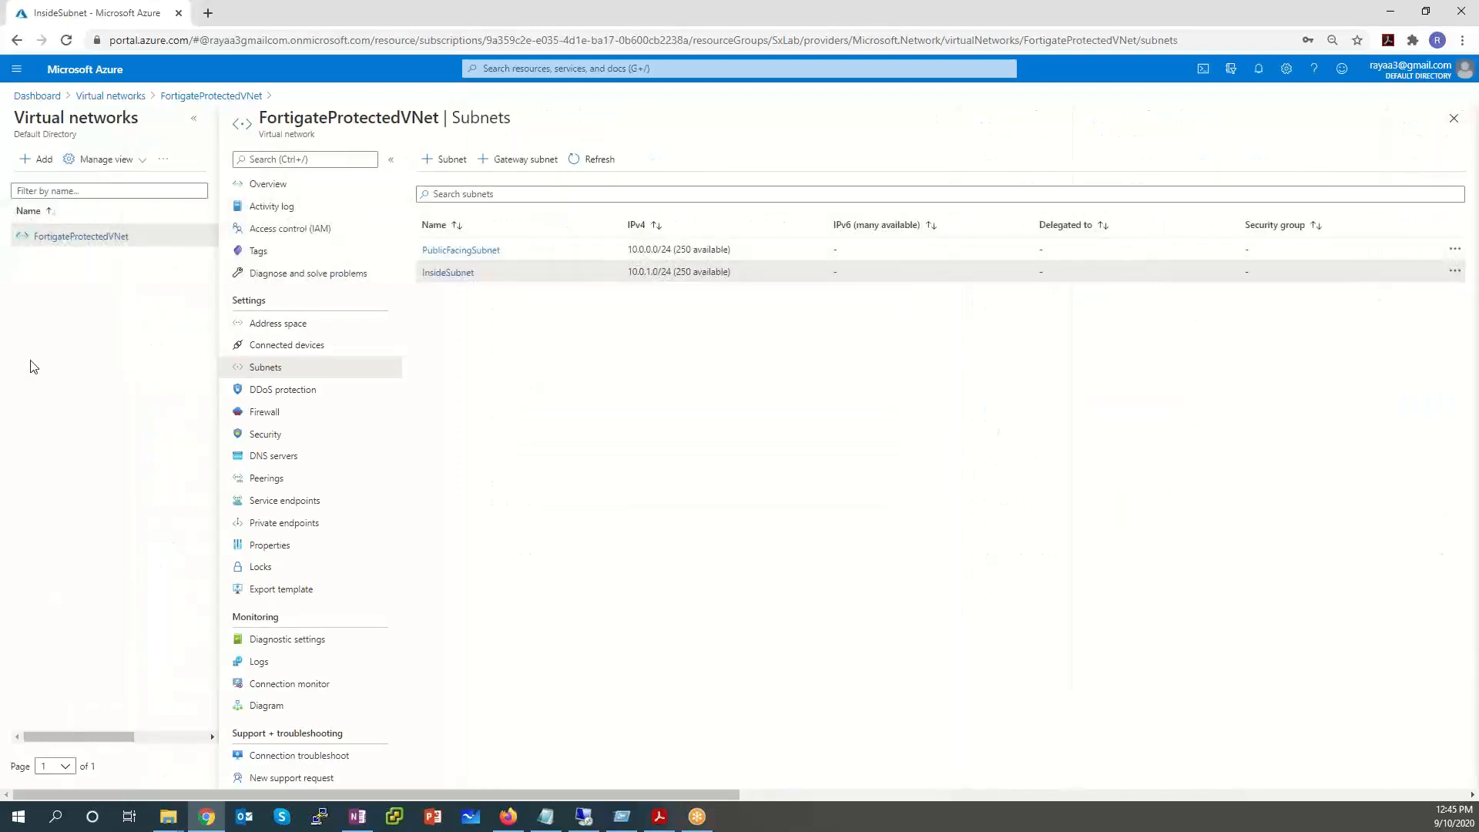
# Open the SxLab resource group from the Resource groups list.
pyautogui.click(17, 71)
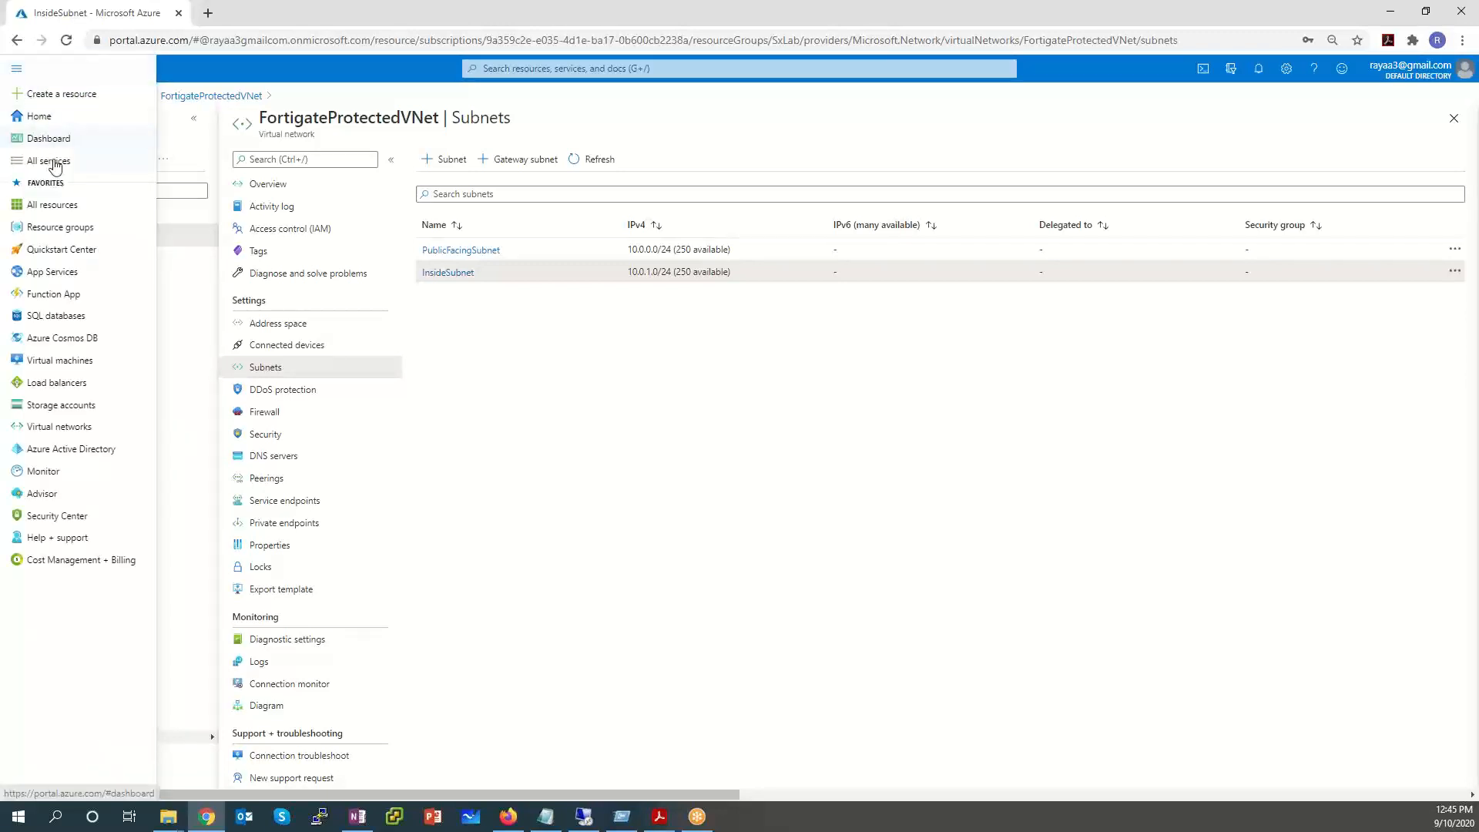
pyautogui.click(65, 231)
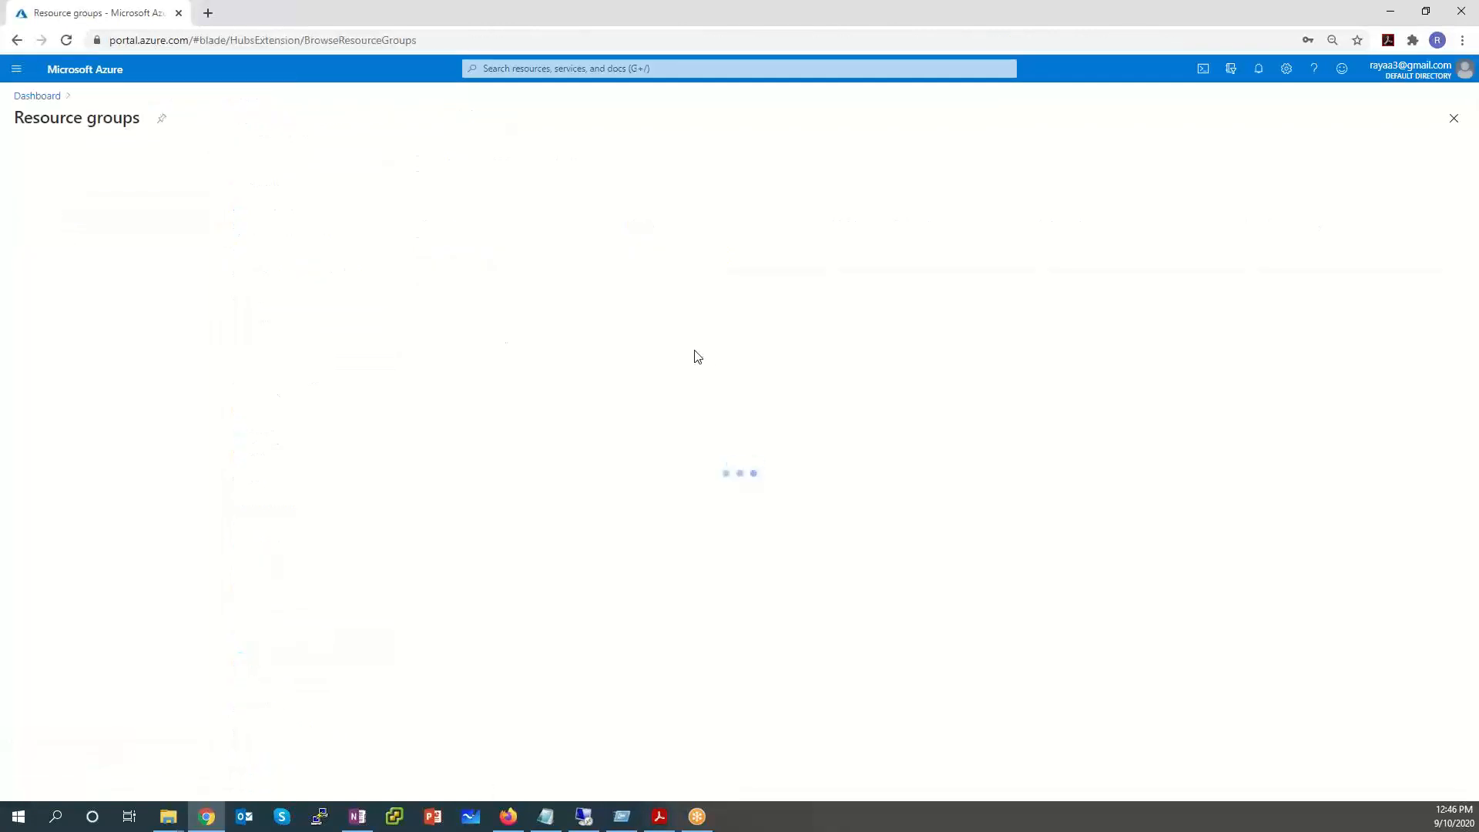
pyautogui.click(55, 337)
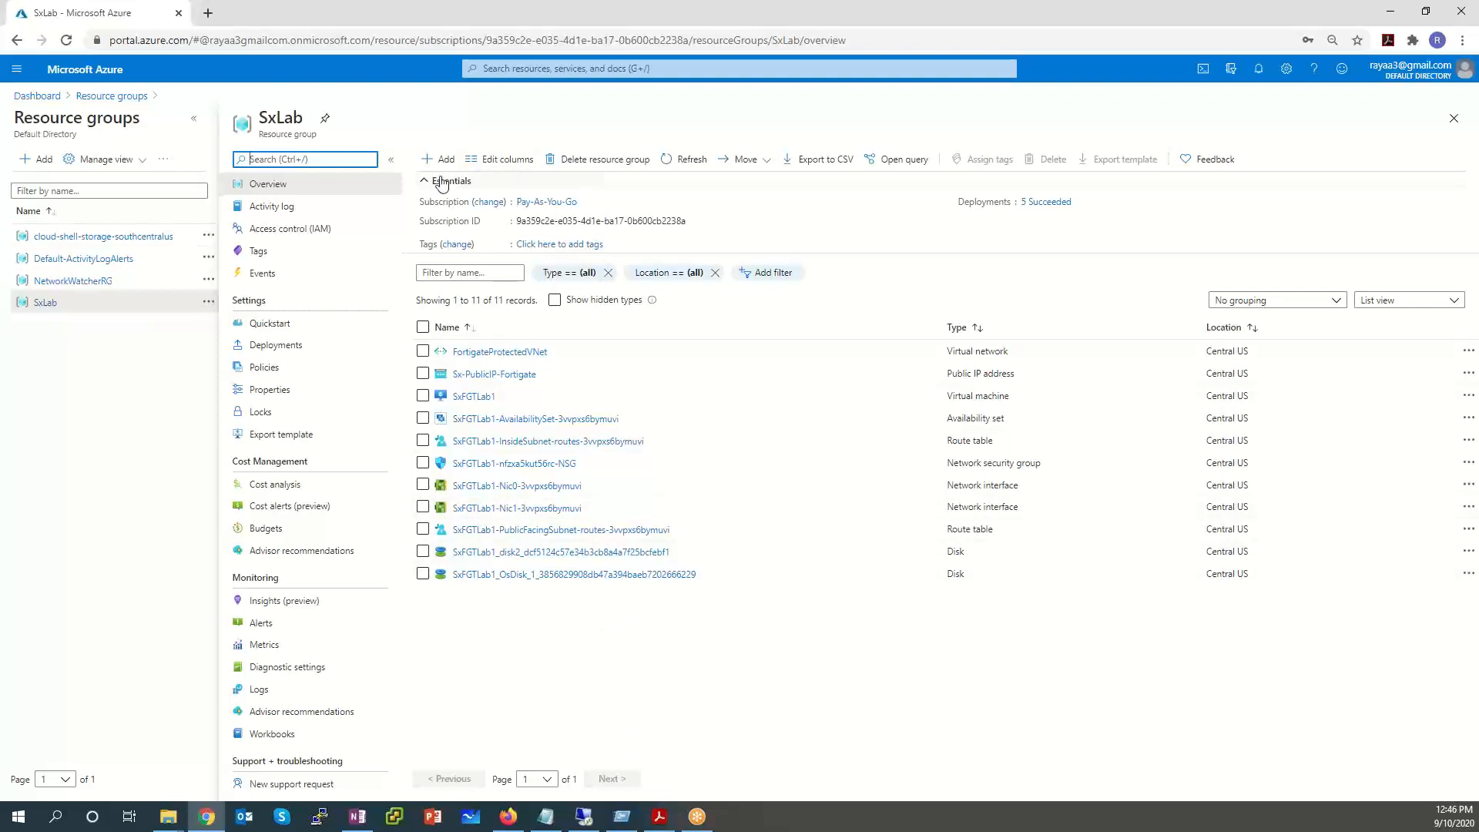
# Try narrowing the SxLab Type filter to Route table, then dismiss it unapplied.
pyautogui.click(579, 278)
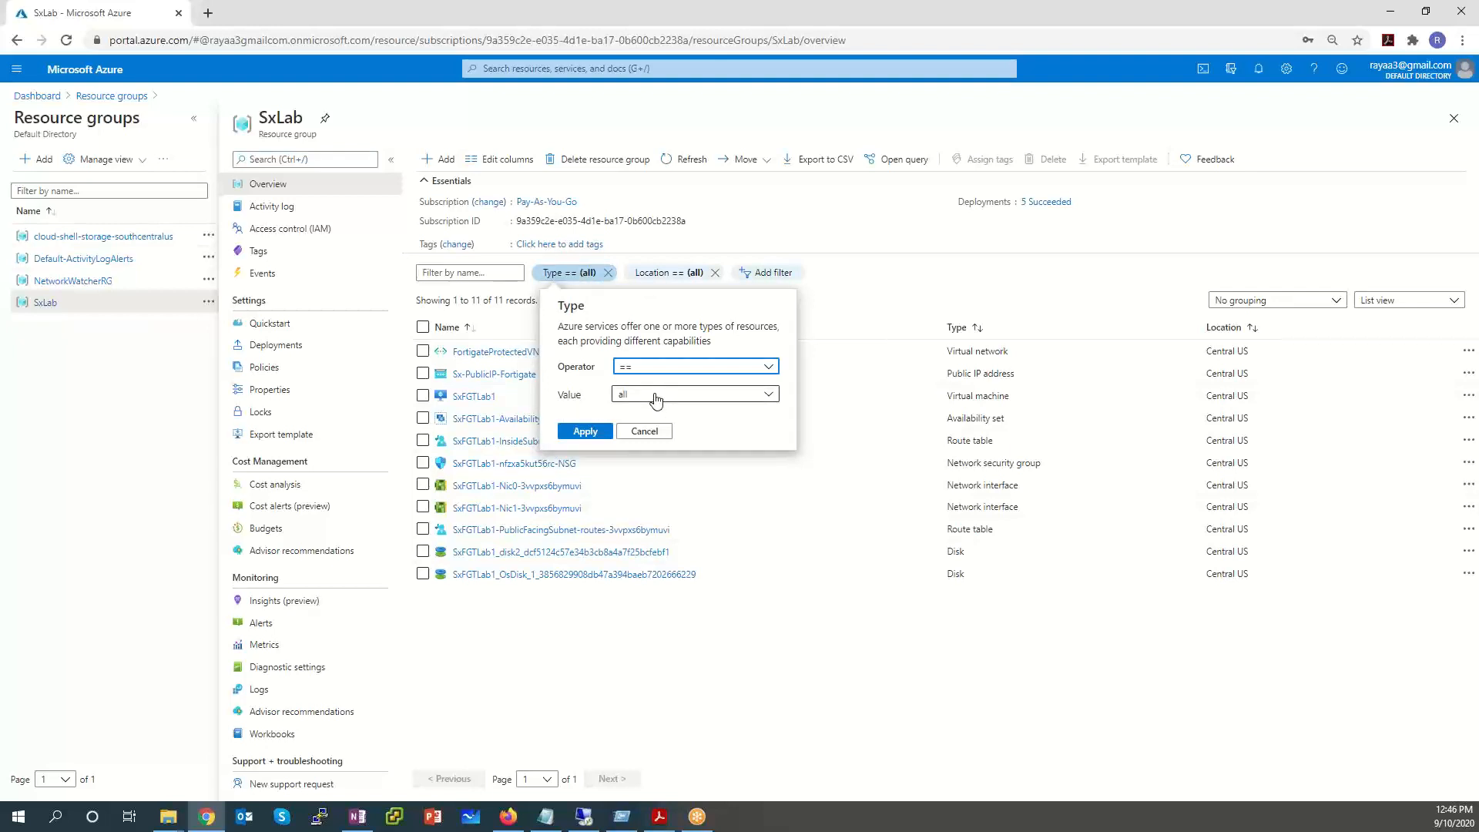
pyautogui.click(656, 396)
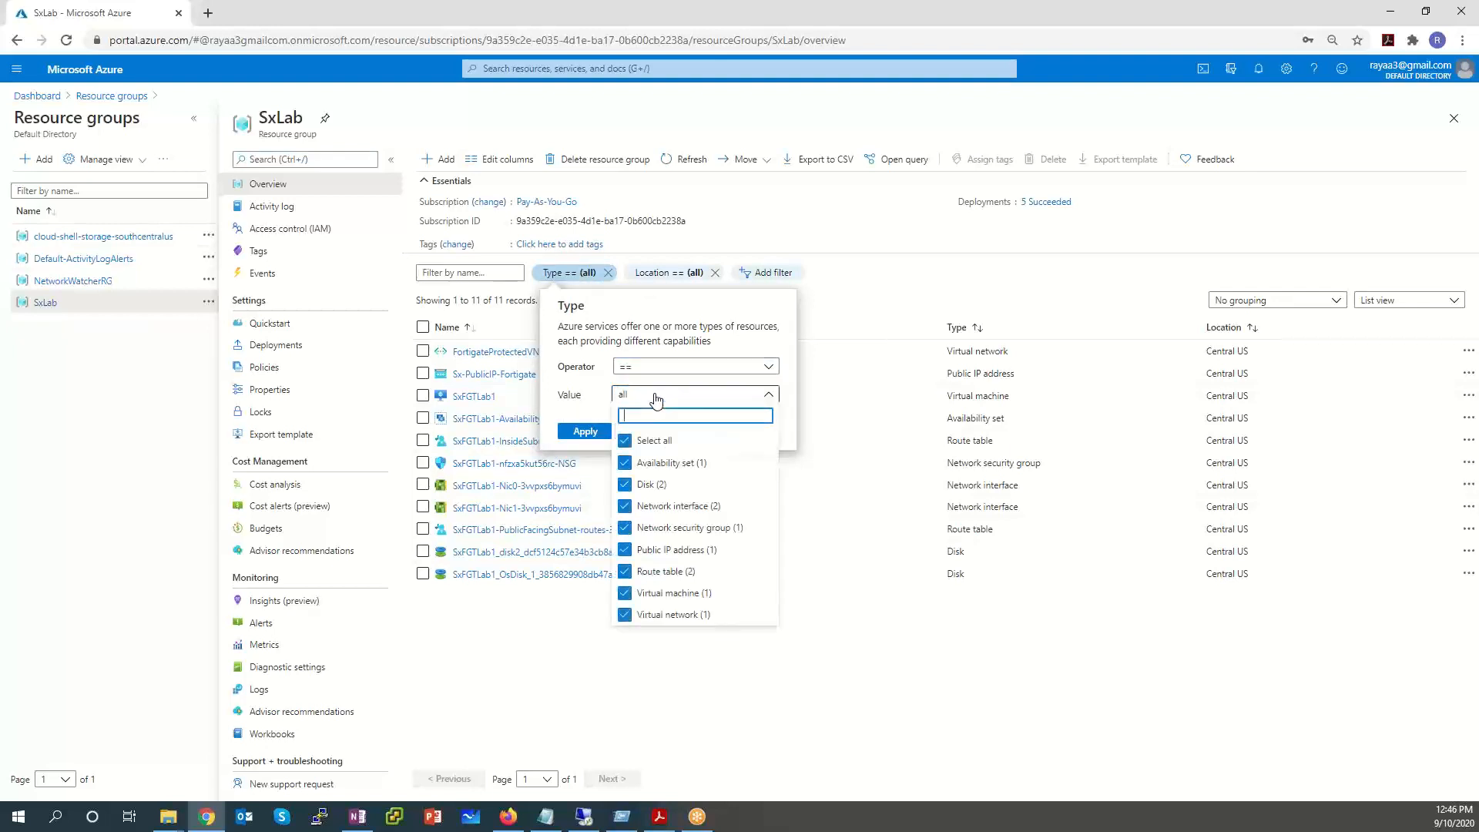
pyautogui.click(629, 440)
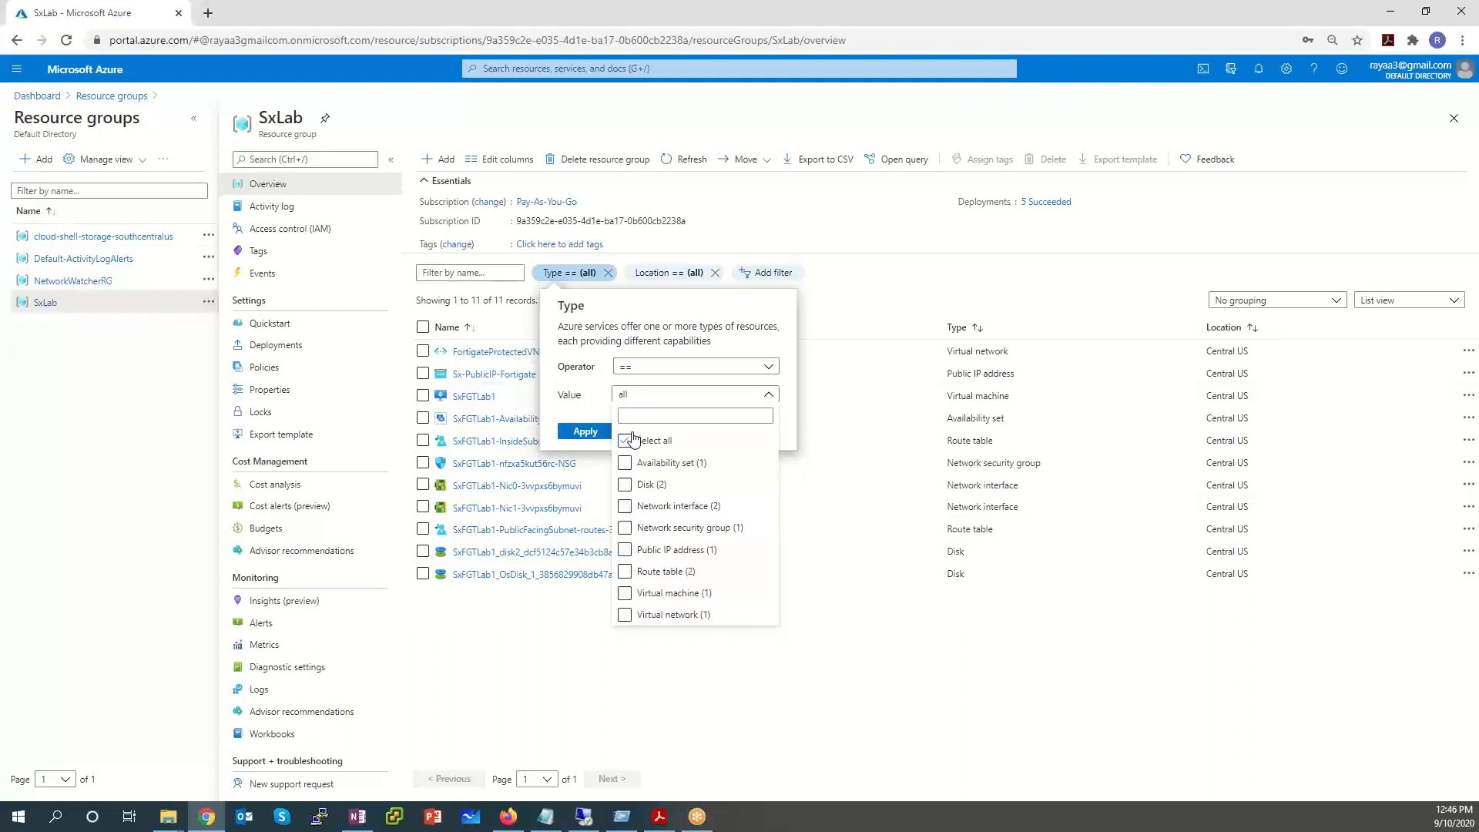
pyautogui.click(630, 549)
pyautogui.click(628, 571)
pyautogui.click(876, 688)
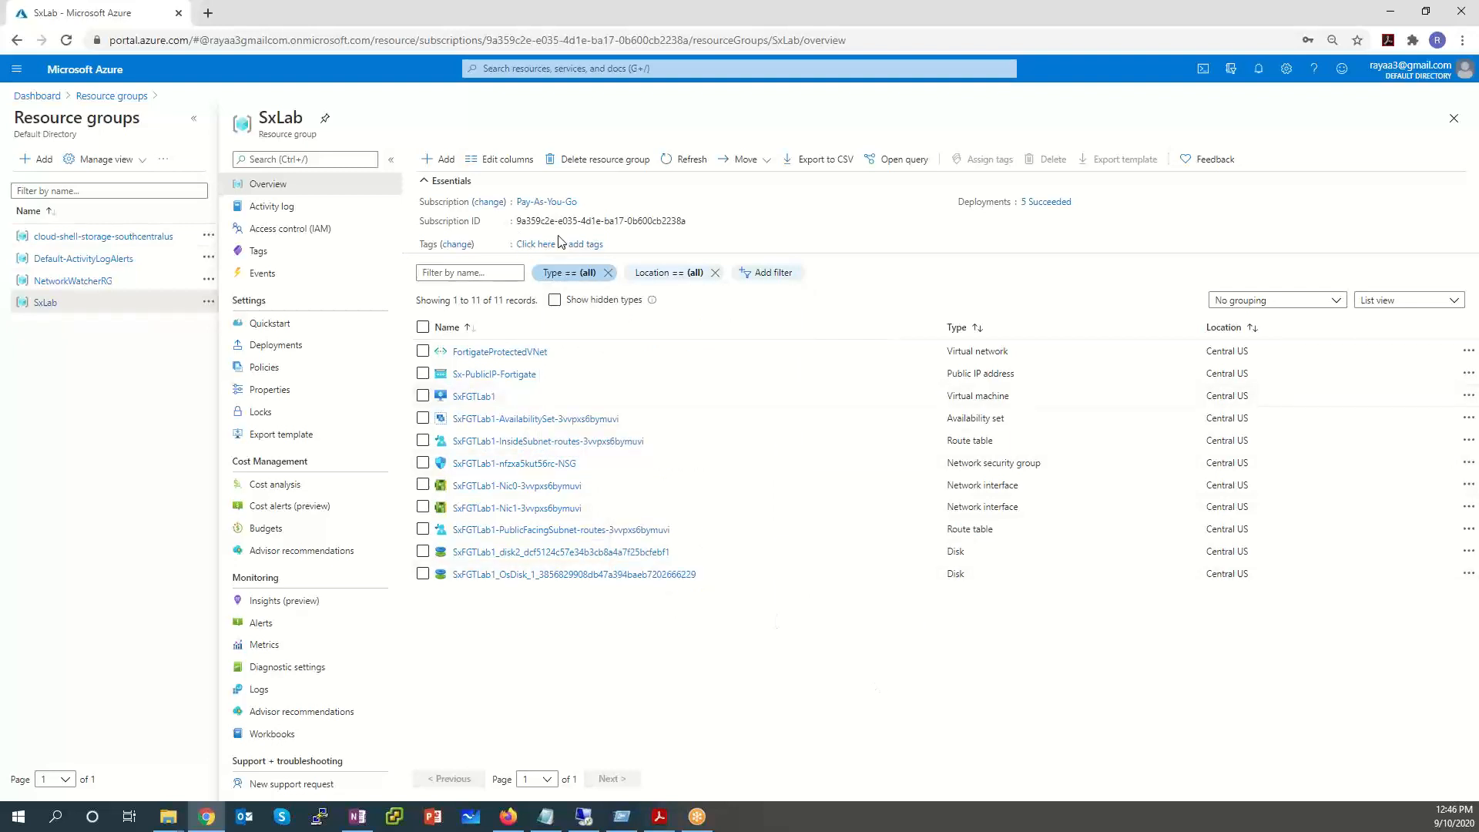
# Filter the SxLab resources to Type == Route table and apply it.
pyautogui.click(590, 277)
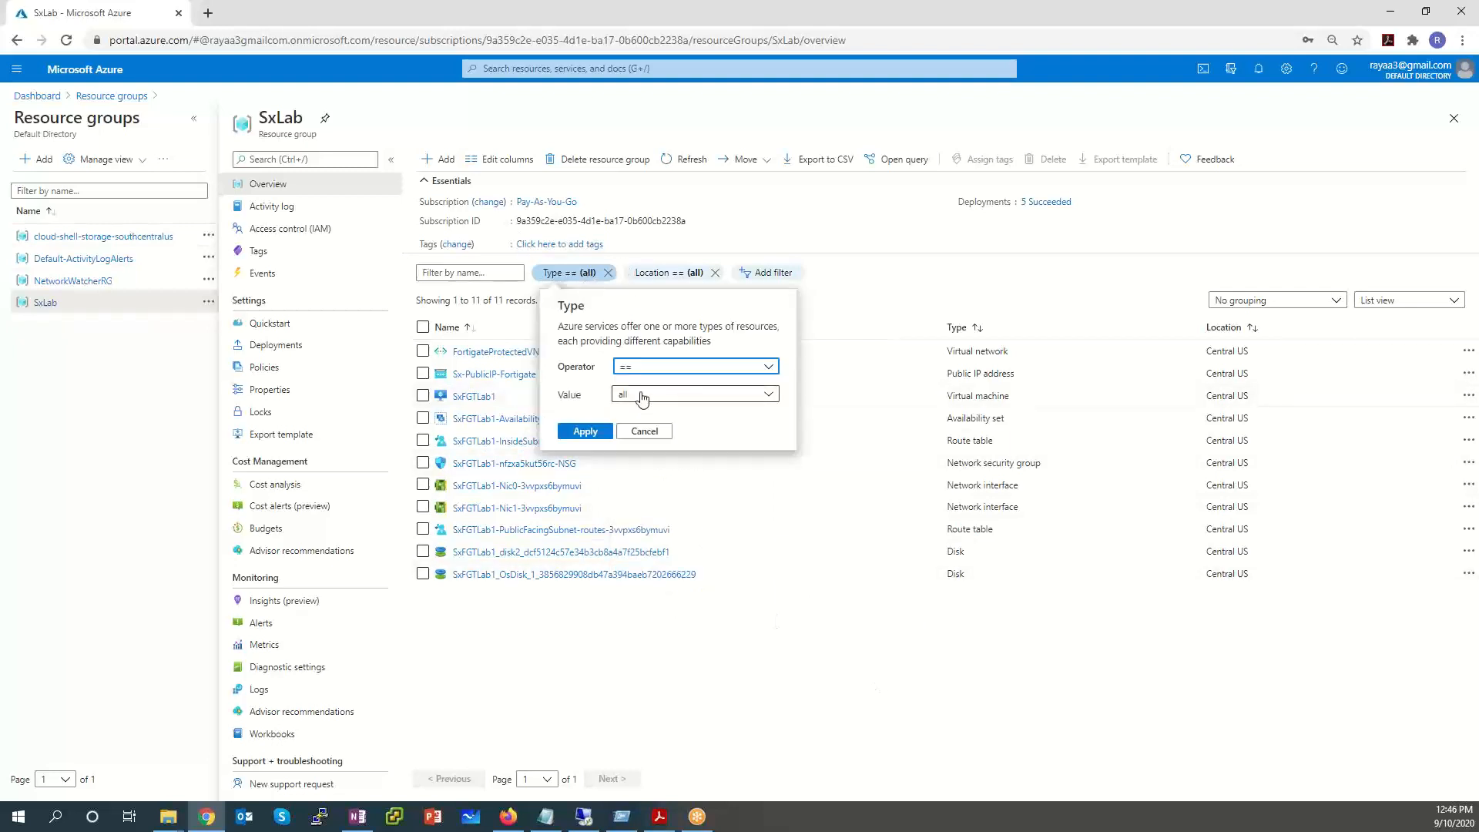
pyautogui.click(641, 395)
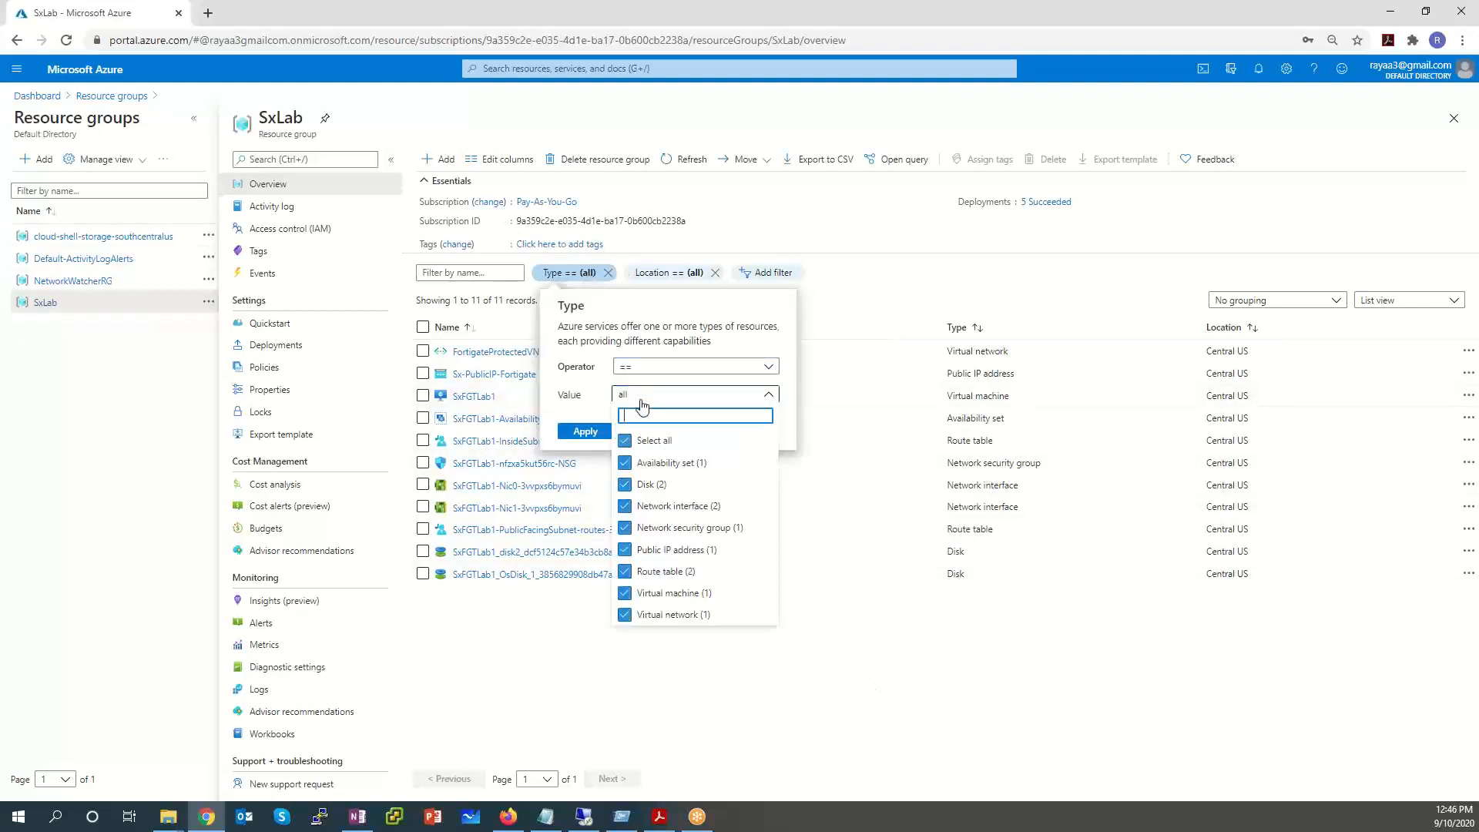
pyautogui.click(624, 571)
pyautogui.click(624, 443)
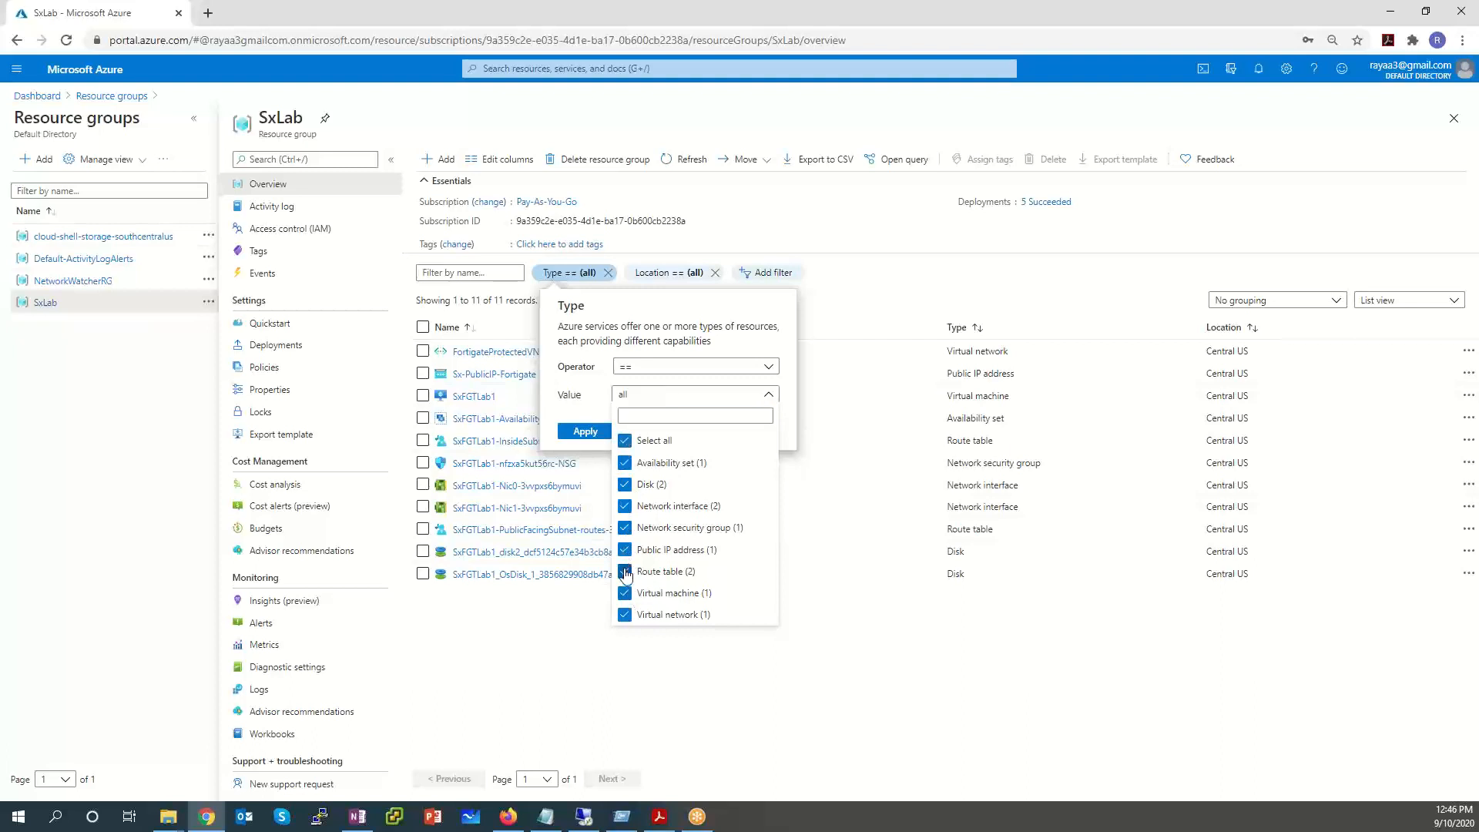
pyautogui.click(626, 445)
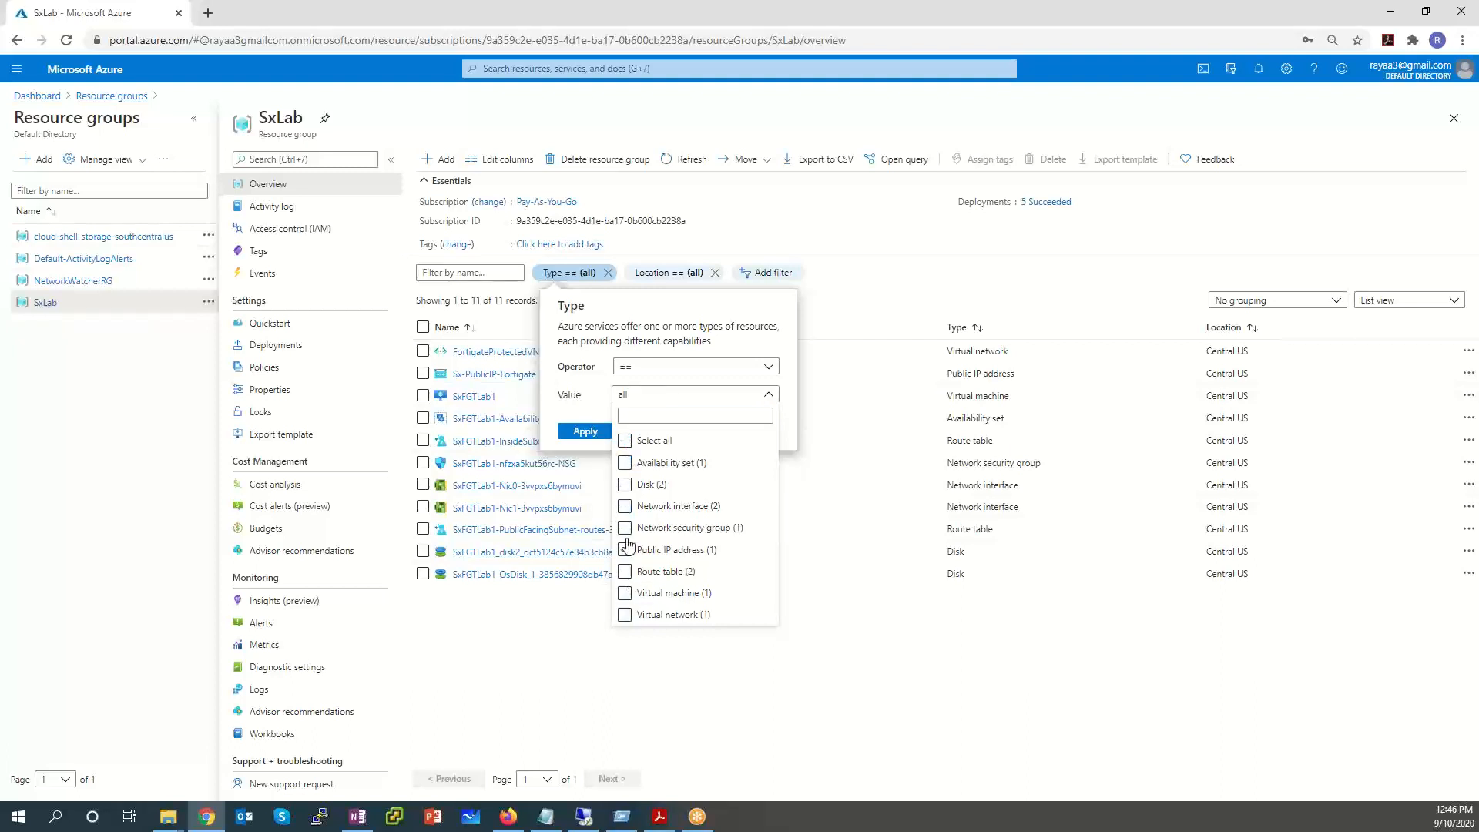
pyautogui.click(625, 571)
pyautogui.click(589, 379)
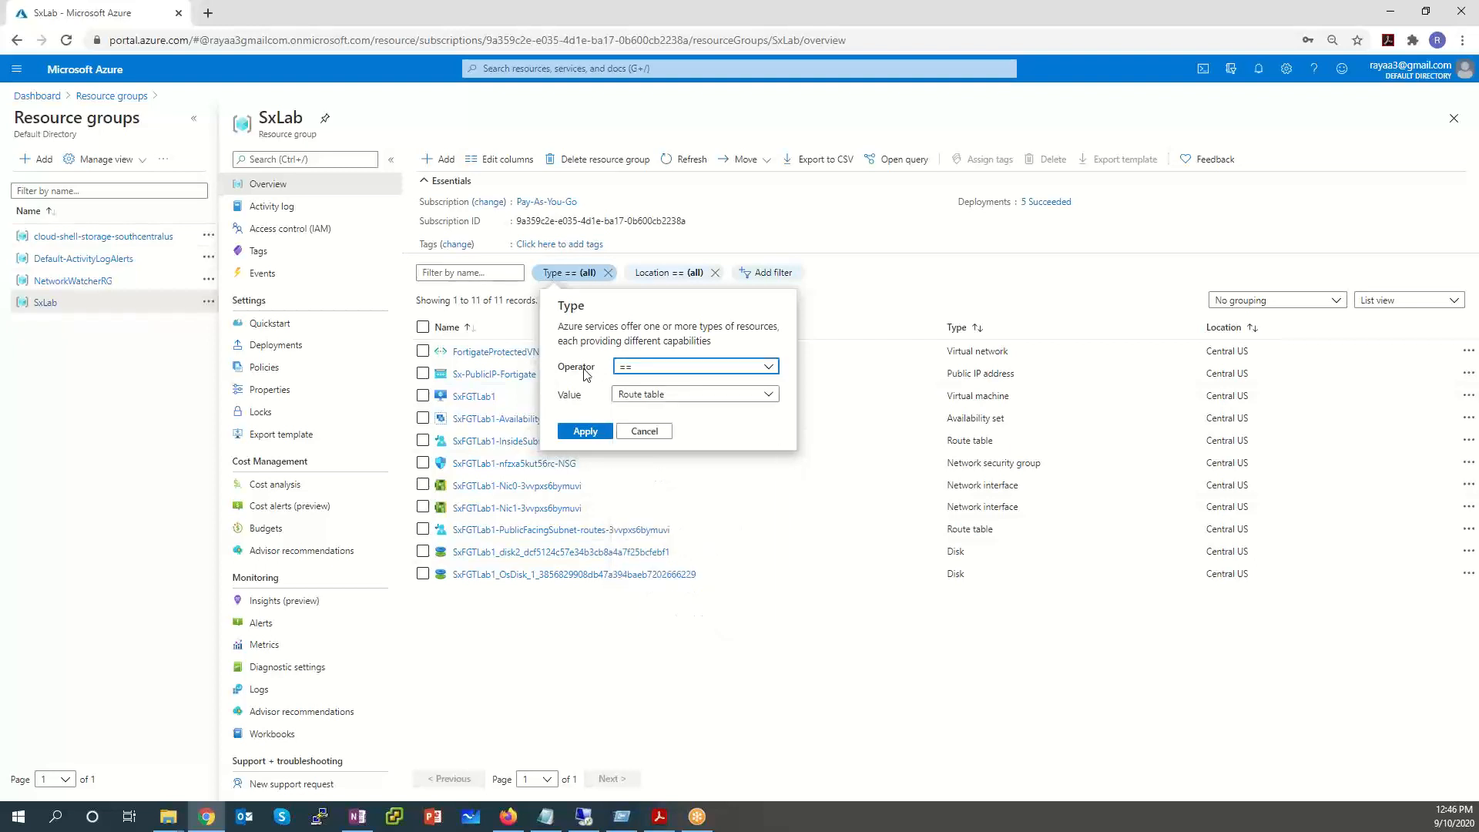
pyautogui.click(582, 433)
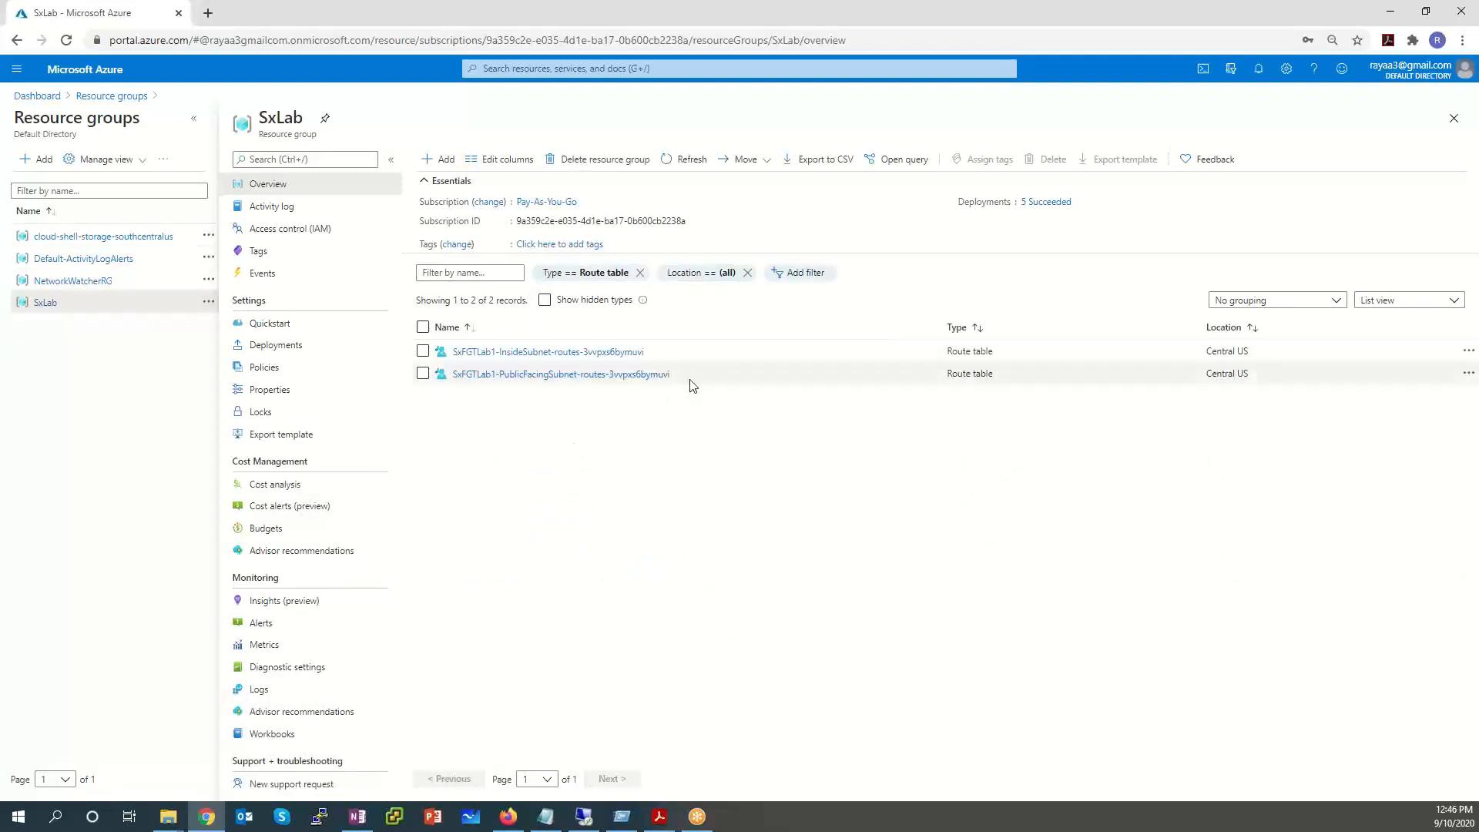
# Open the InsideSubnet route table and check the to-Internet route: 0.0.0.0/0 via 10.0.1.4.
pyautogui.click(568, 353)
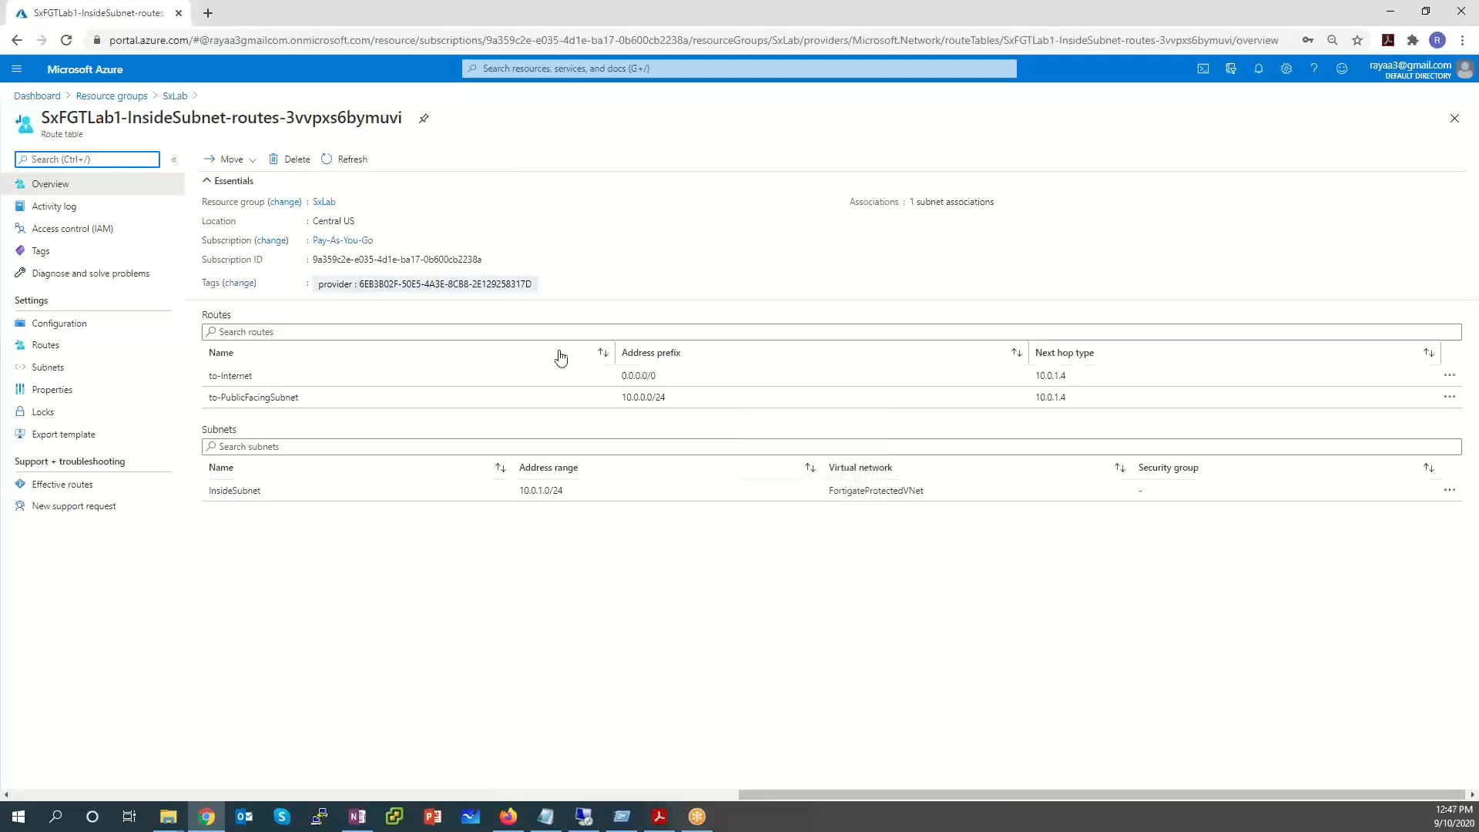
pyautogui.click(323, 385)
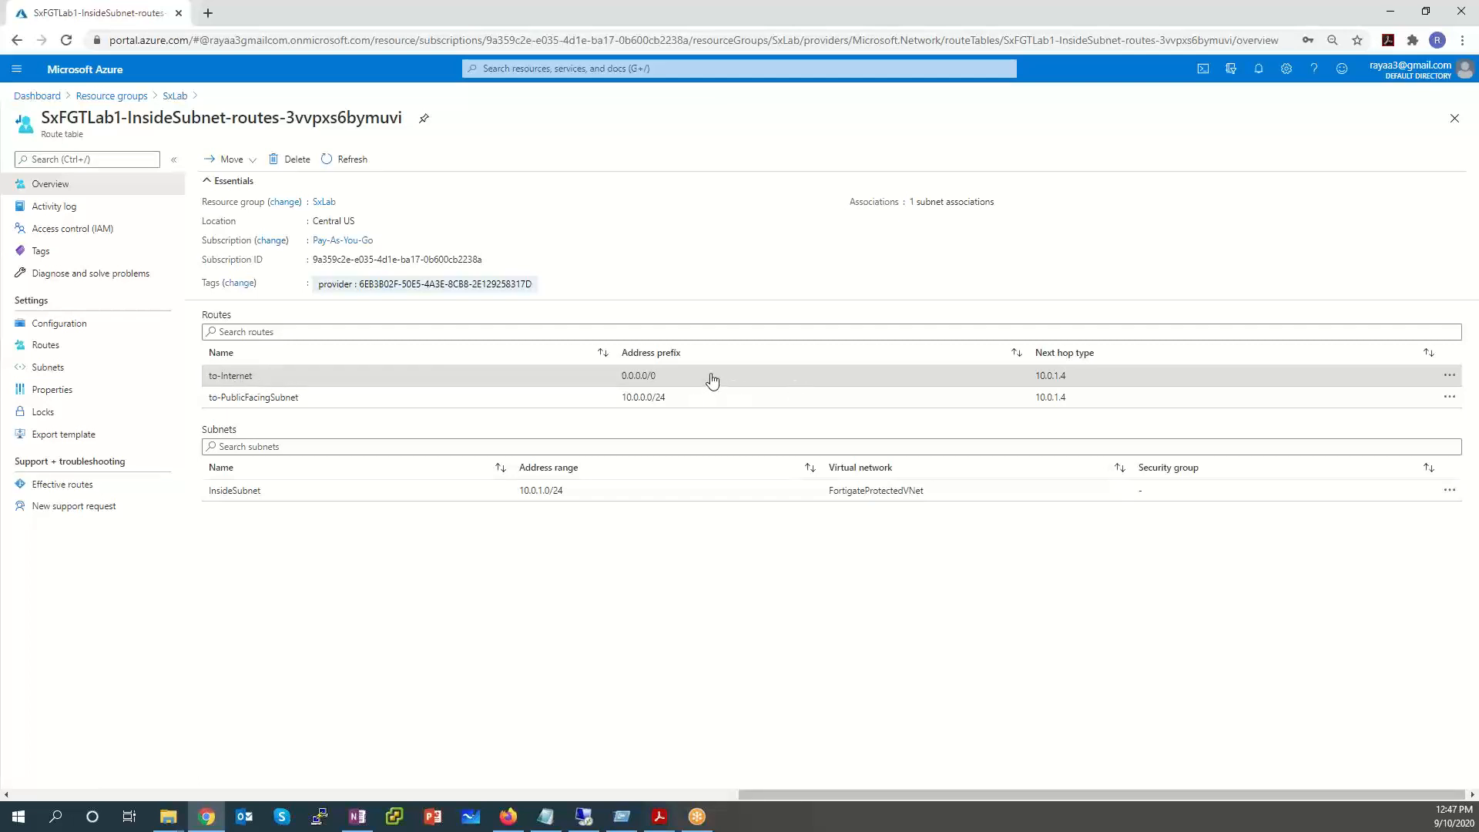
pyautogui.moveTo(710, 380); pyautogui.dragTo(588, 383)
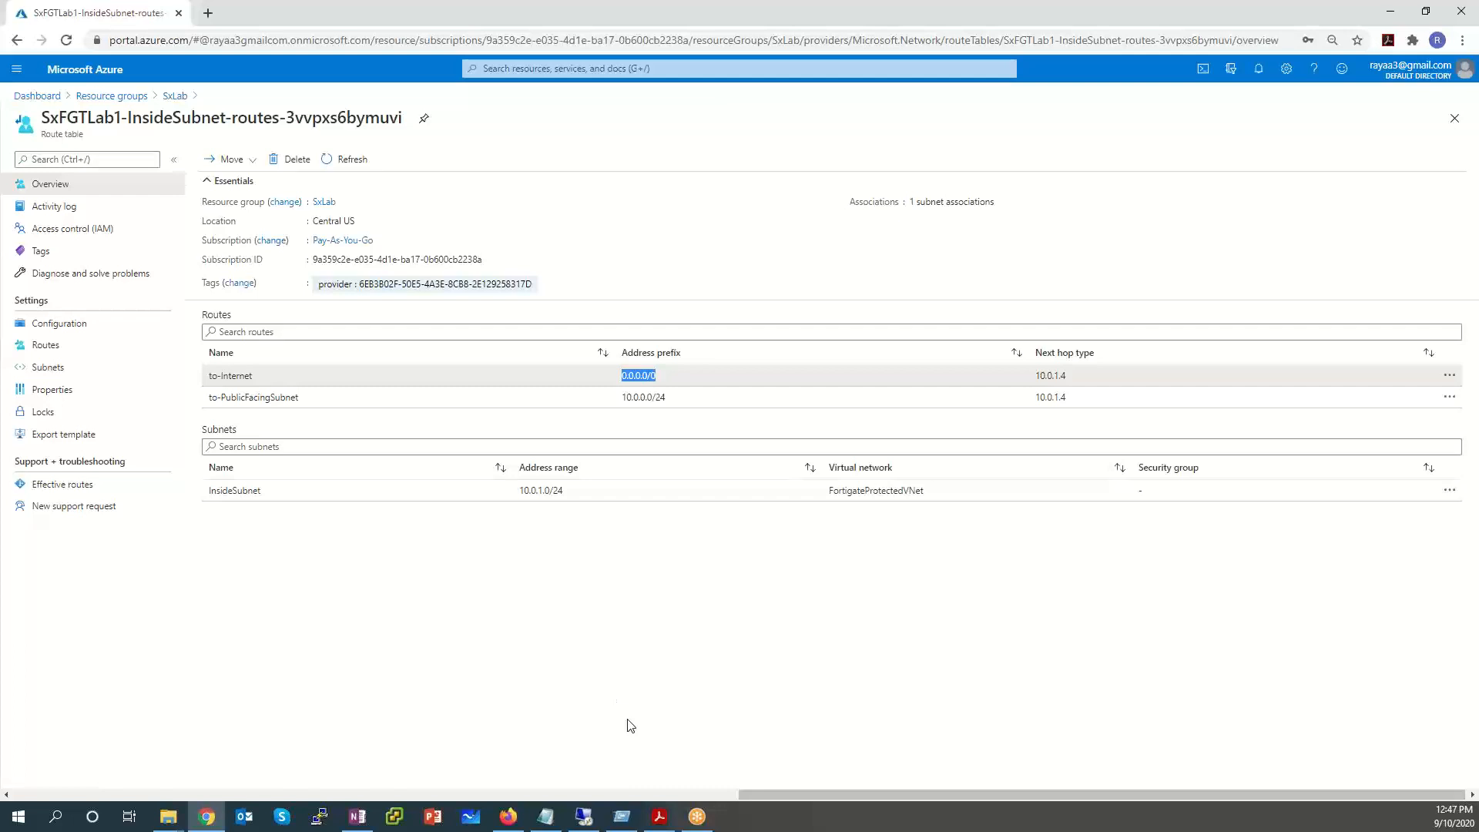
pyautogui.moveTo(1102, 378); pyautogui.dragTo(1028, 379)
# Check the to-PublicFacingSubnet route via 10.0.1.4, then open the associated InsideSubnet.
pyautogui.click(312, 408)
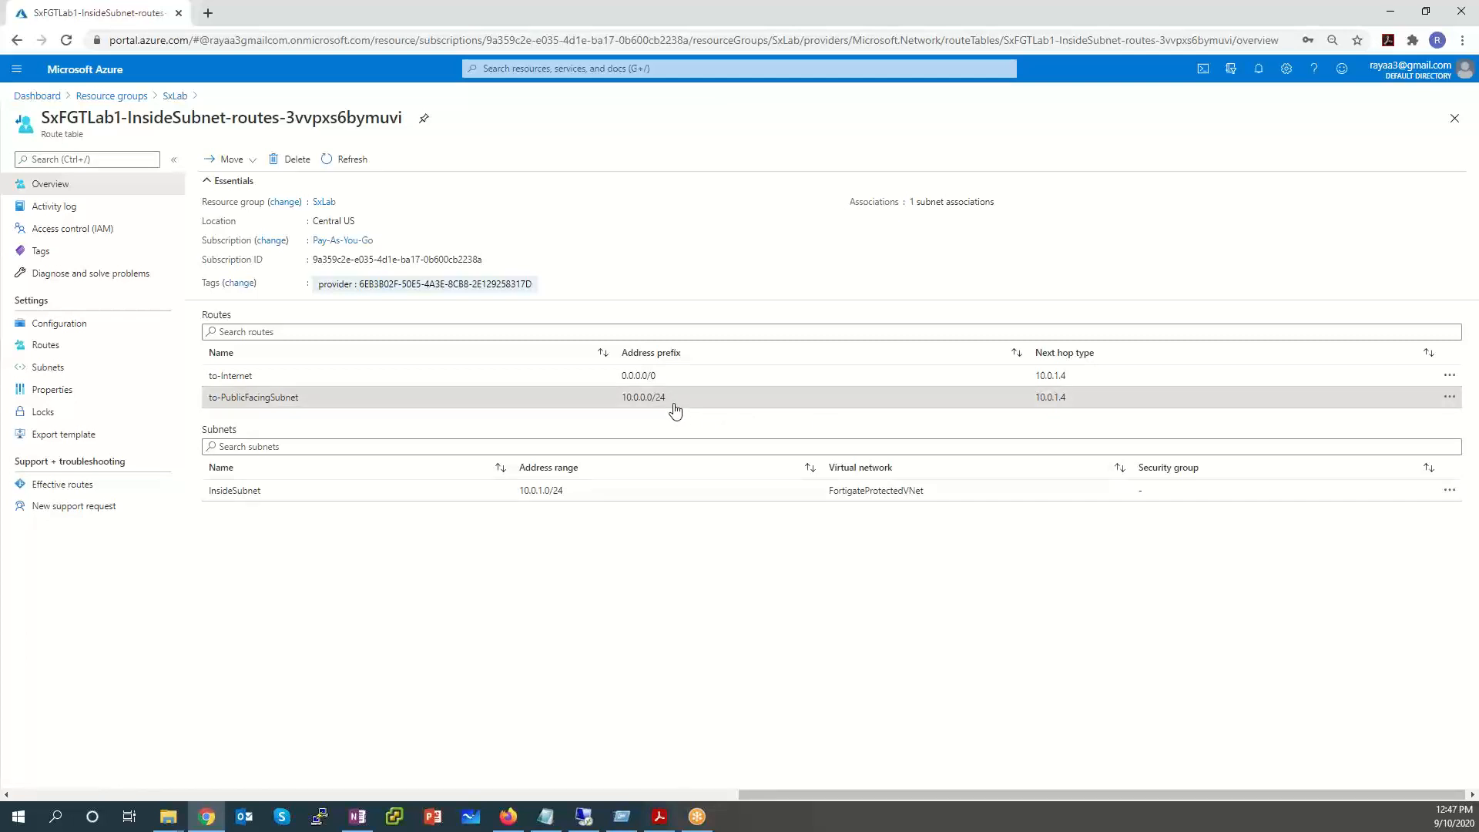
pyautogui.moveTo(1125, 398); pyautogui.dragTo(977, 401)
pyautogui.click(934, 411)
pyautogui.tripleClick(239, 400)
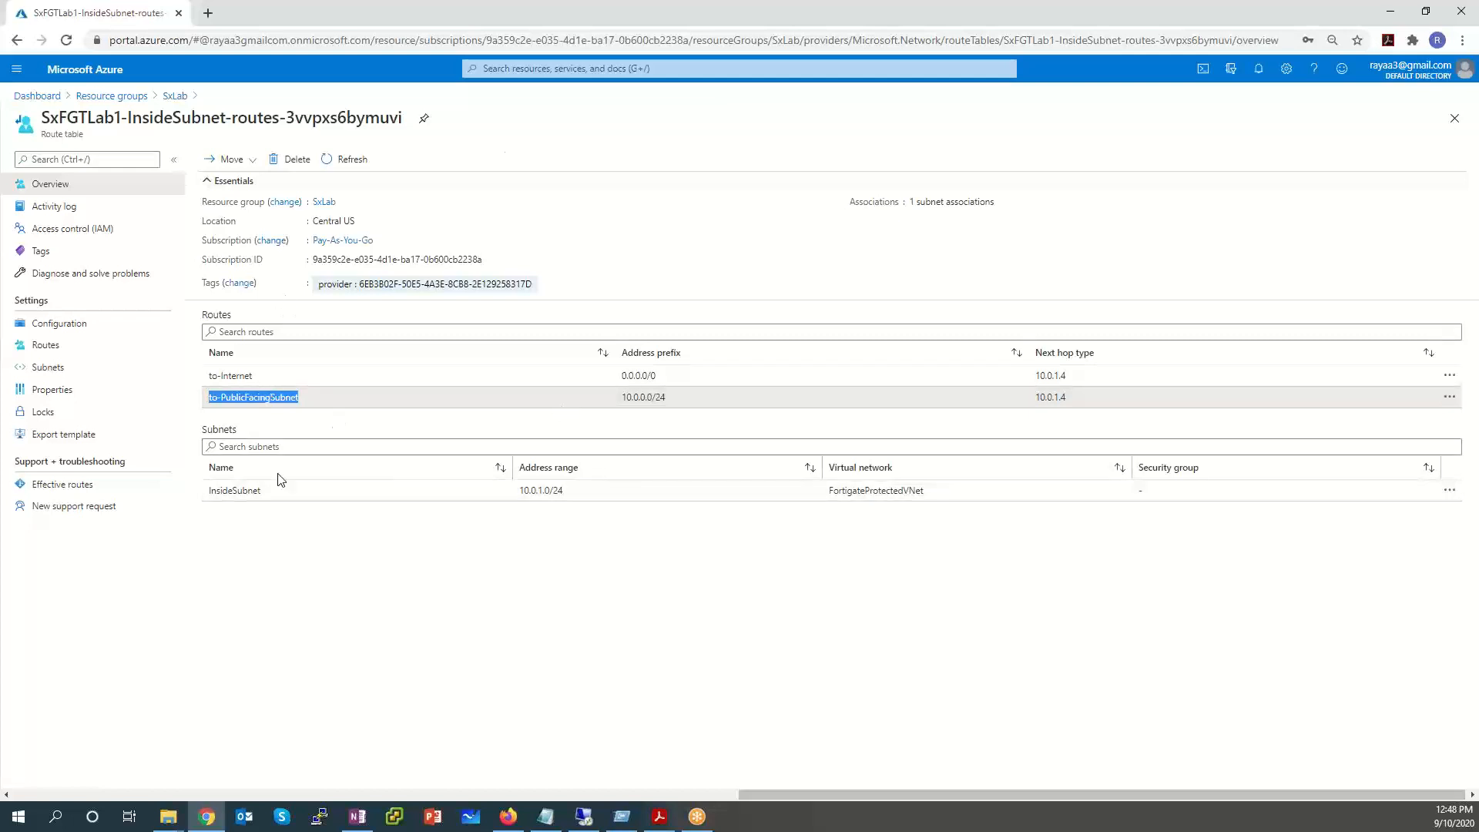
pyautogui.click(273, 493)
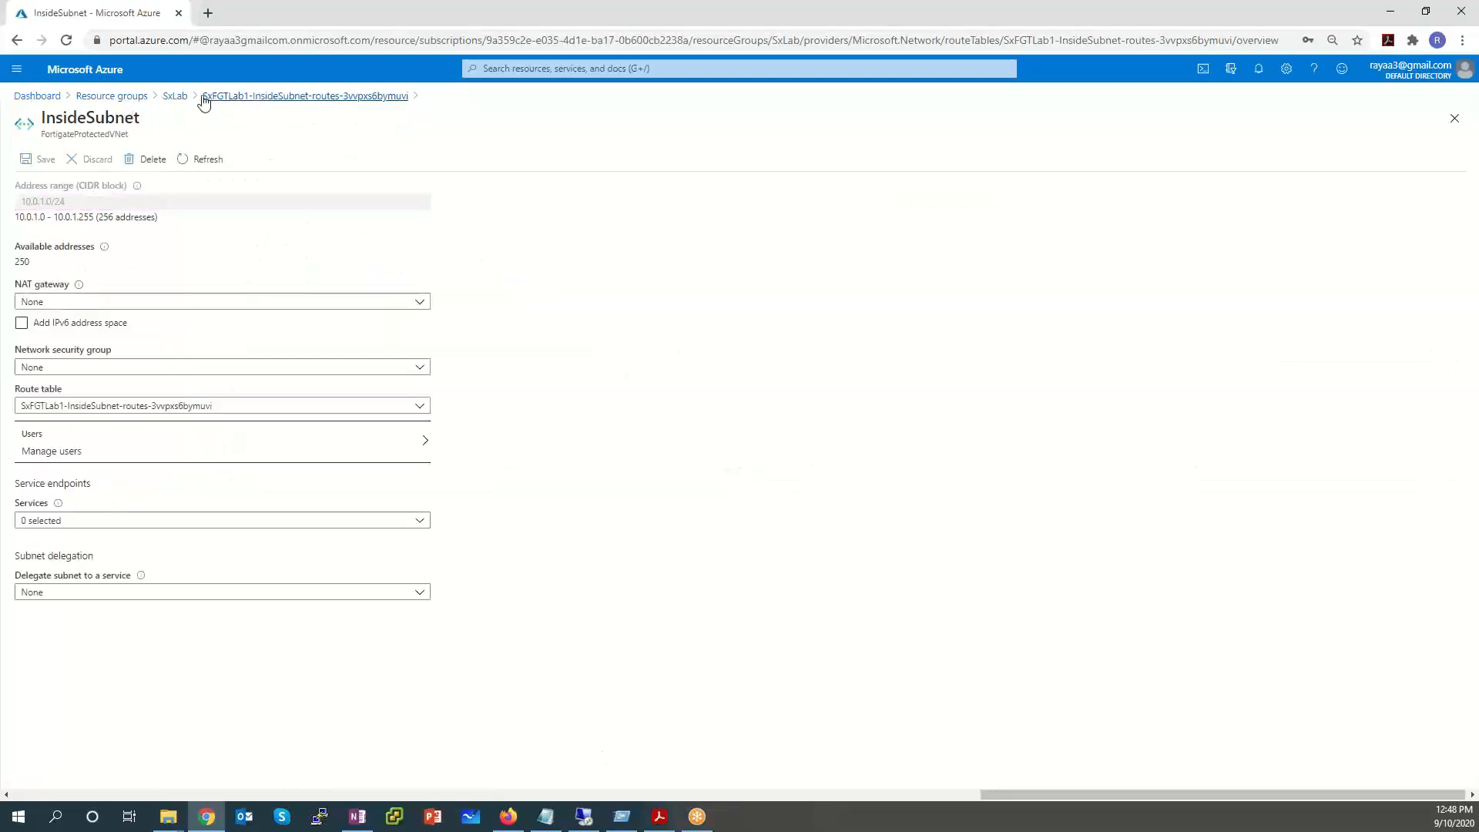
# Return to the InsideSubnet route table and show its Configuration and Routes pages.
pyautogui.click(281, 99)
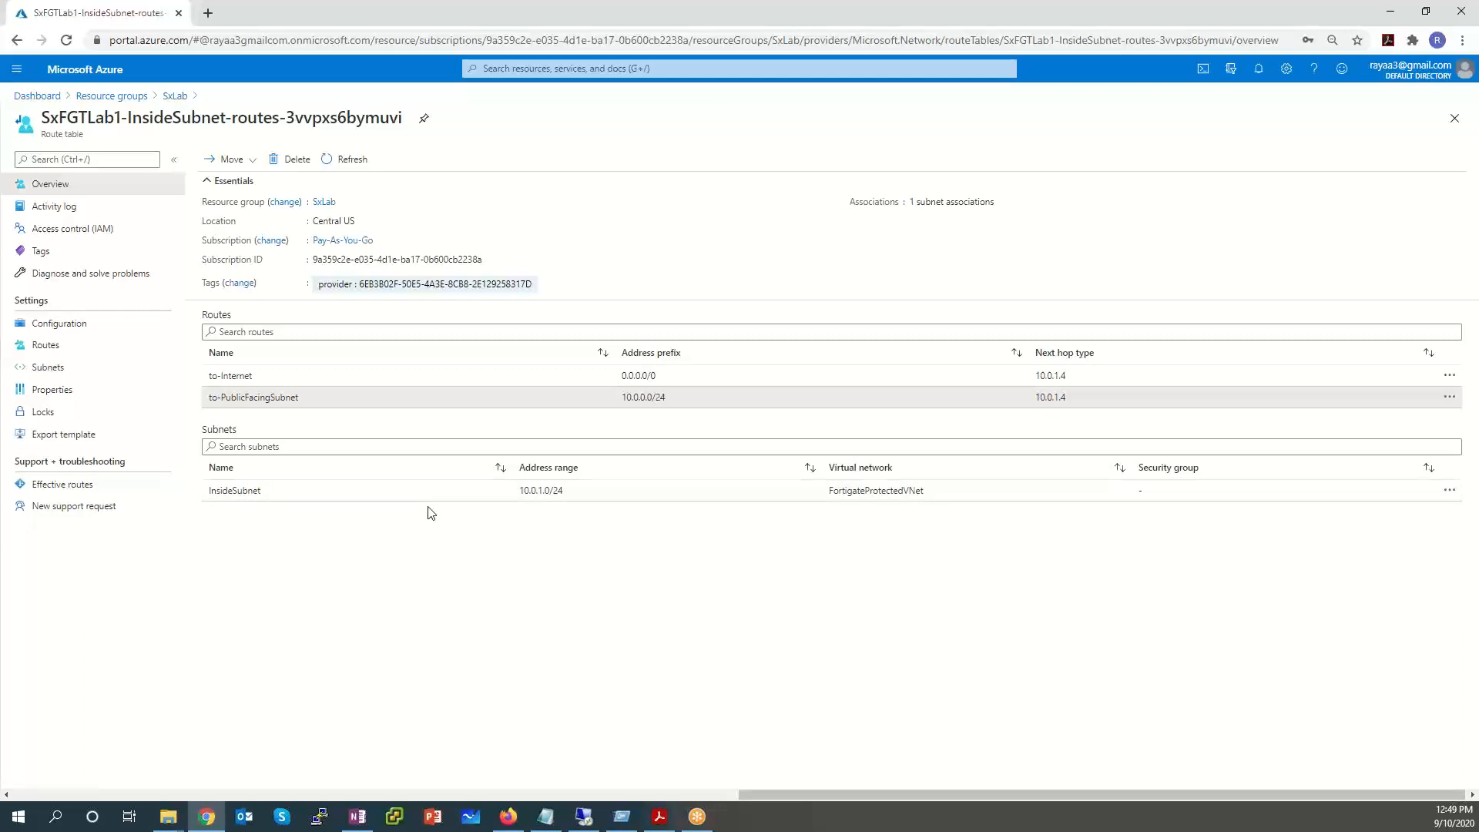
pyautogui.click(54, 327)
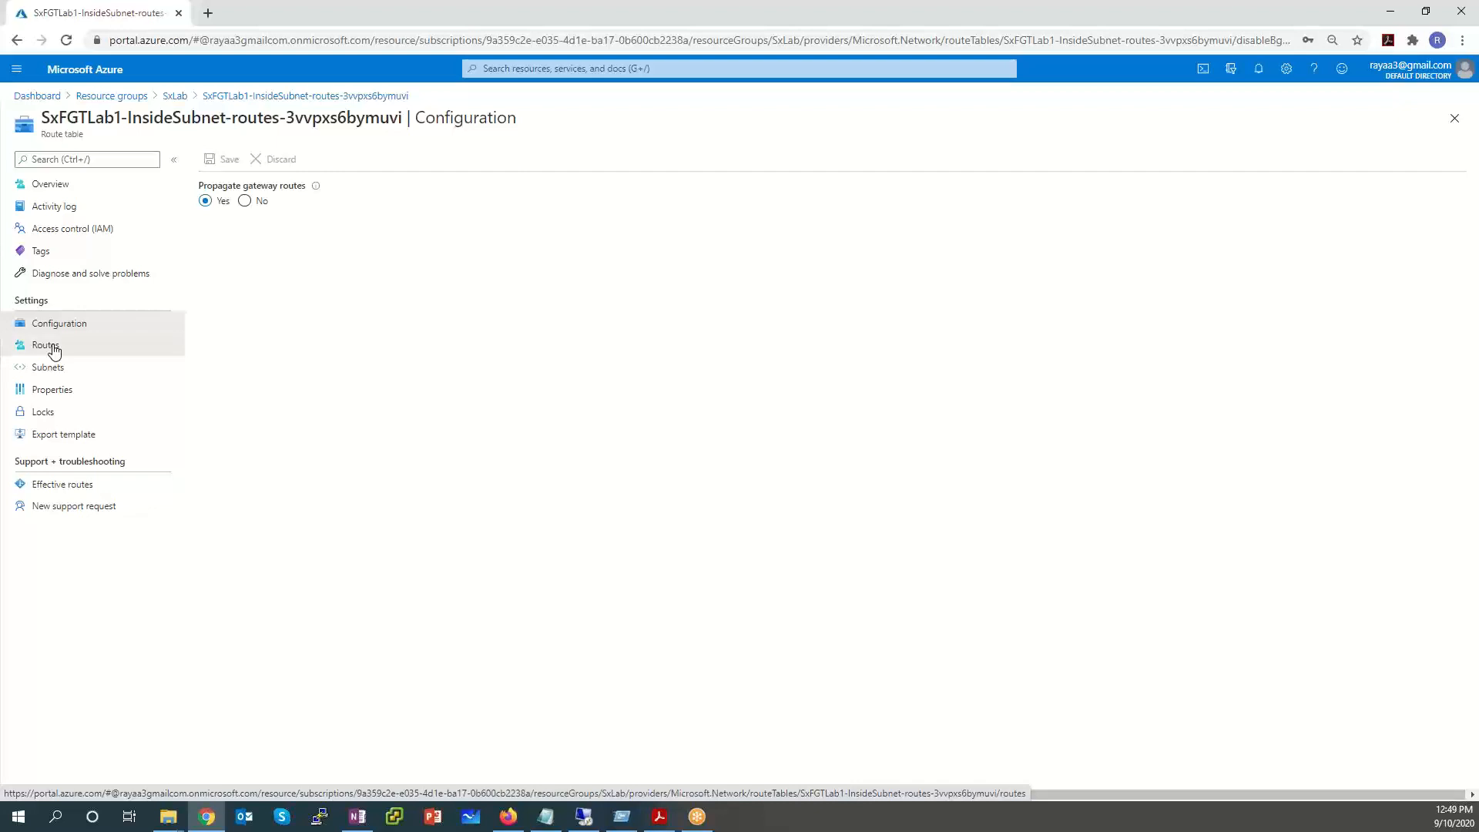
pyautogui.click(53, 347)
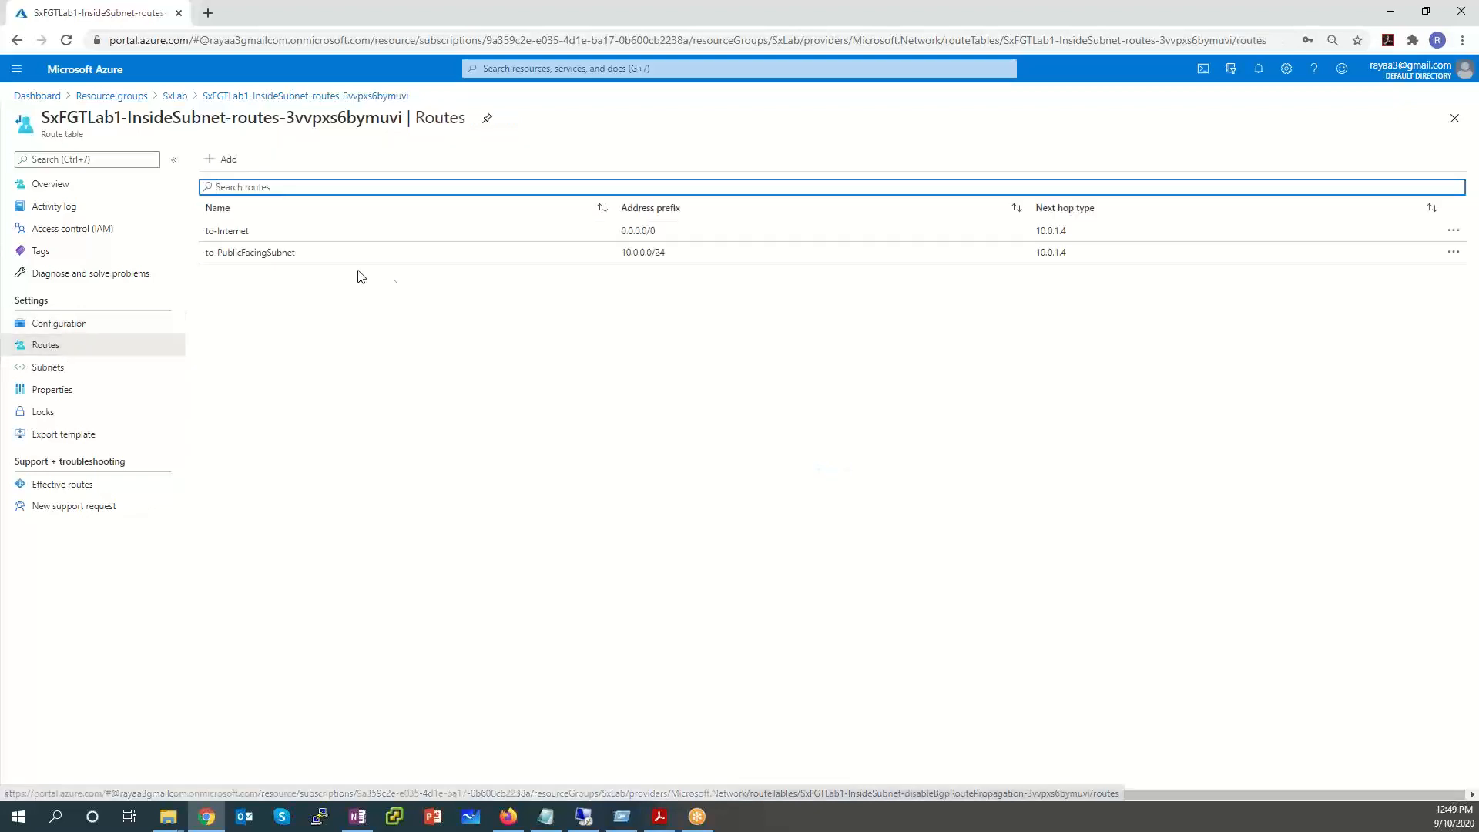
# Start a new route named 'to vpn on prem' with address prefix 192.168.1.0/24.
pyautogui.click(232, 156)
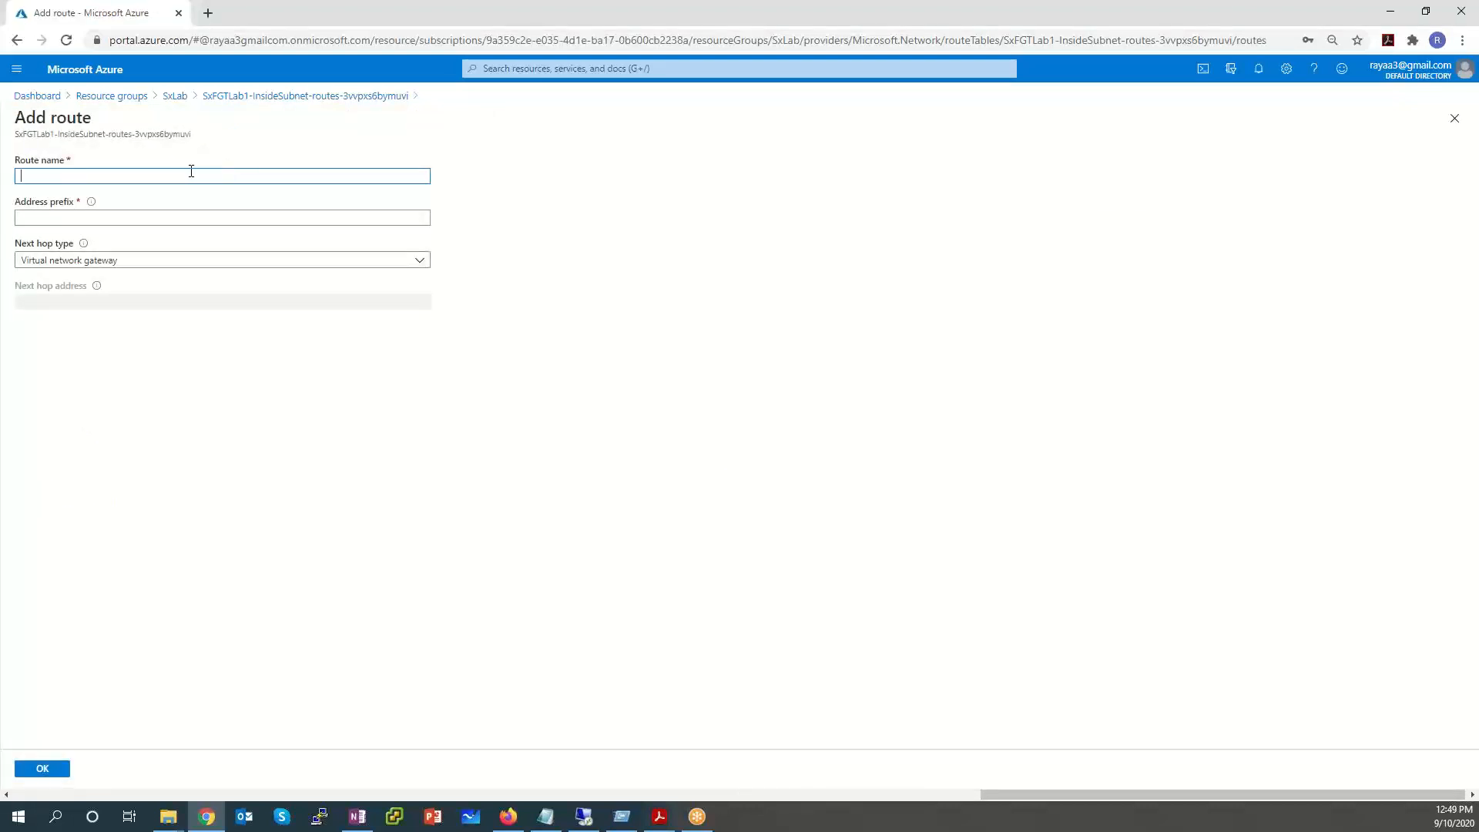
pyautogui.write('to IP')
pyautogui.write('s')
pyautogui.write('vpn on prem')
pyautogui.click(140, 211)
pyautogui.write('1')
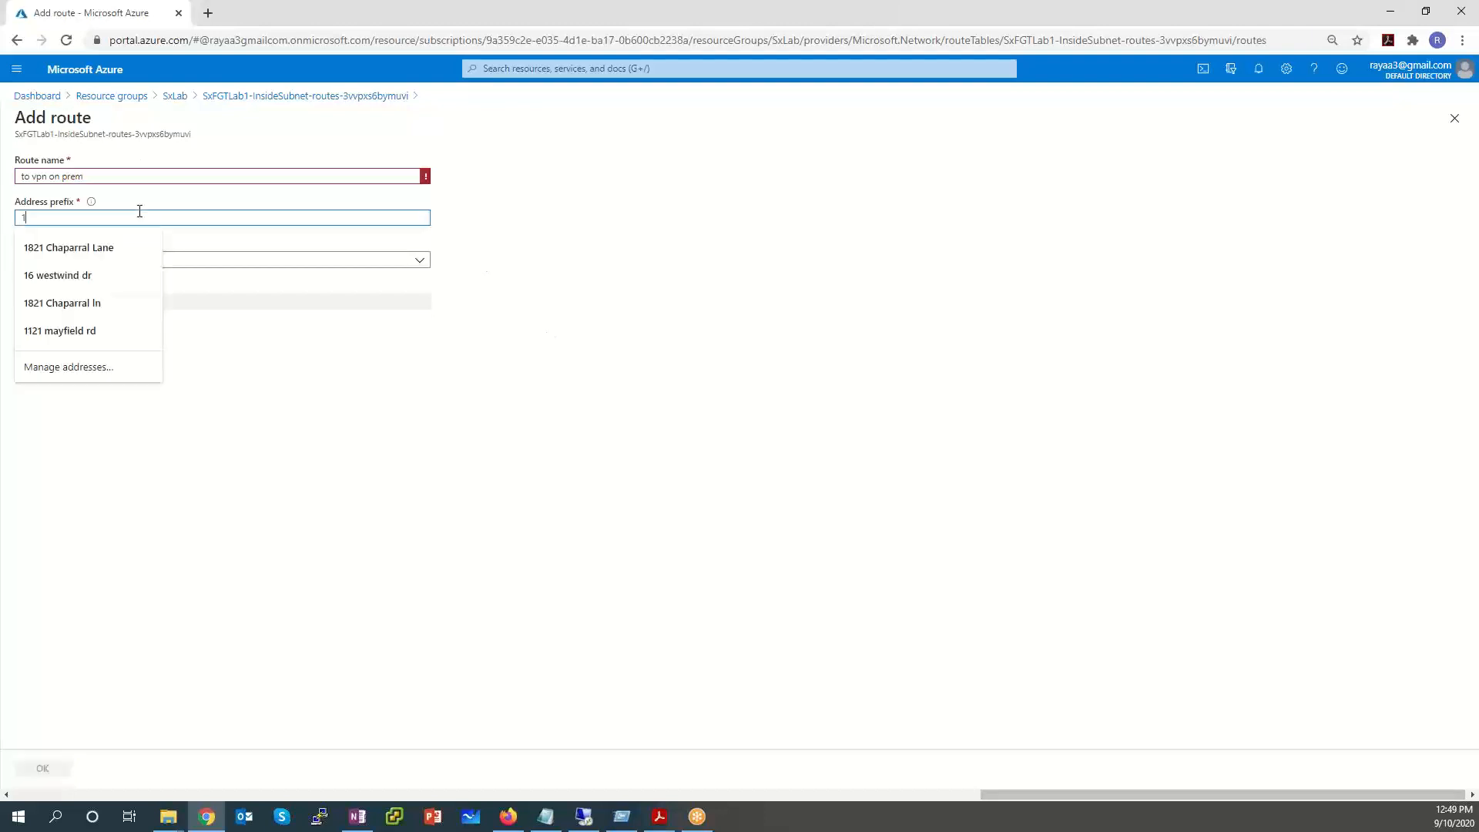
pyautogui.write('92.168.1.0/24')
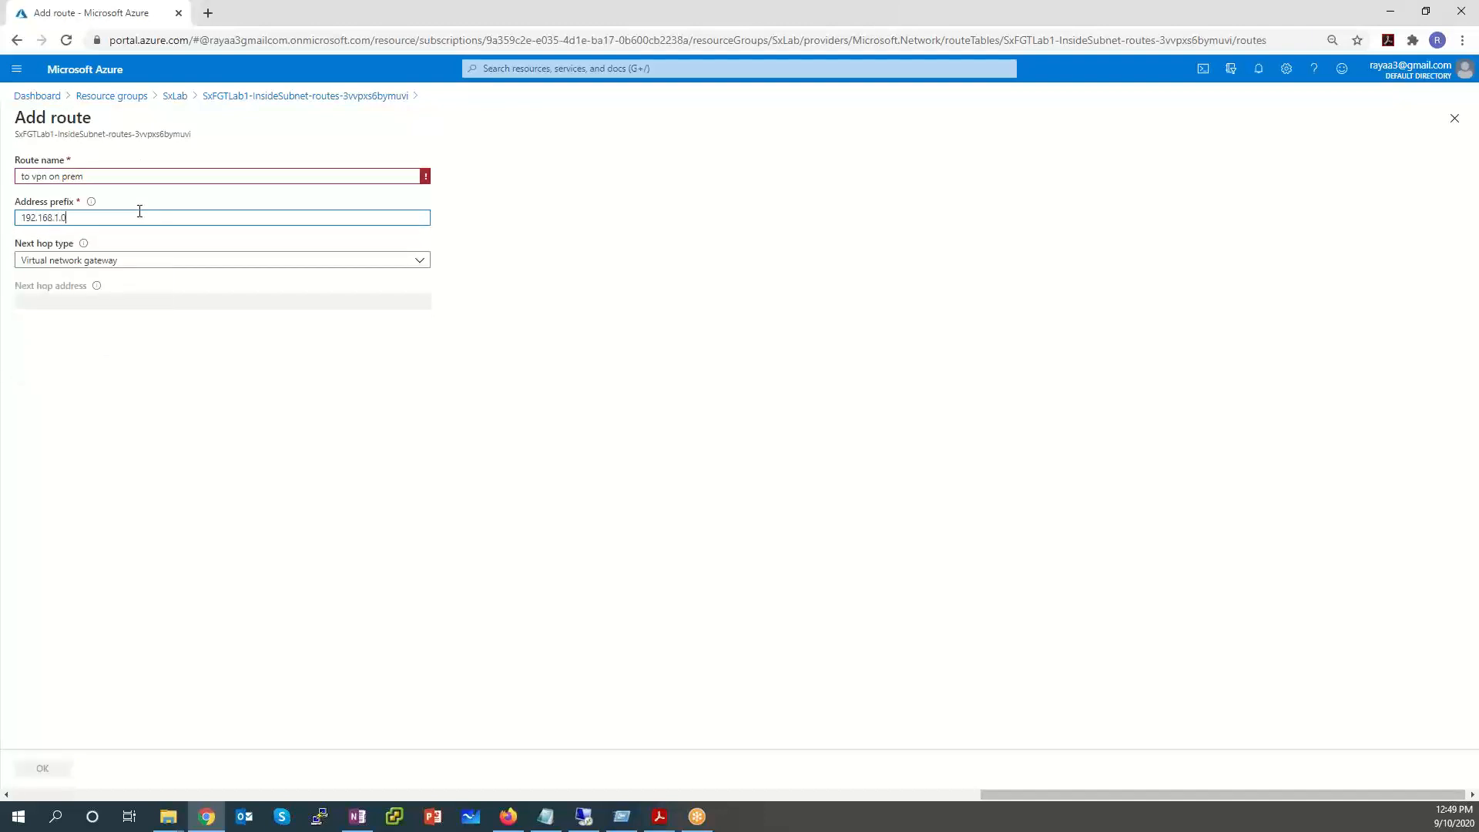
# Set the route's next hop to Virtual appliance at 10.0.1.4.
pyautogui.click(142, 264)
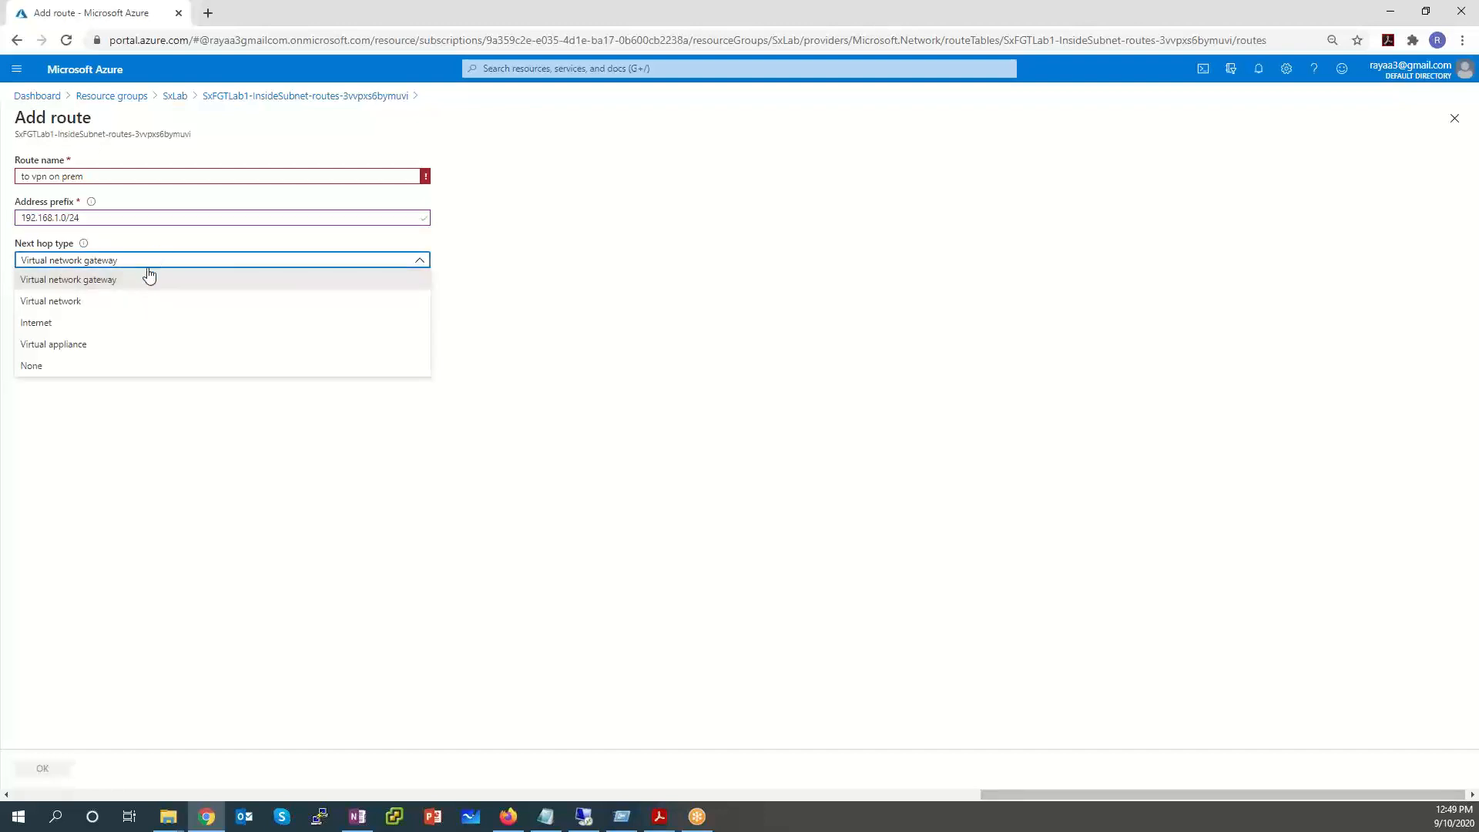
pyautogui.click(108, 349)
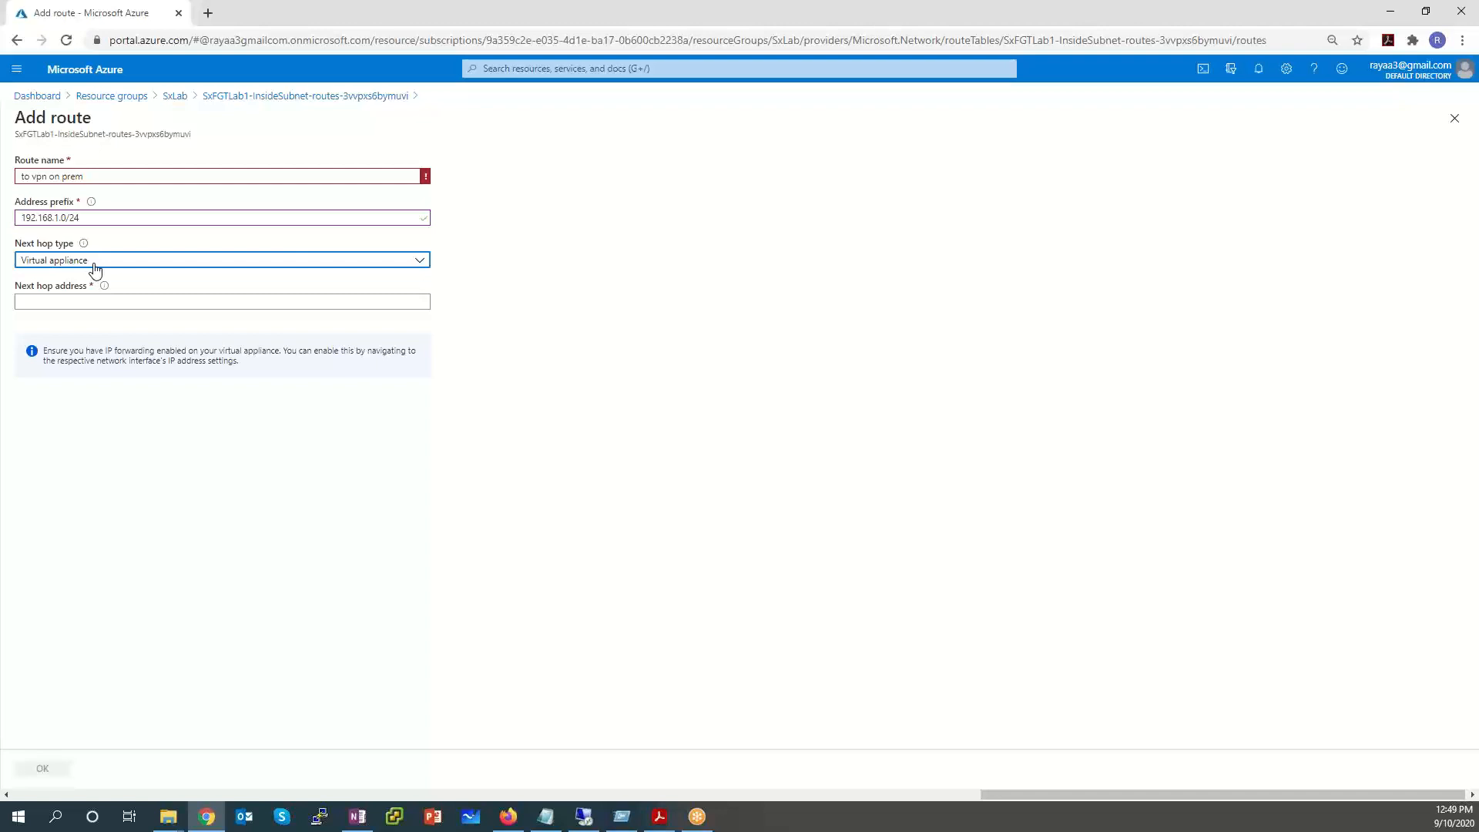
pyautogui.click(62, 302)
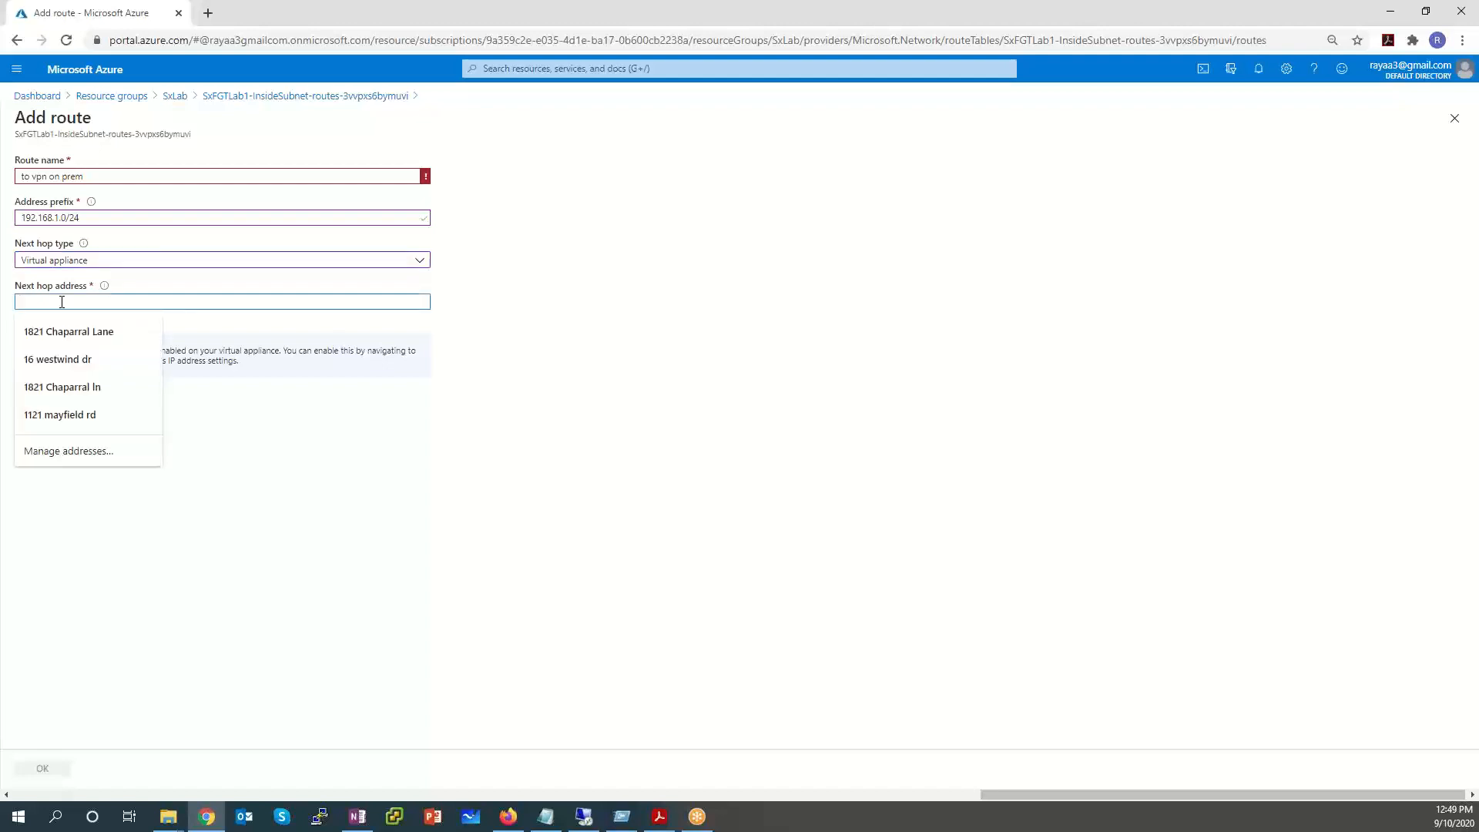
pyautogui.write('170.0')
pyautogui.press('BackSpace')
pyautogui.write('0')
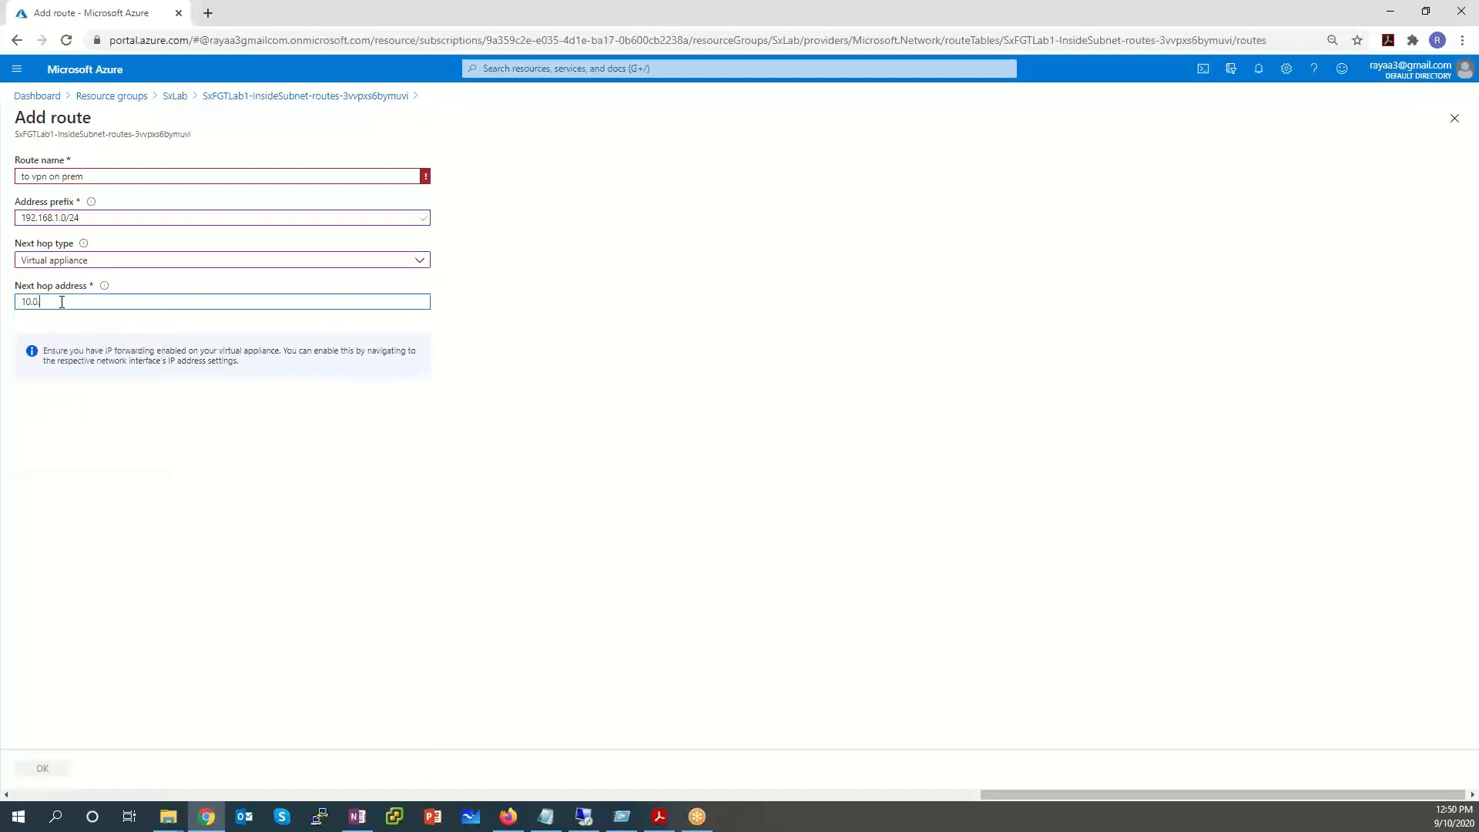
pyautogui.write('.1.4')
pyautogui.click(444, 480)
pyautogui.click(98, 301)
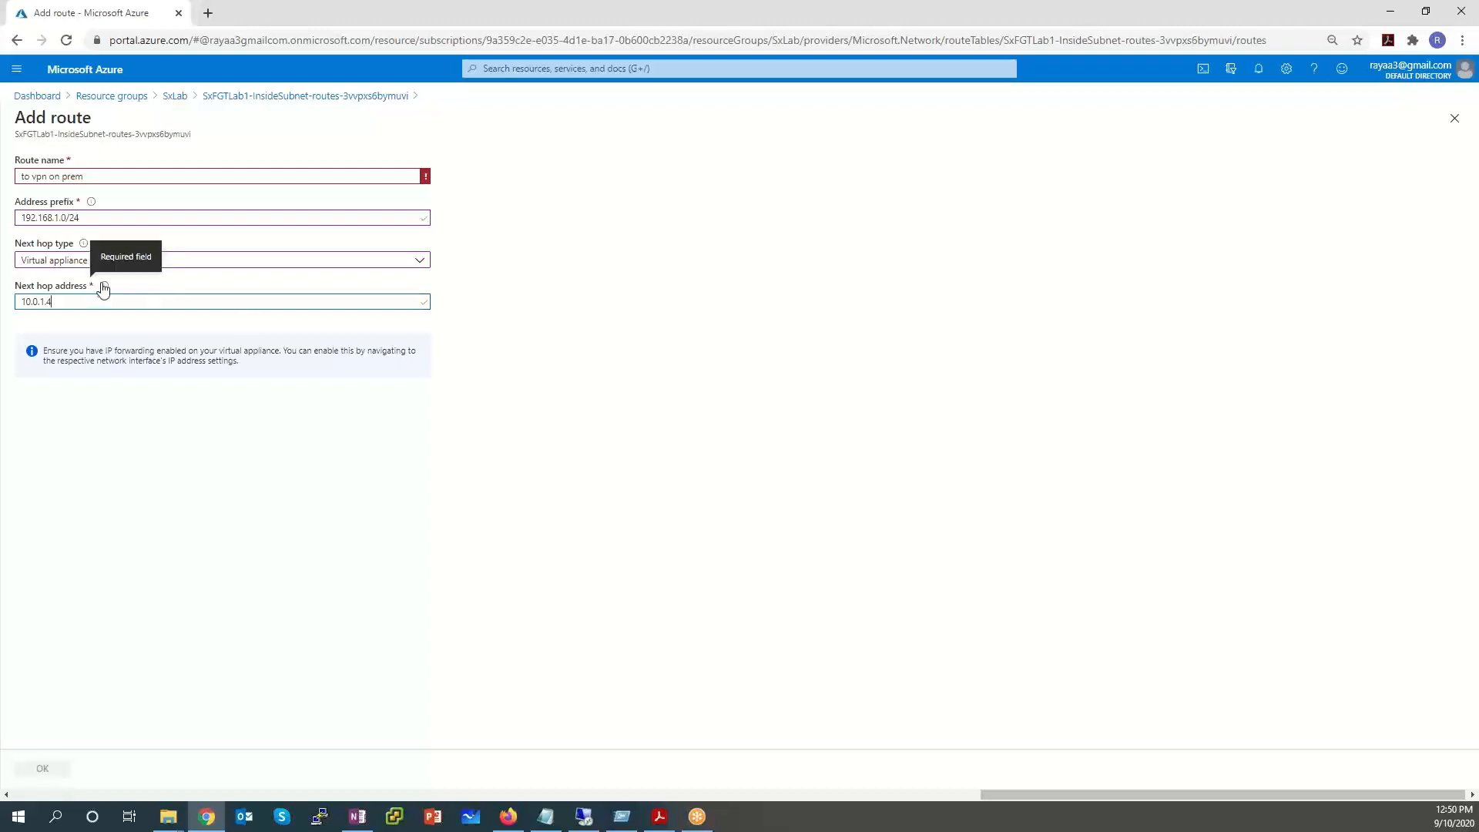
pyautogui.moveTo(104, 290)
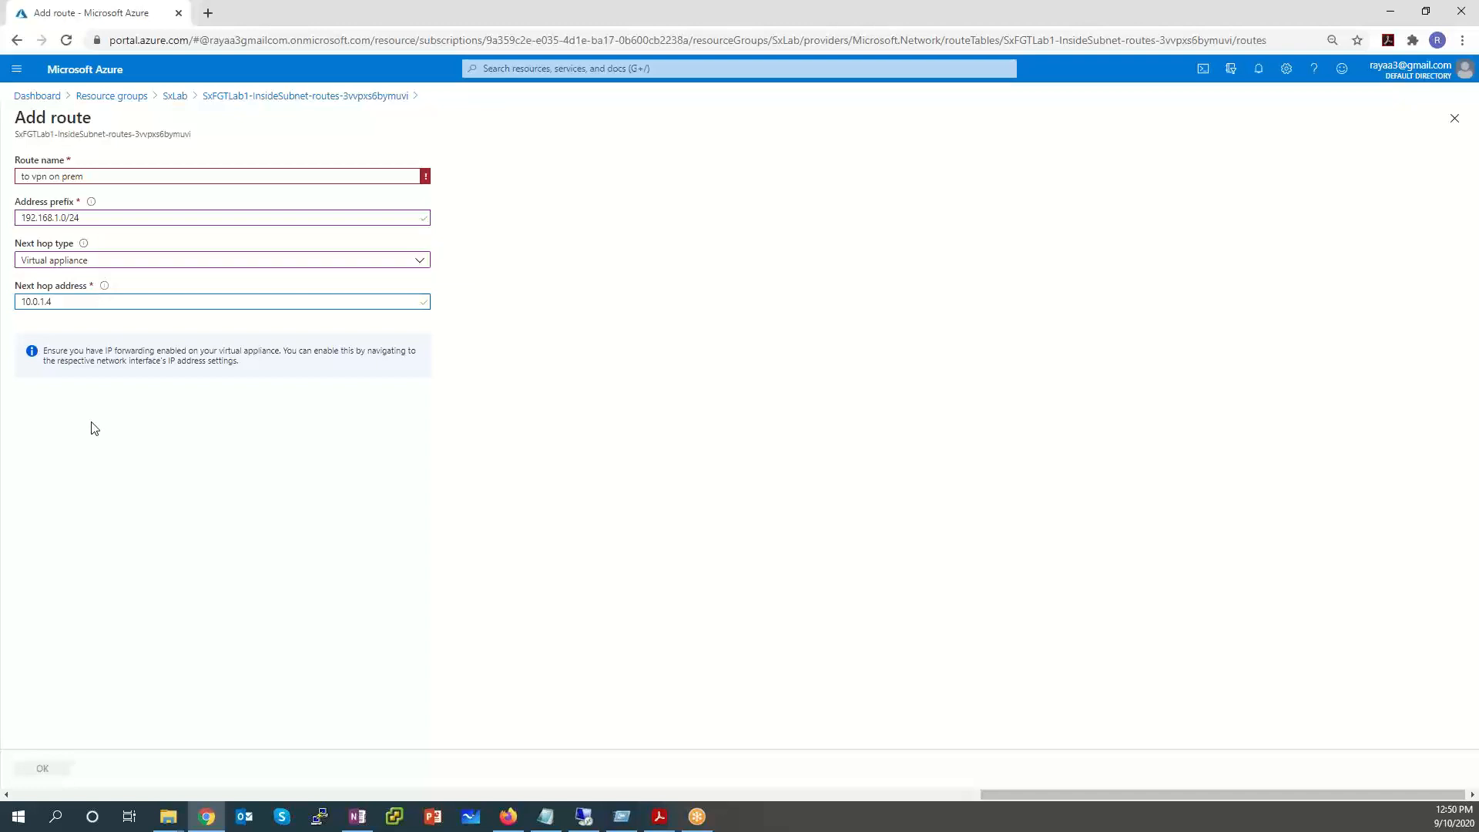
# After the invalid name is rejected, rename the route to-vpn-route and save it.
pyautogui.click(45, 770)
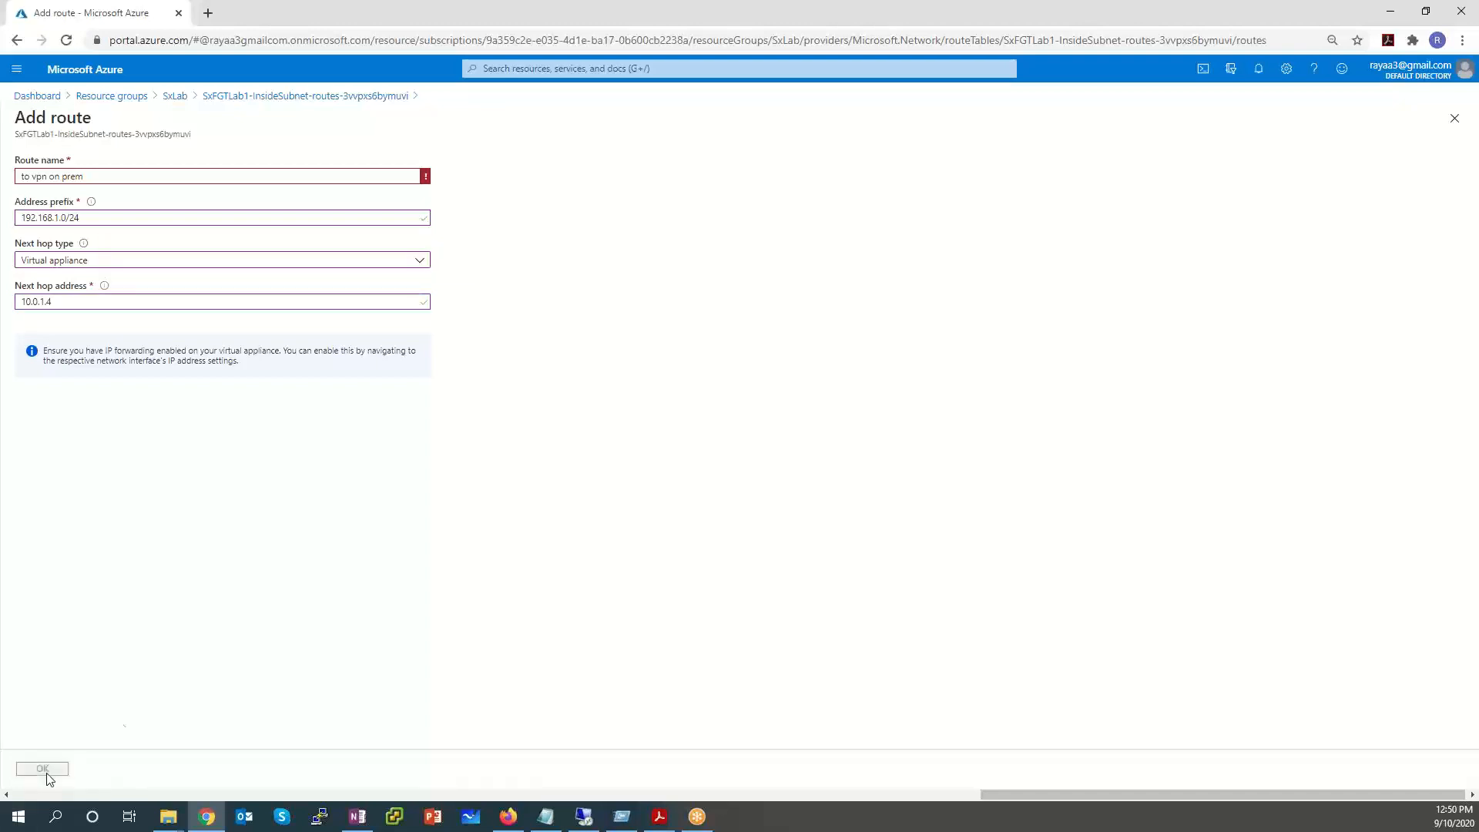
pyautogui.tripleClick(154, 173)
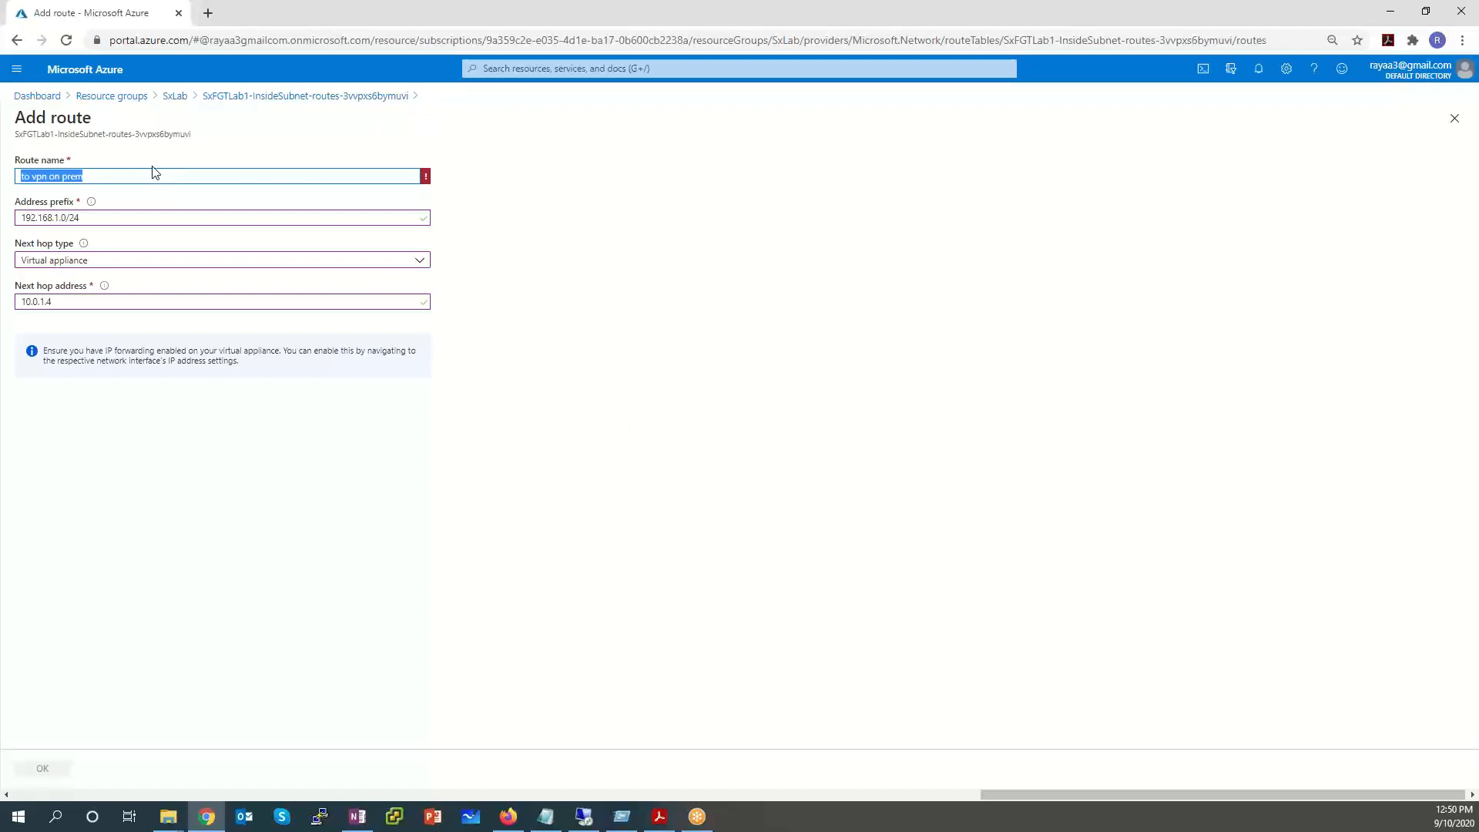
pyautogui.write('to-route')
pyautogui.press('BackSpace')
pyautogui.press('BackSpace')
pyautogui.press('BackSpace')
pyautogui.press('BackSpace')
pyautogui.write('vpn-route')
pyautogui.click(135, 217)
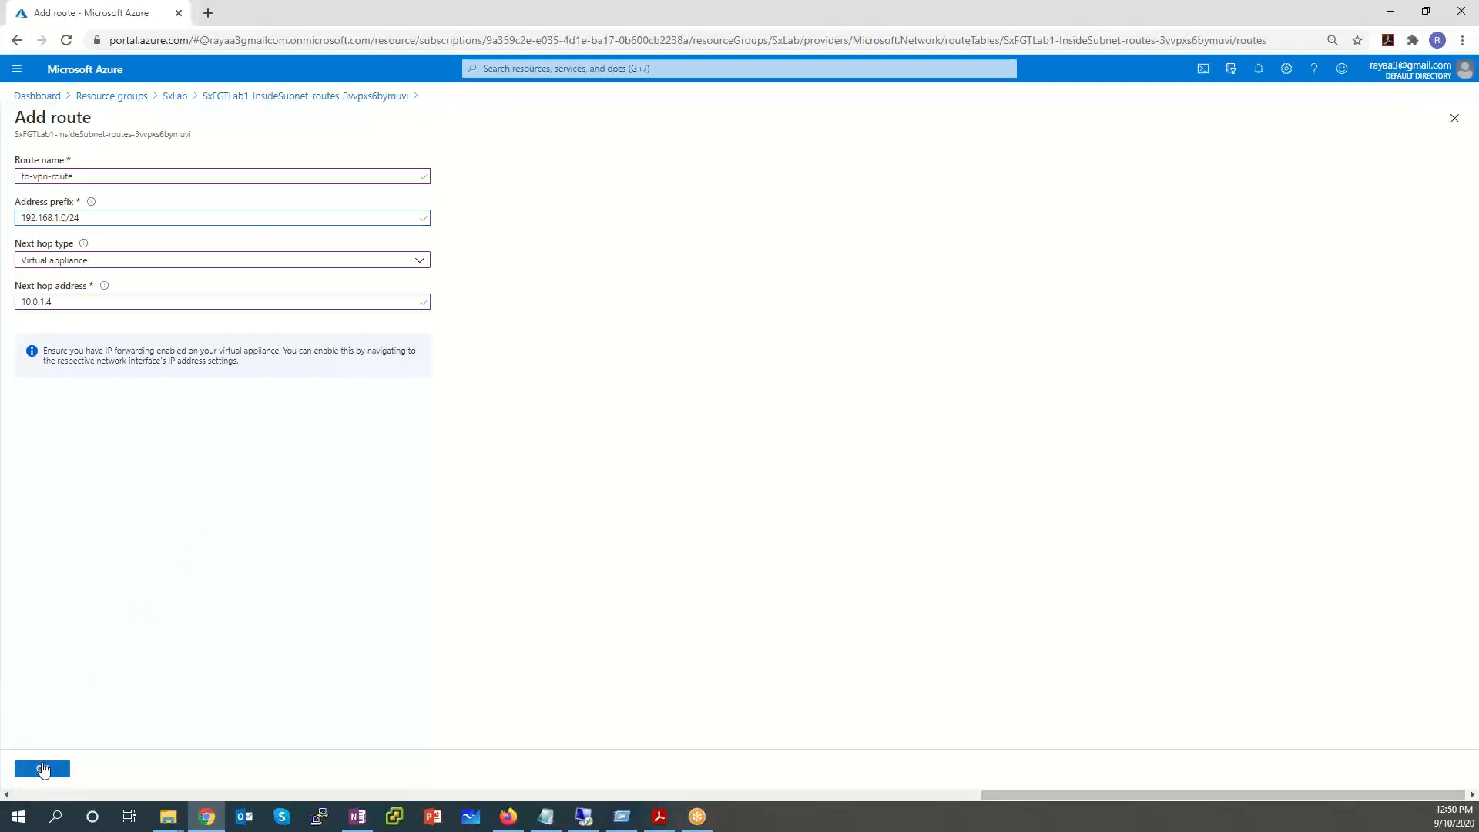
pyautogui.click(42, 769)
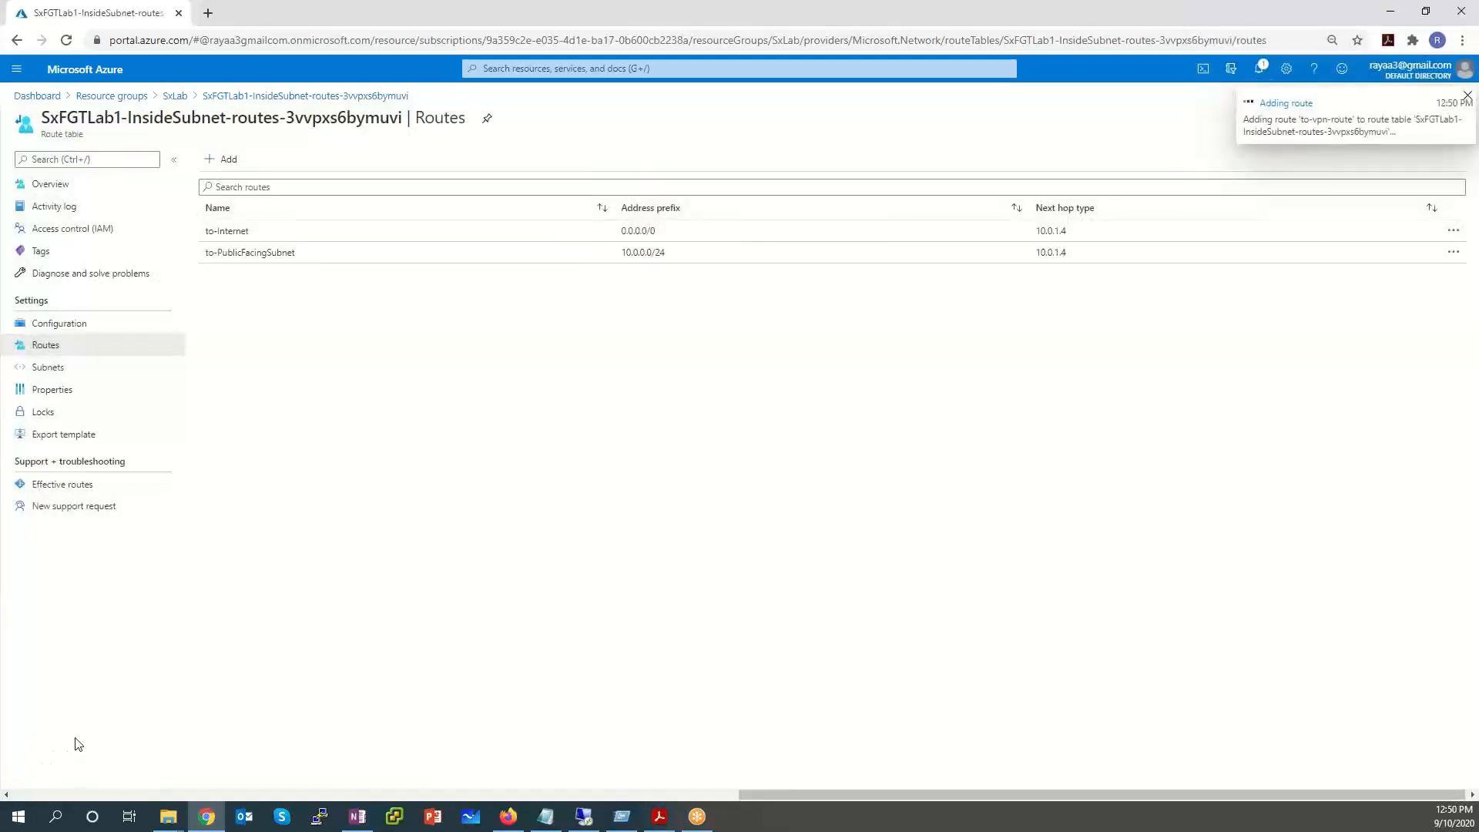
# Check the deployment notification and refresh Routes to show to-vpn-route, 192.168.1.0/24 via 10.0.1.4.
pyautogui.click(1260, 71)
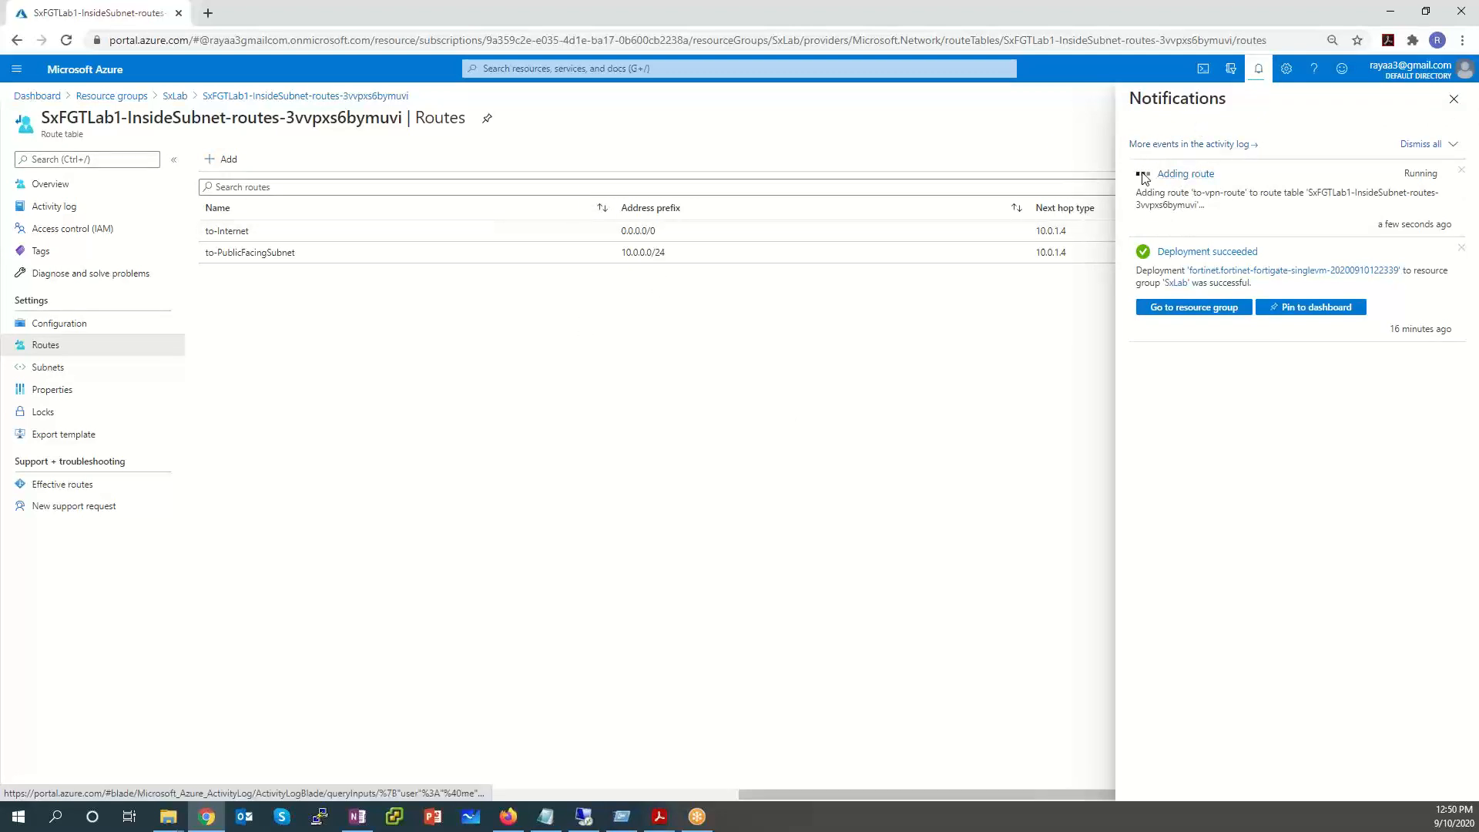
pyautogui.click(97, 346)
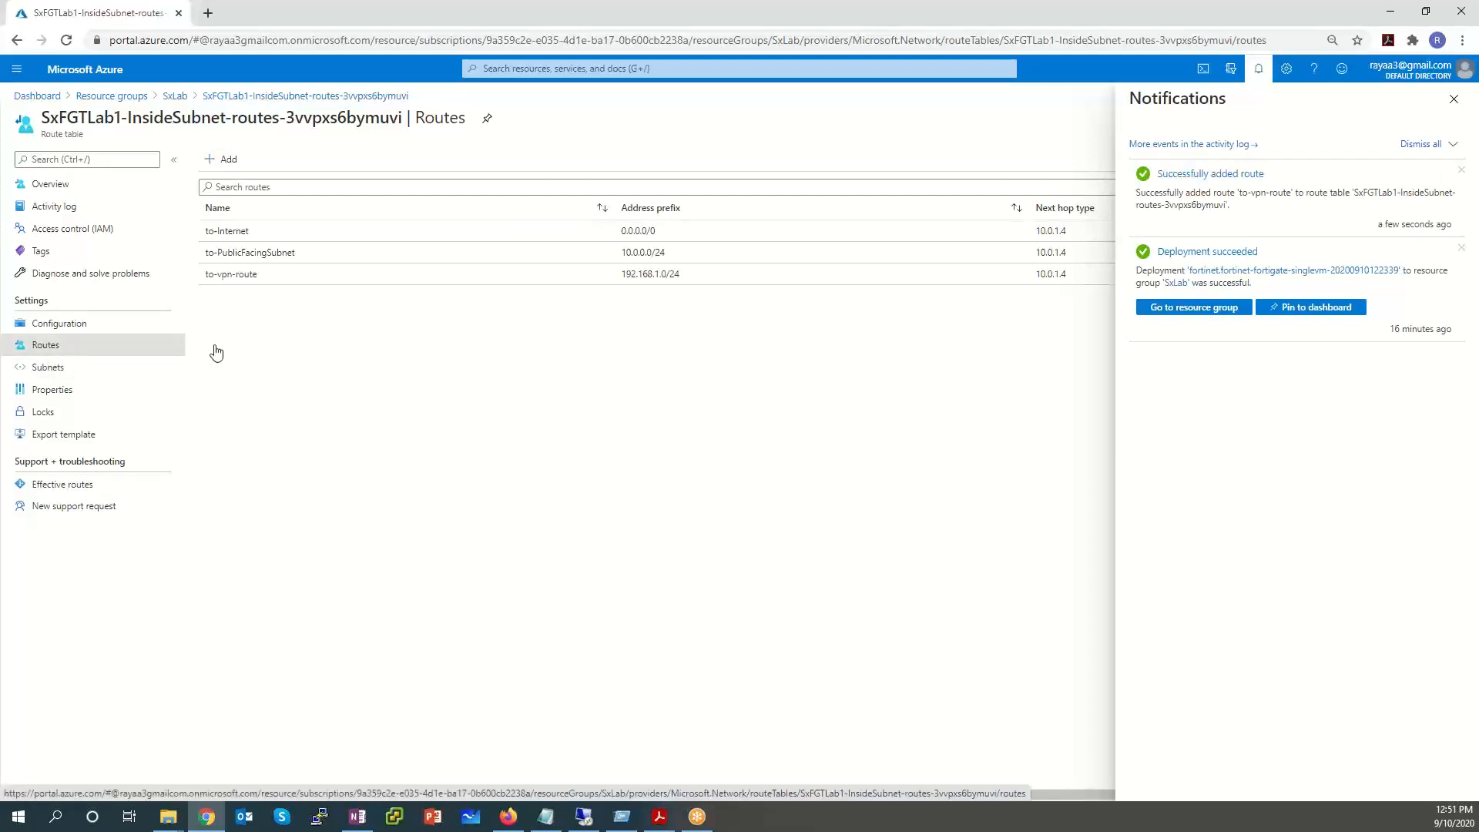
pyautogui.click(1454, 99)
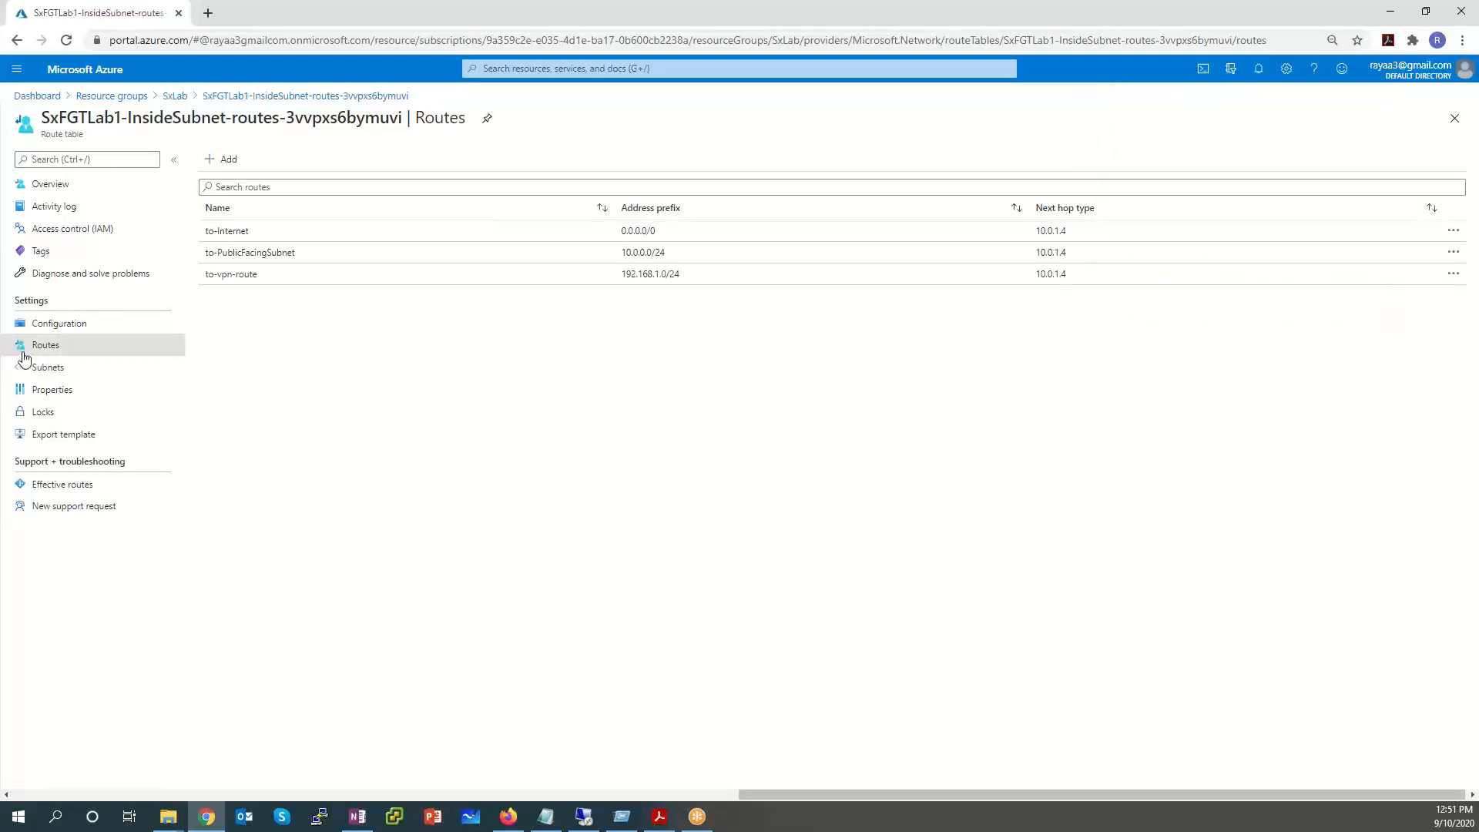
pyautogui.moveTo(257, 274); pyautogui.dragTo(223, 284)
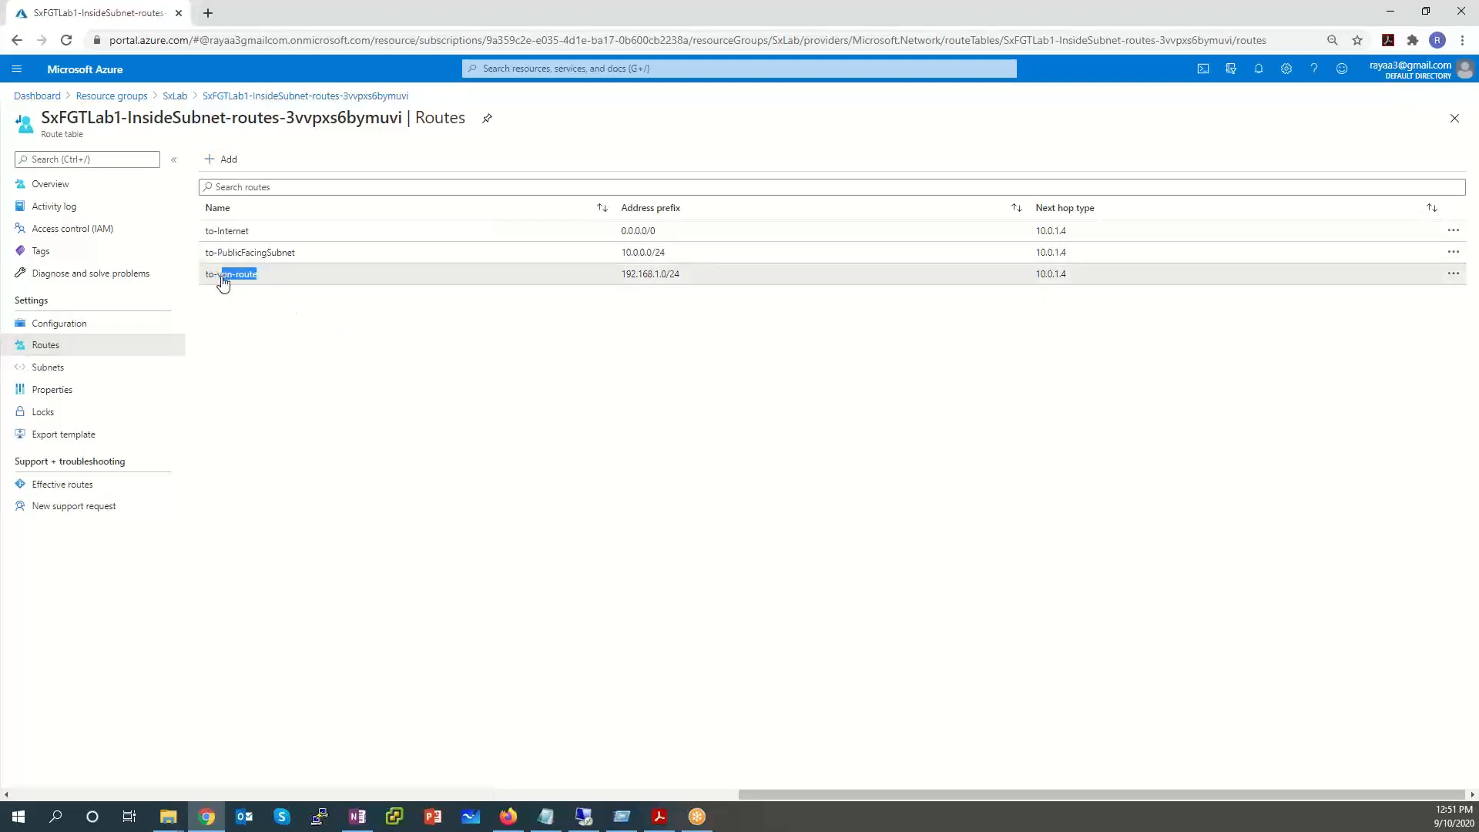
pyautogui.click(340, 291)
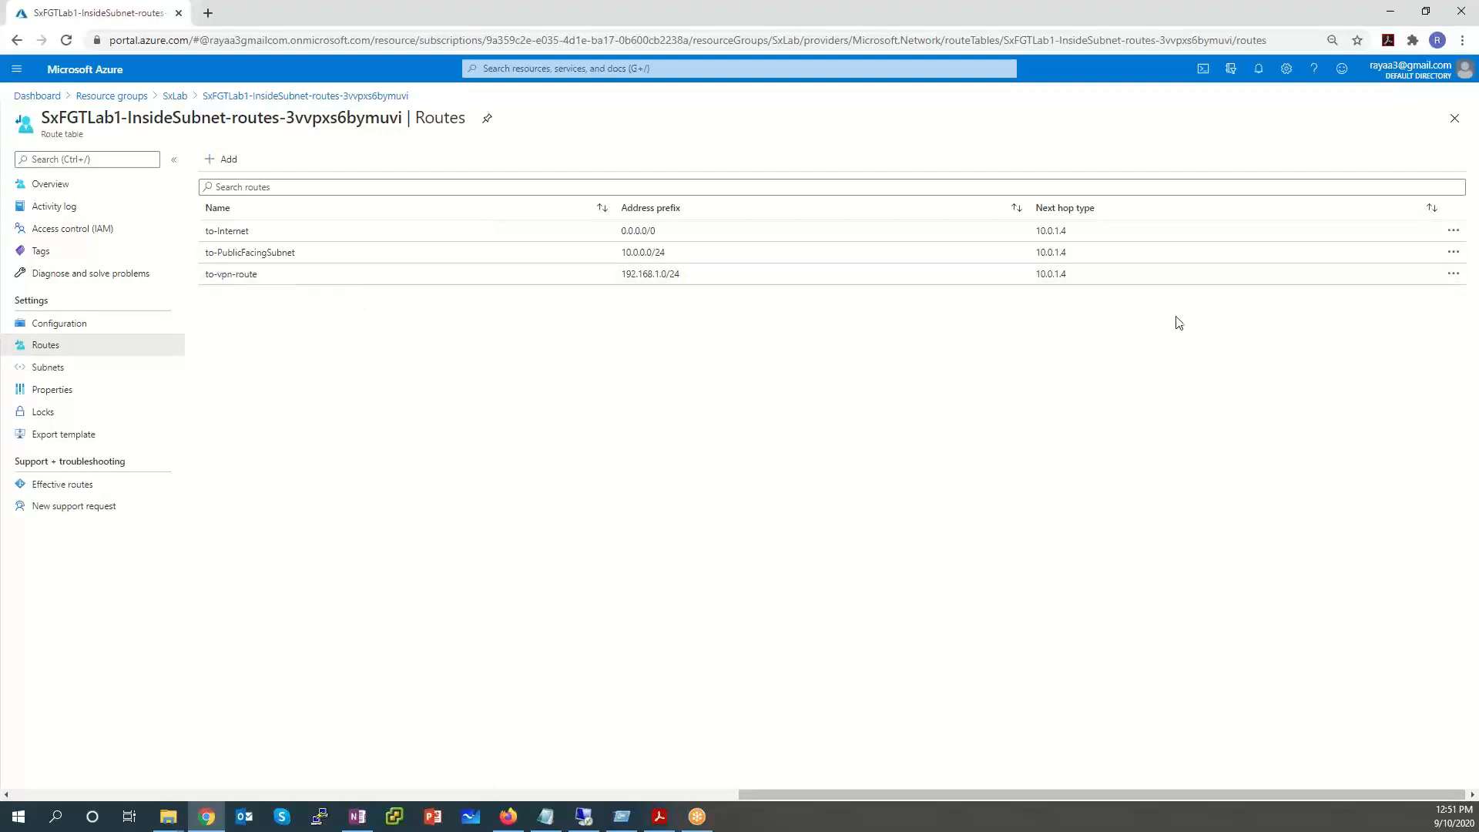
# Delete to-vpn-route from the InsideSubnet route table, then go back to SxLab's route tables.
pyautogui.click(1455, 278)
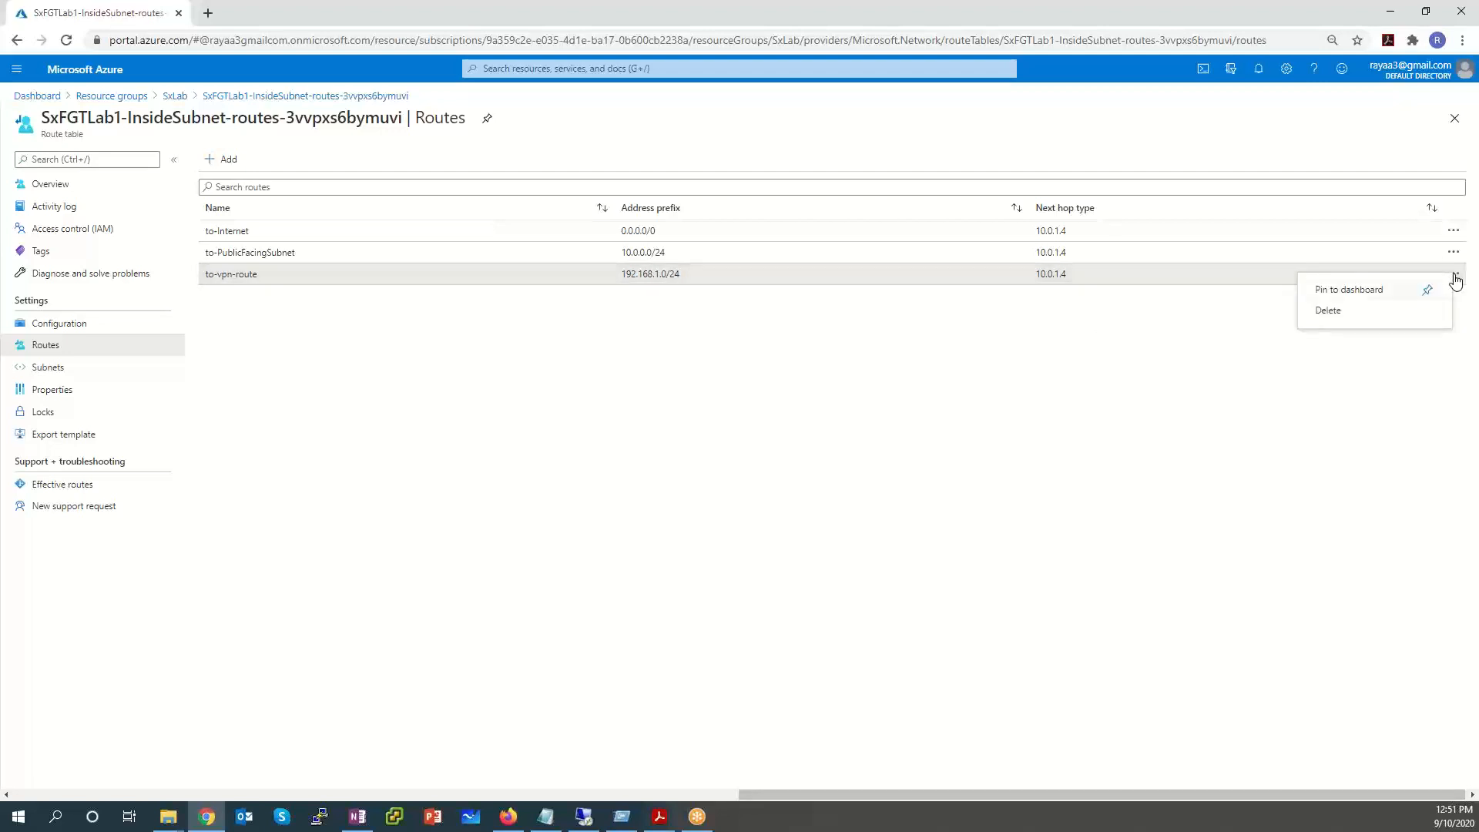
pyautogui.click(1324, 323)
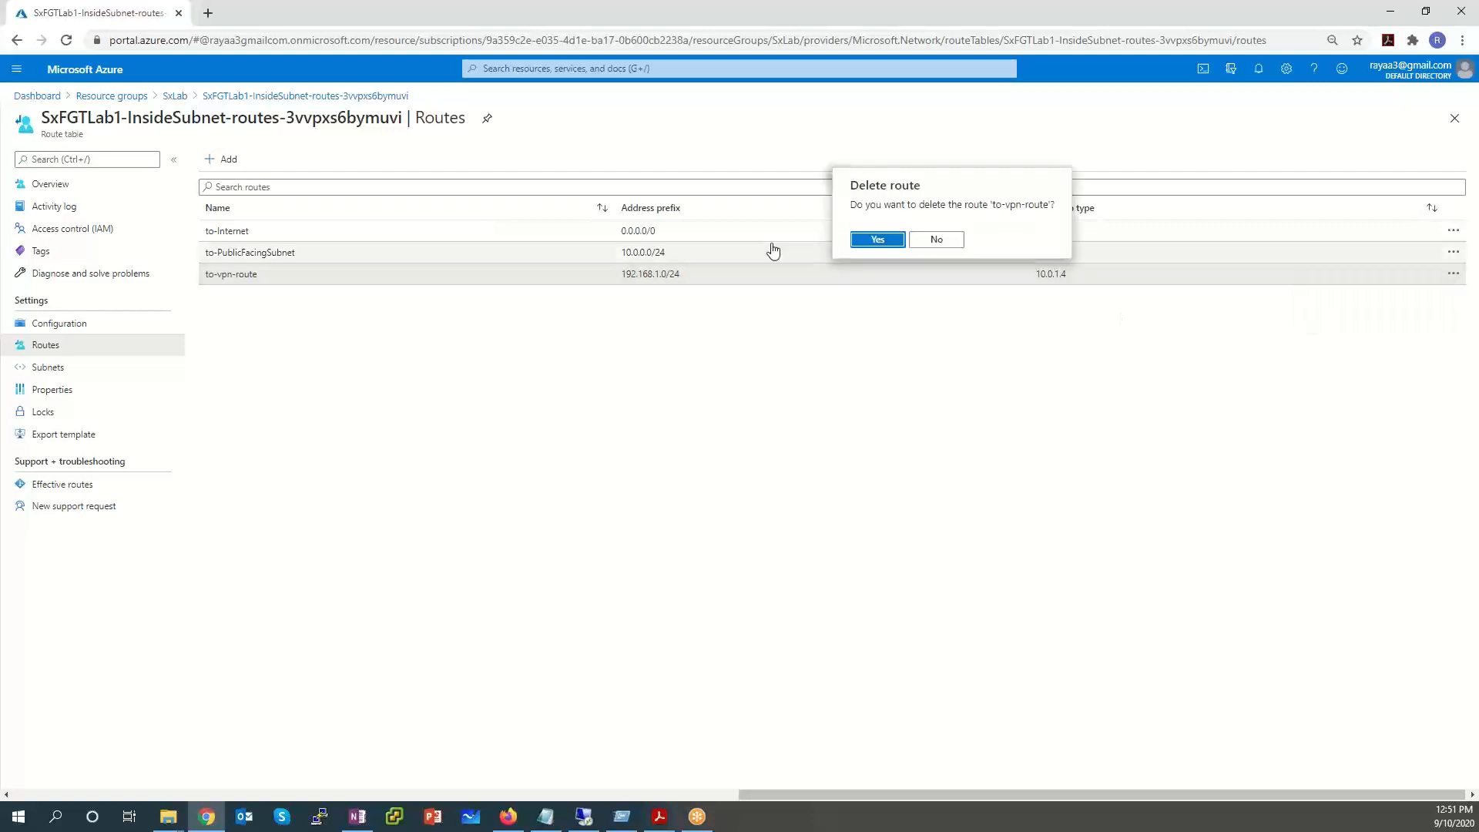
pyautogui.click(883, 240)
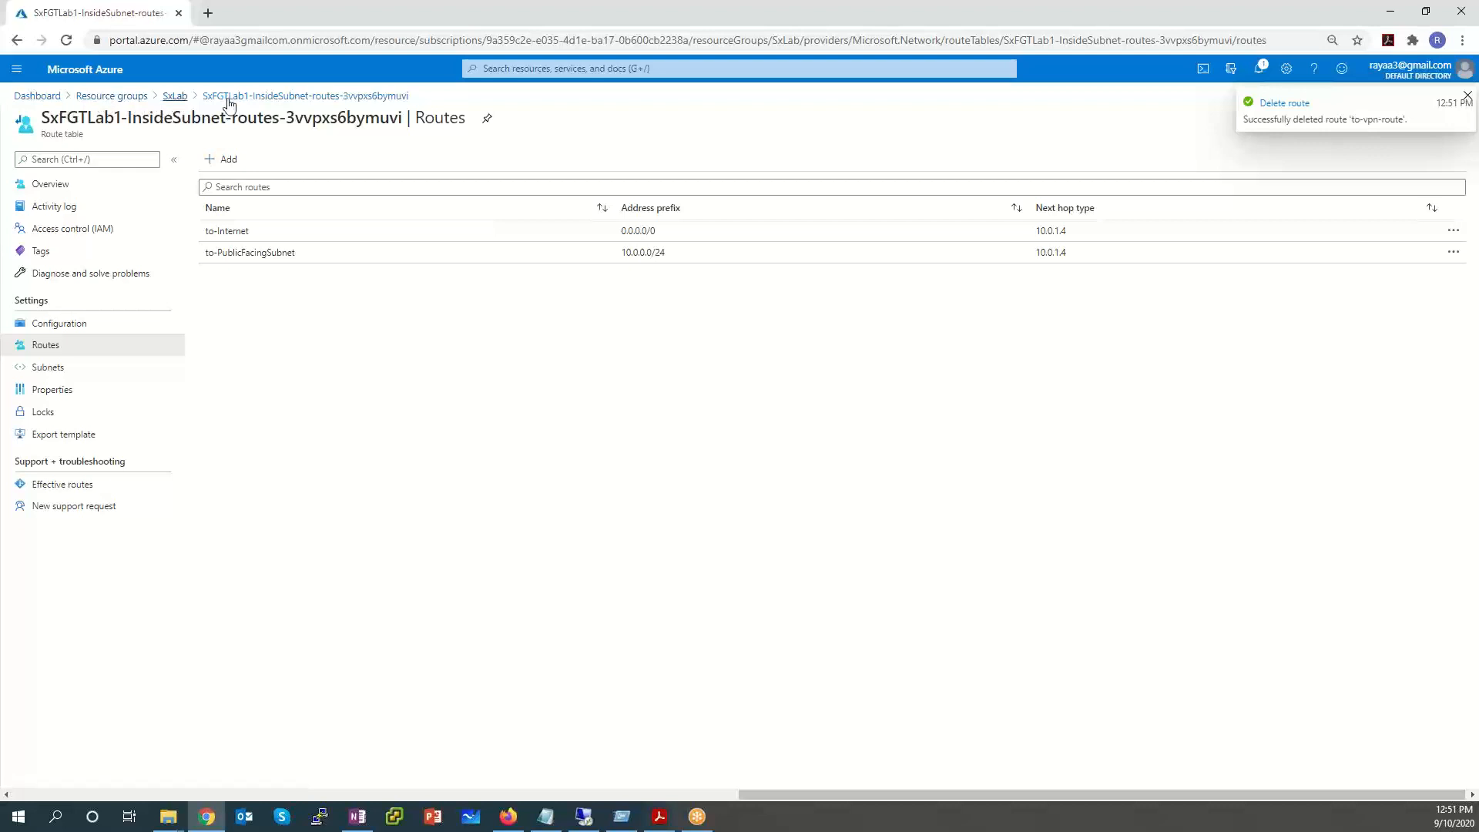
pyautogui.click(176, 96)
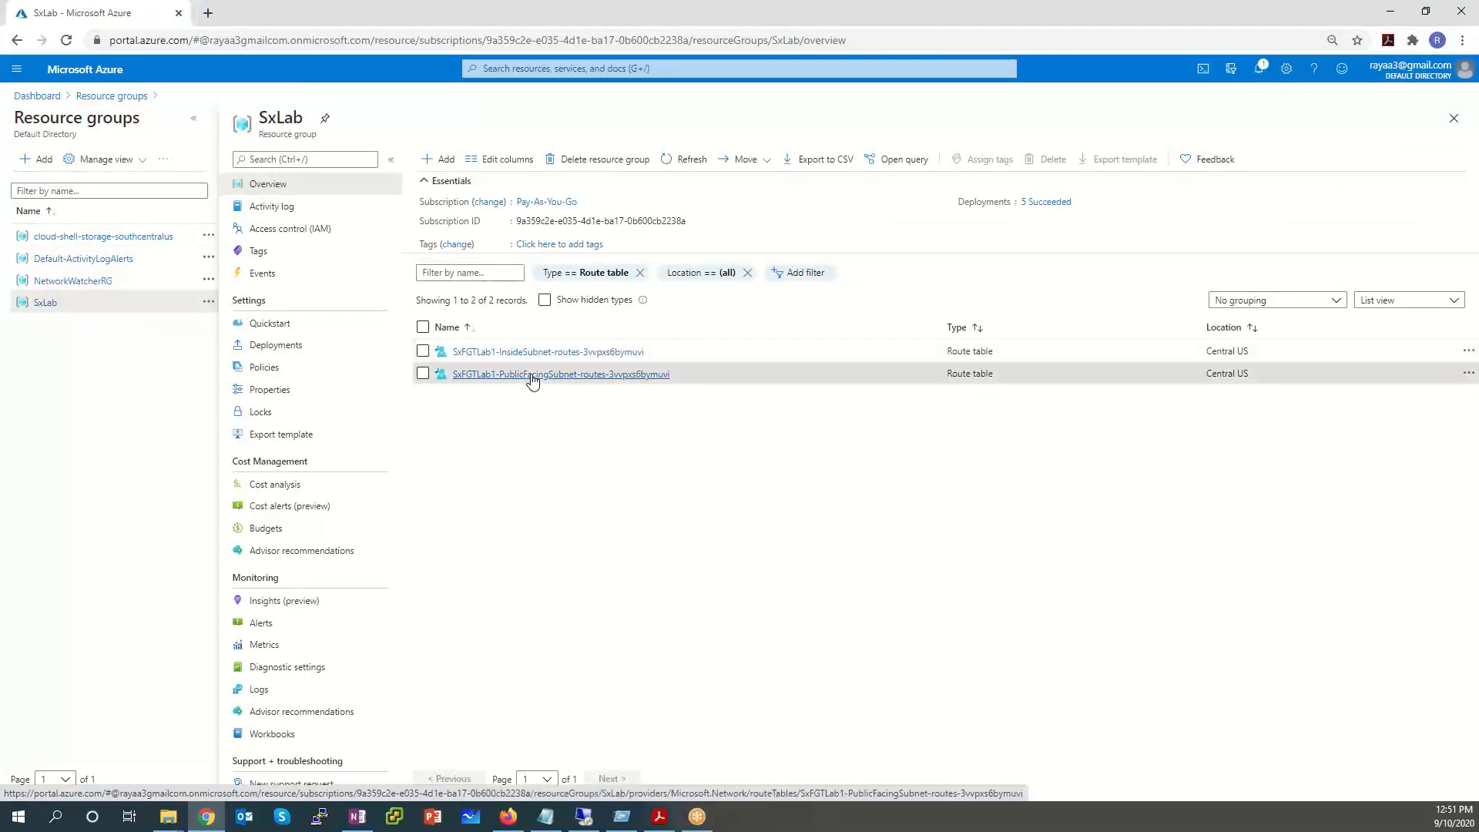
# Open SxFGTLab1-PublicFacingSubnet-routes and check its to-InsideSubnet route: 10.0.1.0/24 via 10.0.0.4.
pyautogui.click(531, 374)
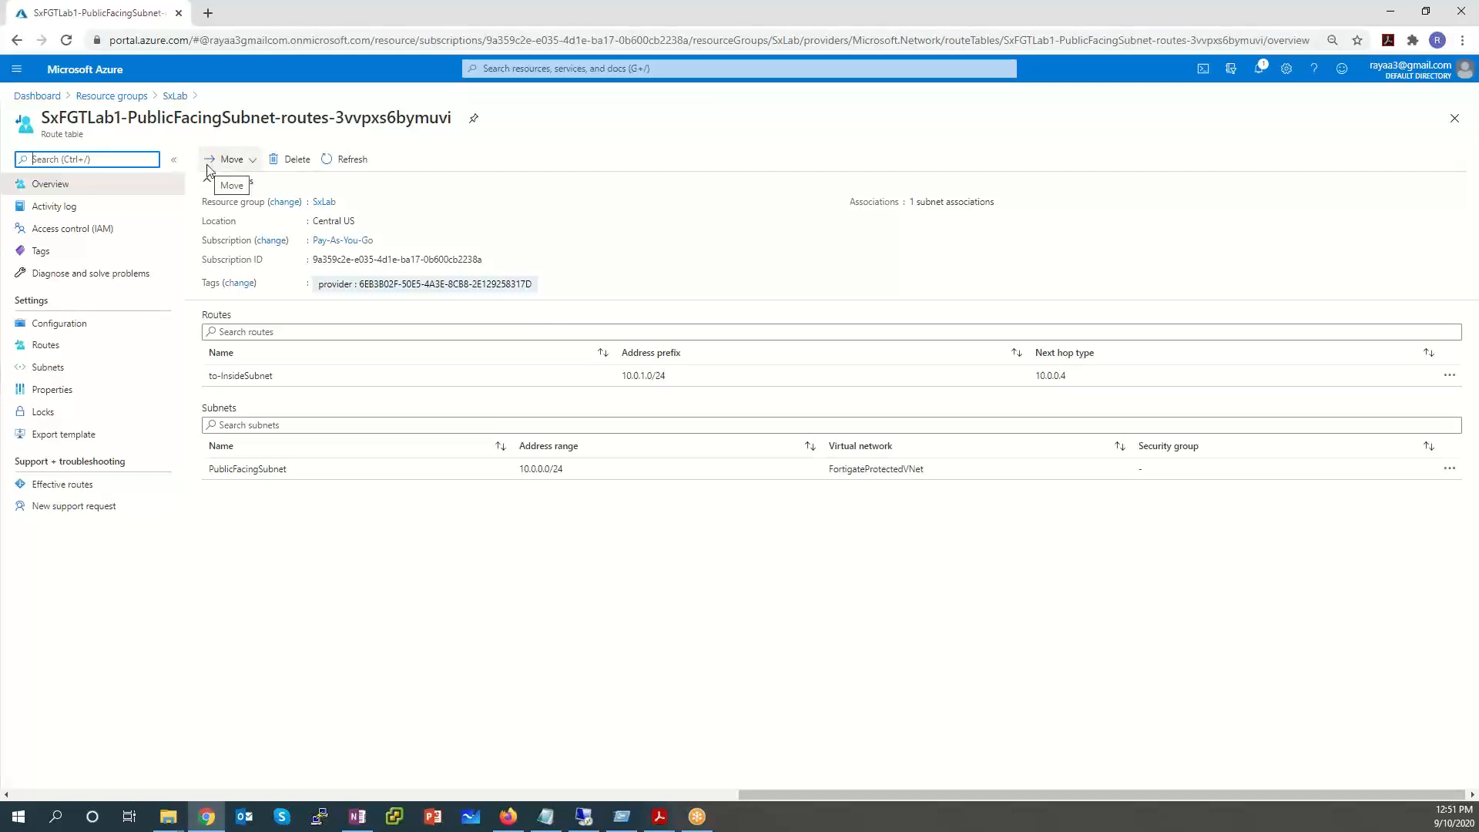
pyautogui.click(351, 382)
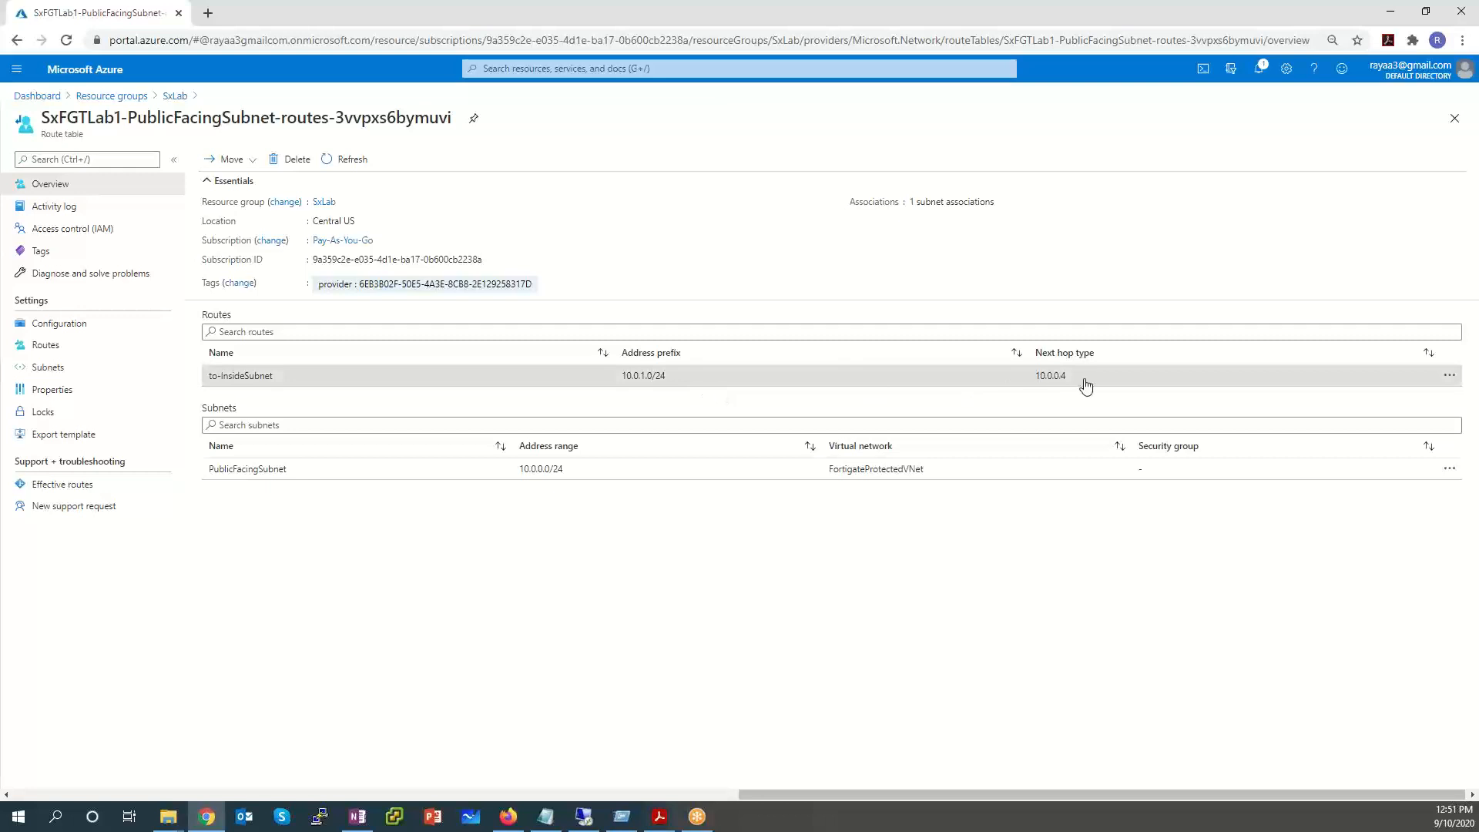
pyautogui.moveTo(1084, 383); pyautogui.dragTo(1030, 385)
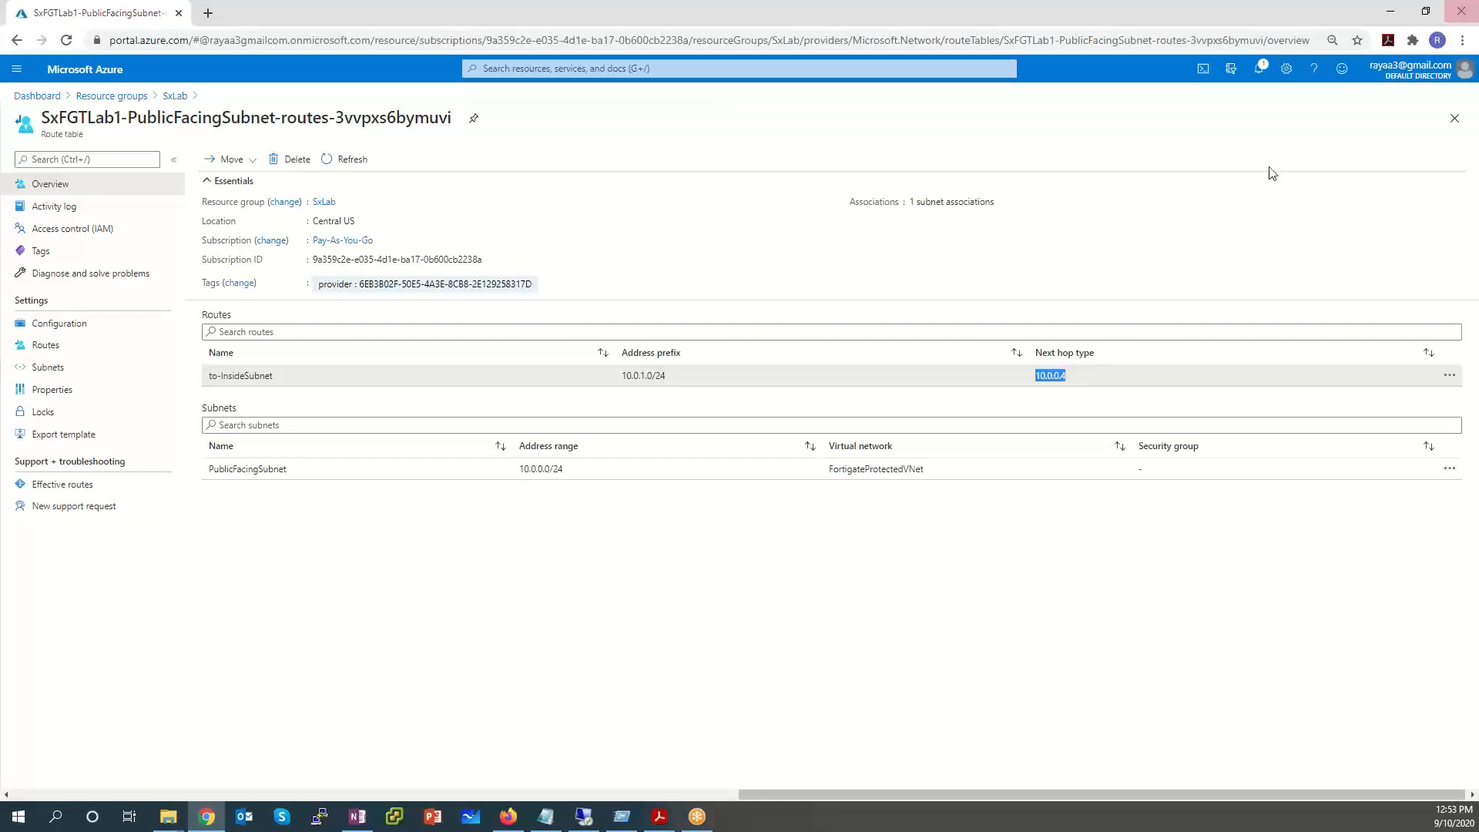
# Minimize Chrome and Notepad, then close the fortigate-autoscale-aws-cloudformation (2) and aws keypair folder windows.
pyautogui.click(1393, 11)
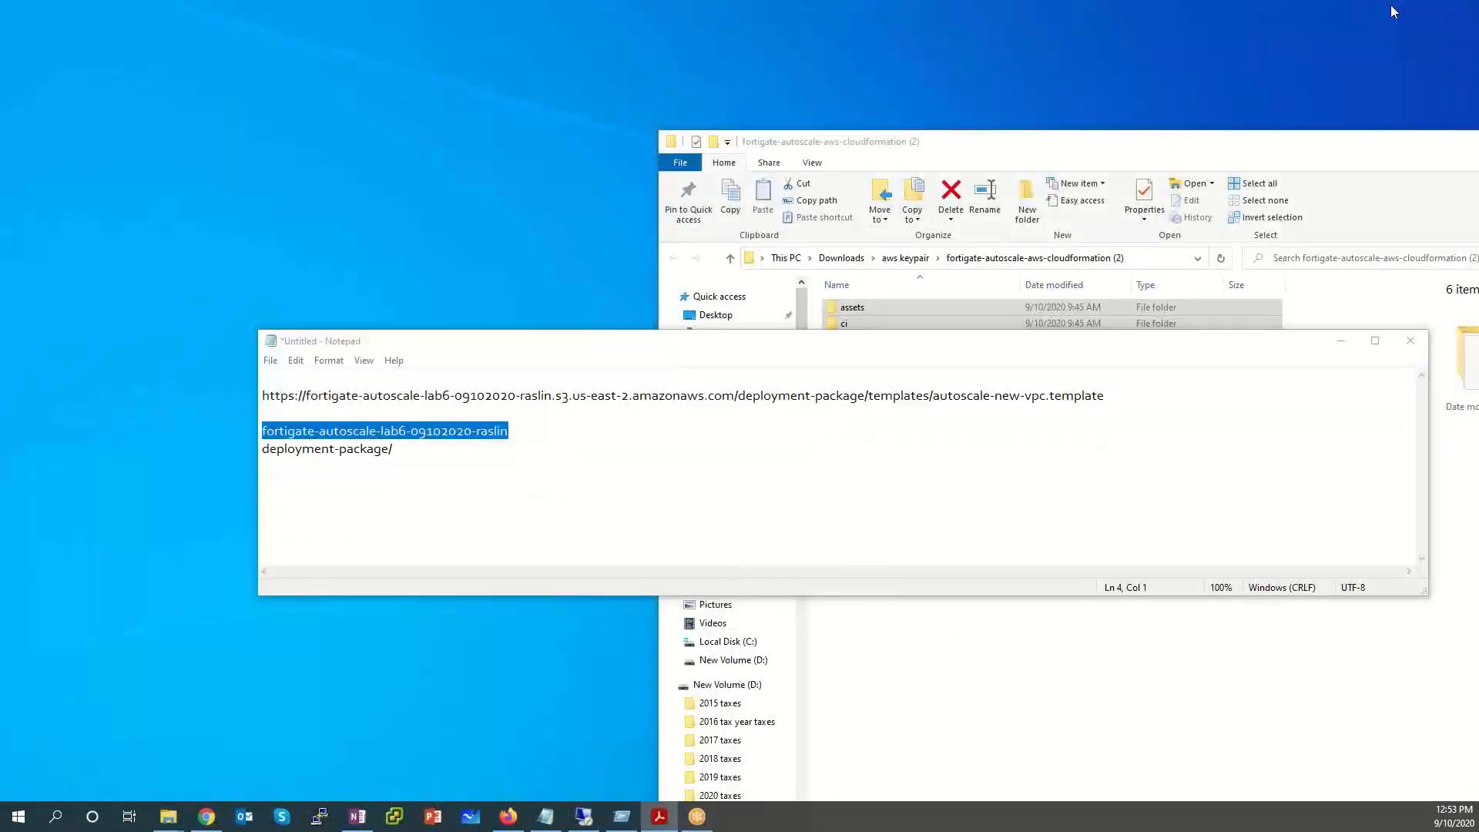
pyautogui.click(1341, 347)
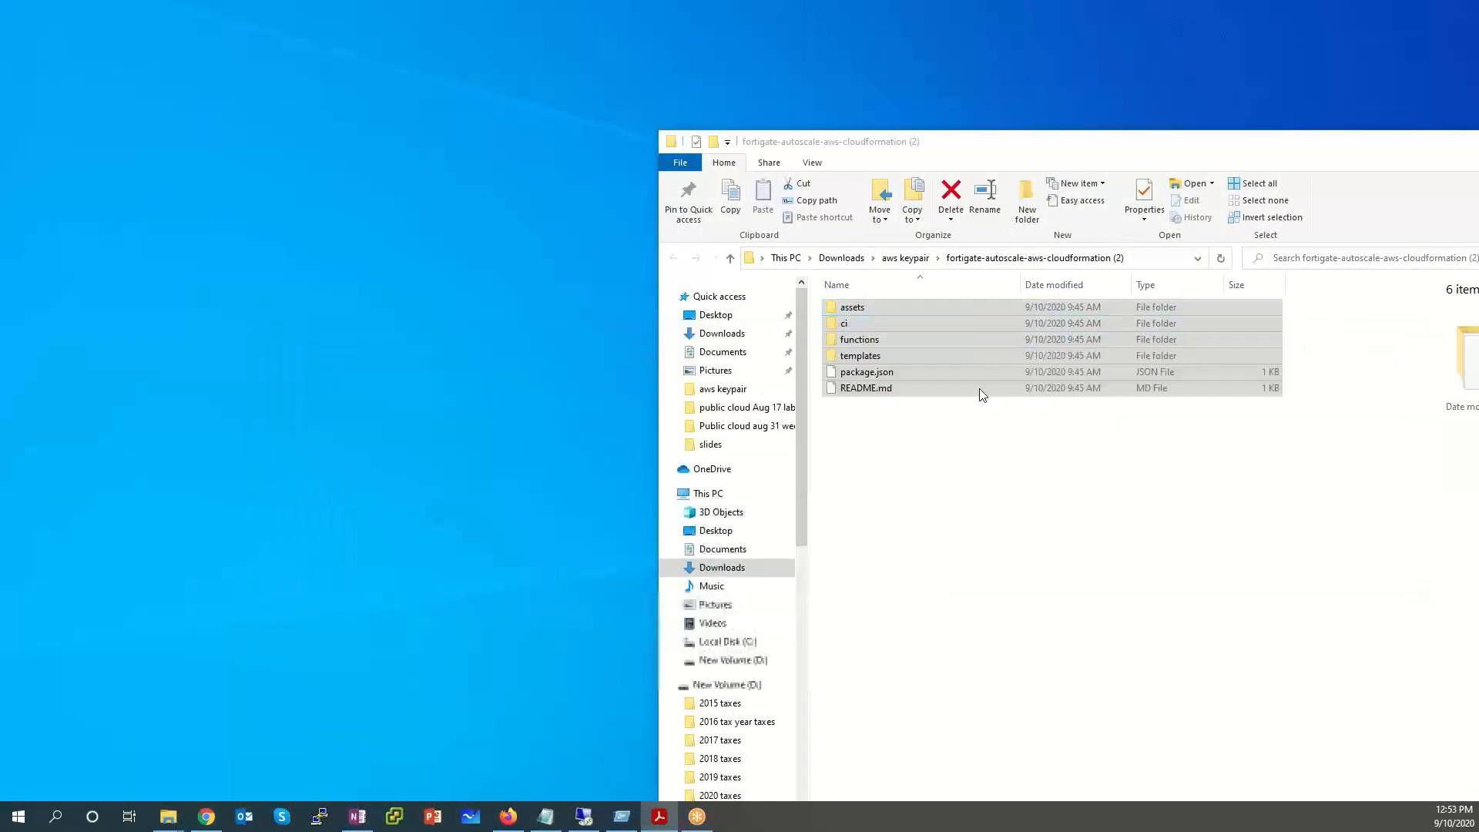
pyautogui.moveTo(1274, 148); pyautogui.dragTo(1254, 161)
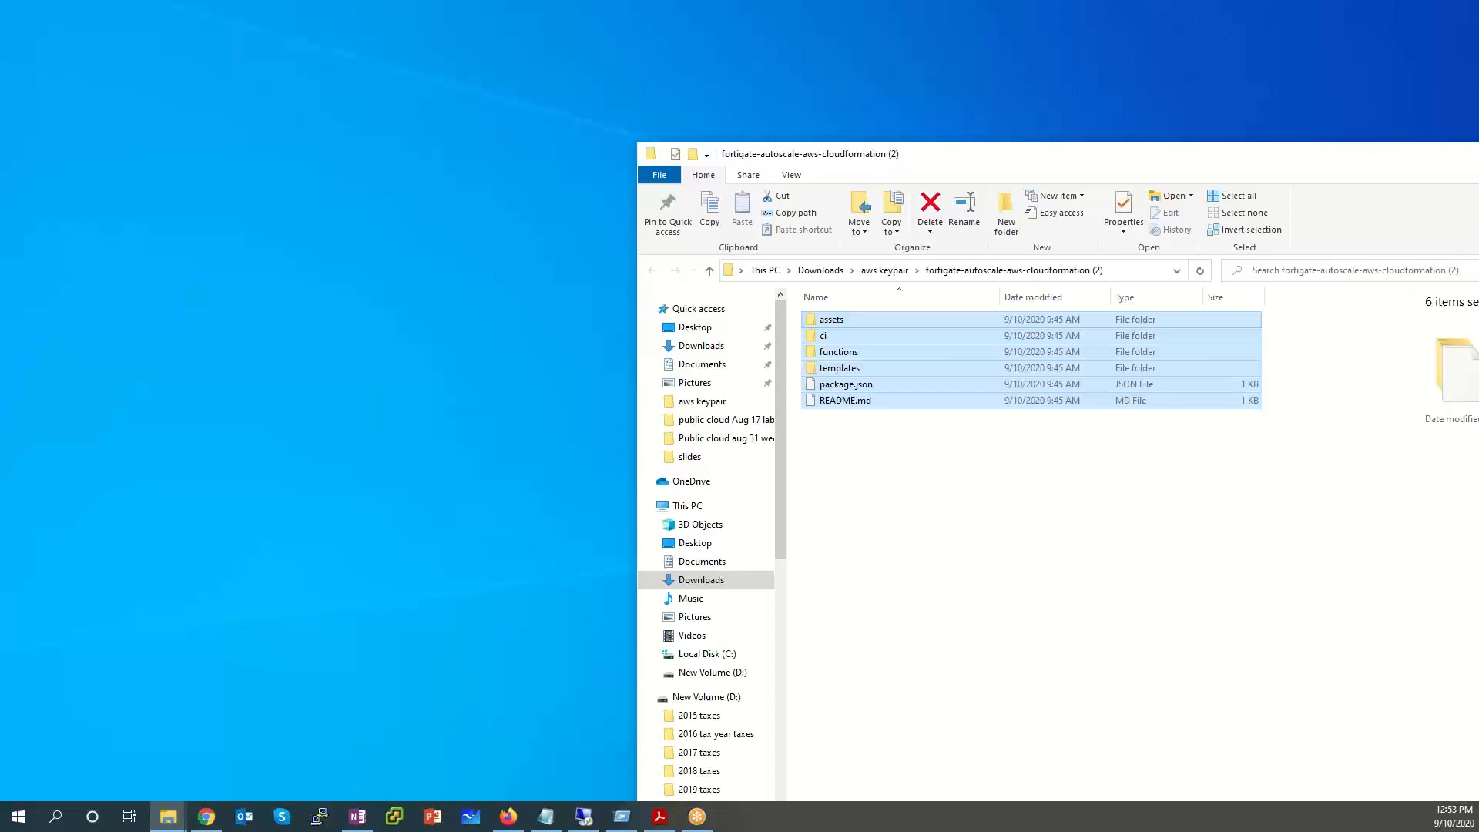
pyautogui.moveTo(1194, 164); pyautogui.dragTo(752, 305)
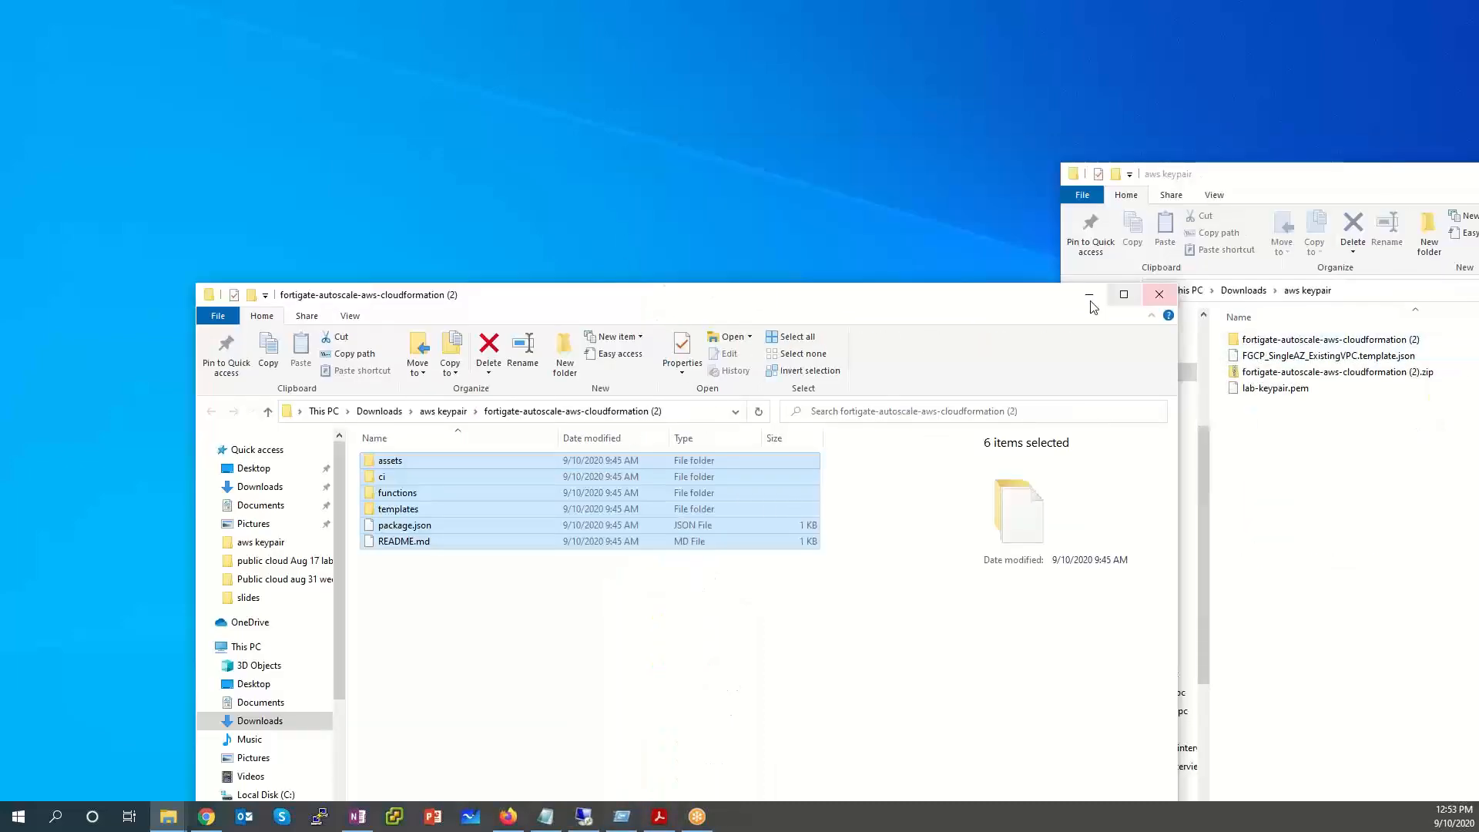
pyautogui.click(1159, 294)
pyautogui.moveTo(1229, 181); pyautogui.dragTo(867, 164)
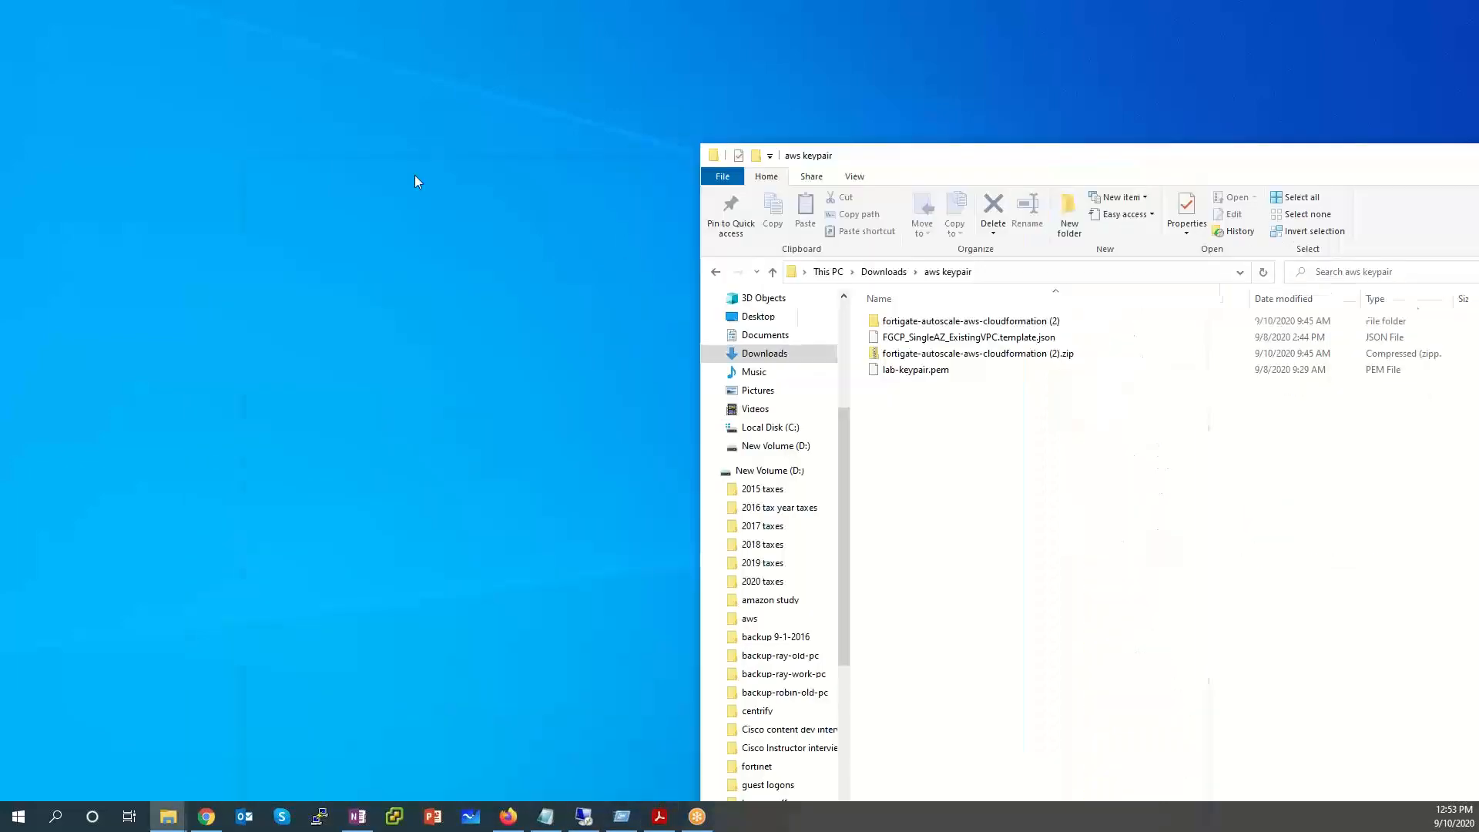
pyautogui.click(1201, 171)
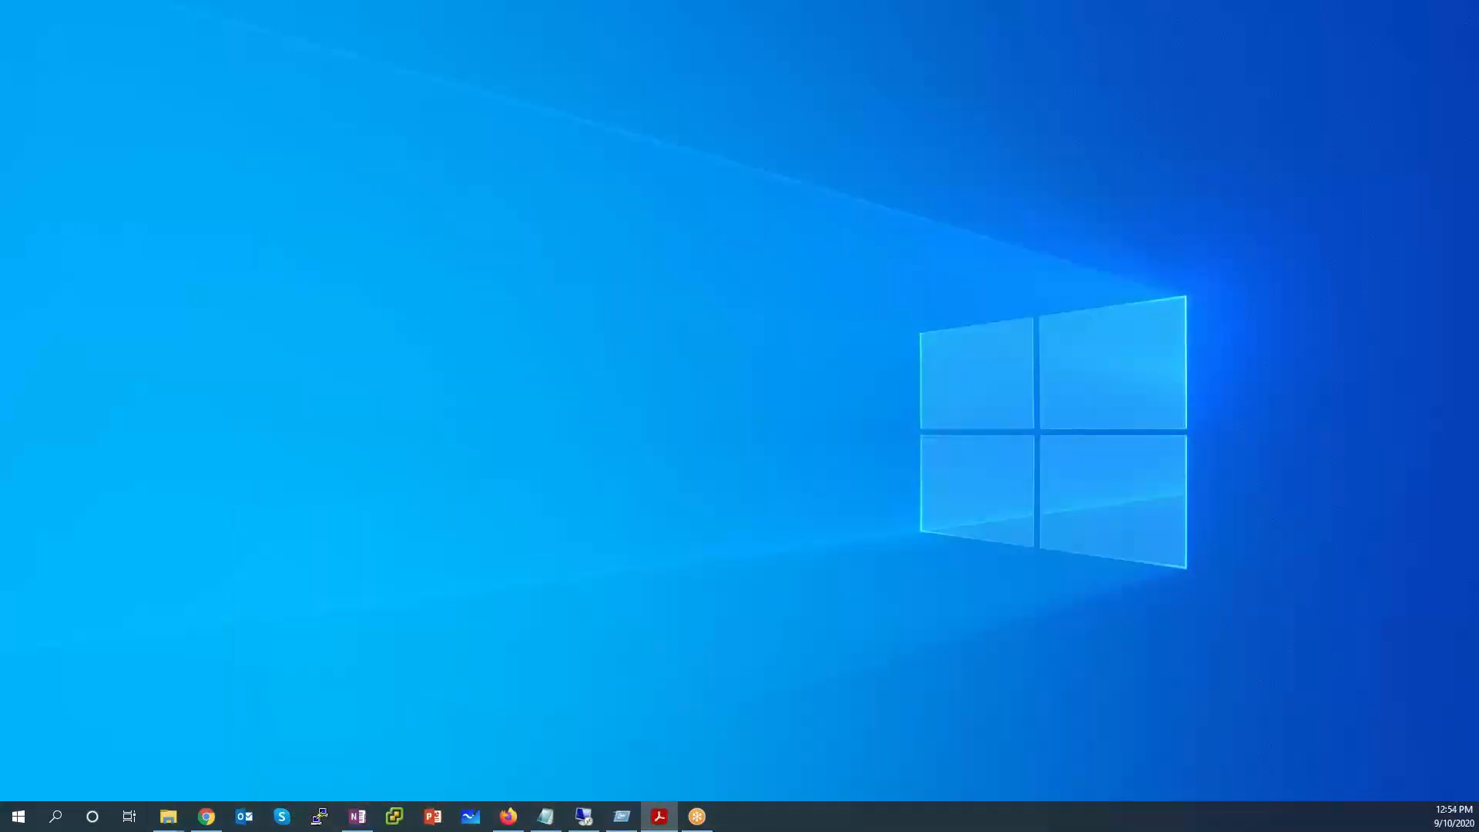
# Move the Public_Clouds_Security_6.0_Azure_Lab_Guide.pdf window onto the main monitor and maximize it at page 8.
pyautogui.moveTo(639, 176); pyautogui.dragTo(555, 83)
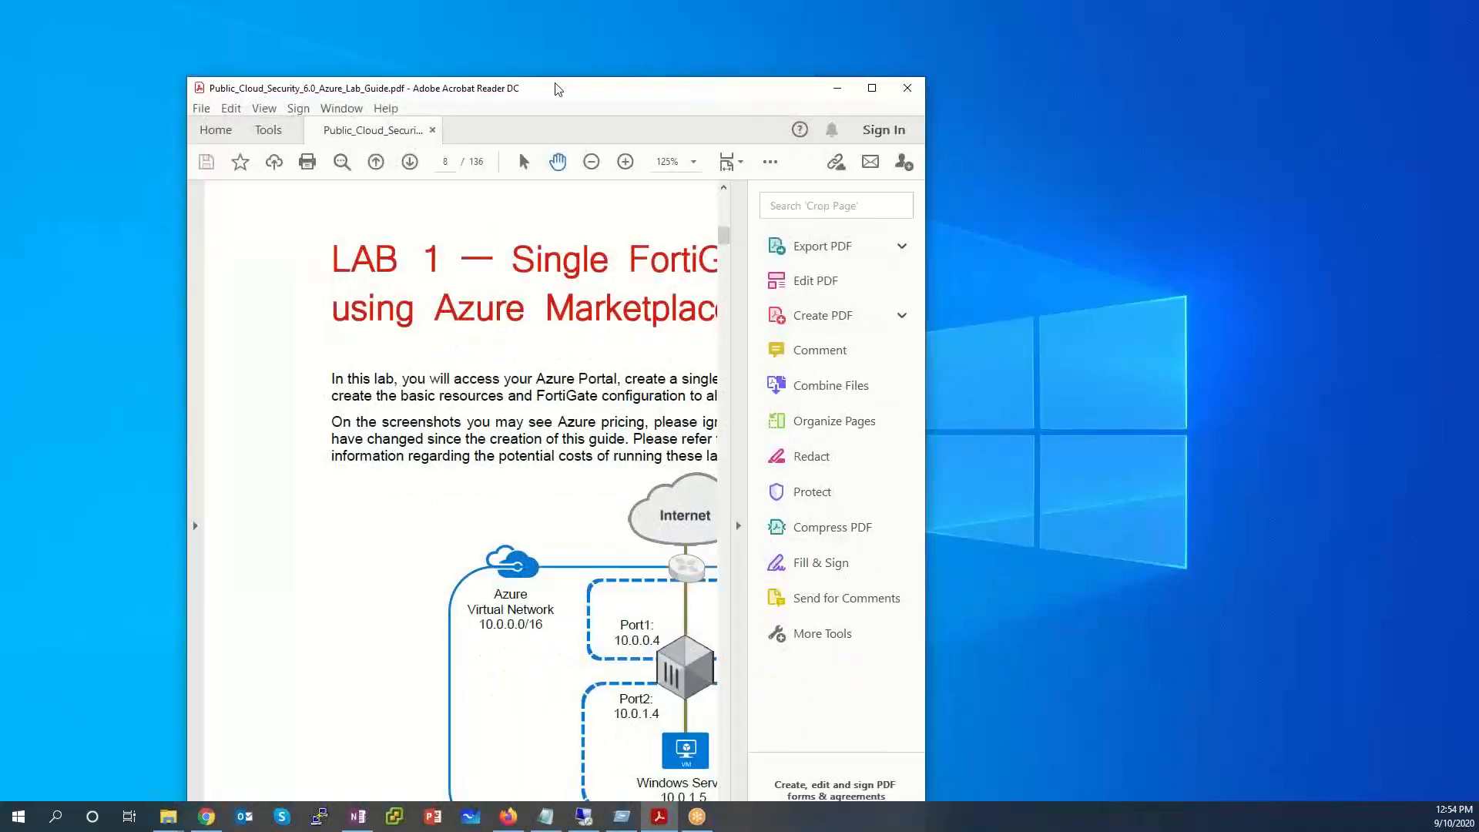
pyautogui.doubleClick(555, 84)
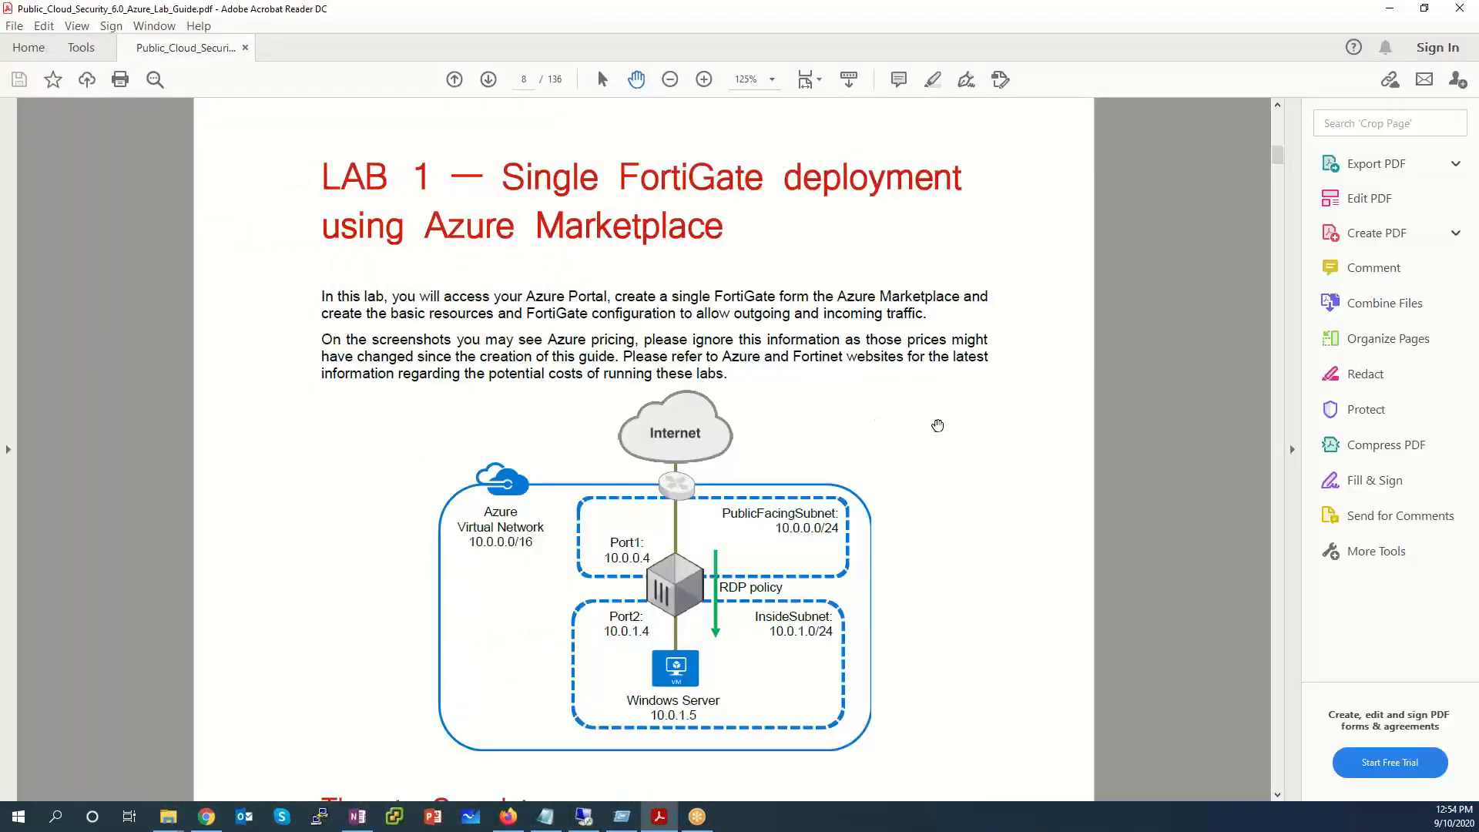
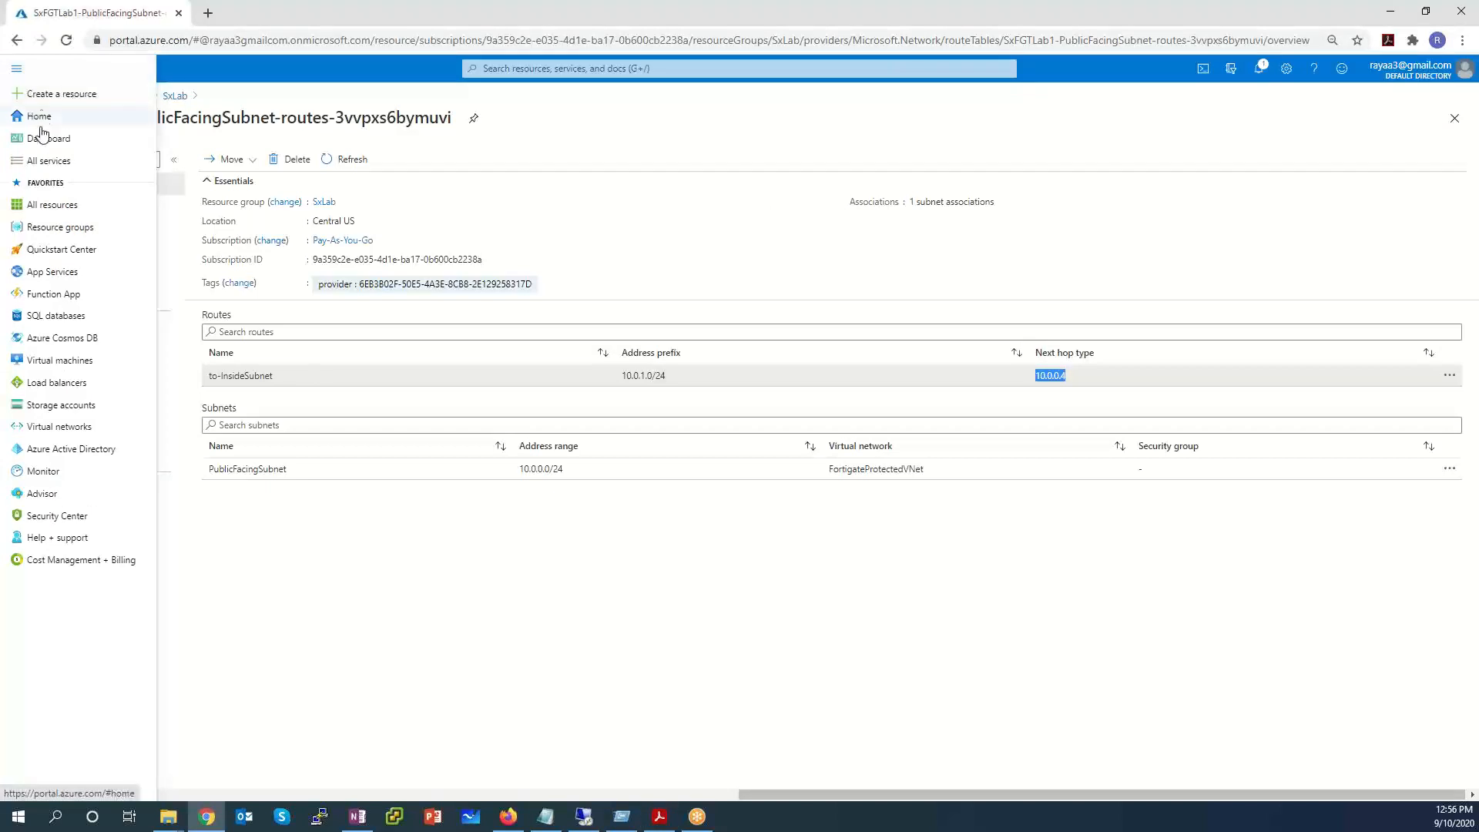
# Search the Azure Marketplace for 'windows server' from Create a resource.
pyautogui.click(40, 94)
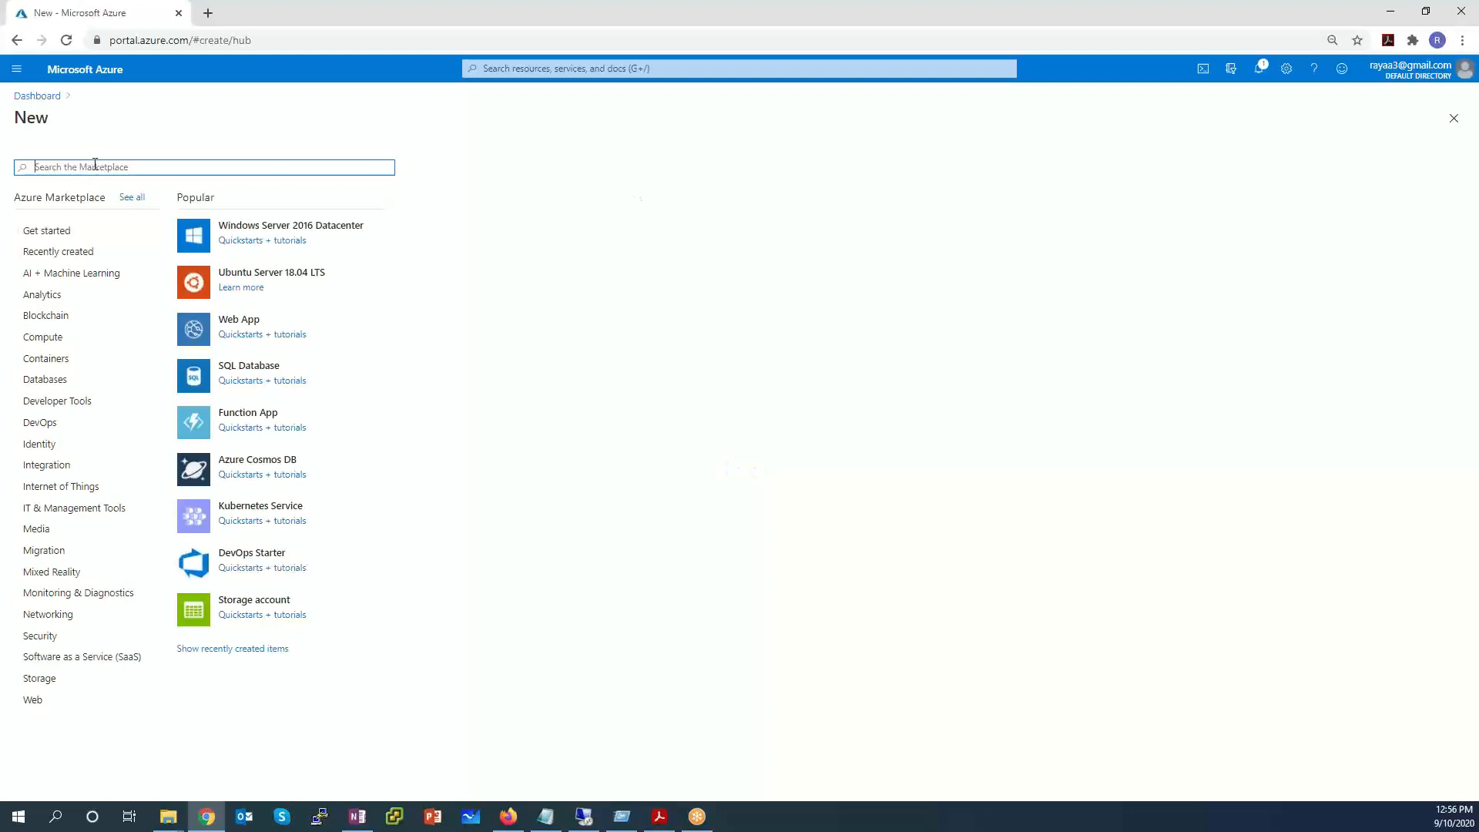
pyautogui.write('windows server')
pyautogui.press('Return')
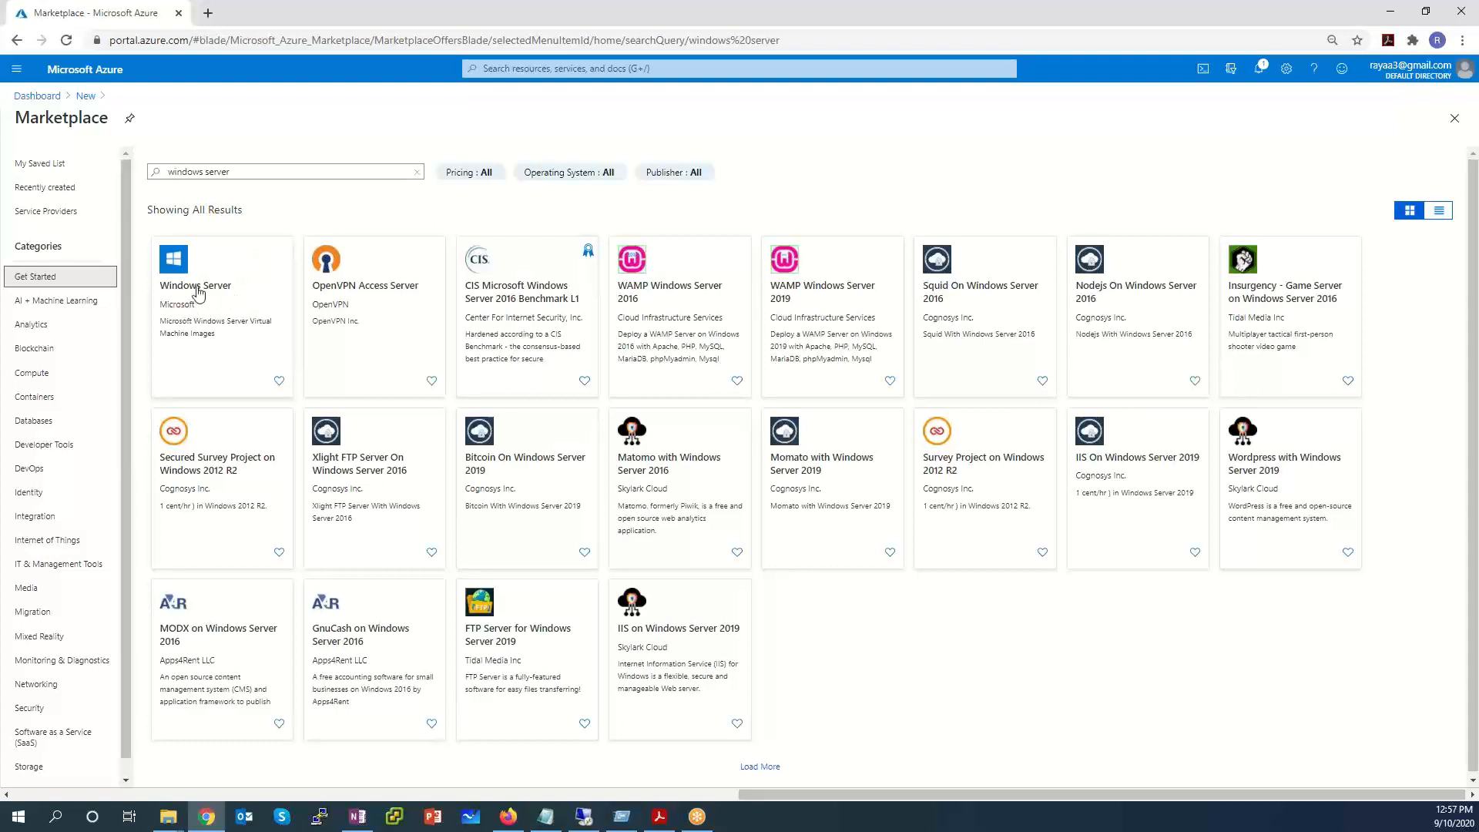
# Limit the results to publisher Microsoft and open the Windows Server offer.
pyautogui.click(666, 177)
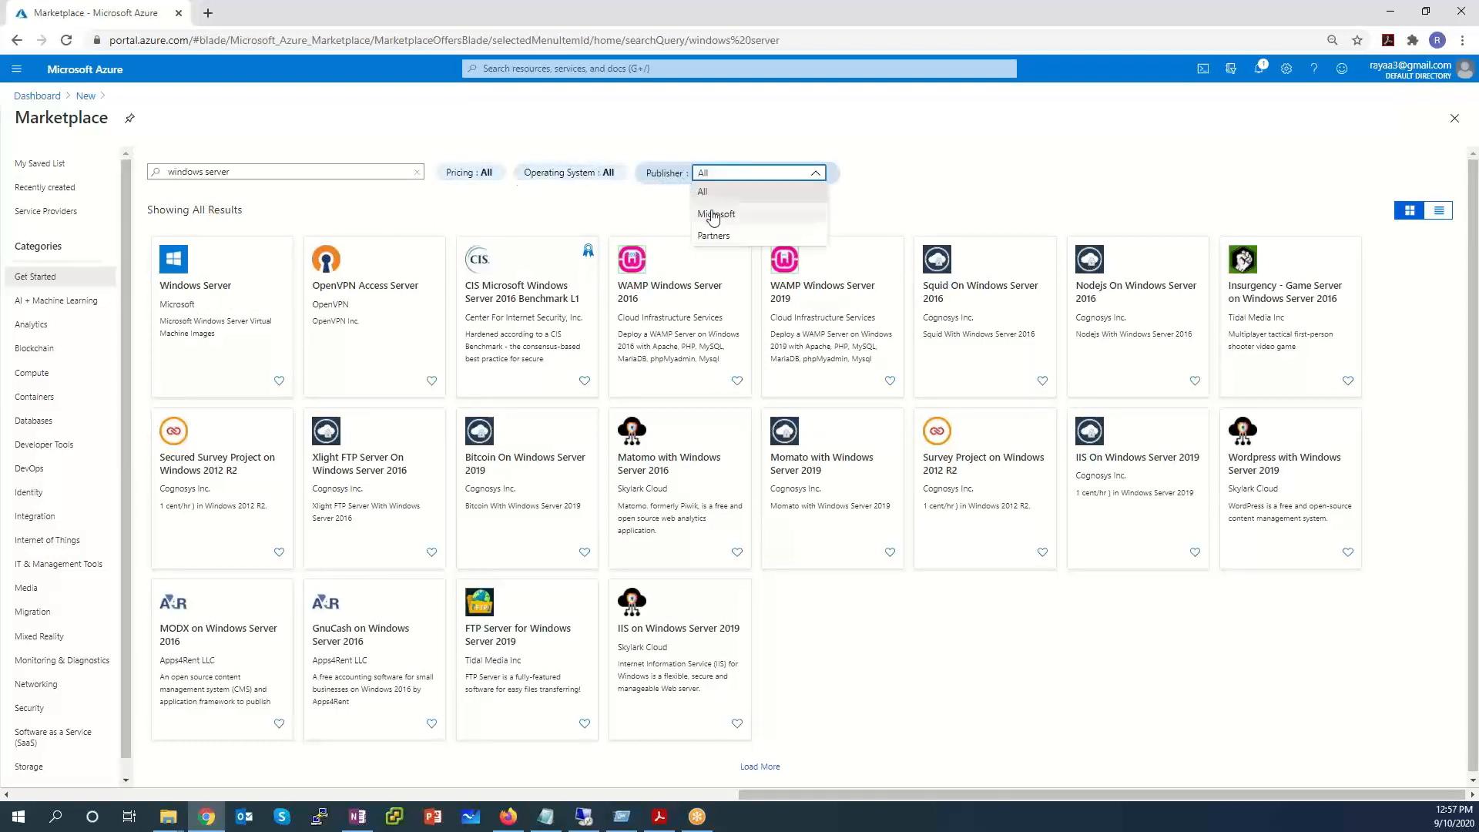
pyautogui.click(724, 177)
pyautogui.click(737, 126)
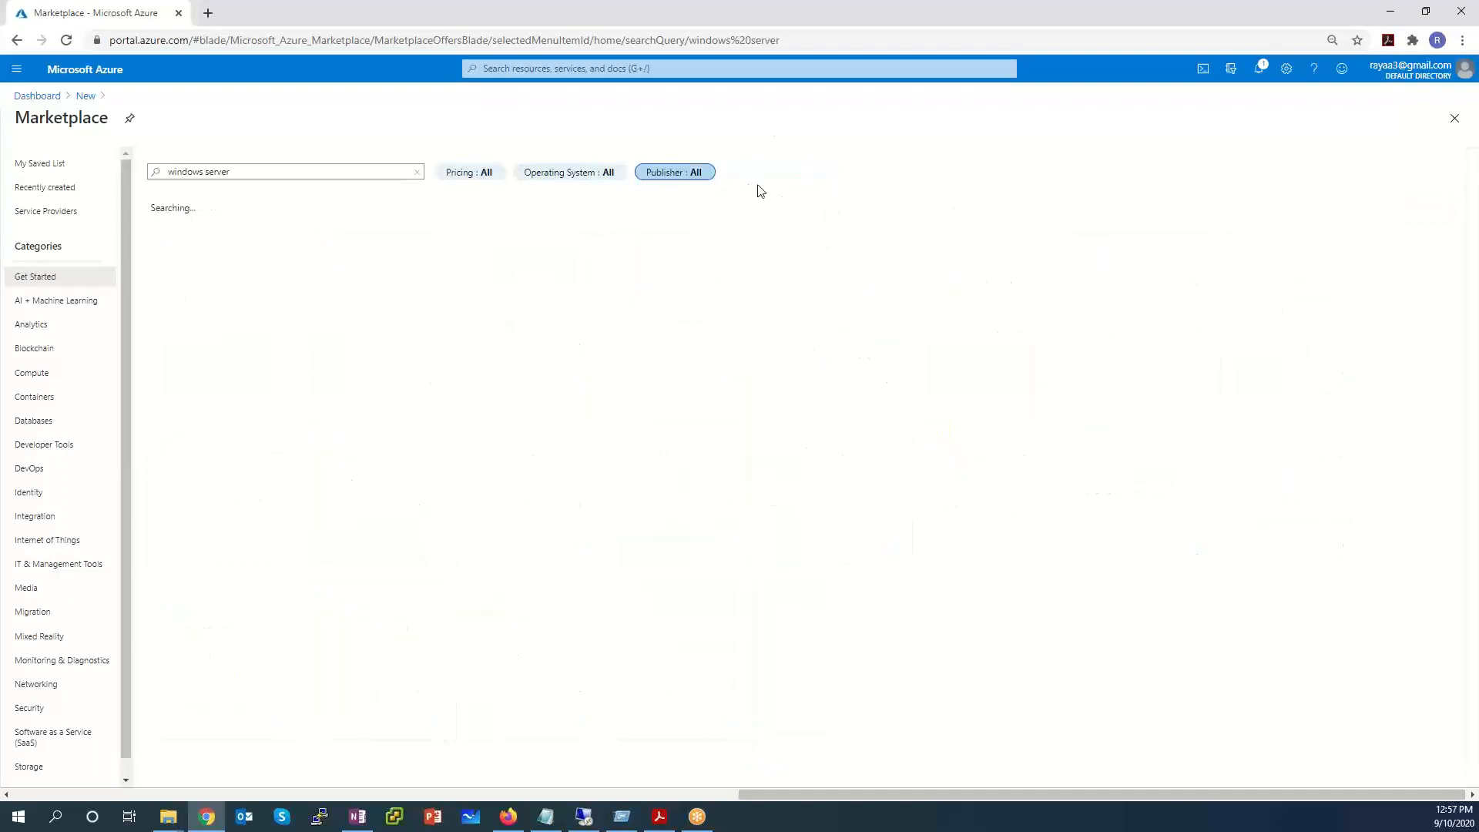
pyautogui.click(696, 176)
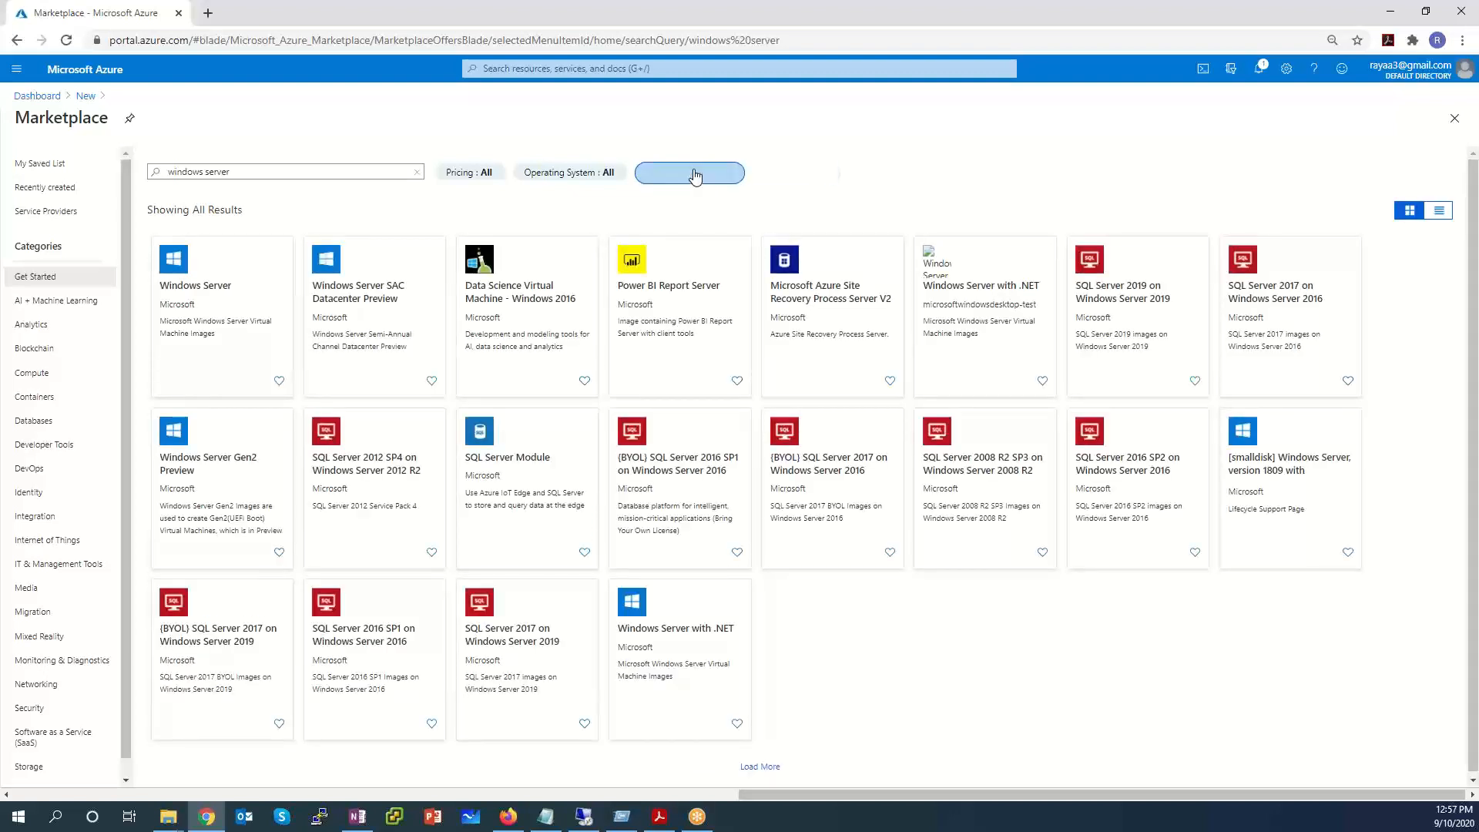
pyautogui.click(779, 142)
pyautogui.click(195, 286)
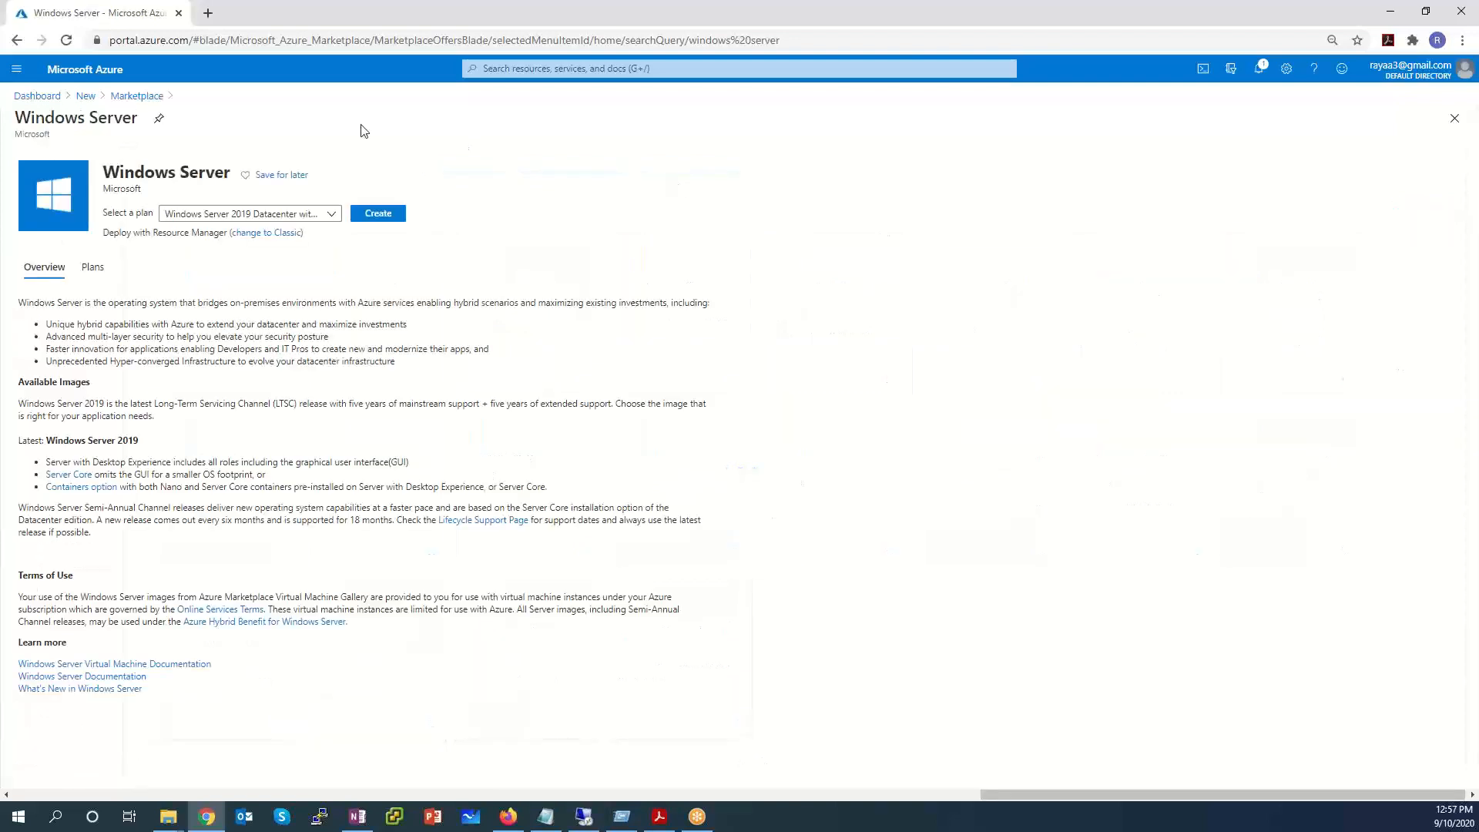
# Choose the [smalldisk] Windows Server 2019 Datacenter plan and start creating the VM.
pyautogui.click(319, 215)
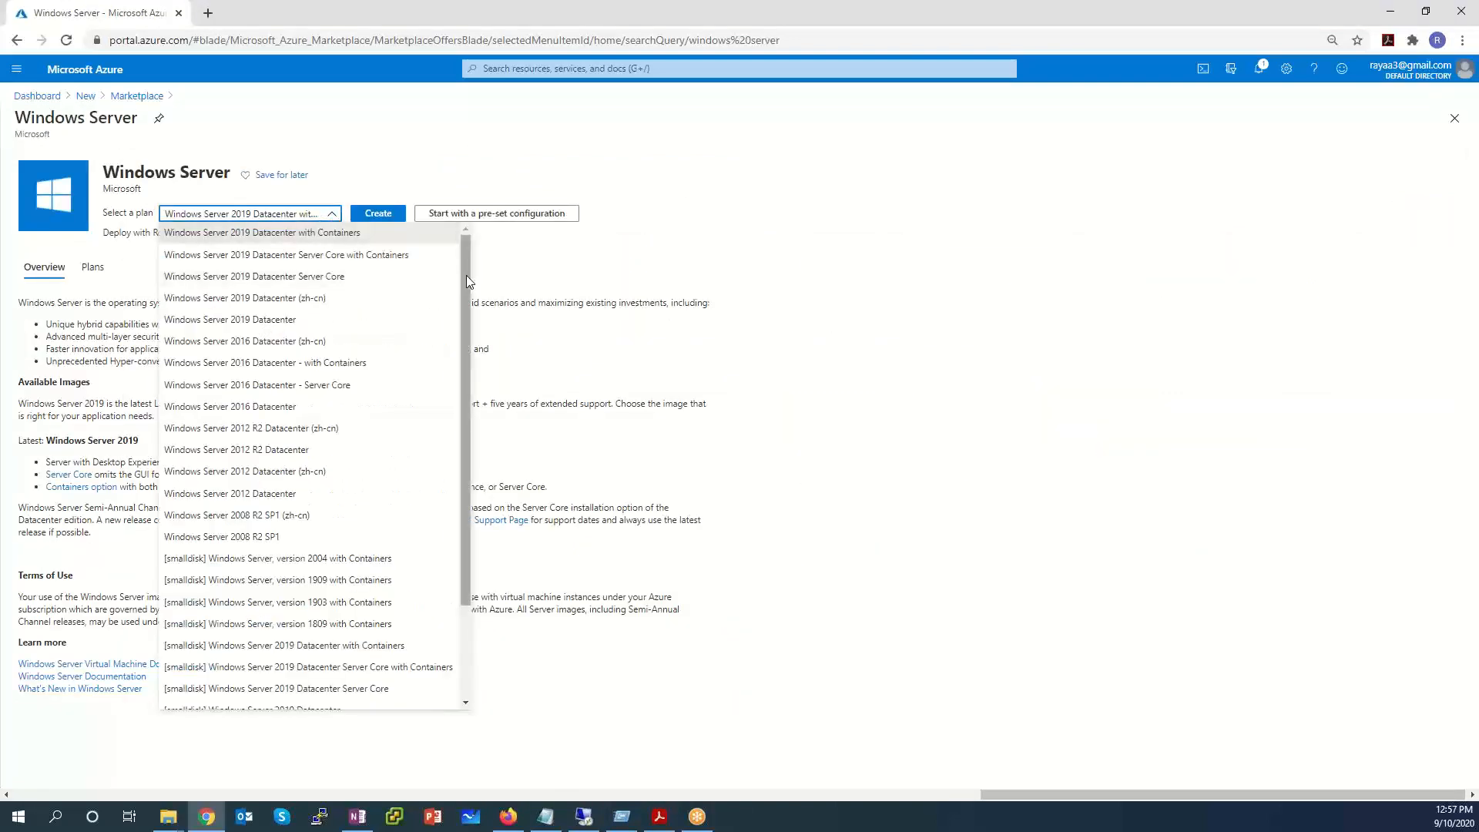
pyautogui.moveTo(466, 275); pyautogui.dragTo(429, 367)
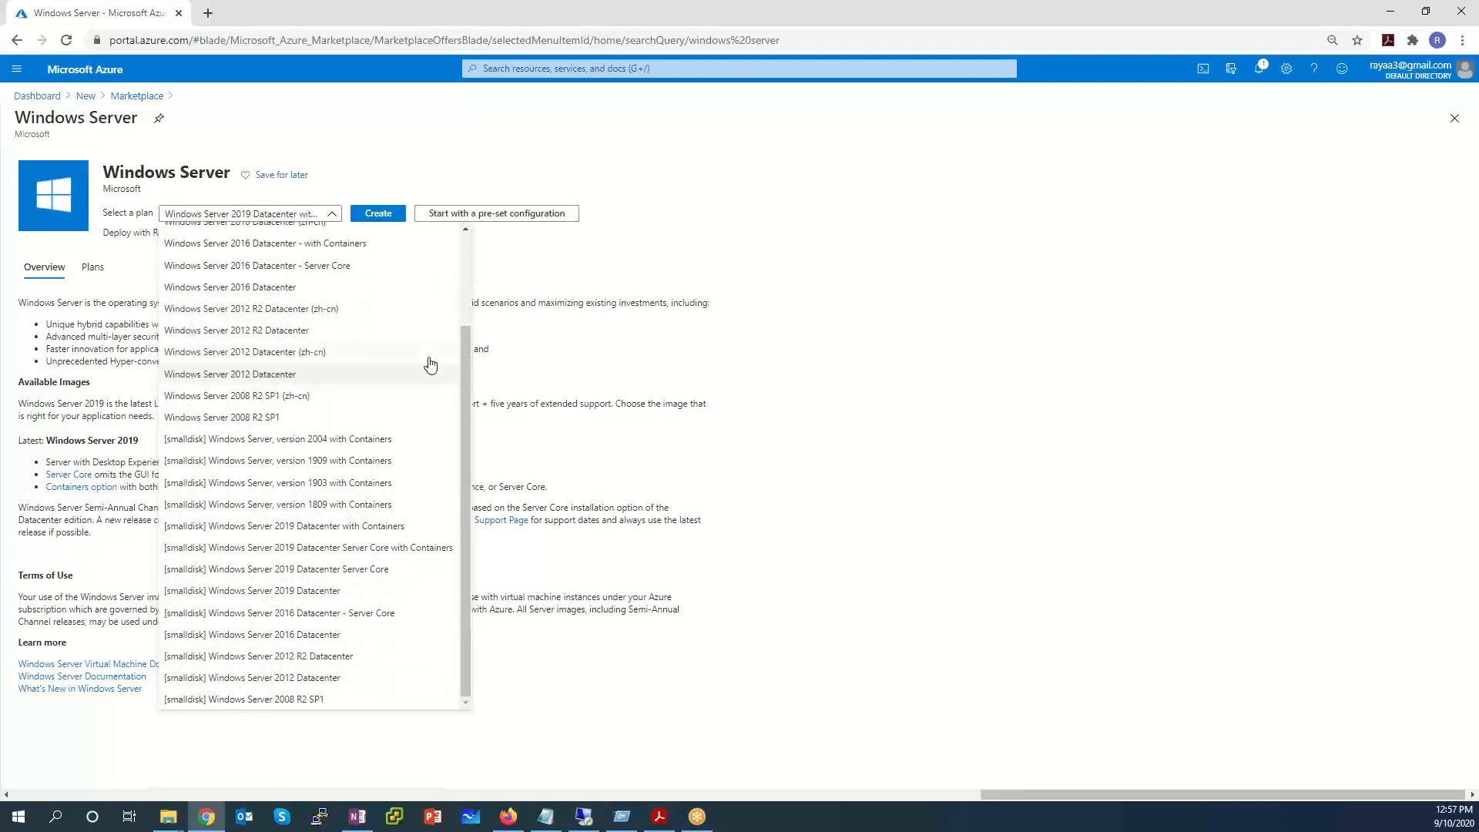
pyautogui.click(295, 591)
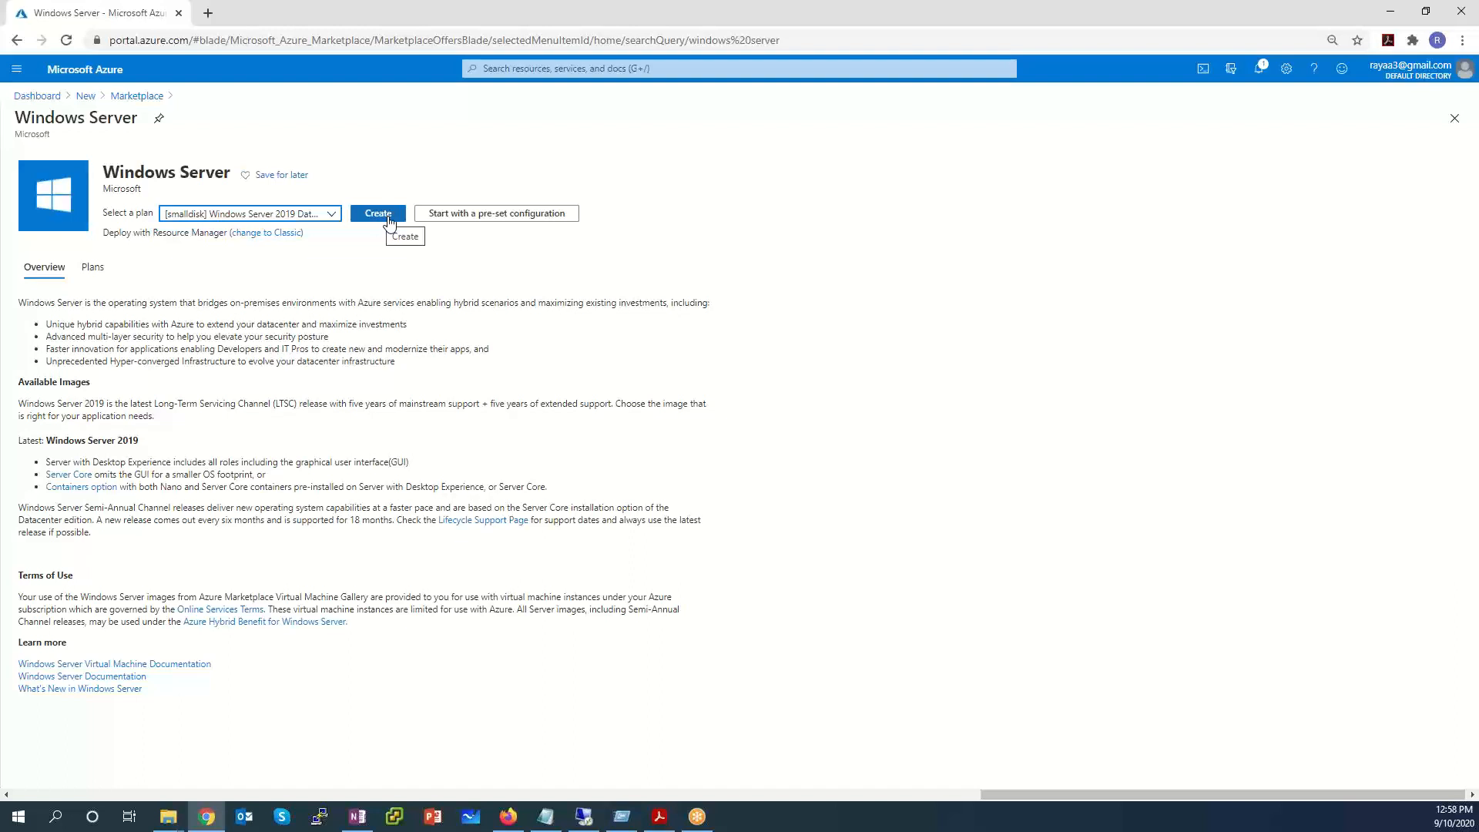
pyautogui.click(389, 221)
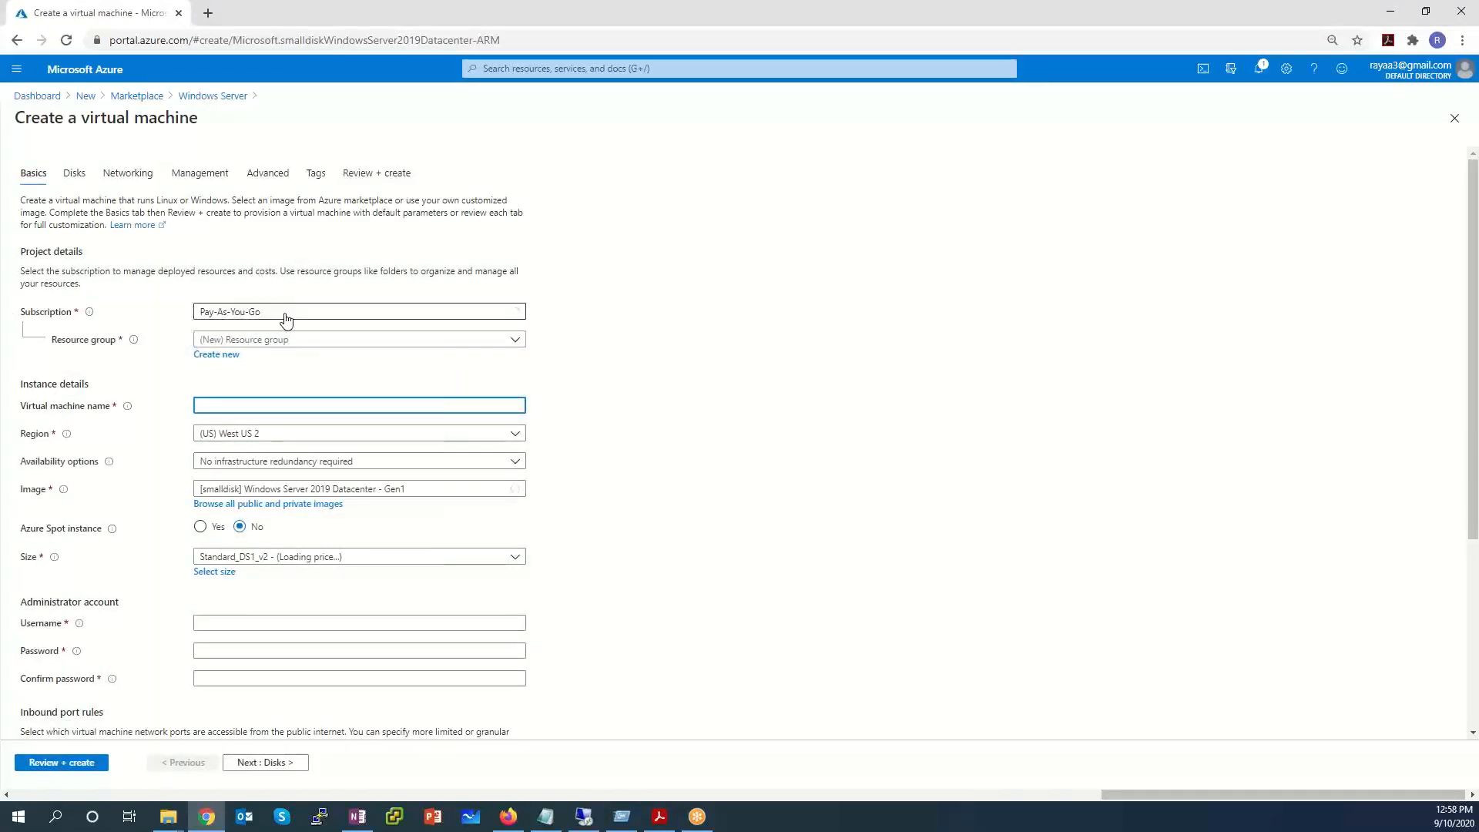
# Put the VM in resource group SxLab and name it SxWindowsSrvr.
pyautogui.click(274, 343)
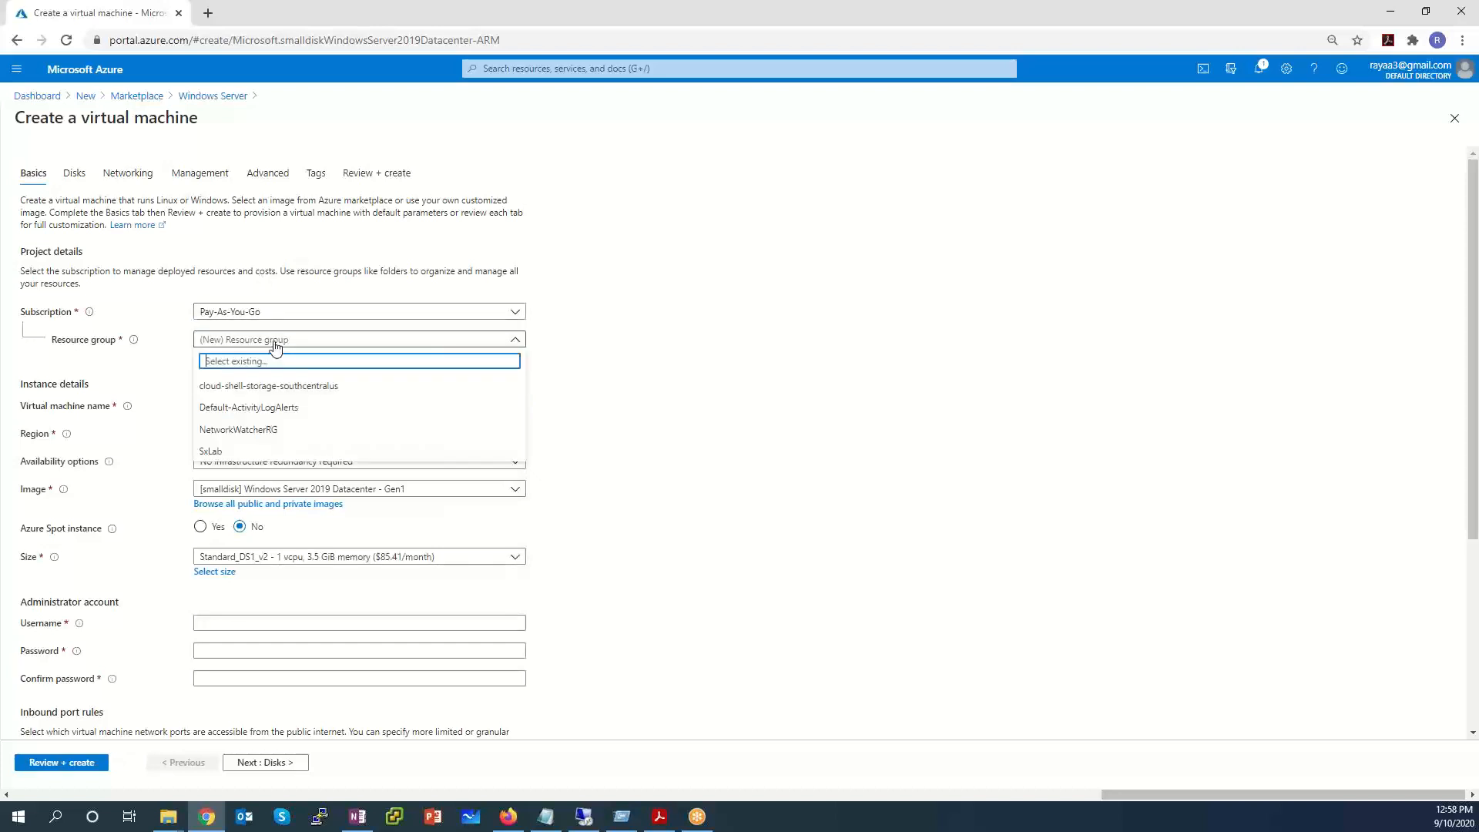
pyautogui.click(241, 451)
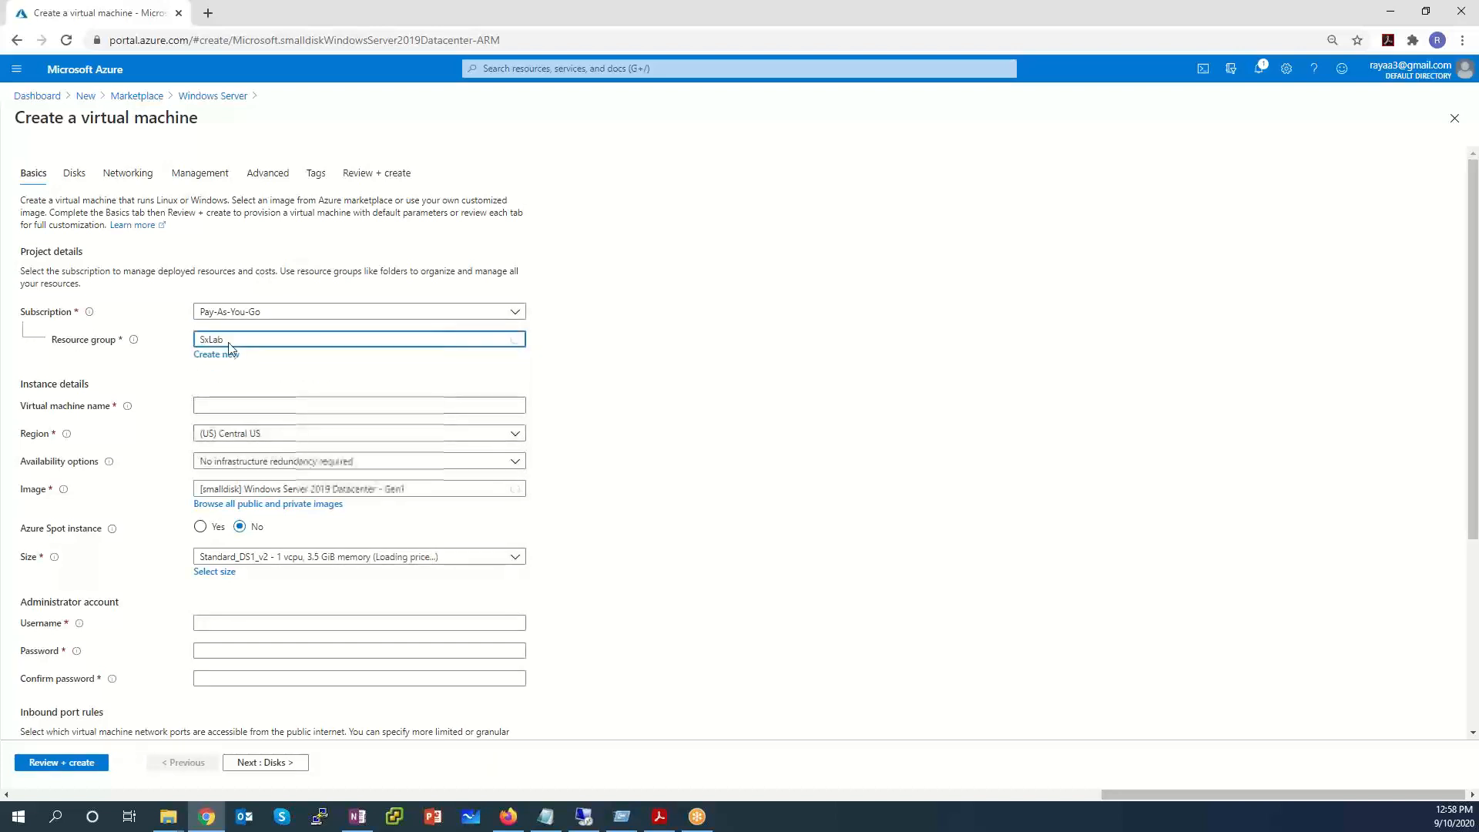
pyautogui.click(347, 403)
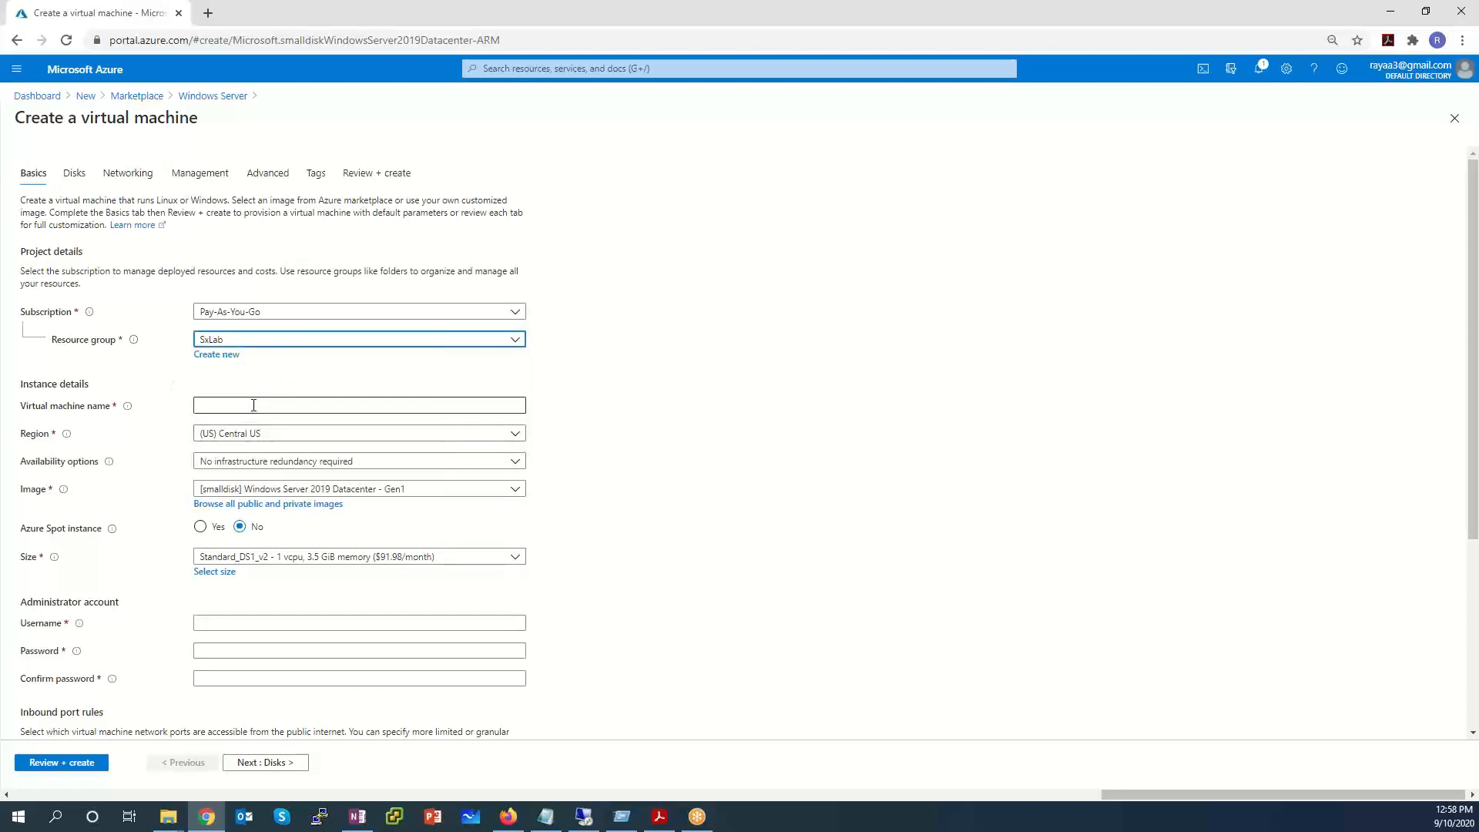
pyautogui.write('SxWindowsSrvr')
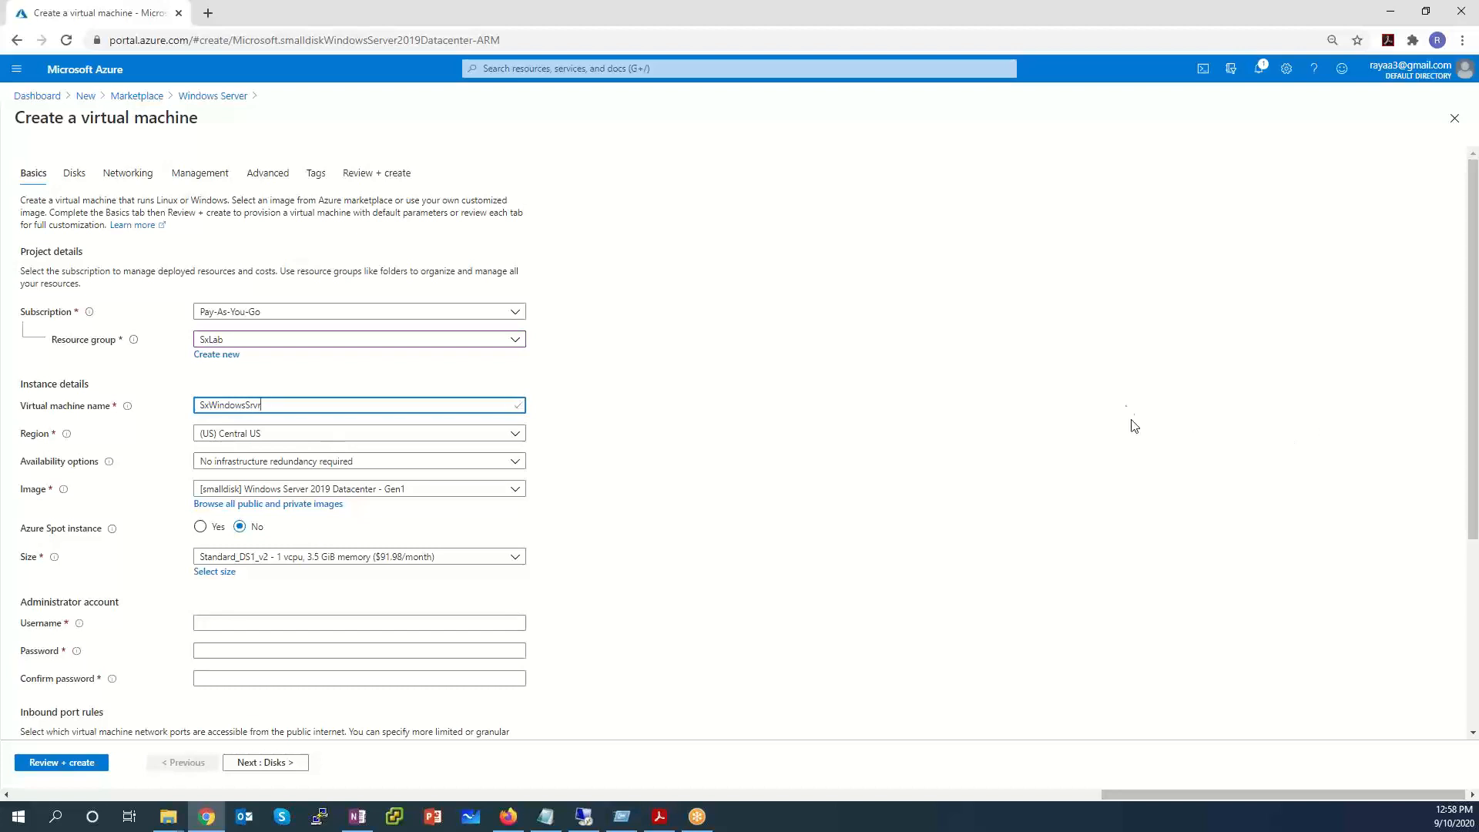
# Keep region (US) Central US and VM size Standard_DS1_v2.
pyautogui.click(239, 434)
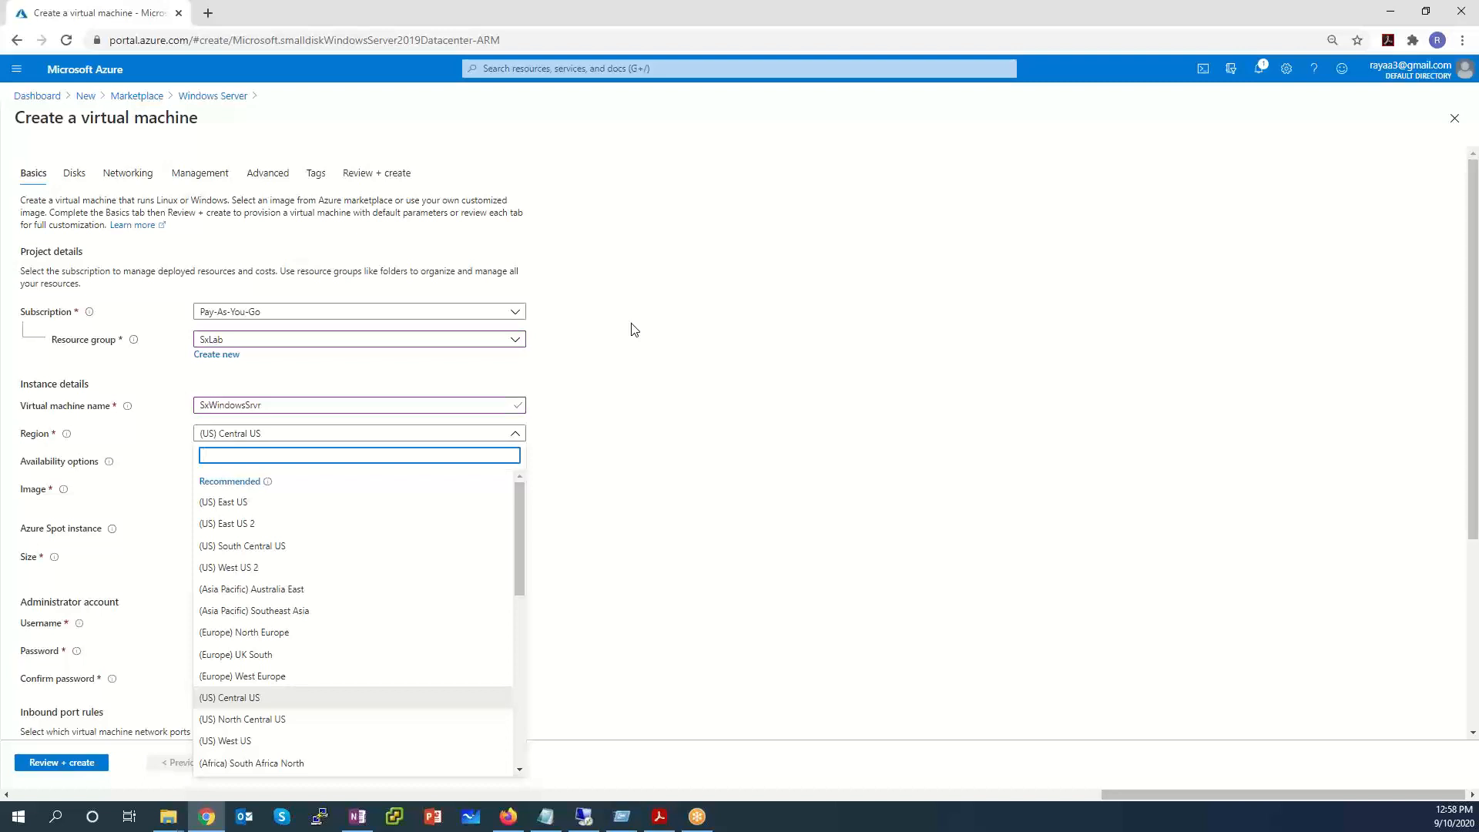
pyautogui.click(282, 704)
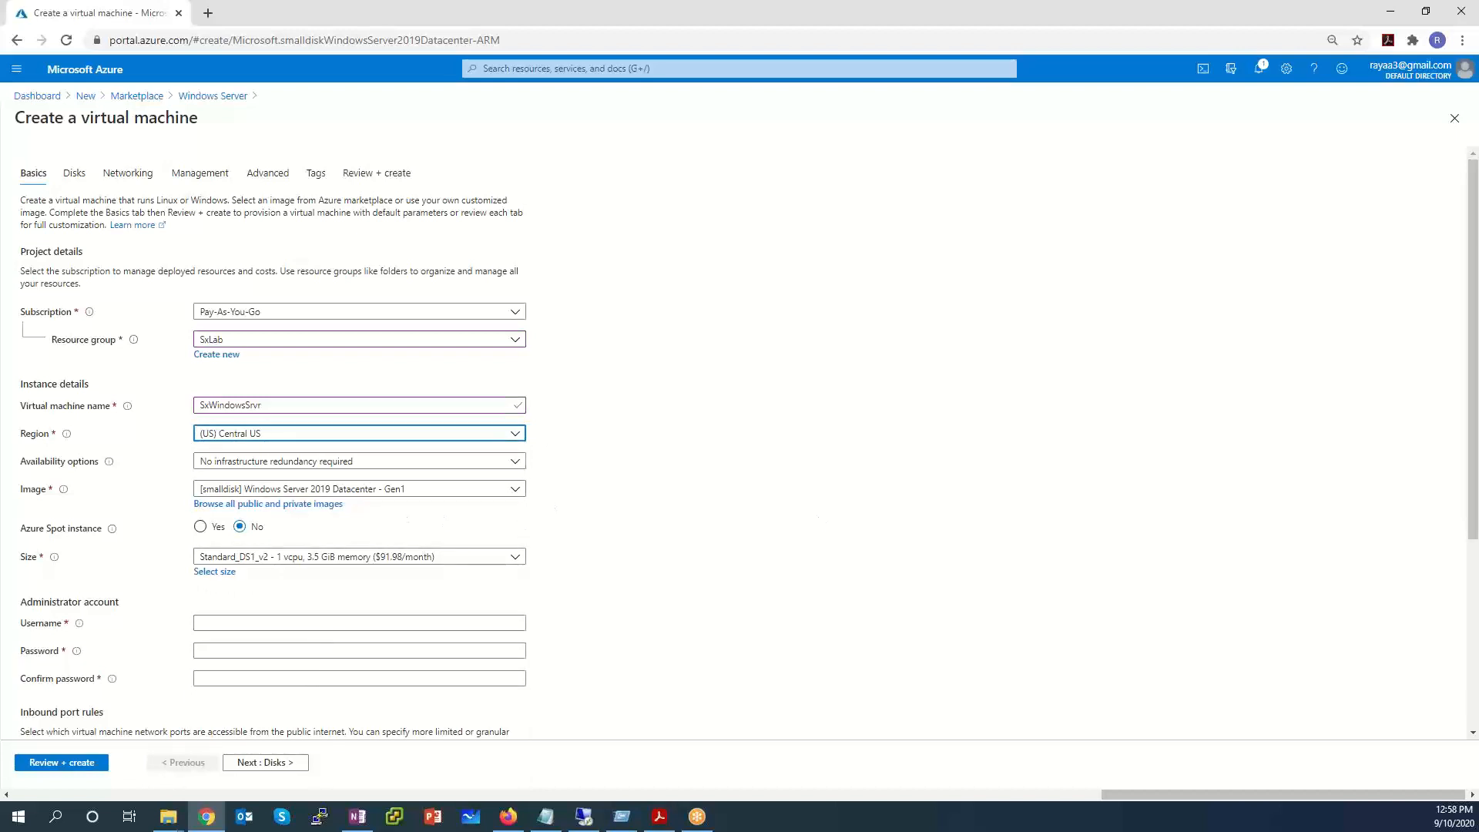
pyautogui.click(343, 560)
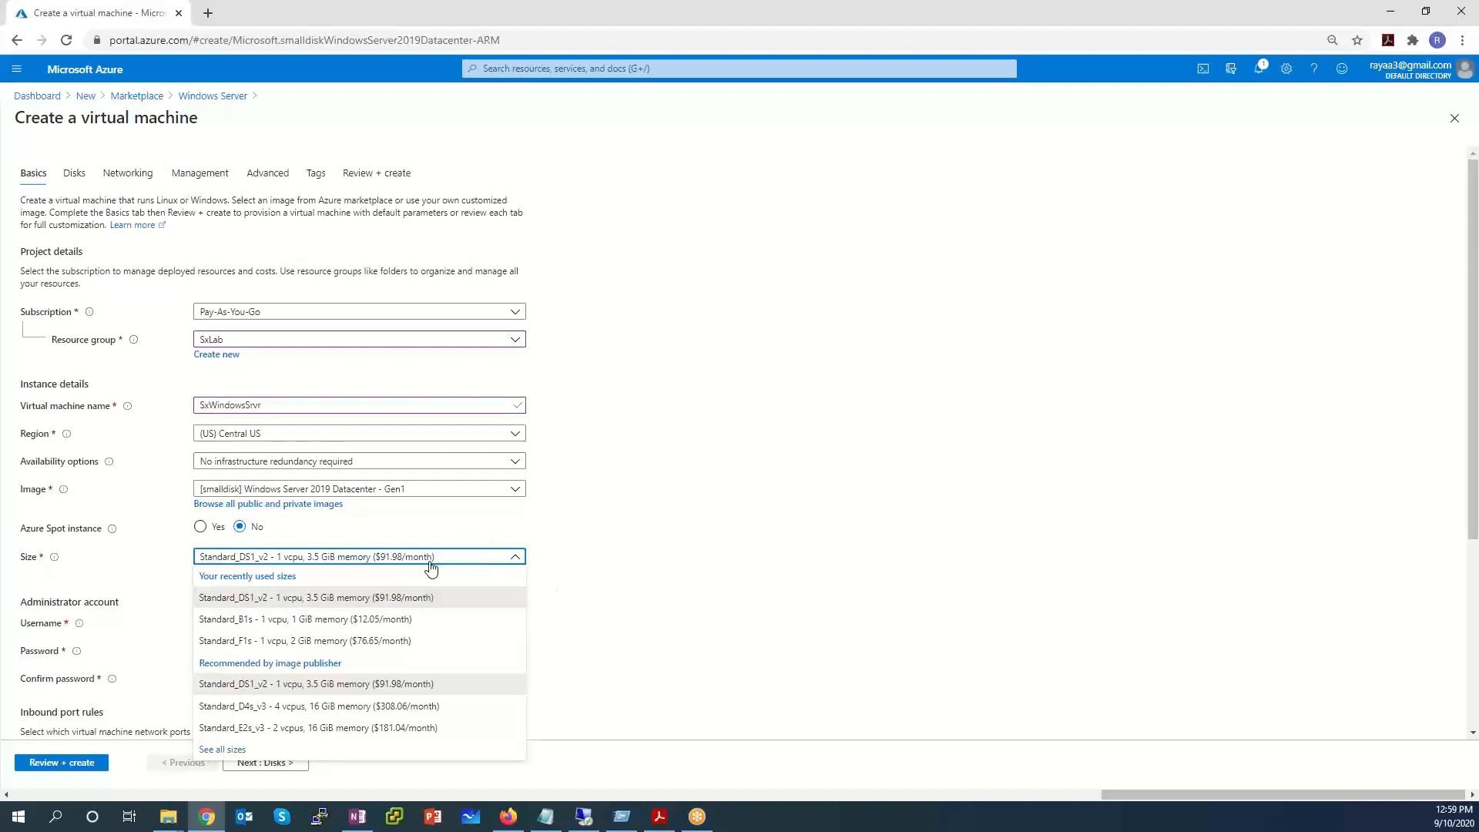
pyautogui.click(392, 686)
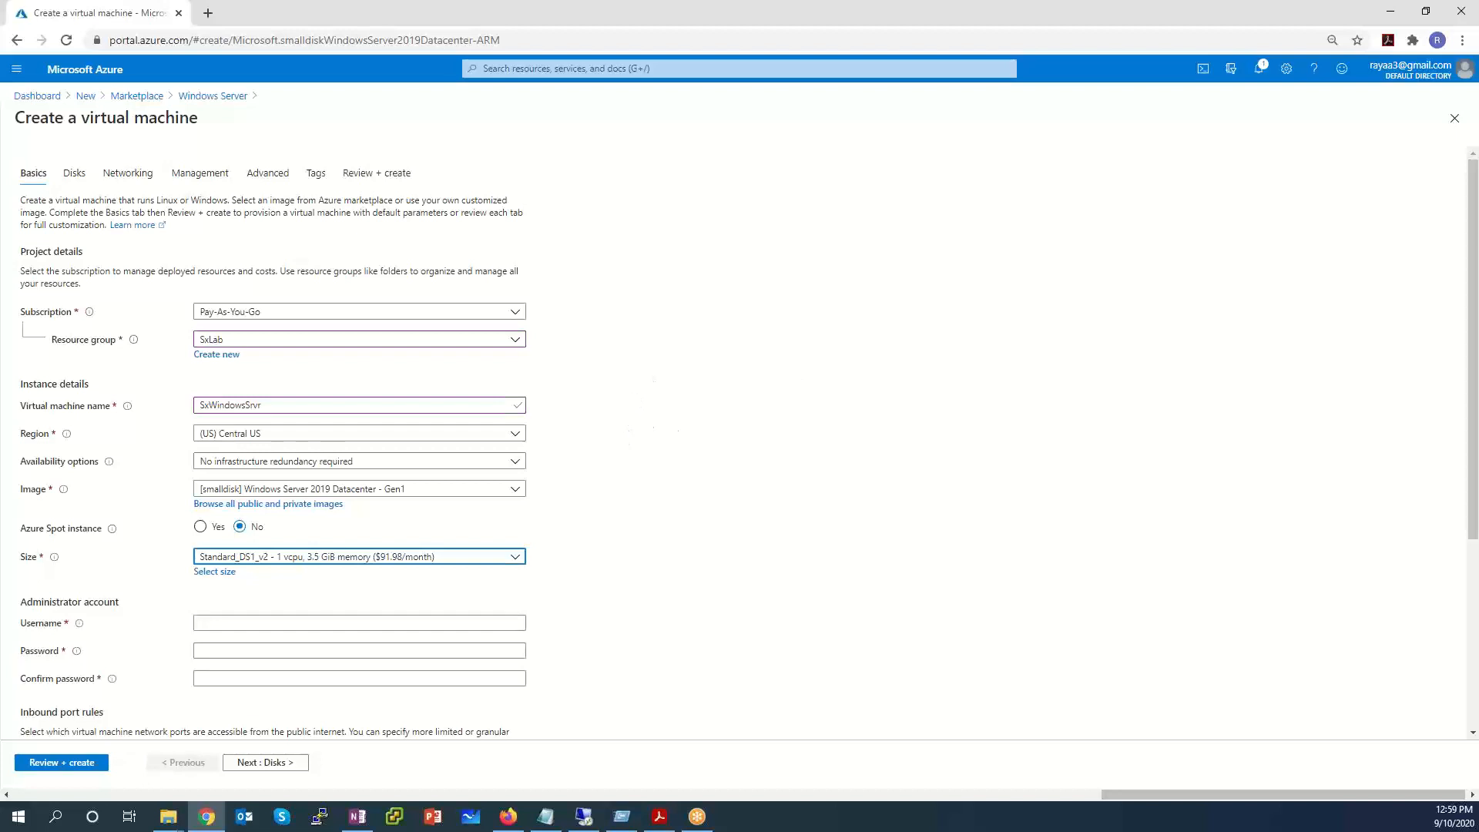
pyautogui.click(227, 622)
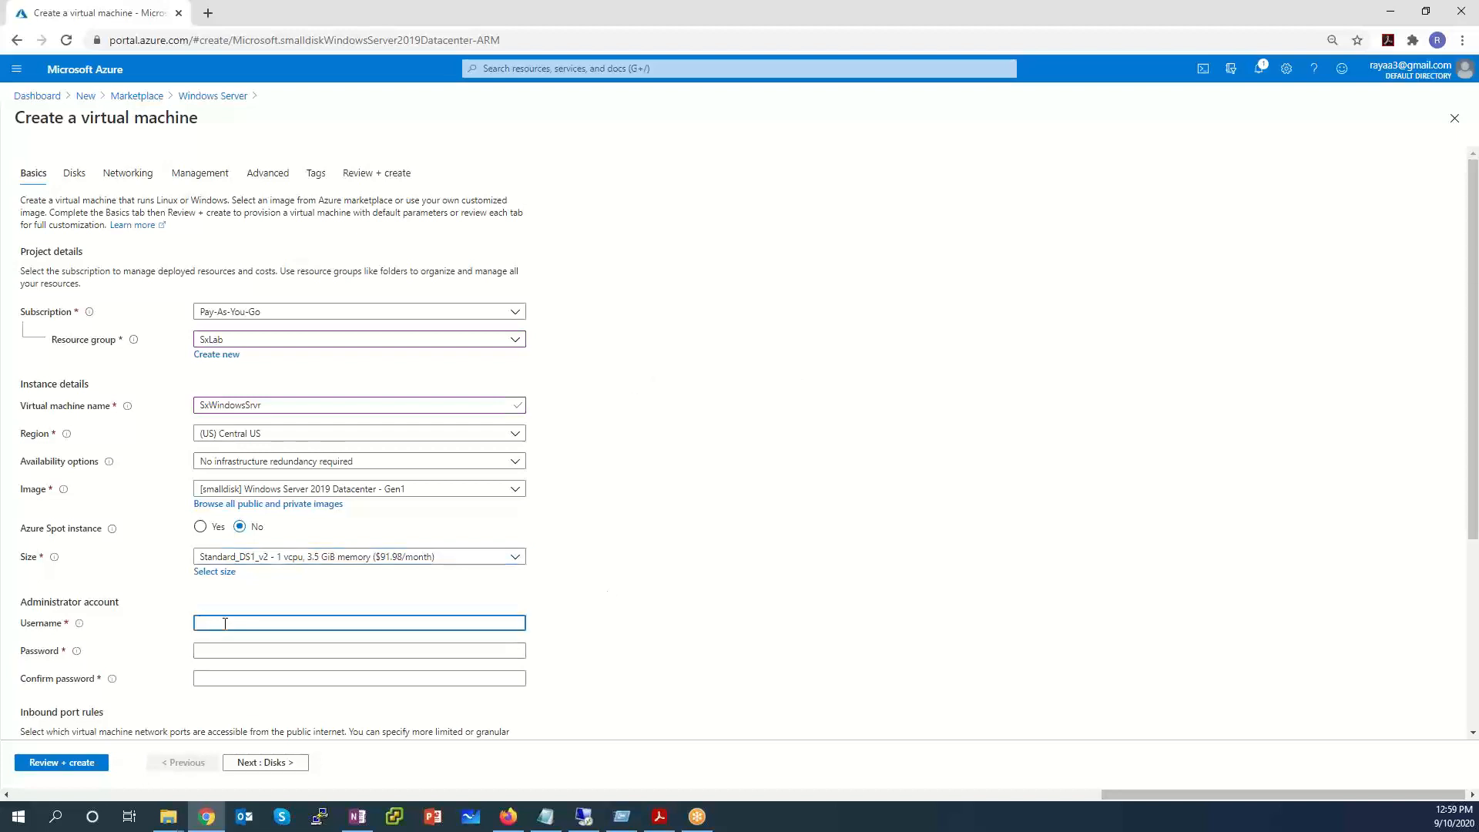
# Enter administrator username fortiadmin with its password and confirmation.
pyautogui.write('fortiadmin')
pyautogui.press('Tab')
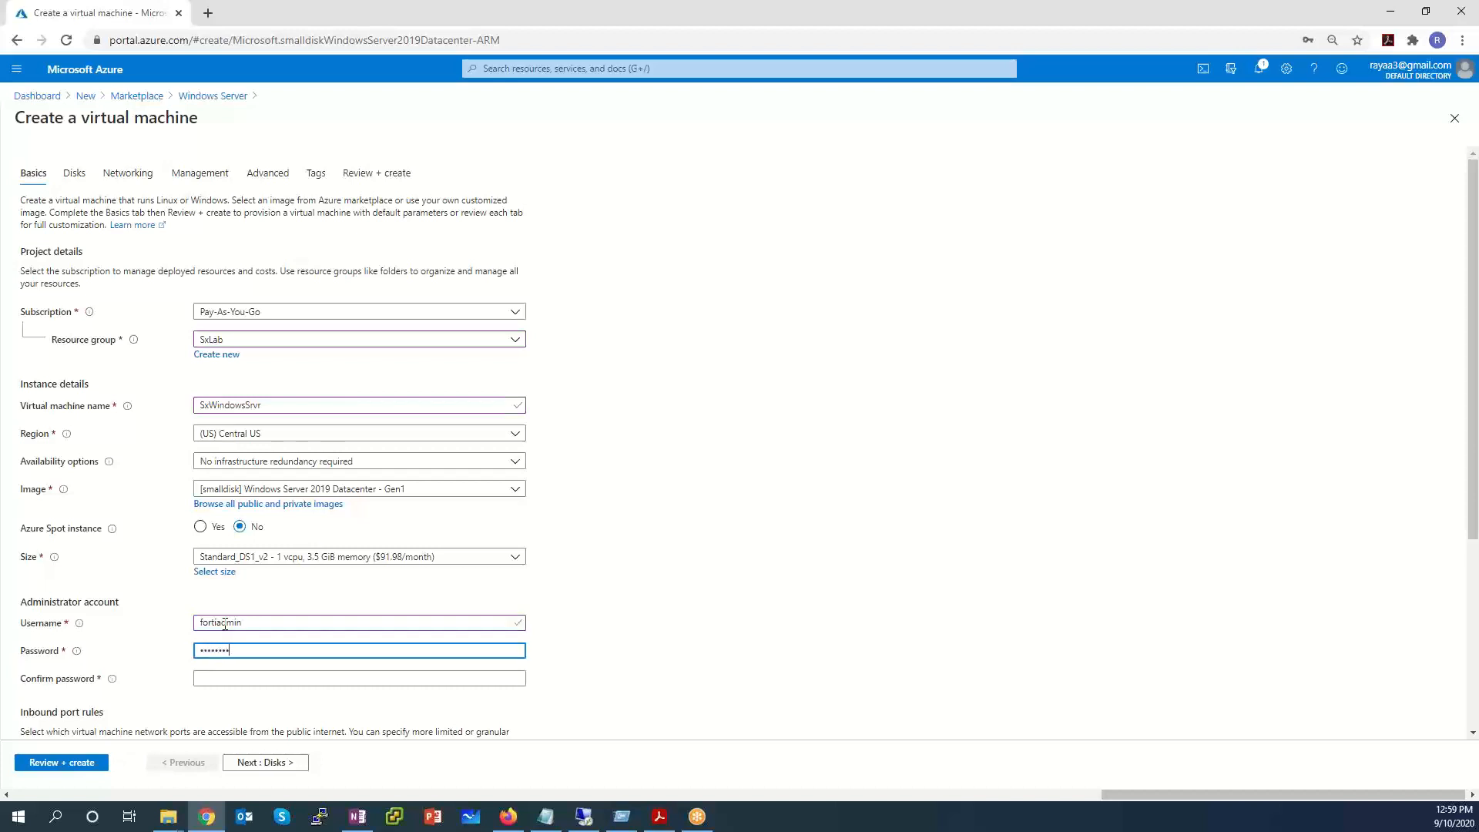
pyautogui.press('Tab')
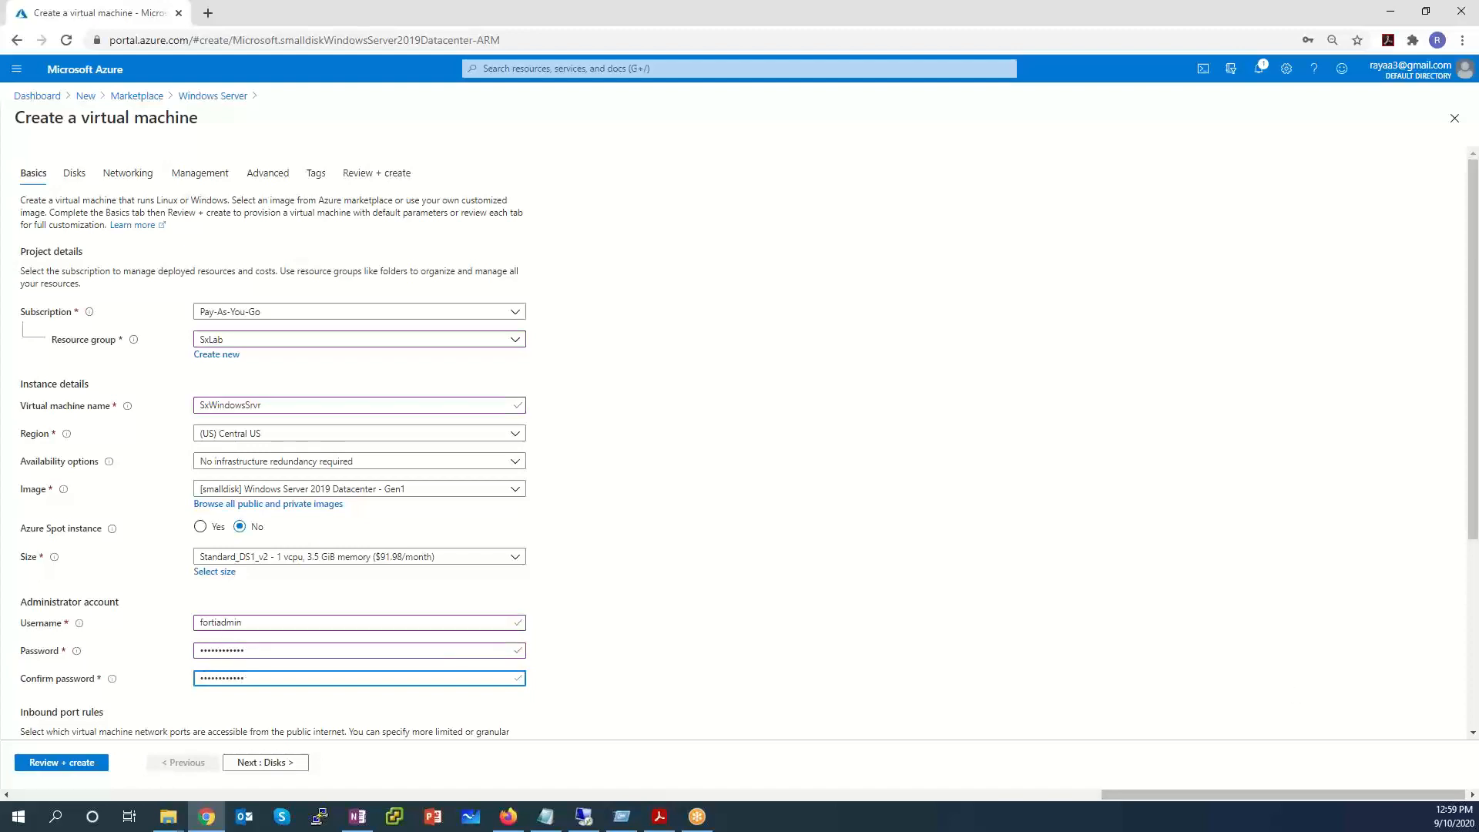
# Allow inbound HTTP (80) and HTTPS (443) alongside RDP (3389).
pyautogui.scroll(-3, 782, 406)
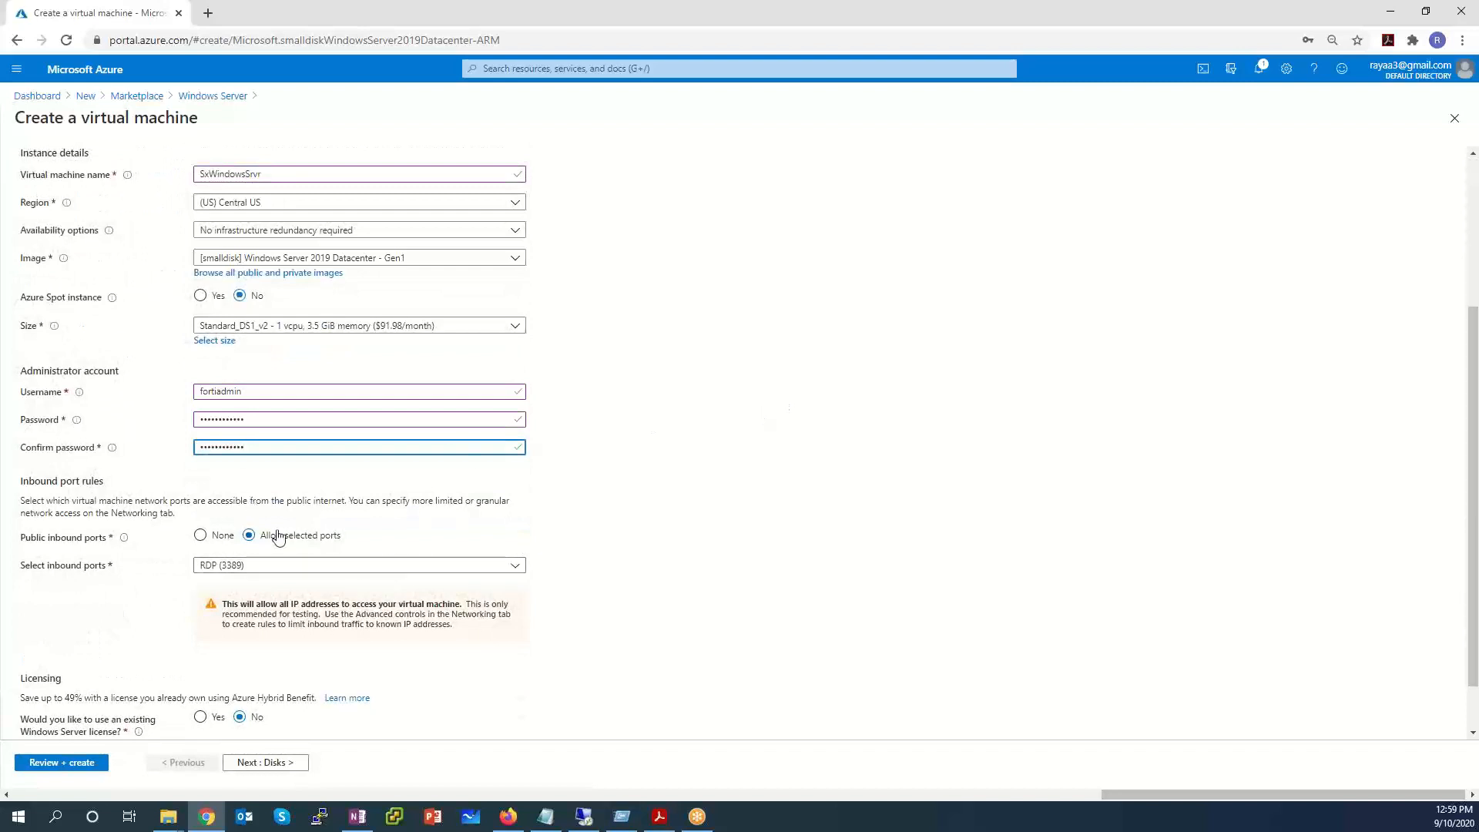
pyautogui.click(516, 568)
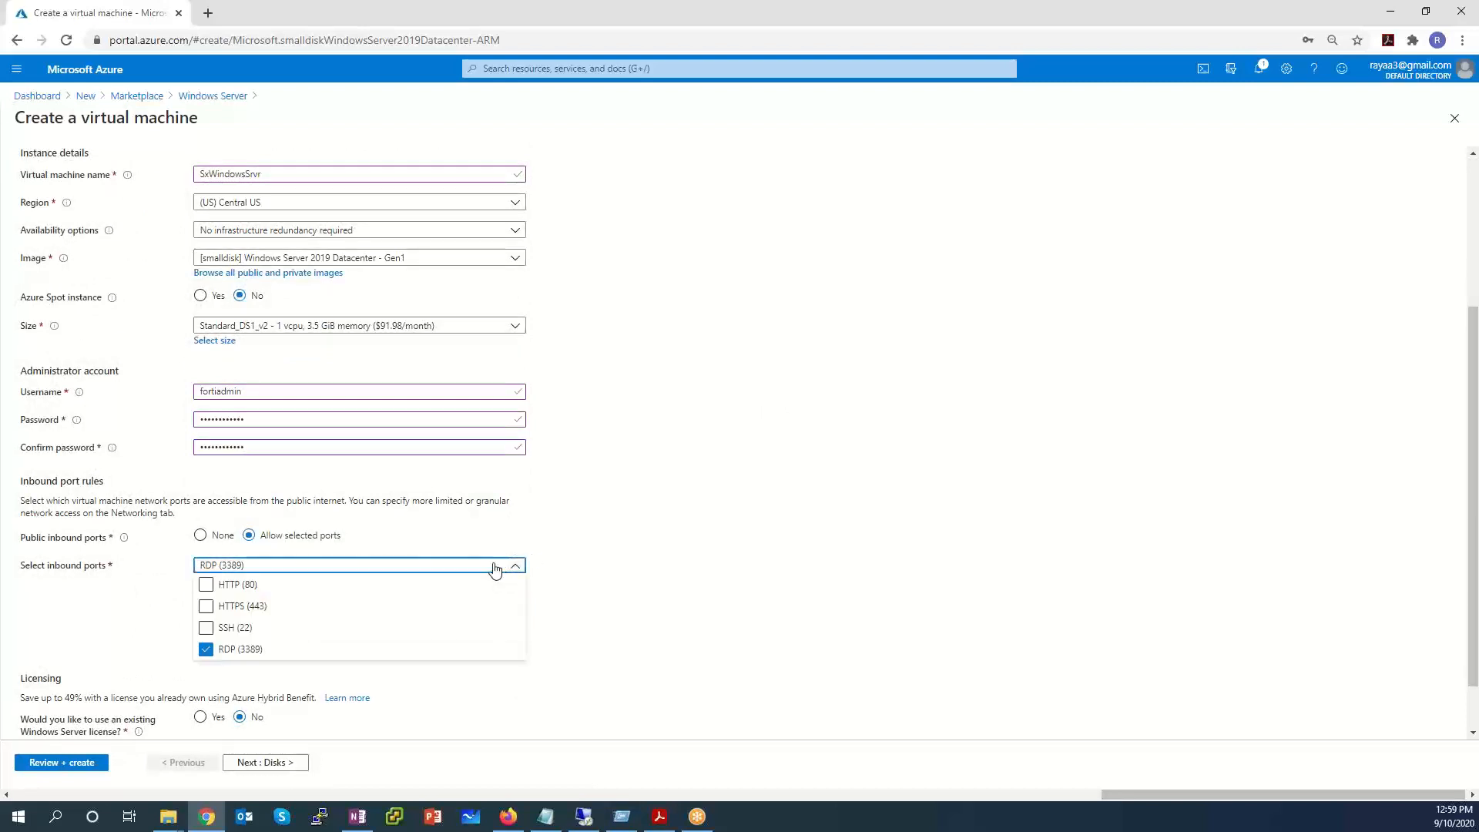
pyautogui.click(207, 585)
pyautogui.click(206, 608)
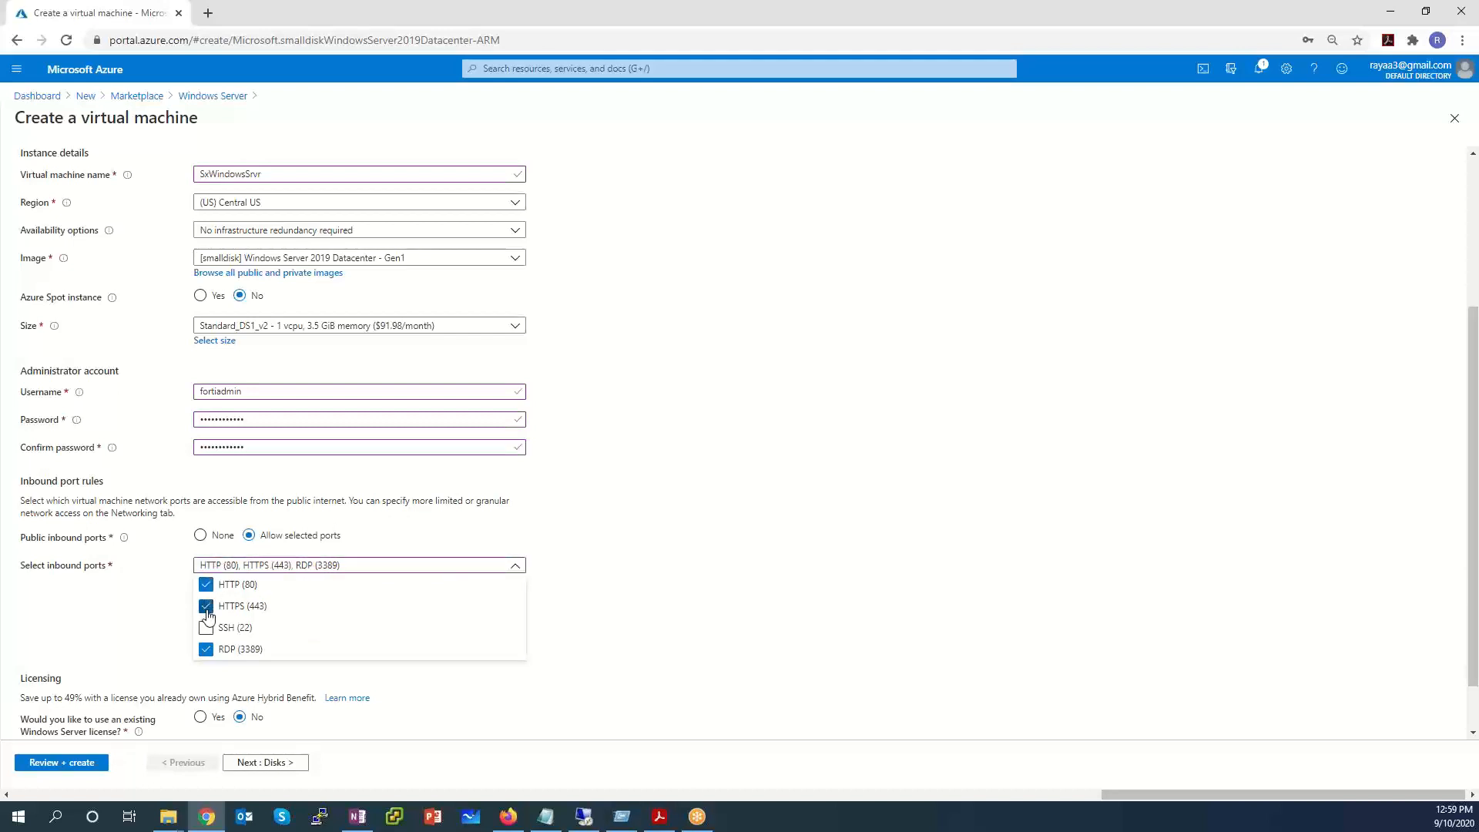
pyautogui.click(707, 580)
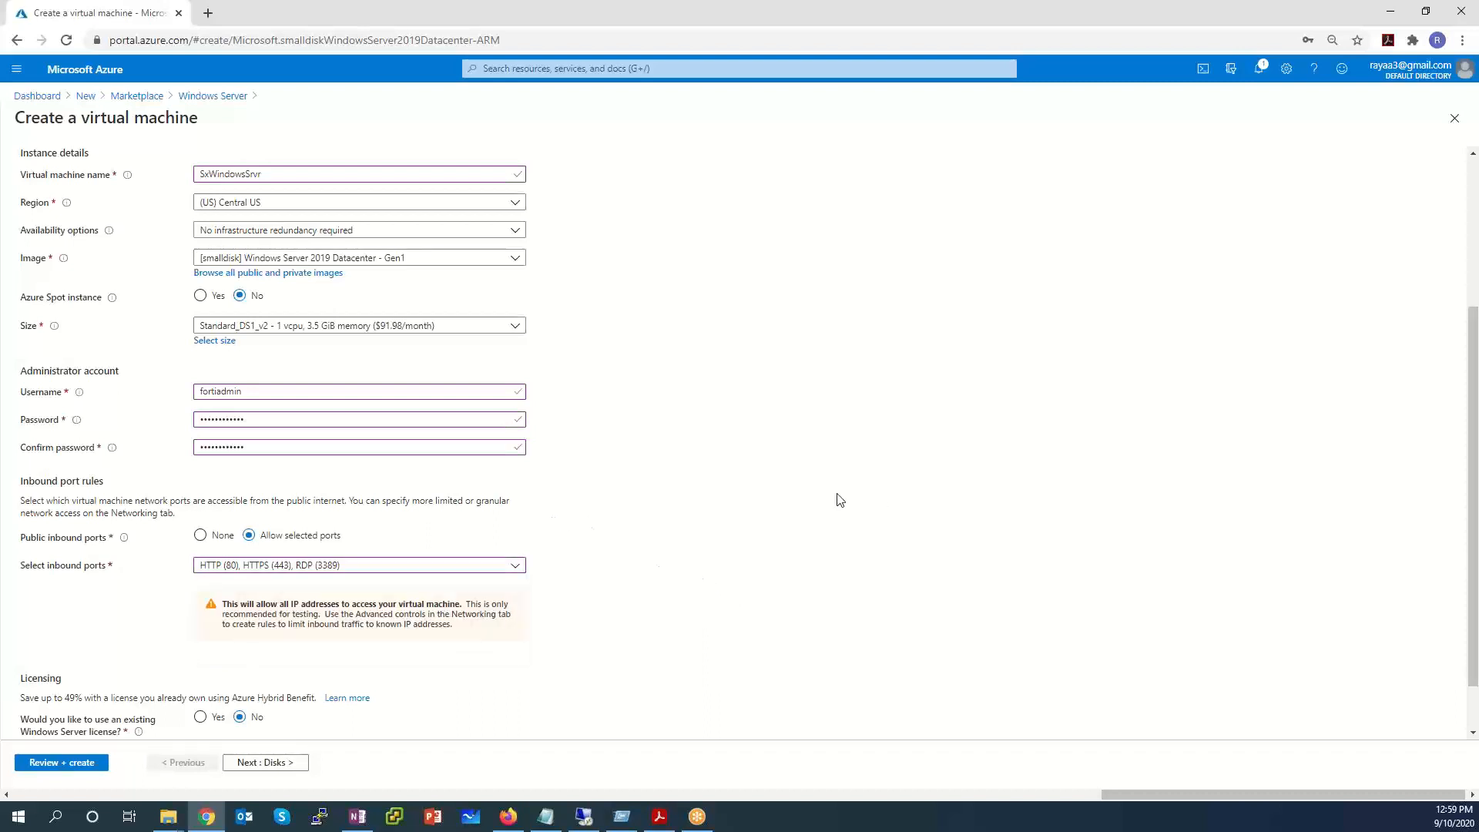
pyautogui.scroll(-2, 799, 508)
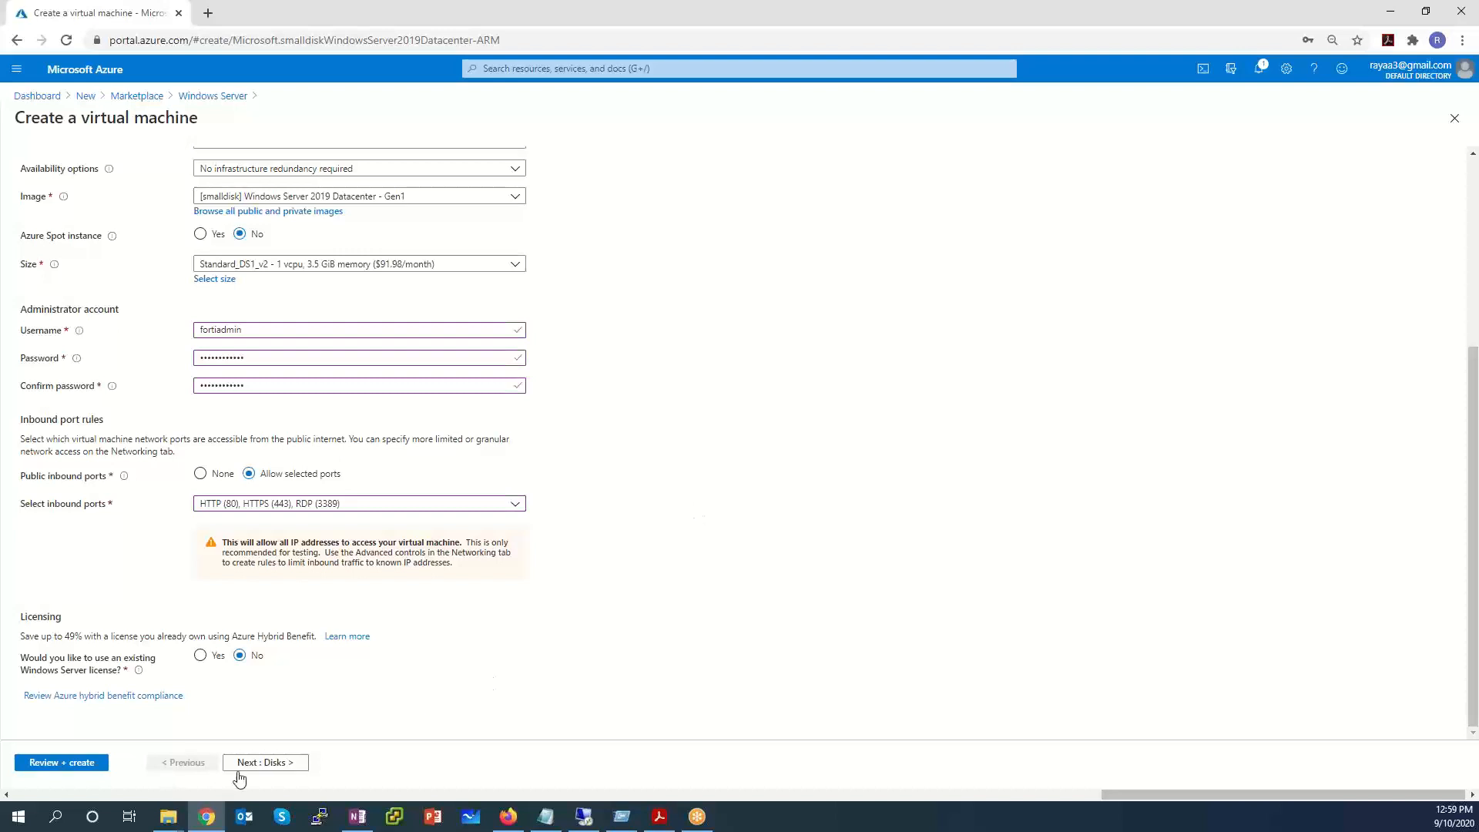
# Place the VM on FortigateProtectedVNet, InsideSubnet, with Public IP set to None.
pyautogui.click(288, 771)
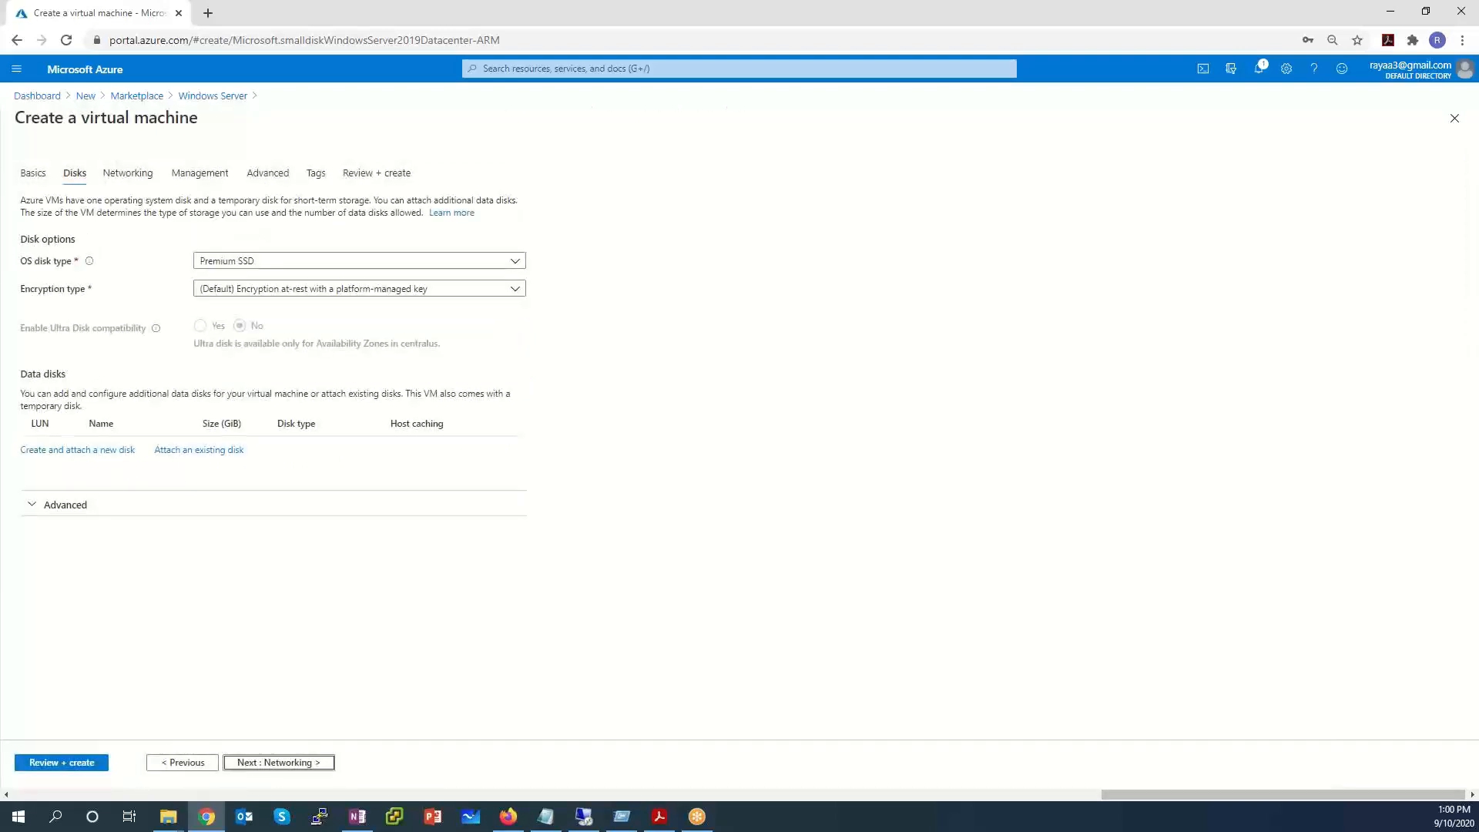
pyautogui.click(291, 766)
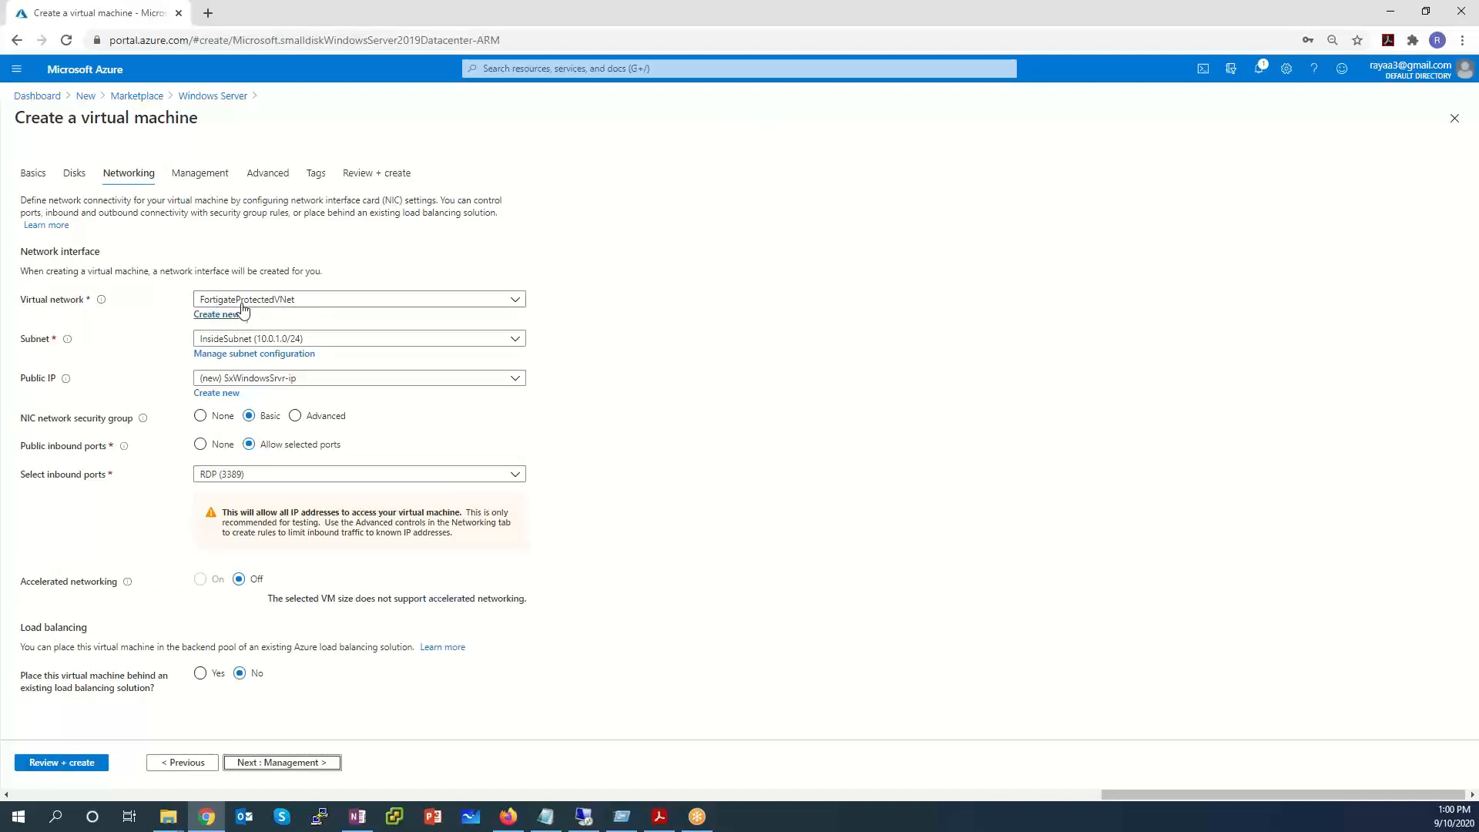
pyautogui.click(315, 306)
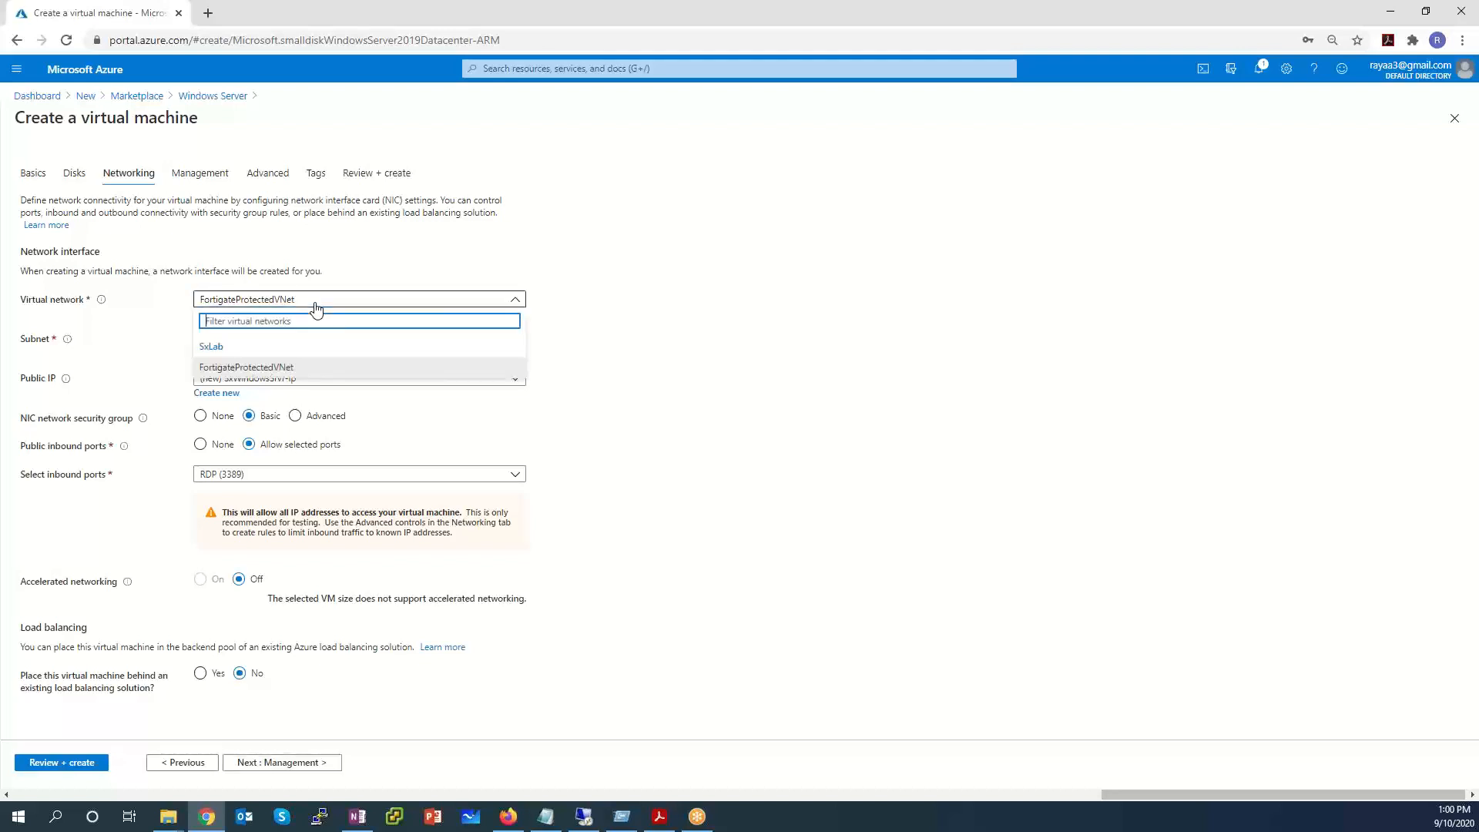
pyautogui.click(336, 255)
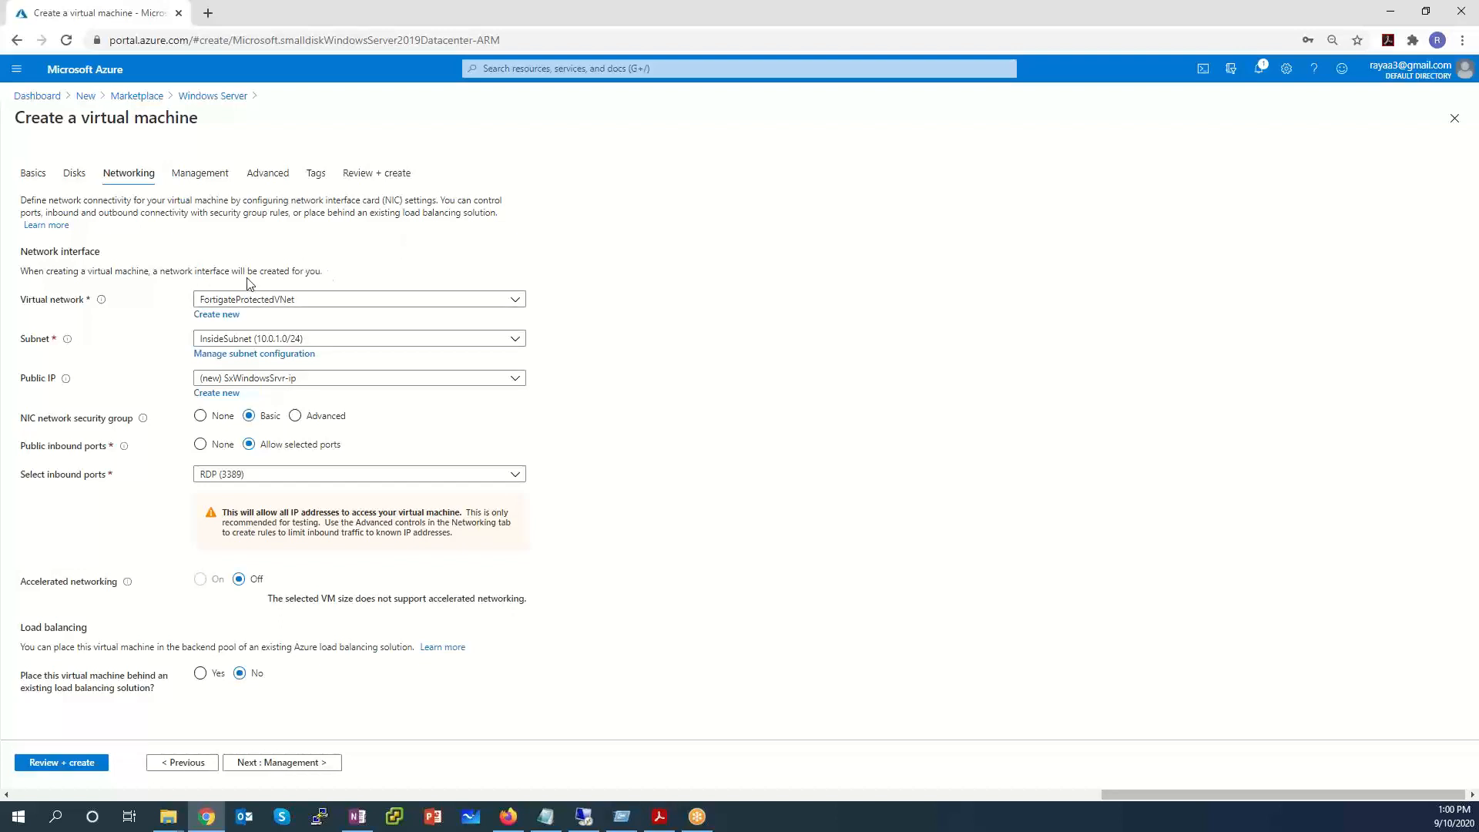
pyautogui.click(306, 340)
pyautogui.click(306, 340)
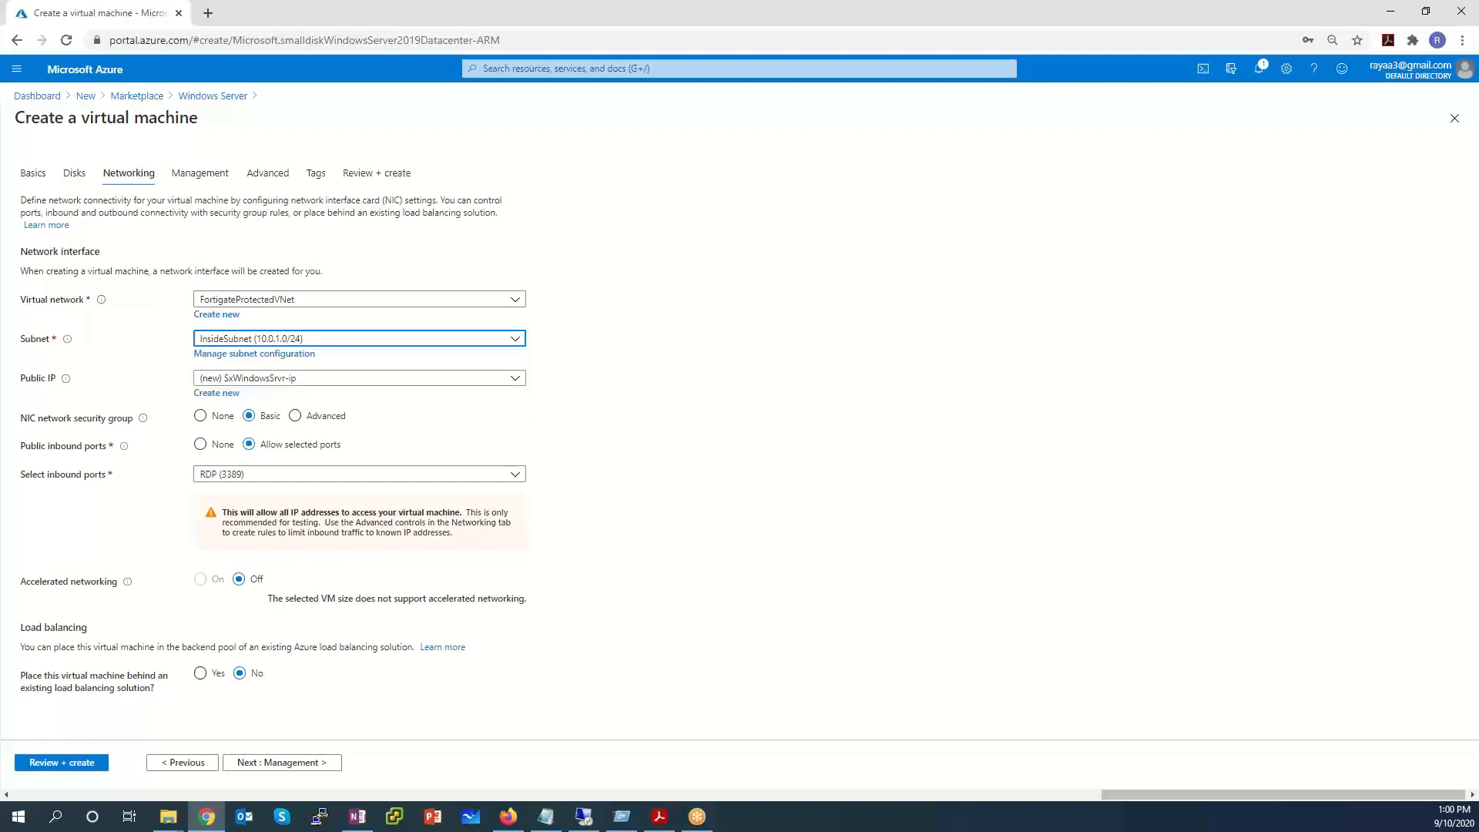
pyautogui.click(320, 382)
pyautogui.click(274, 420)
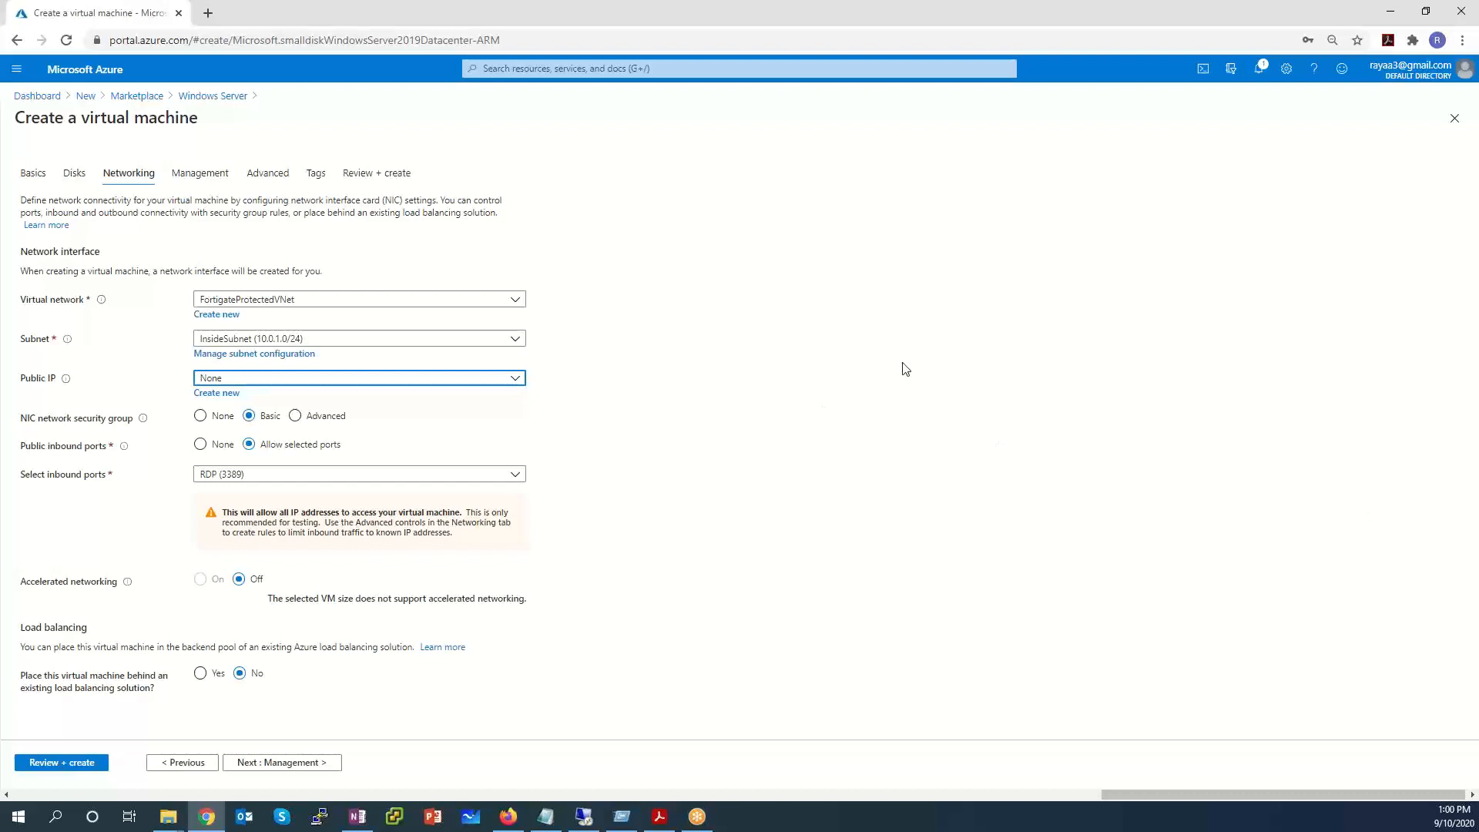
# Allow inbound HTTP (80) and HTTPS (443), then continue to Management.
pyautogui.click(237, 417)
pyautogui.click(311, 474)
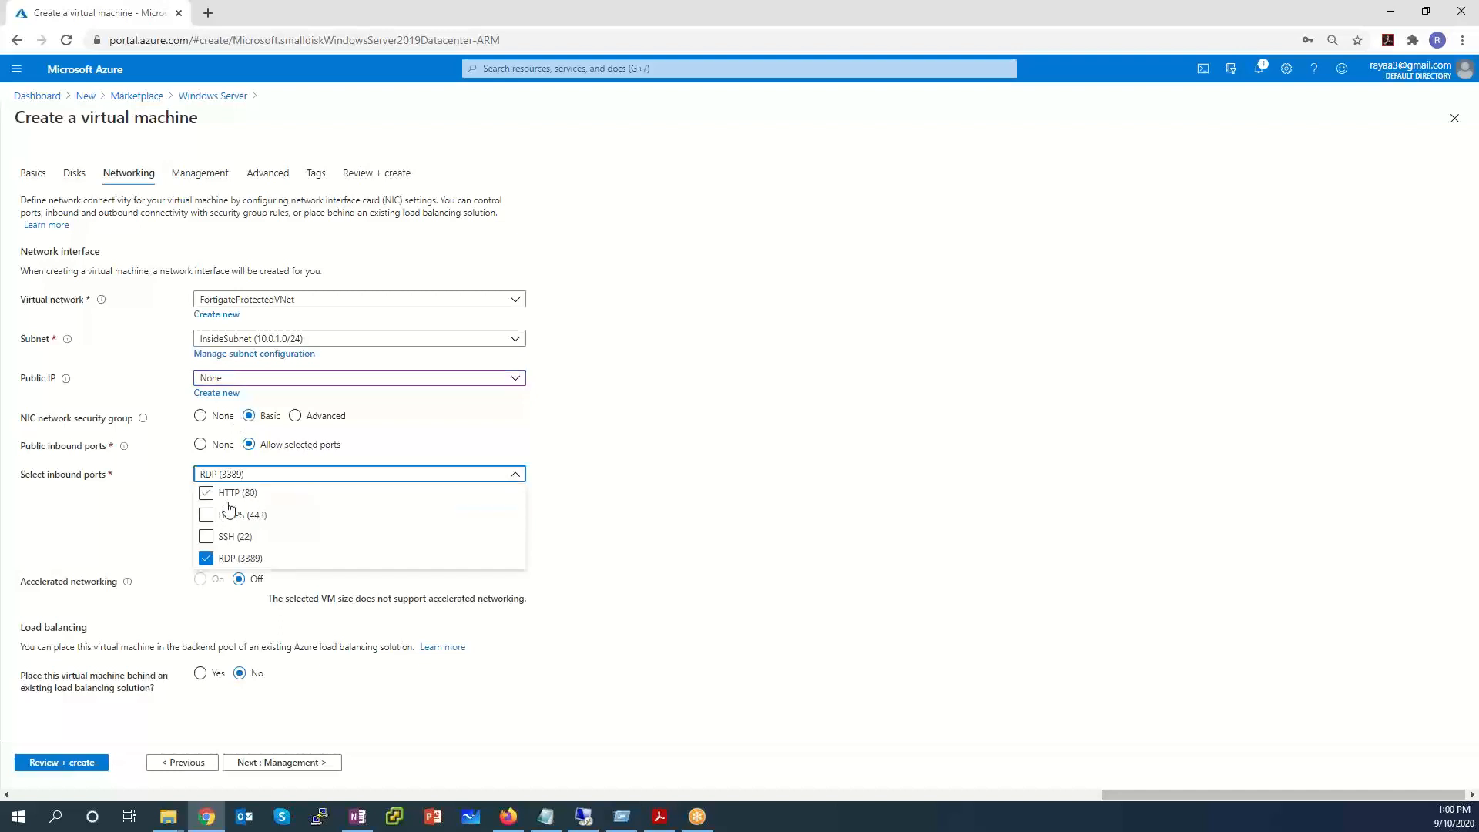
pyautogui.click(206, 493)
pyautogui.click(206, 515)
pyautogui.click(921, 453)
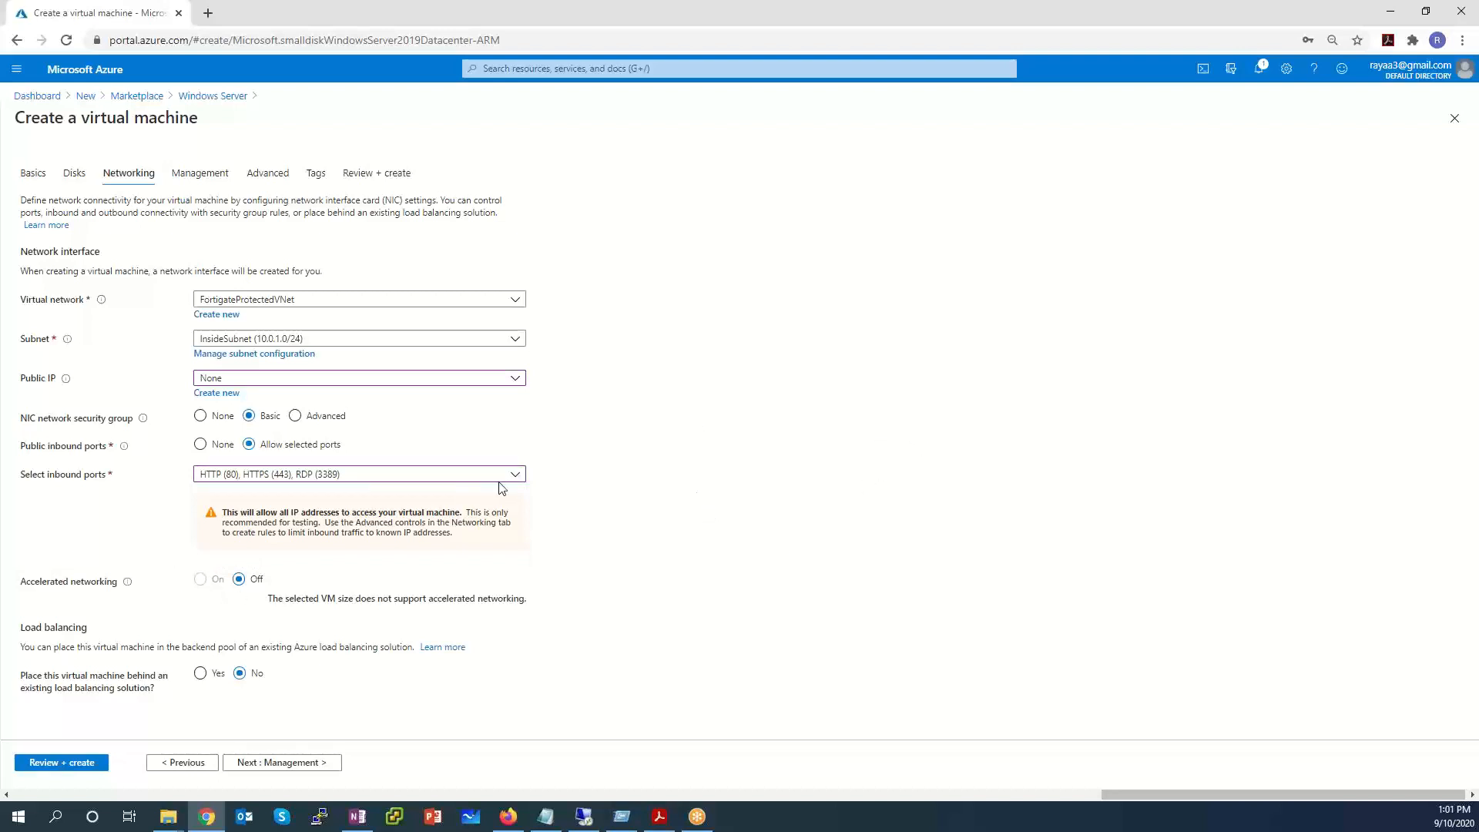
pyautogui.click(308, 763)
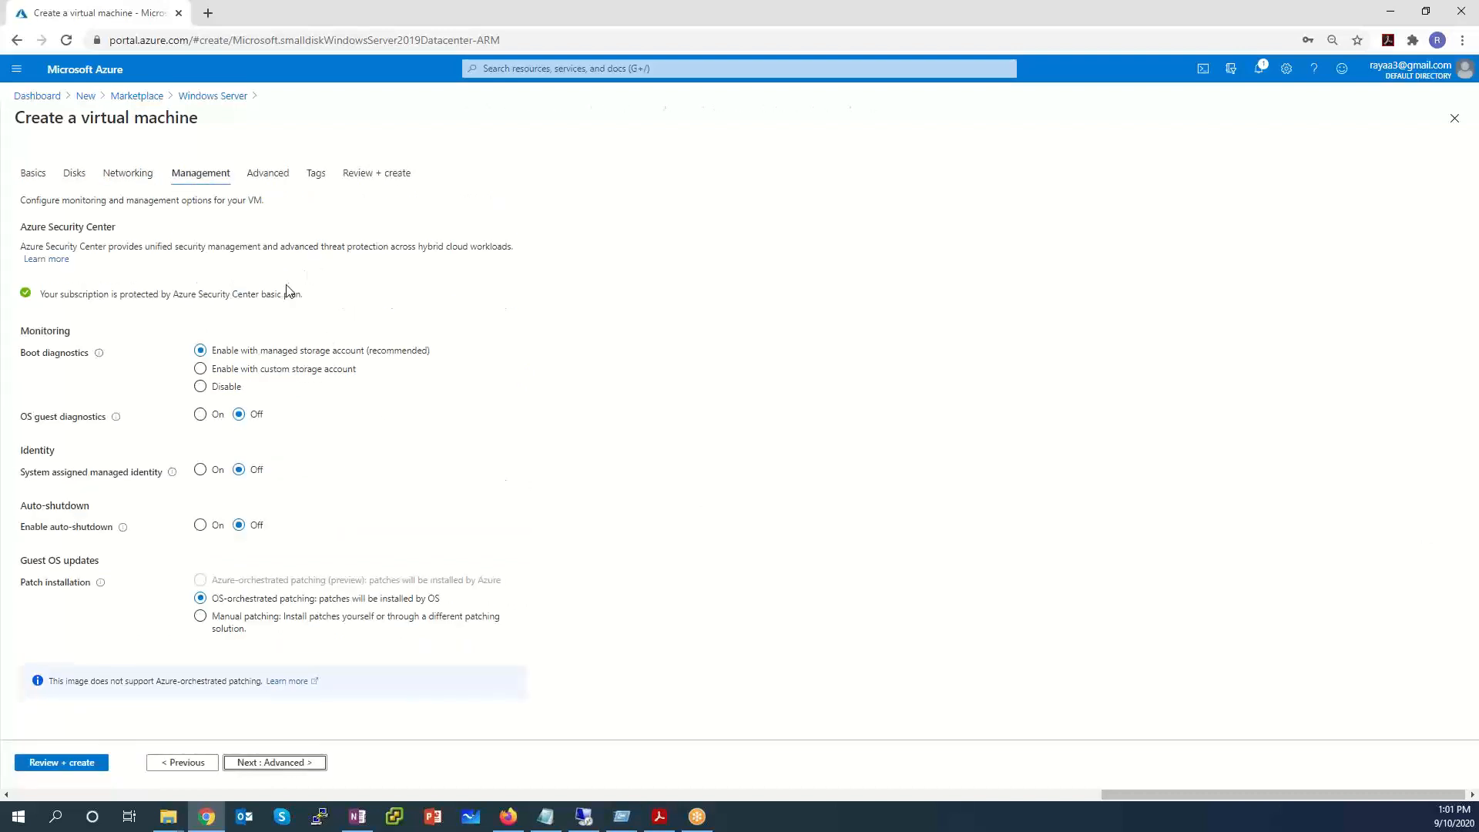
# Keep the recommended boot diagnostics and advance through Advanced and Tags to a passed validation.
pyautogui.click(457, 349)
pyautogui.moveTo(457, 349); pyautogui.dragTo(195, 352)
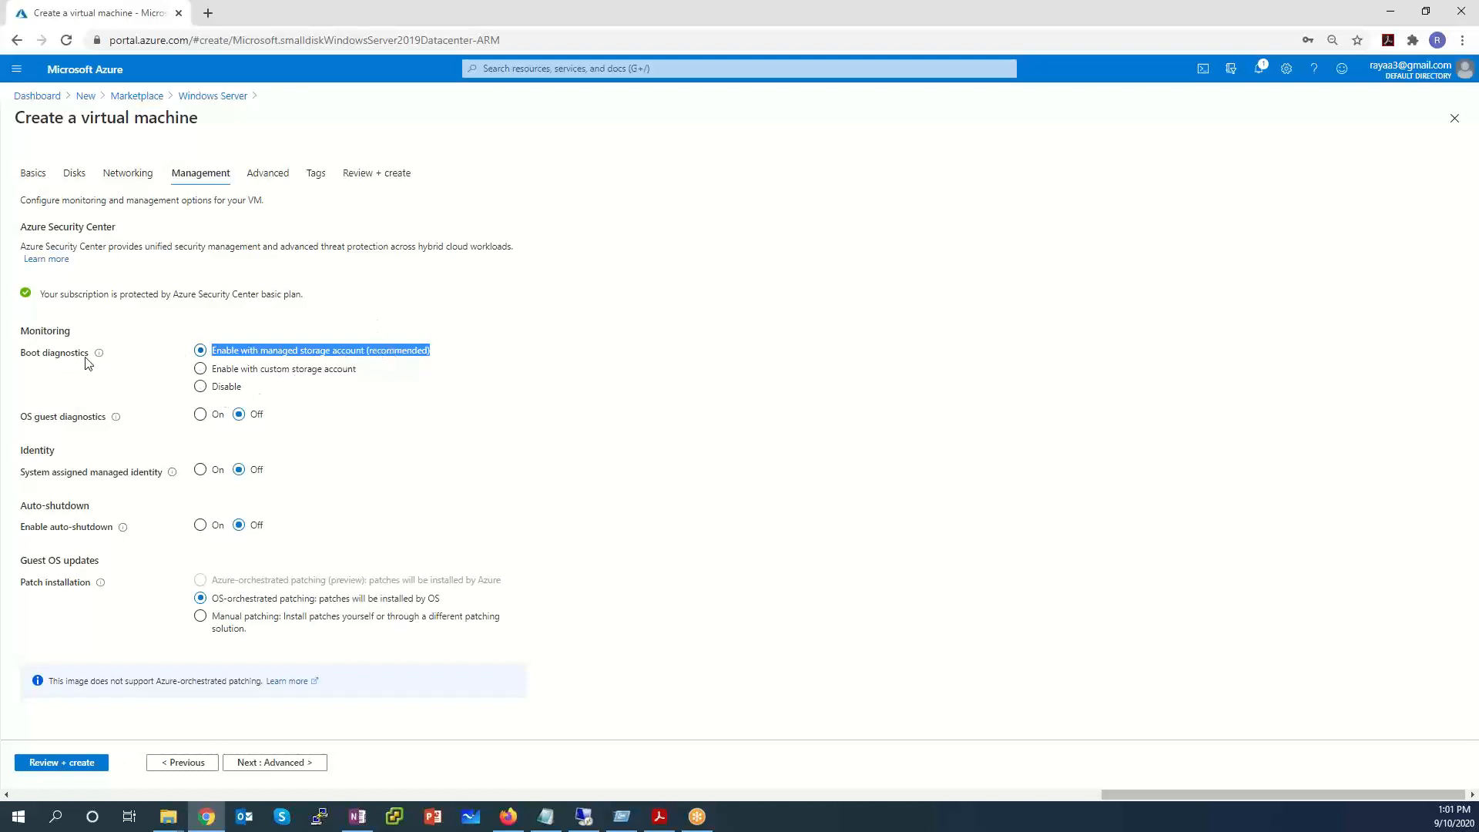
pyautogui.moveTo(102, 362)
pyautogui.click(306, 762)
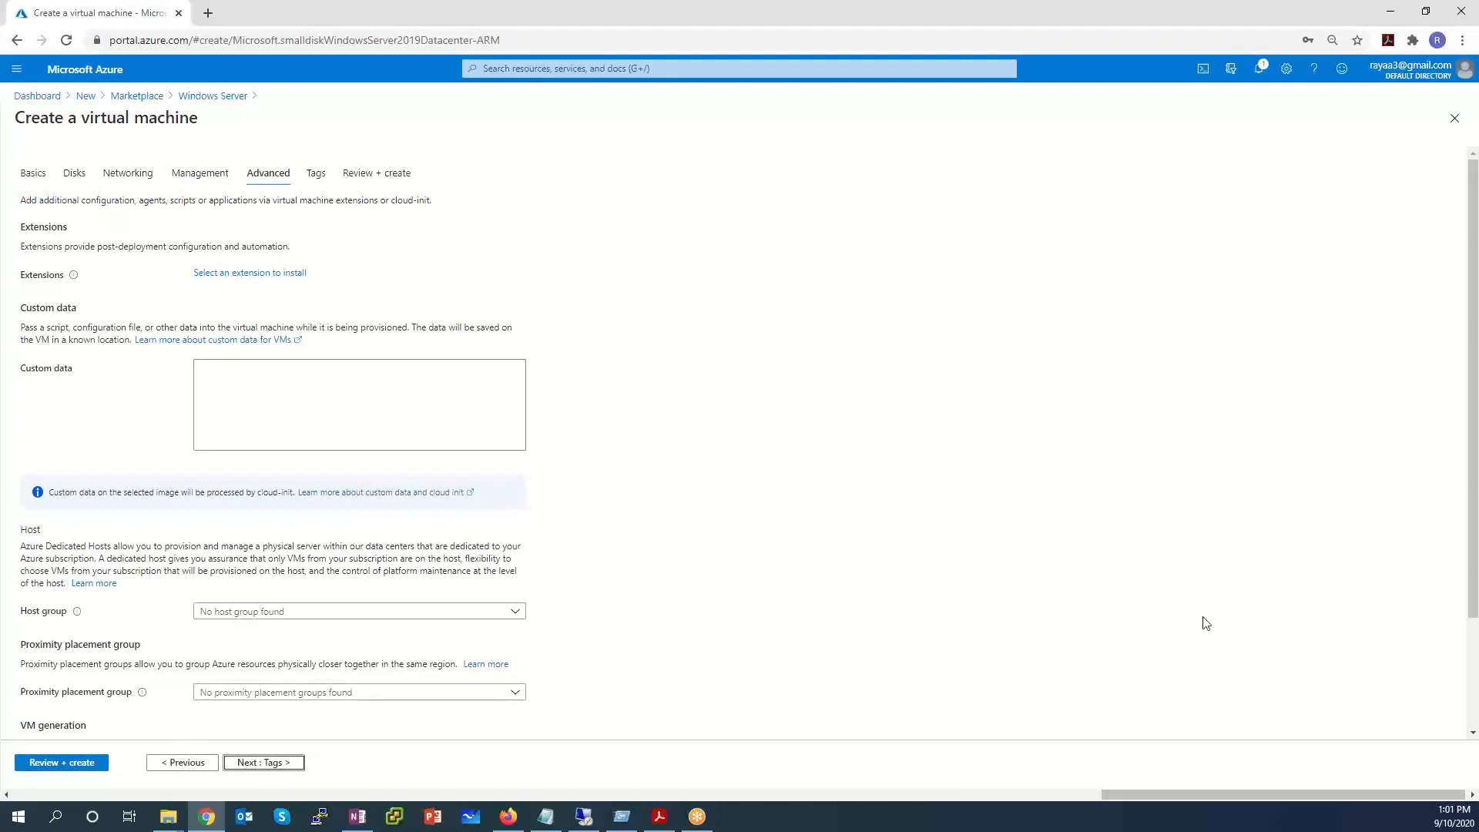
pyautogui.click(282, 765)
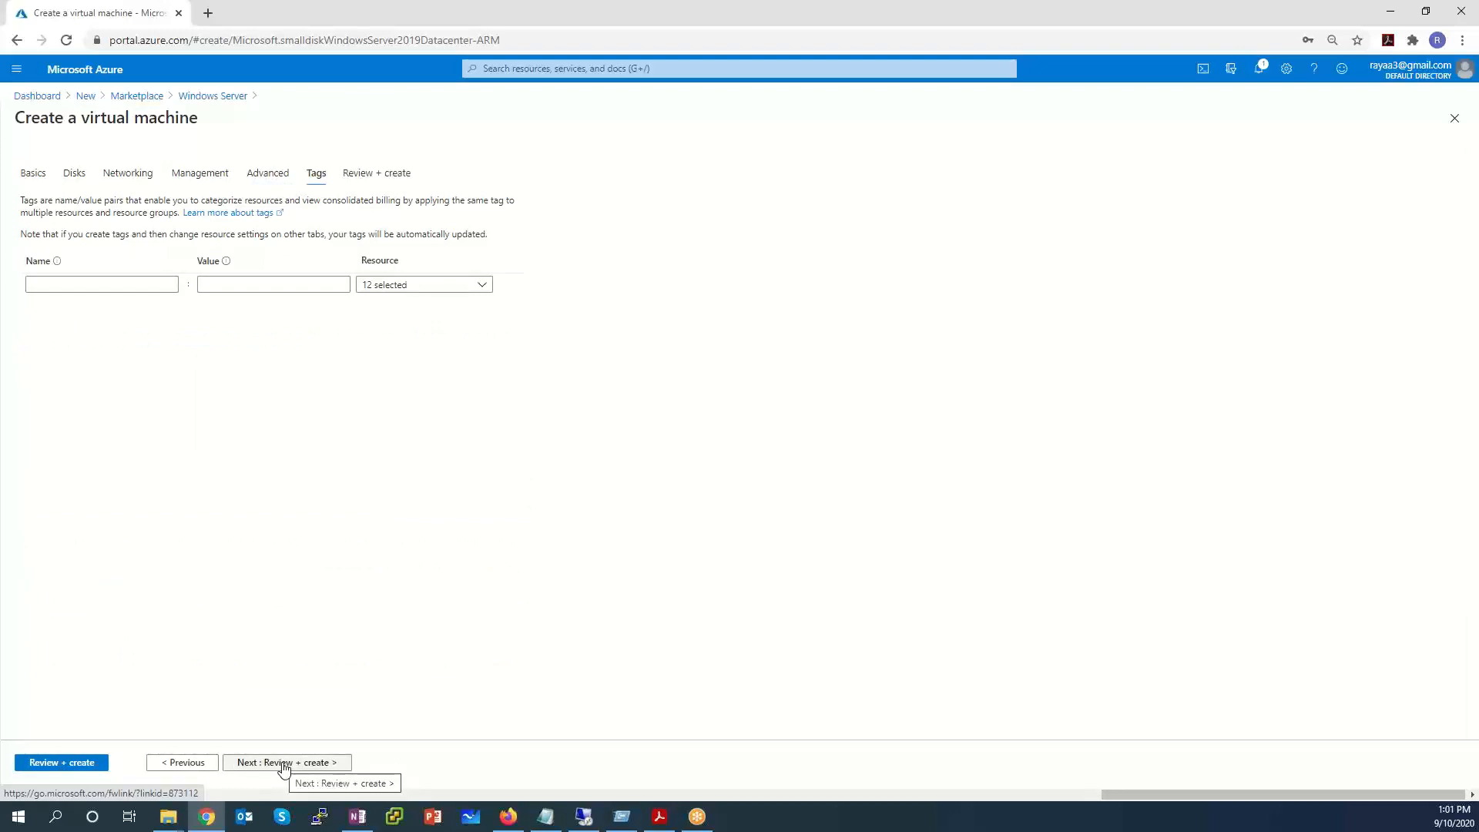
pyautogui.click(284, 764)
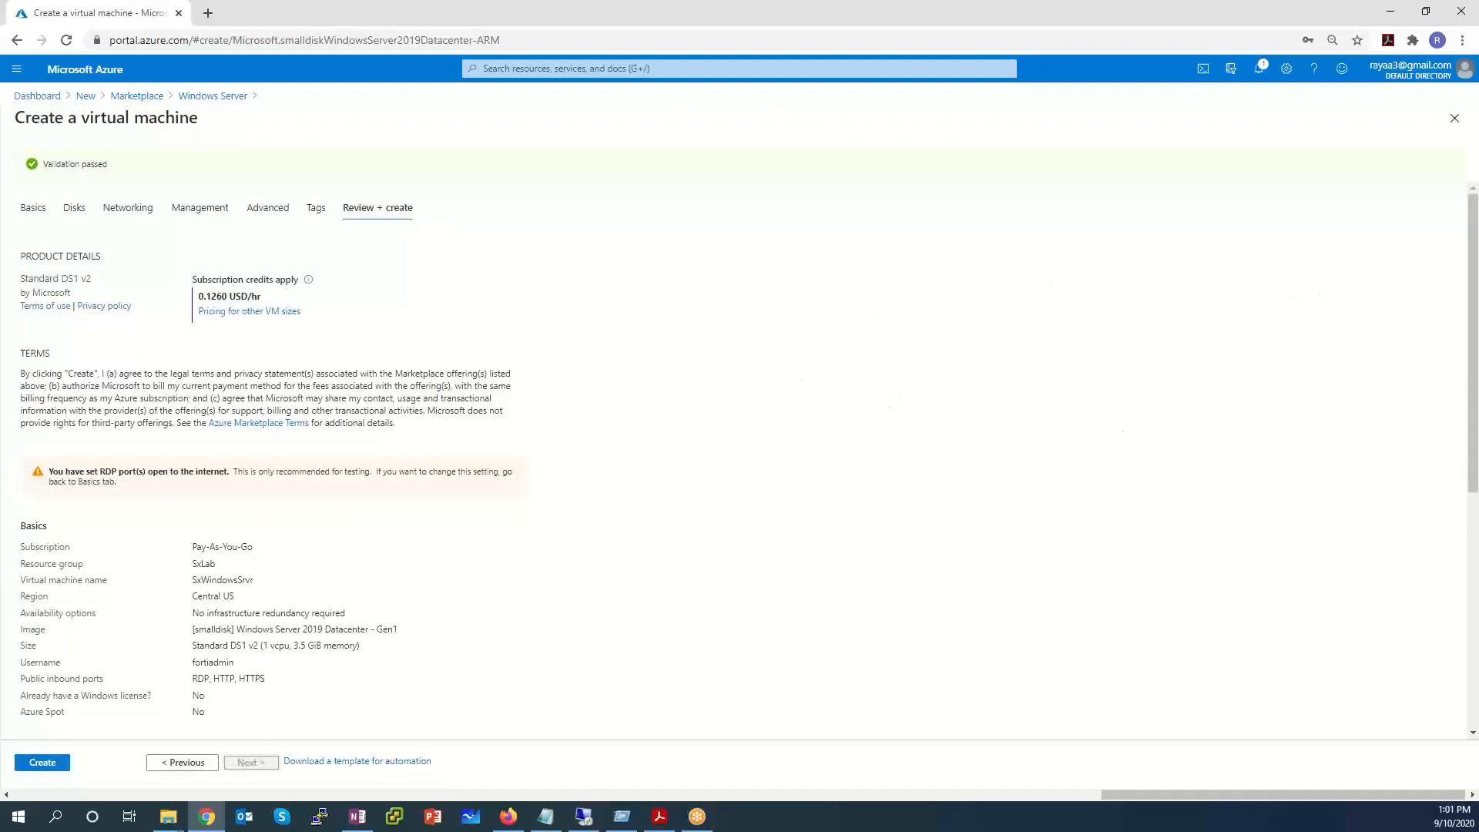
# Create the SxWindowsSrvr VM and follow its deployment progress in notifications.
pyautogui.scroll(-6, 254, 431)
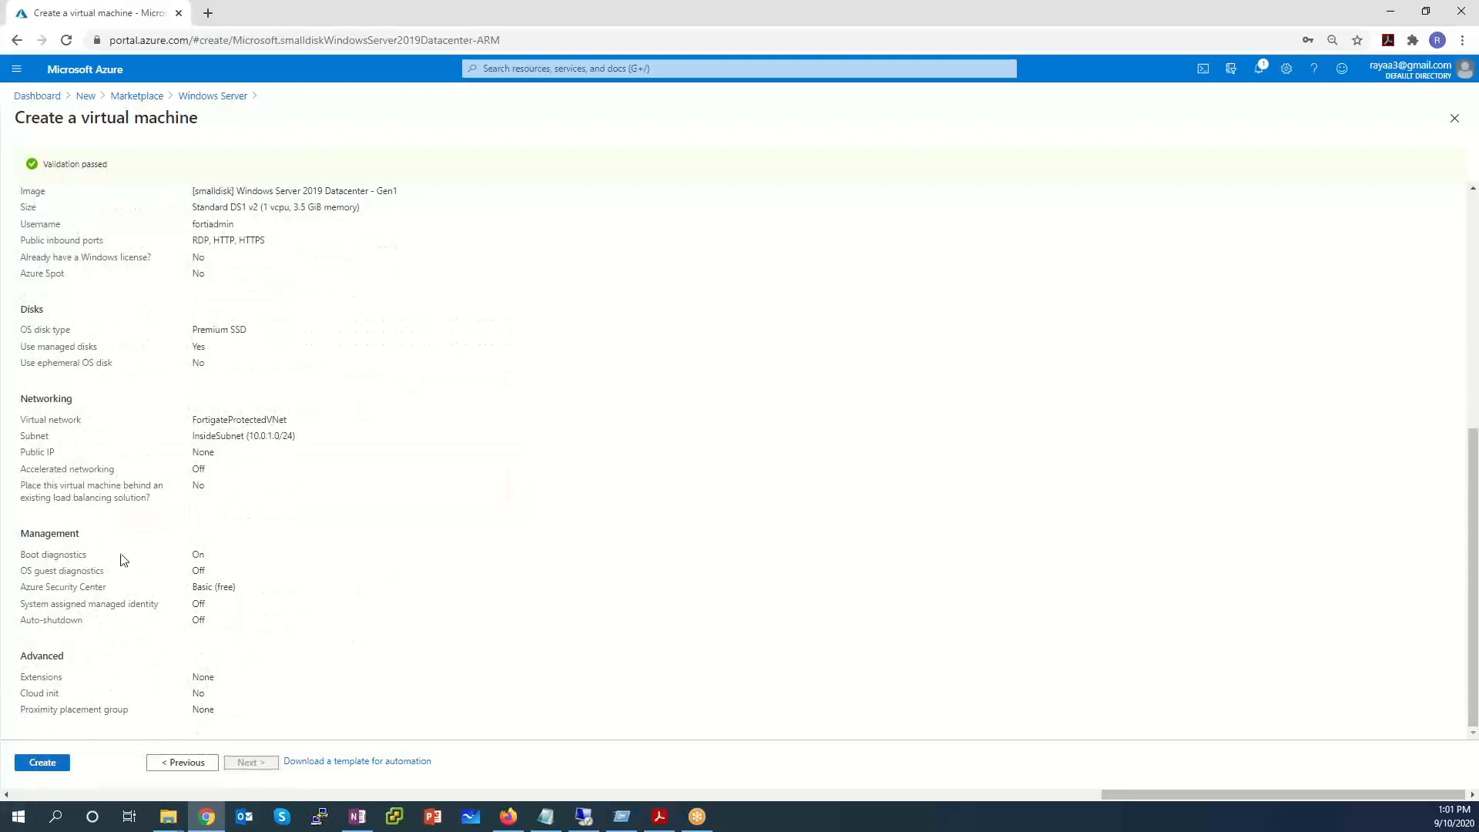
pyautogui.click(42, 762)
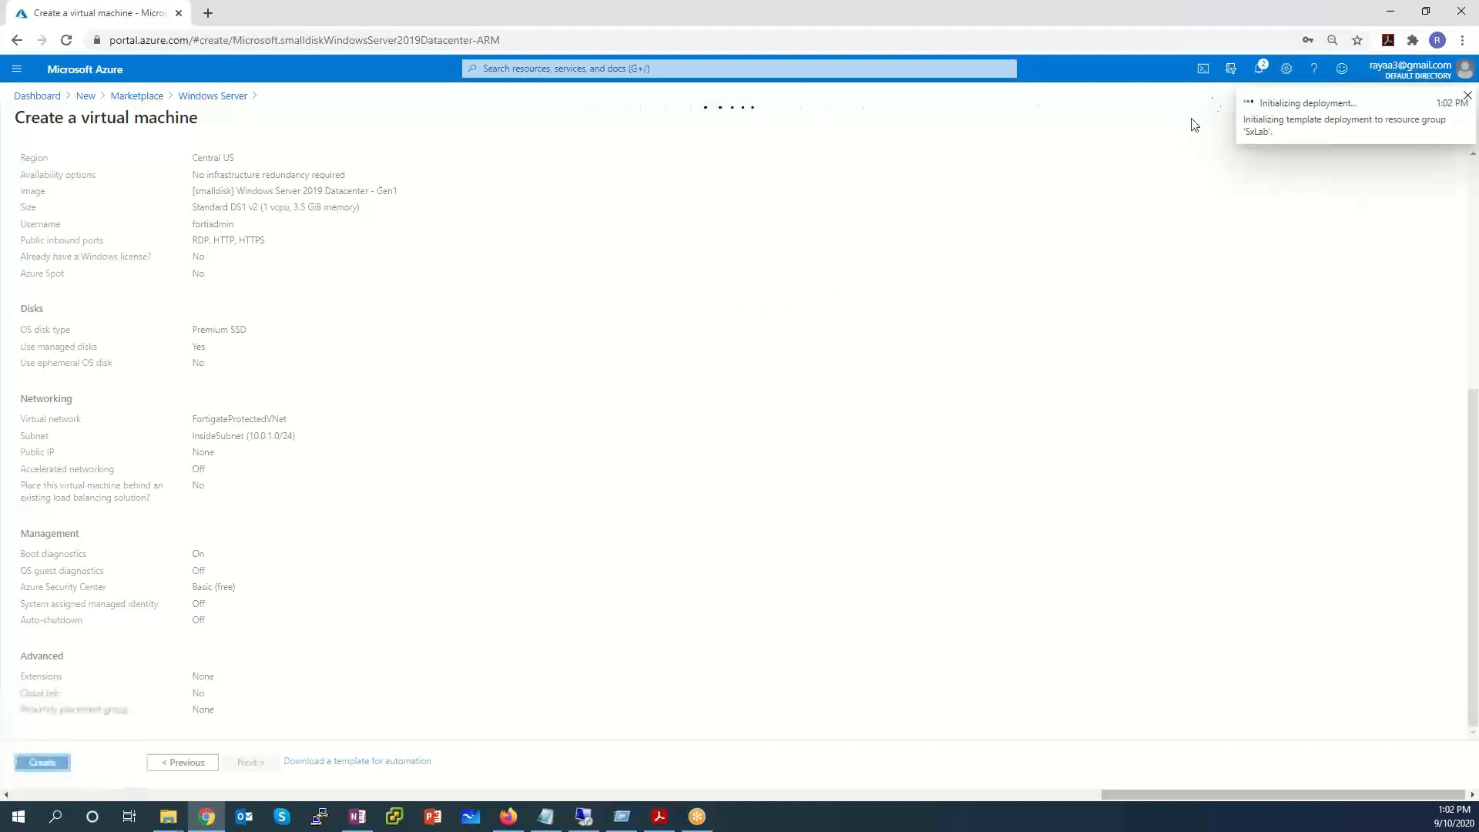
pyautogui.click(1260, 71)
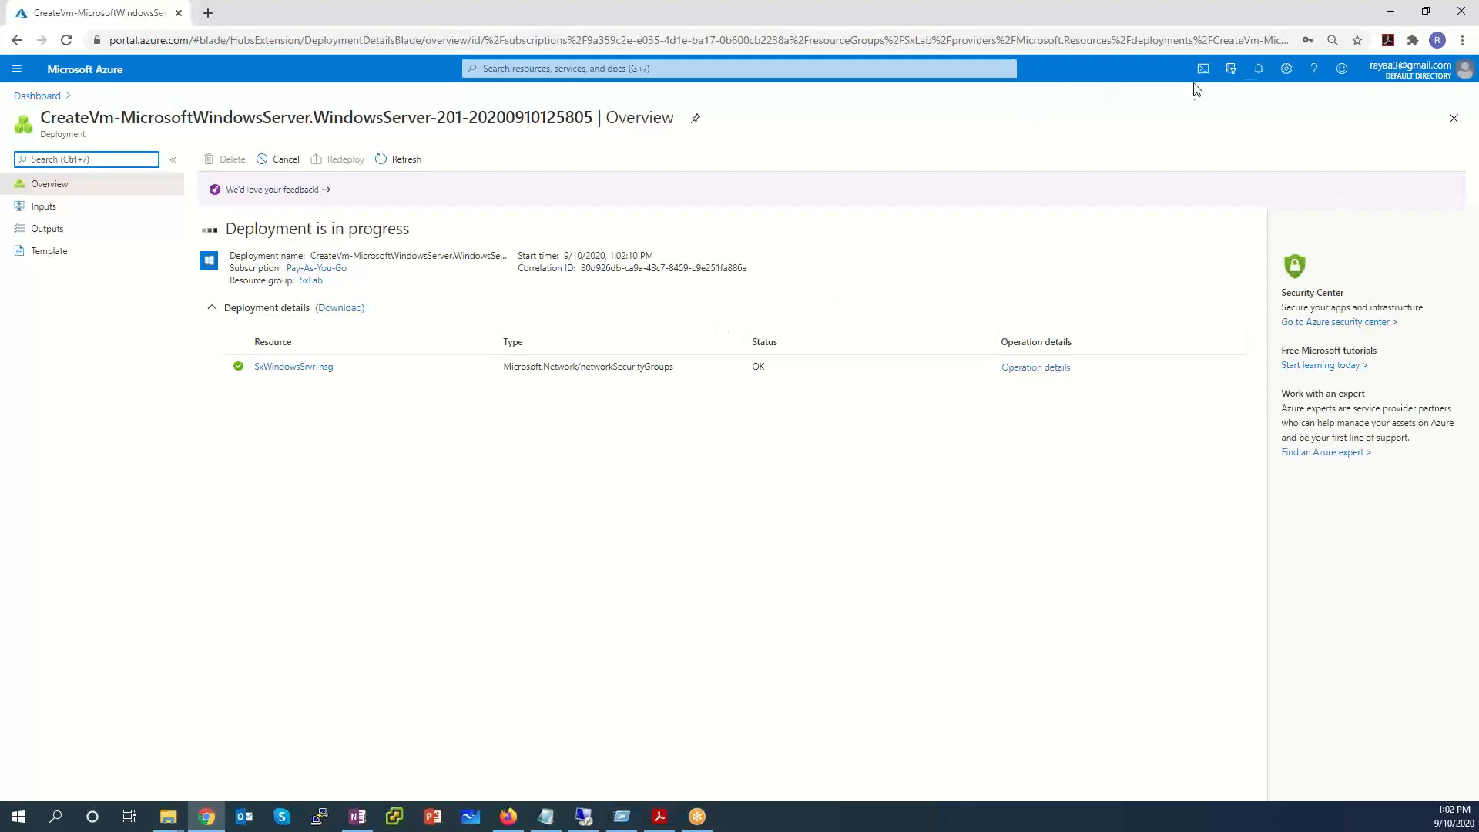
pyautogui.click(1259, 70)
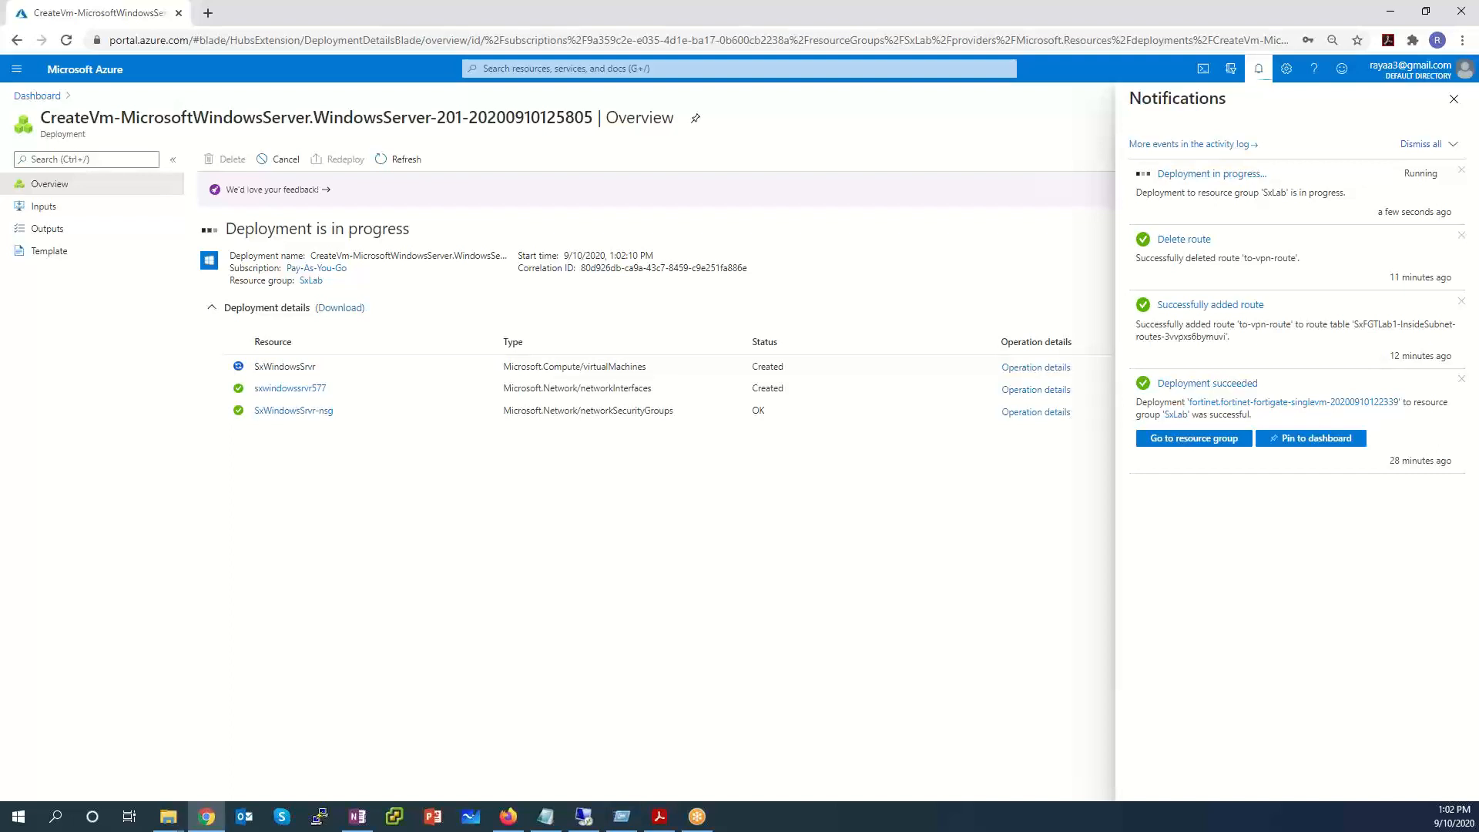
# Copy SxFGTLab1's public IP 40.122.207.126 from its overview and open a new browser tab.
pyautogui.click(15, 71)
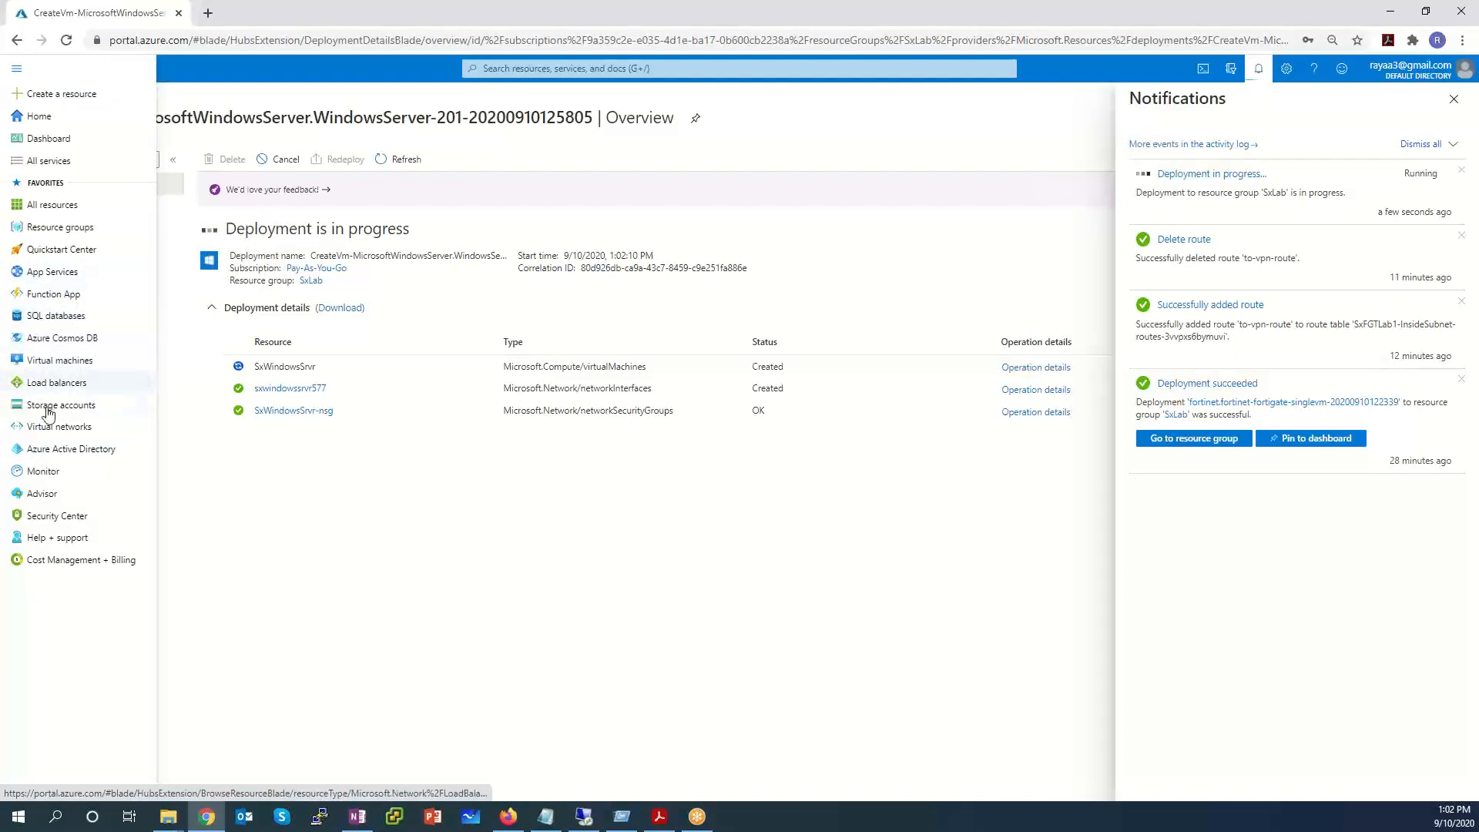
pyautogui.click(50, 359)
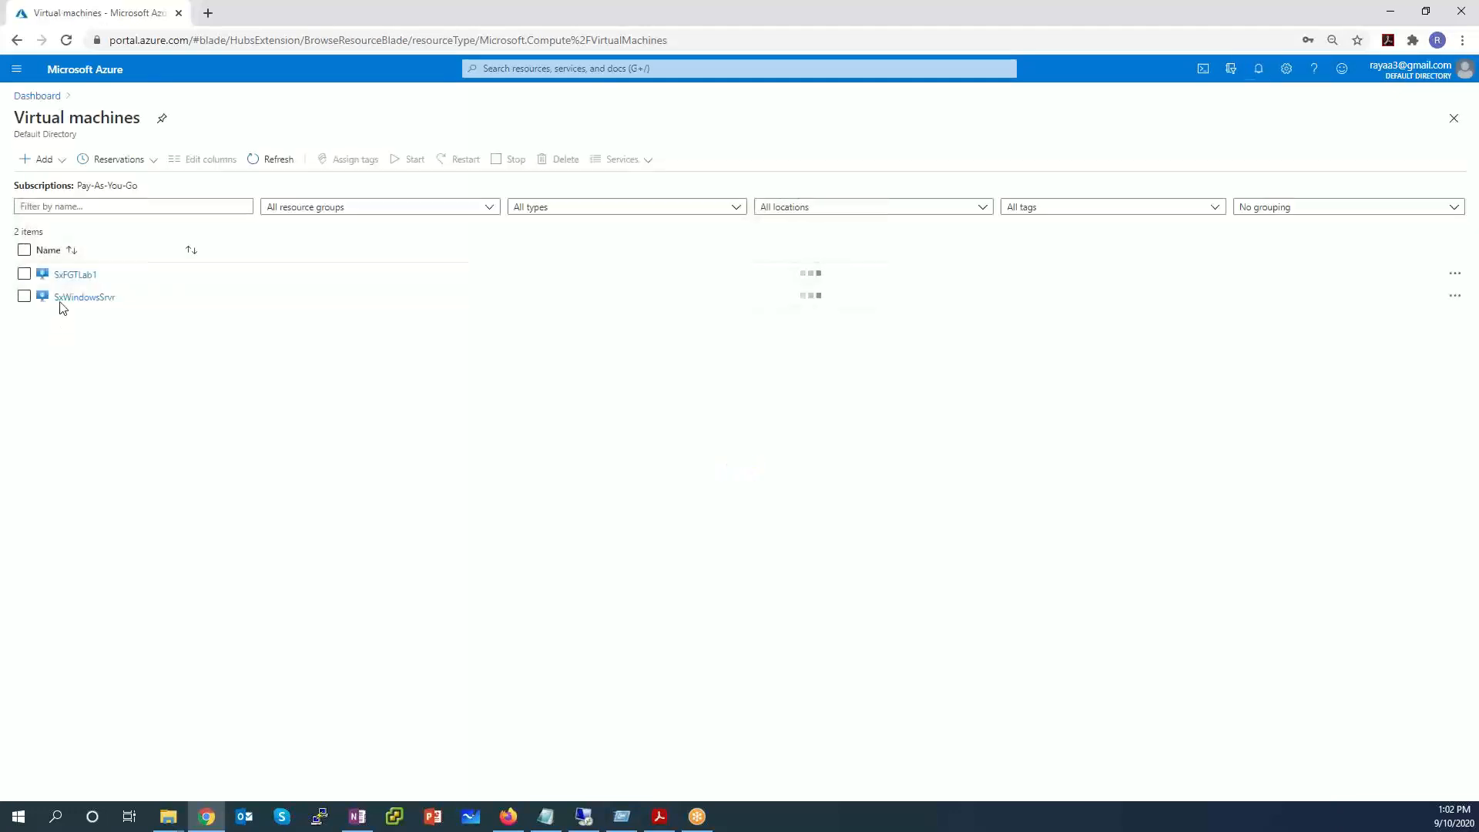
pyautogui.click(75, 279)
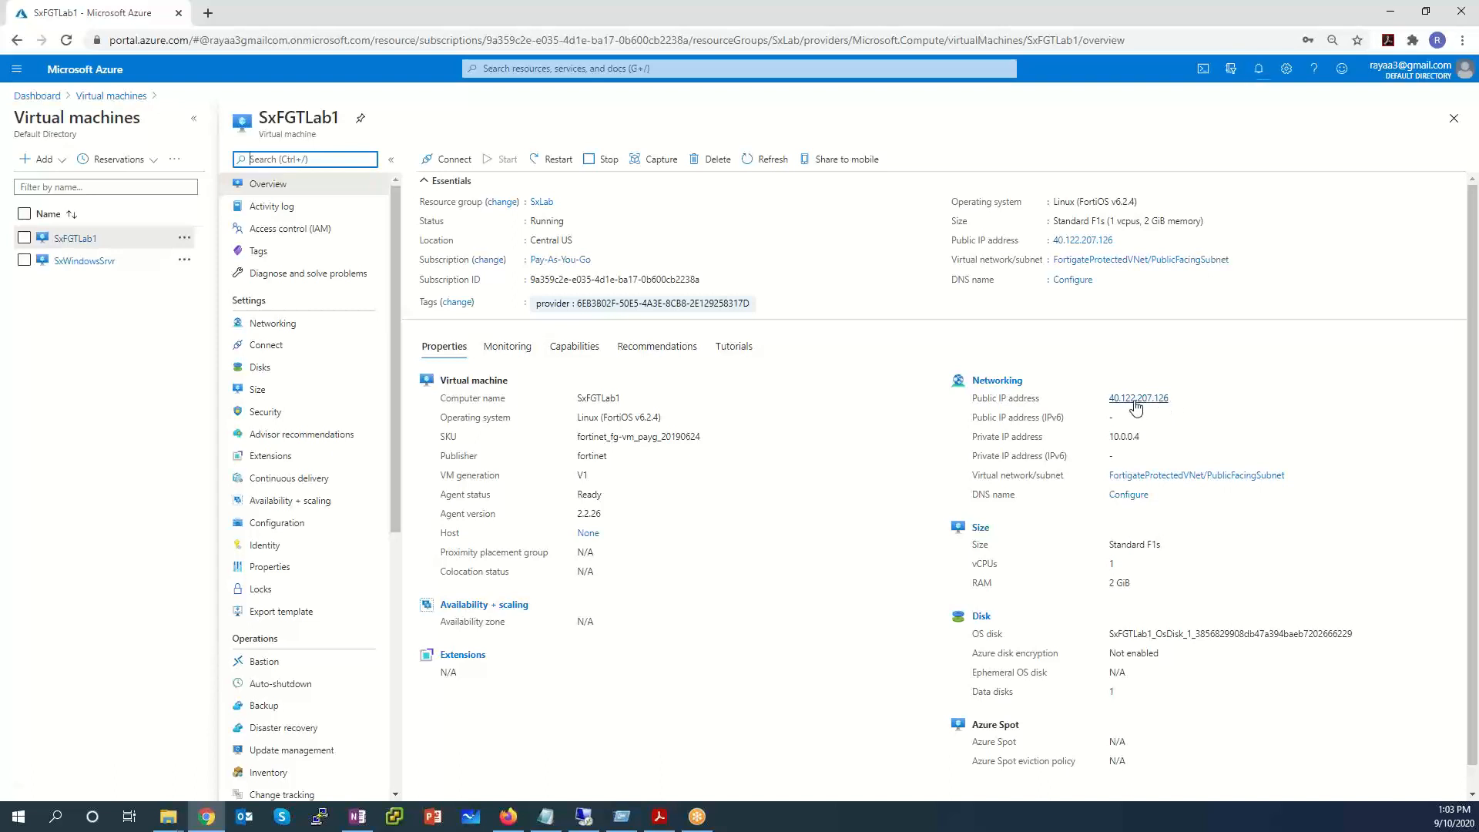
pyautogui.moveTo(1172, 402); pyautogui.dragTo(1094, 396)
pyautogui.hotkey('ctrl', 'c')
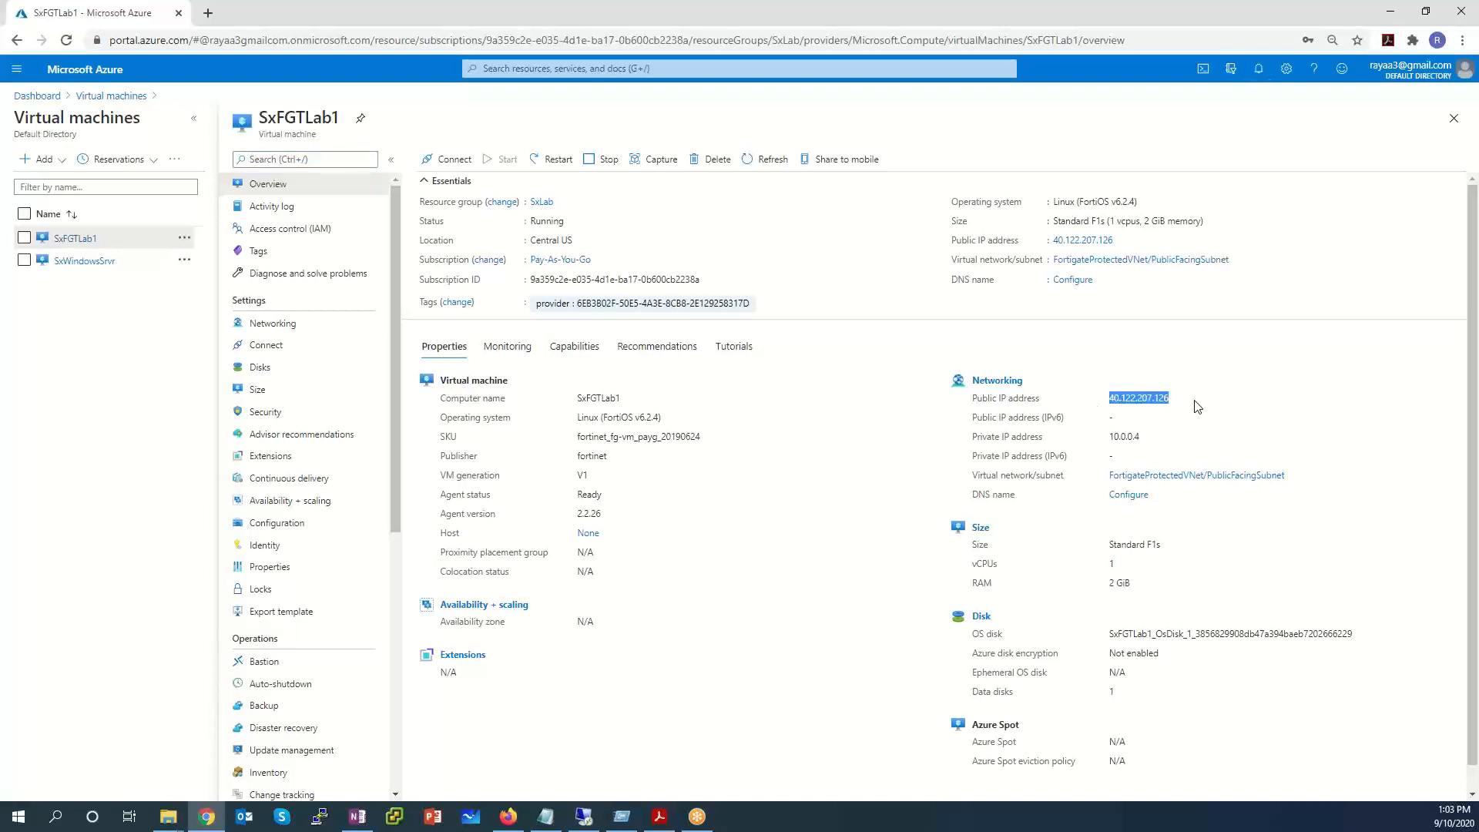
pyautogui.click(208, 13)
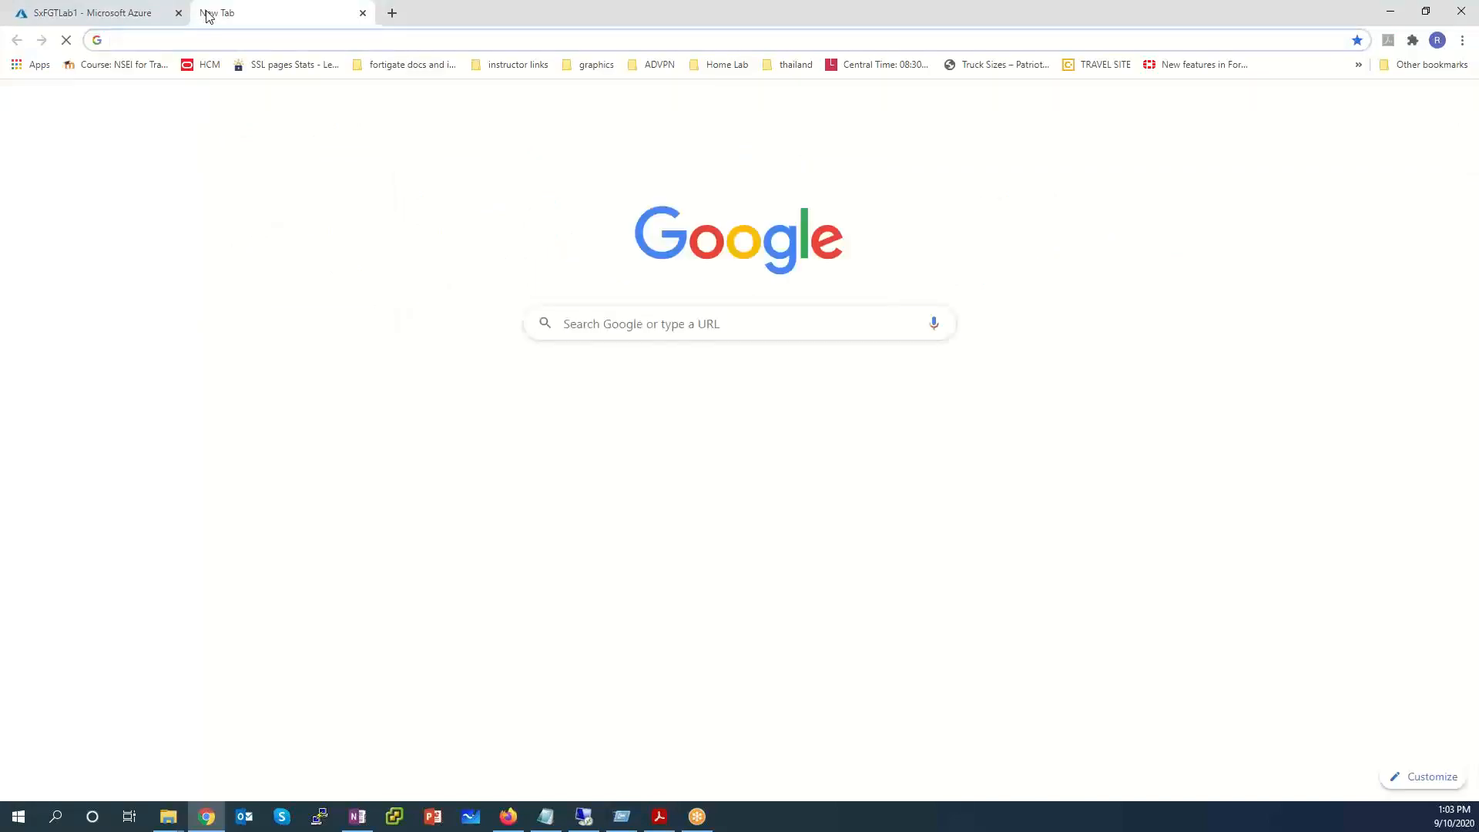
pyautogui.write('https://')
pyautogui.hotkey('ctrl', 'v')
pyautogui.press('Return')
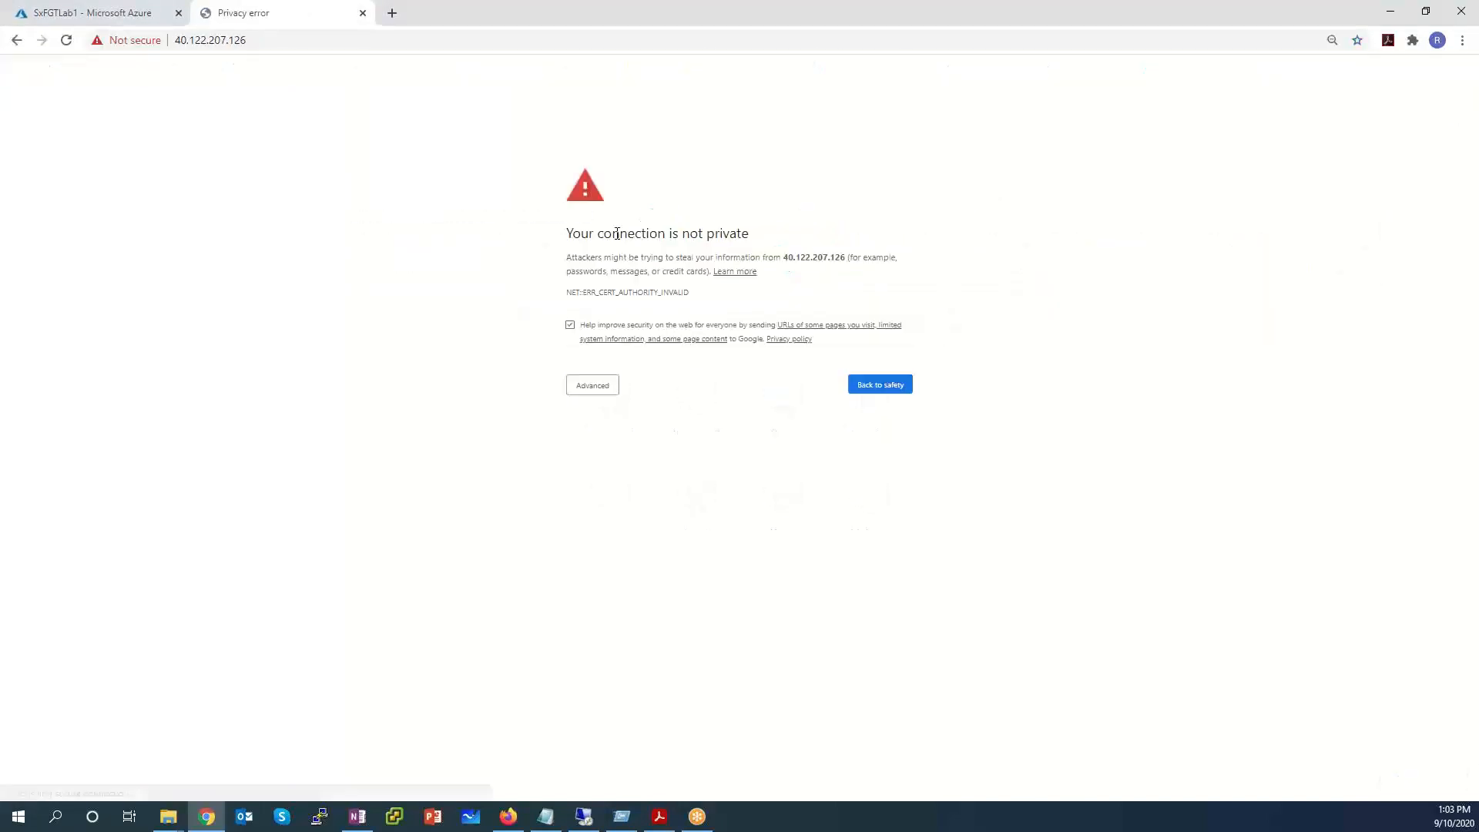
pyautogui.click(604, 393)
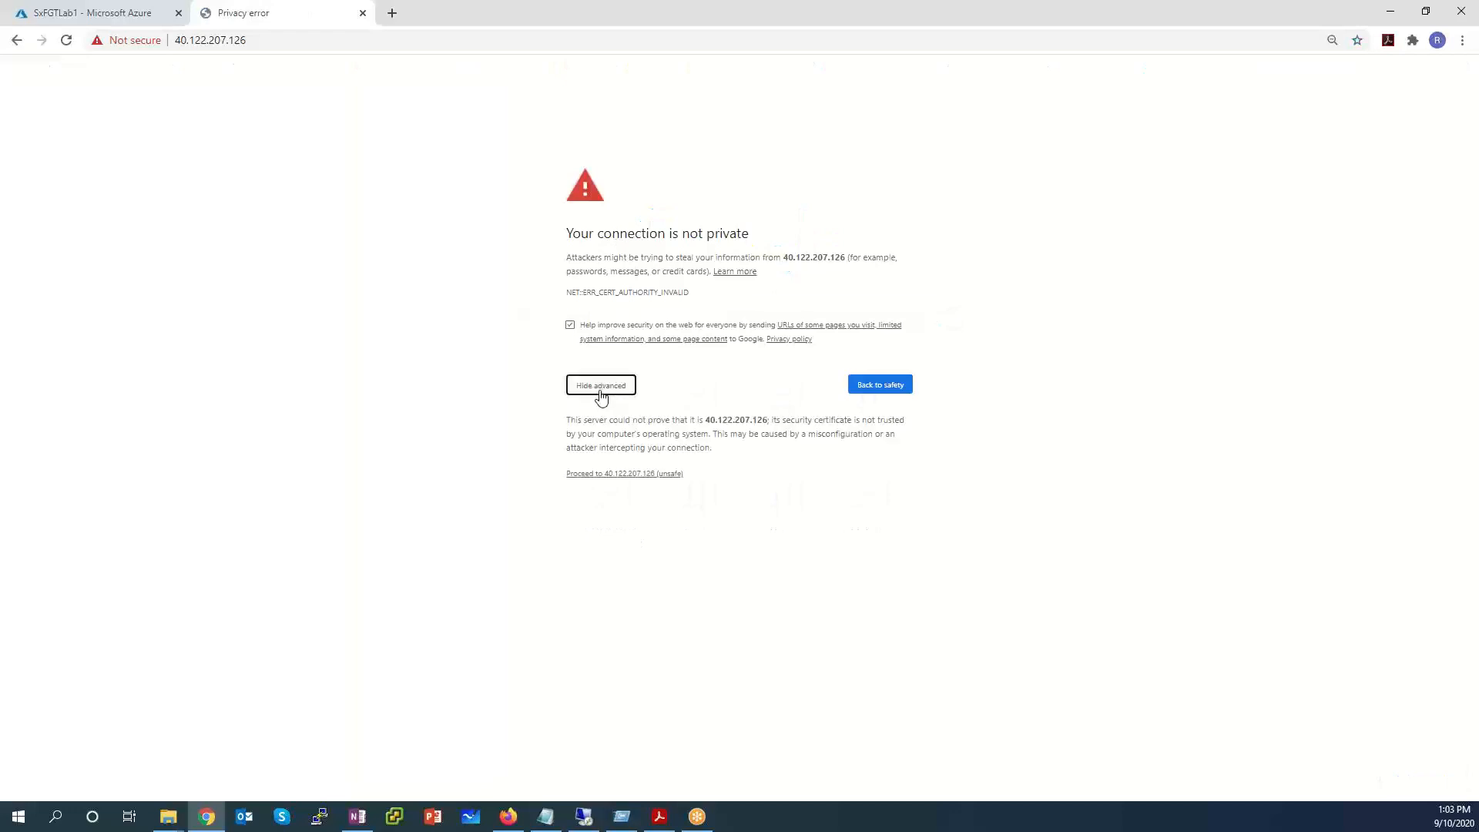
pyautogui.click(608, 473)
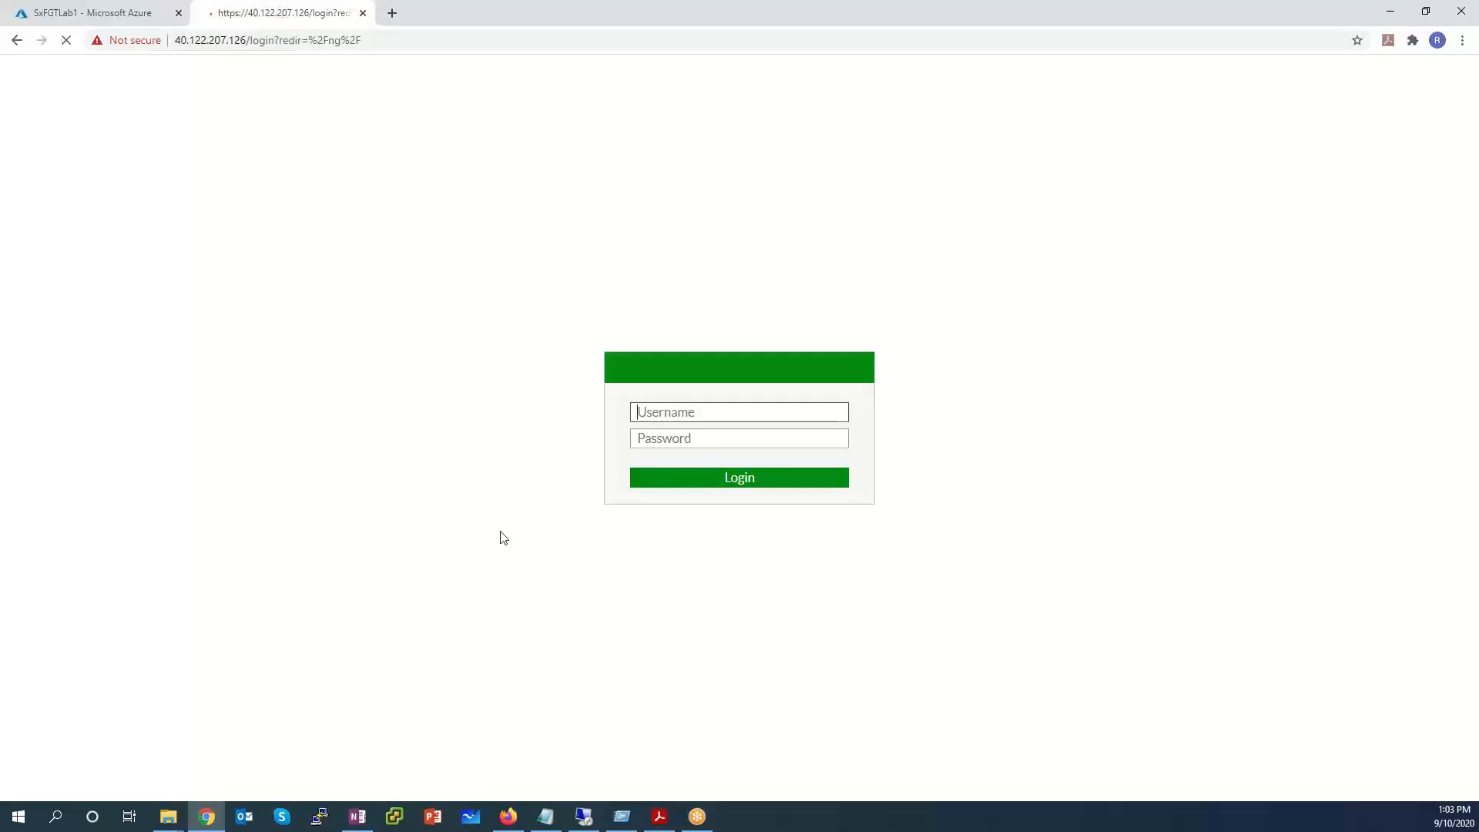
# Sign in to the FortiGate as fortiadmin with the account password.
pyautogui.write('fortiadmin')
pyautogui.press('Tab')
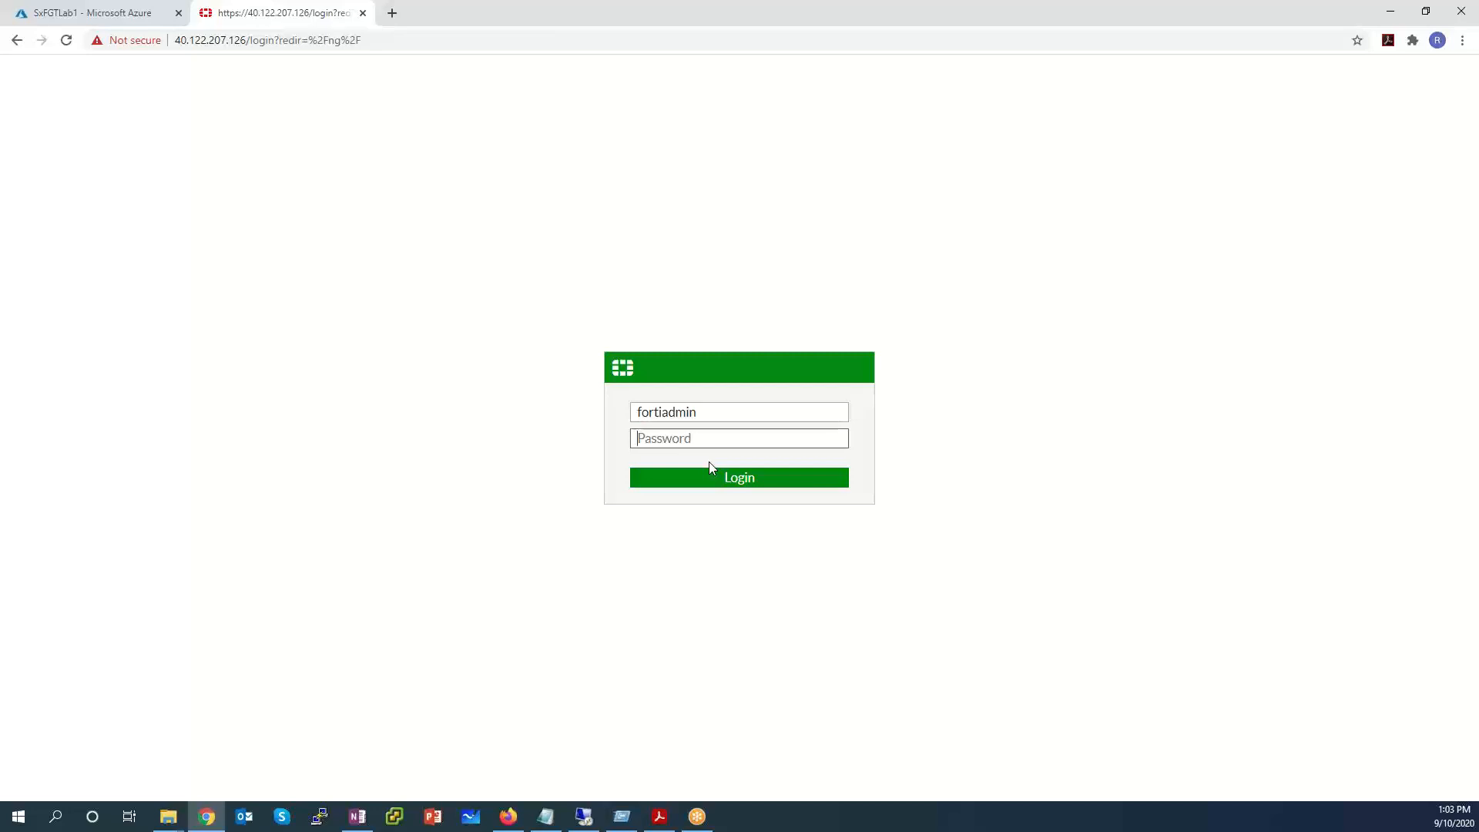
pyautogui.write('******')
pyautogui.press('Return')
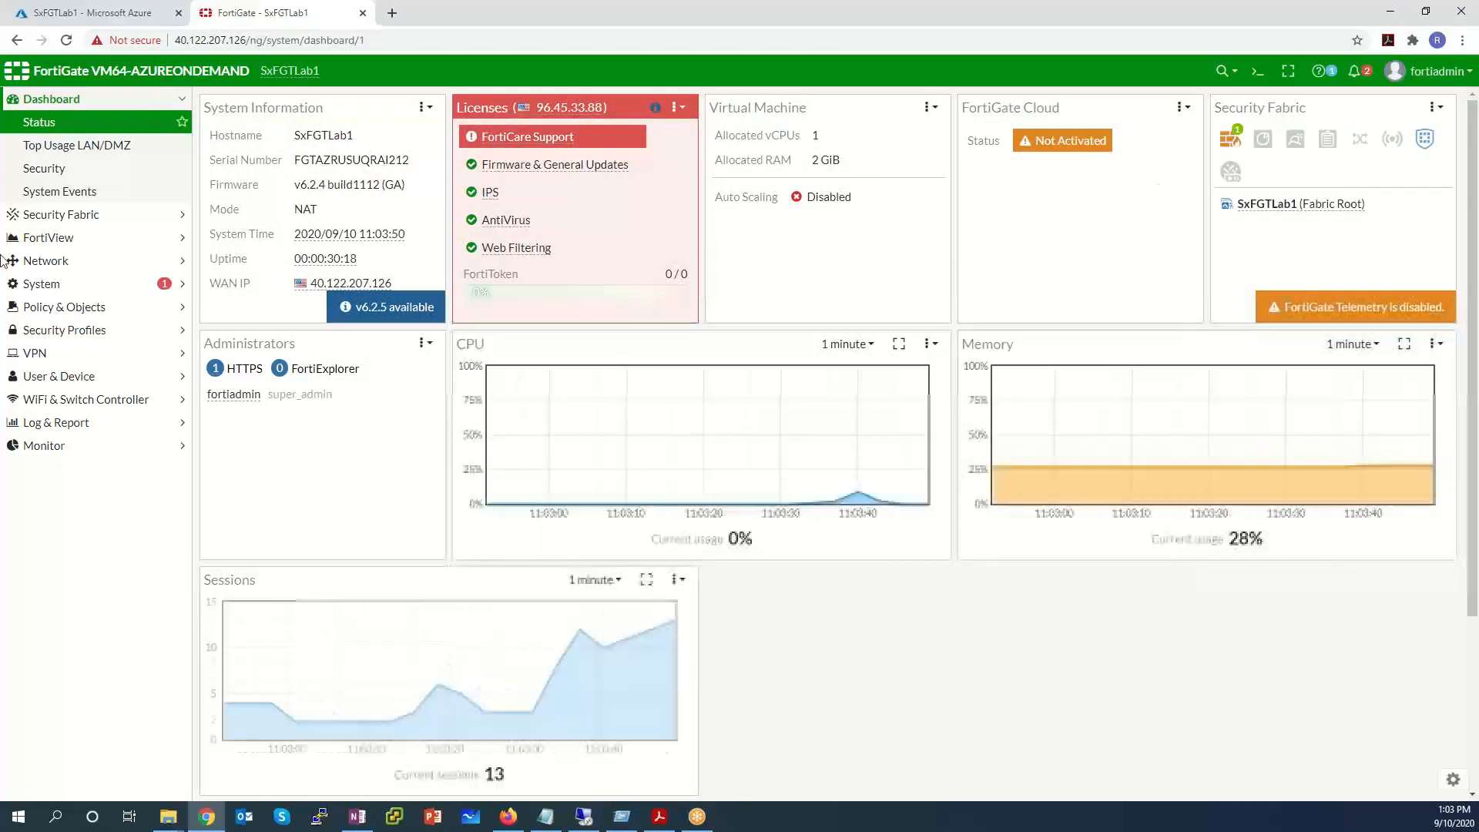
# Give the port1 interface the alias public and save it.
pyautogui.click(35, 262)
pyautogui.click(46, 194)
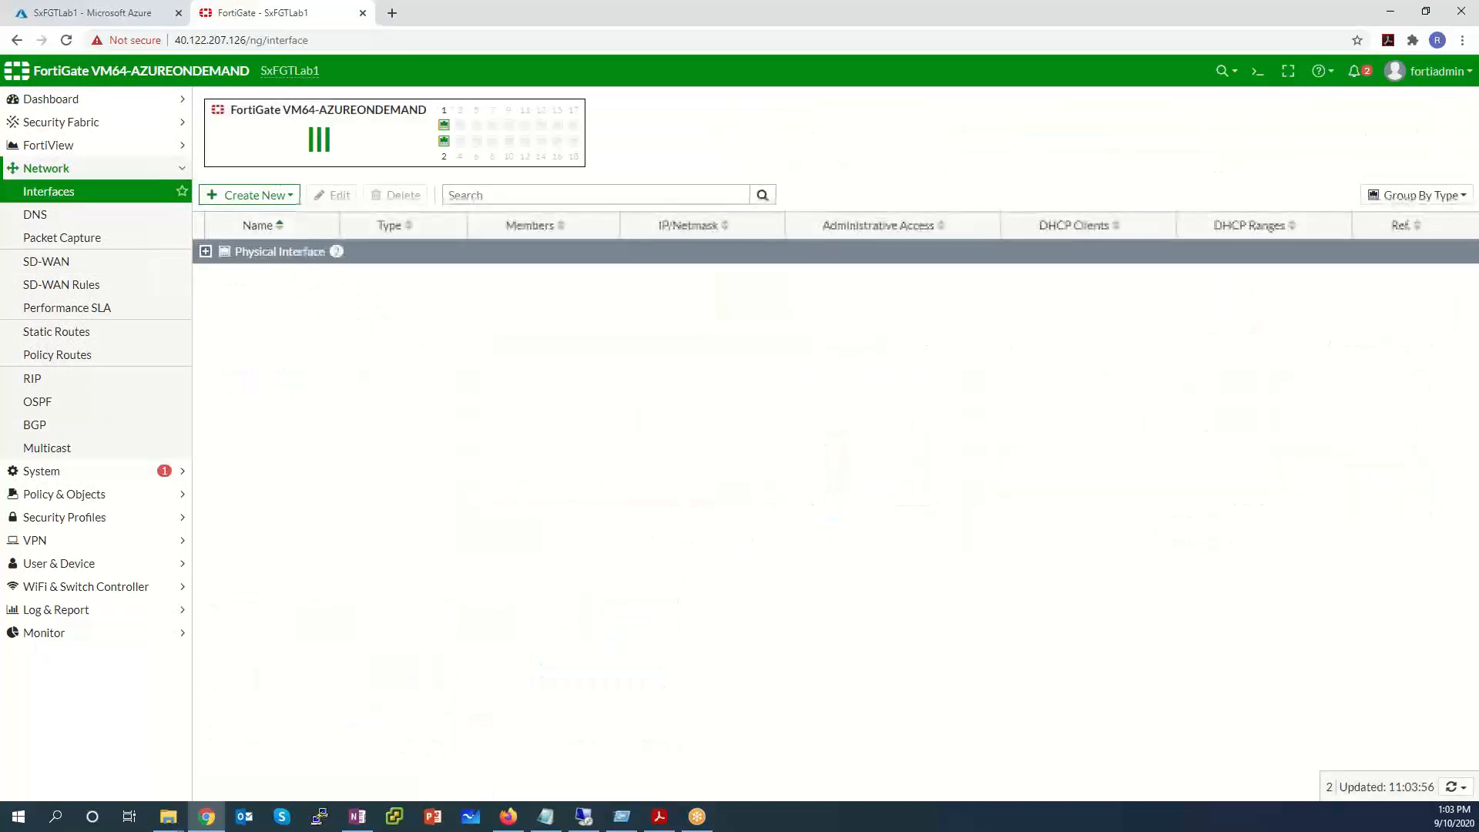
pyautogui.click(206, 257)
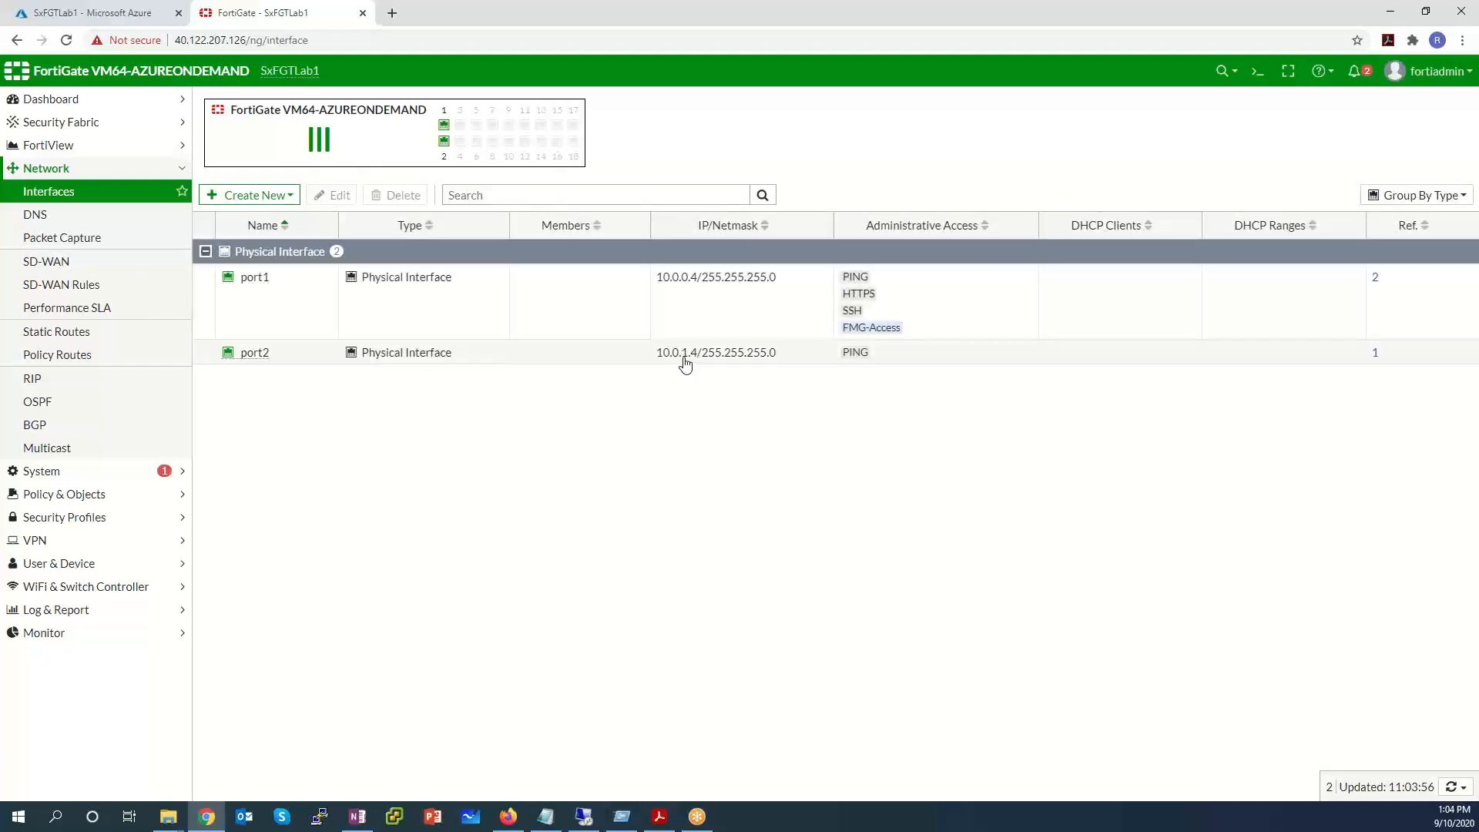
pyautogui.click(368, 312)
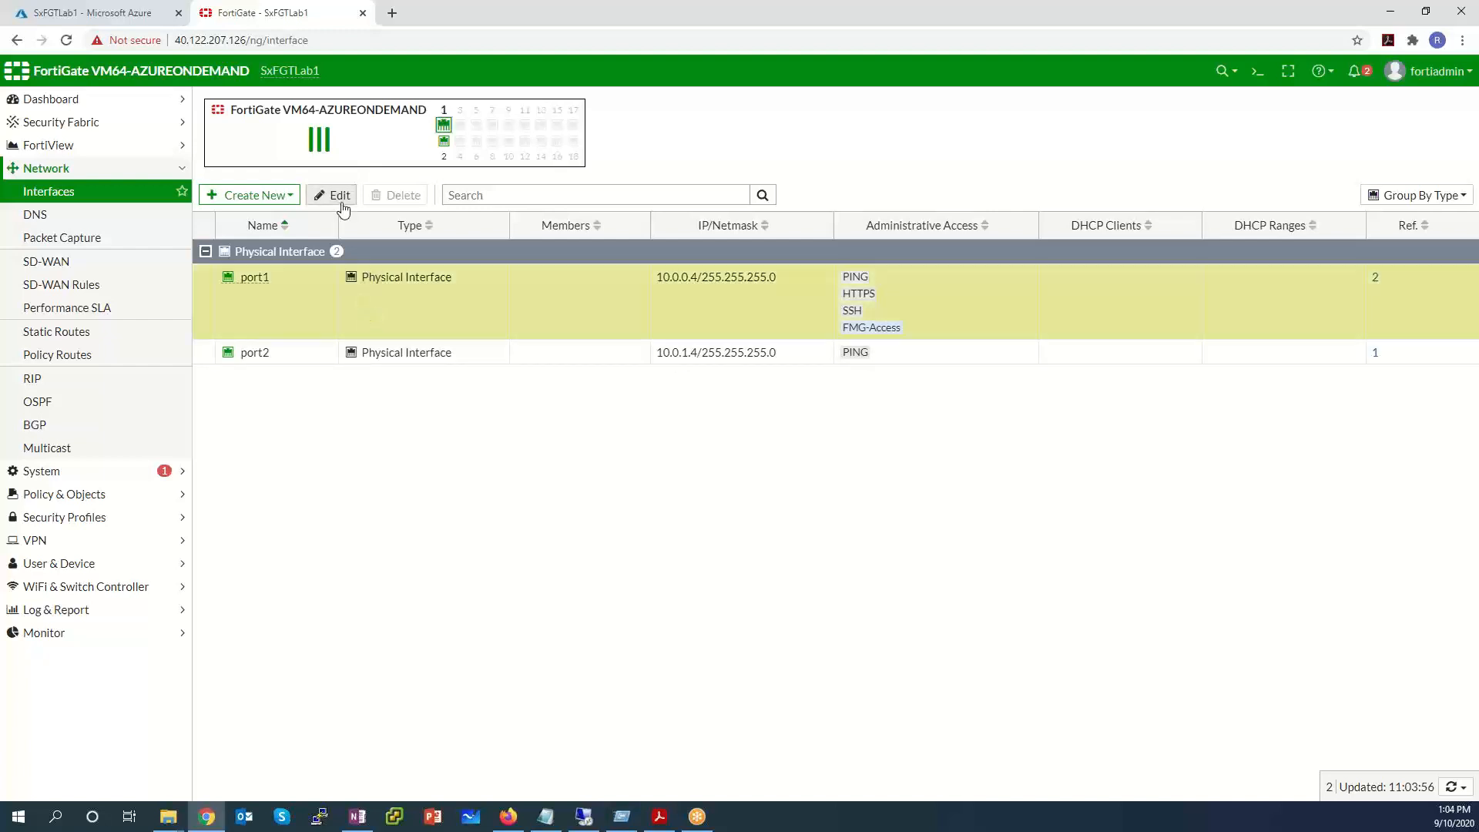
pyautogui.click(342, 205)
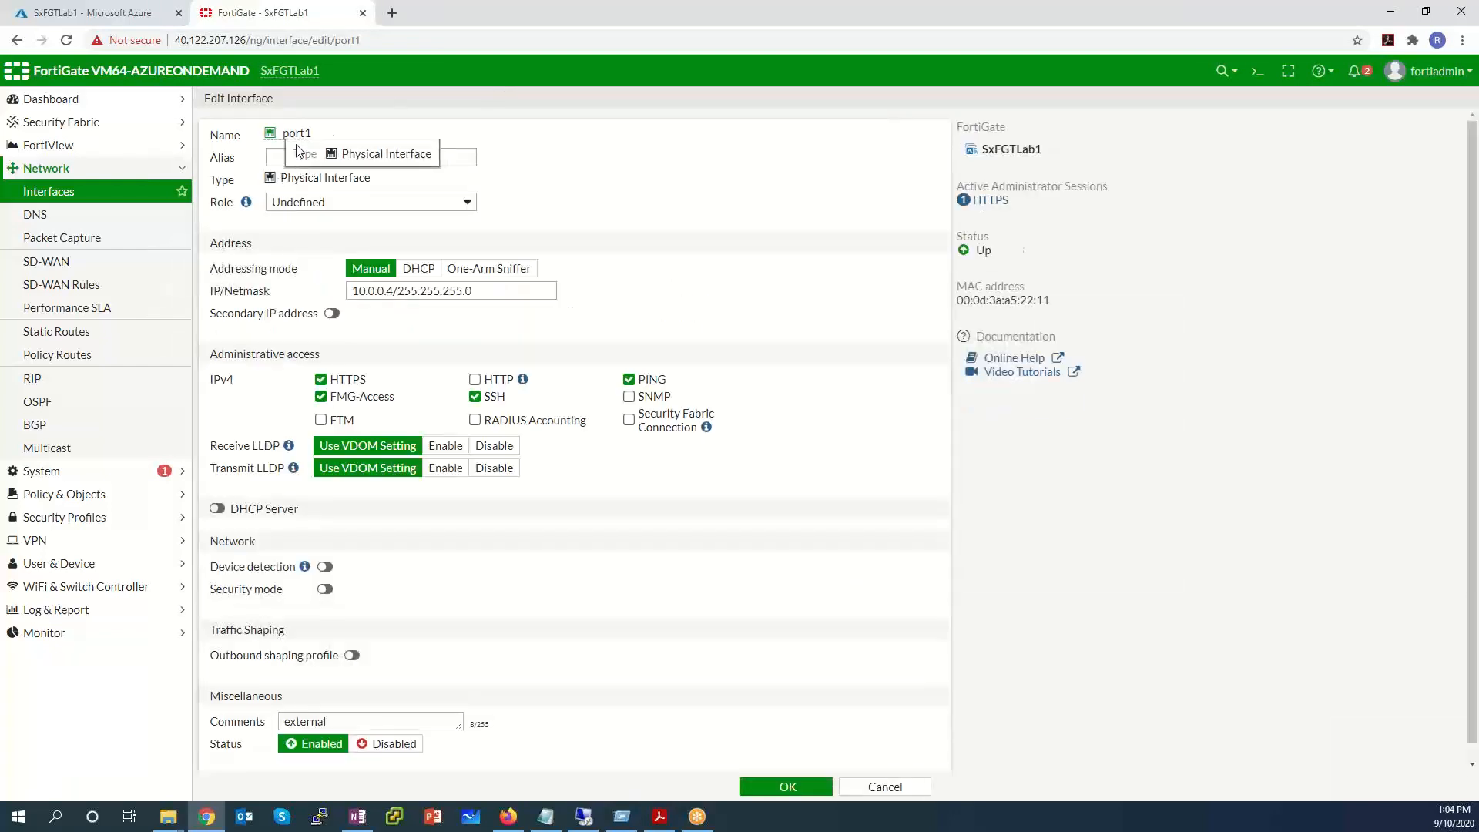
pyautogui.click(273, 157)
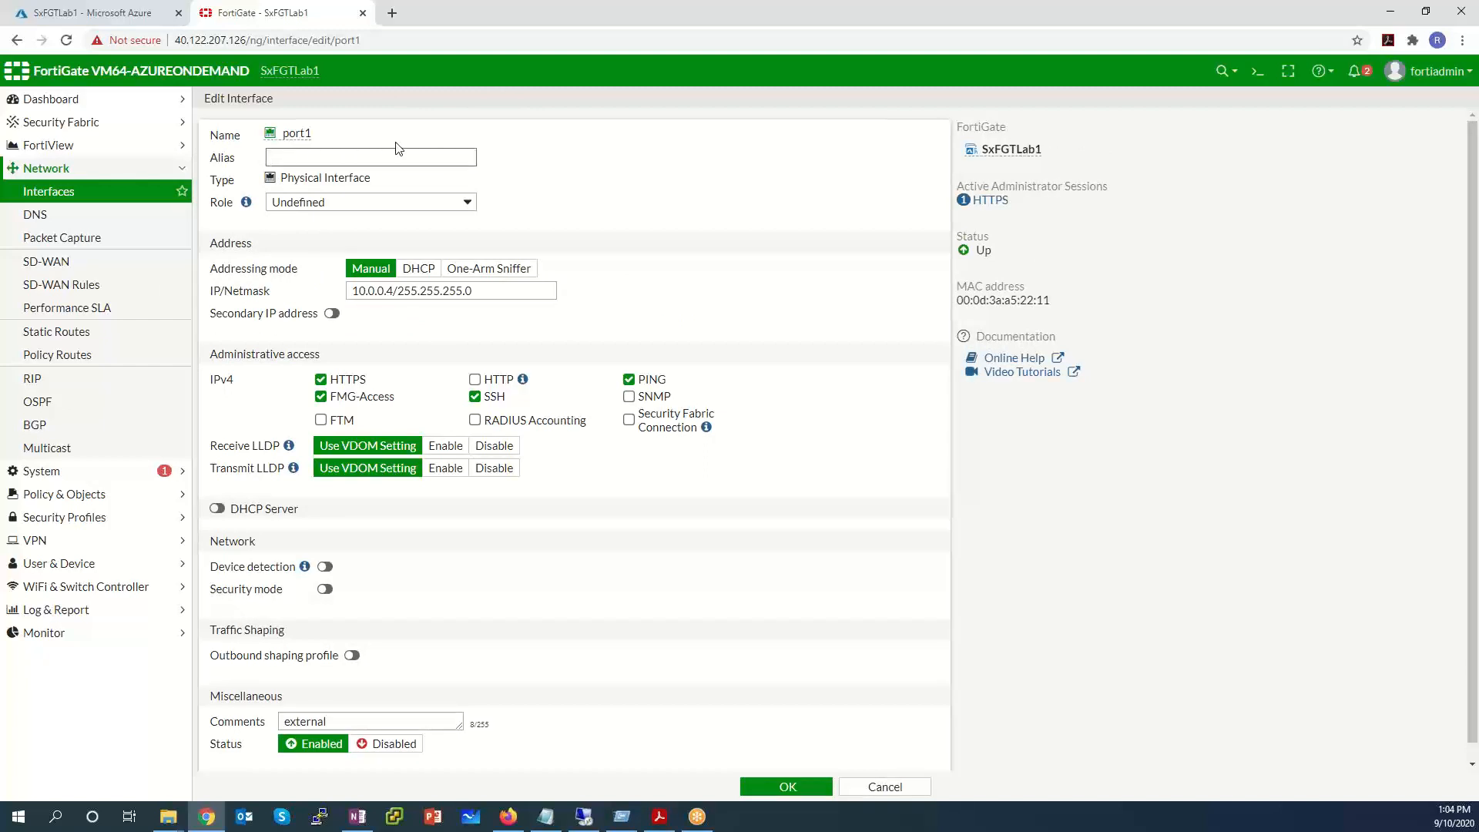
pyautogui.write('public')
pyautogui.click(509, 290)
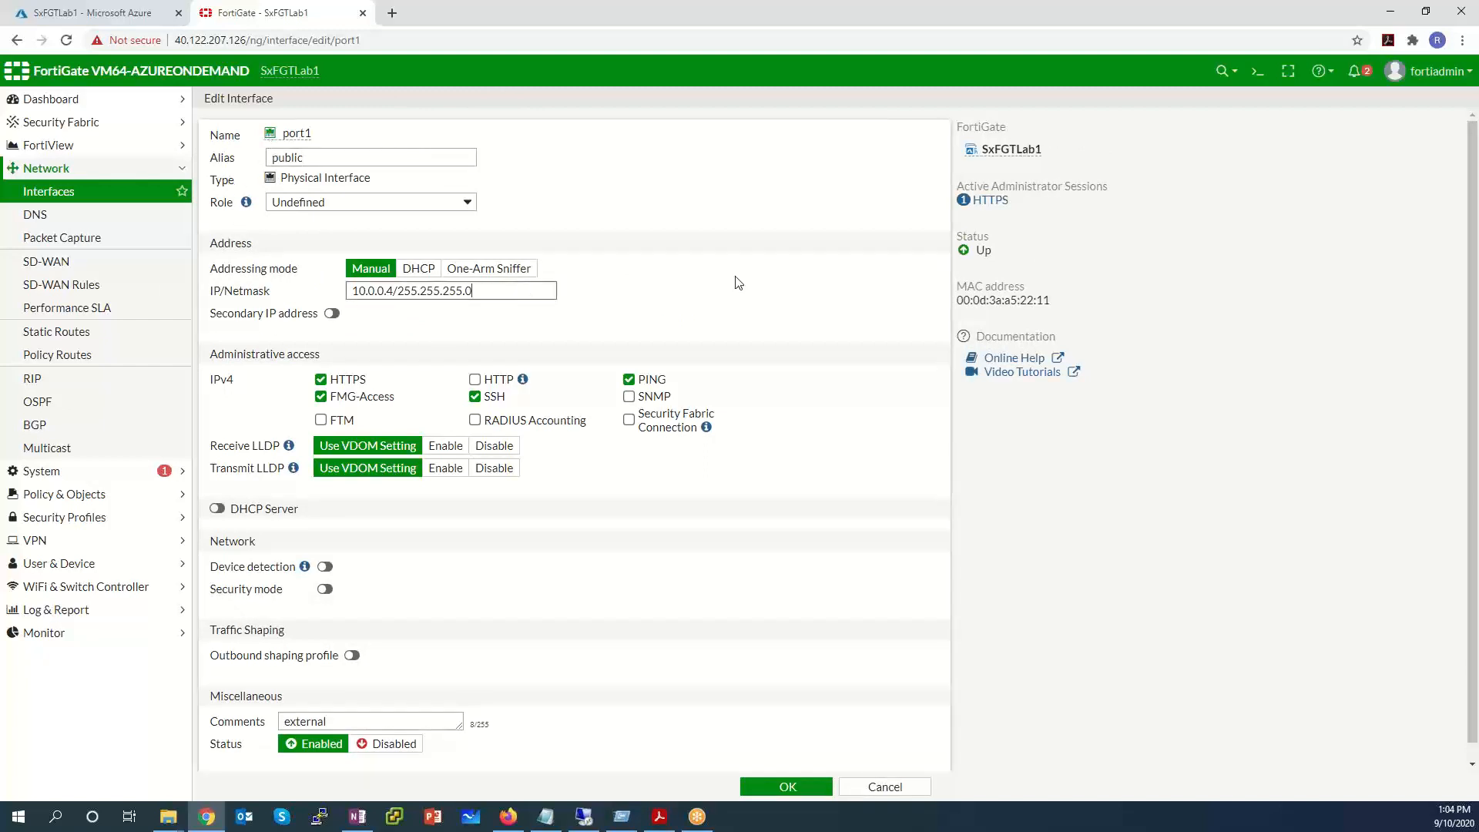
pyautogui.click(771, 786)
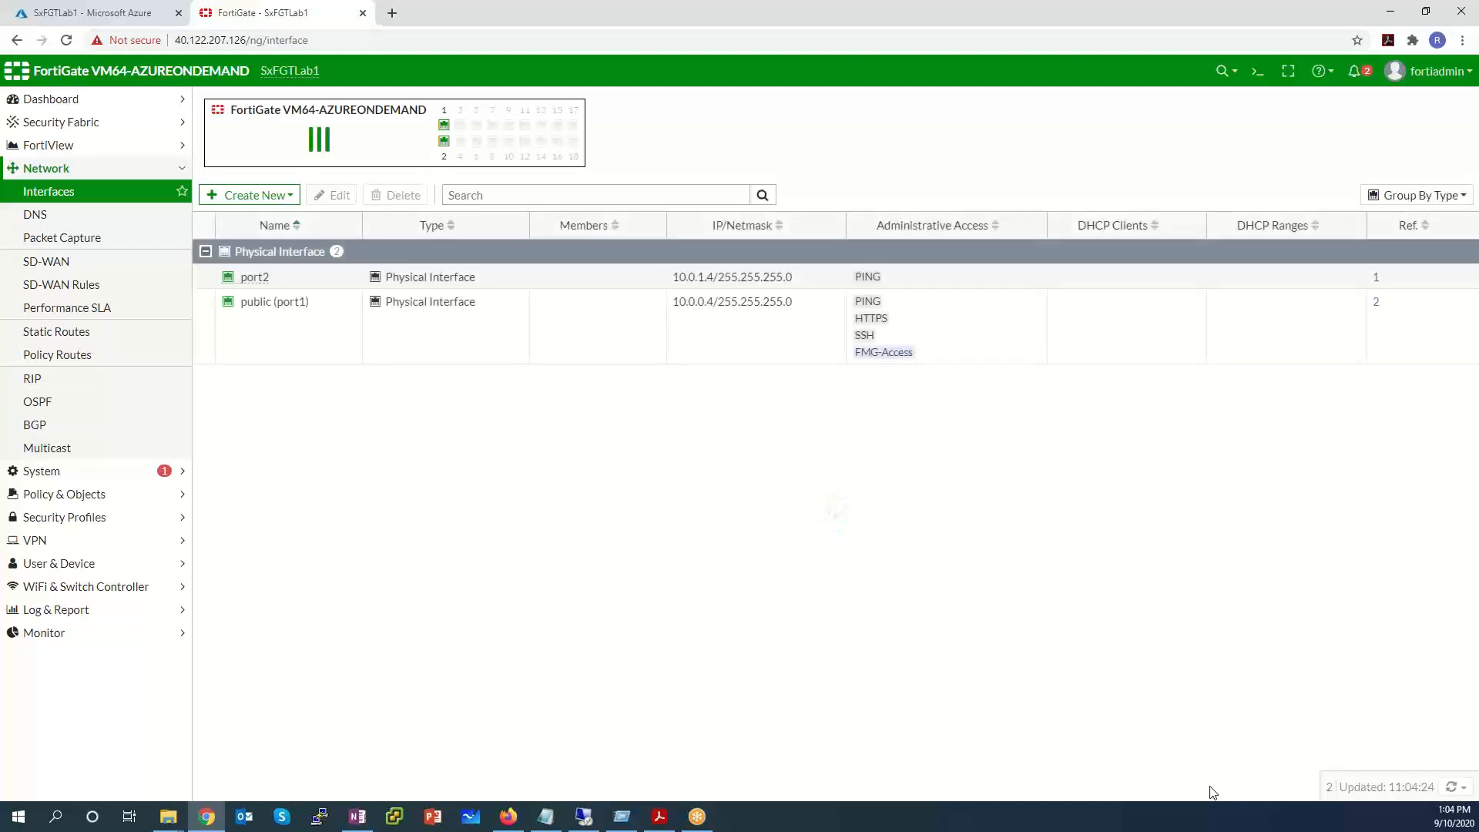
# Give the port2 interface the alias Inside and save it.
pyautogui.click(306, 279)
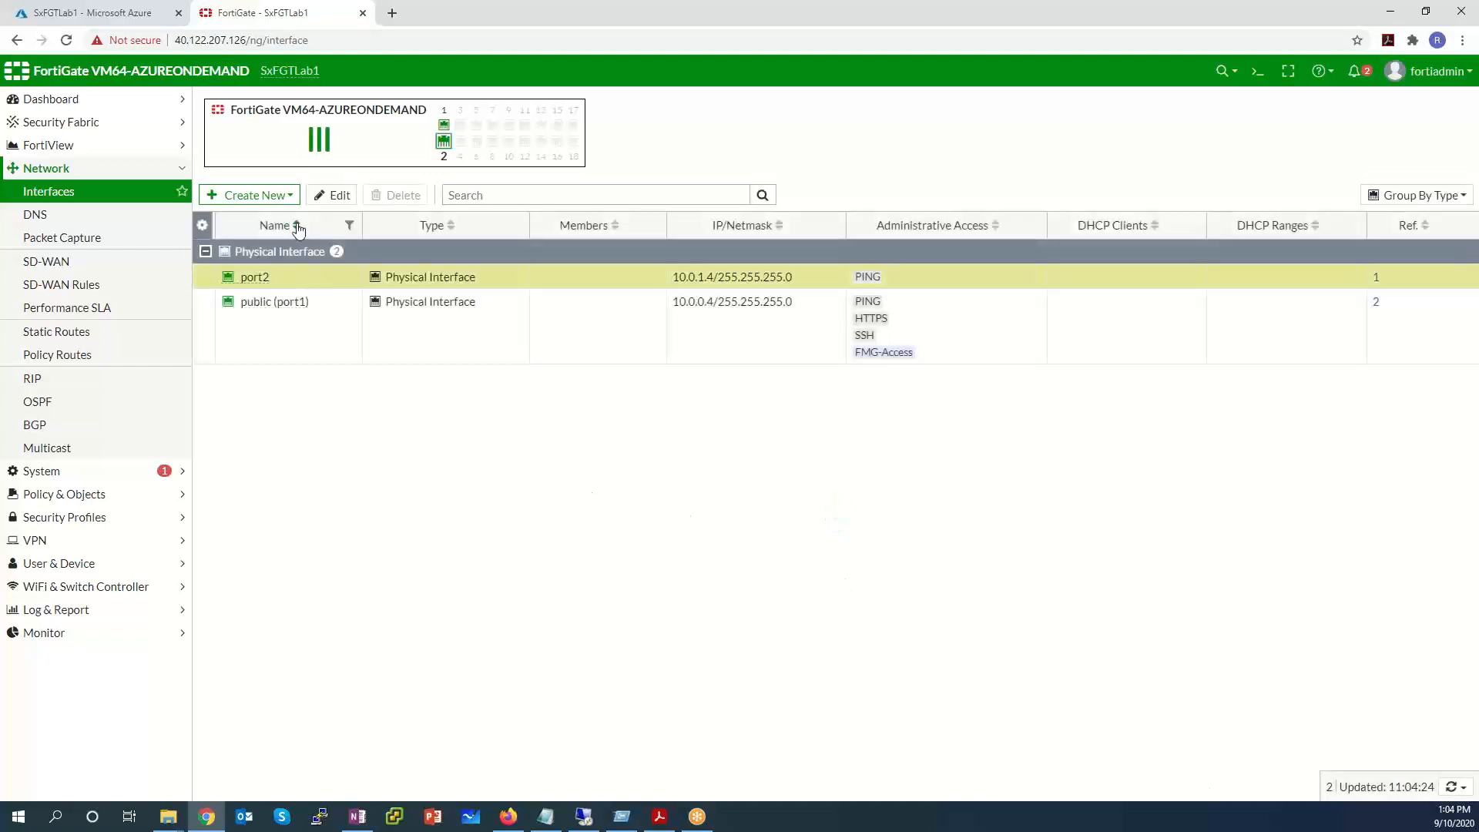
pyautogui.click(334, 197)
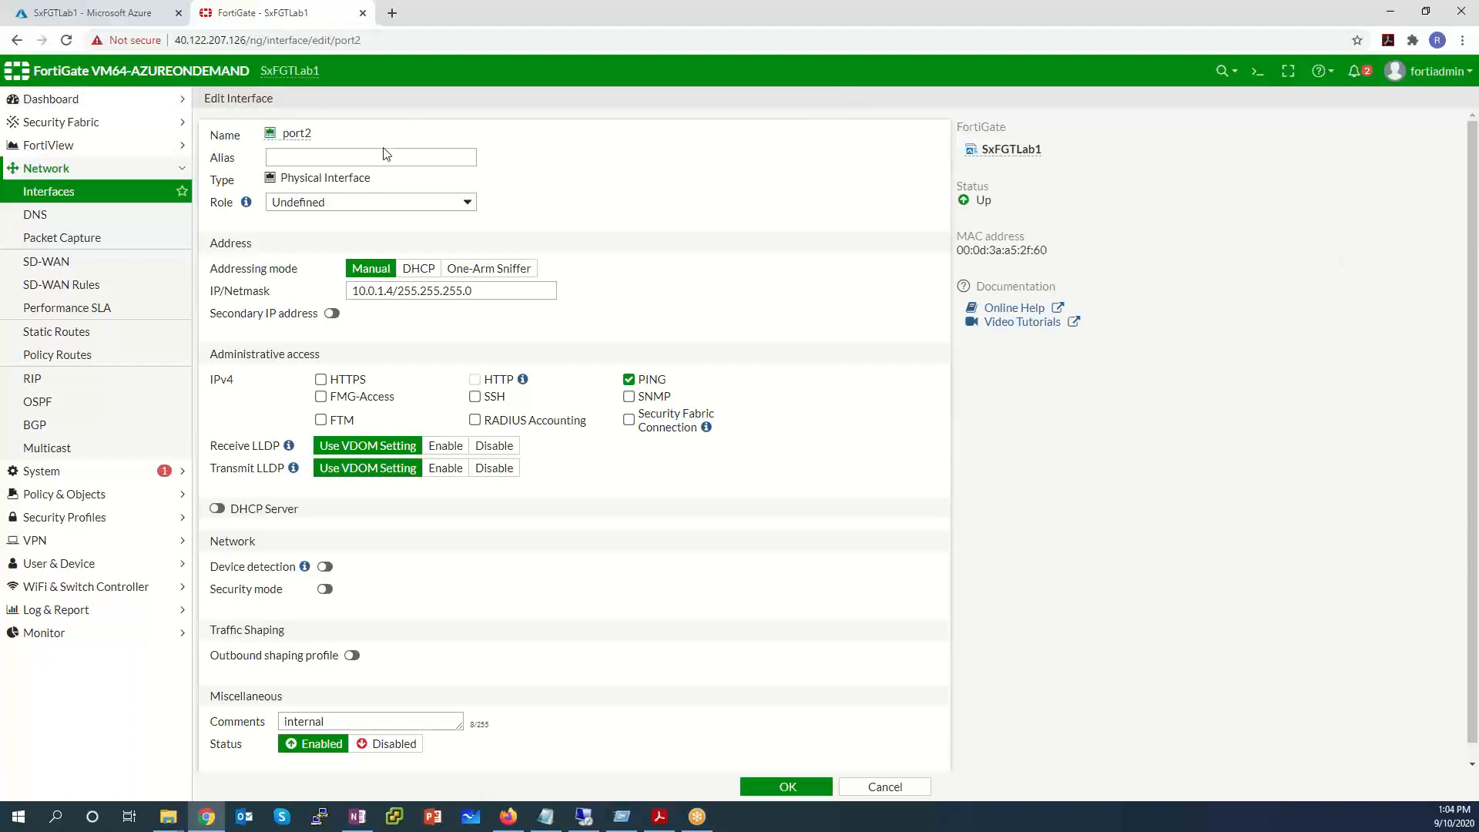
pyautogui.click(379, 158)
pyautogui.write('Inside')
pyautogui.click(806, 787)
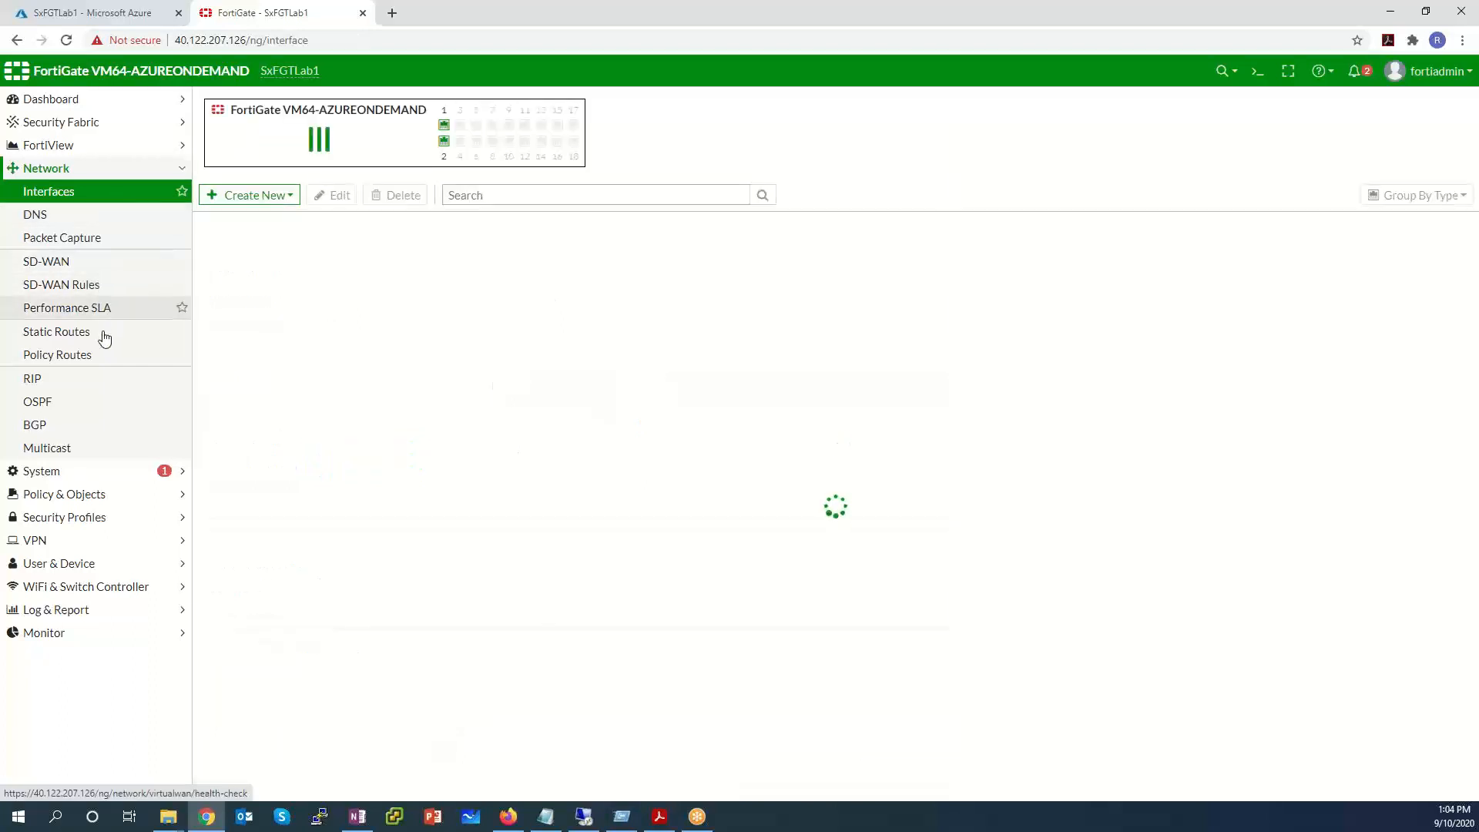
# Review the default 0.0.0.0/0 static route via gateway 10.0.0.1 on public (port1).
pyautogui.click(104, 333)
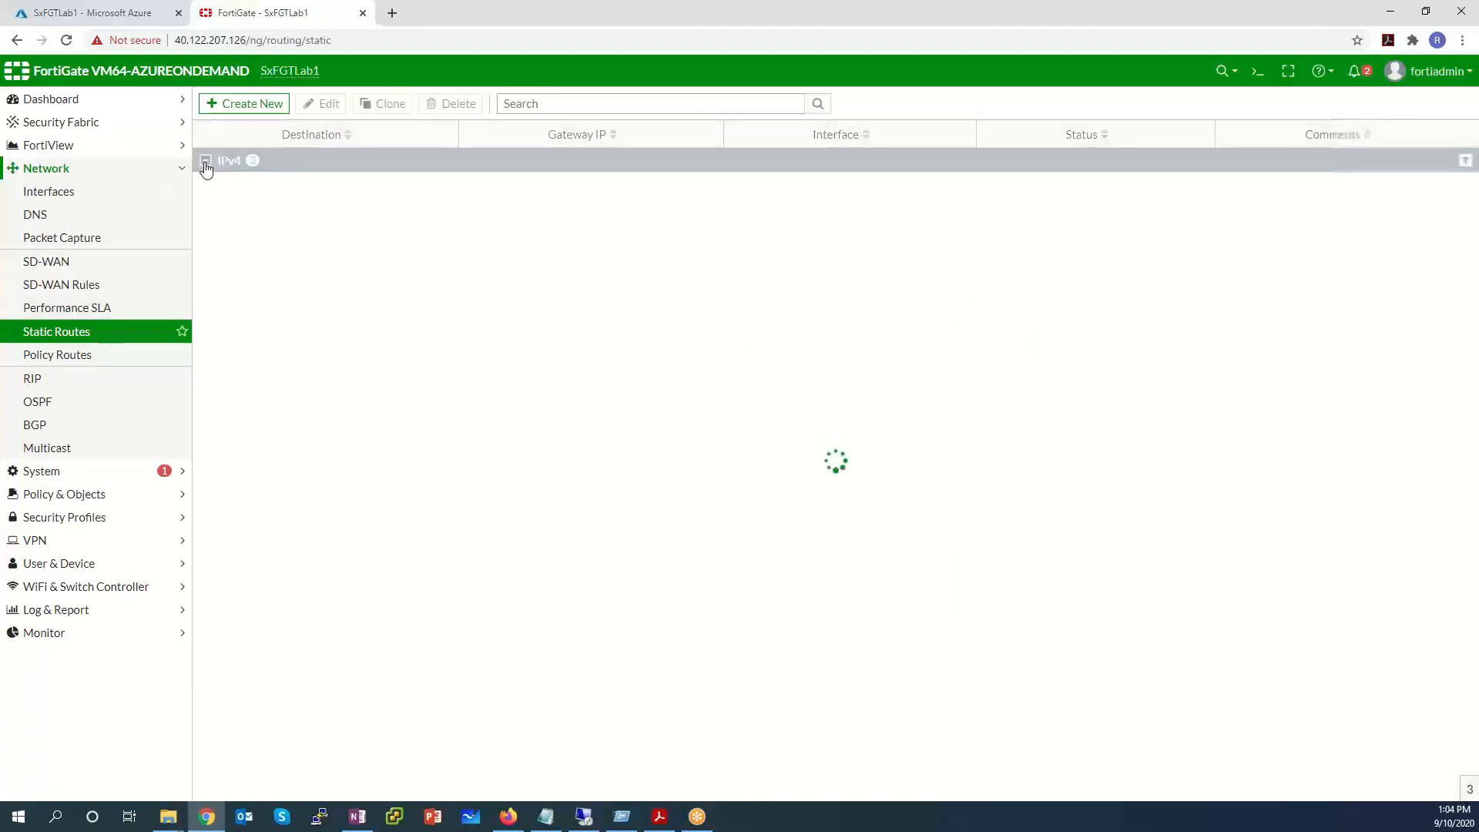
pyautogui.click(322, 212)
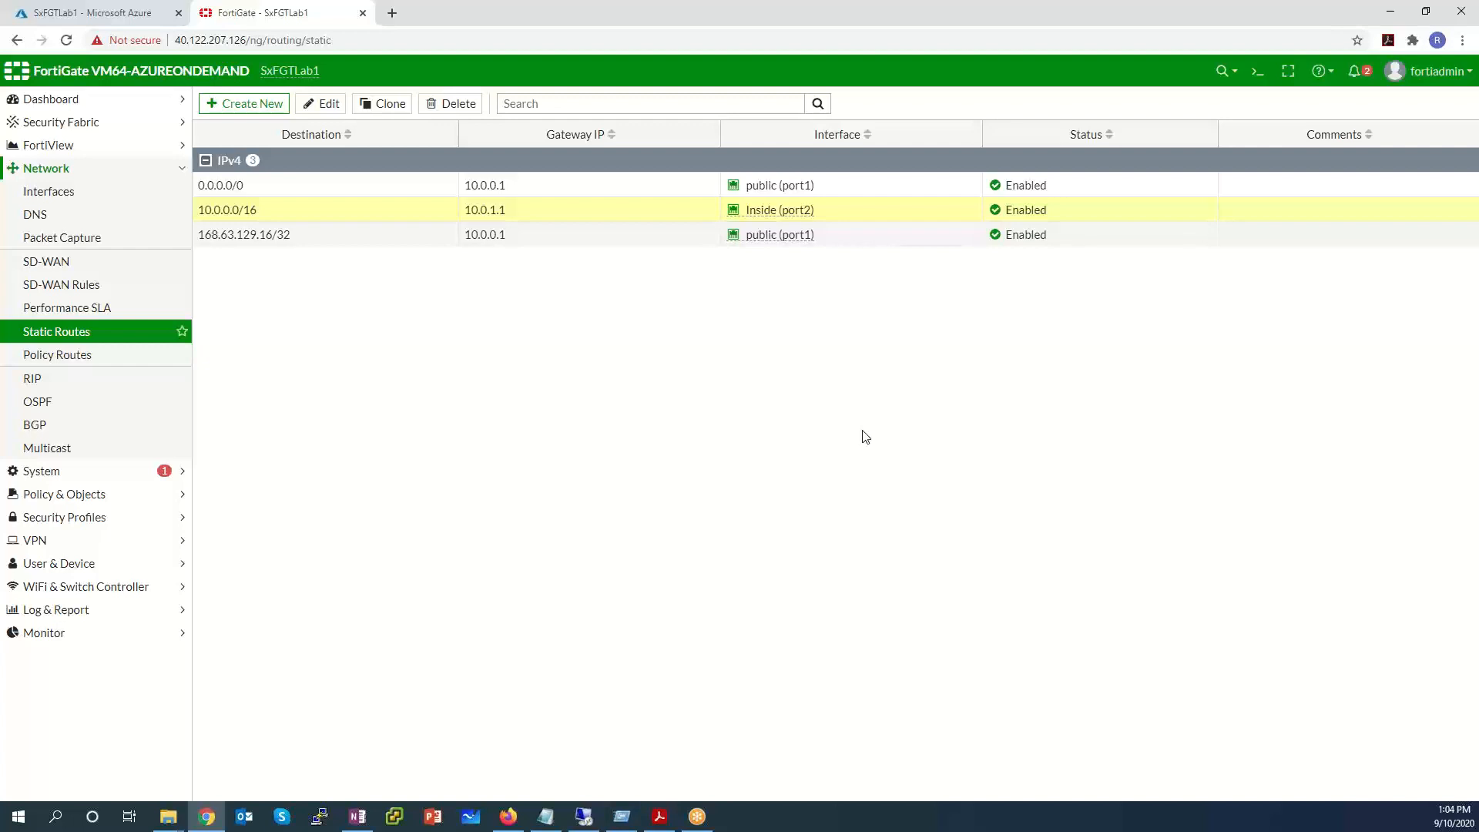
pyautogui.click(391, 190)
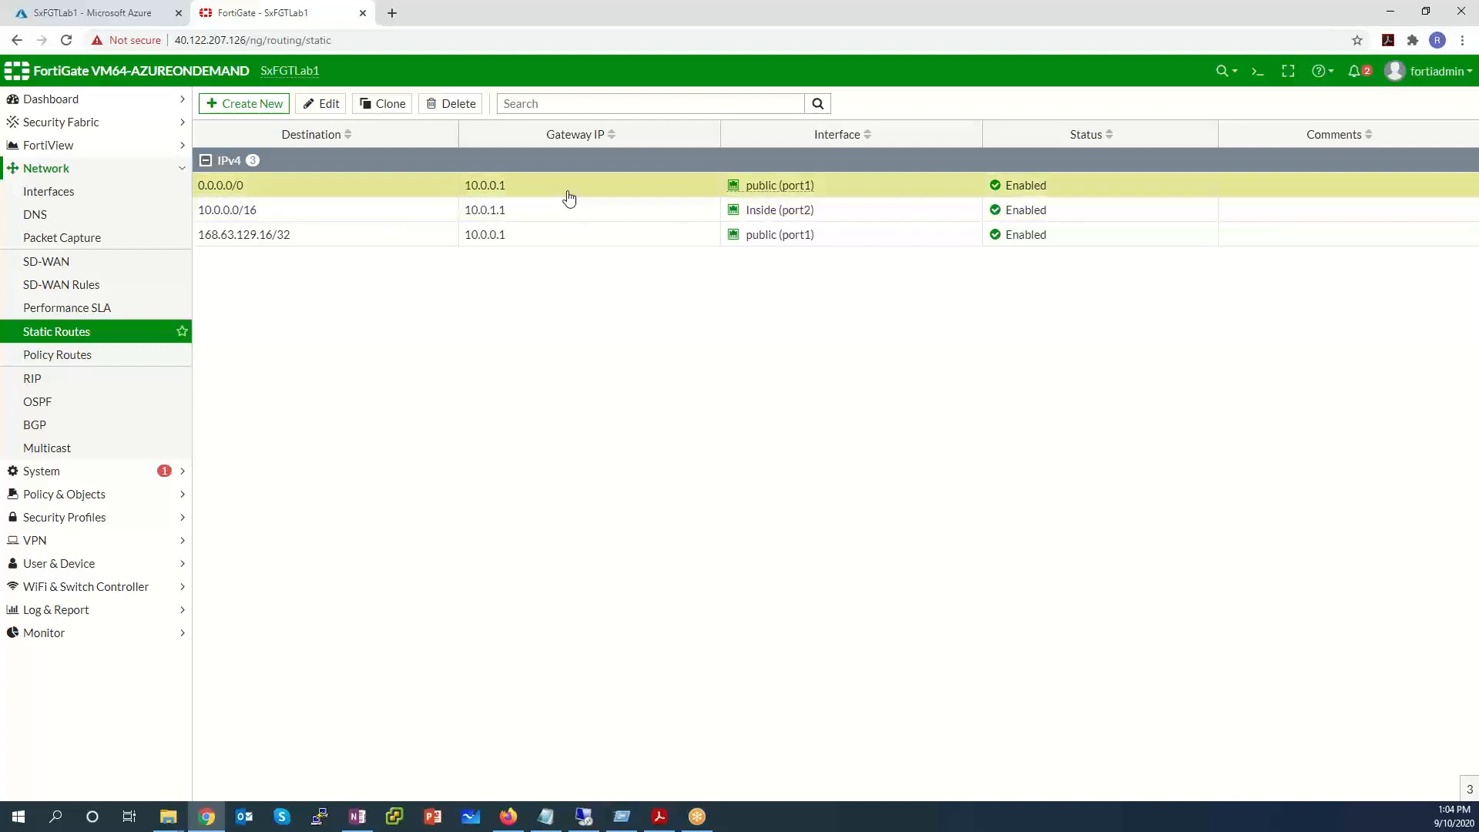
pyautogui.moveTo(814, 185); pyautogui.dragTo(728, 186)
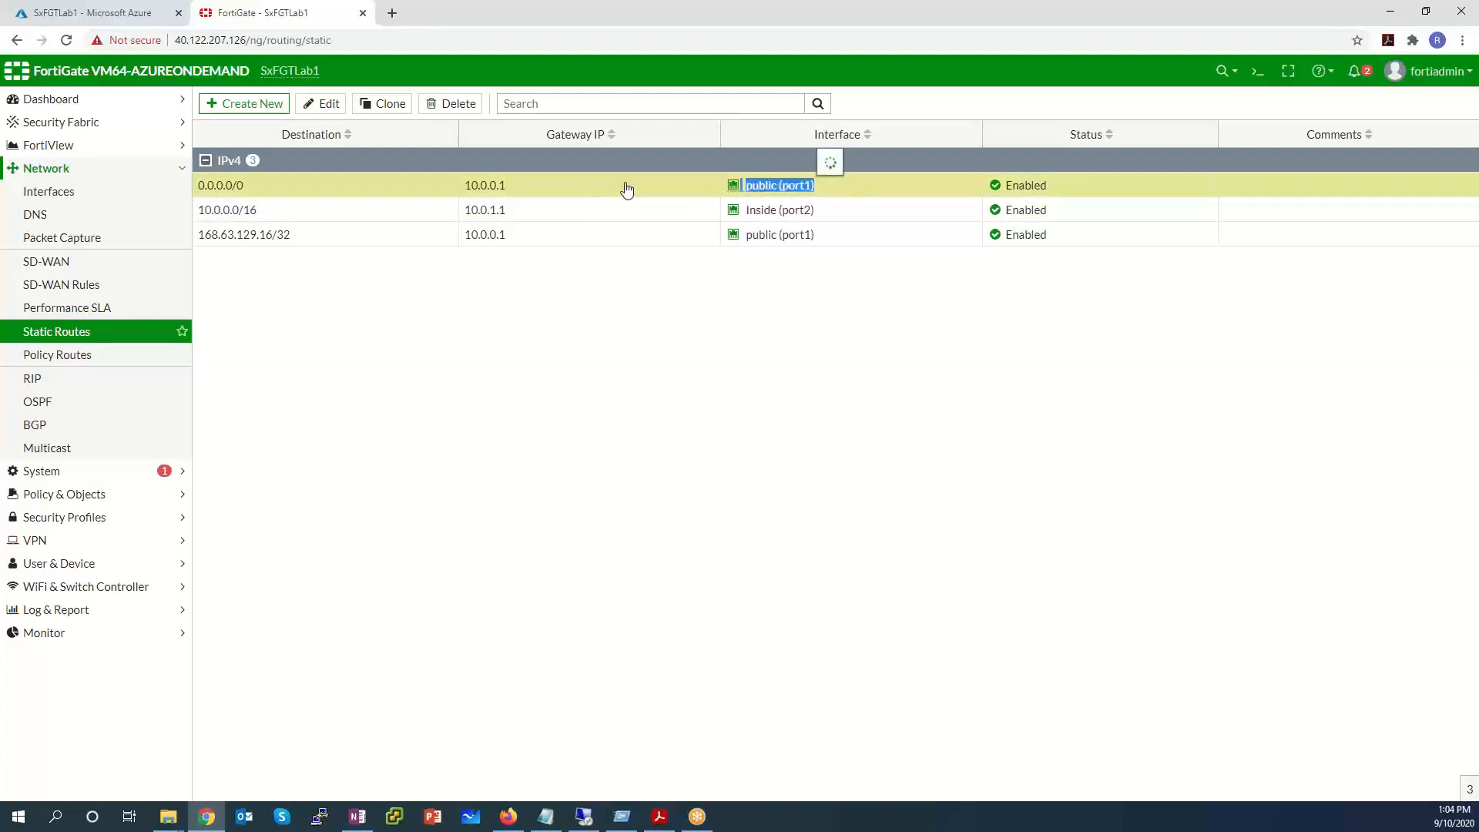
pyautogui.moveTo(507, 186); pyautogui.dragTo(461, 186)
pyautogui.moveTo(312, 185); pyautogui.dragTo(208, 188)
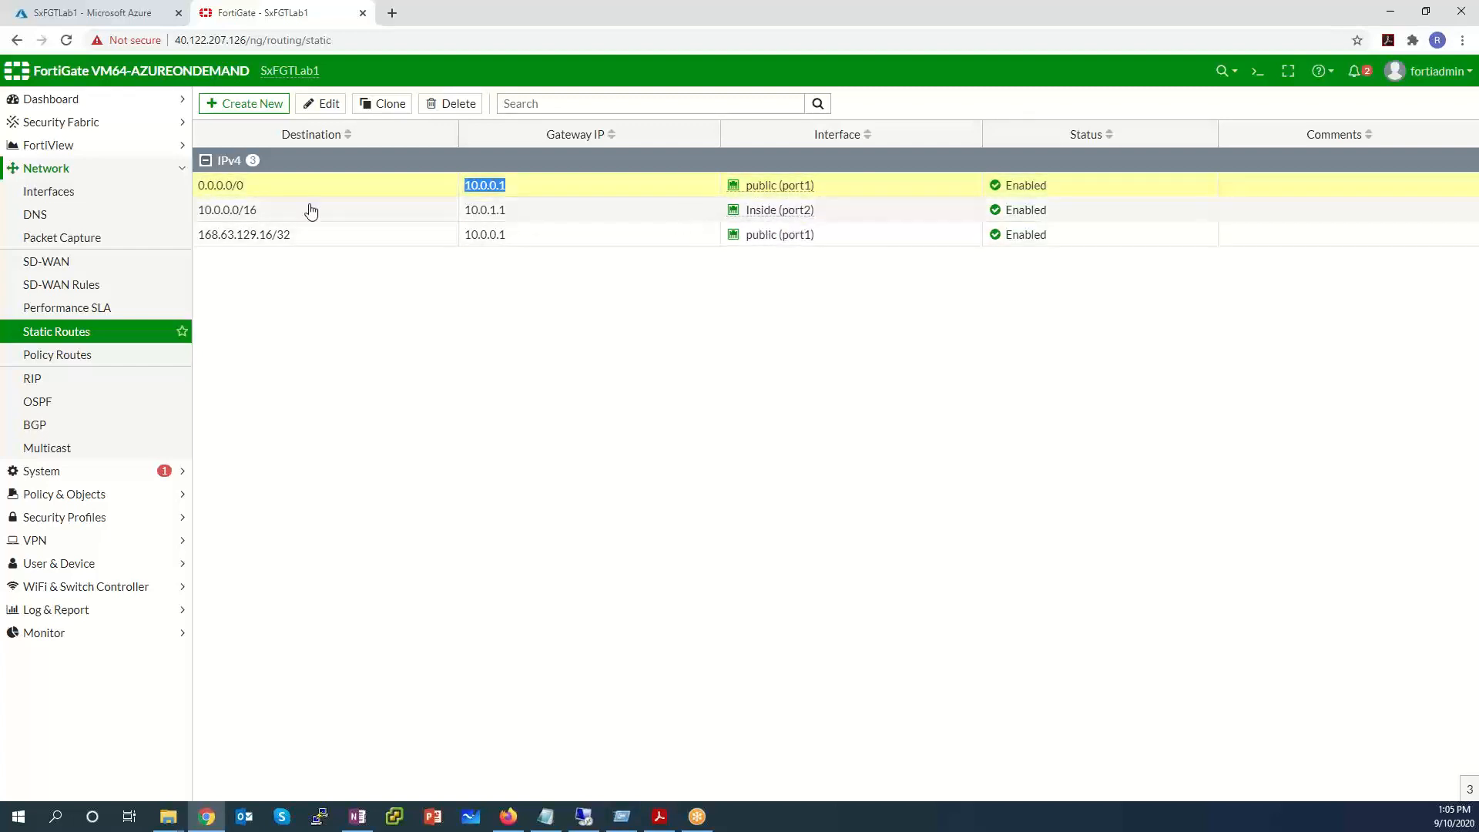
# Review the 10.0.0.0/16 route on Inside (port2) and the 168.63.129.16/32 route.
pyautogui.click(285, 219)
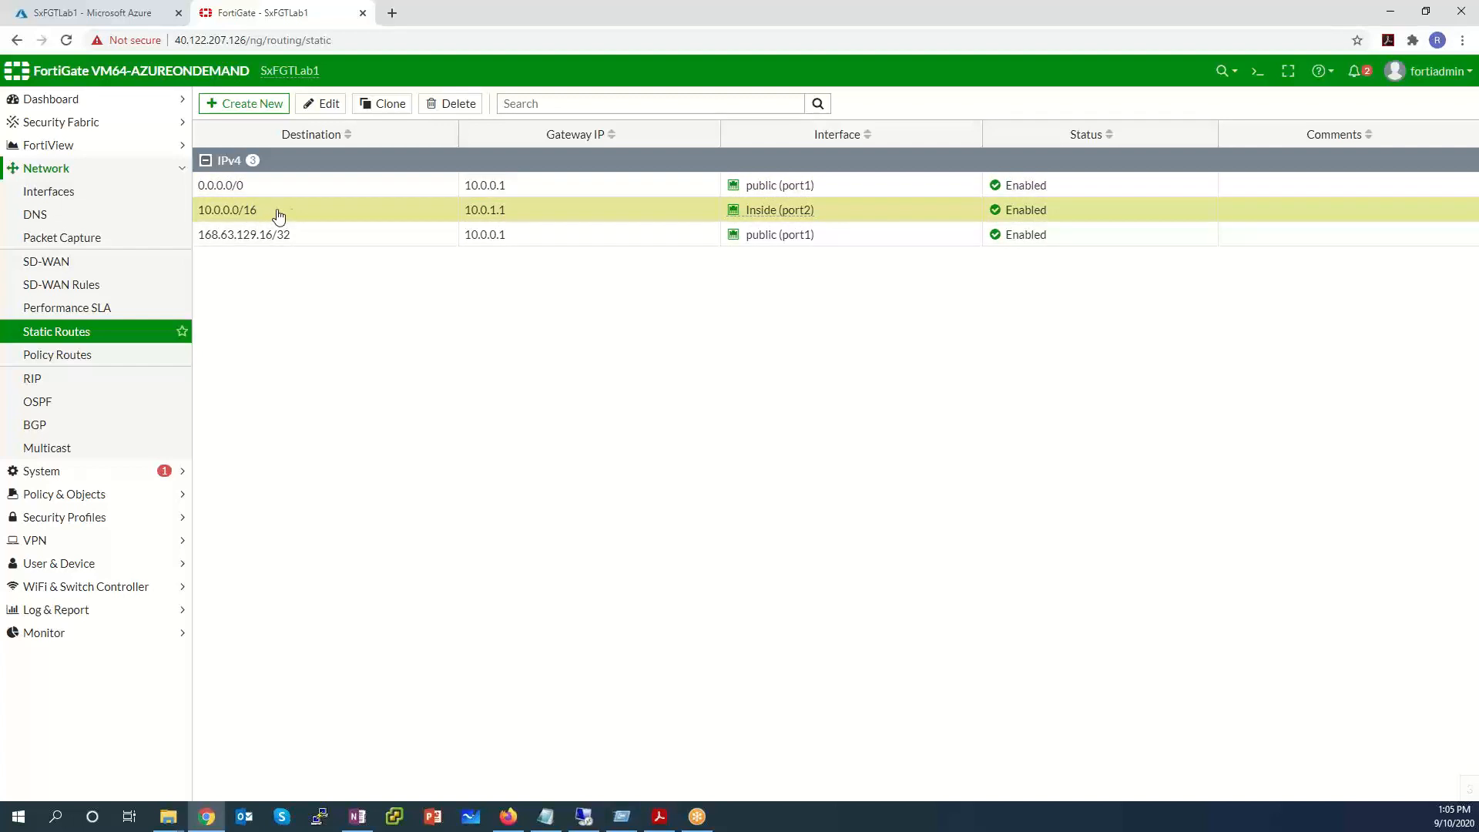
pyautogui.moveTo(829, 214); pyautogui.dragTo(746, 213)
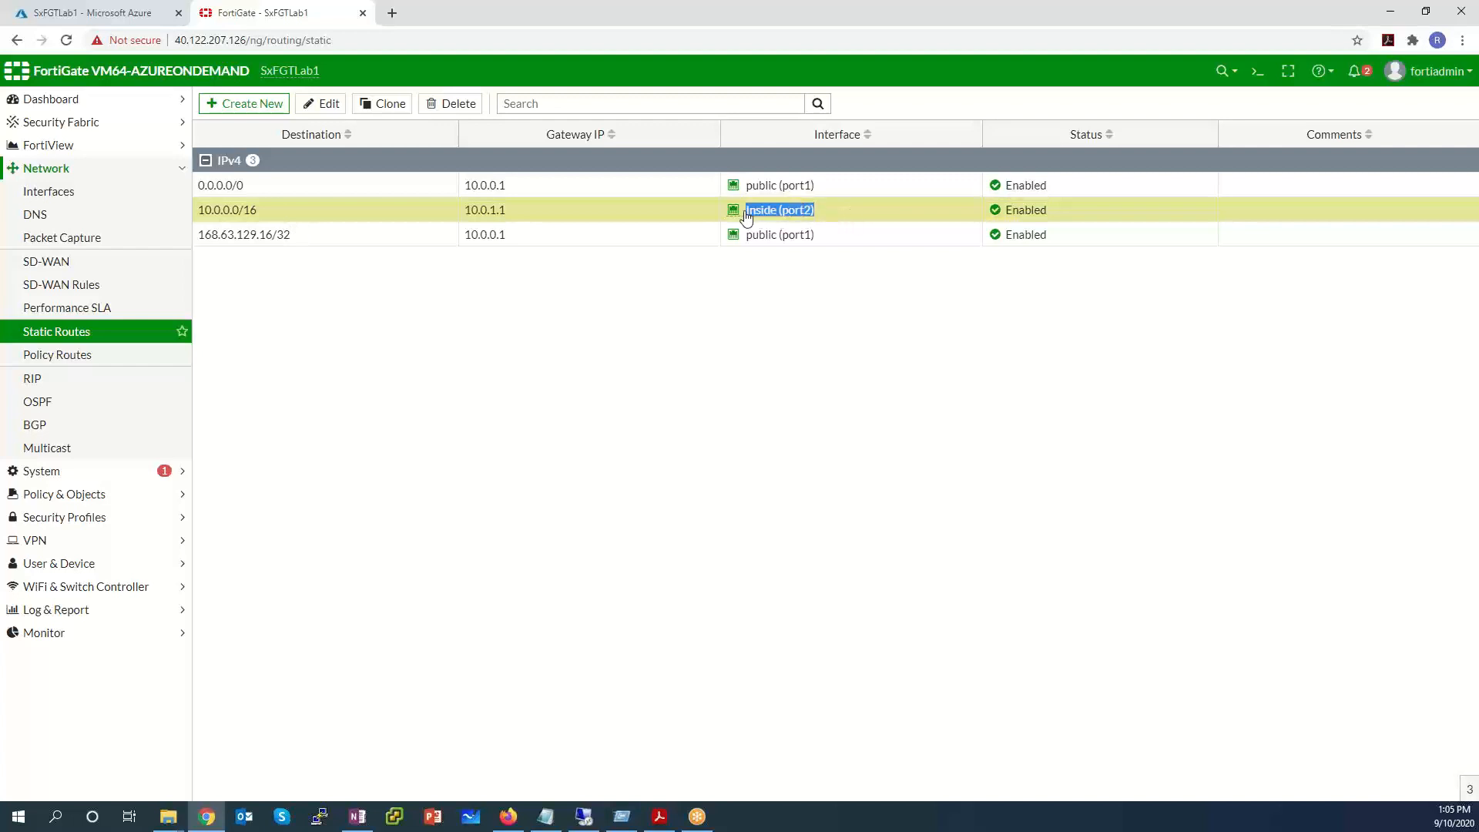
pyautogui.click(322, 239)
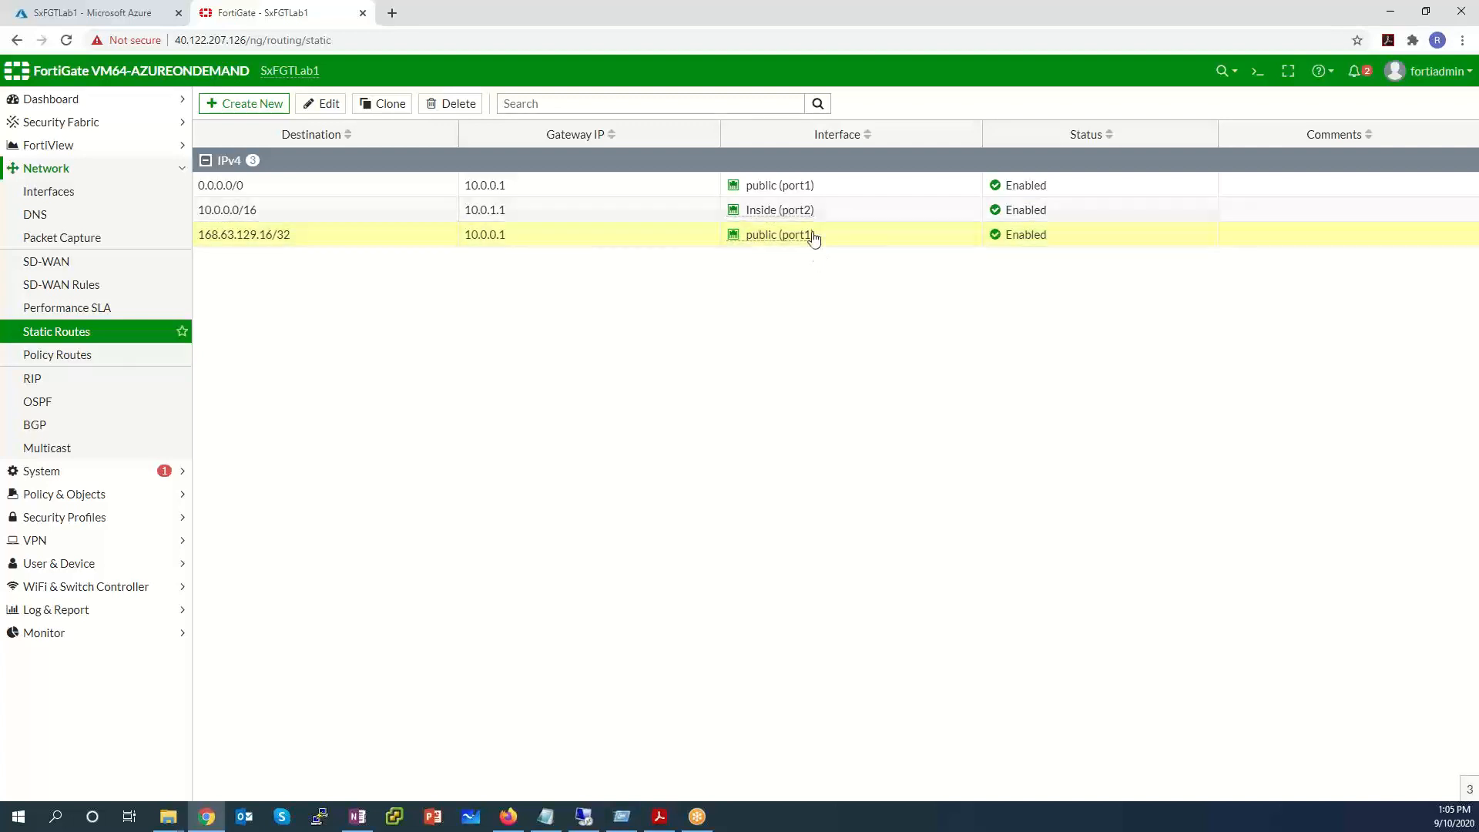
pyautogui.click(277, 219)
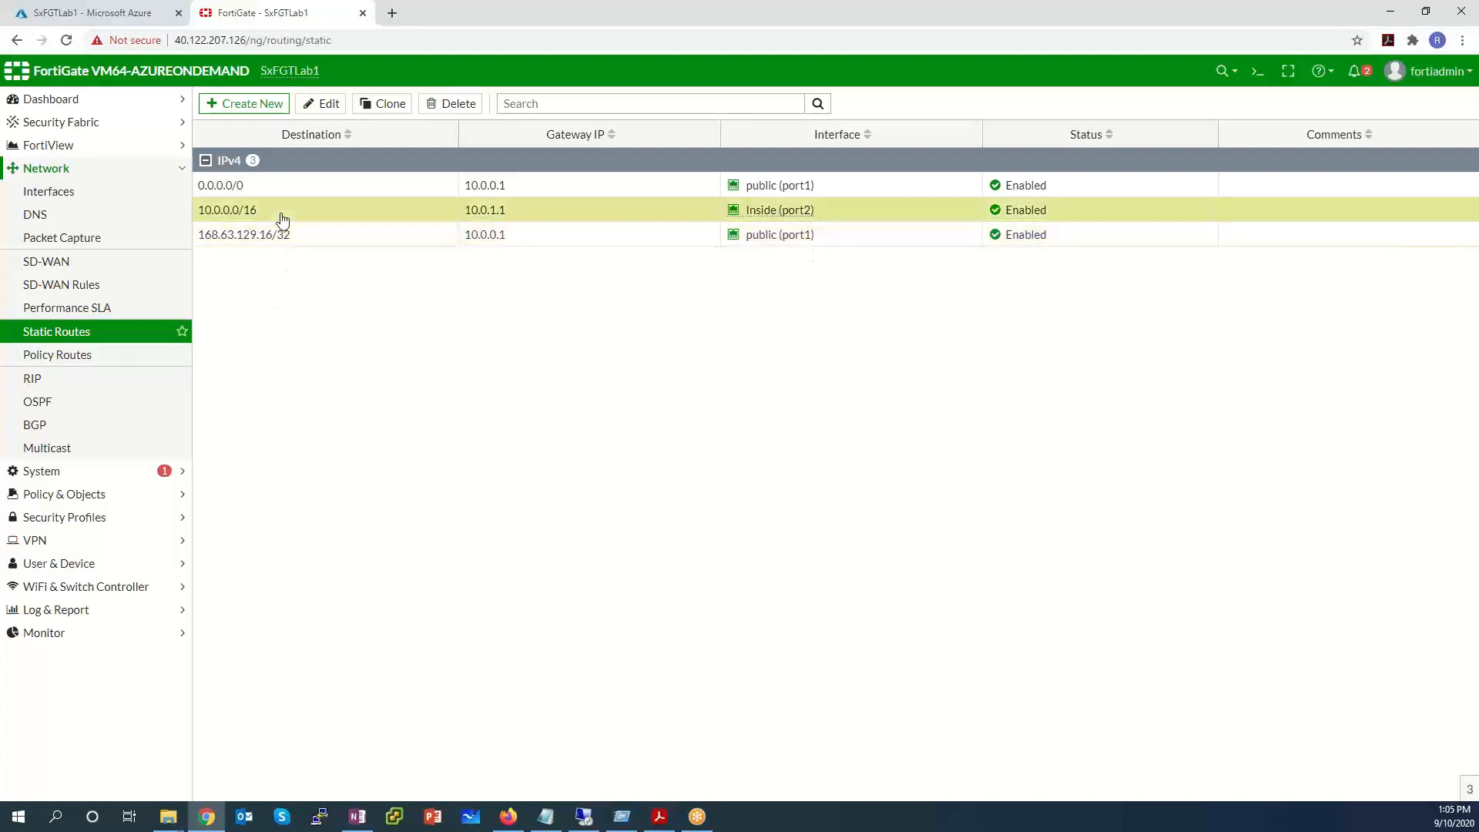
pyautogui.moveTo(271, 221); pyautogui.dragTo(200, 218)
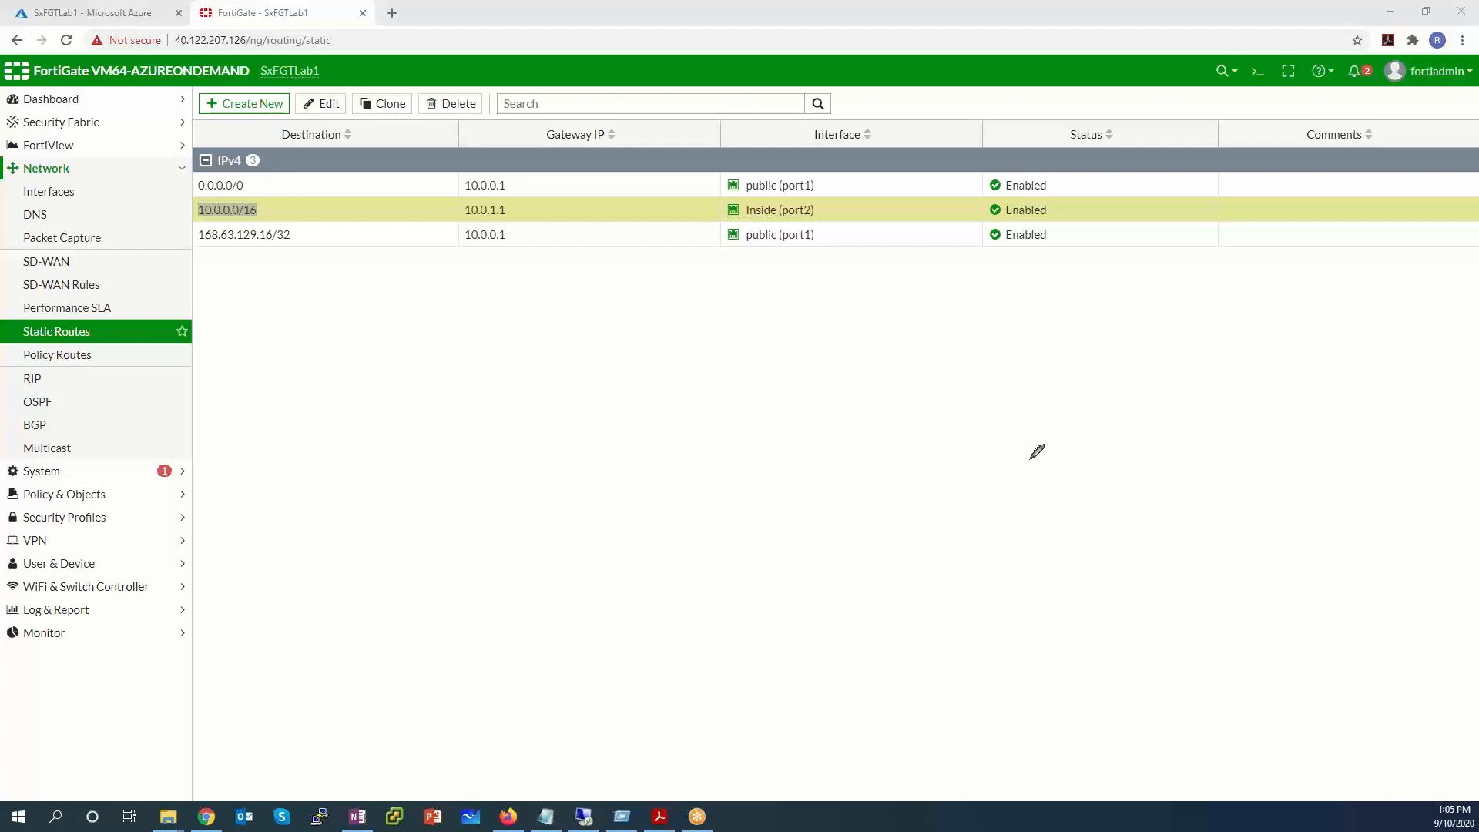
# Sketch a VNet box containing a labelled pub subnet box.
pyautogui.moveTo(438, 327)
pyautogui.mouseDown()
pyautogui.moveTo(416, 697)
pyautogui.moveTo(707, 696)
pyautogui.moveTo(1089, 617)
pyautogui.moveTo(716, 291)
pyautogui.moveTo(435, 316)
pyautogui.moveTo(489, 274)
pyautogui.moveTo(526, 299)
pyautogui.moveTo(582, 295)
pyautogui.mouseUp()
pyautogui.moveTo(566, 286); pyautogui.dragTo(618, 251)
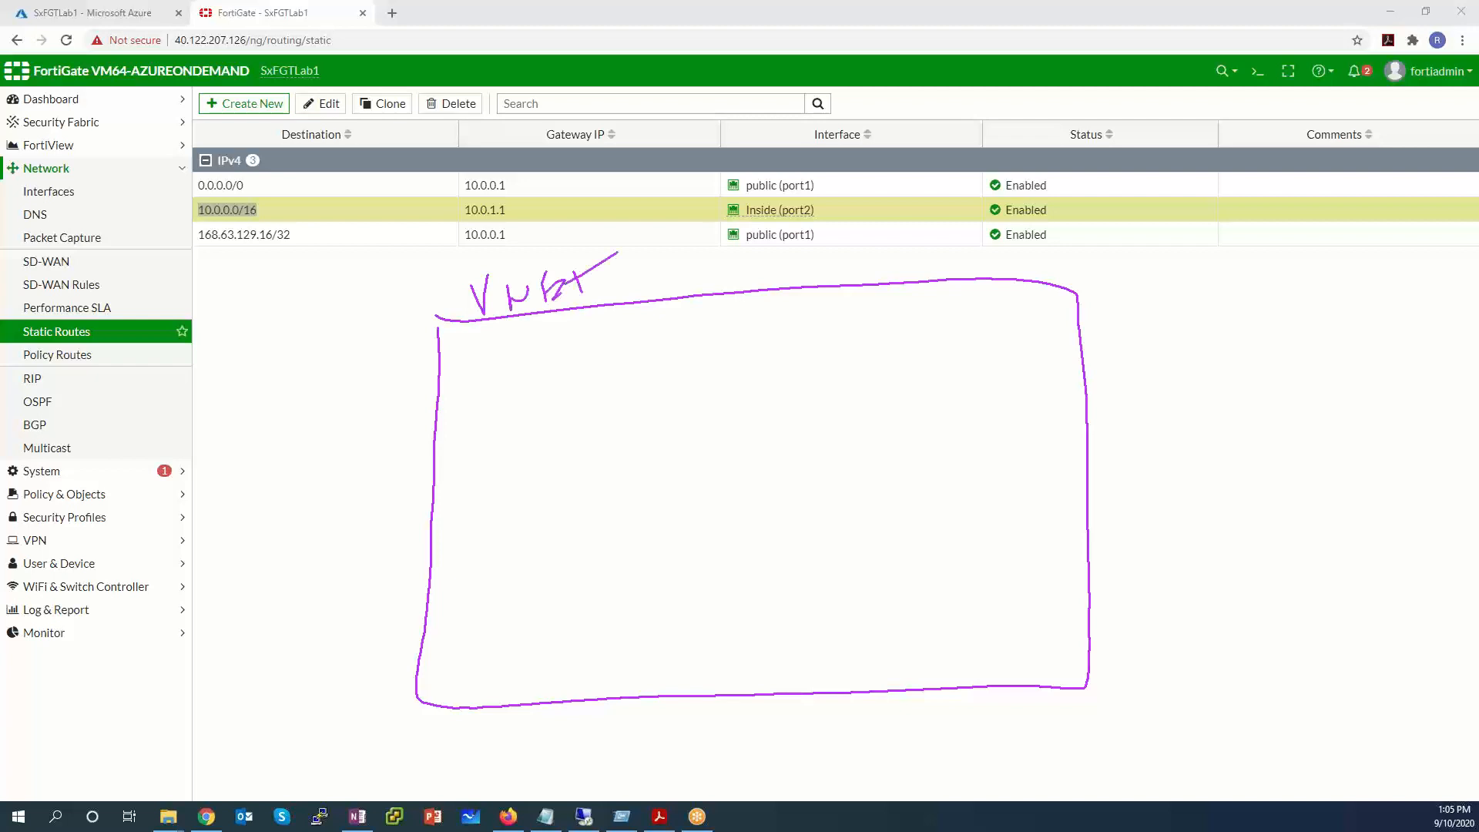
pyautogui.moveTo(606, 342)
pyautogui.mouseDown()
pyautogui.moveTo(608, 397)
pyautogui.moveTo(866, 302)
pyautogui.moveTo(605, 332)
pyautogui.mouseUp()
pyautogui.moveTo(683, 387)
pyautogui.mouseDown()
pyautogui.moveTo(681, 374)
pyautogui.moveTo(731, 356)
pyautogui.mouseUp()
pyautogui.moveTo(736, 326)
pyautogui.mouseDown()
pyautogui.moveTo(757, 365)
pyautogui.moveTo(740, 412)
pyautogui.moveTo(836, 416)
pyautogui.moveTo(676, 436)
pyautogui.moveTo(718, 471)
pyautogui.moveTo(762, 452)
pyautogui.mouseUp()
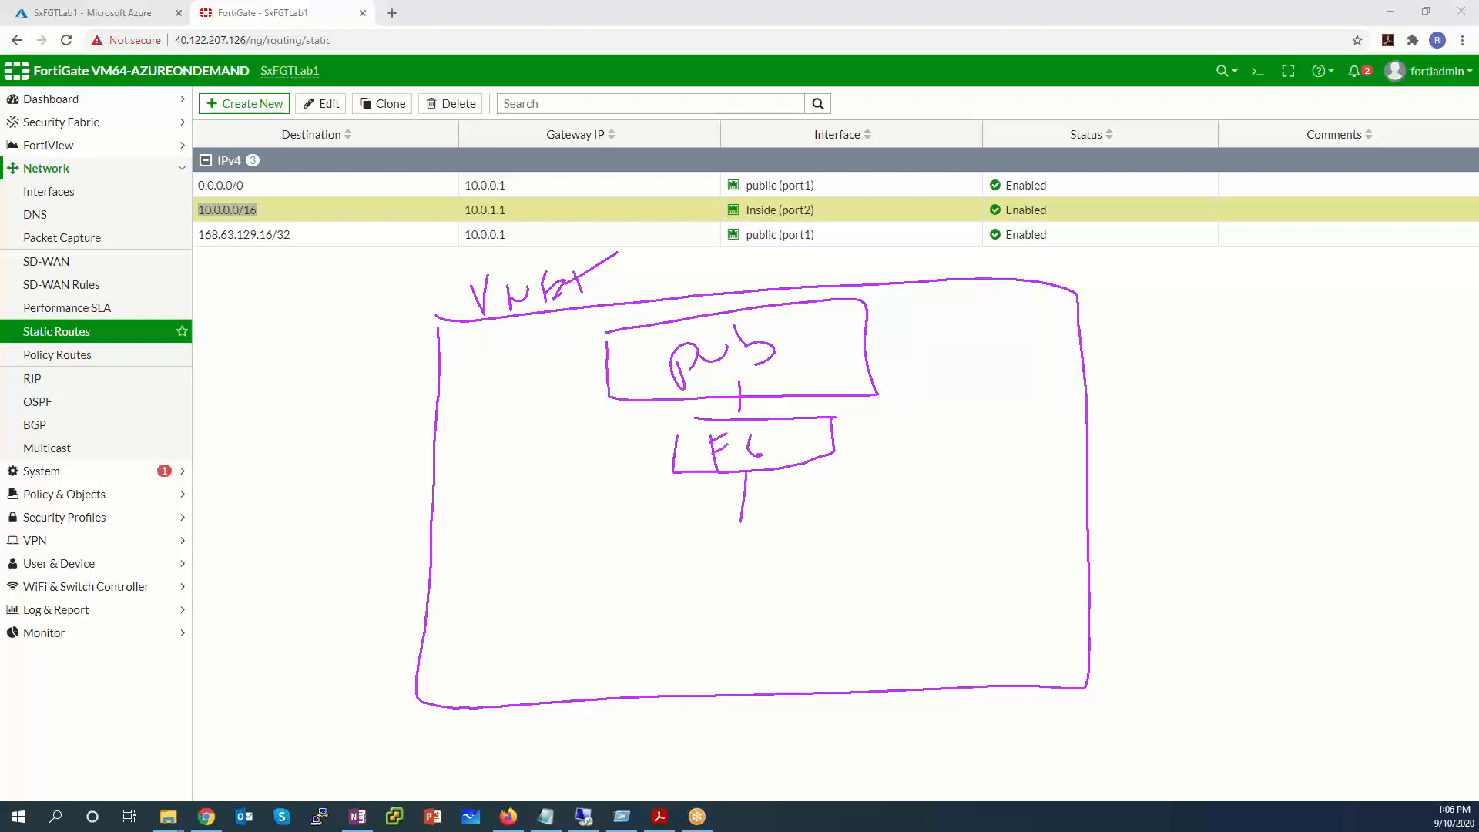
# Draw the inside subnet box and a DB box labelled 3.0.
pyautogui.moveTo(640, 527)
pyautogui.mouseDown()
pyautogui.moveTo(890, 508)
pyautogui.moveTo(890, 545)
pyautogui.moveTo(647, 567)
pyautogui.mouseUp()
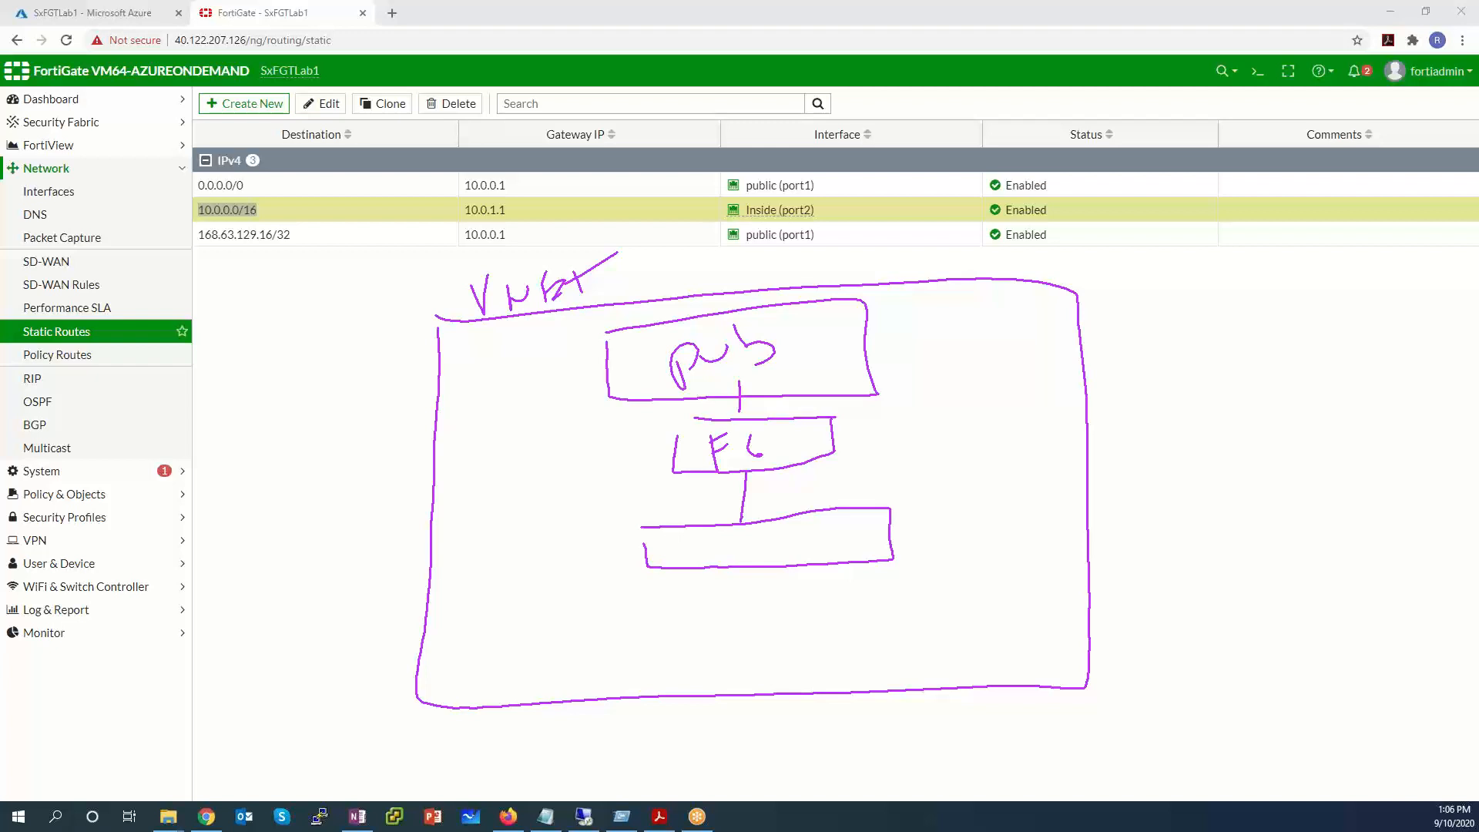
pyautogui.moveTo(488, 587); pyautogui.dragTo(470, 693)
pyautogui.moveTo(470, 693); pyautogui.dragTo(621, 687)
pyautogui.moveTo(506, 588); pyautogui.dragTo(615, 573)
pyautogui.moveTo(614, 573); pyautogui.dragTo(608, 684)
pyautogui.moveTo(506, 634); pyautogui.dragTo(522, 667)
pyautogui.moveTo(493, 633)
pyautogui.mouseDown()
pyautogui.moveTo(525, 666)
pyautogui.moveTo(554, 652)
pyautogui.mouseUp()
pyautogui.moveTo(515, 538); pyautogui.dragTo(535, 565)
pyautogui.moveTo(574, 513); pyautogui.dragTo(572, 515)
# Draw a WWW box labelled 4.0 and an APP box labelled 5.0.
pyautogui.moveTo(693, 596)
pyautogui.mouseDown()
pyautogui.moveTo(694, 652)
pyautogui.moveTo(779, 664)
pyautogui.mouseUp()
pyautogui.moveTo(794, 584); pyautogui.dragTo(778, 668)
pyautogui.moveTo(687, 590); pyautogui.dragTo(794, 586)
pyautogui.moveTo(708, 624)
pyautogui.mouseDown()
pyautogui.moveTo(729, 630)
pyautogui.moveTo(779, 593)
pyautogui.mouseUp()
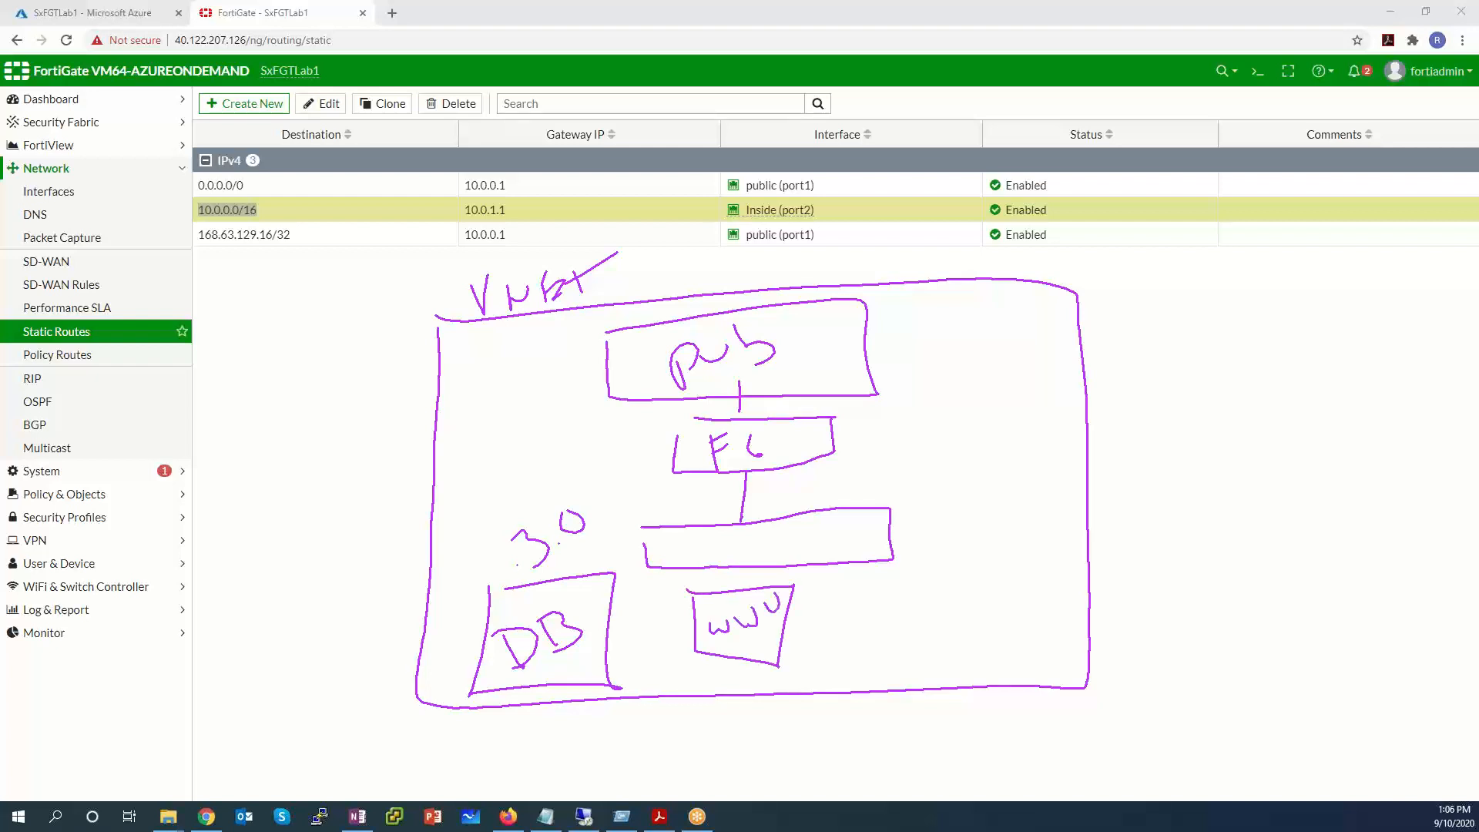
pyautogui.moveTo(704, 673); pyautogui.dragTo(731, 661)
pyautogui.moveTo(728, 659); pyautogui.dragTo(728, 688)
pyautogui.moveTo(865, 589)
pyautogui.mouseDown()
pyautogui.moveTo(855, 651)
pyautogui.moveTo(1051, 663)
pyautogui.moveTo(1044, 576)
pyautogui.mouseUp()
pyautogui.moveTo(1044, 577)
pyautogui.mouseDown()
pyautogui.moveTo(865, 588)
pyautogui.moveTo(903, 627)
pyautogui.mouseUp()
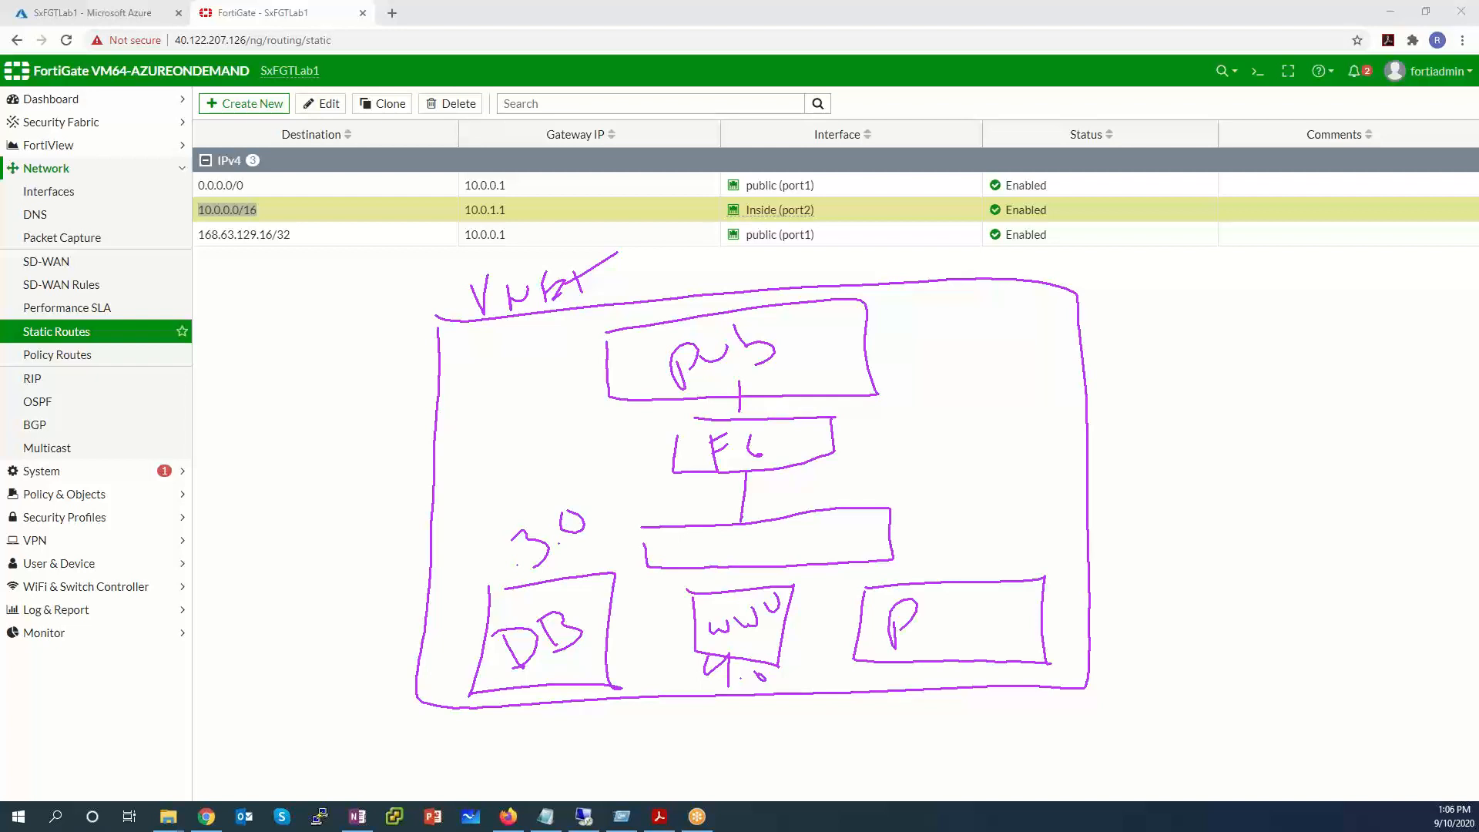
pyautogui.moveTo(874, 621); pyautogui.dragTo(882, 648)
pyautogui.moveTo(867, 636)
pyautogui.mouseDown()
pyautogui.moveTo(931, 648)
pyautogui.moveTo(922, 629)
pyautogui.mouseUp()
pyautogui.moveTo(937, 543)
pyautogui.mouseDown()
pyautogui.moveTo(935, 571)
pyautogui.moveTo(982, 550)
pyautogui.mouseUp()
pyautogui.click(964, 567)
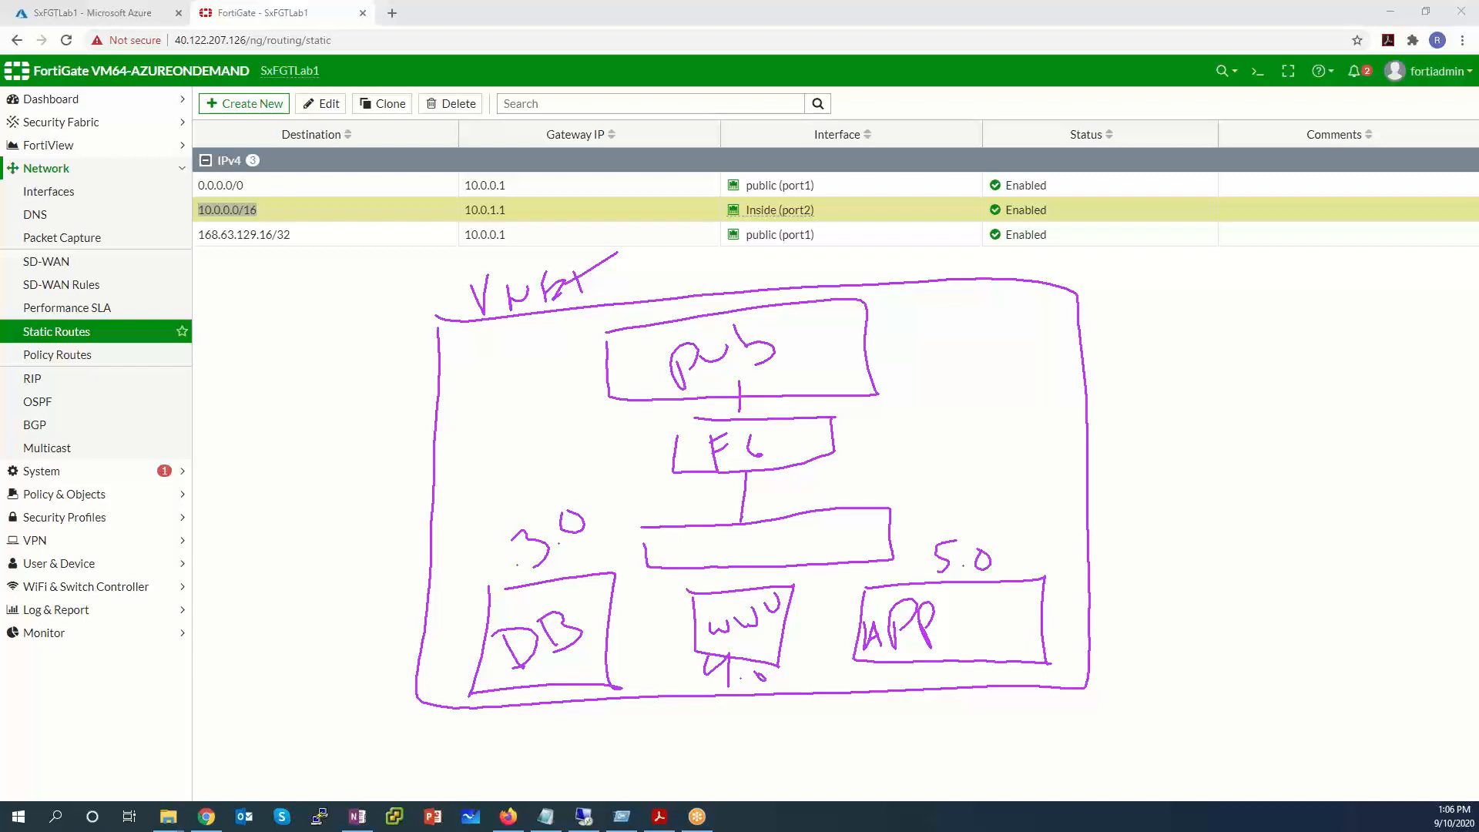
# Mark the 3.0, 4.0 and 5.0 subnet labels and write 10.0.0.0/16 under the VNet.
pyautogui.moveTo(530, 586); pyautogui.dragTo(592, 548)
pyautogui.moveTo(730, 708)
pyautogui.mouseDown()
pyautogui.moveTo(793, 681)
pyautogui.moveTo(769, 682)
pyautogui.moveTo(780, 654)
pyautogui.mouseUp()
pyautogui.moveTo(934, 585); pyautogui.dragTo(957, 583)
pyautogui.moveTo(968, 717)
pyautogui.mouseDown()
pyautogui.moveTo(1011, 728)
pyautogui.moveTo(1154, 700)
pyautogui.moveTo(1163, 727)
pyautogui.moveTo(1196, 716)
pyautogui.mouseUp()
pyautogui.moveTo(1208, 699); pyautogui.dragTo(1203, 721)
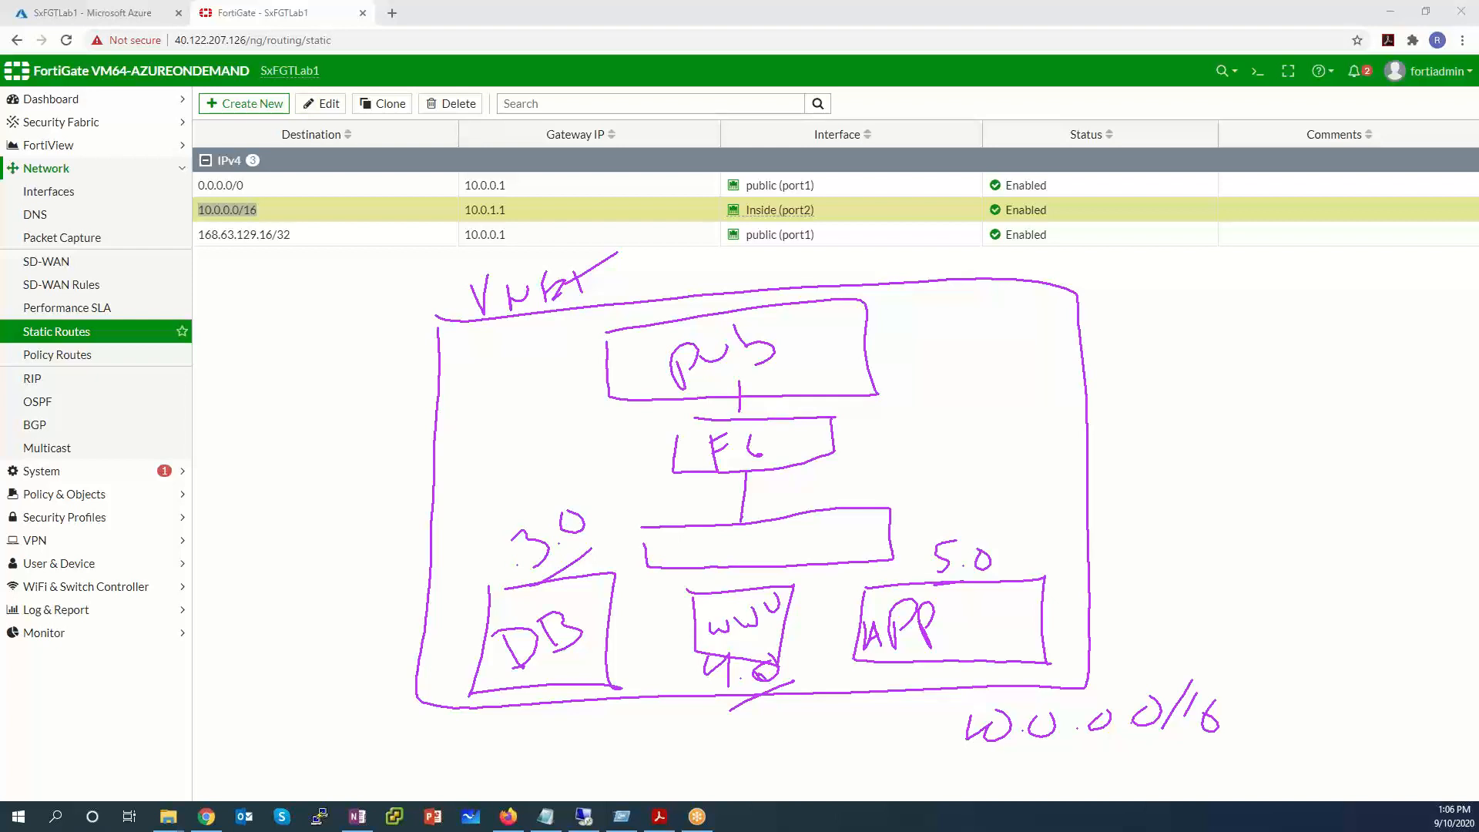
# Write the pub subnet 10.0.0.0/24 and inside subnet 10.0.1.0/24 beside their boxes.
pyautogui.moveTo(890, 326)
pyautogui.mouseDown()
pyautogui.moveTo(891, 359)
pyautogui.moveTo(910, 332)
pyautogui.moveTo(1020, 330)
pyautogui.mouseUp()
pyautogui.click(935, 346)
pyautogui.click(983, 341)
pyautogui.moveTo(908, 491)
pyautogui.mouseDown()
pyautogui.moveTo(906, 526)
pyautogui.moveTo(924, 493)
pyautogui.moveTo(997, 496)
pyautogui.moveTo(1014, 476)
pyautogui.moveTo(1029, 493)
pyautogui.moveTo(1063, 485)
pyautogui.mouseUp()
pyautogui.click(931, 504)
pyautogui.click(983, 493)
pyautogui.moveTo(1066, 468)
pyautogui.mouseDown()
pyautogui.moveTo(1078, 497)
pyautogui.moveTo(1057, 488)
pyautogui.mouseUp()
pyautogui.moveTo(1042, 300)
pyautogui.mouseDown()
pyautogui.moveTo(1026, 359)
pyautogui.moveTo(1064, 335)
pyautogui.mouseUp()
pyautogui.moveTo(1068, 336); pyautogui.dragTo(1086, 353)
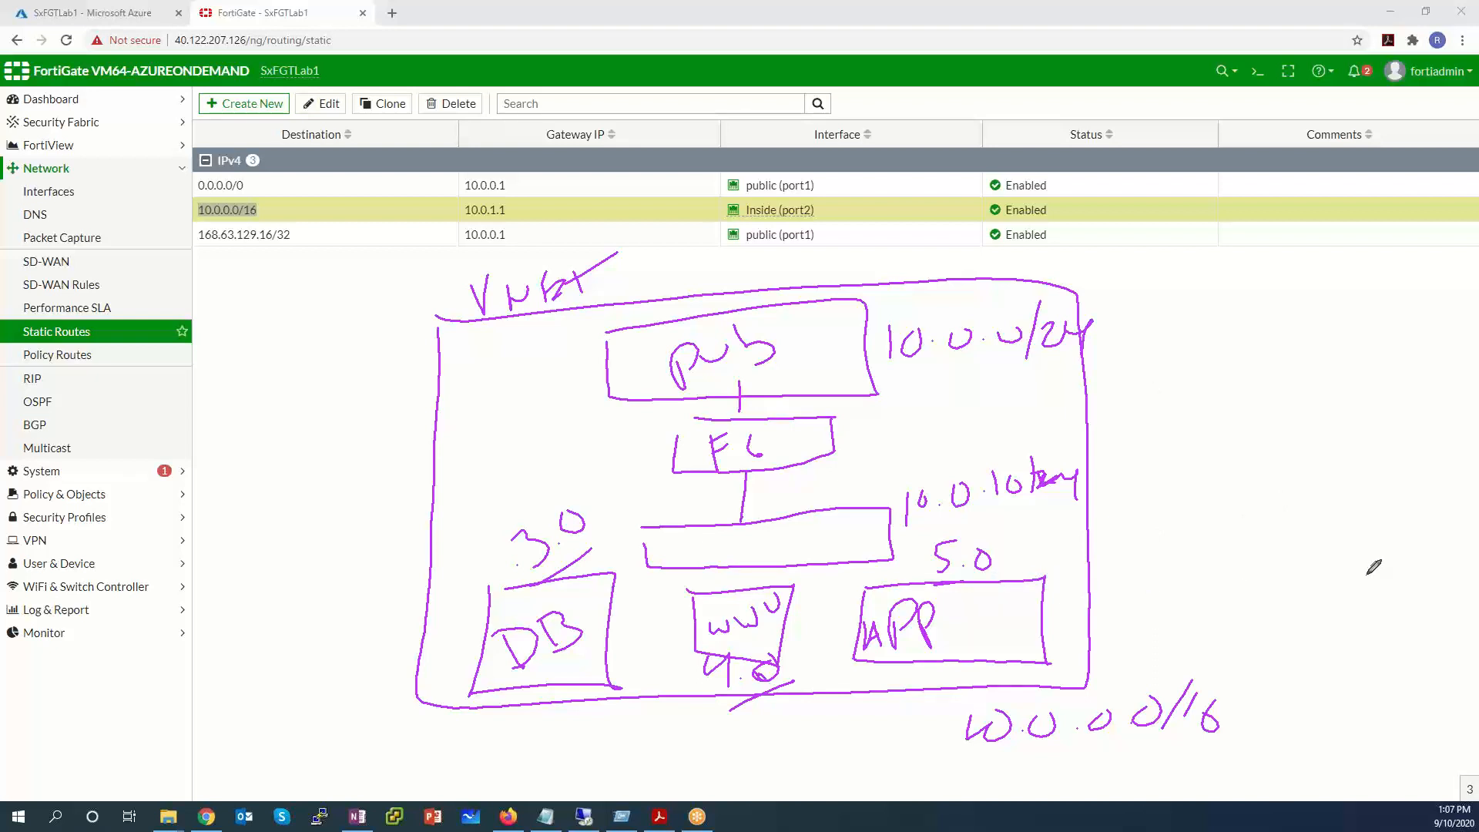
# Add route notes 0.0.0.0/0 and 10.0.0.0/16 and the FG inside address 10.0.1.4.
pyautogui.moveTo(1041, 608); pyautogui.dragTo(1152, 602)
pyautogui.moveTo(781, 620); pyautogui.dragTo(1137, 562)
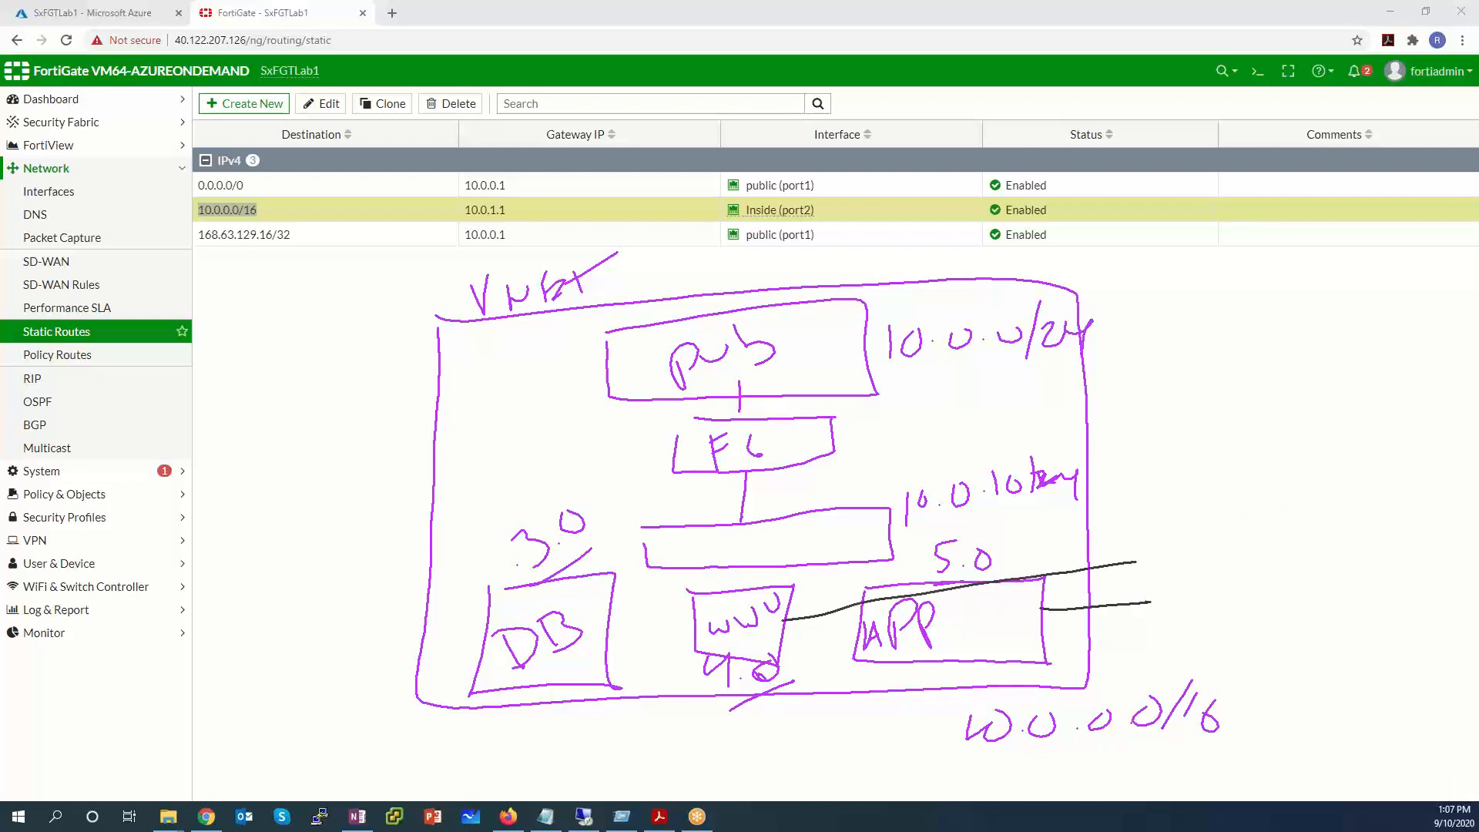
pyautogui.moveTo(662, 605); pyautogui.dragTo(1143, 542)
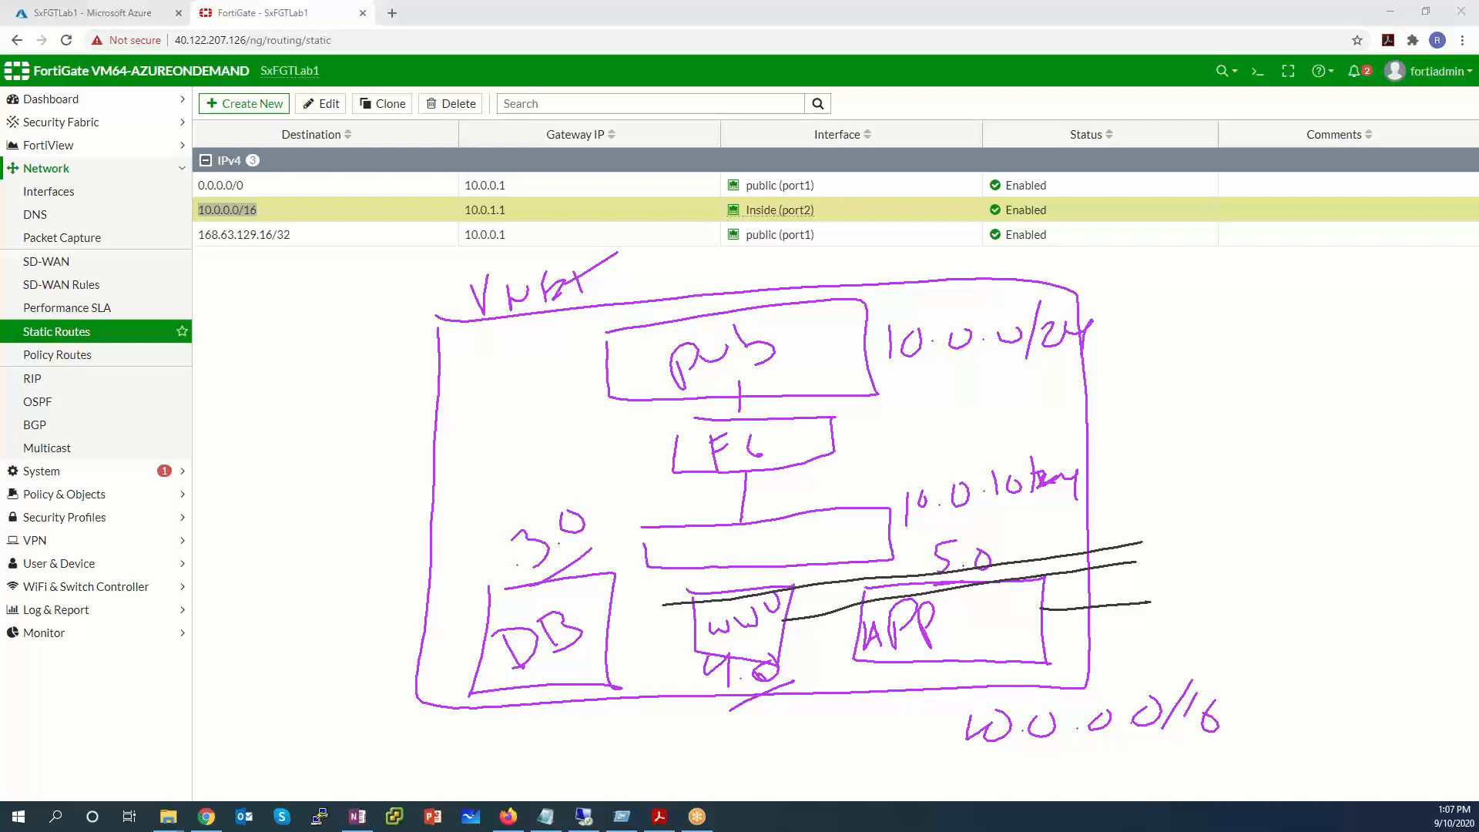
pyautogui.moveTo(1175, 522)
pyautogui.mouseDown()
pyautogui.moveTo(1171, 560)
pyautogui.moveTo(1192, 526)
pyautogui.mouseUp()
pyautogui.moveTo(1190, 472)
pyautogui.mouseDown()
pyautogui.moveTo(1352, 461)
pyautogui.moveTo(1352, 498)
pyautogui.moveTo(1376, 485)
pyautogui.mouseUp()
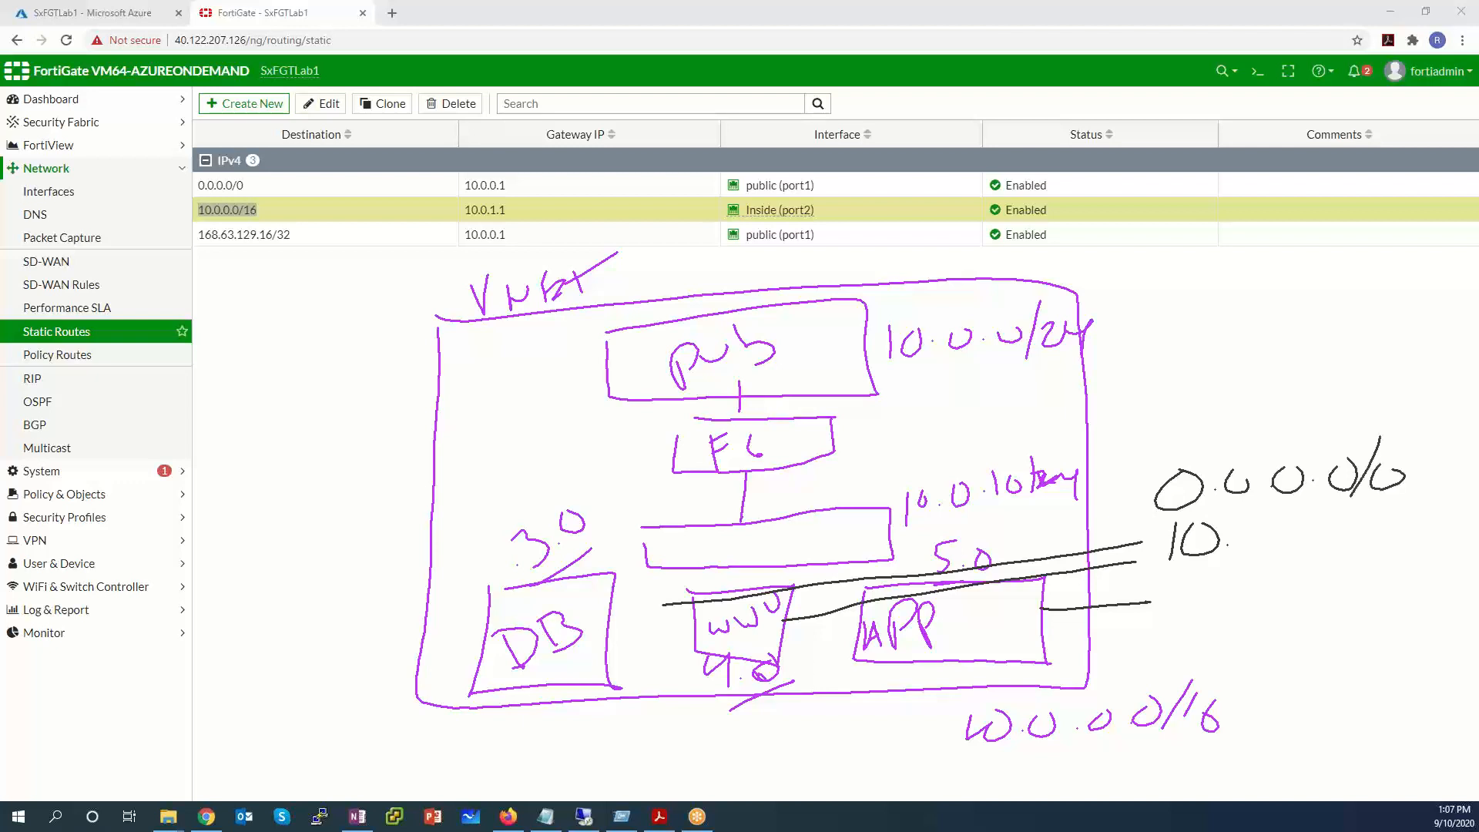
pyautogui.moveTo(741, 470)
pyautogui.mouseDown()
pyautogui.moveTo(867, 456)
pyautogui.moveTo(869, 469)
pyautogui.moveTo(888, 438)
pyautogui.moveTo(1067, 436)
pyautogui.mouseUp()
pyautogui.click(922, 456)
pyautogui.moveTo(1060, 415); pyautogui.dragTo(1072, 452)
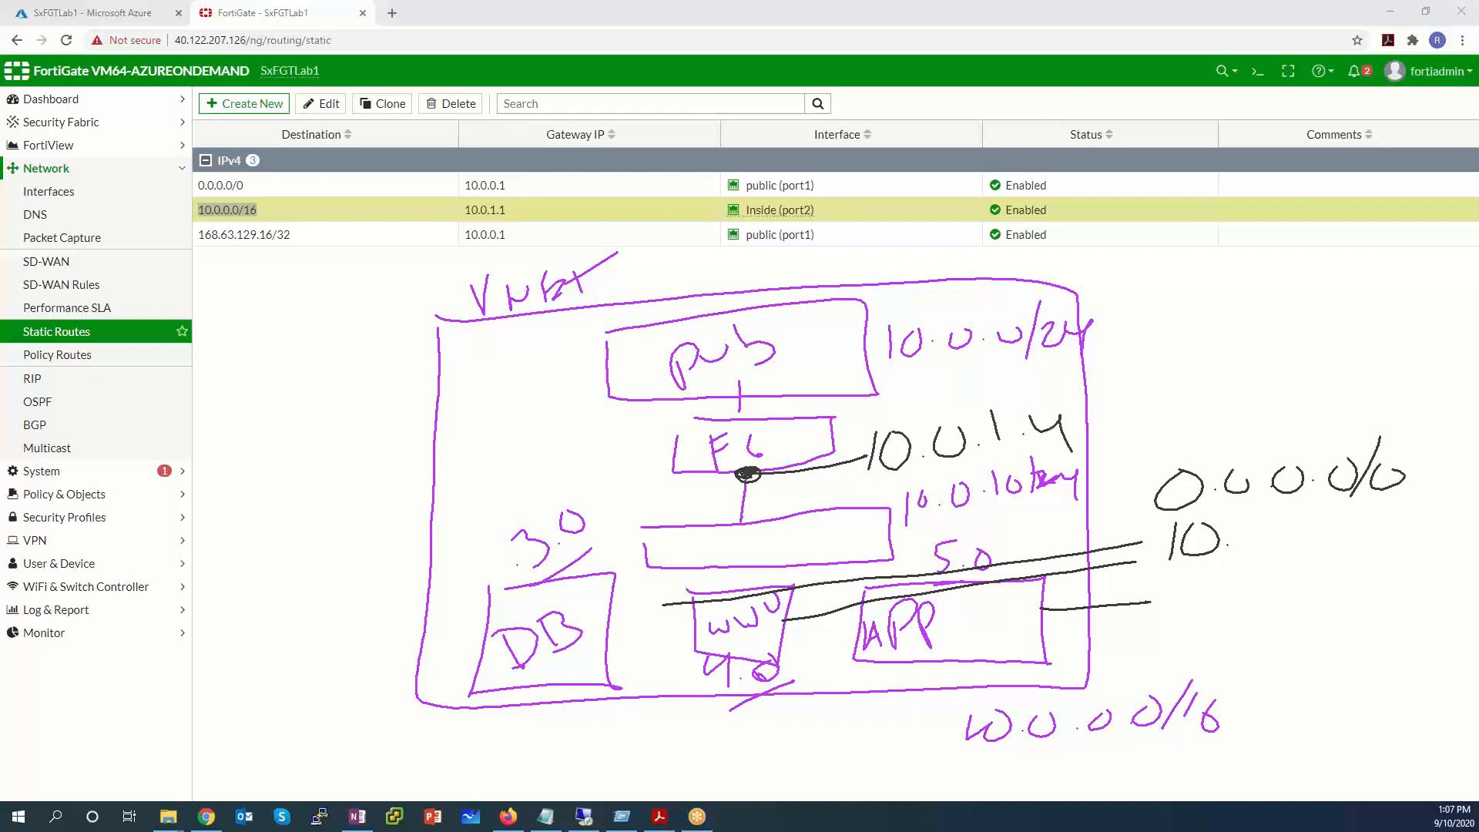
pyautogui.moveTo(1264, 526)
pyautogui.mouseDown()
pyautogui.moveTo(1346, 531)
pyautogui.moveTo(1366, 569)
pyautogui.moveTo(1401, 553)
pyautogui.mouseUp()
pyautogui.click(1332, 544)
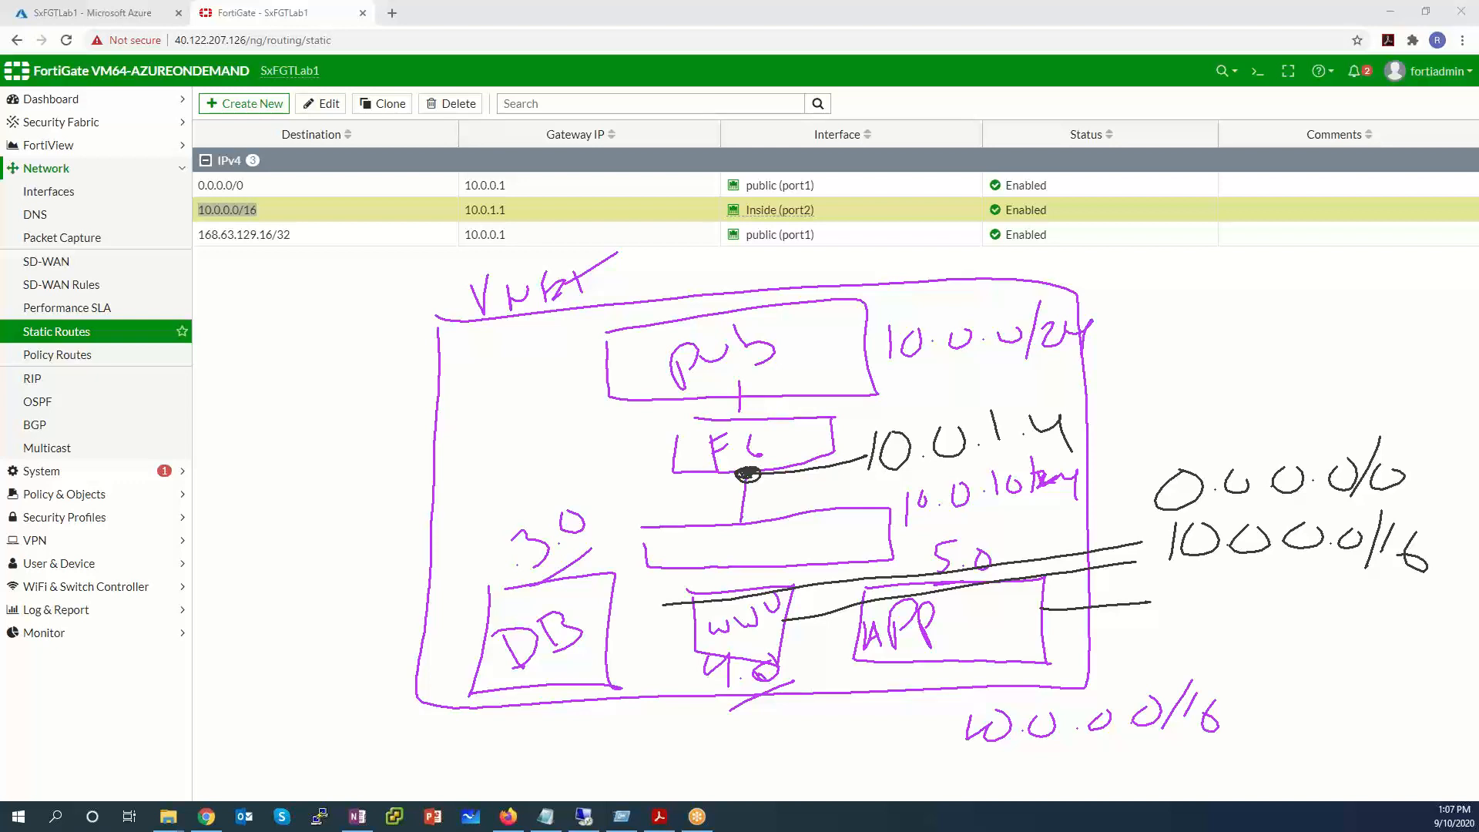
pyautogui.moveTo(903, 472); pyautogui.dragTo(1063, 454)
pyautogui.moveTo(571, 621)
pyautogui.mouseDown()
pyautogui.moveTo(590, 593)
pyautogui.moveTo(601, 628)
pyautogui.mouseUp()
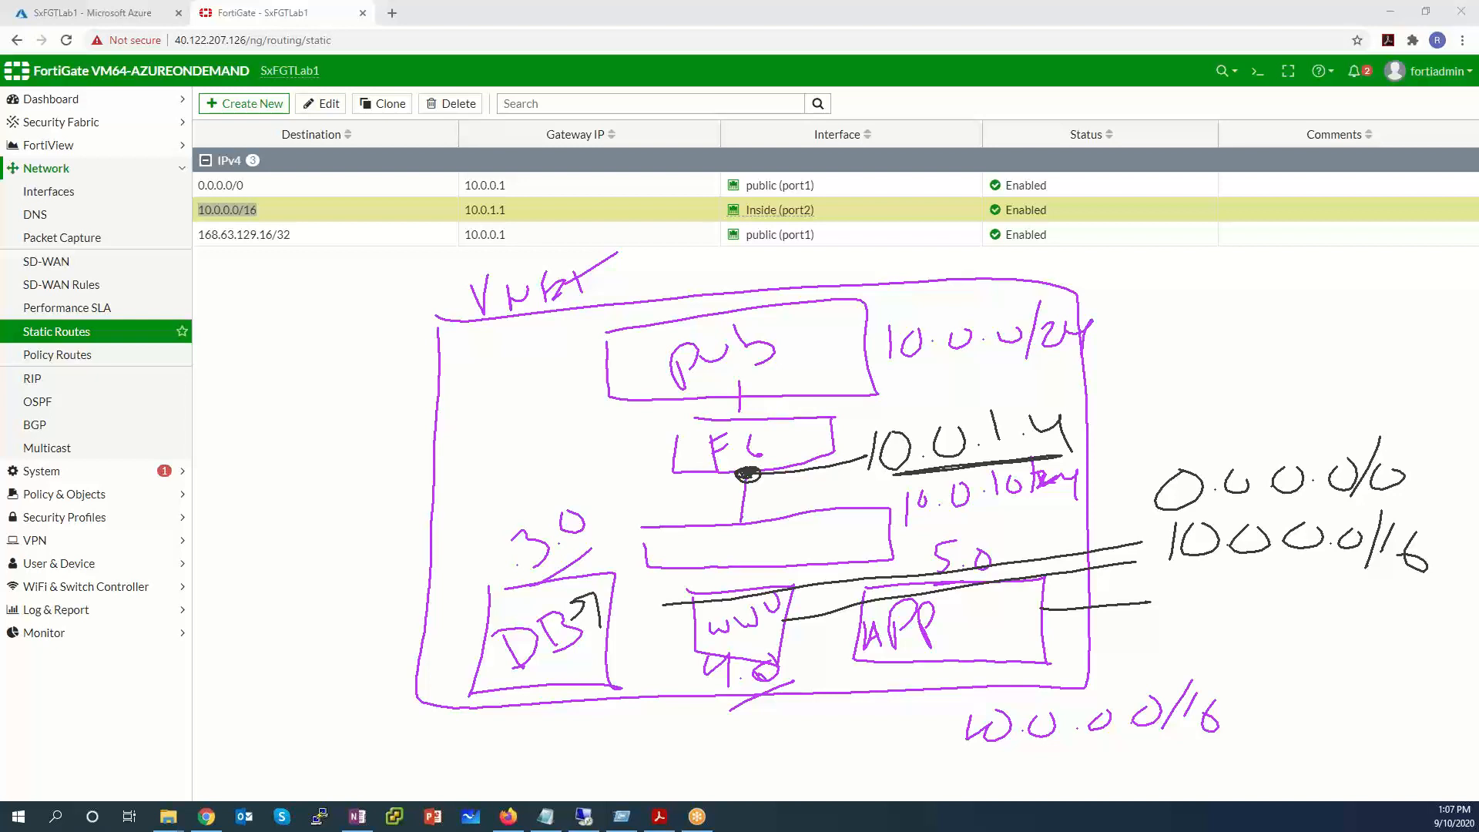
pyautogui.moveTo(610, 567)
pyautogui.mouseDown()
pyautogui.moveTo(621, 578)
pyautogui.moveTo(607, 571)
pyautogui.mouseUp()
pyautogui.moveTo(574, 617)
pyautogui.mouseDown()
pyautogui.moveTo(743, 475)
pyautogui.moveTo(728, 515)
pyautogui.mouseUp()
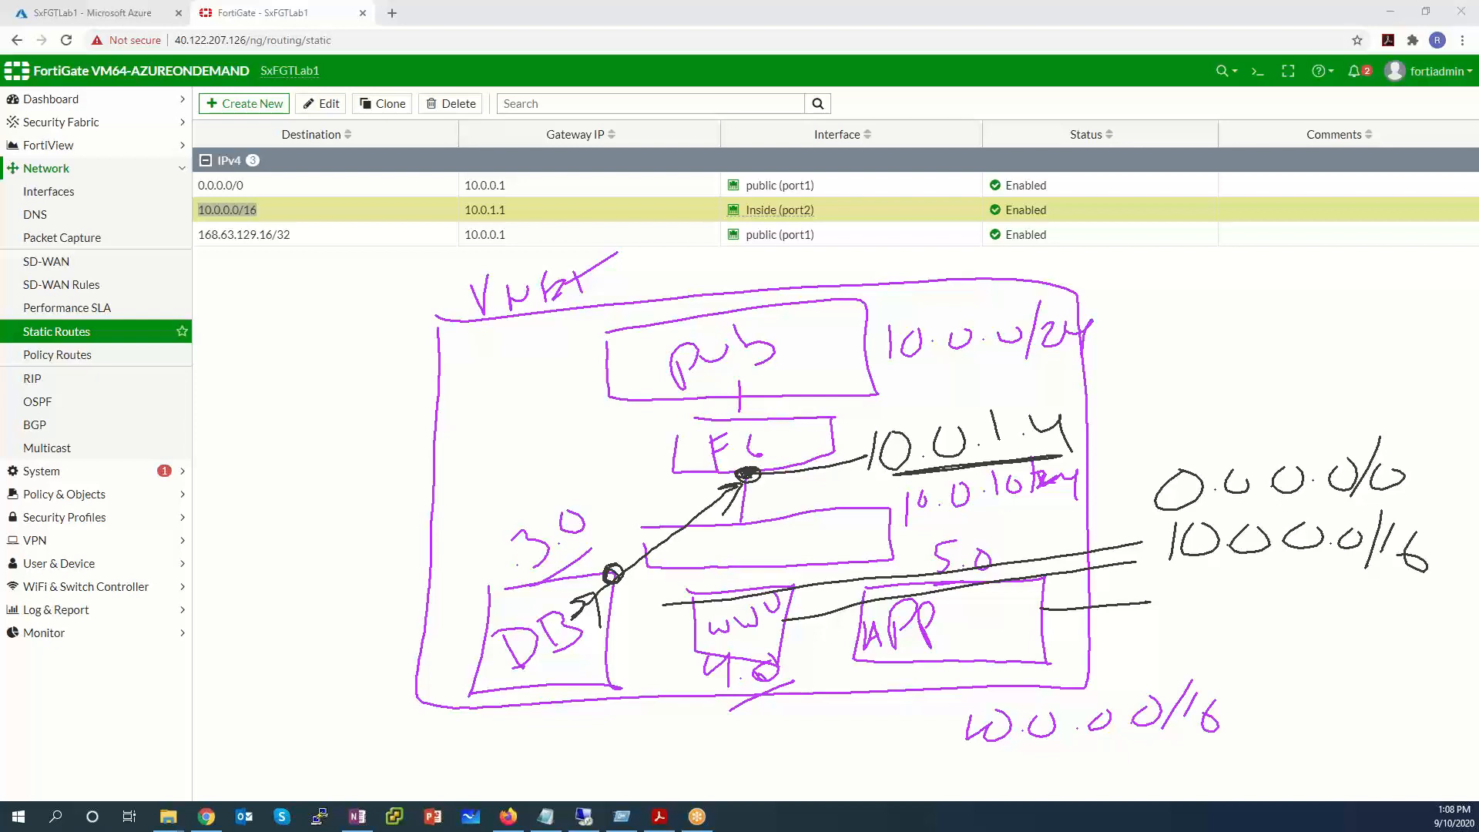
pyautogui.moveTo(745, 473)
pyautogui.mouseDown()
pyautogui.moveTo(771, 420)
pyautogui.moveTo(749, 426)
pyautogui.moveTo(744, 465)
pyautogui.moveTo(749, 622)
pyautogui.moveTo(770, 583)
pyautogui.mouseUp()
pyautogui.moveTo(718, 602); pyautogui.dragTo(749, 634)
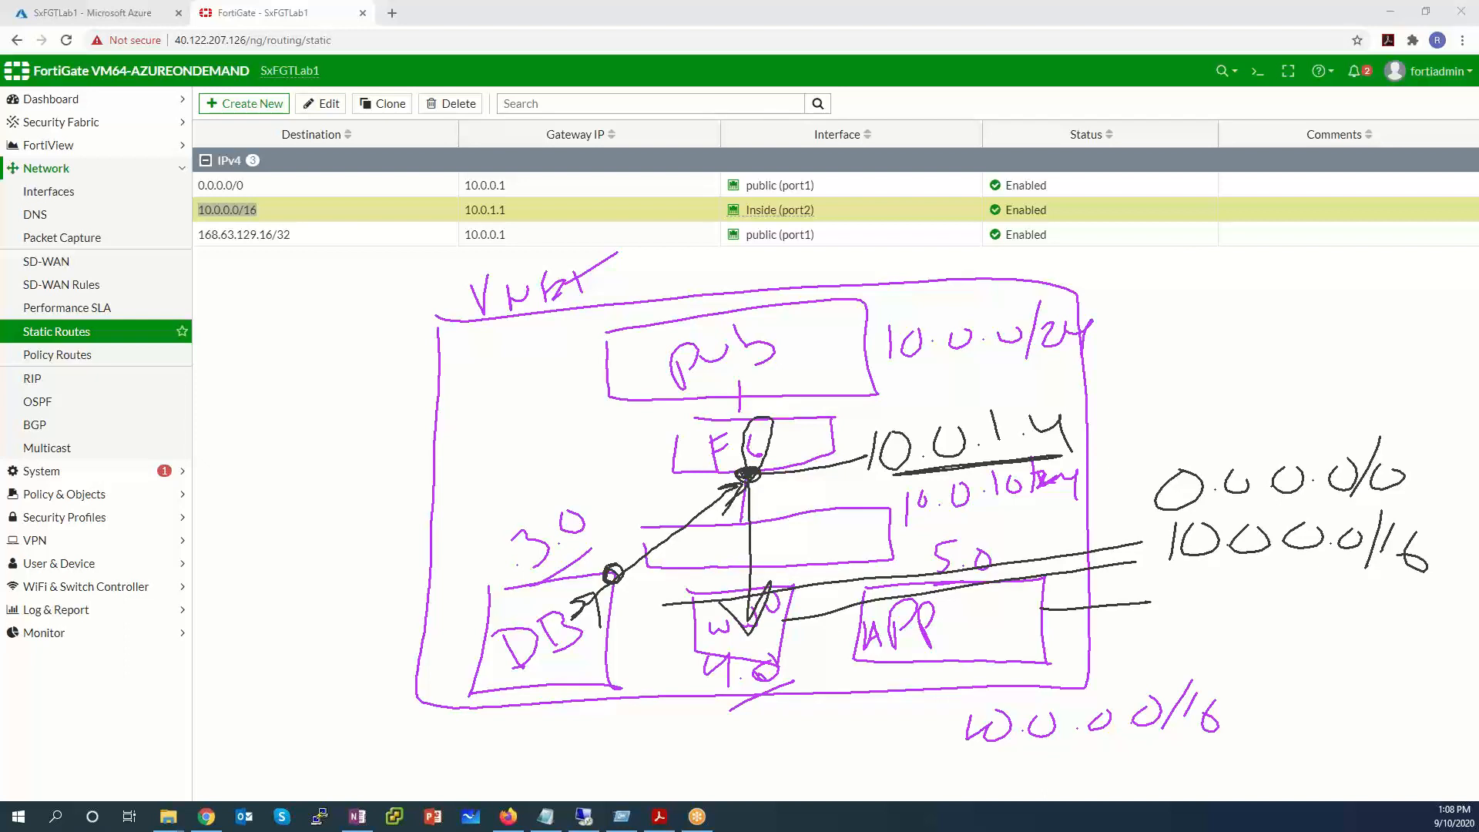
pyautogui.moveTo(199, 220); pyautogui.dragTo(276, 226)
pyautogui.moveTo(746, 483)
pyautogui.mouseDown()
pyautogui.moveTo(773, 578)
pyautogui.moveTo(753, 585)
pyautogui.mouseUp()
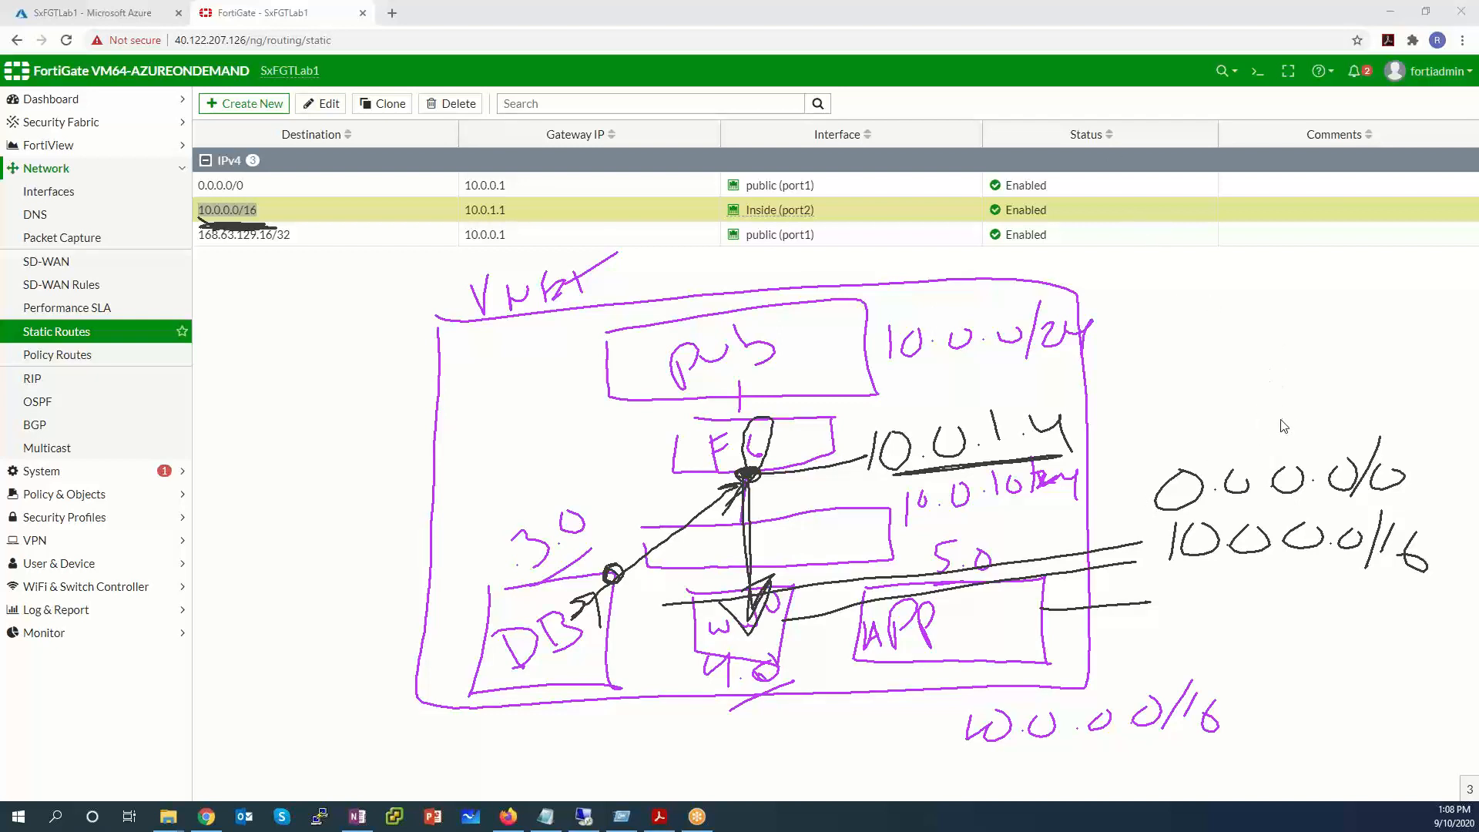
# In red, circle the 0.0.0.0/0 and 10.0.0.0/16 notes and draw an arrow from APP to FG.
pyautogui.click(1128, 422)
pyautogui.moveTo(987, 618); pyautogui.dragTo(995, 617)
pyautogui.moveTo(1004, 632)
pyautogui.mouseDown()
pyautogui.moveTo(969, 600)
pyautogui.moveTo(966, 617)
pyautogui.mouseUp()
pyautogui.moveTo(1374, 420); pyautogui.dragTo(1417, 467)
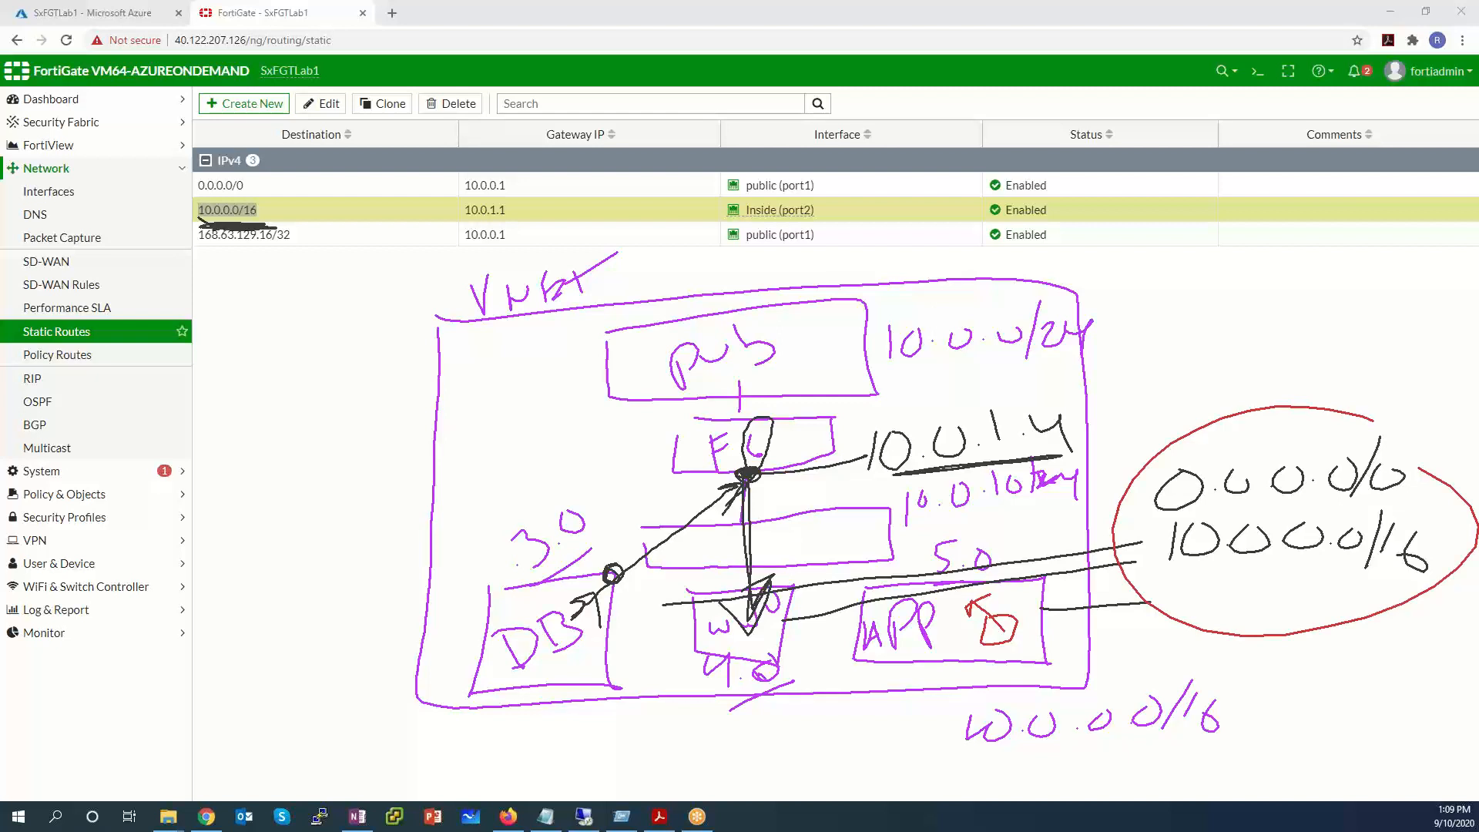
pyautogui.moveTo(983, 605); pyautogui.dragTo(761, 479)
pyautogui.moveTo(777, 505)
pyautogui.mouseDown()
pyautogui.moveTo(761, 480)
pyautogui.moveTo(795, 462)
pyautogui.mouseUp()
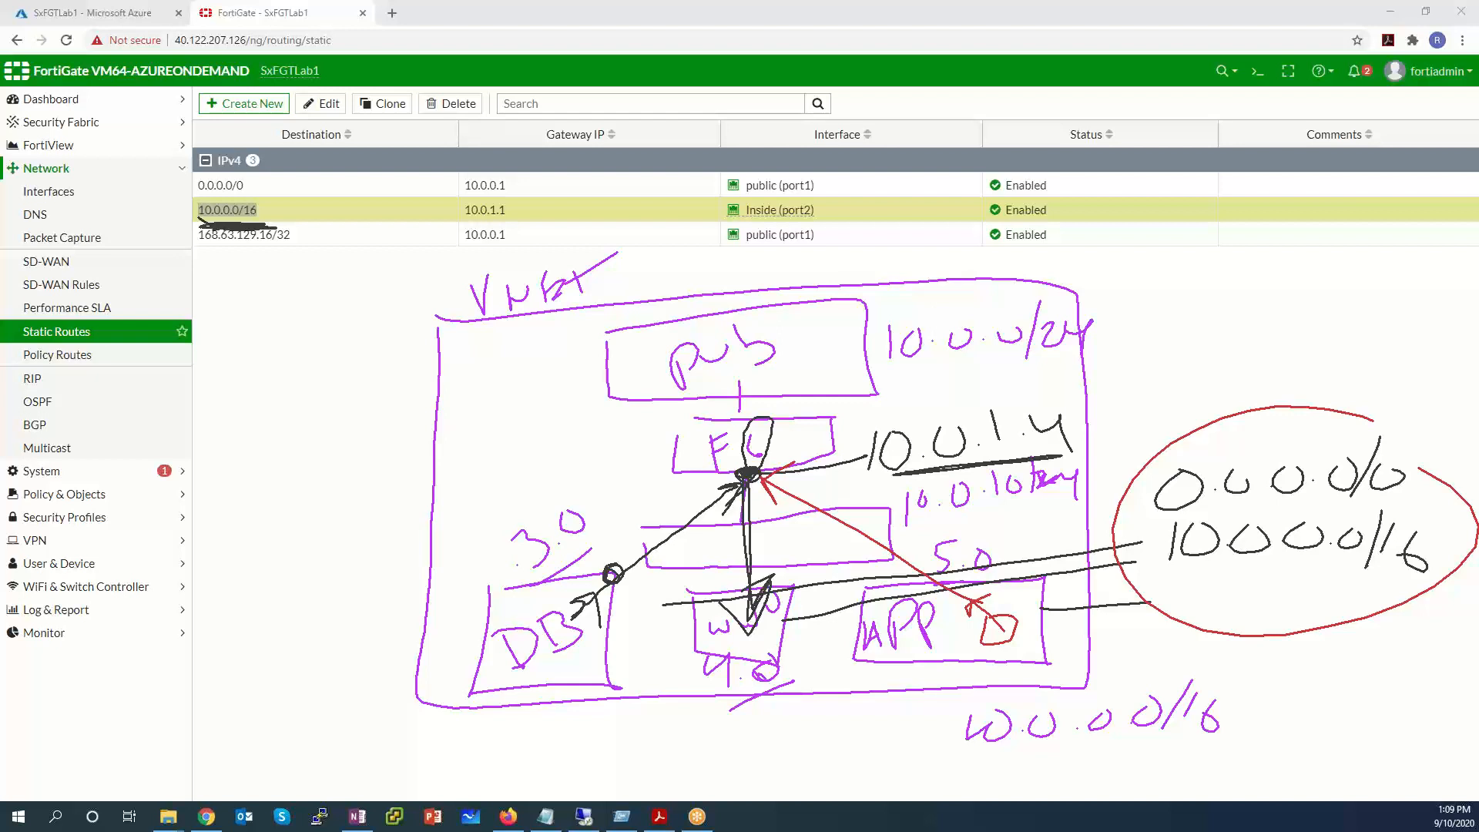
# Loop the firewall in red toward DB, then erase all sketch annotations.
pyautogui.moveTo(793, 485)
pyautogui.mouseDown()
pyautogui.moveTo(741, 456)
pyautogui.moveTo(782, 411)
pyautogui.moveTo(766, 456)
pyautogui.moveTo(547, 628)
pyautogui.mouseUp()
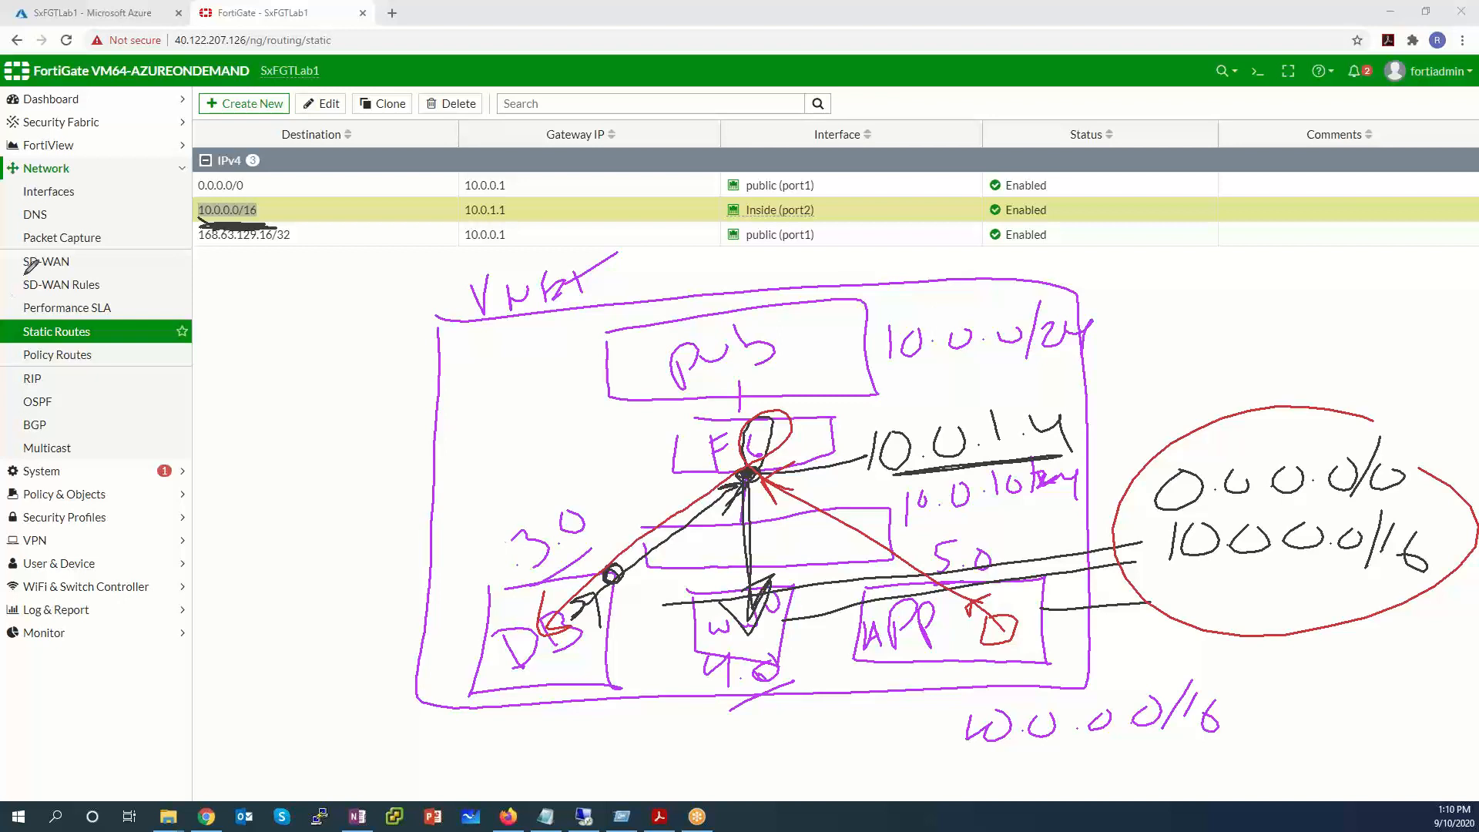
pyautogui.rightClick(354, 467)
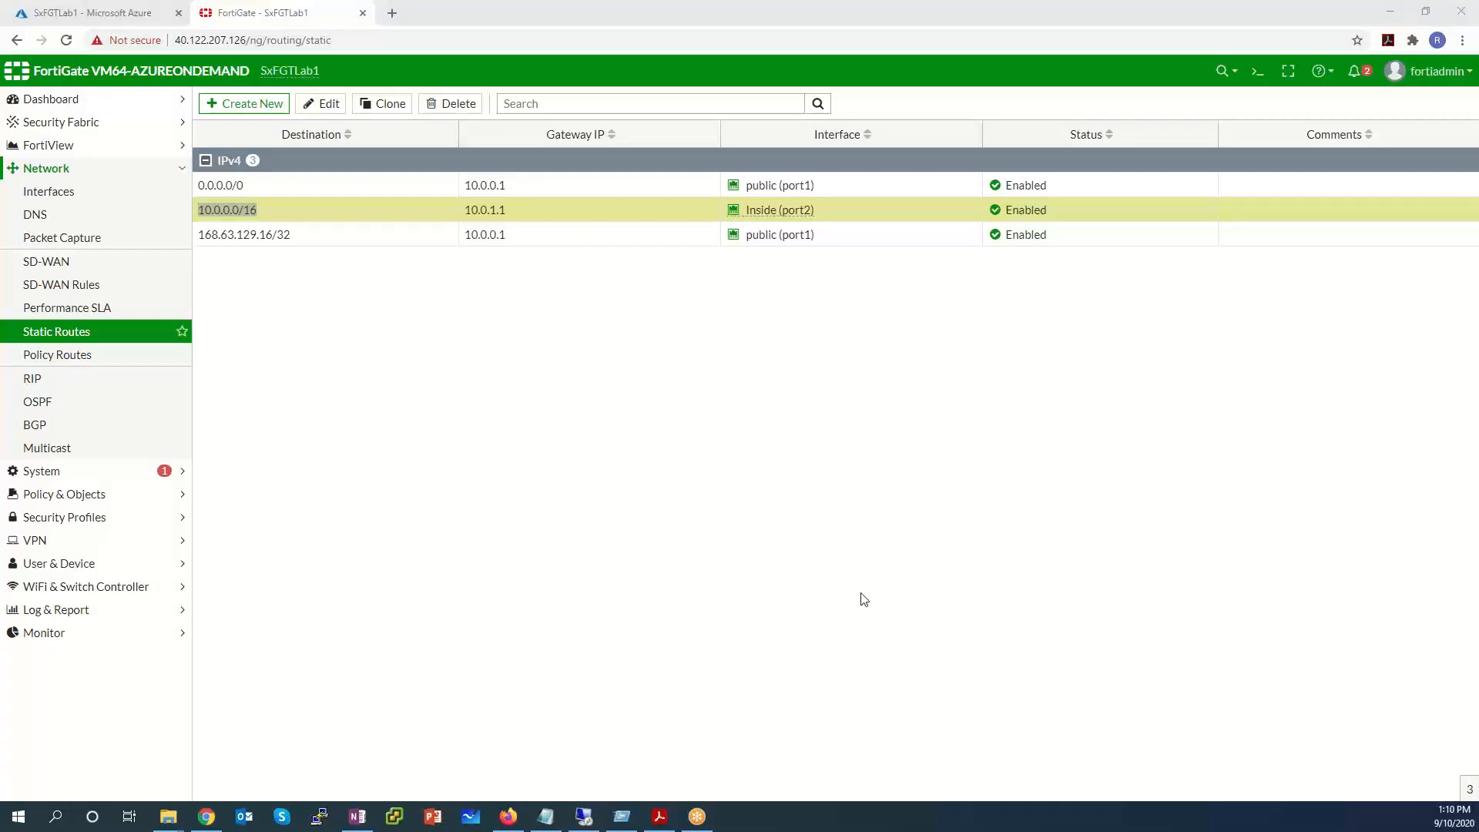
# Start a new Virtual IP from Policy & Objects > Virtual IPs.
pyautogui.click(725, 481)
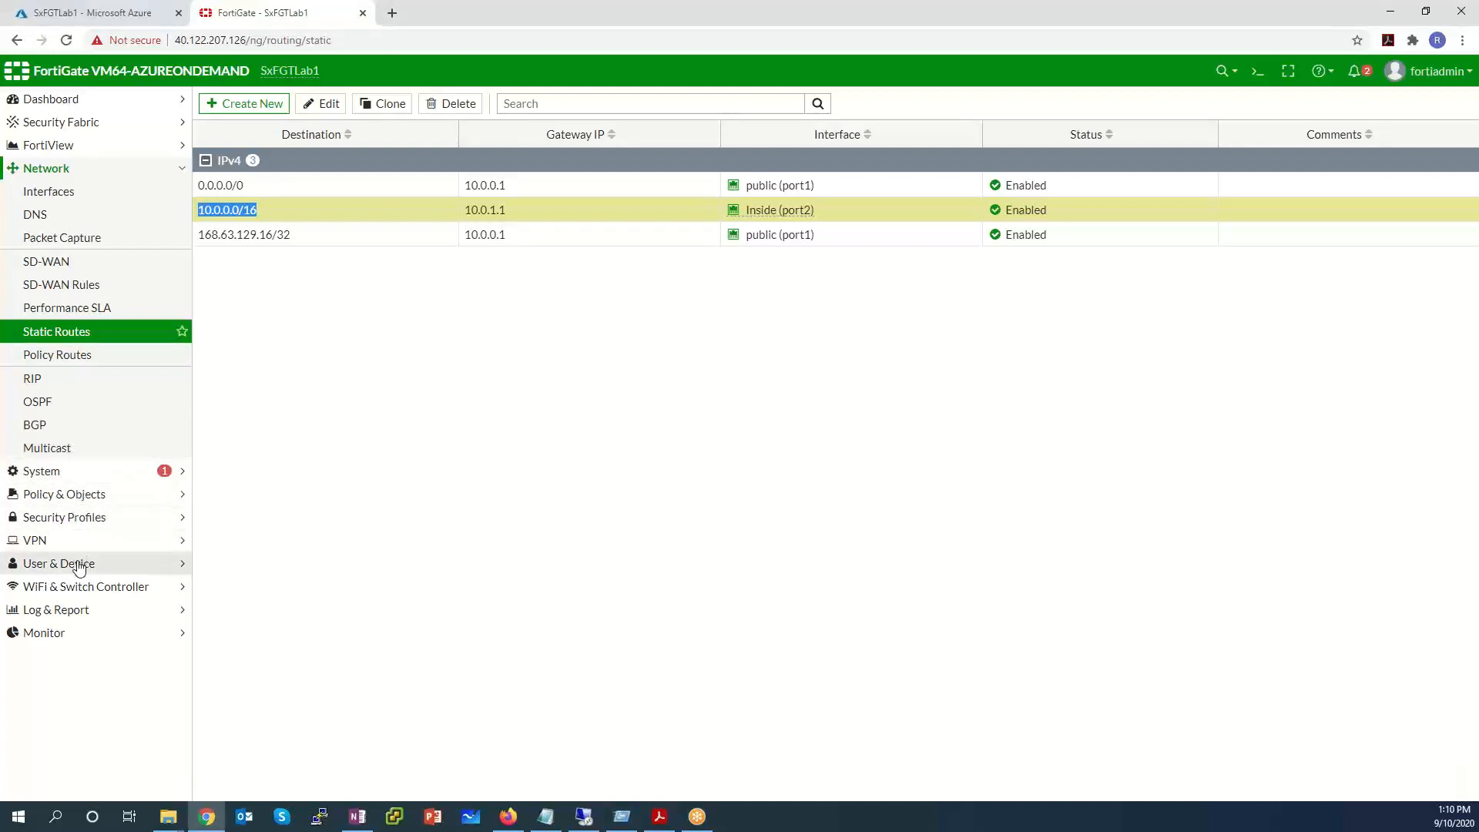
pyautogui.click(91, 494)
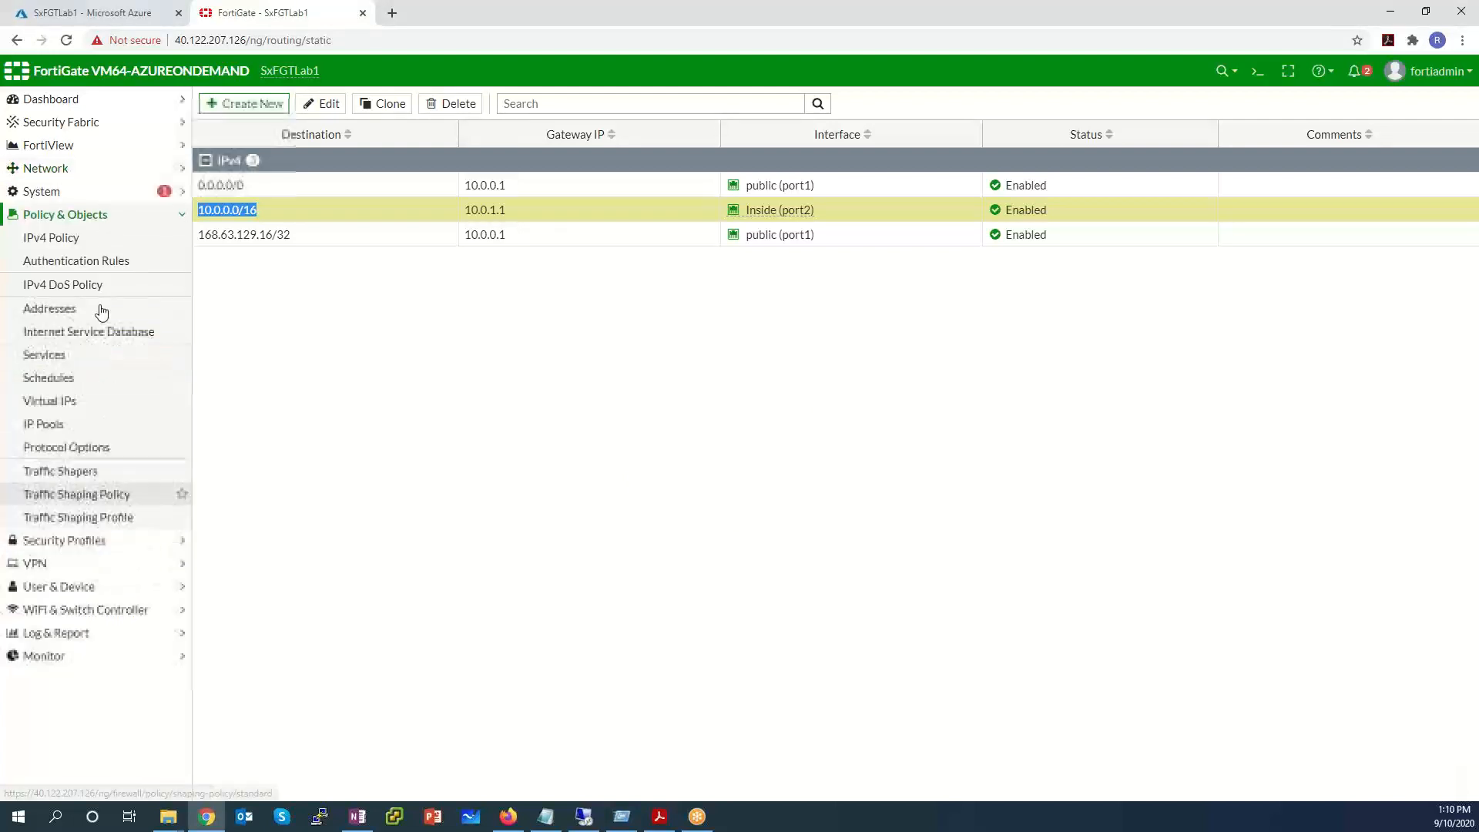
pyautogui.click(110, 410)
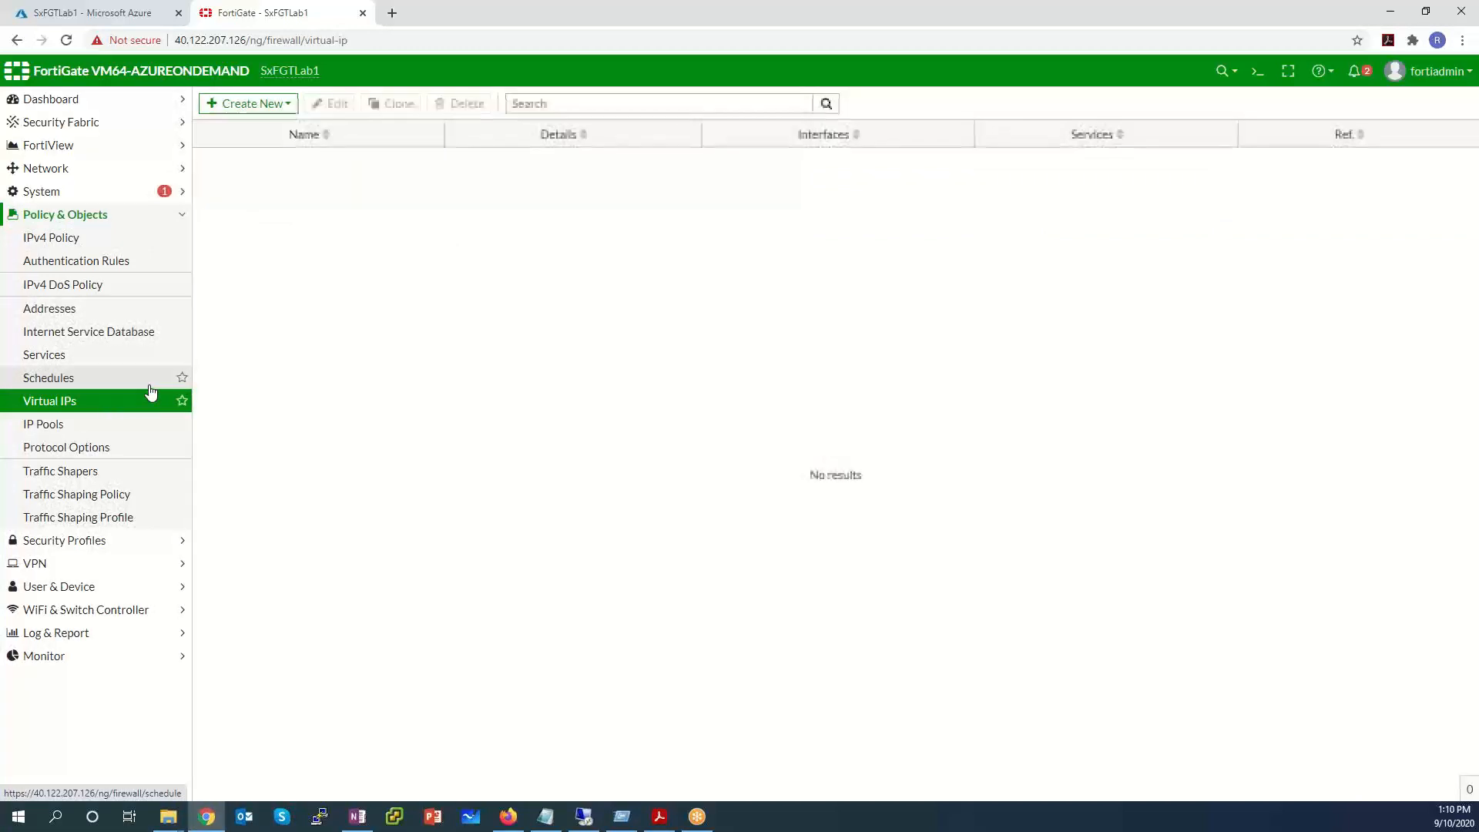
pyautogui.click(271, 108)
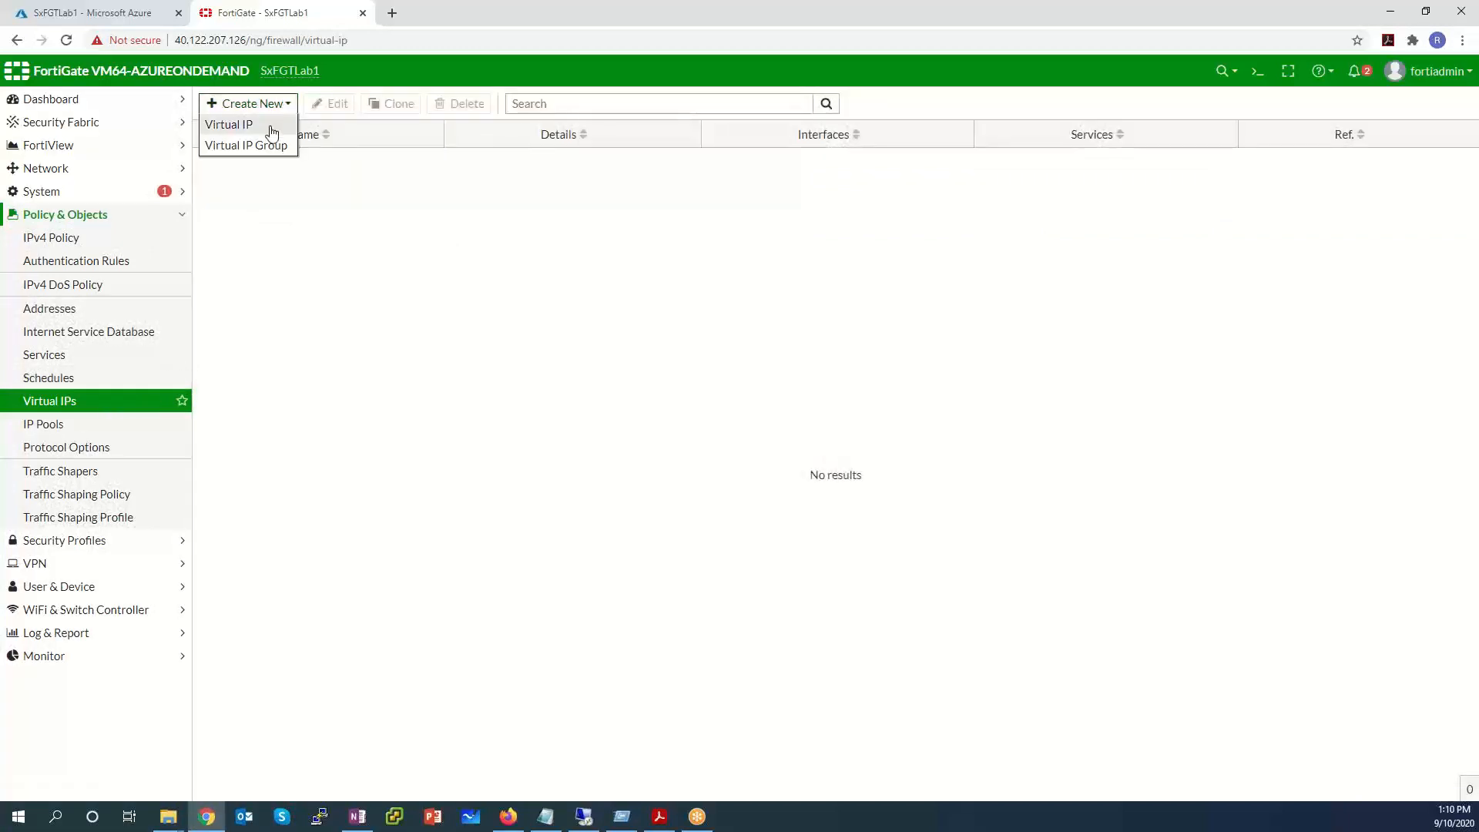
pyautogui.click(270, 126)
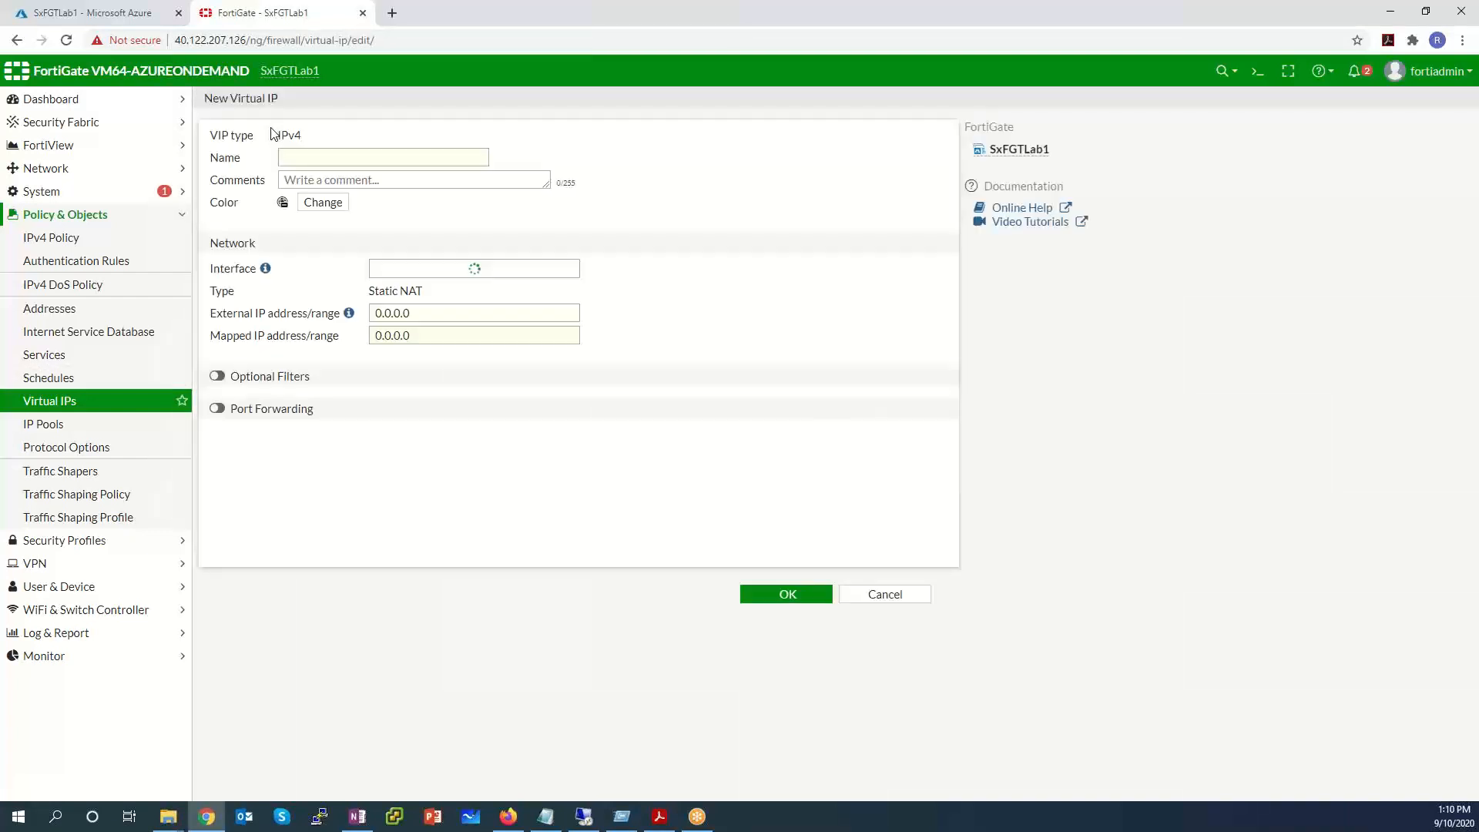
# Name the virtual IP 'Windows RDP' on public (port1) with external IP 10.0.0.4.
pyautogui.click(379, 155)
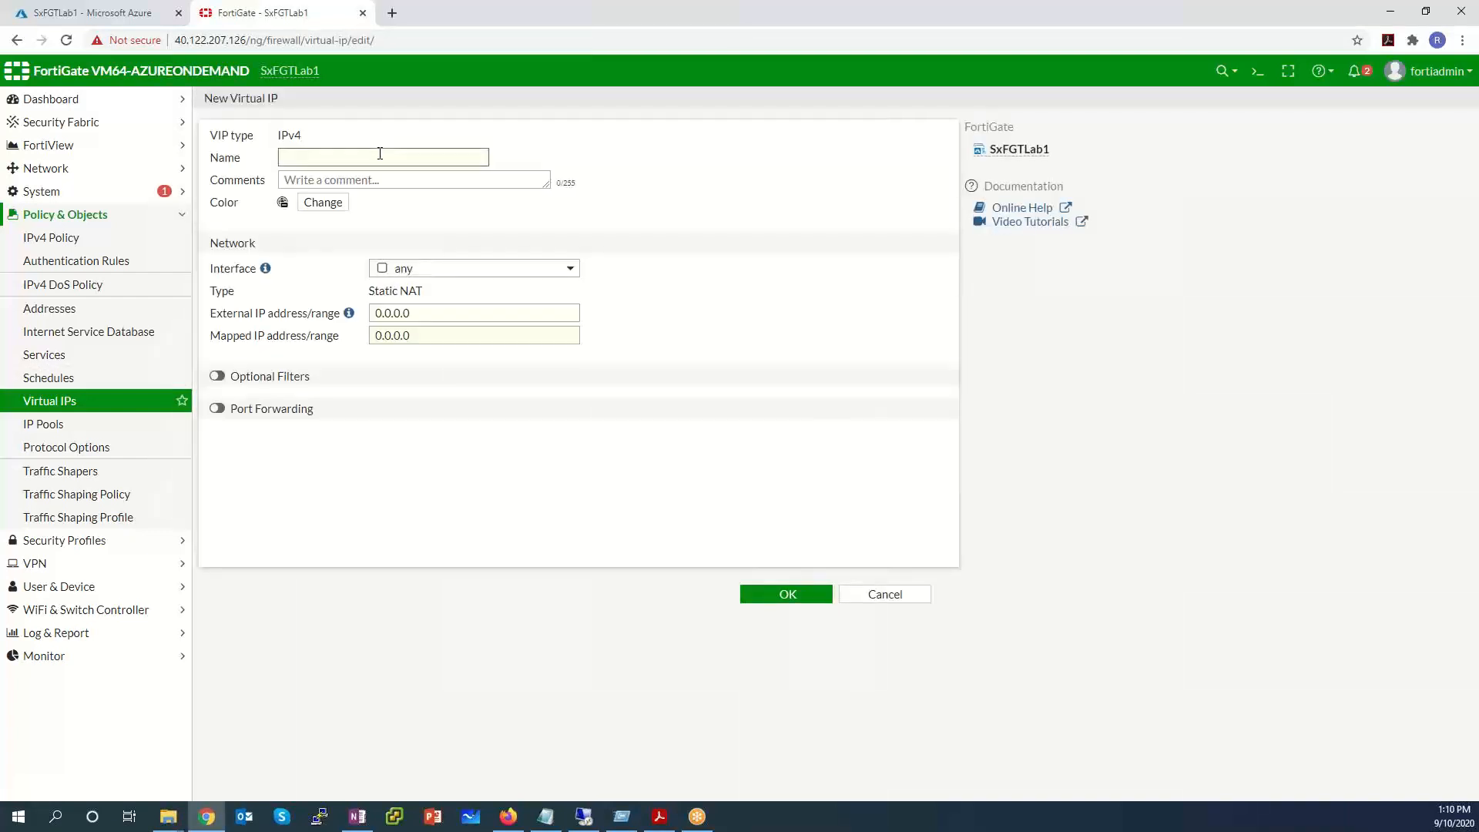
pyautogui.write('Windows RDP')
pyautogui.click(432, 270)
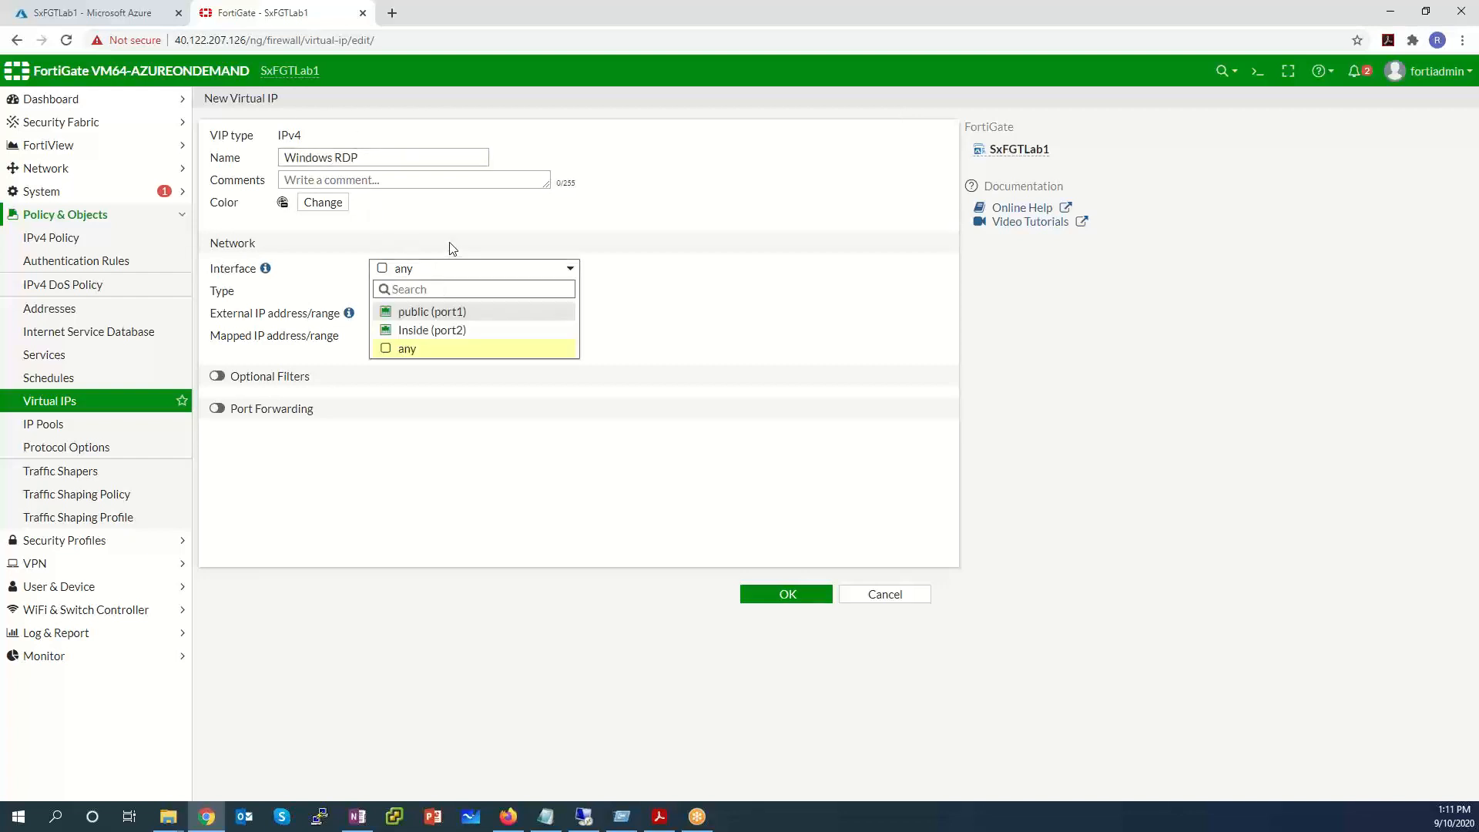
pyautogui.click(469, 311)
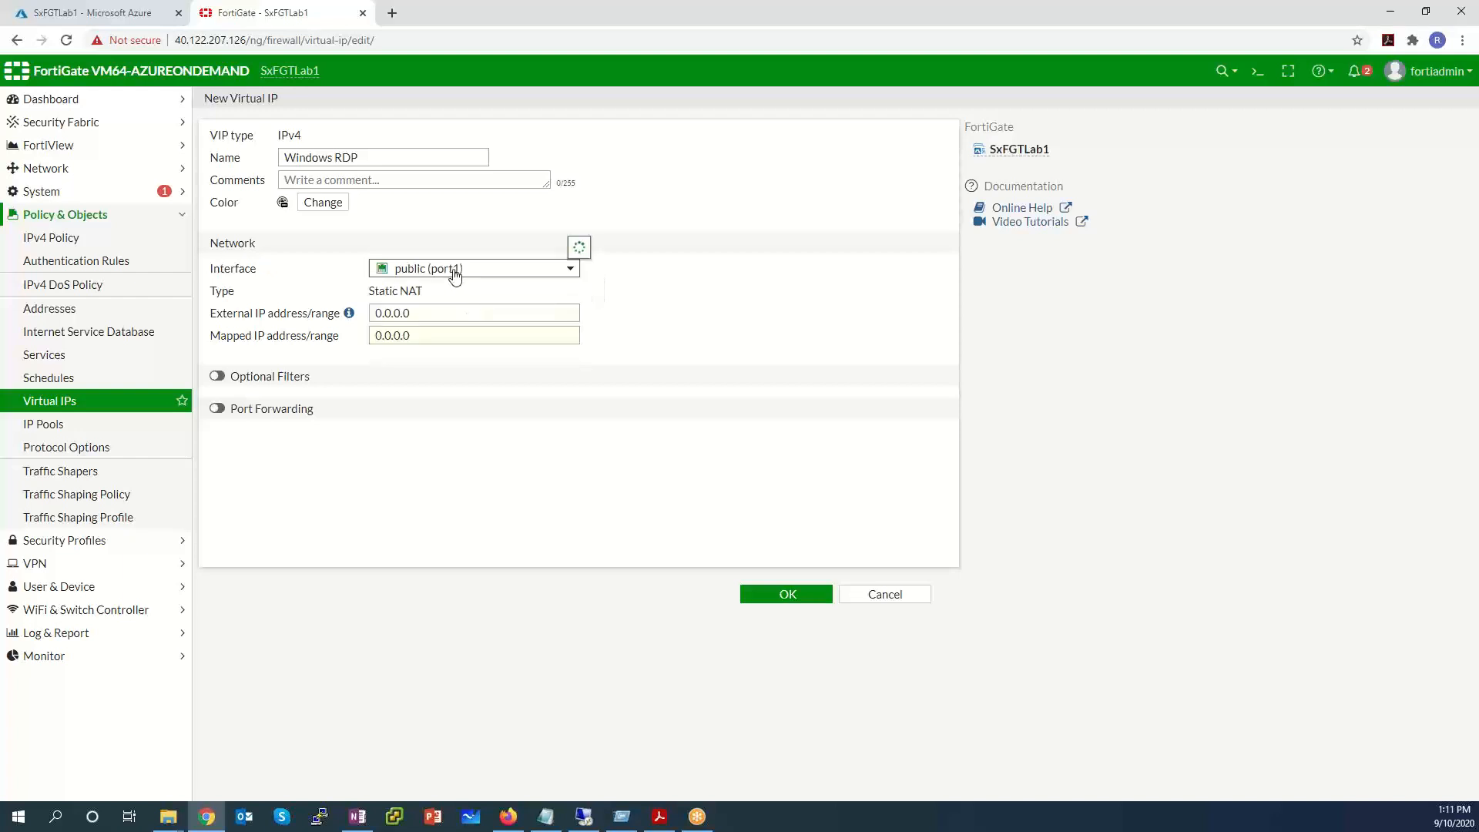
pyautogui.moveTo(454, 276)
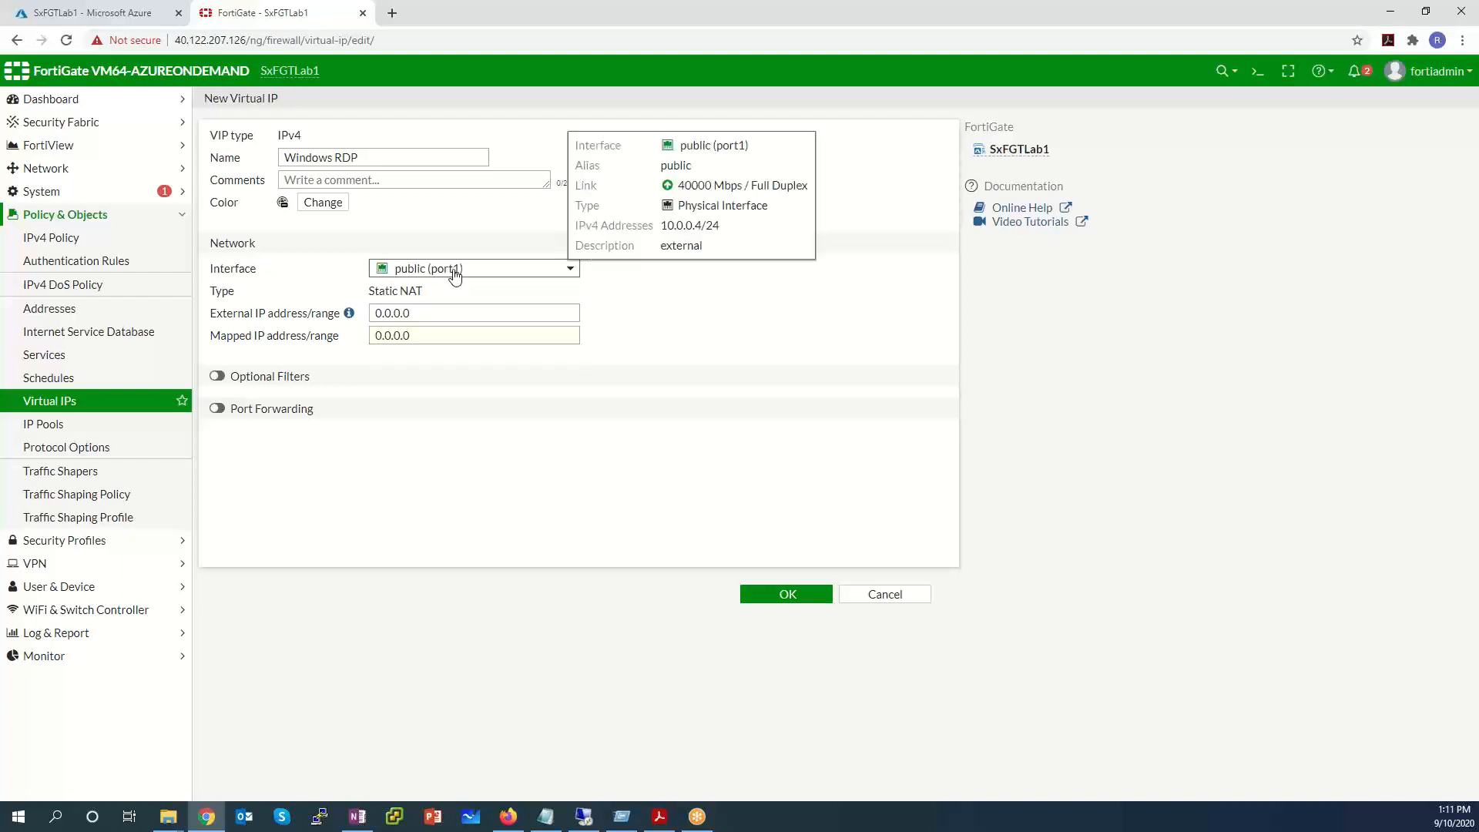
pyautogui.click(445, 317)
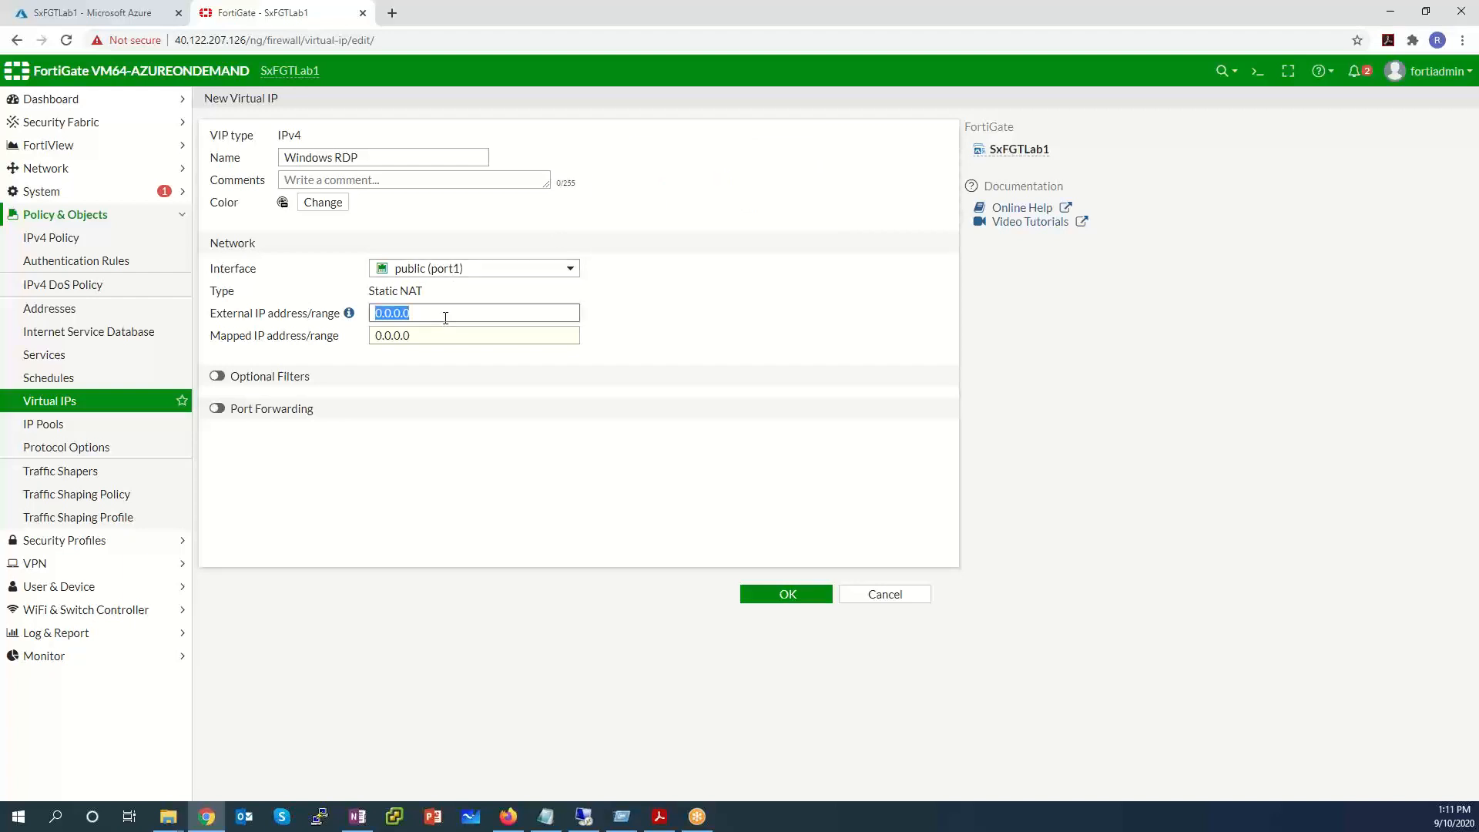
pyautogui.write('10.0.0.4')
pyautogui.click(431, 337)
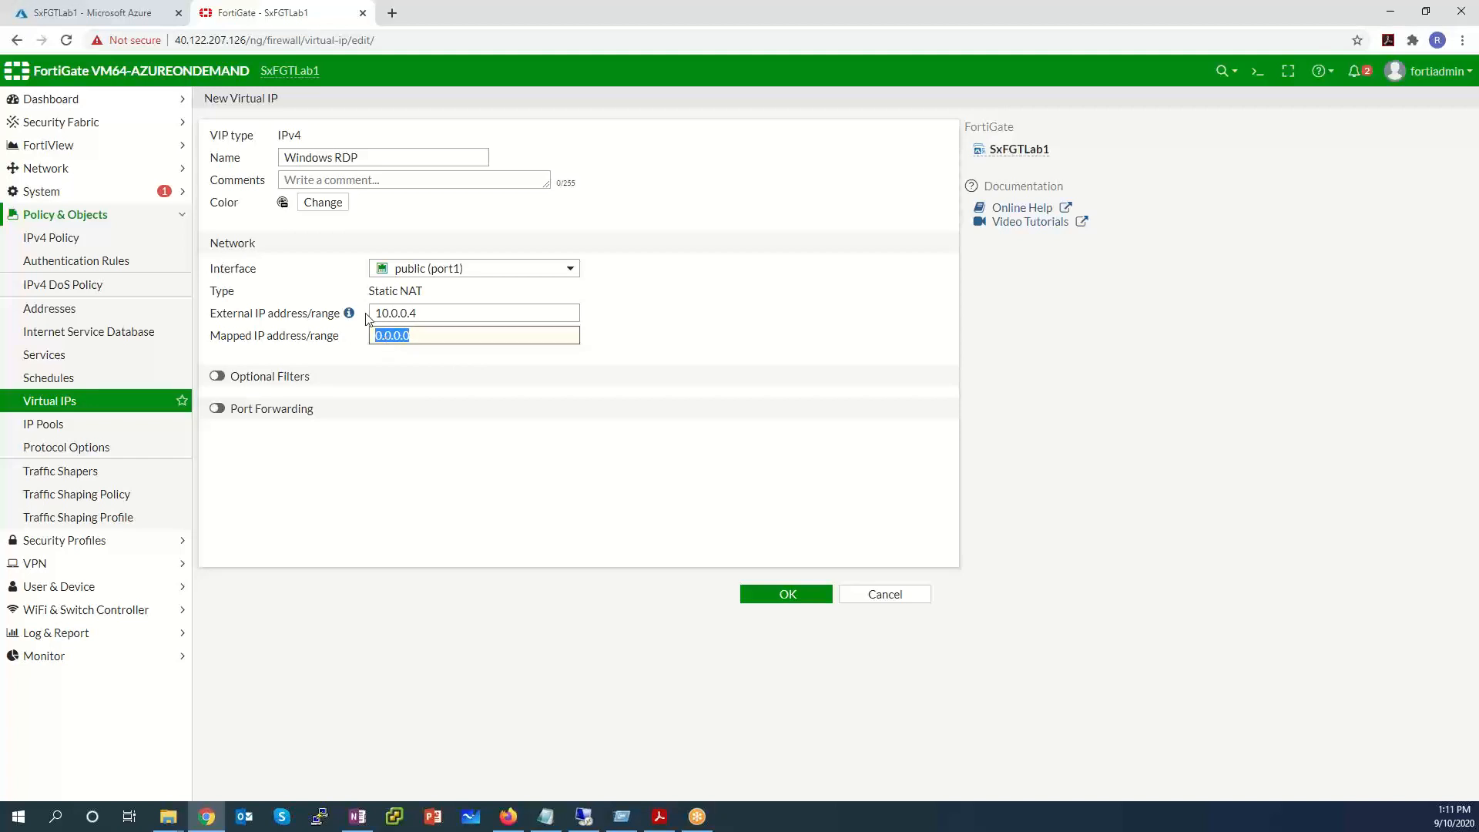
# Check Azure notifications and look up SxWindowsSrvr's private IP 10.0.1.5.
pyautogui.click(131, 13)
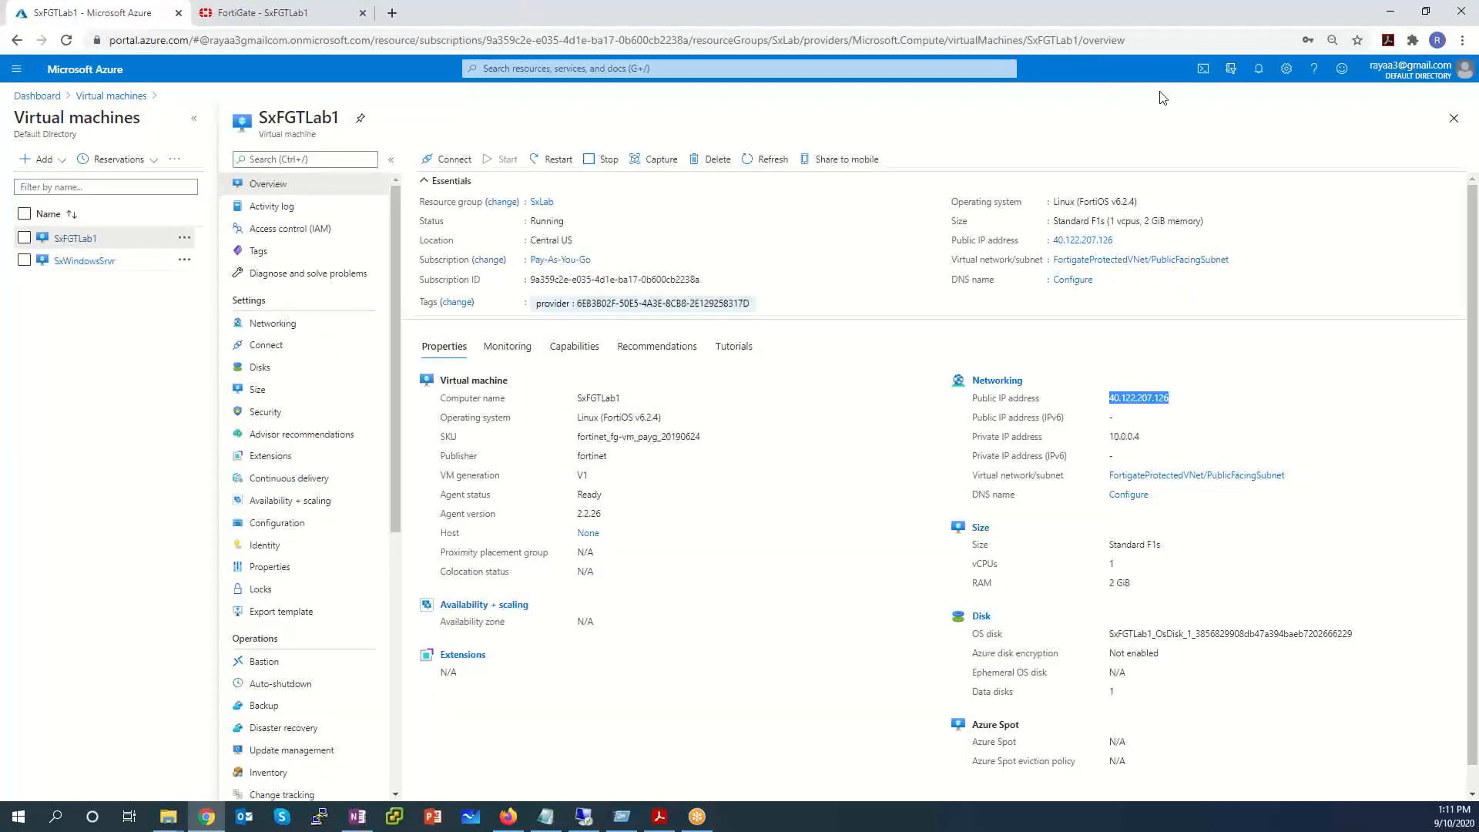
pyautogui.click(1260, 70)
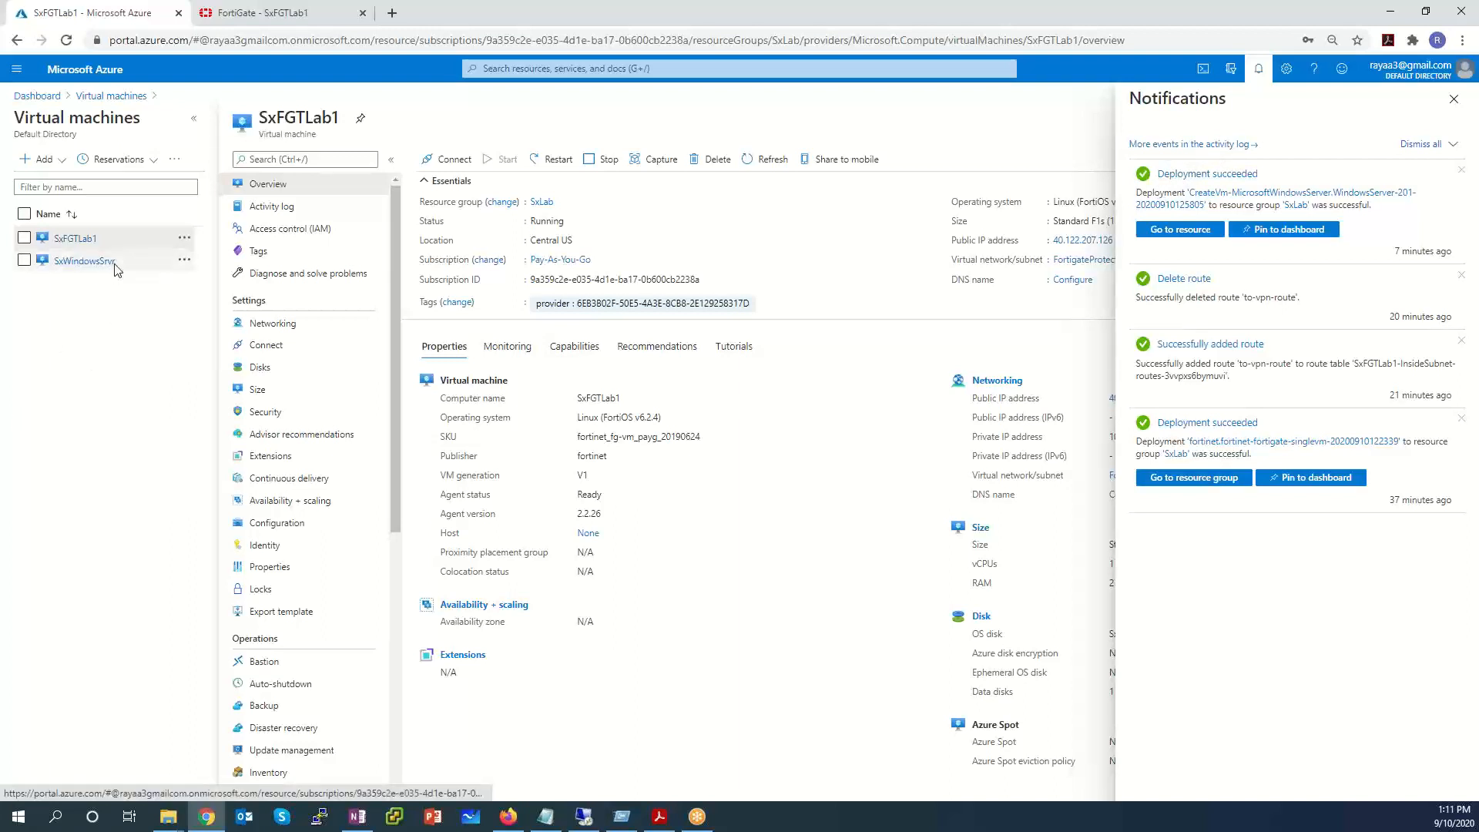
pyautogui.click(1451, 101)
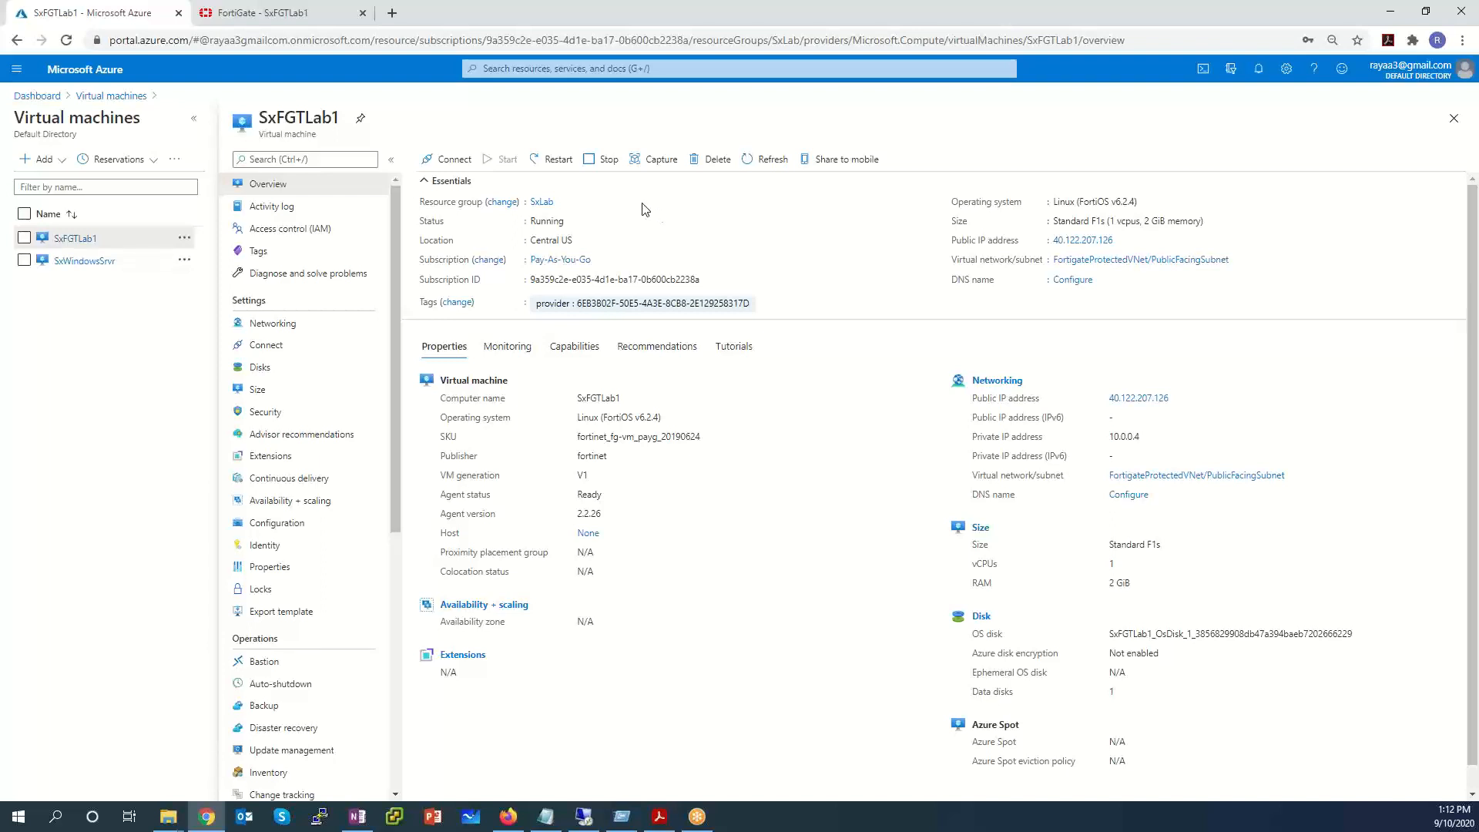
pyautogui.click(98, 262)
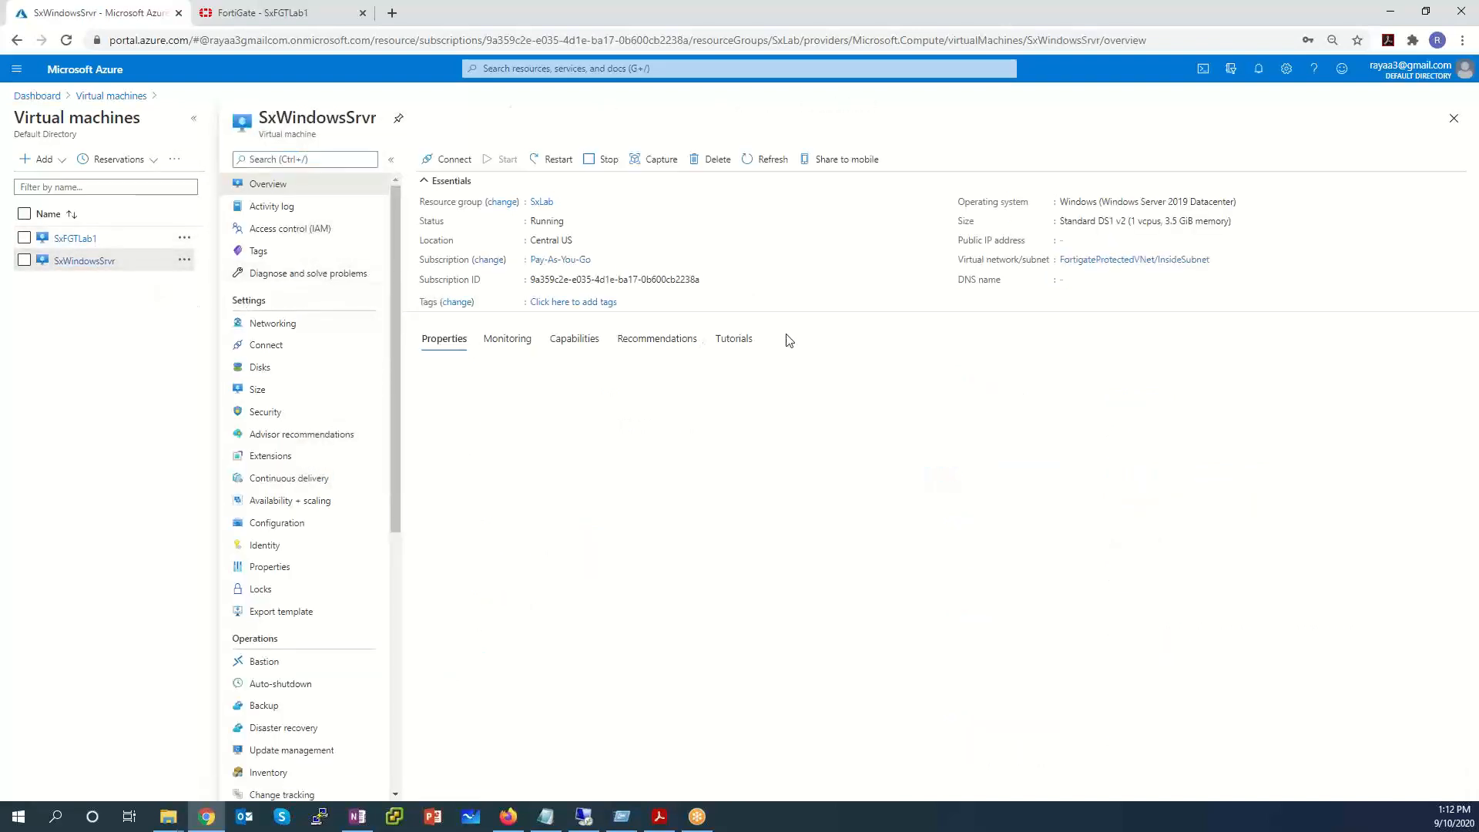
pyautogui.moveTo(1145, 429); pyautogui.dragTo(1091, 436)
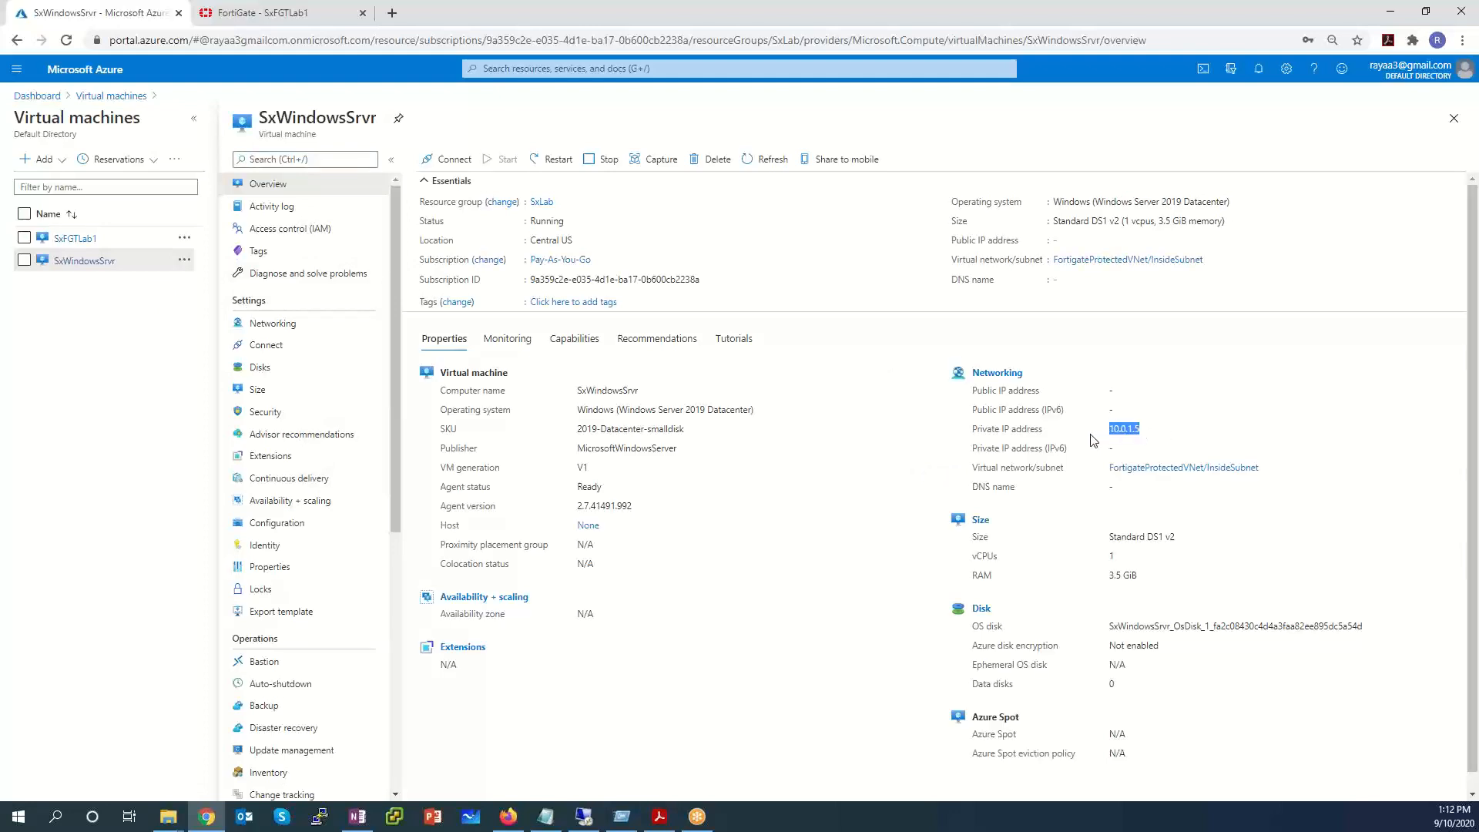
pyautogui.click(239, 12)
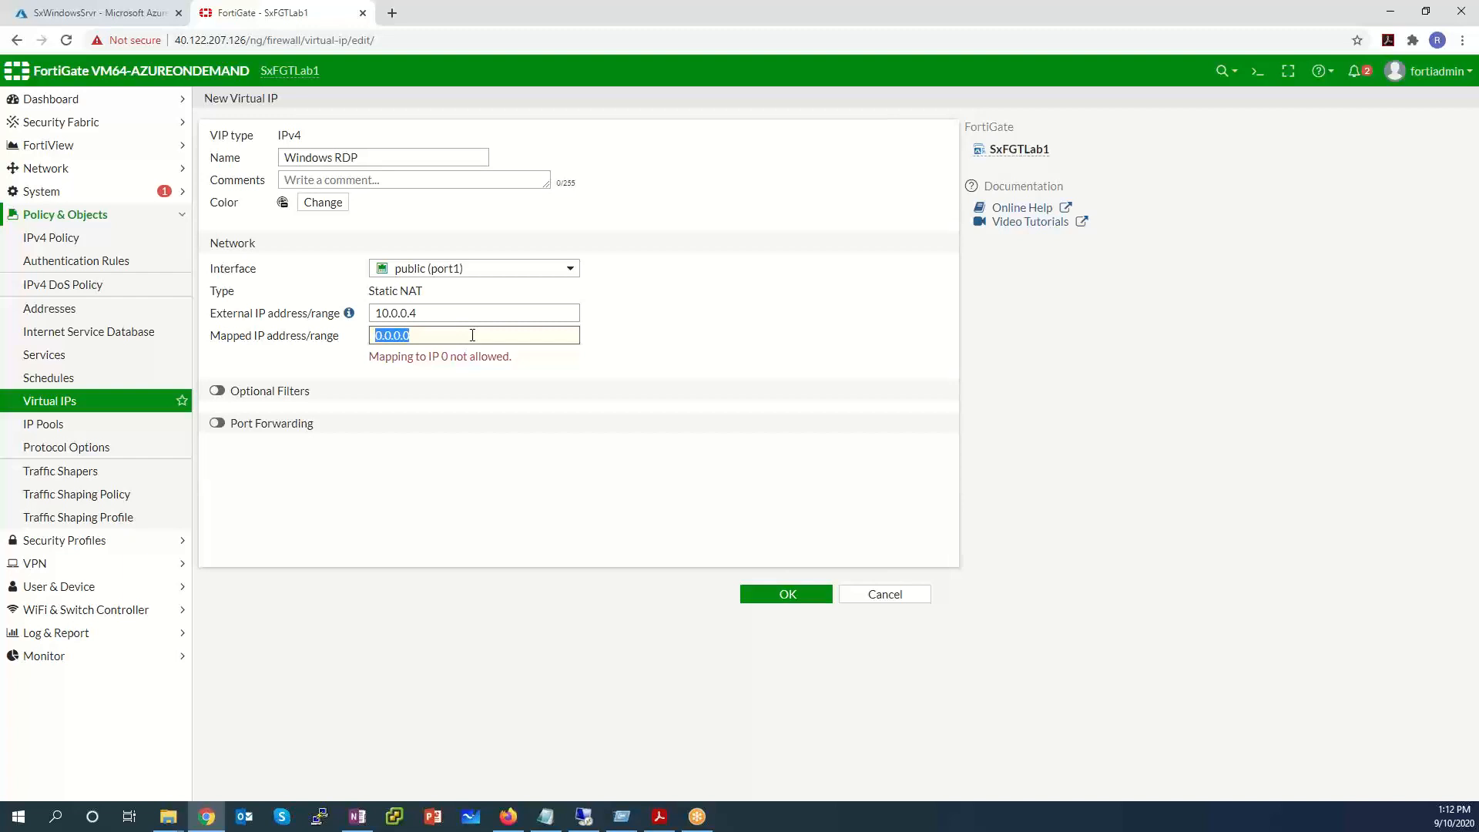
# Map Windows RDP to 10.0.1.5 with port forwarding 3389 to 3389, save, and expand the list.
pyautogui.write('10.0.1.5')
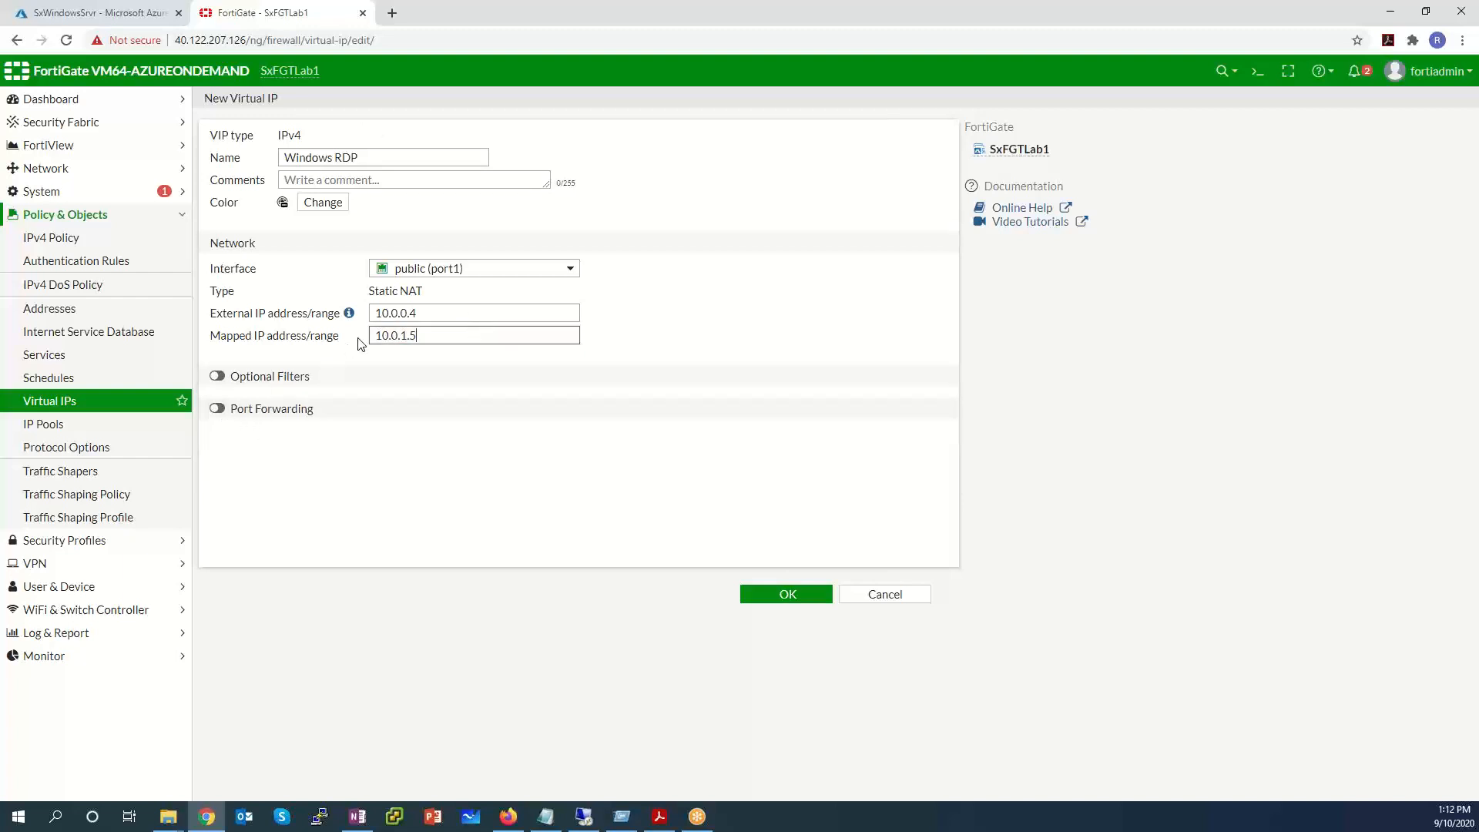
pyautogui.hotkey('shift', 'Tab')
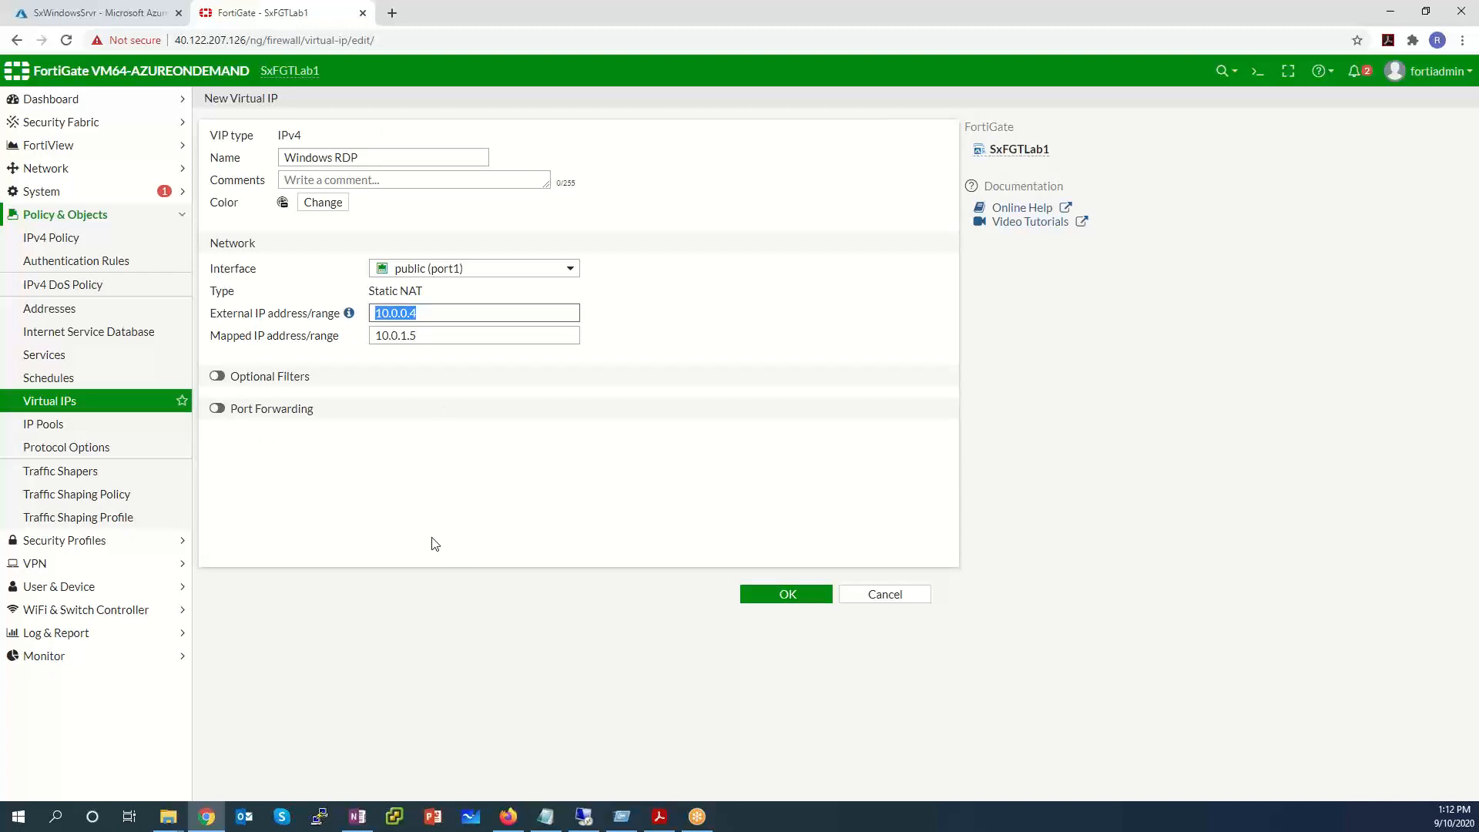
pyautogui.click(217, 409)
pyautogui.click(388, 460)
pyautogui.write('3389')
pyautogui.press('Tab')
pyautogui.write('3389')
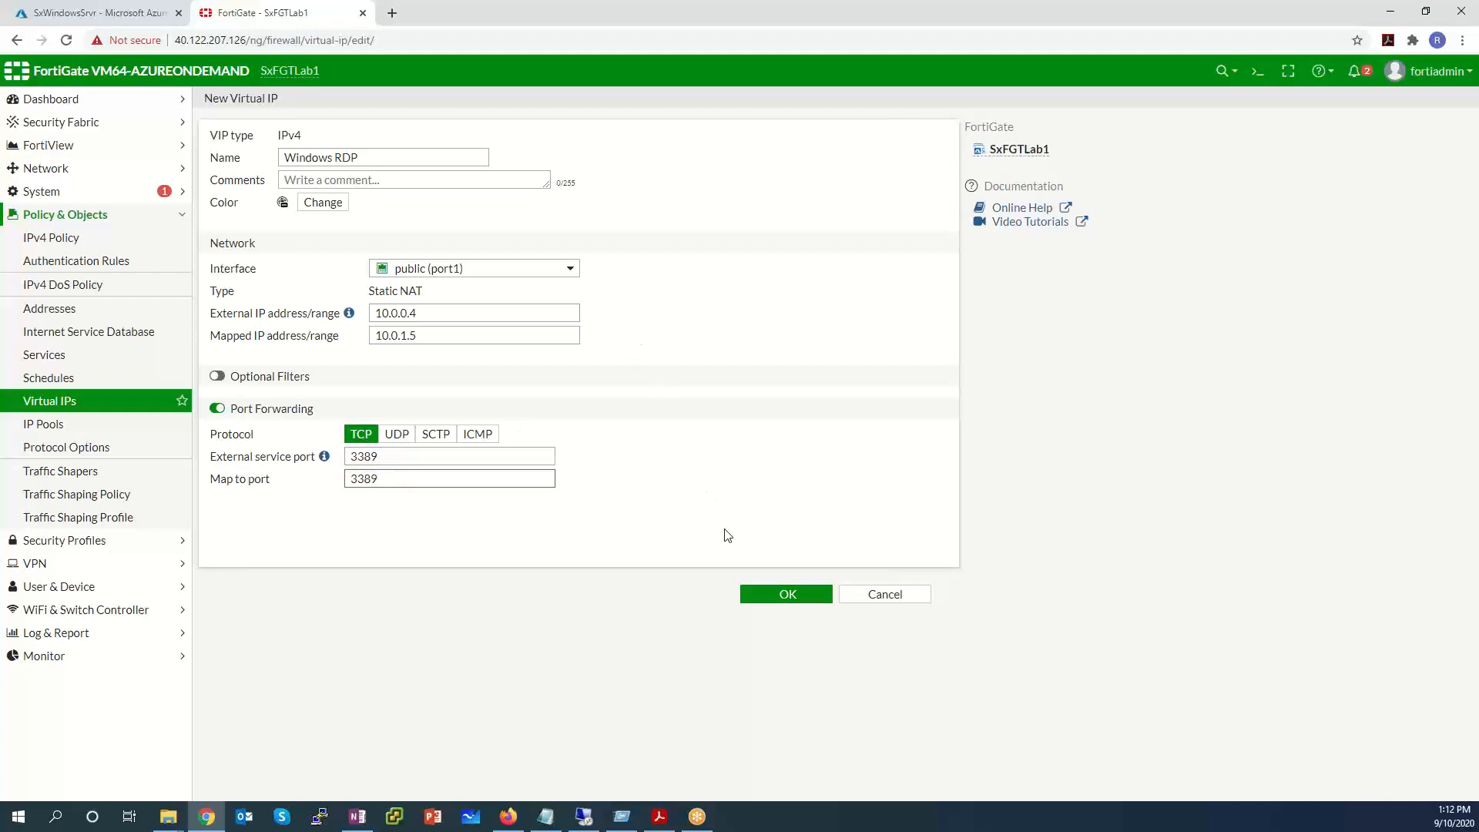
pyautogui.click(787, 597)
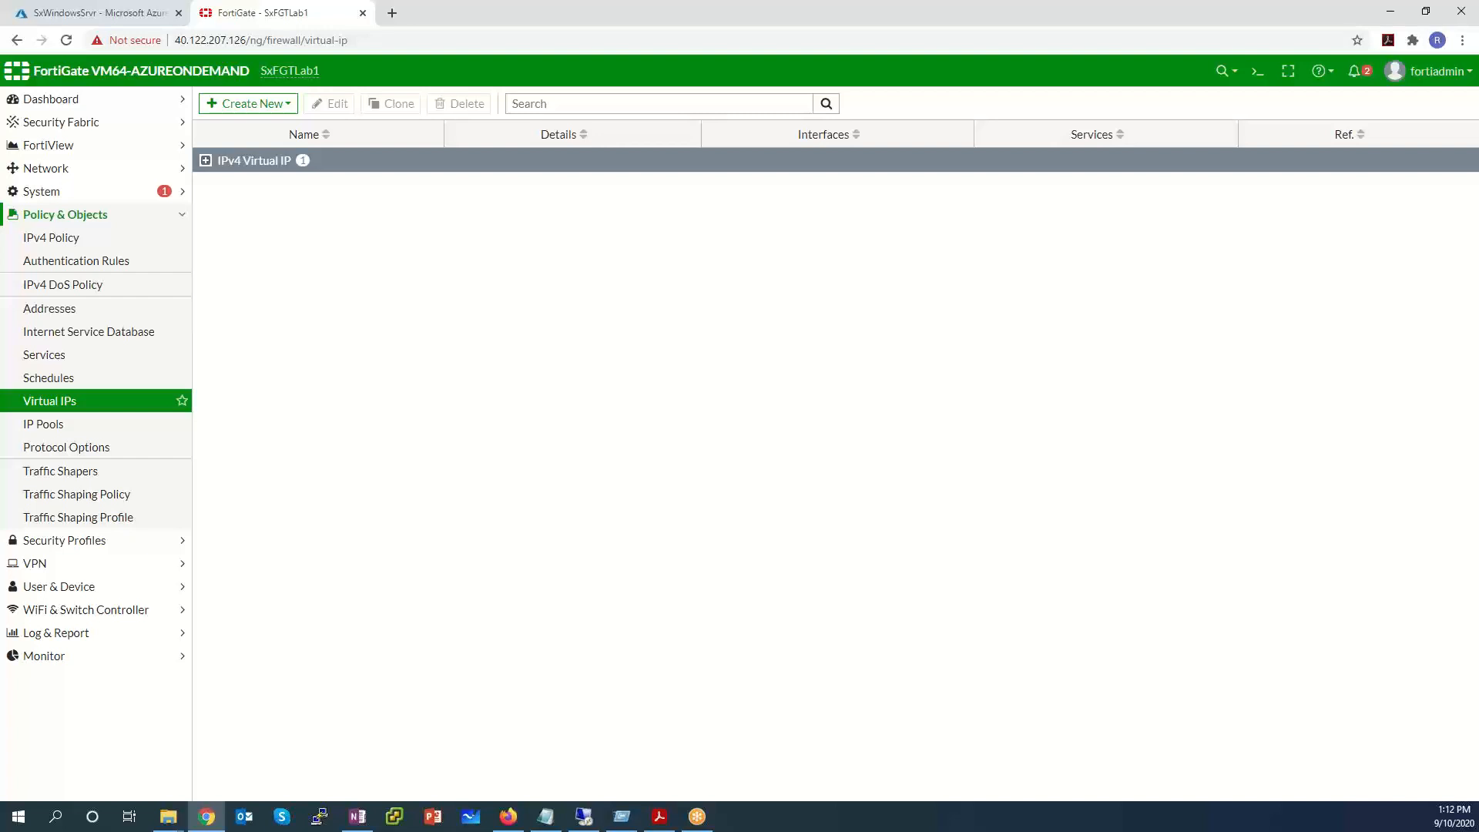
pyautogui.click(209, 162)
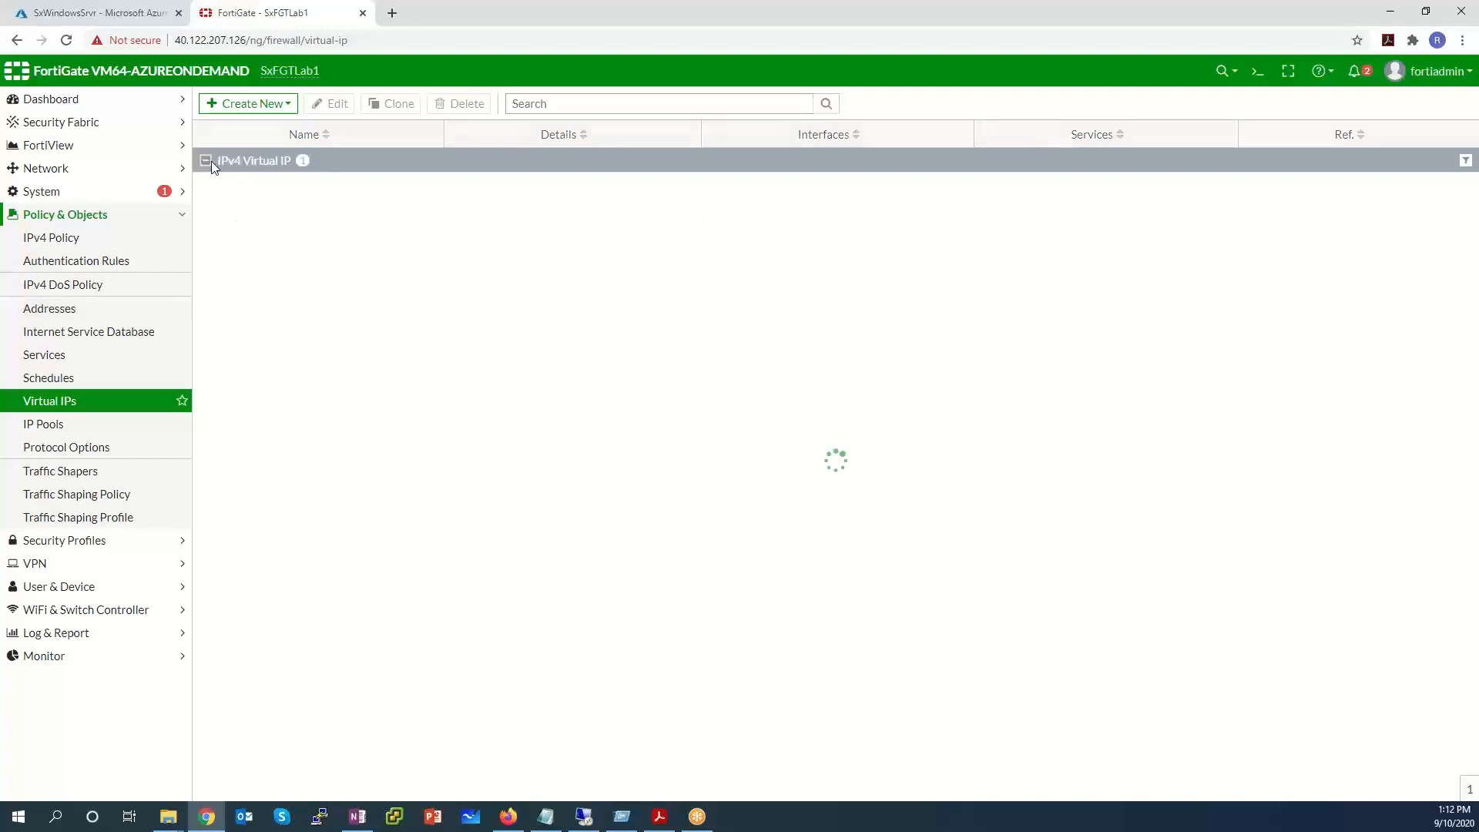
# Create a new IPv4 policy named 'Windows server RDP policy'.
pyautogui.click(54, 239)
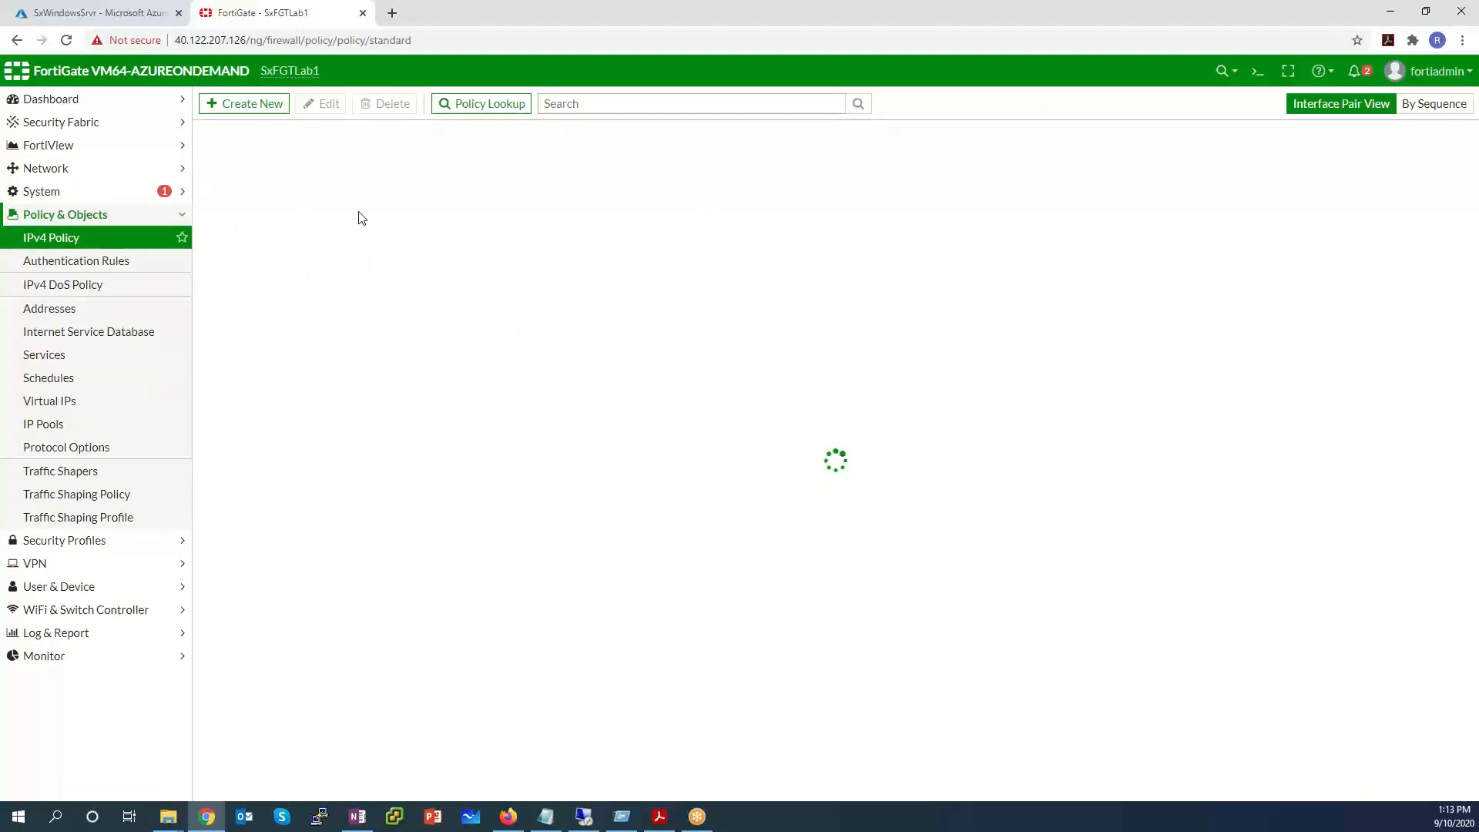
pyautogui.click(206, 160)
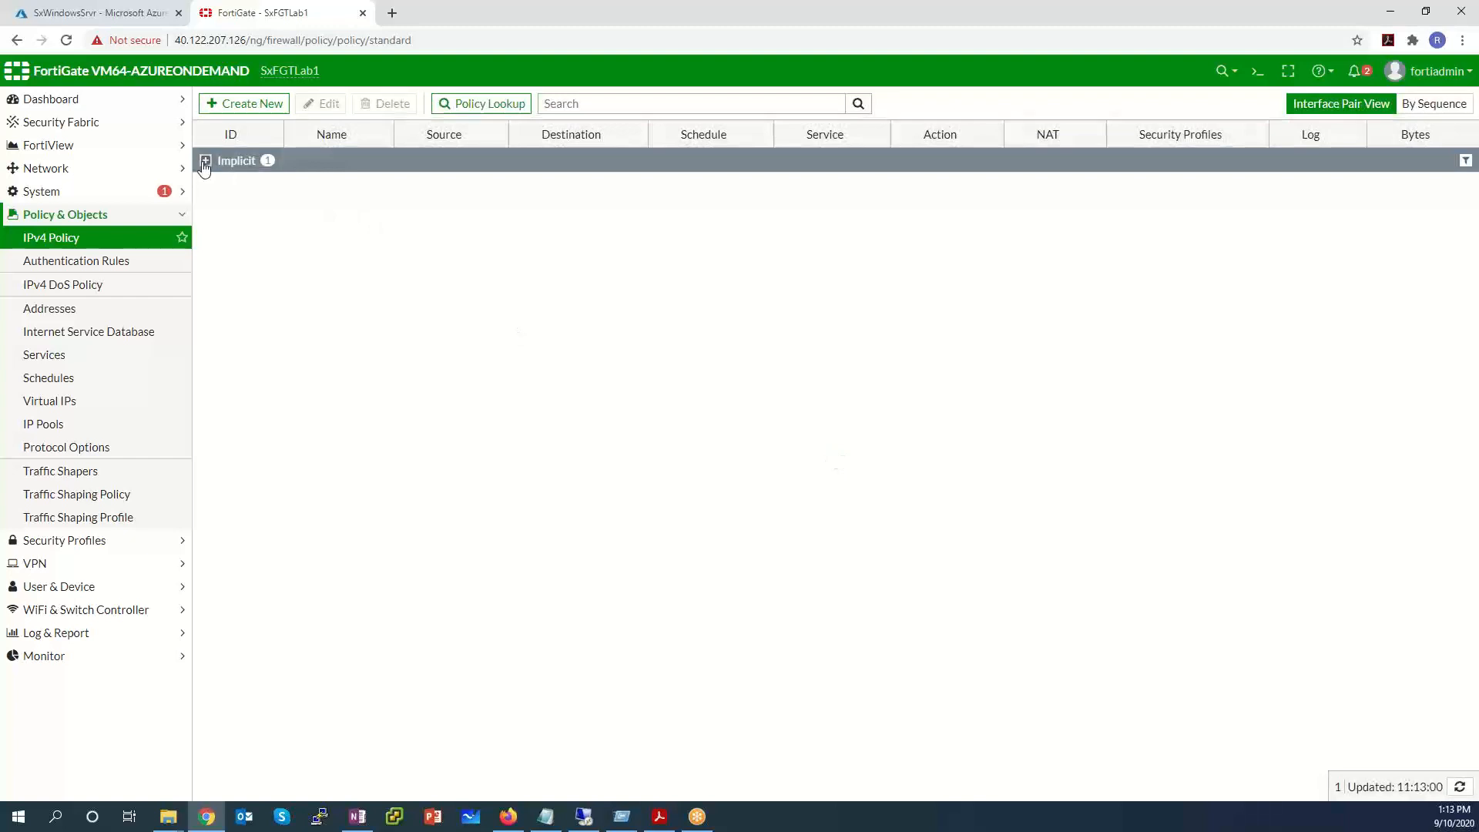
pyautogui.click(232, 107)
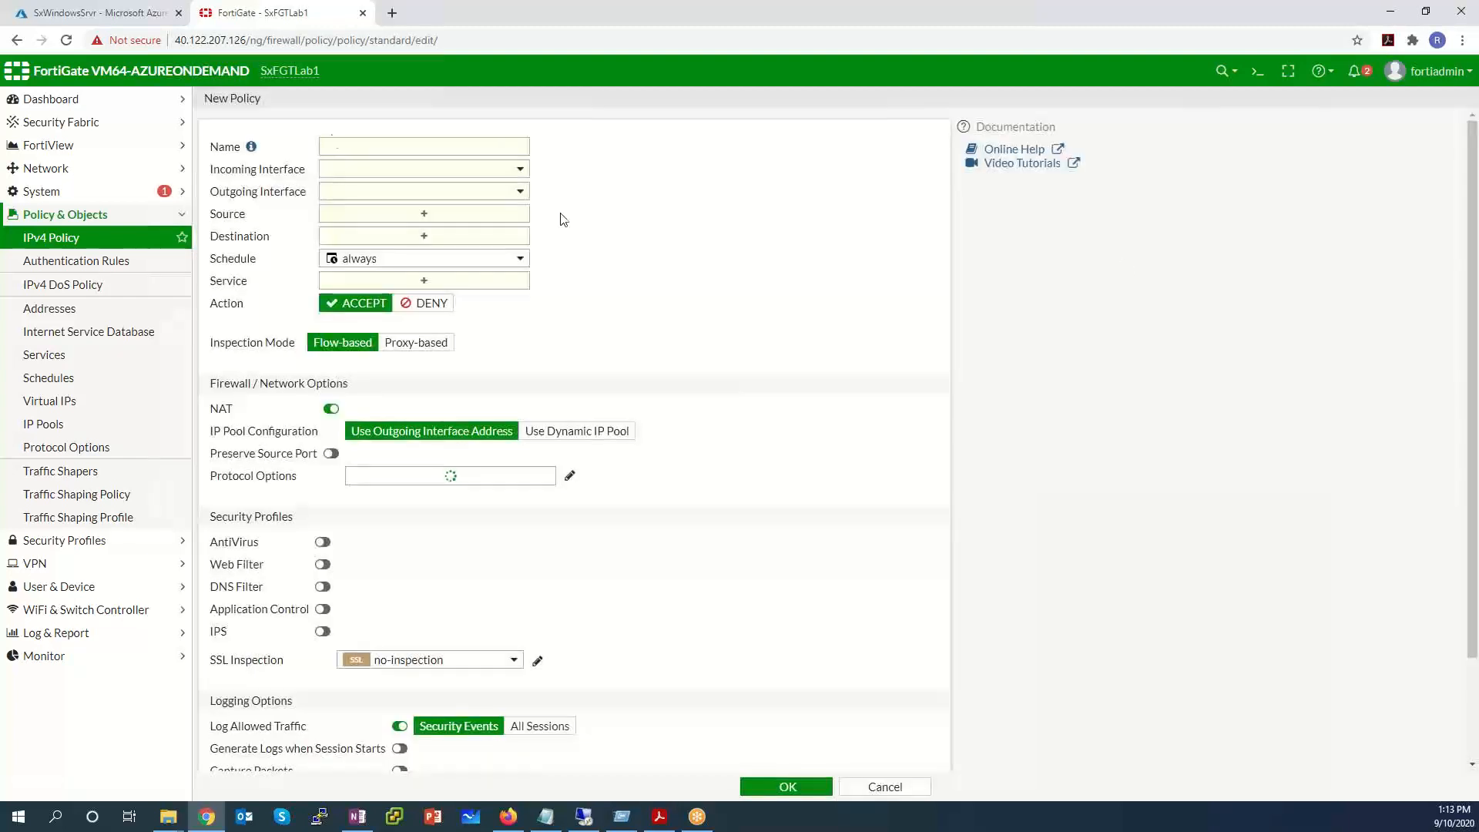
pyautogui.click(469, 154)
pyautogui.write('Windows server RDP policy')
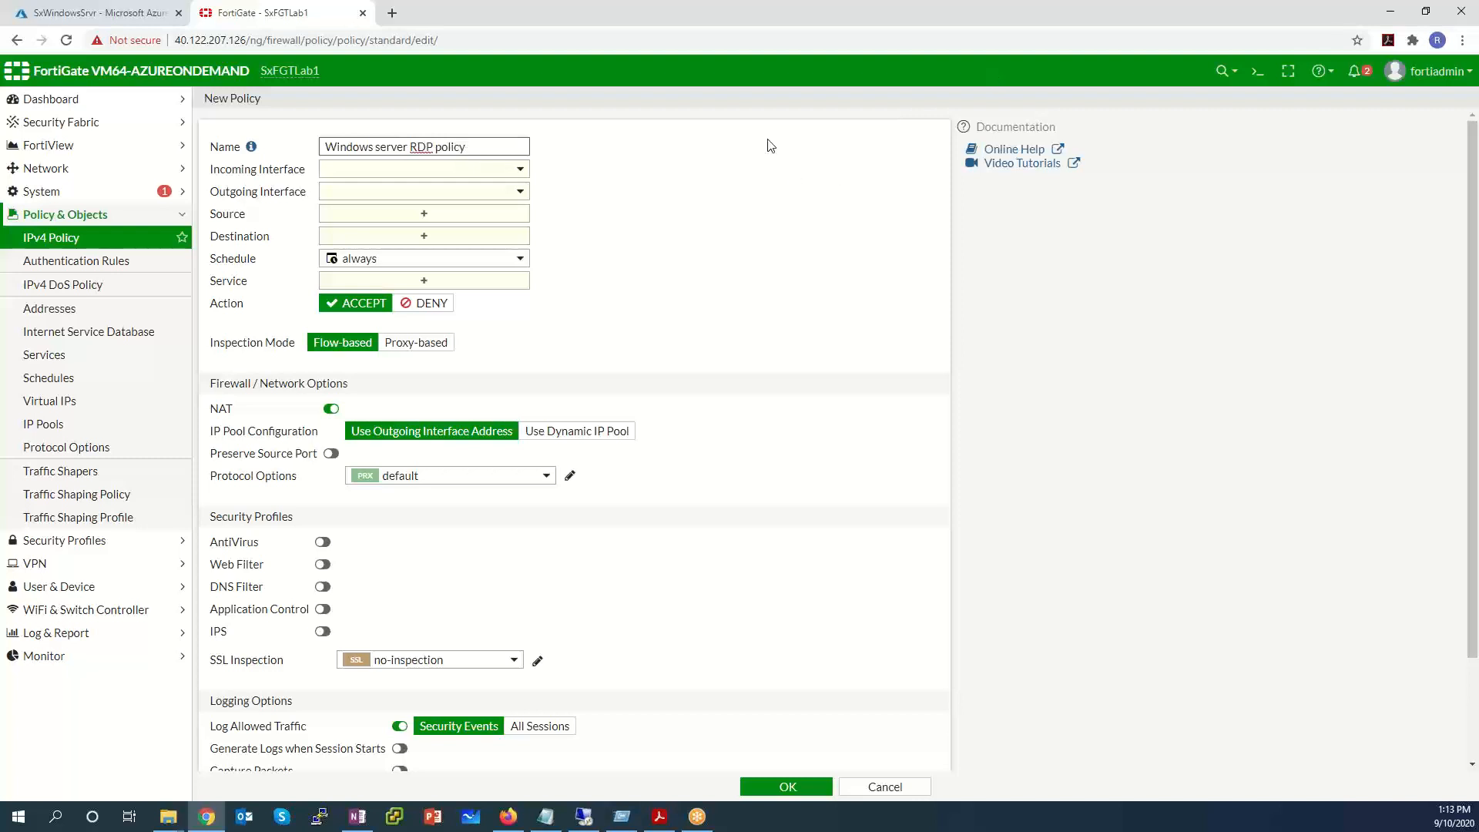
# Set public (port1) to Inside (port2), source all, destination Windows RDP.
pyautogui.click(485, 169)
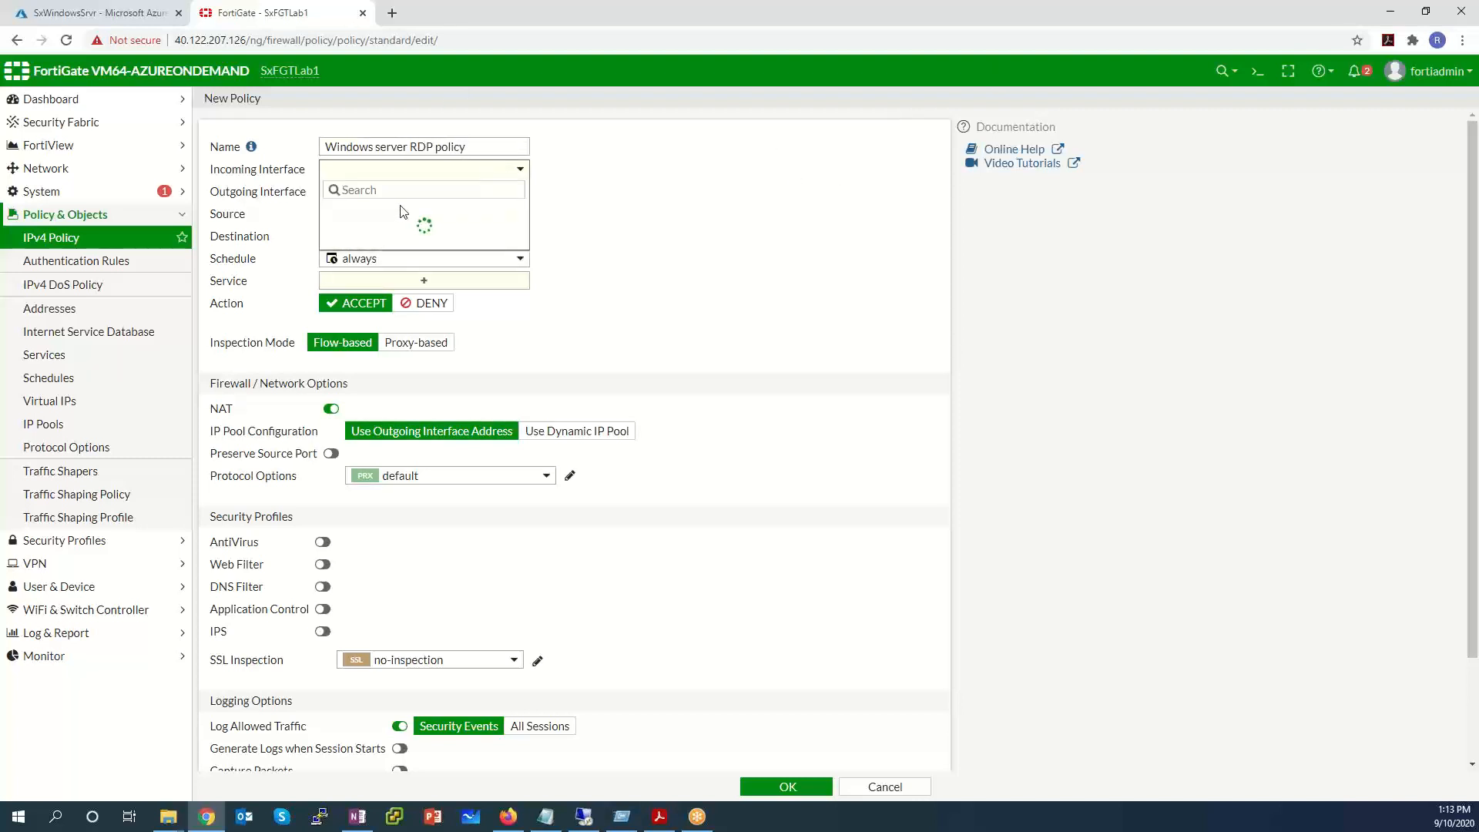
pyautogui.click(400, 206)
pyautogui.click(399, 197)
pyautogui.click(393, 253)
pyautogui.click(381, 215)
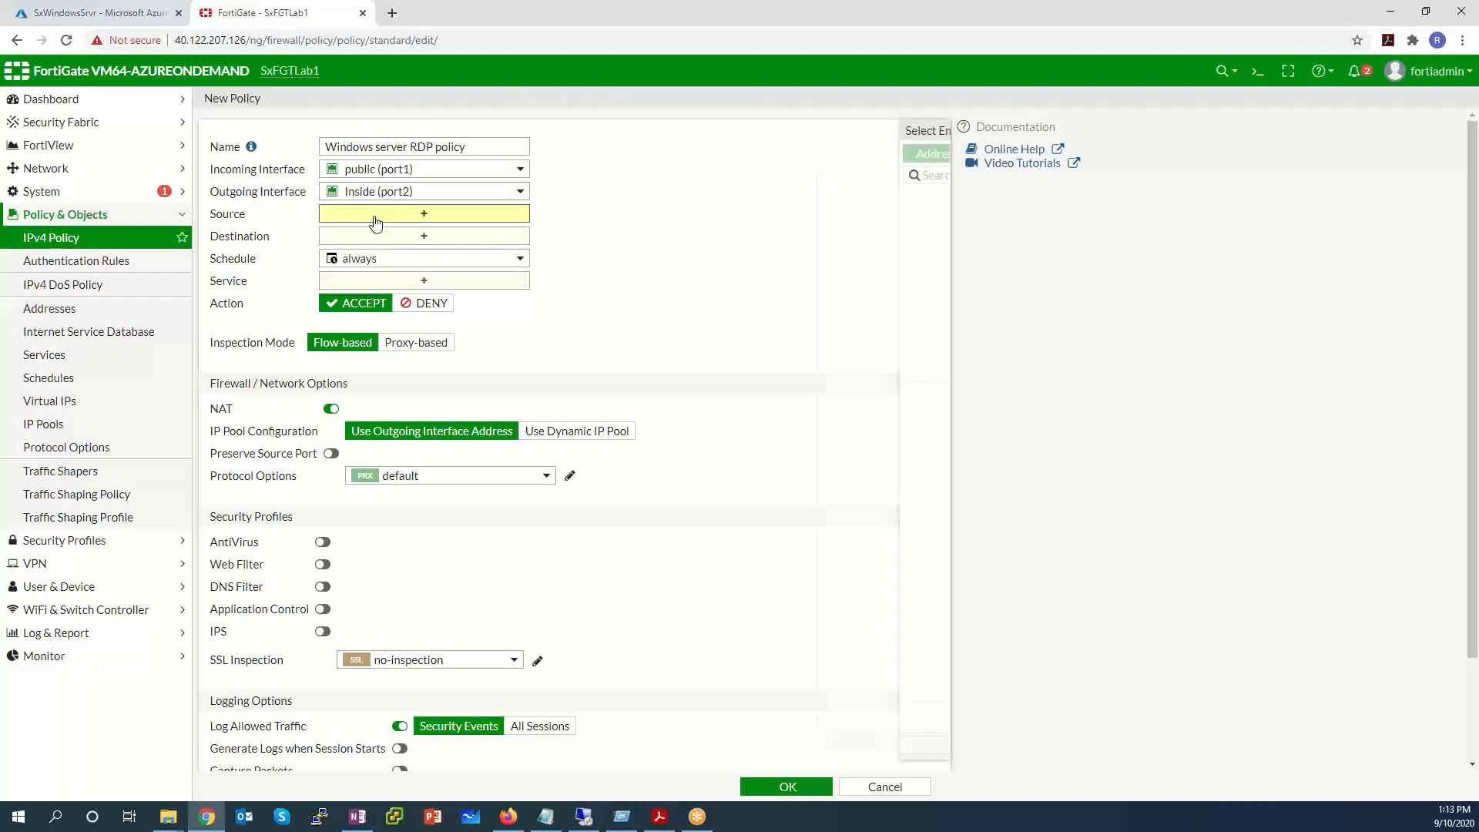
pyautogui.click(781, 221)
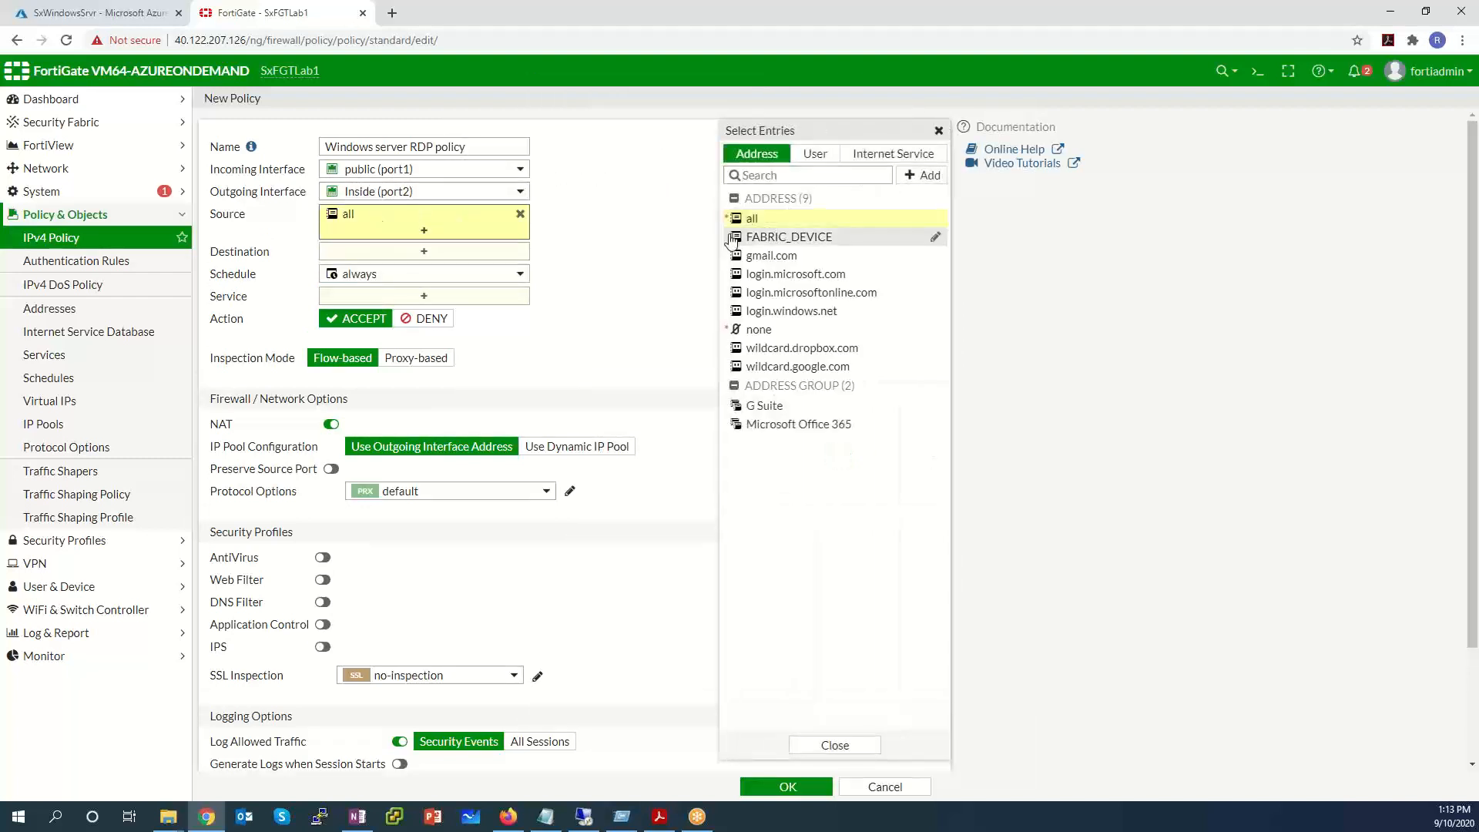
pyautogui.click(425, 253)
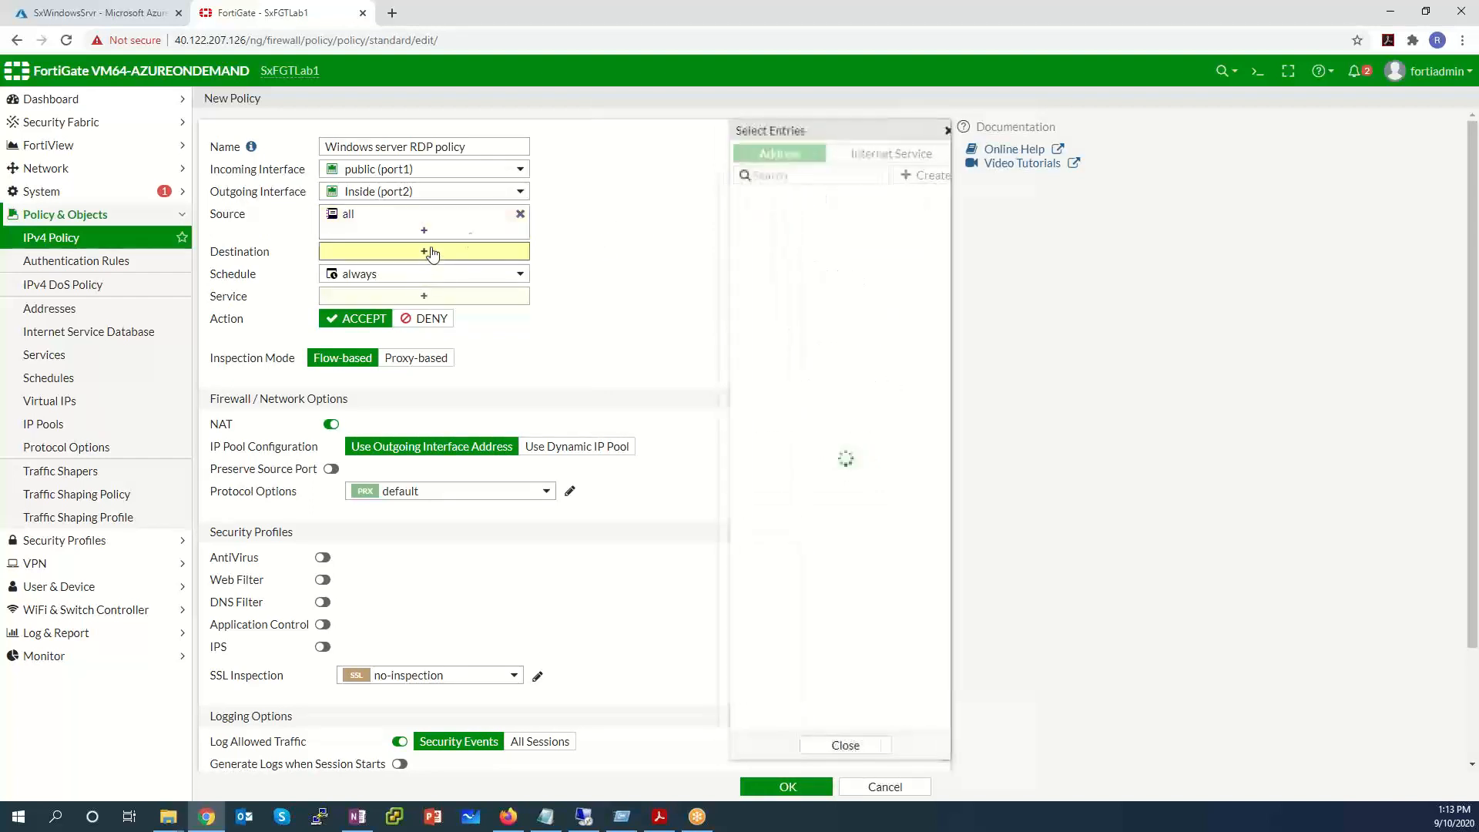
pyautogui.click(802, 470)
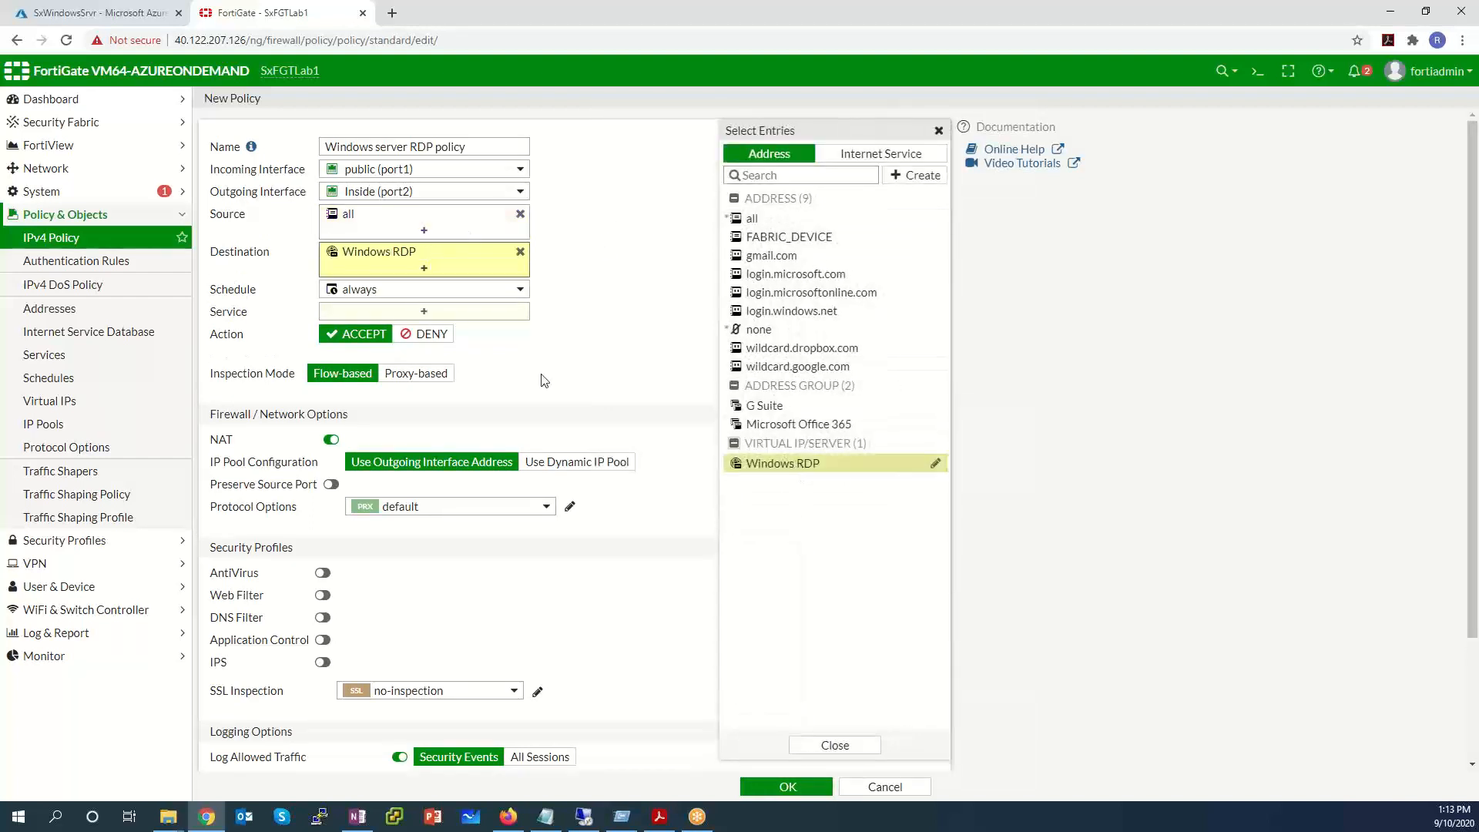
# Add the RDP service, disable NAT, log all sessions, and save the policy.
pyautogui.click(446, 313)
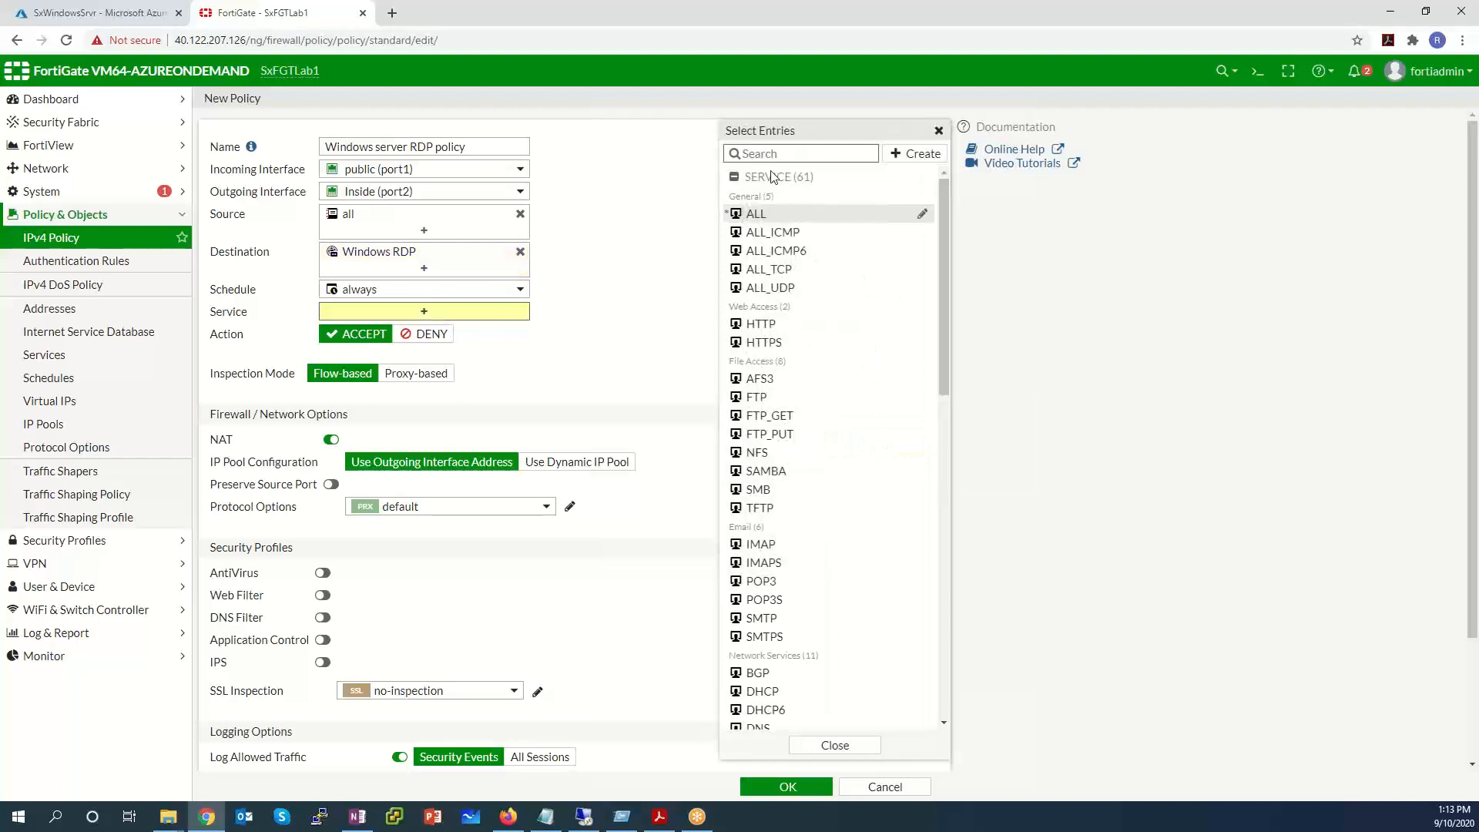
pyautogui.write('RD')
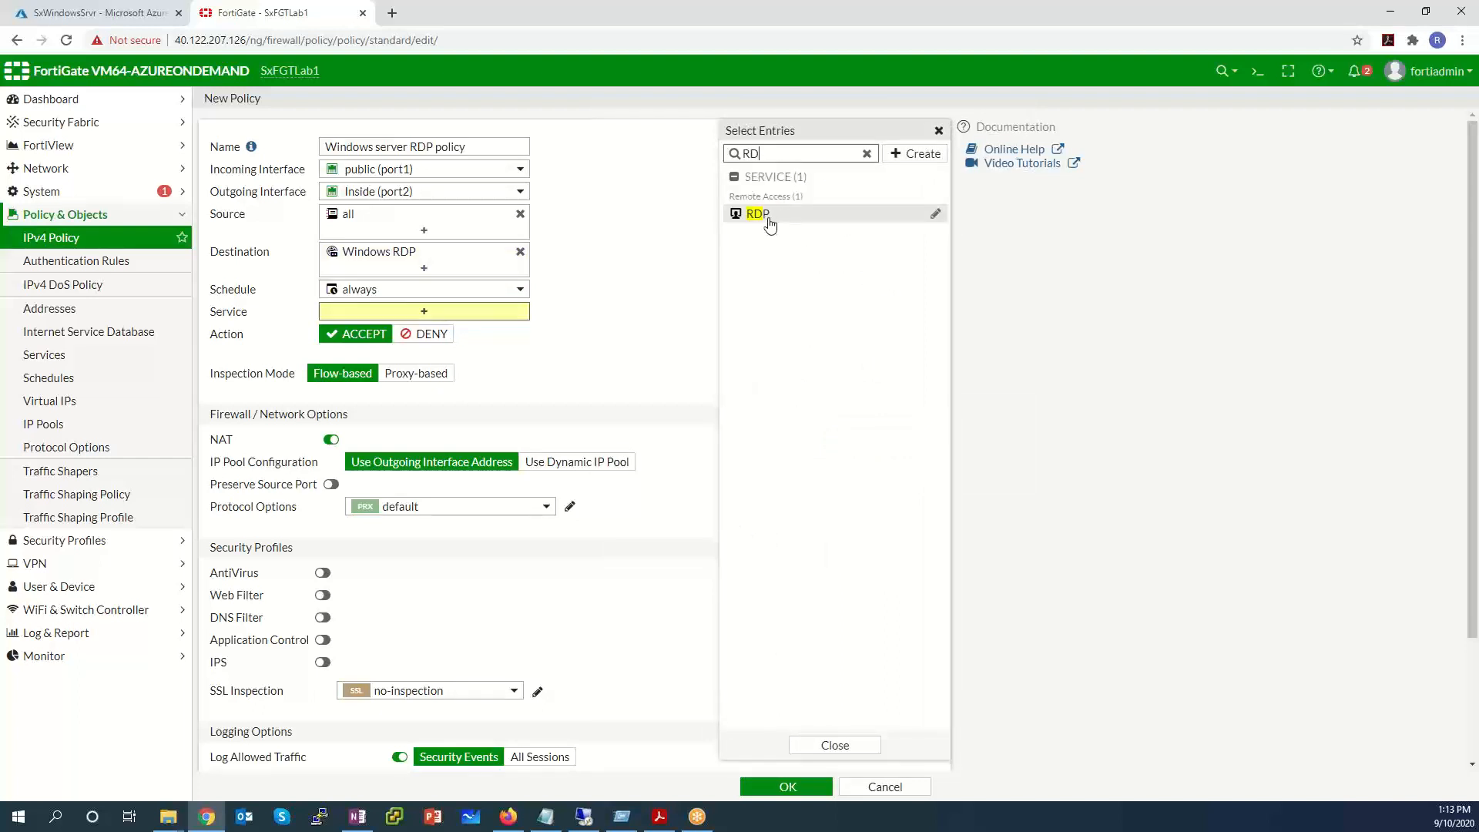
pyautogui.click(767, 216)
pyautogui.click(609, 282)
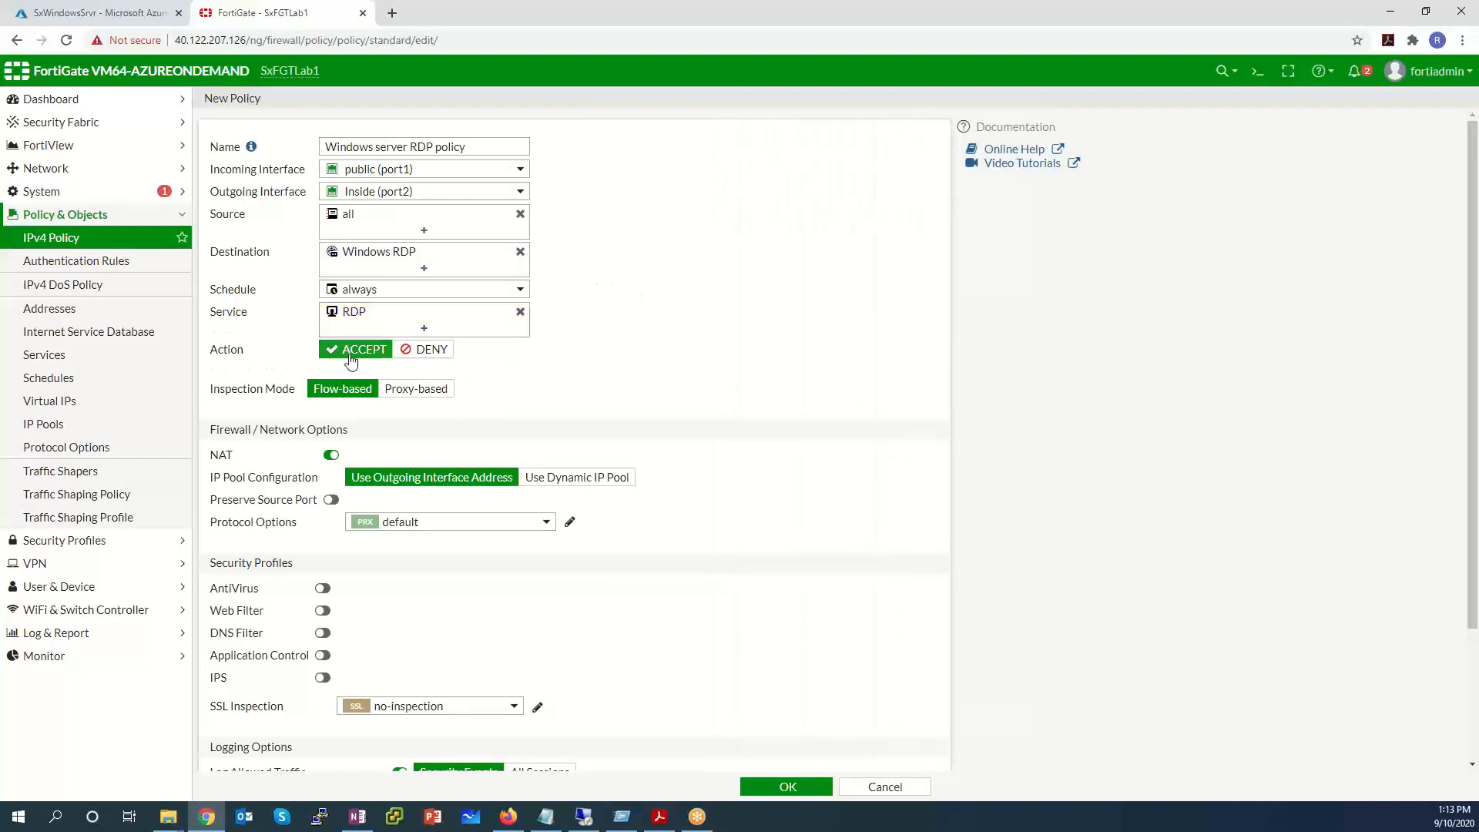
pyautogui.click(331, 454)
pyautogui.scroll(-1, 445, 501)
pyautogui.scroll(-2, 445, 501)
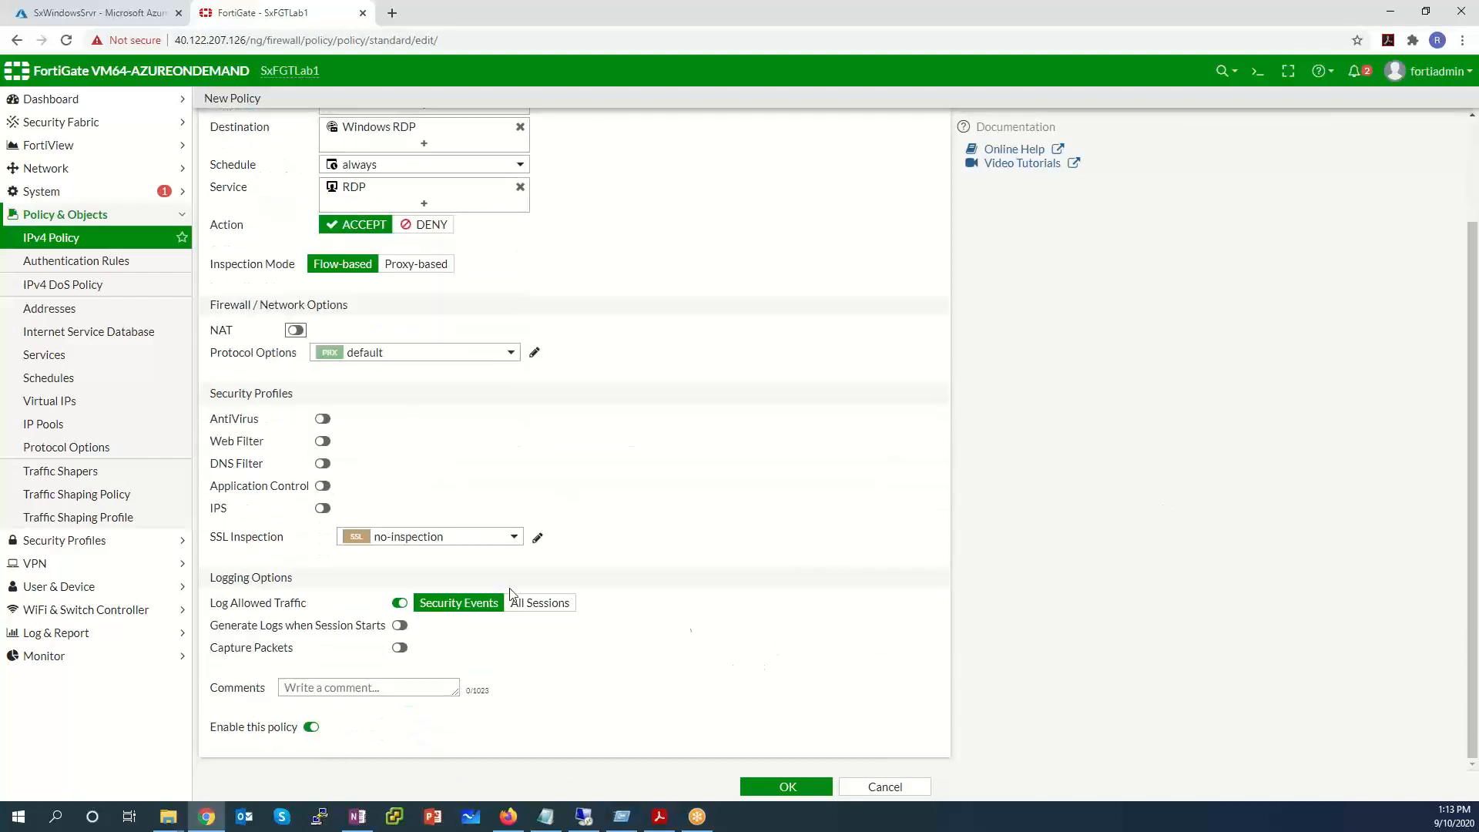
pyautogui.click(550, 603)
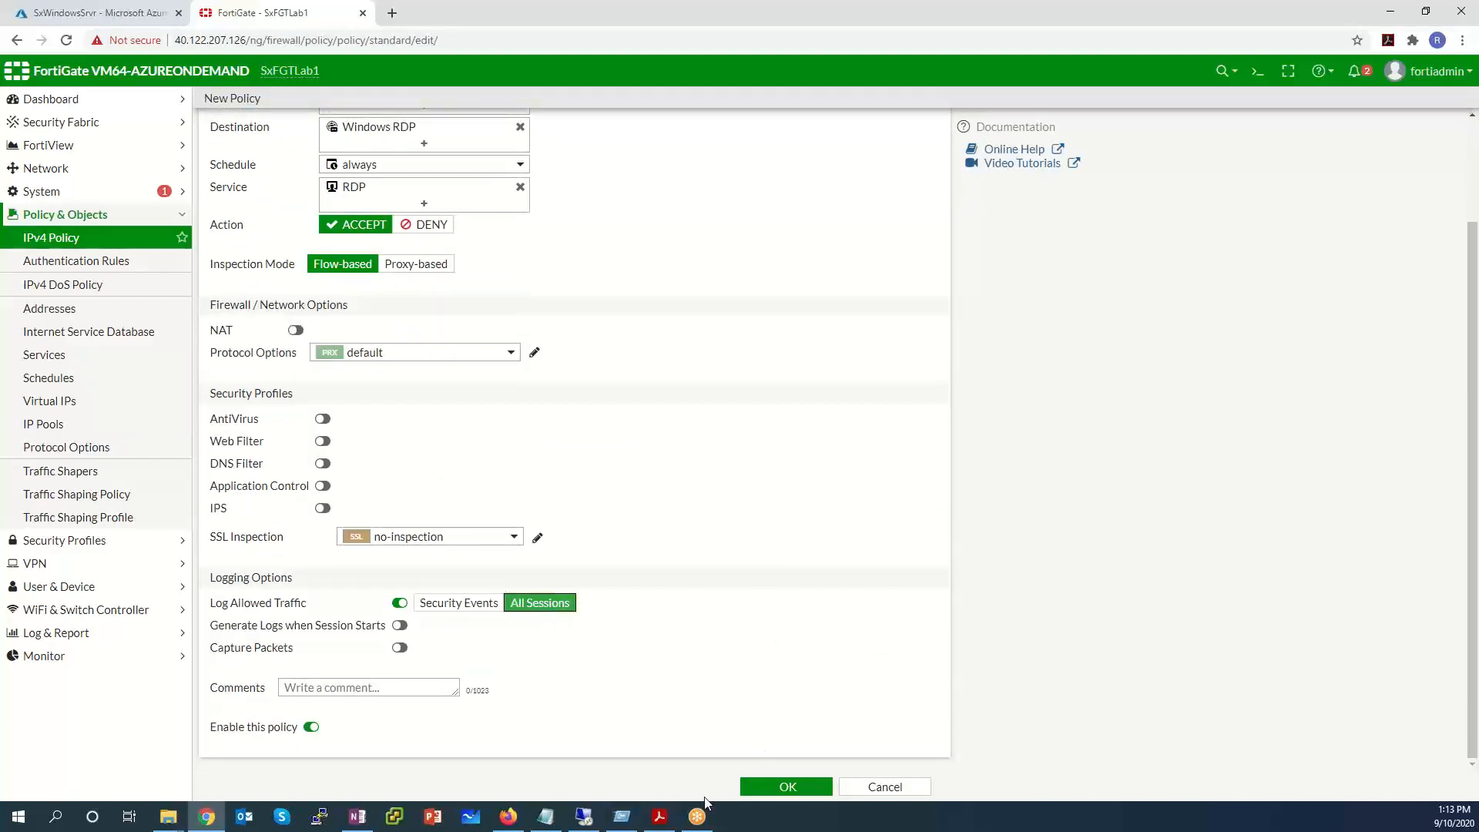
pyautogui.click(768, 789)
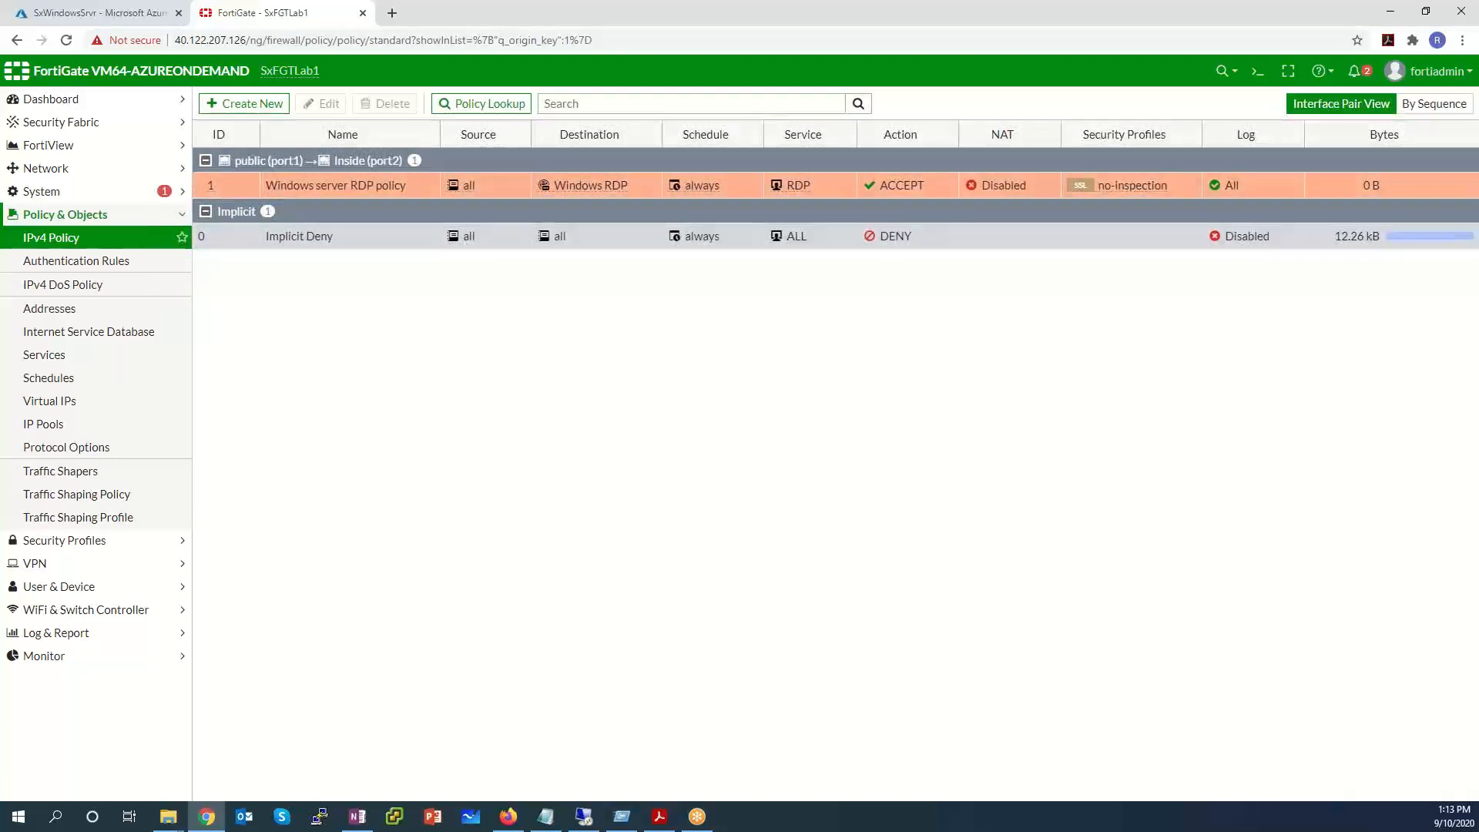
# Confirm the server's private IP 10.0.1.5, copy FortiGate address 40.122.207.126, and launch Remote Desktop Connection.
pyautogui.click(74, 22)
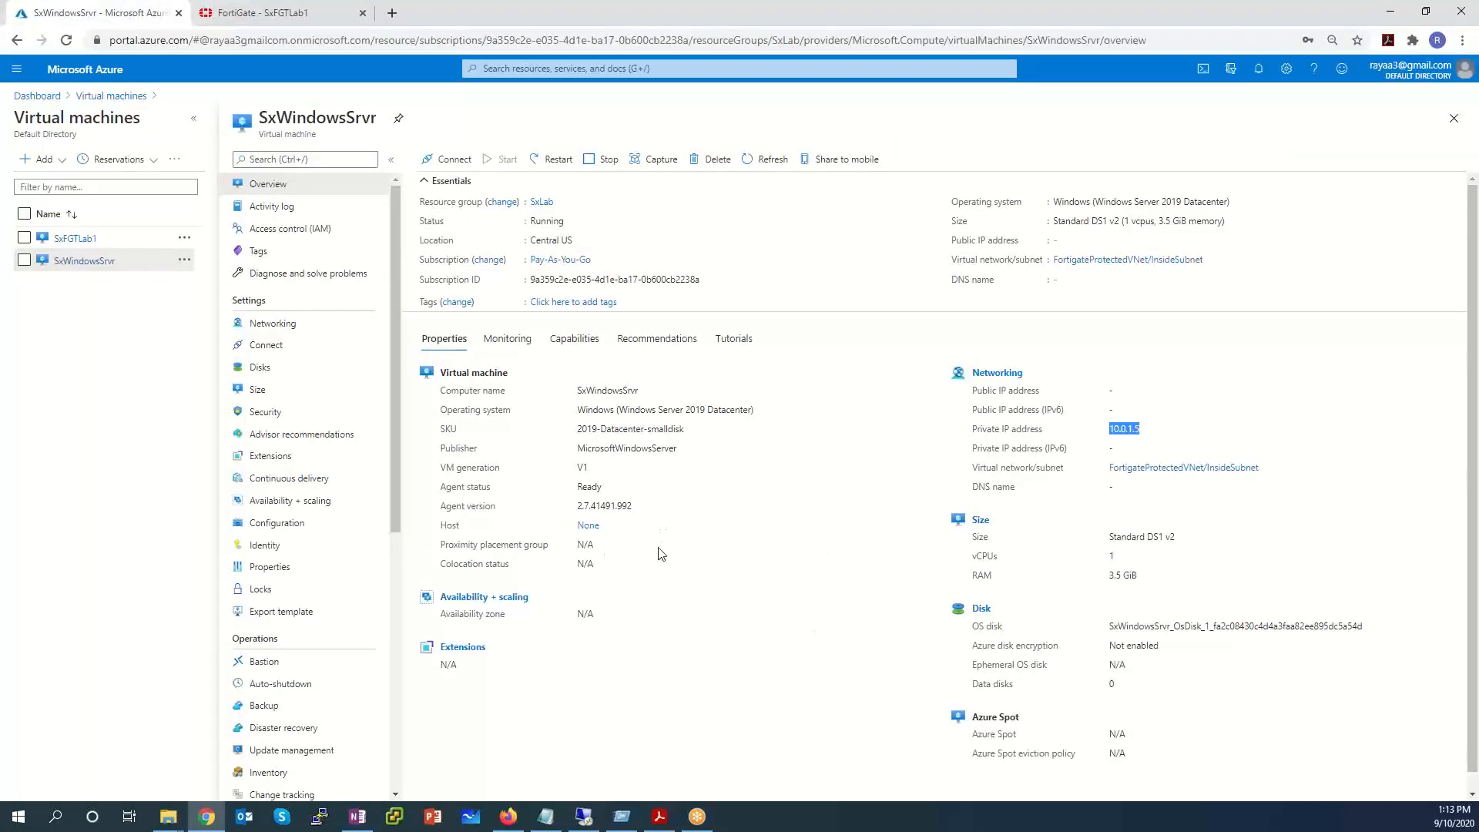
pyautogui.hotkey('alt', 'Tab')
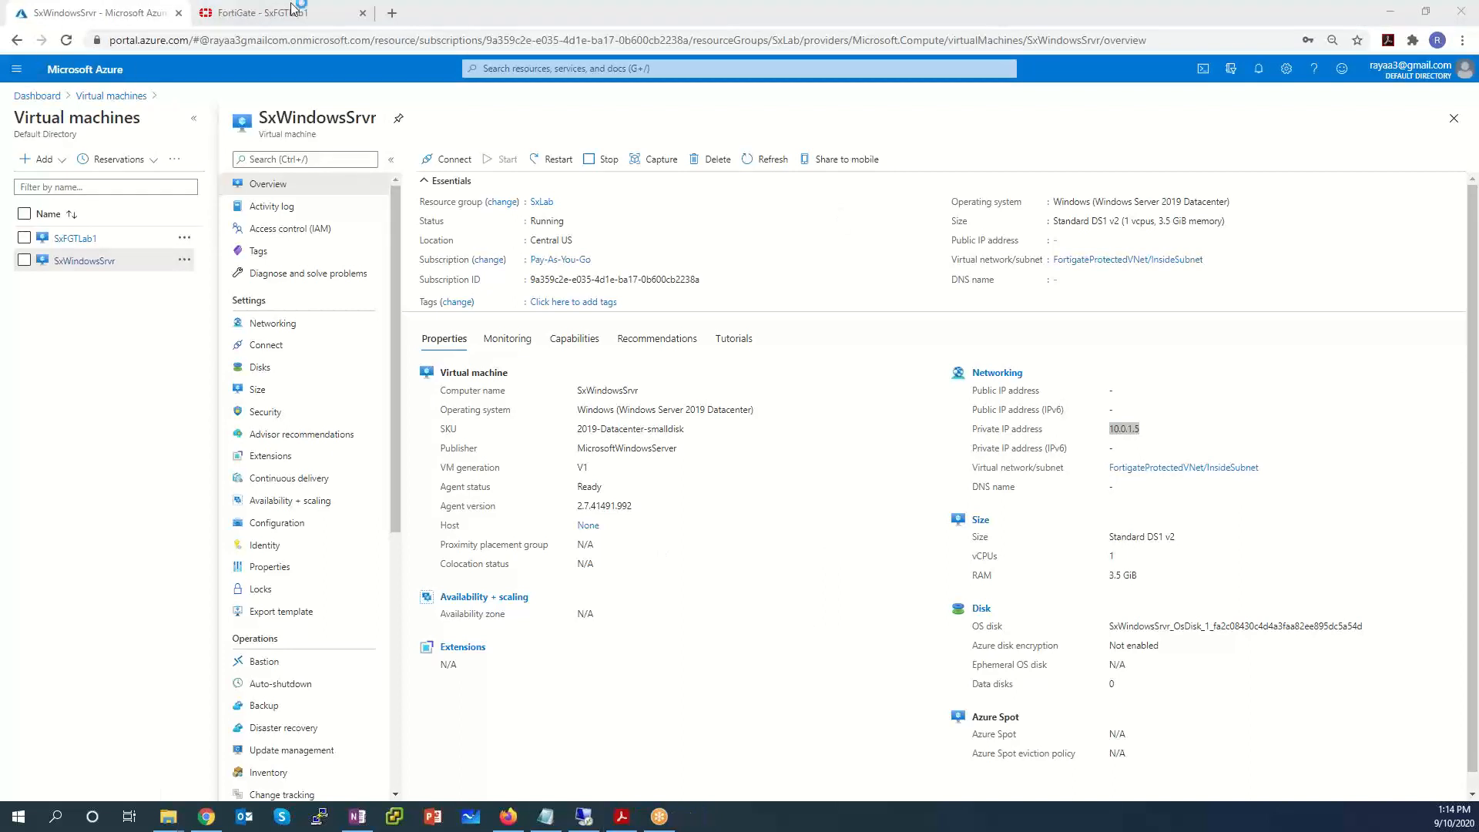
pyautogui.click(267, 13)
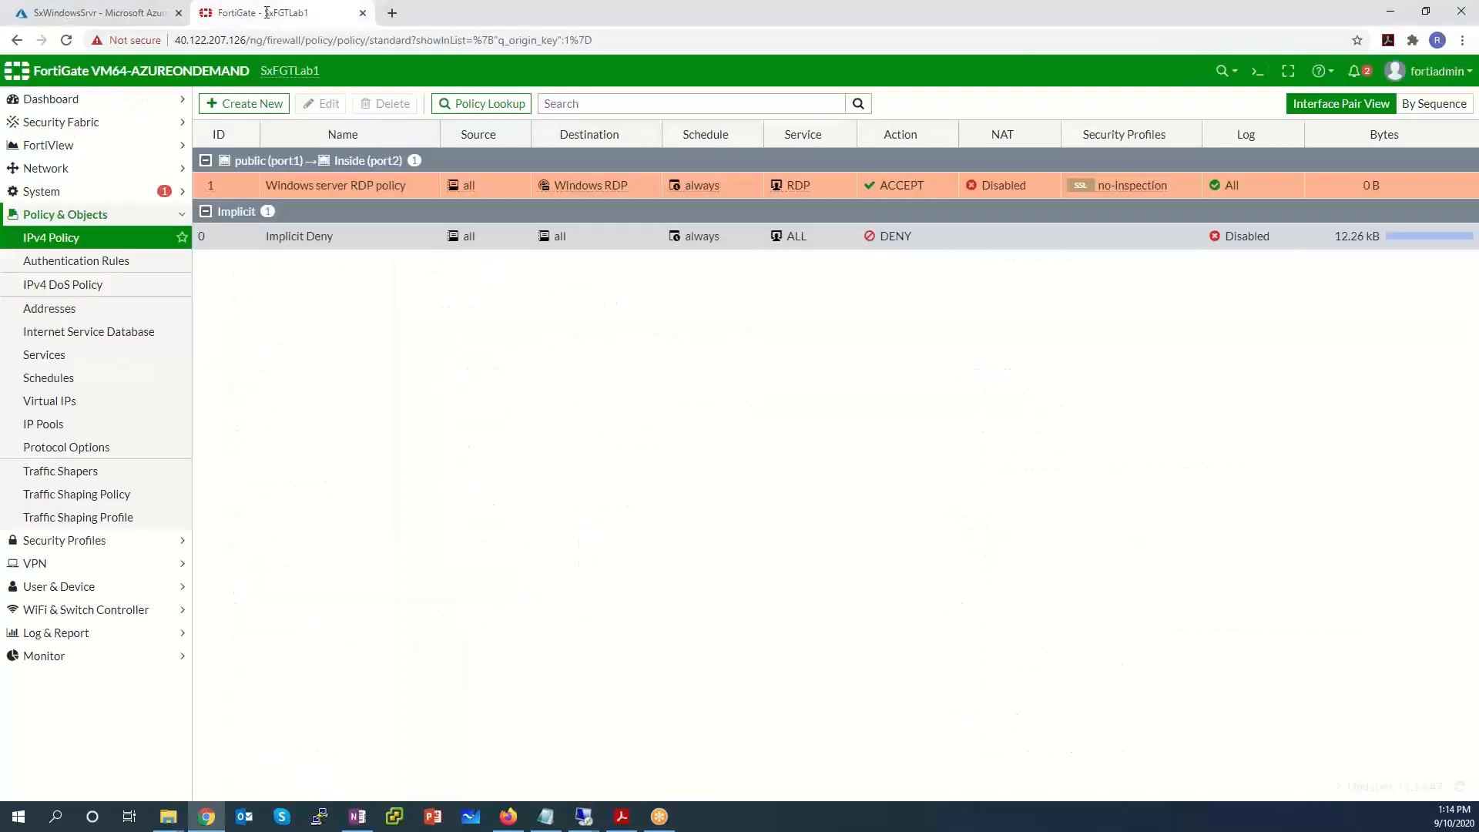
pyautogui.moveTo(246, 39); pyautogui.dragTo(164, 42)
pyautogui.hotkey('ctrl', 'c')
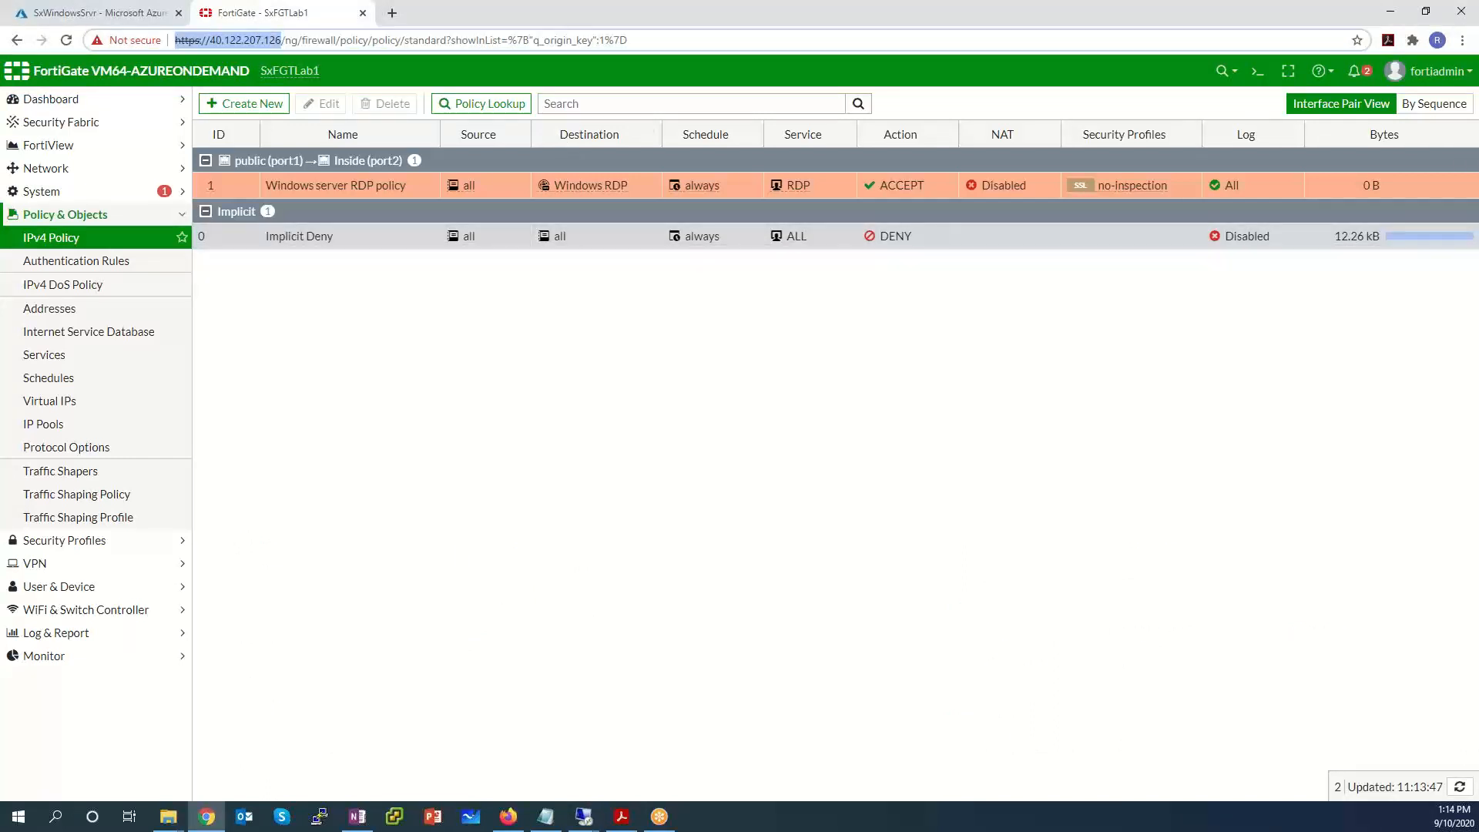
pyautogui.click(583, 817)
pyautogui.hotkey('ctrl', 'v')
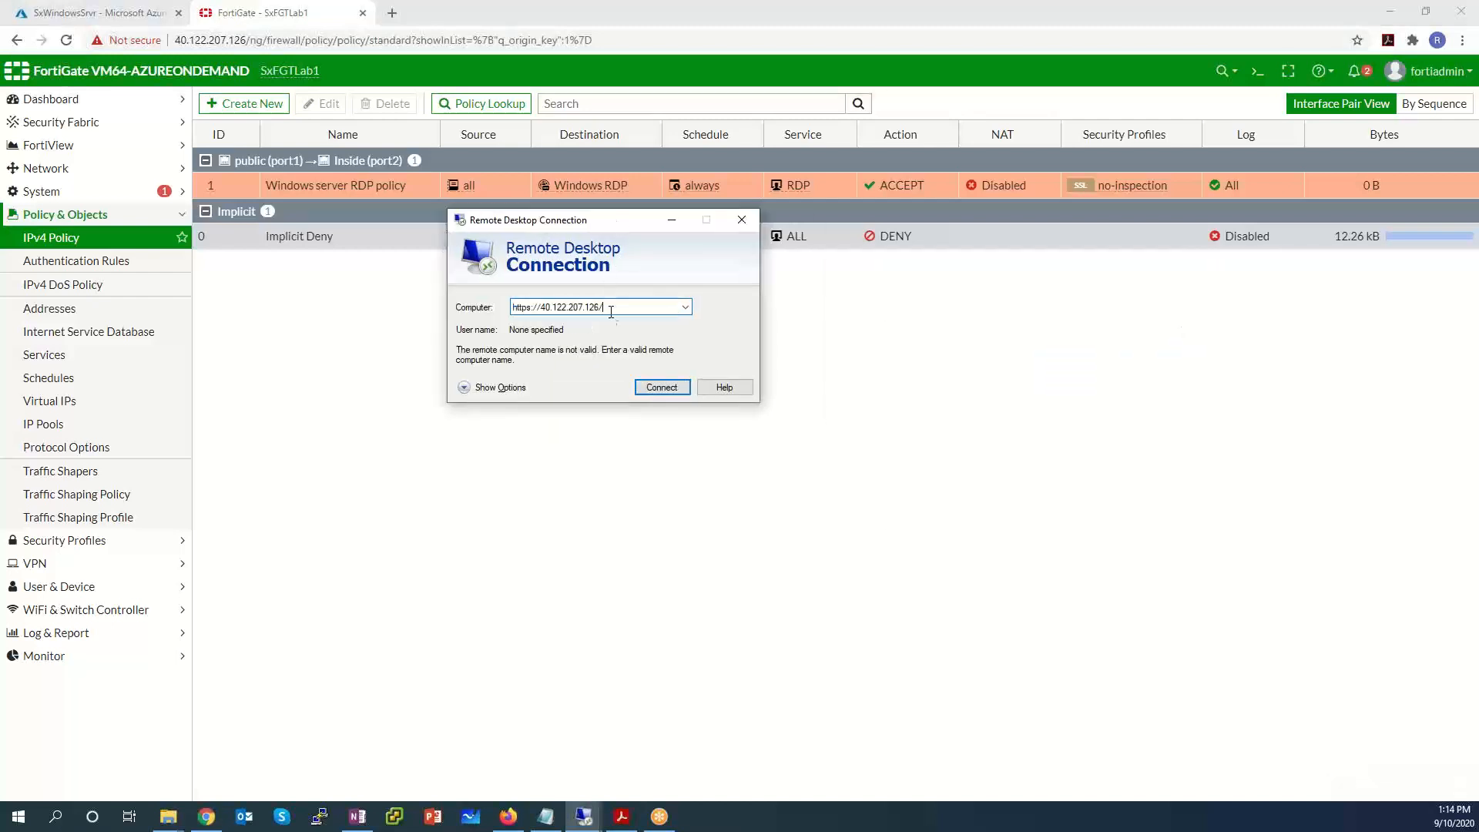
pyautogui.moveTo(541, 306); pyautogui.dragTo(415, 302)
pyautogui.press('BackSpace')
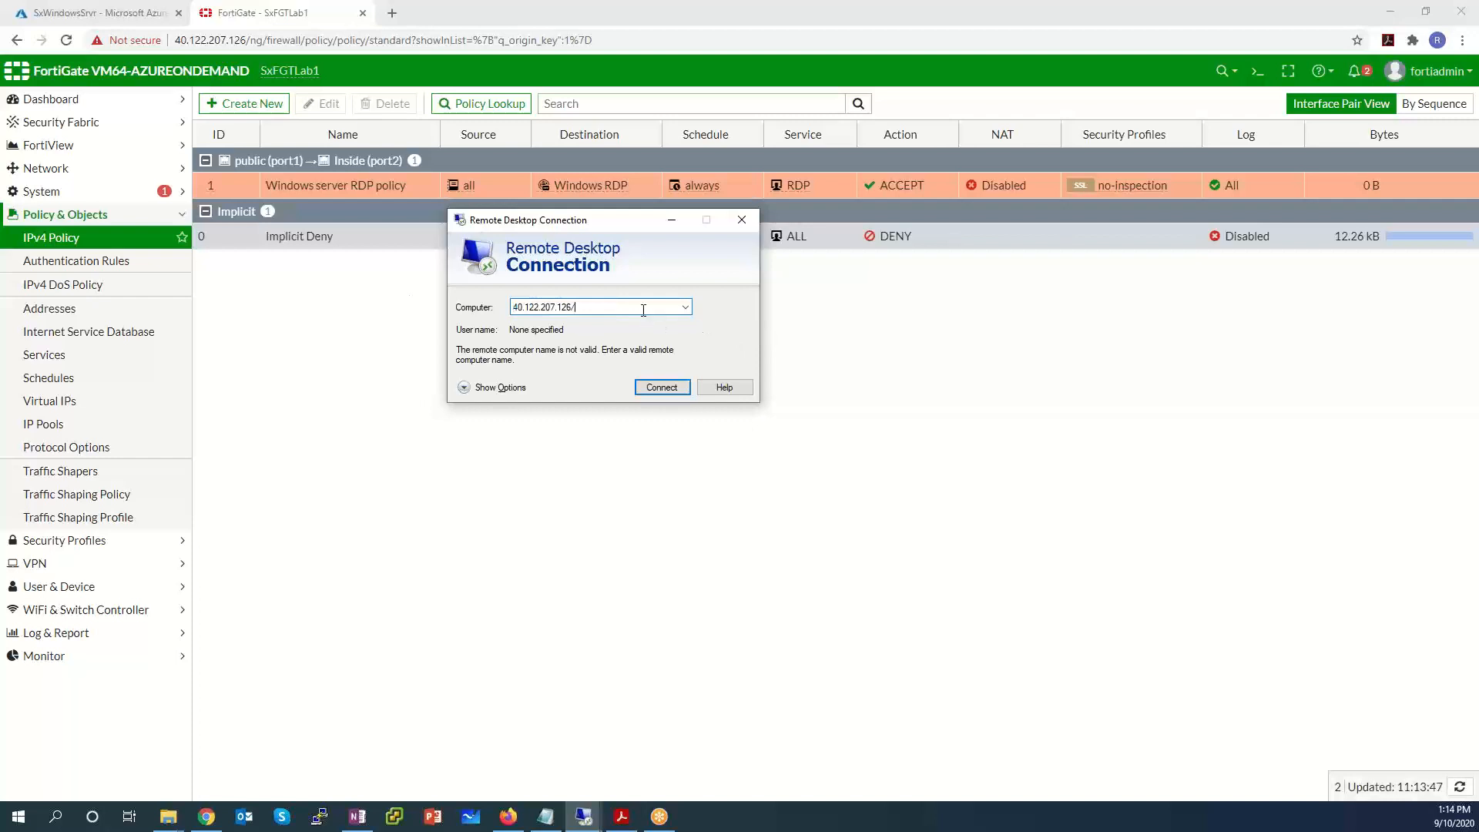
pyautogui.click(643, 310)
pyautogui.press('BackSpace')
pyautogui.click(662, 386)
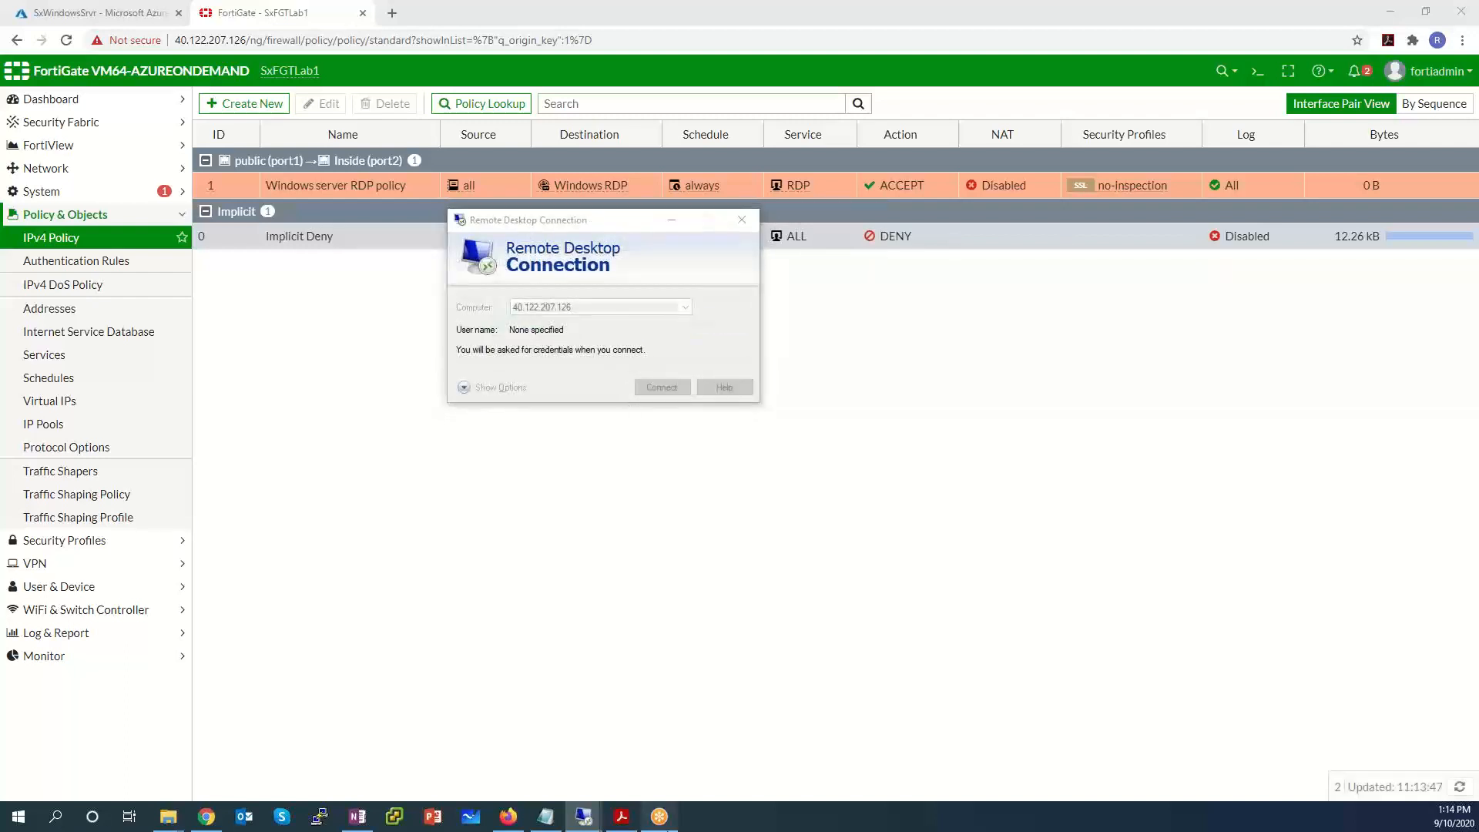
# Sign in with a different account as fortiadmin with its password.
pyautogui.moveTo(585, 816)
pyautogui.click(670, 744)
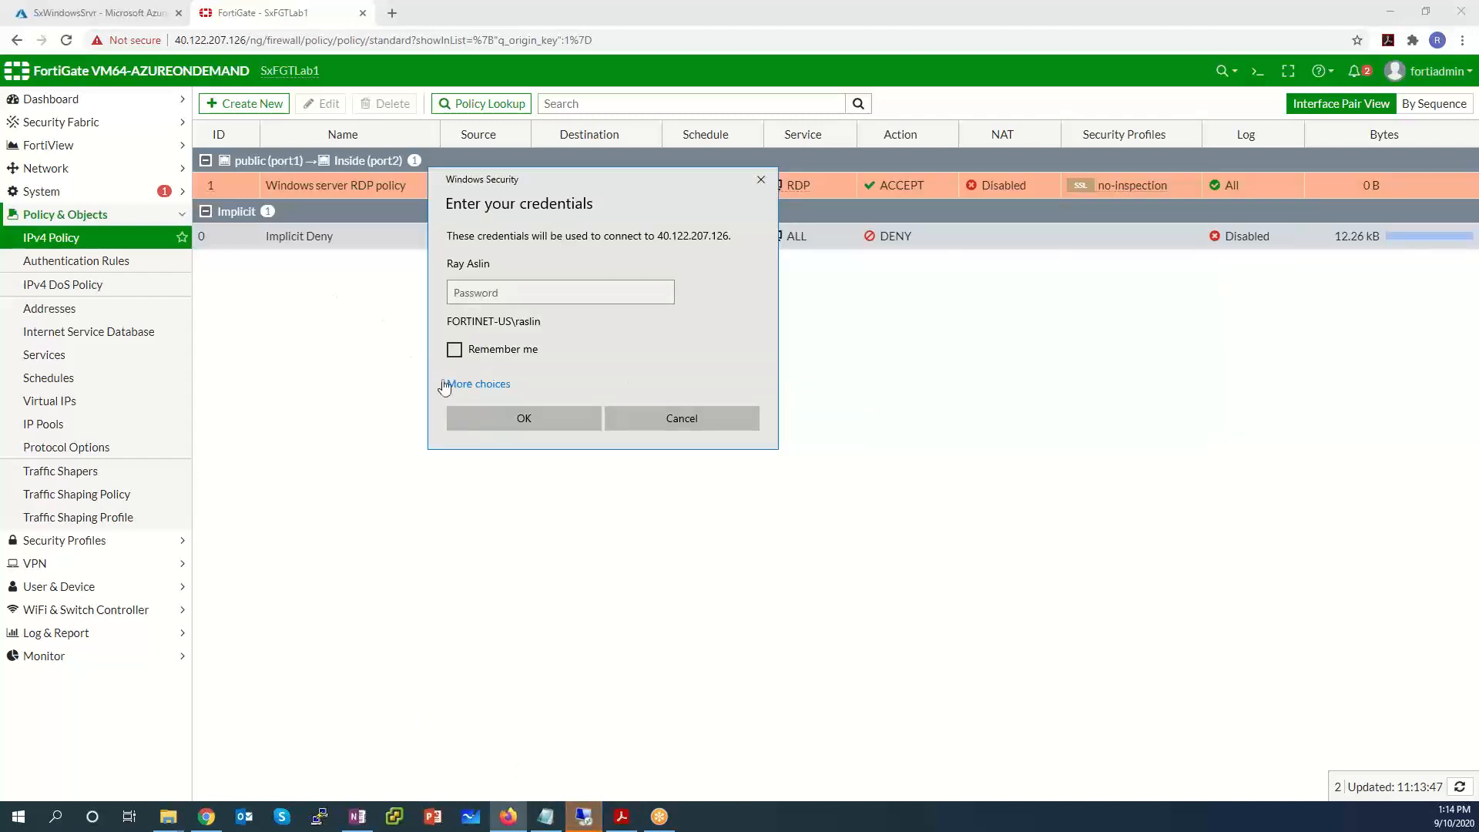
pyautogui.click(484, 382)
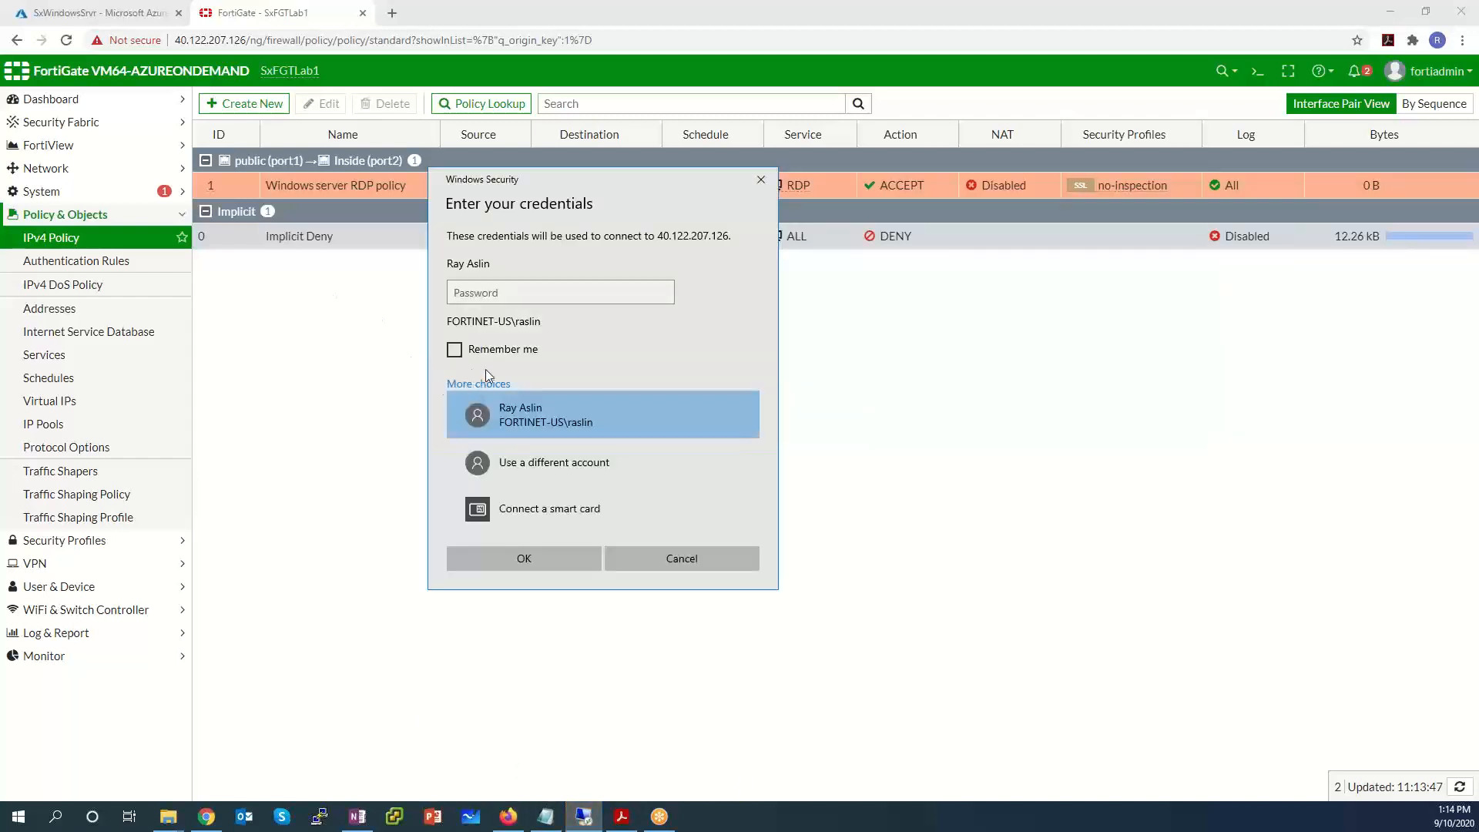
pyautogui.click(517, 473)
pyautogui.write('administrator')
pyautogui.press('Tab')
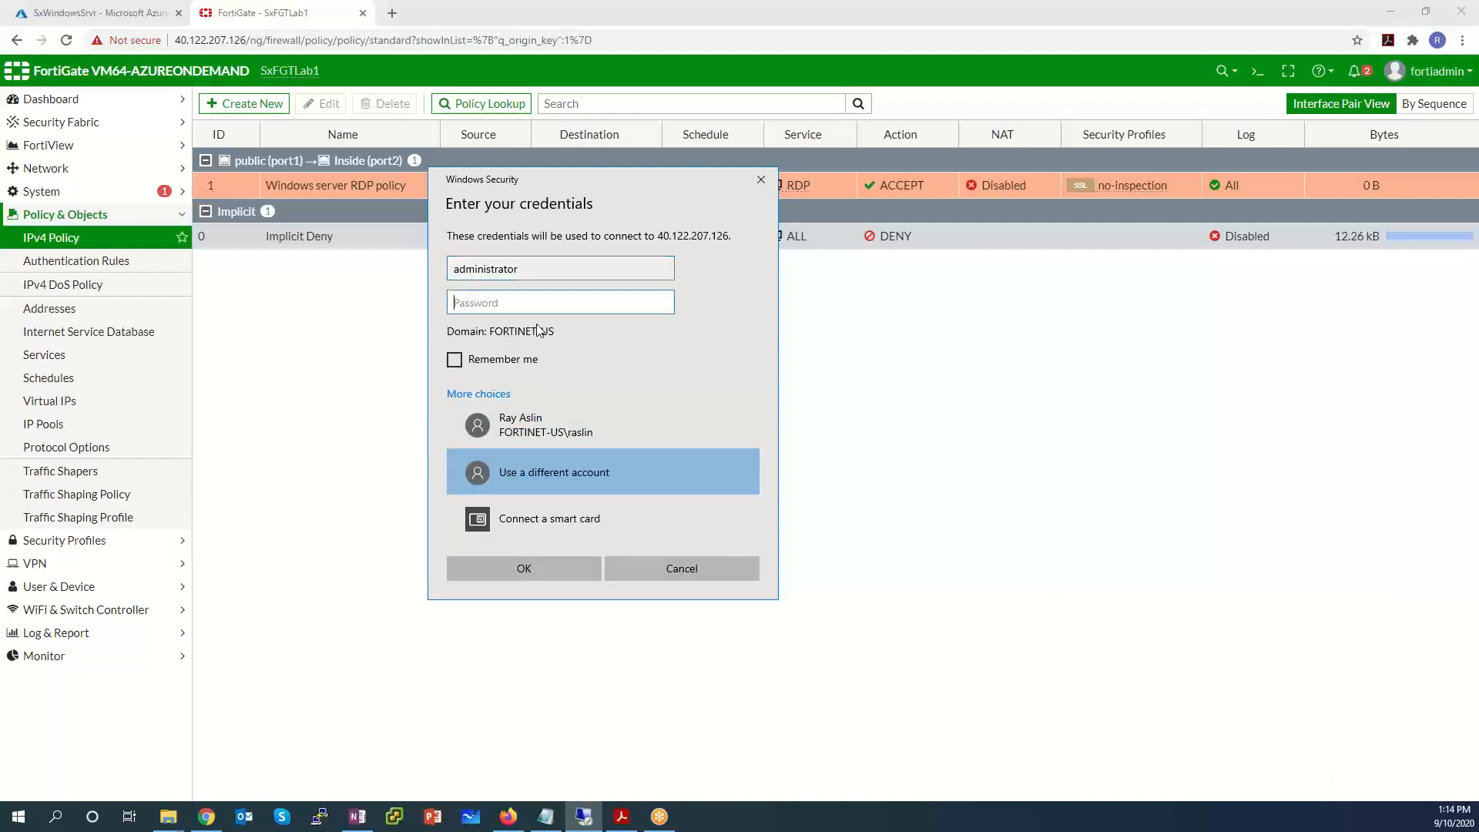
pyautogui.hotkey('shift', 'Tab')
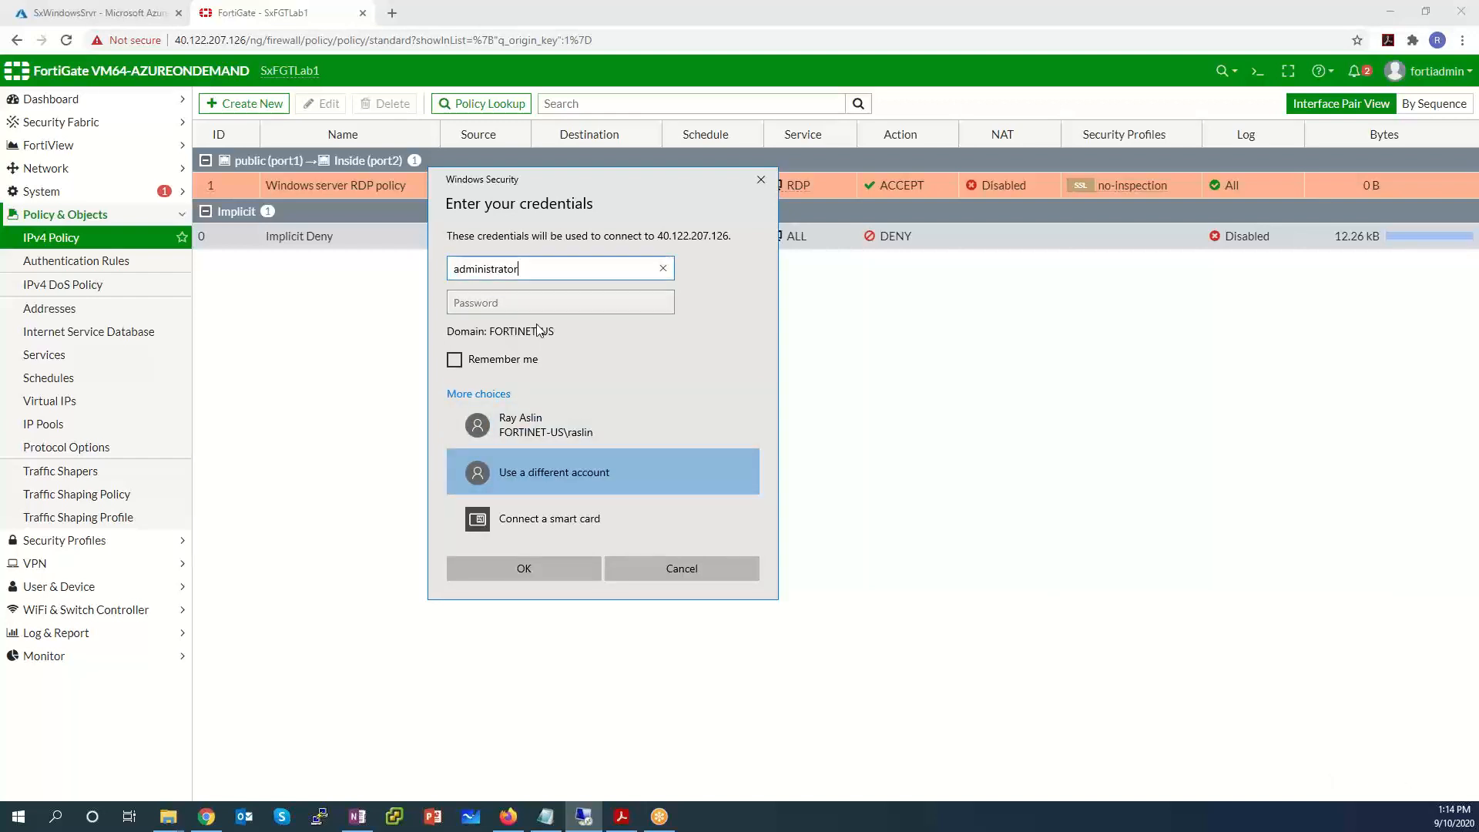
pyautogui.press('BackSpace')
pyautogui.press('BackSpace')
pyautogui.press('BackSpace')
pyautogui.press('BackSpace')
pyautogui.press('BackSpace')
pyautogui.press('BackSpace')
pyautogui.press('BackSpace')
pyautogui.press('BackSpace')
pyautogui.press('BackSpace')
pyautogui.press('BackSpace')
pyautogui.press('BackSpace')
pyautogui.press('BackSpace')
pyautogui.write('fortiadmin')
pyautogui.press('Tab')
pyautogui.write('••••••••••••')
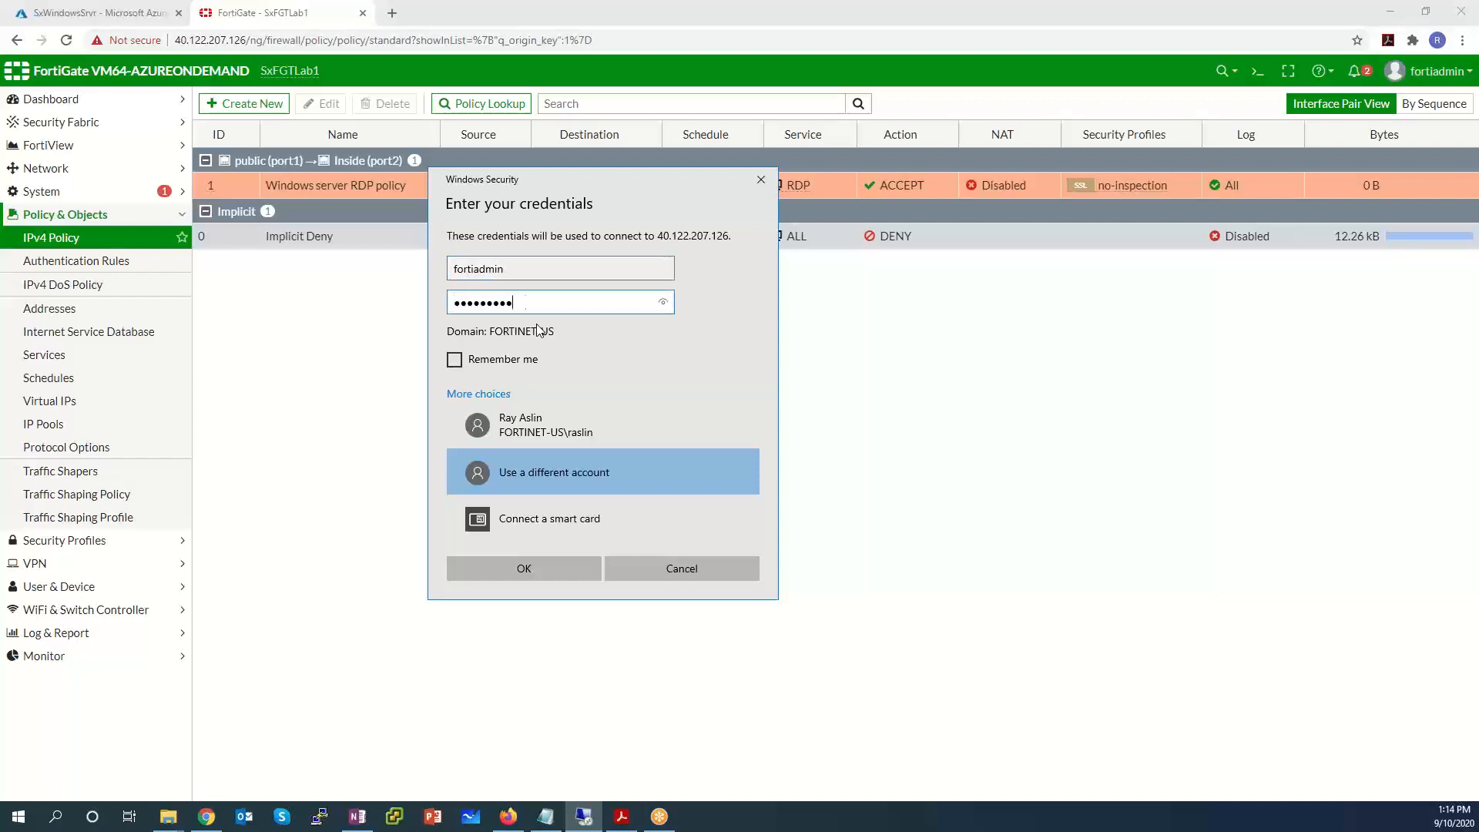
pyautogui.click(529, 568)
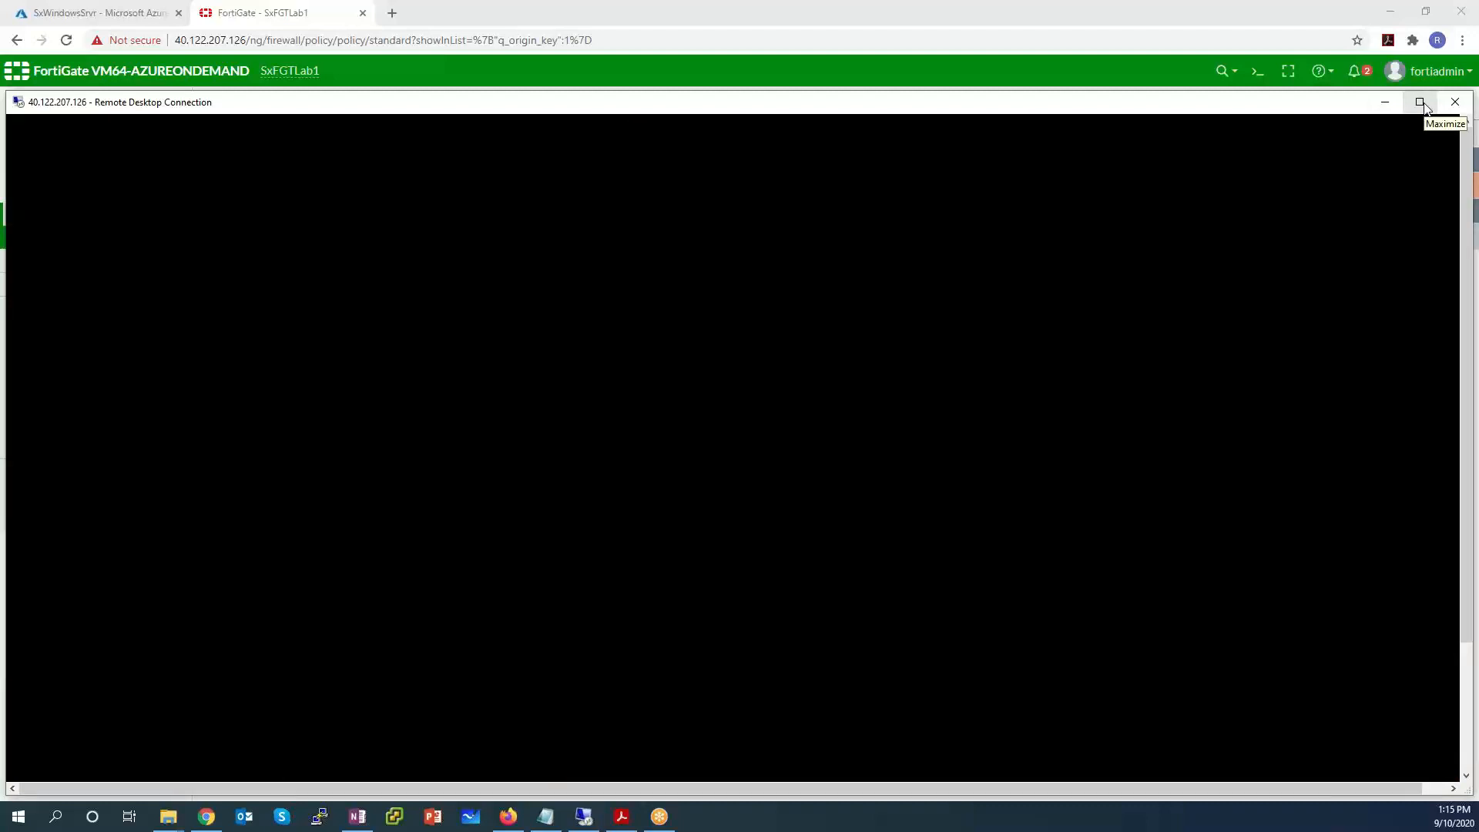
# Maximize the RDP window and answer Yes to make the server discoverable on its network.
pyautogui.click(1421, 102)
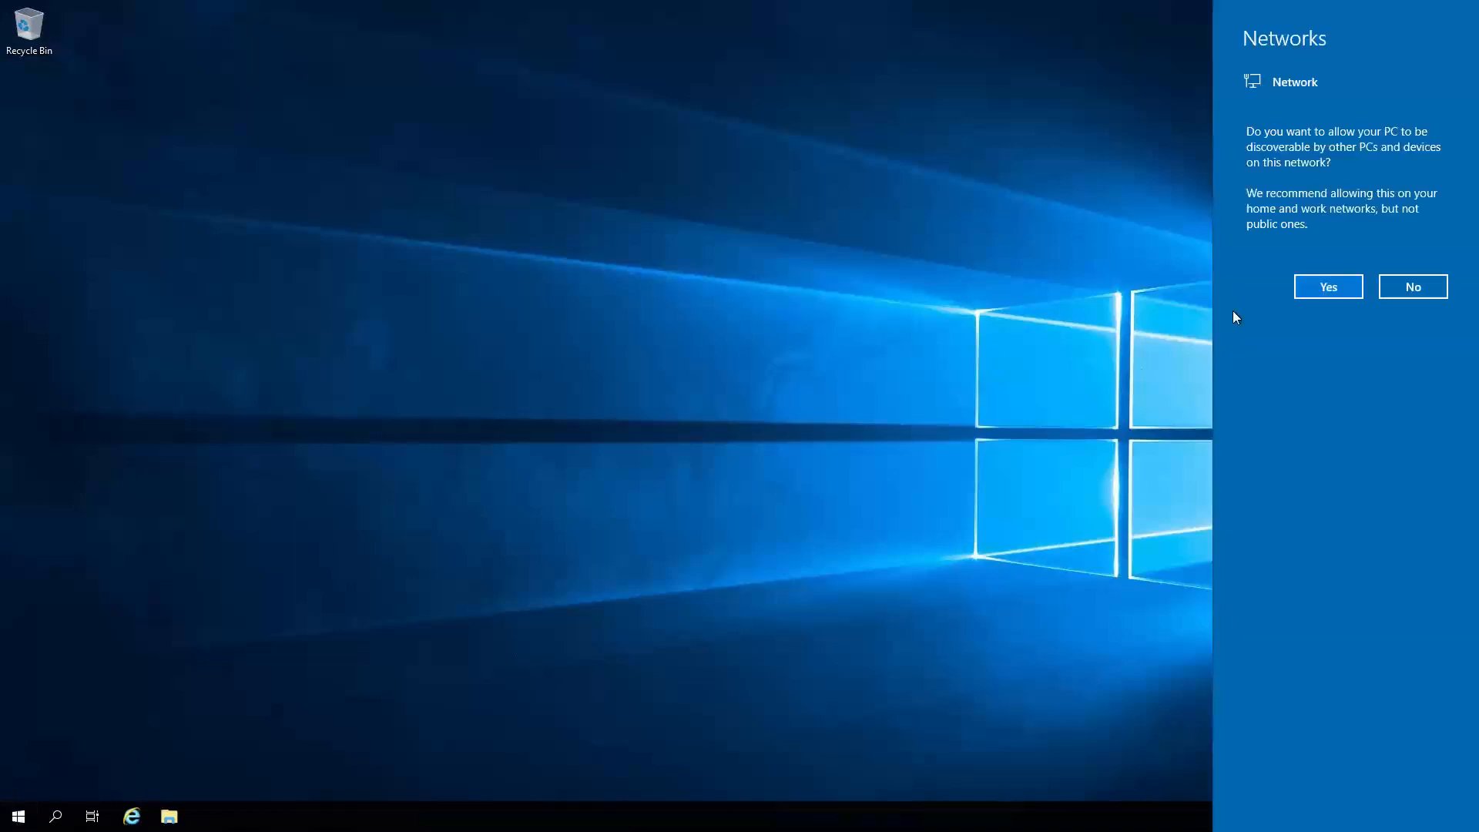
pyautogui.click(1338, 287)
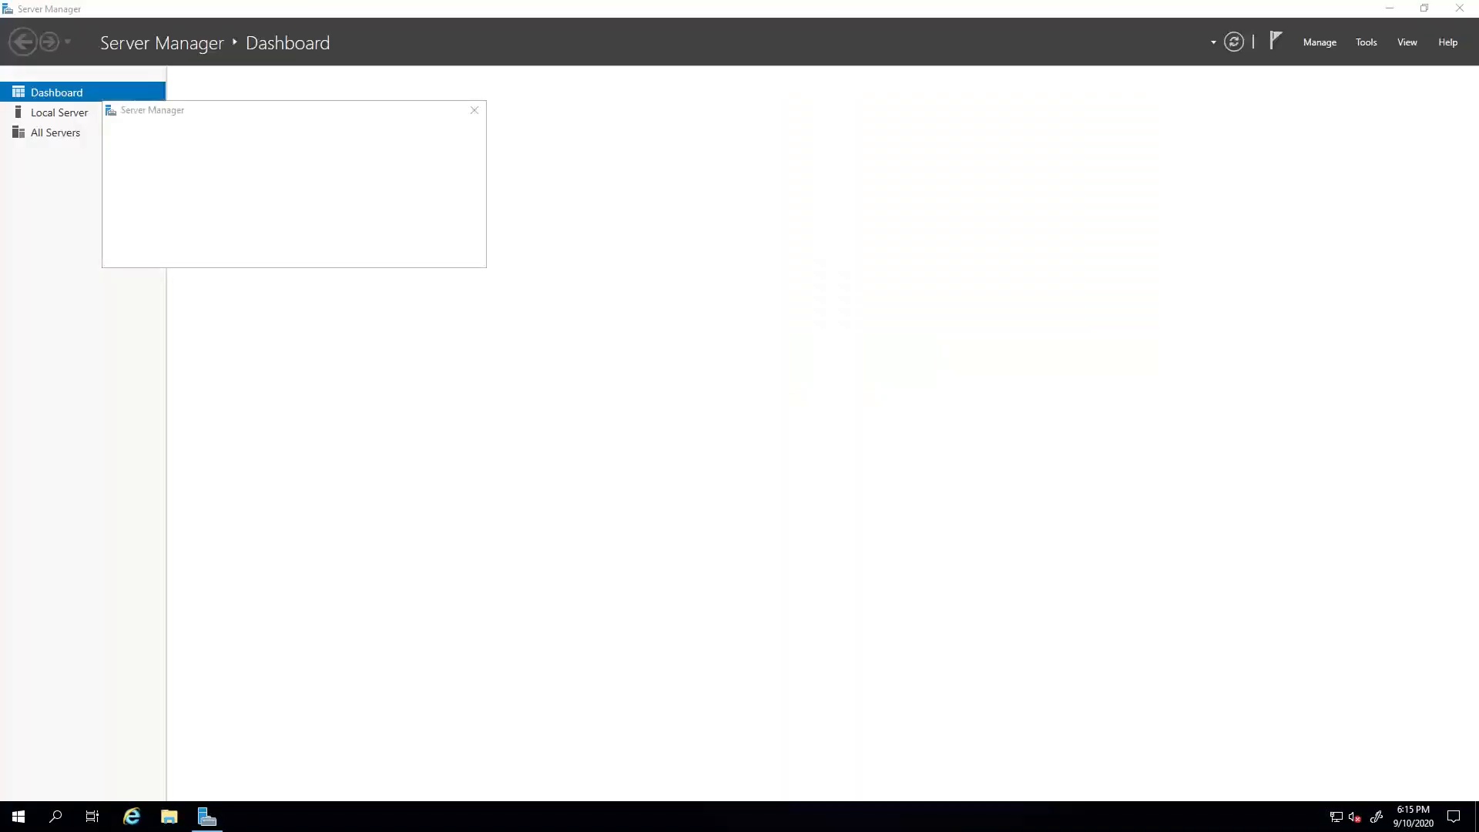
# Under Local Server, set IE Enhanced Security Configuration Off for Administrators and Users, then close Server Manager.
pyautogui.click(474, 113)
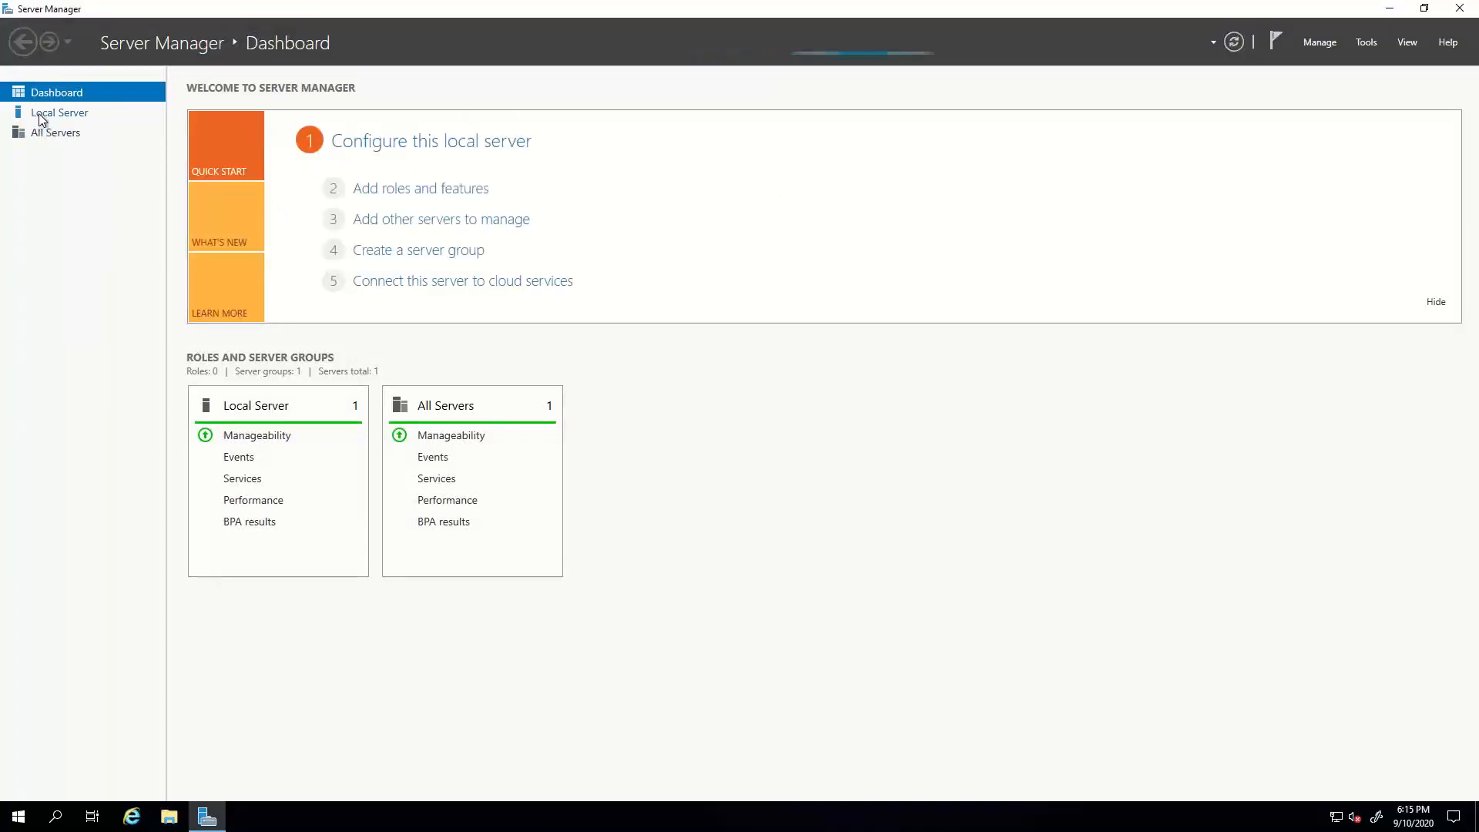
pyautogui.click(40, 116)
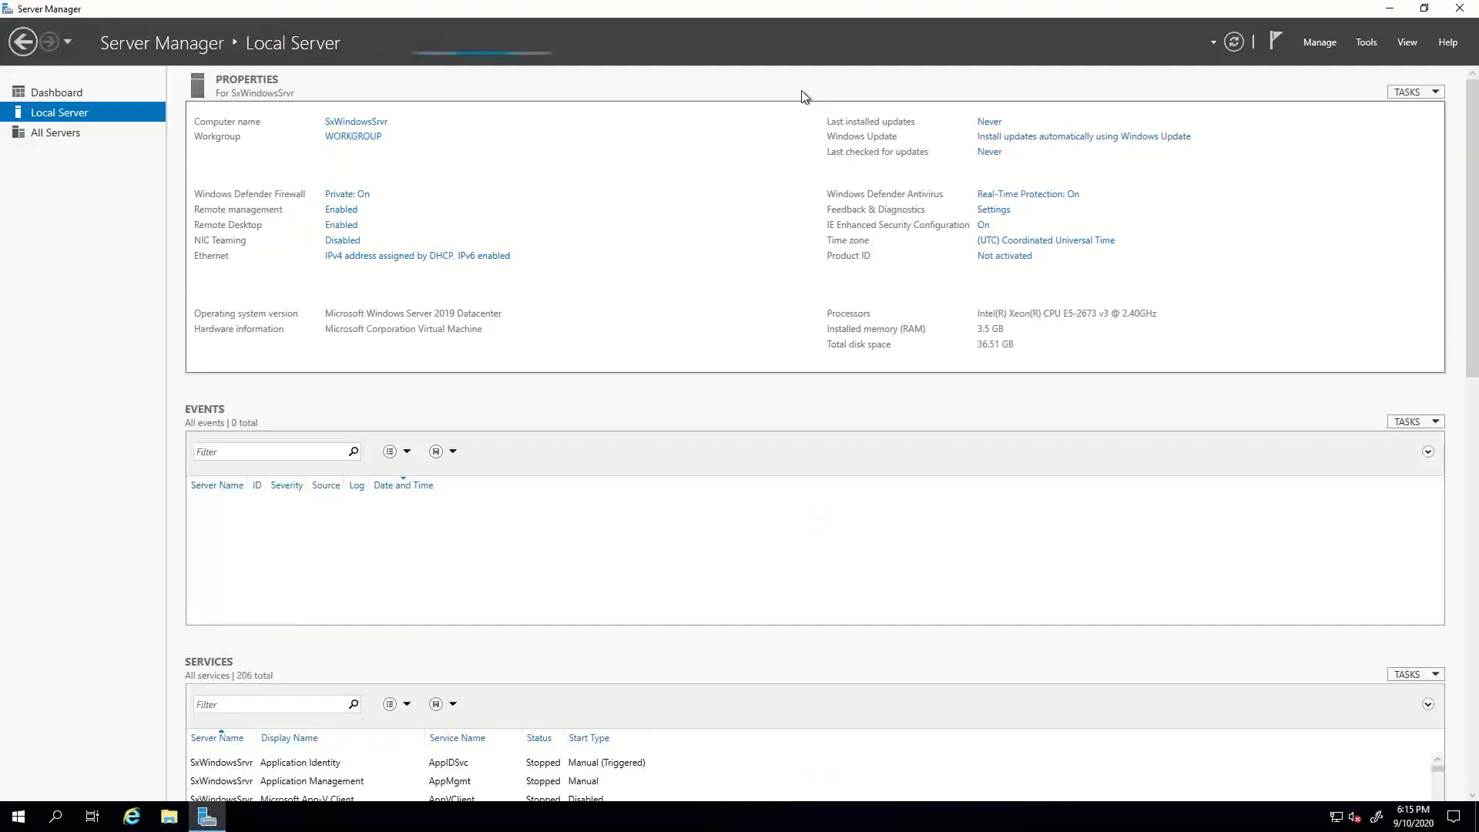
pyautogui.click(984, 226)
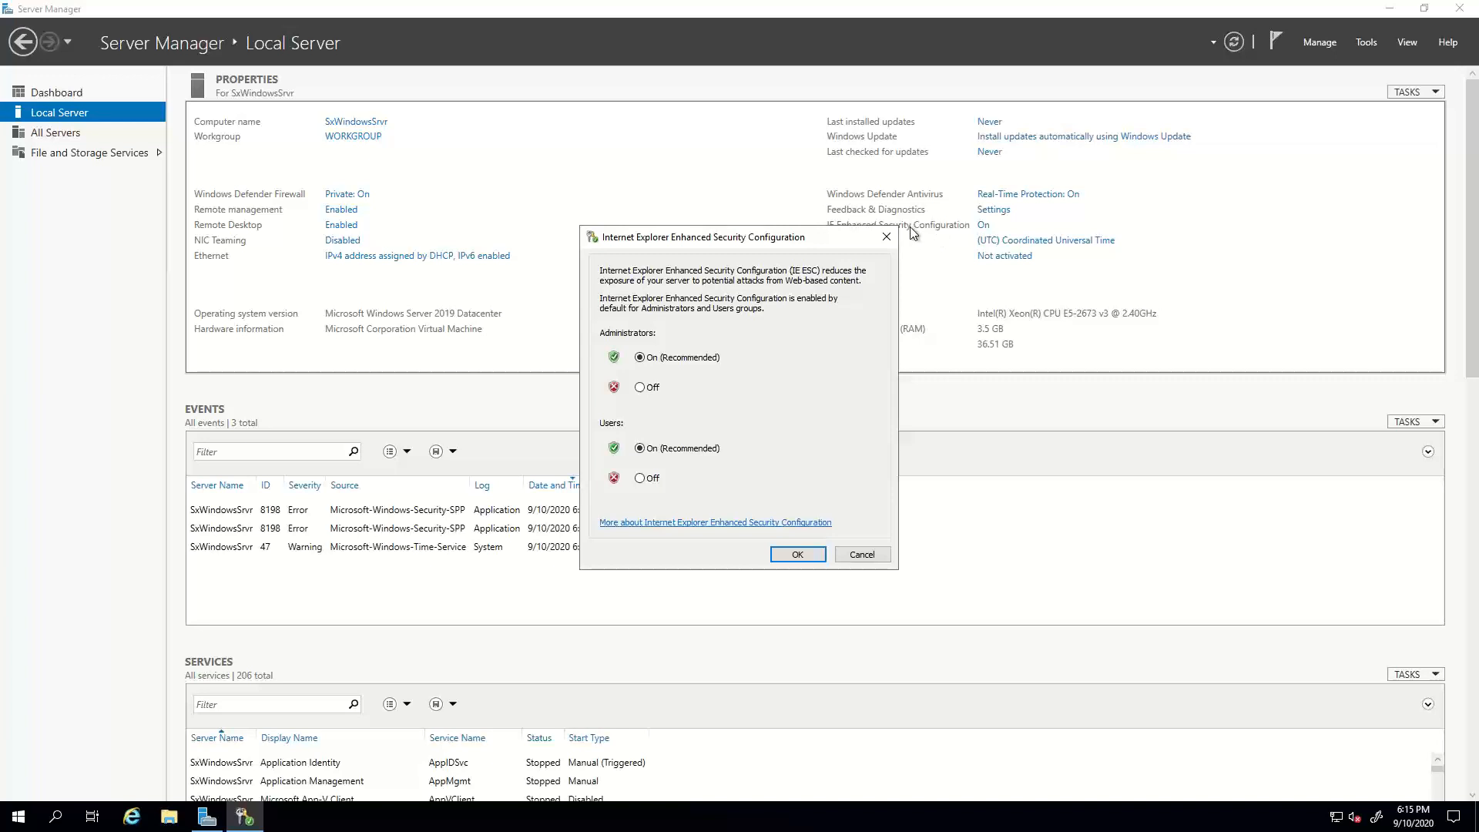
pyautogui.click(641, 388)
pyautogui.click(642, 478)
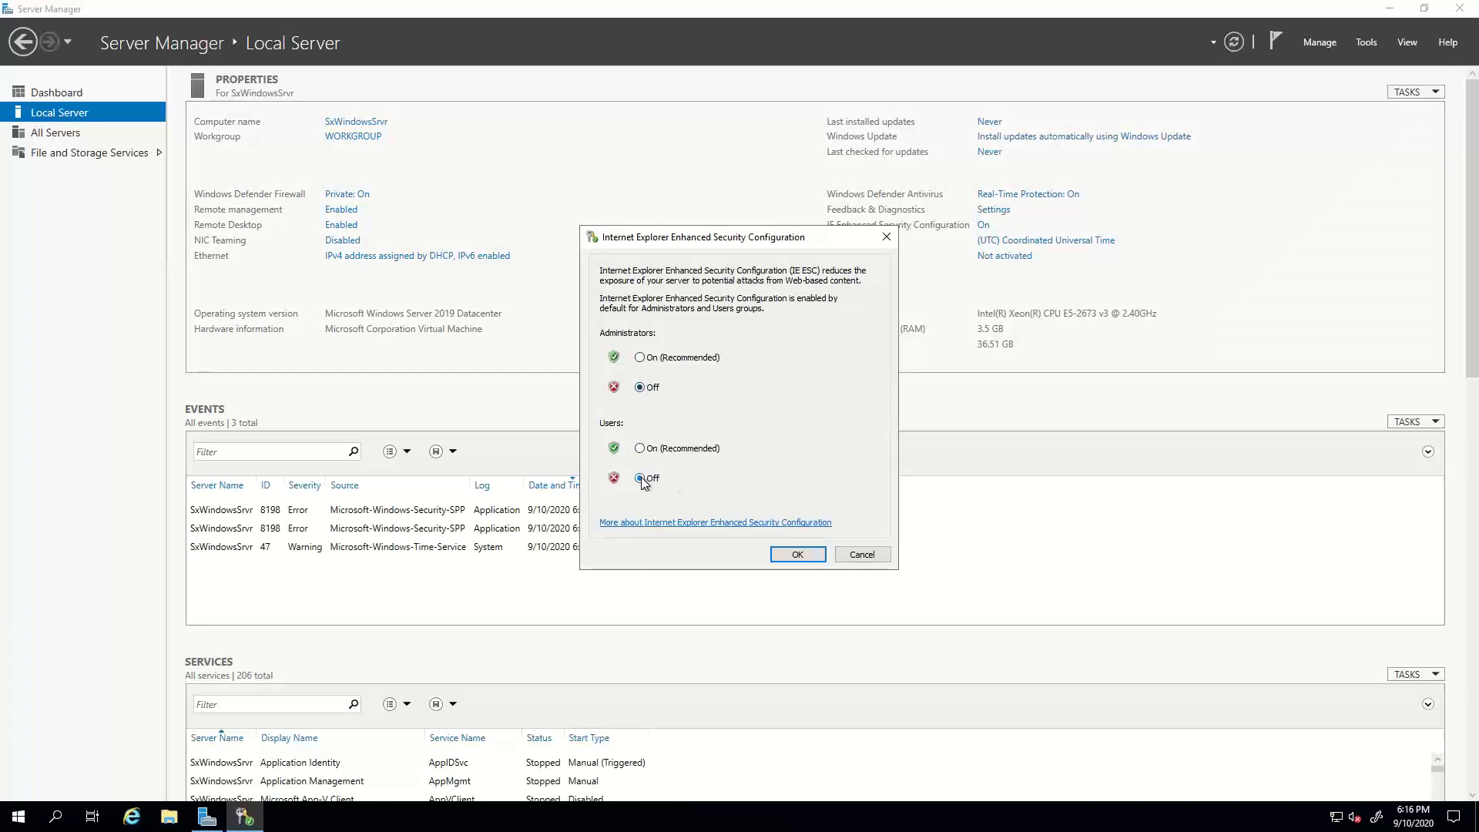
pyautogui.click(795, 556)
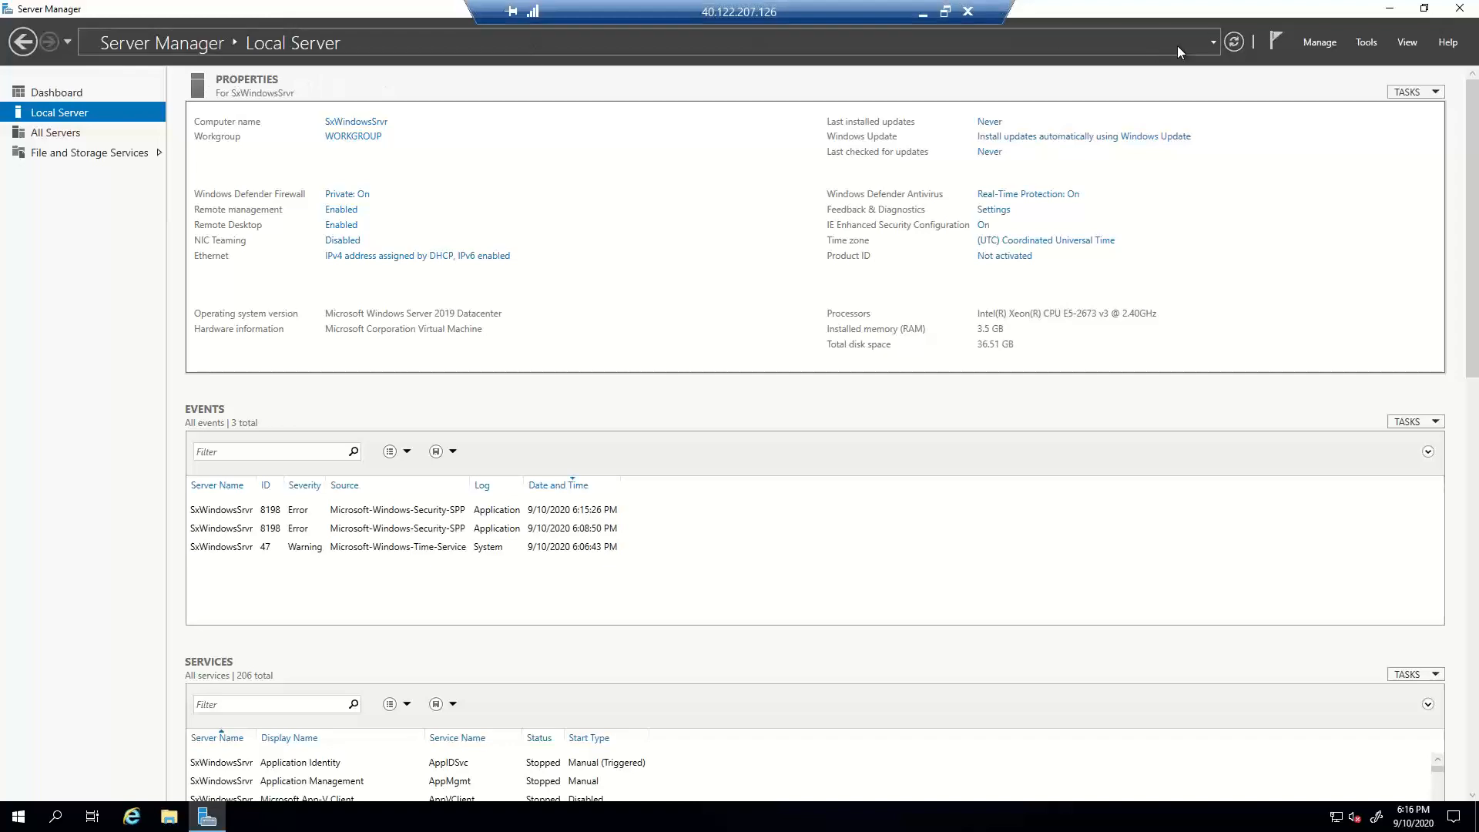
pyautogui.click(1460, 11)
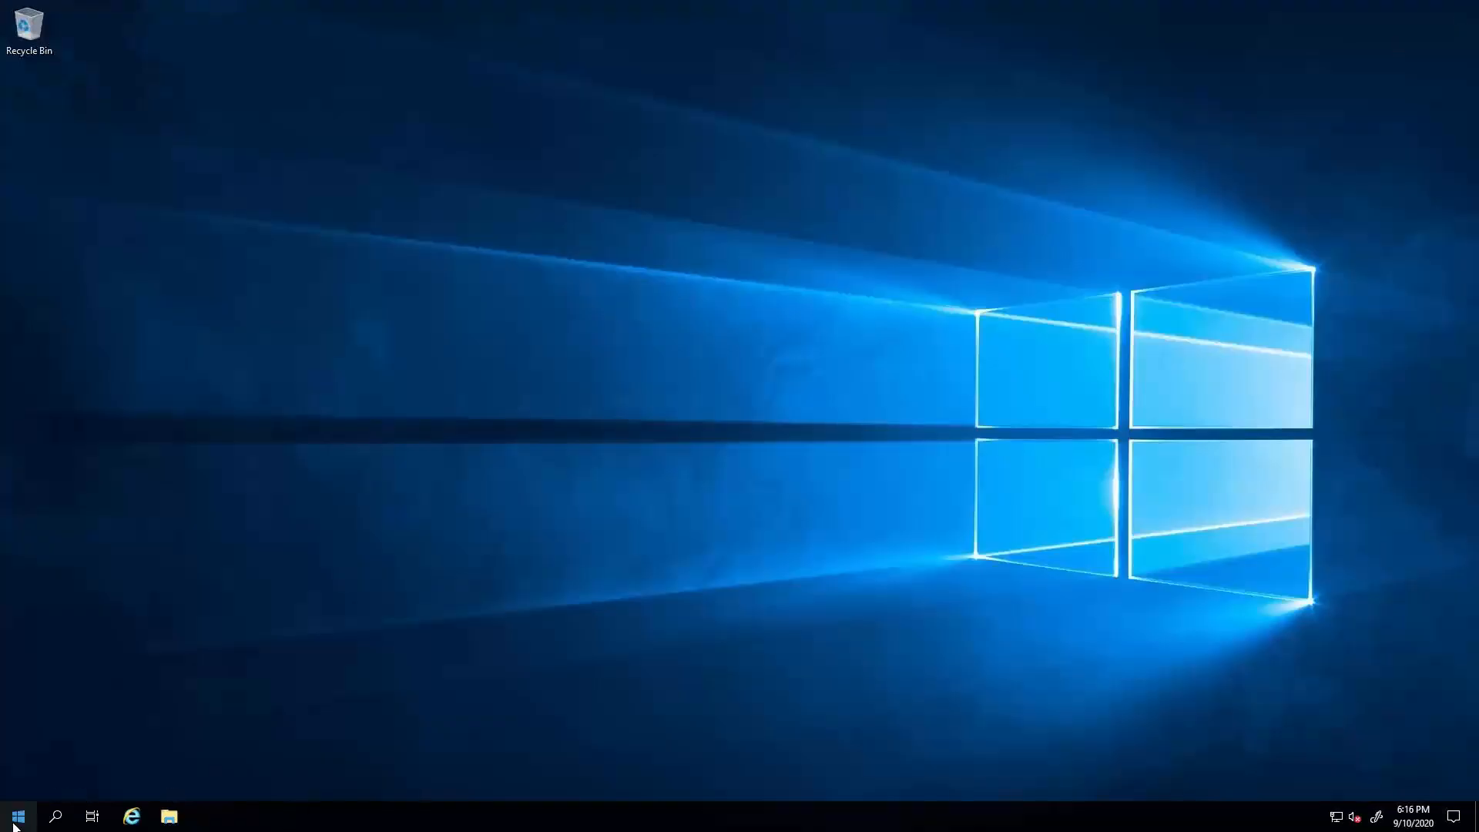
pyautogui.click(132, 818)
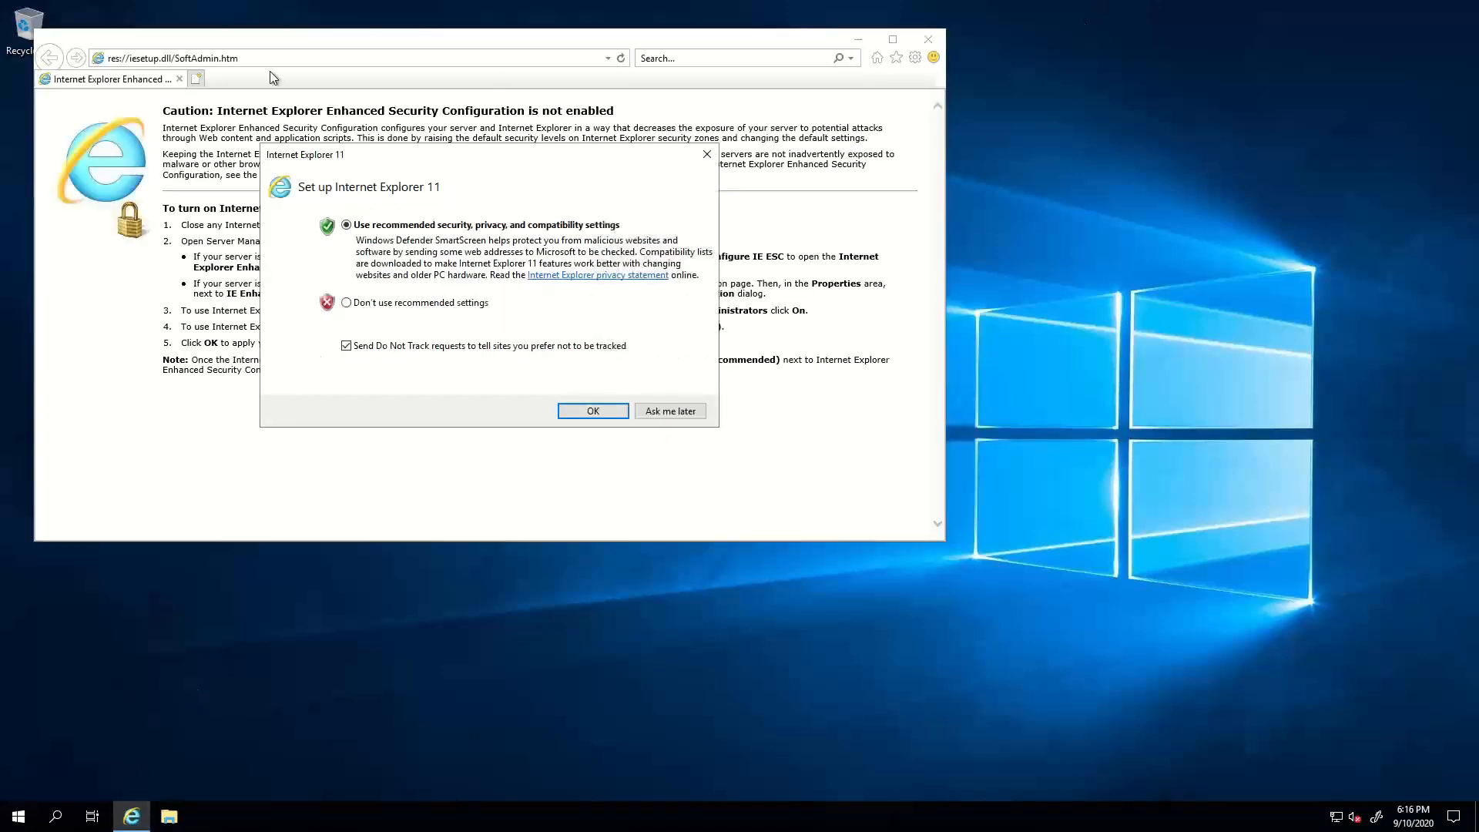
pyautogui.click(590, 410)
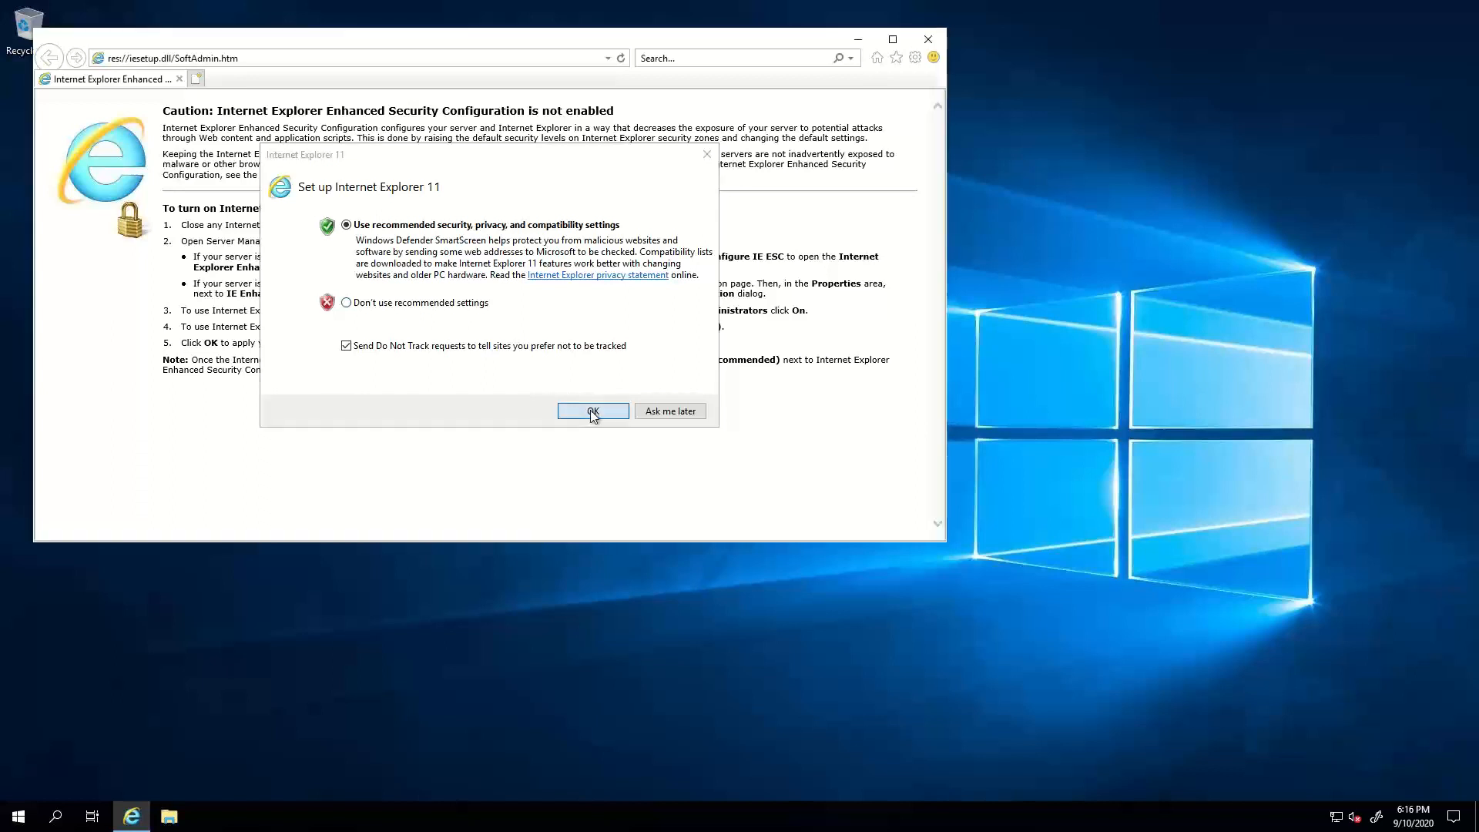
pyautogui.click(277, 57)
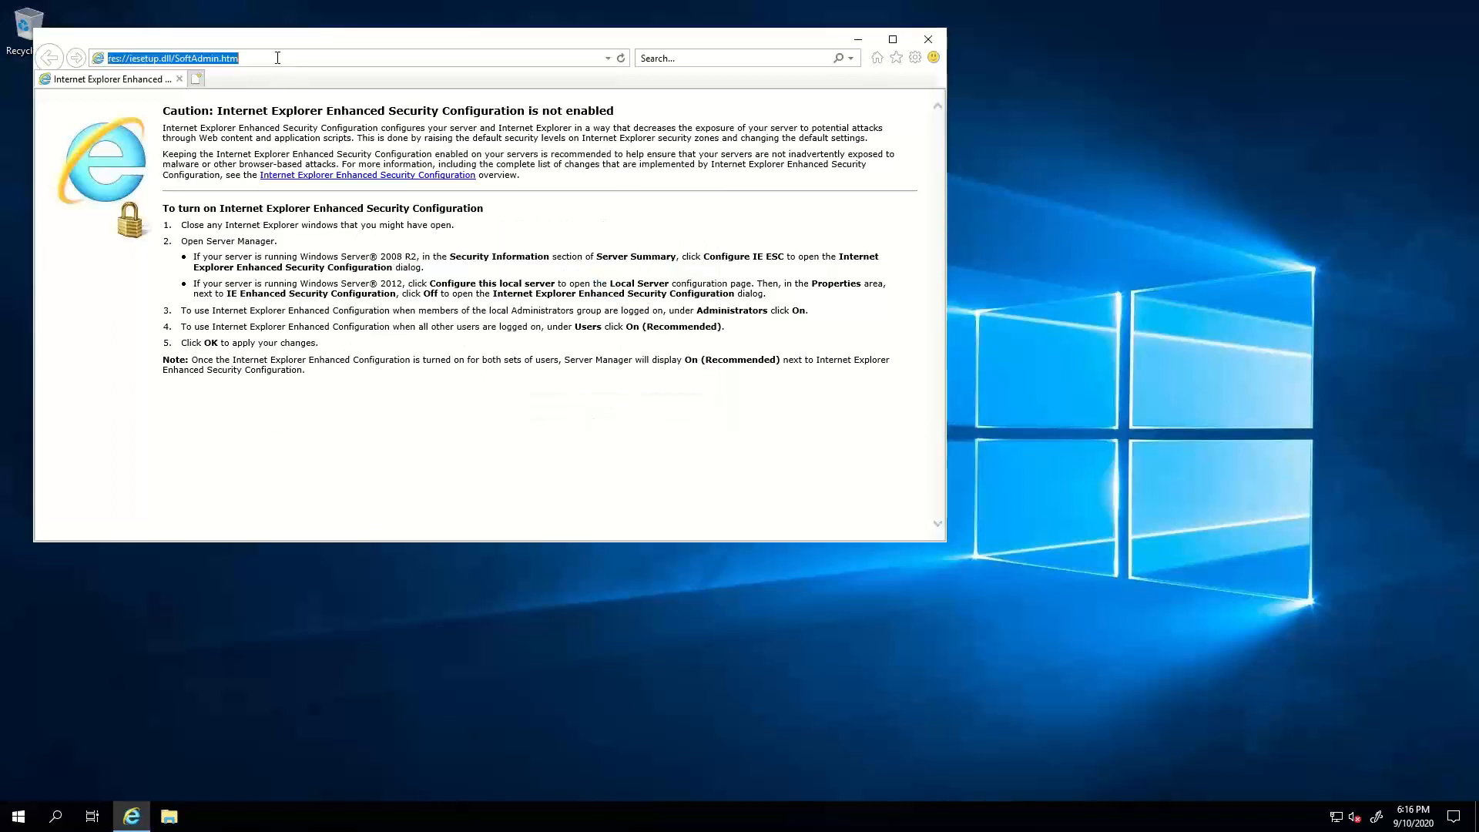
pyautogui.write('ww.go')
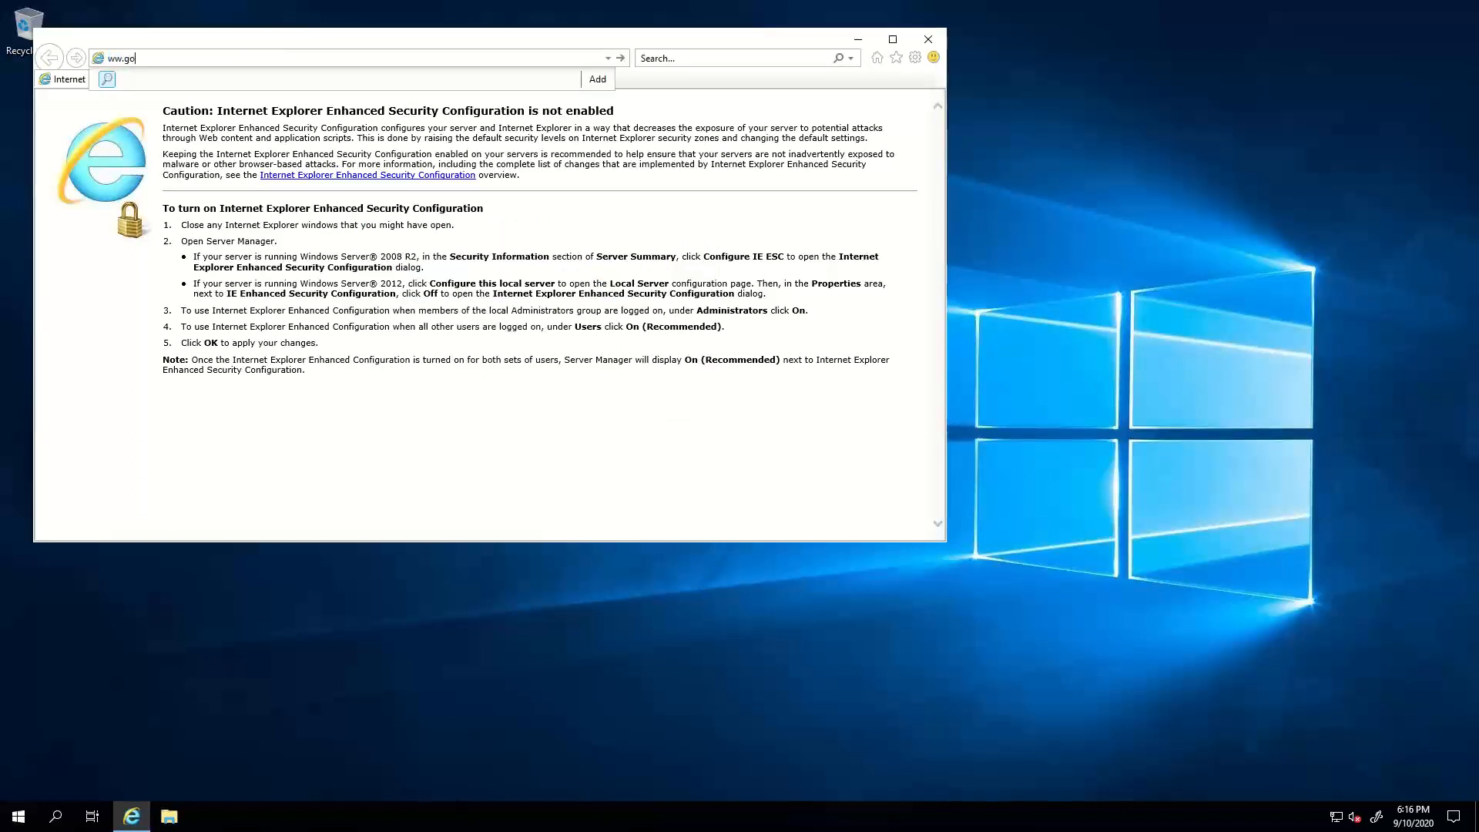
pyautogui.press('BackSpace')
pyautogui.press('BackSpace')
pyautogui.write('w.google.com')
pyautogui.press('Return')
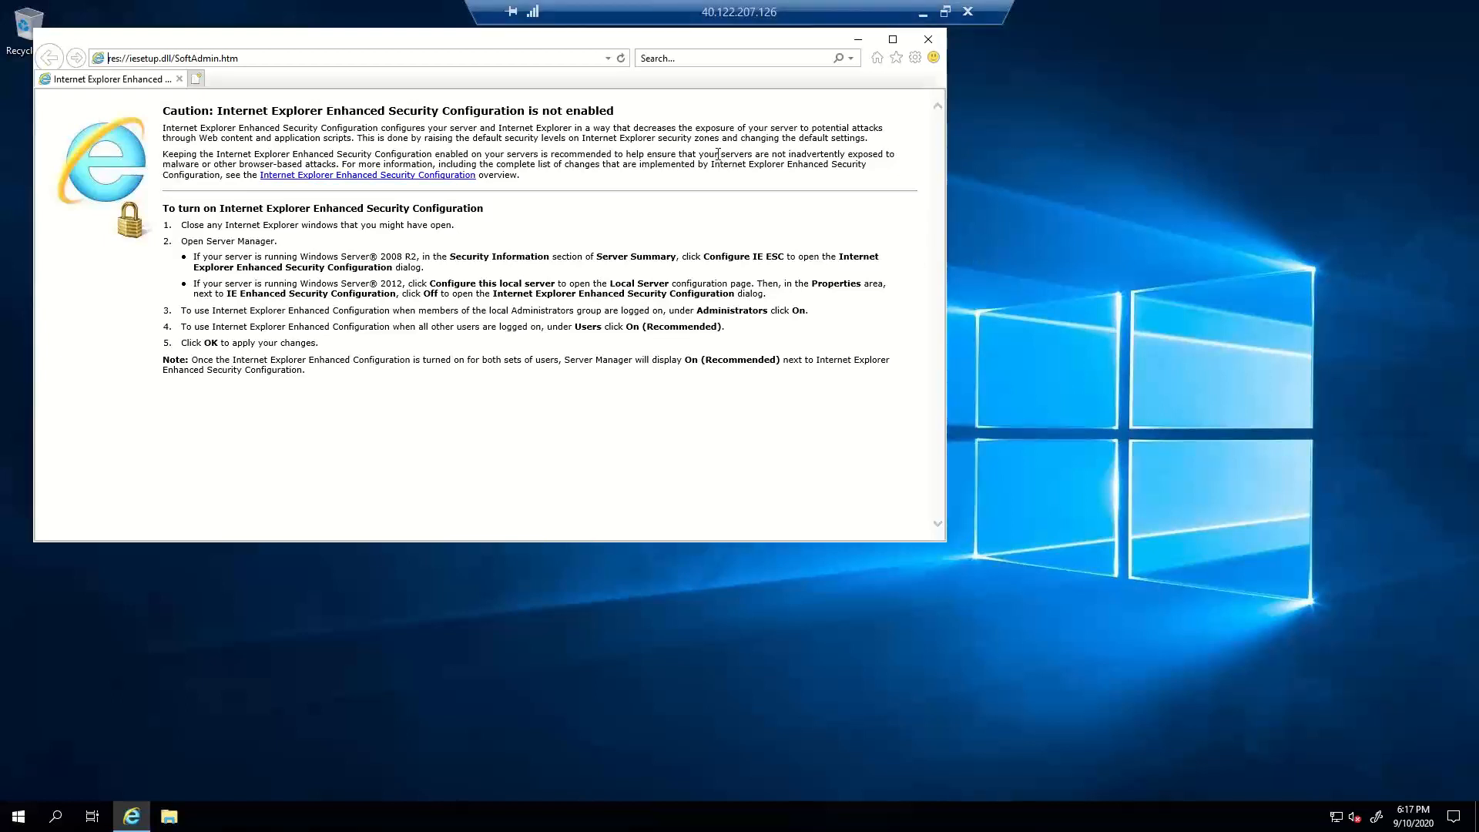
pyautogui.click(925, 15)
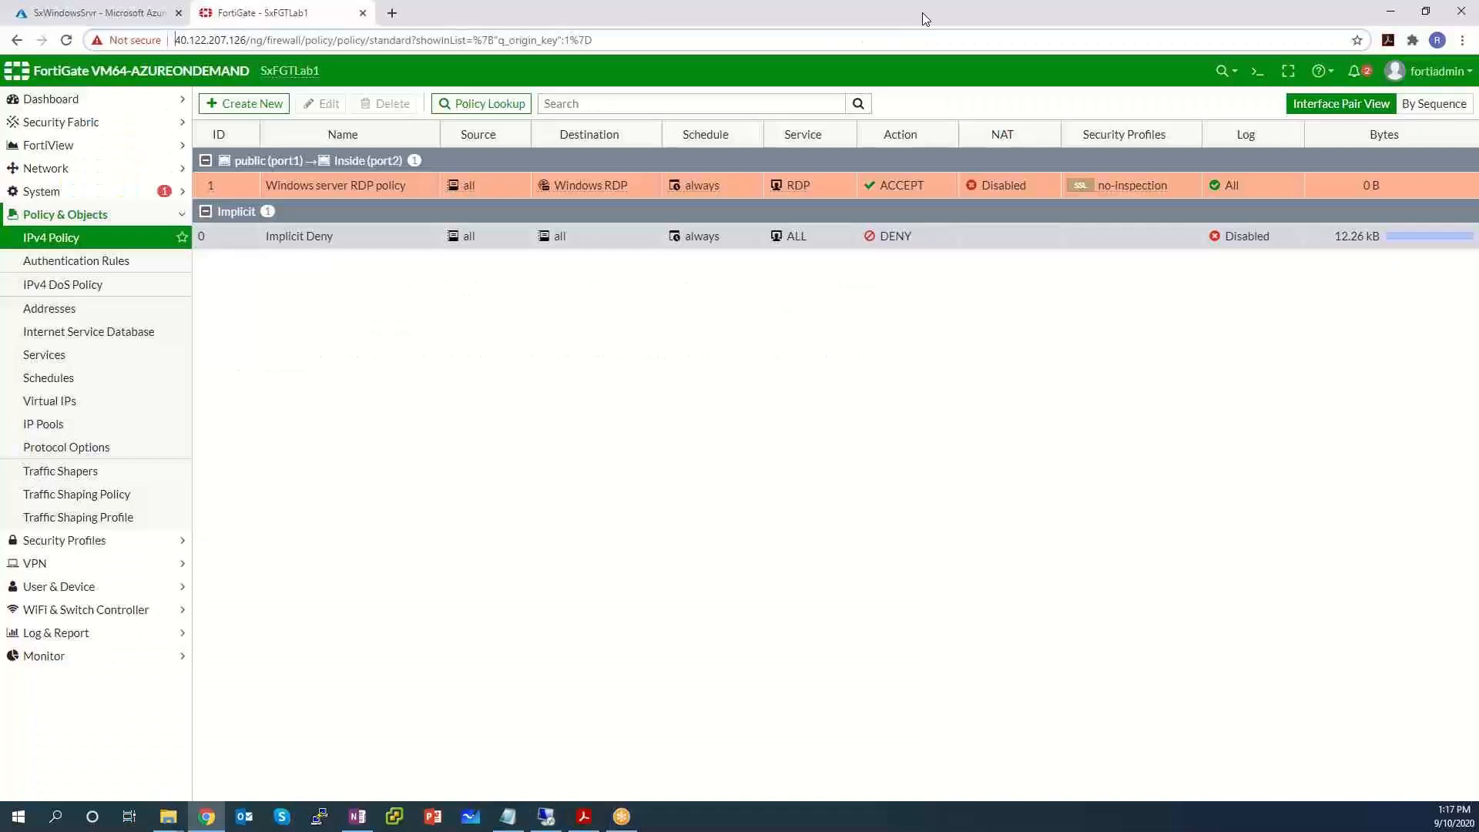
# Highlight the Forward Traffic row 66.212.42.225 to 10.0.0.4 under Windows server RDP, then bring up the PDF guide.
pyautogui.click(135, 636)
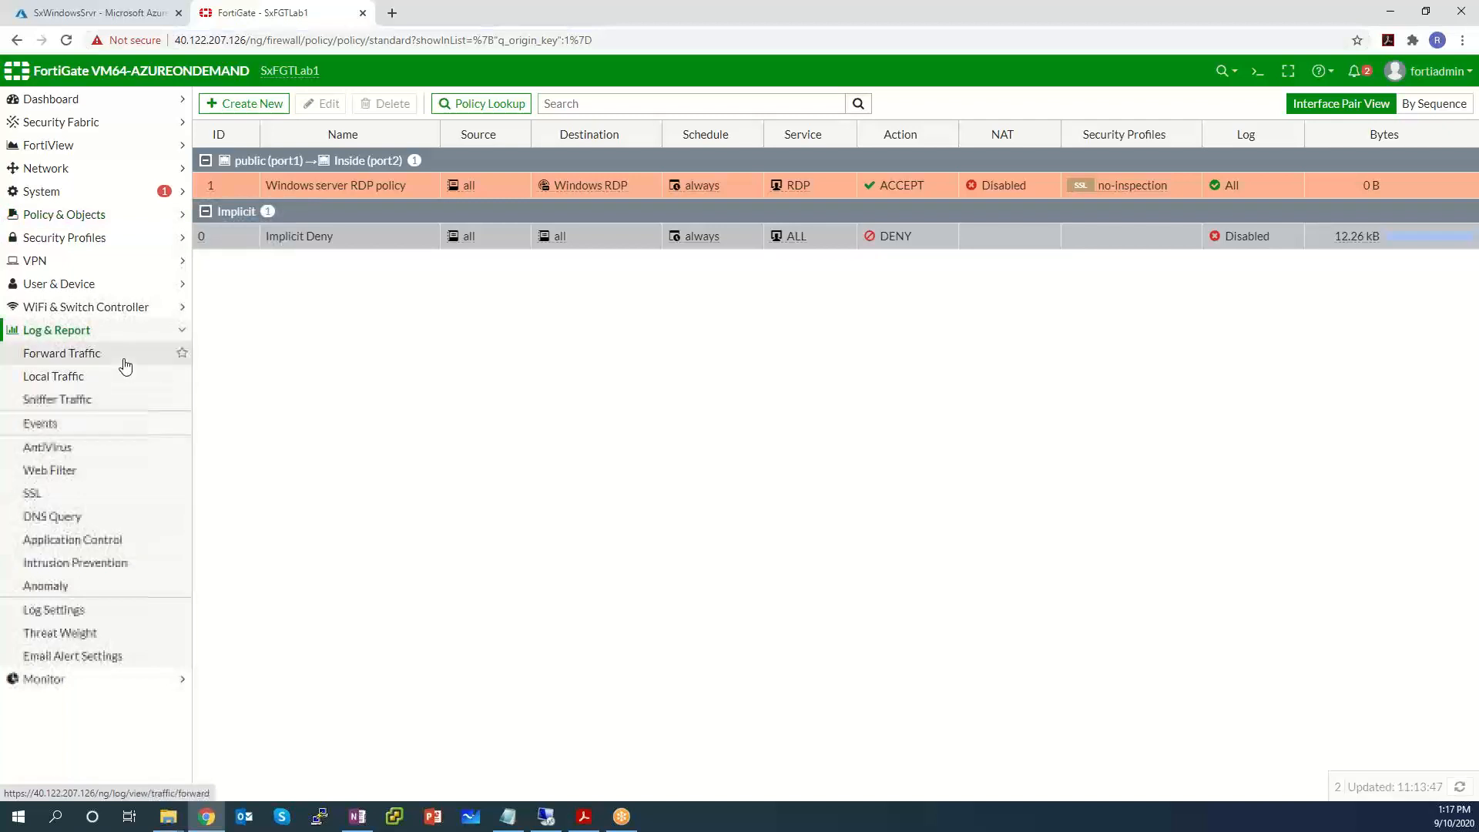
pyautogui.click(126, 364)
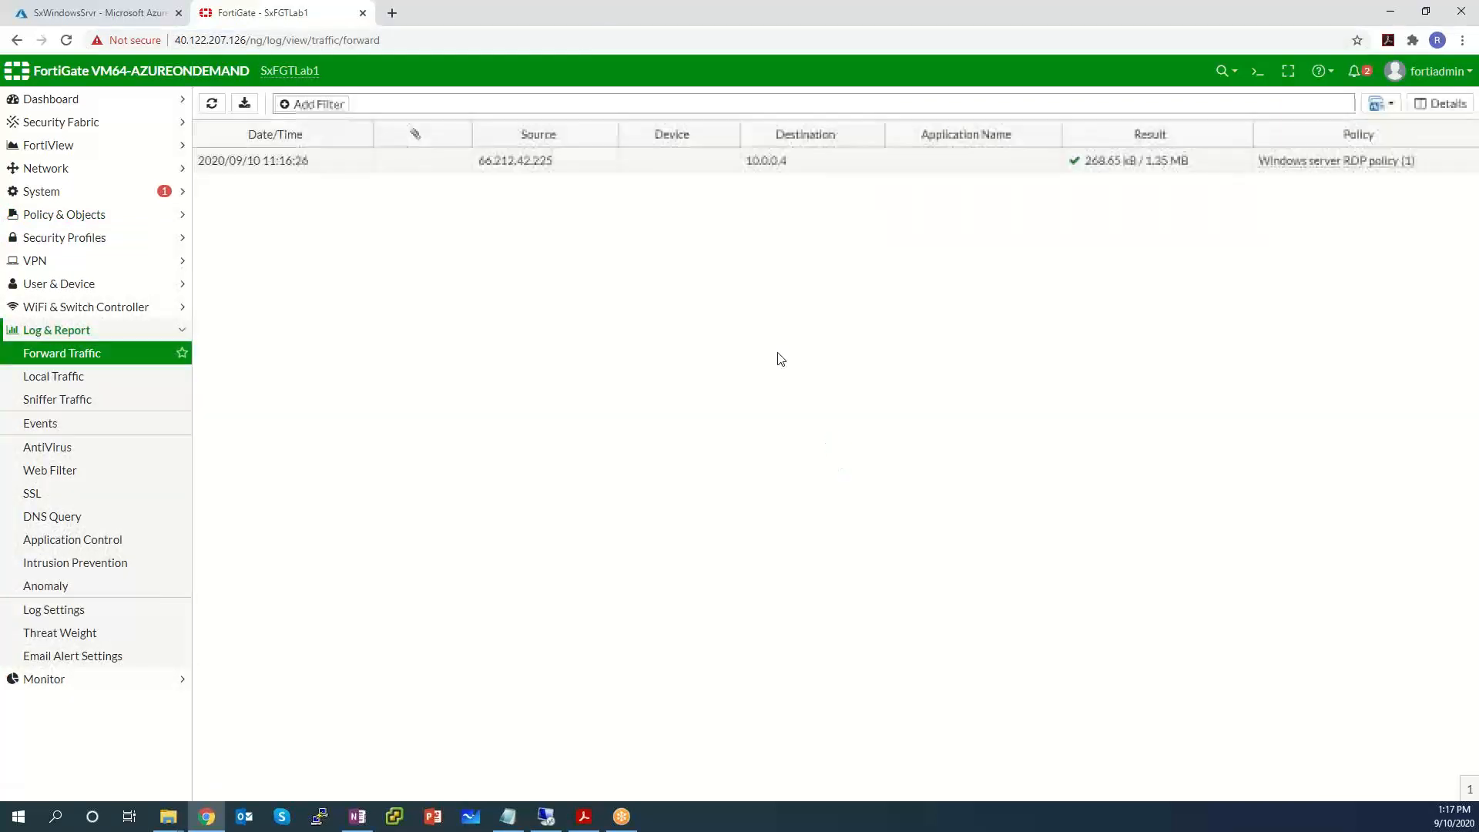
pyautogui.moveTo(1292, 165)
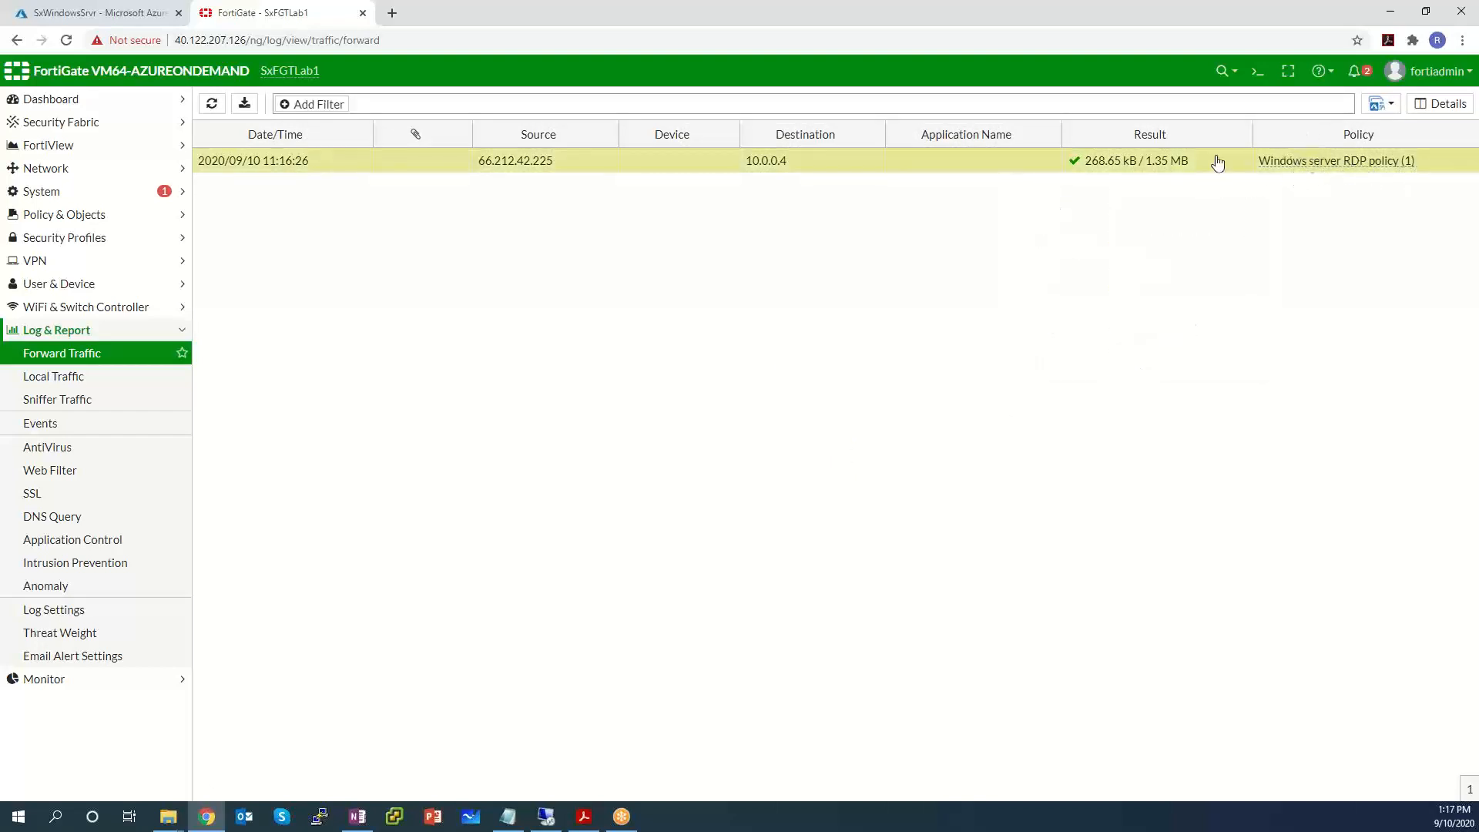
pyautogui.tripleClick(455, 166)
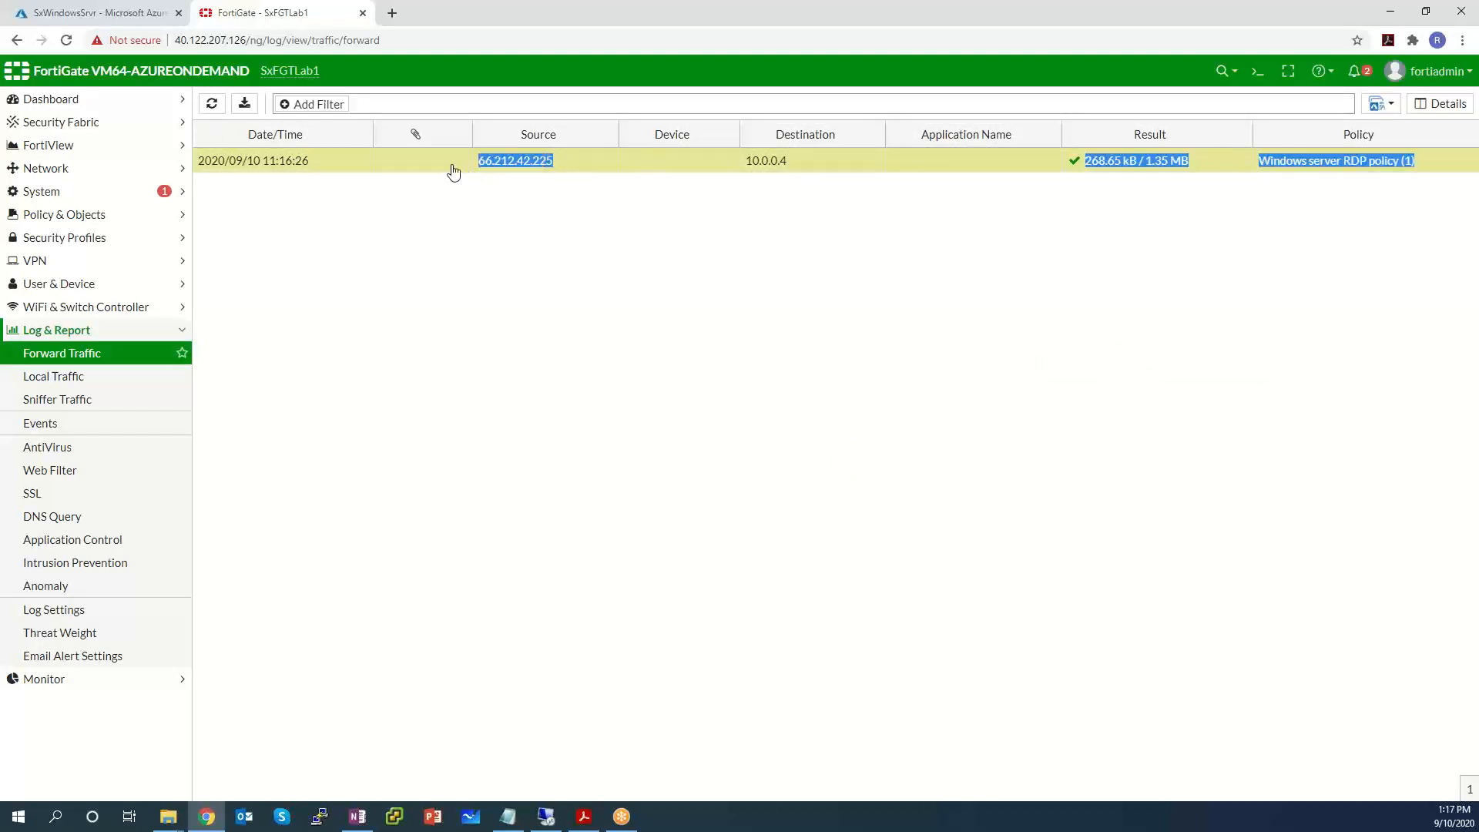
pyautogui.click(607, 294)
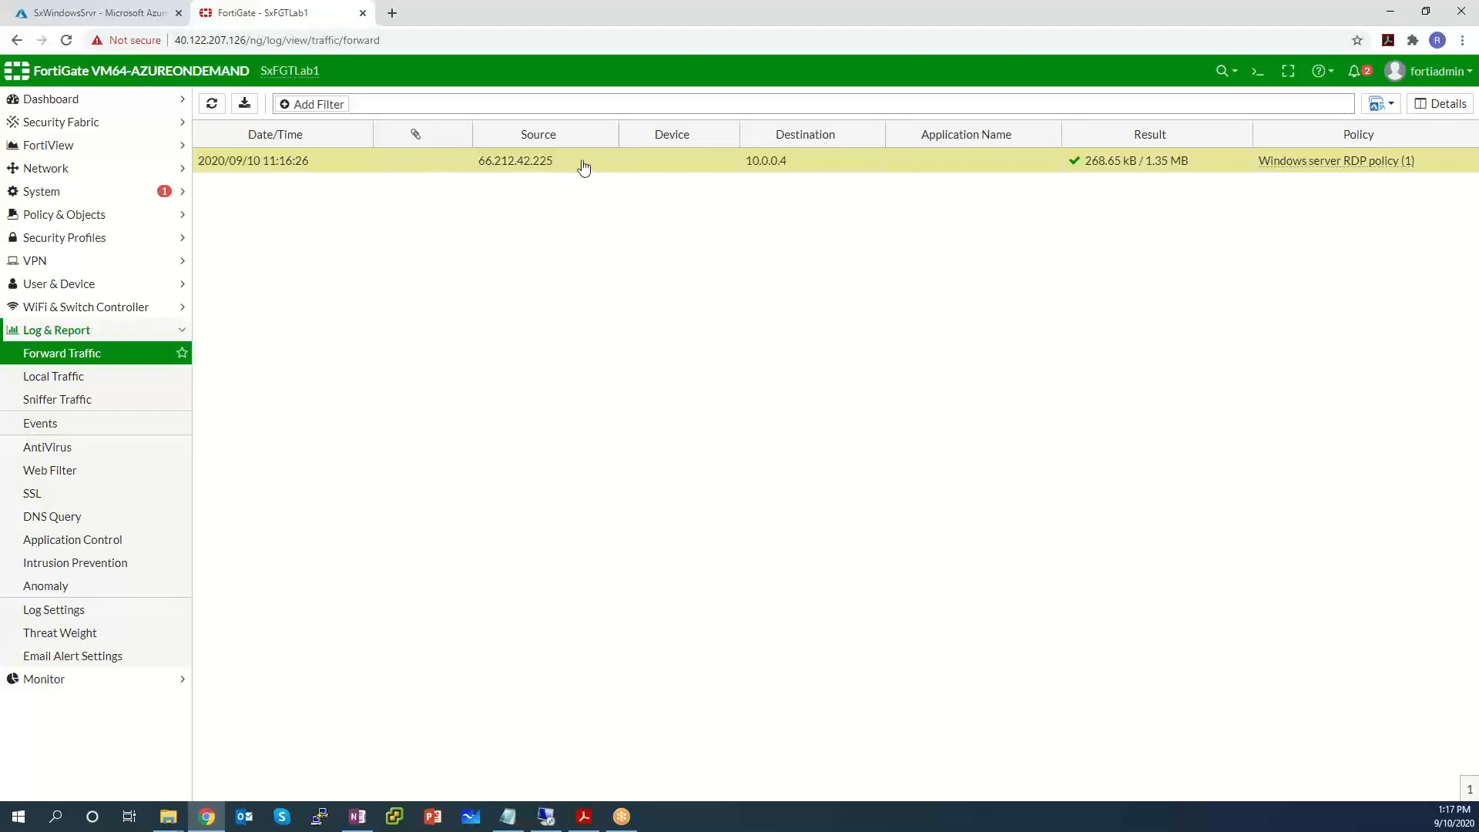
pyautogui.tripleClick(473, 169)
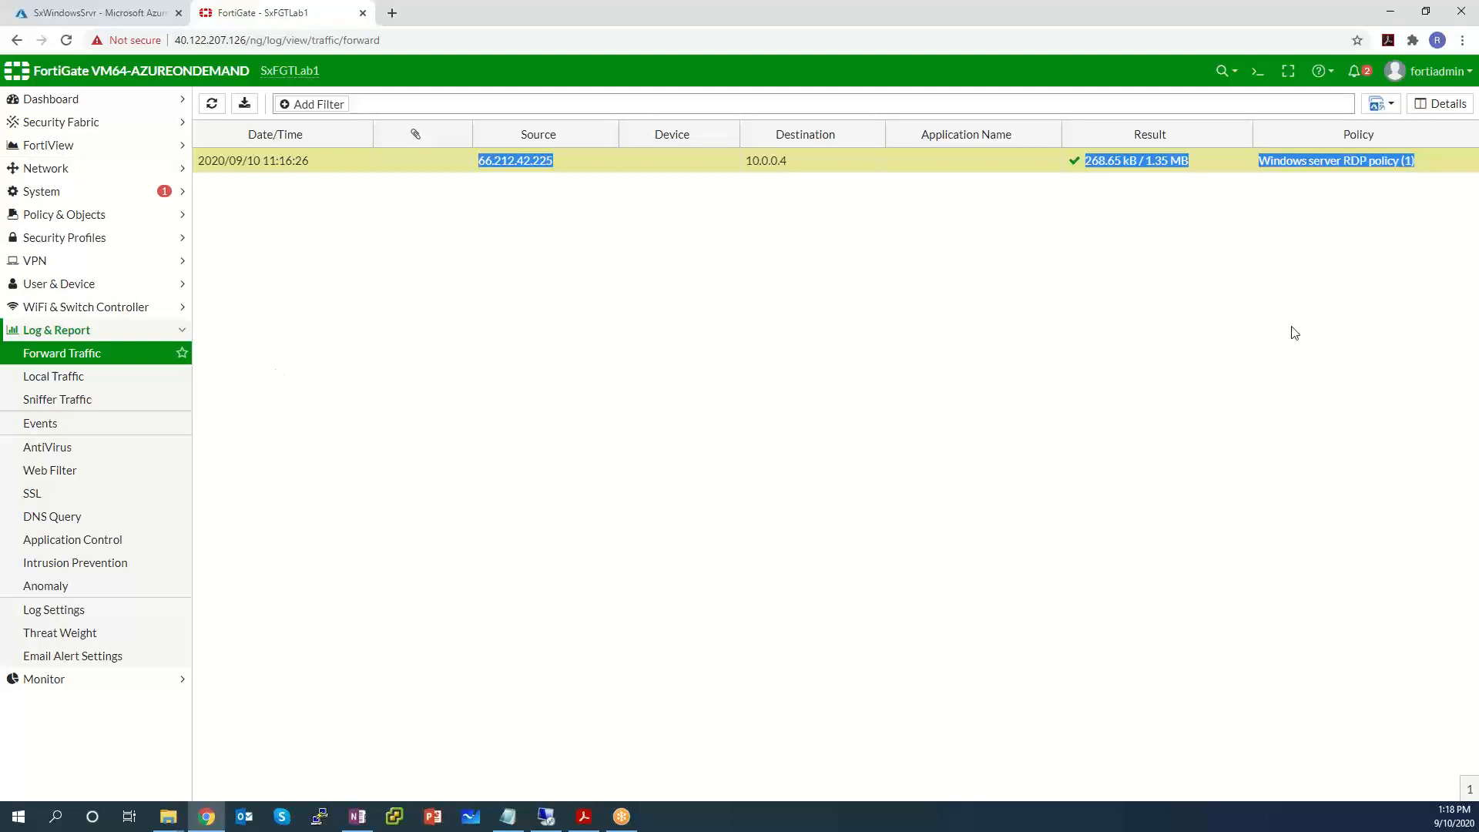
pyautogui.hotkey('alt', 'Tab')
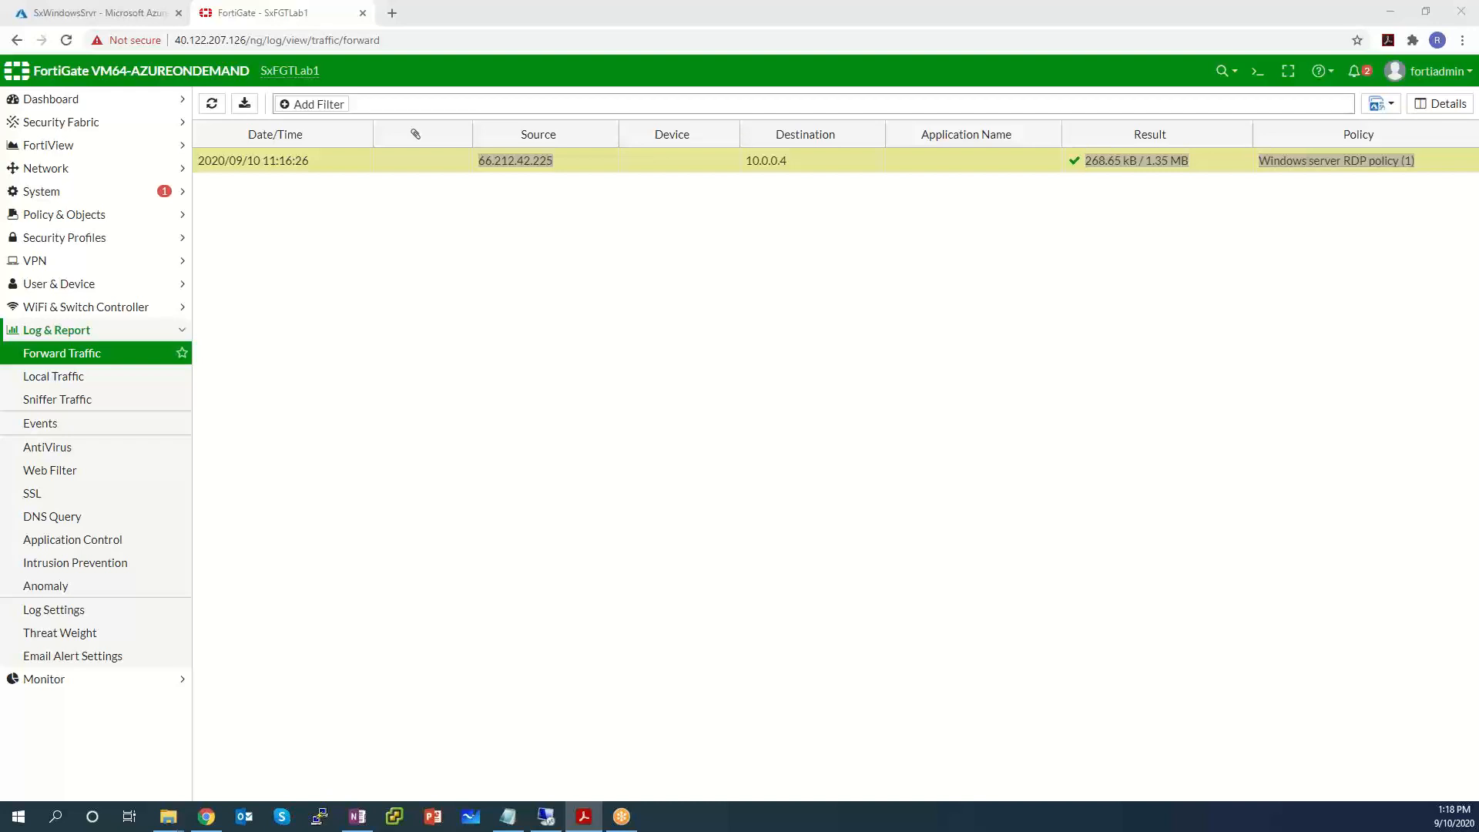
pyautogui.moveTo(1478, 320); pyautogui.dragTo(676, 144)
# Maximize the Azure lab guide and scroll to page 37, LAB 2 Fabric Connector.
pyautogui.doubleClick(675, 143)
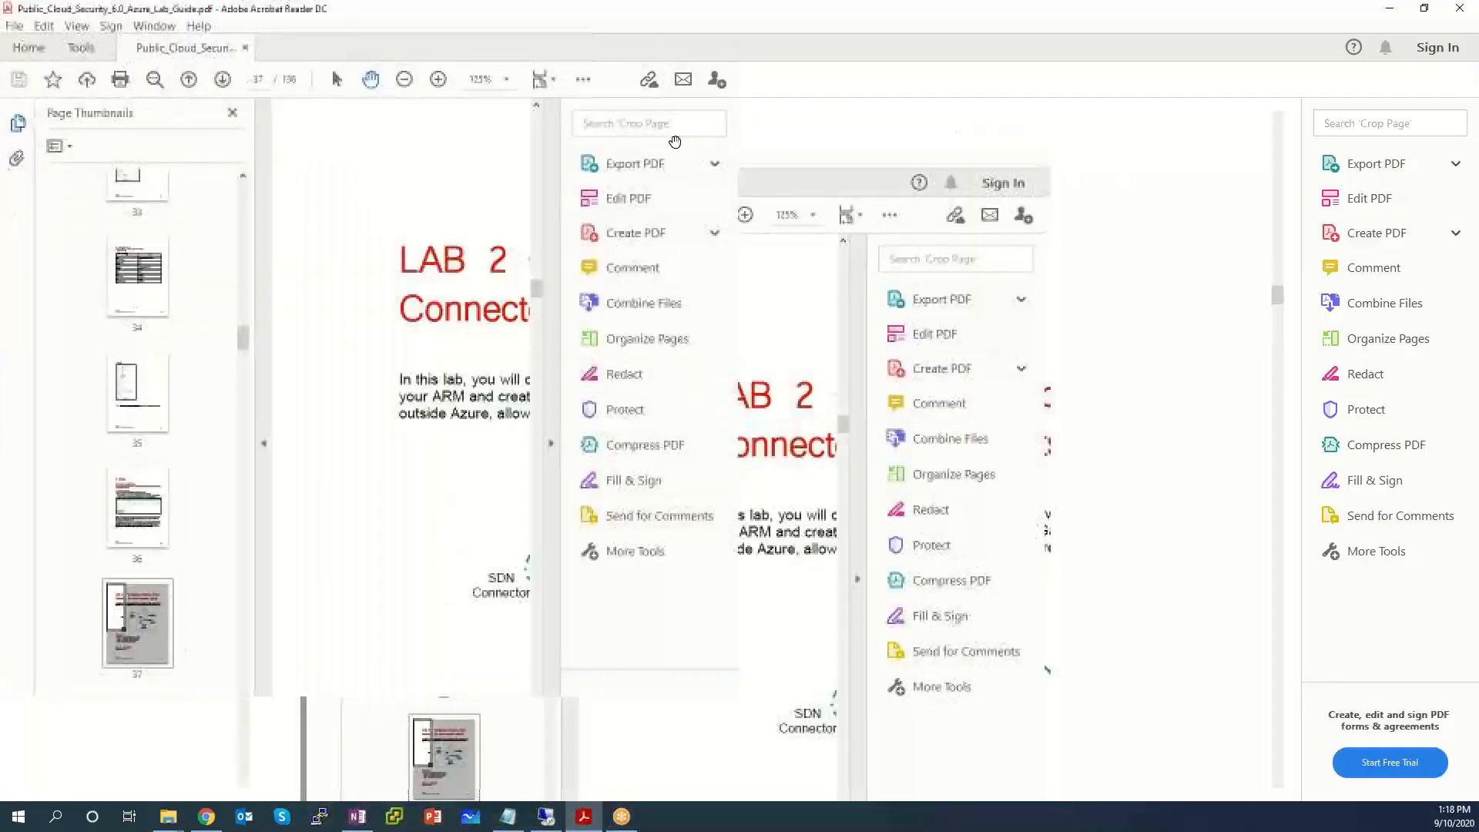
pyautogui.scroll(-2, 852, 198)
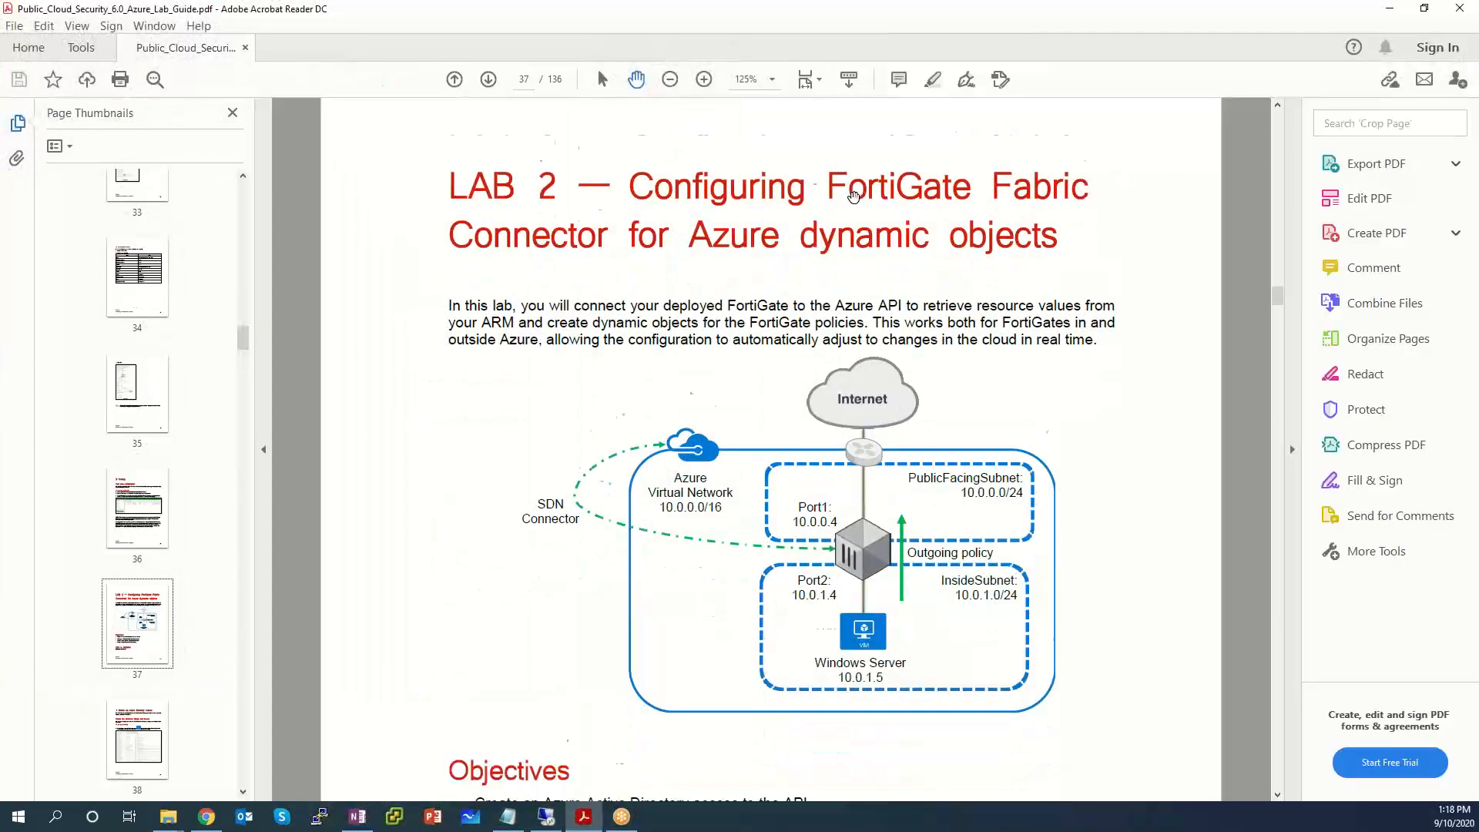
pyautogui.scroll(-1, 854, 196)
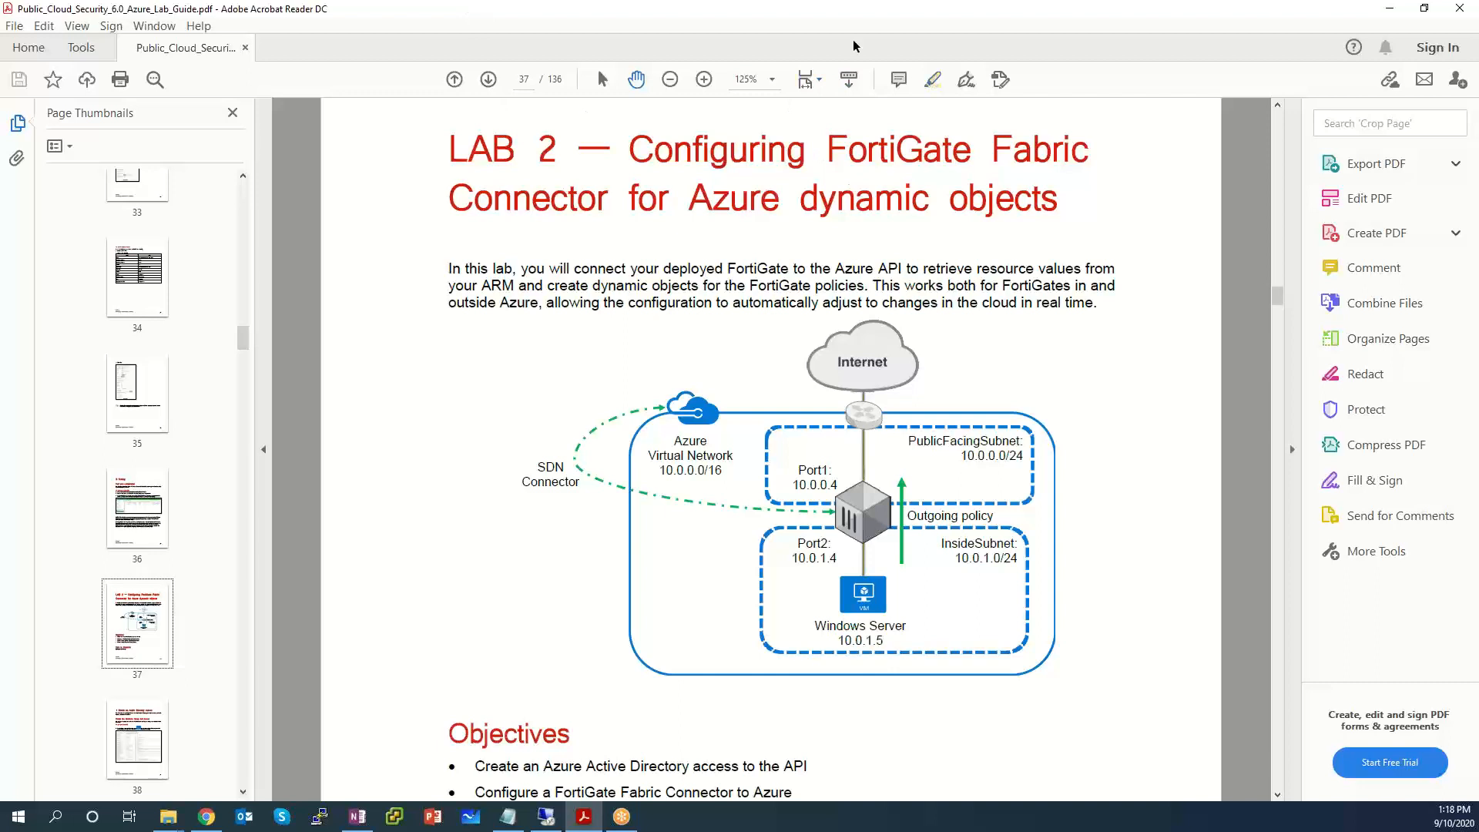
pyautogui.click(822, 7)
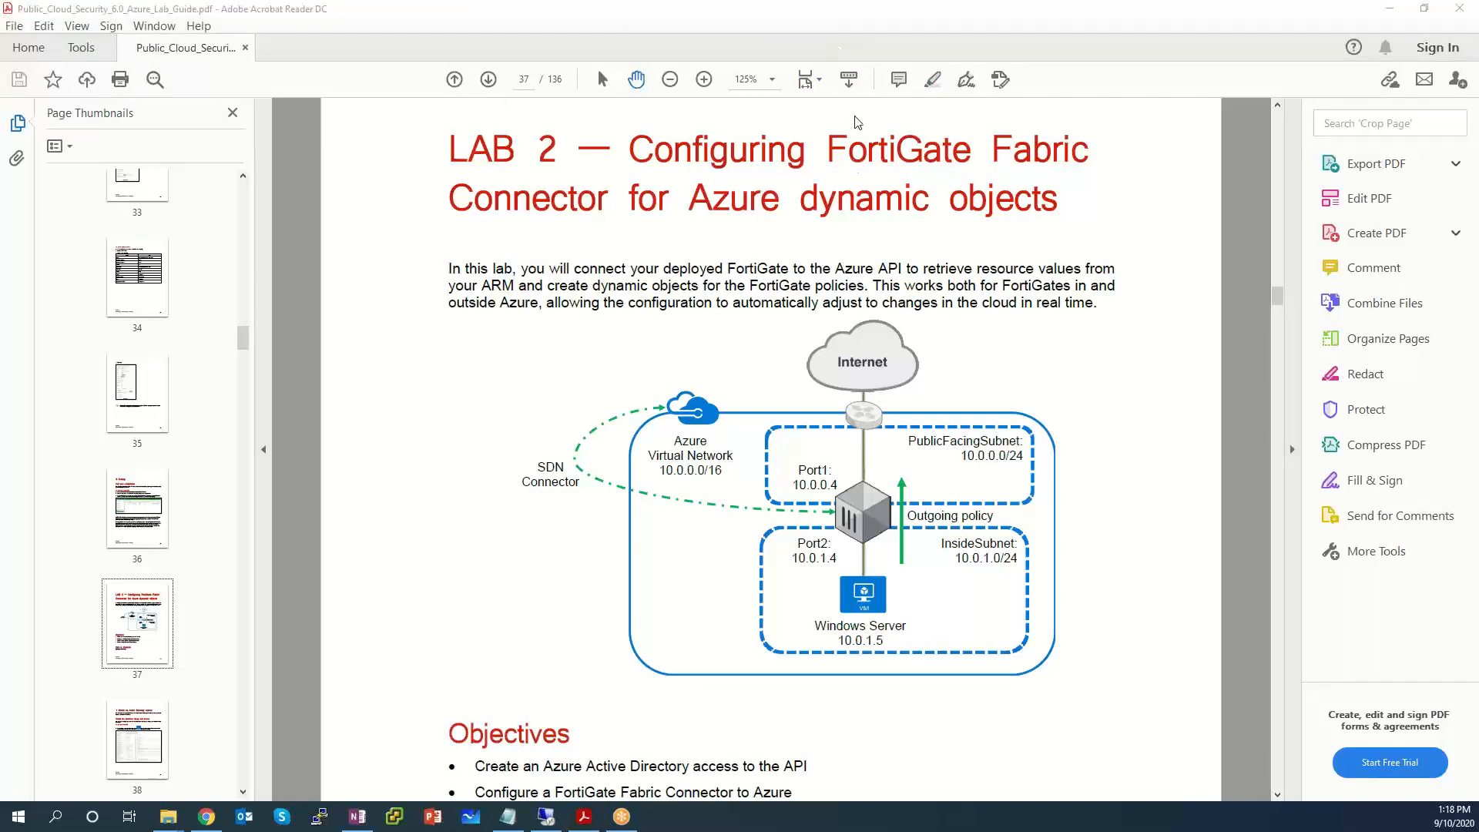
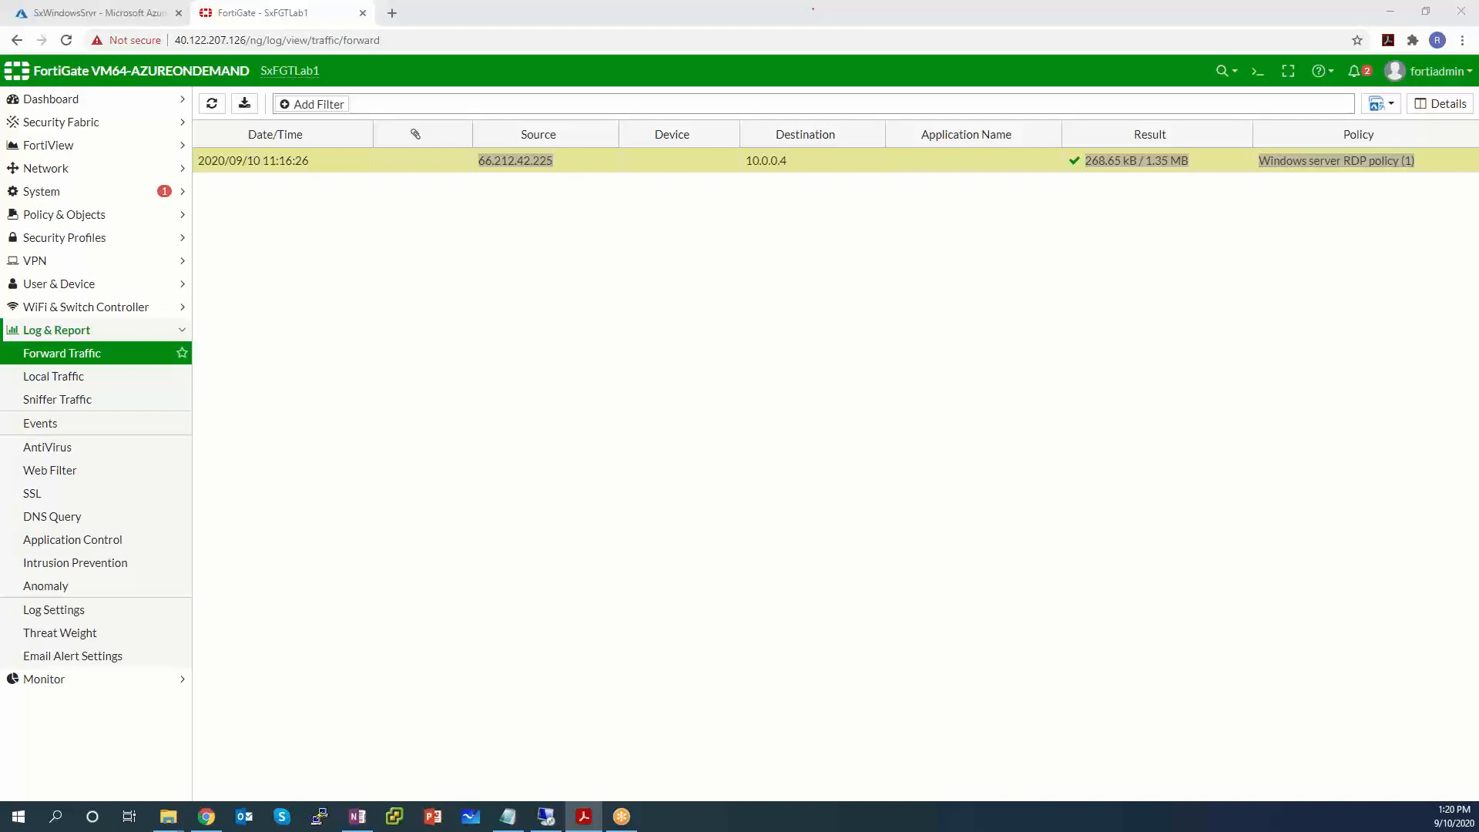
# Go to Security Fabric > Fabric Connectors, which shows no connectors yet.
pyautogui.click(60, 125)
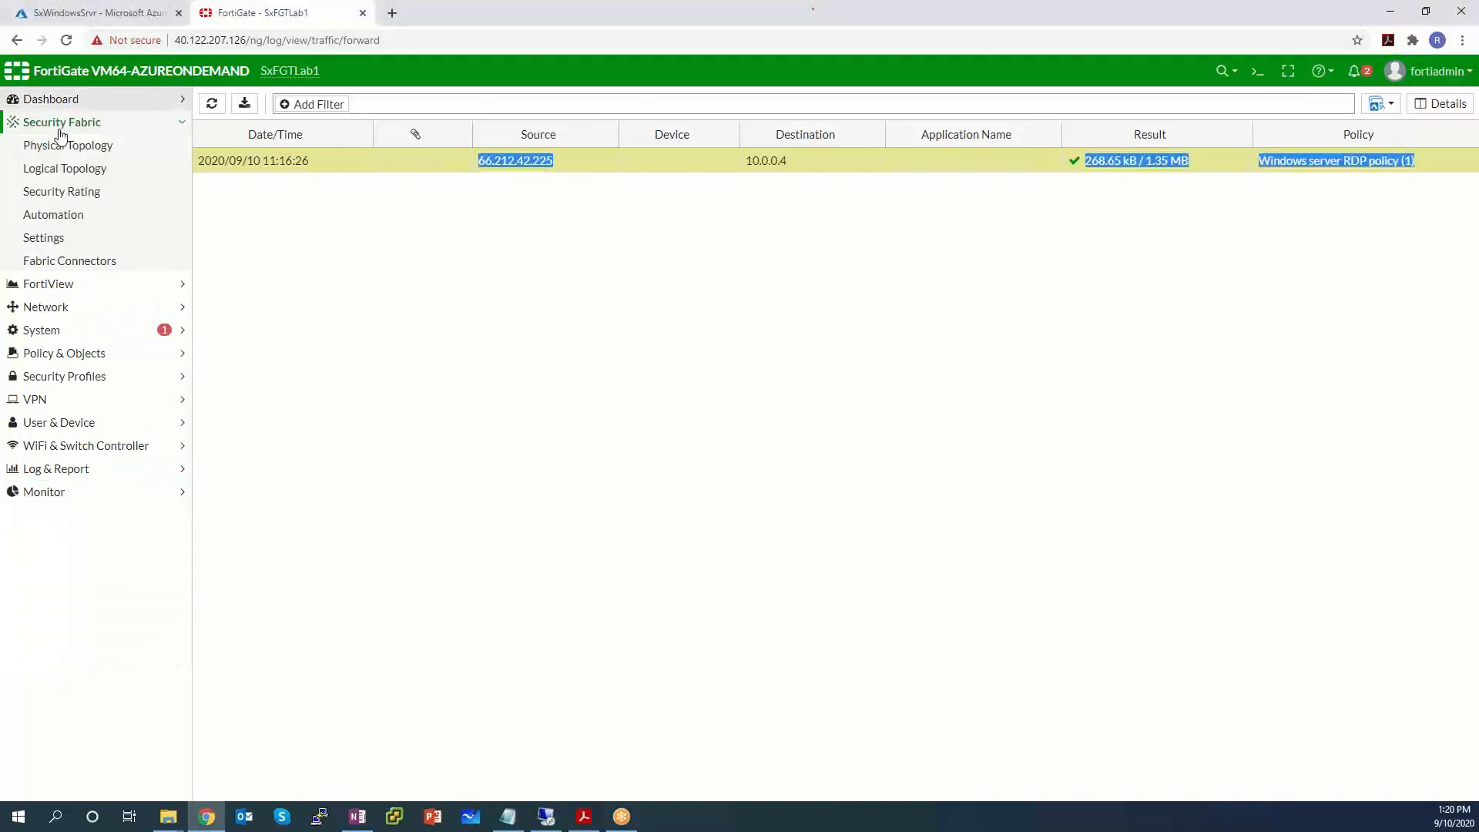
pyautogui.click(77, 264)
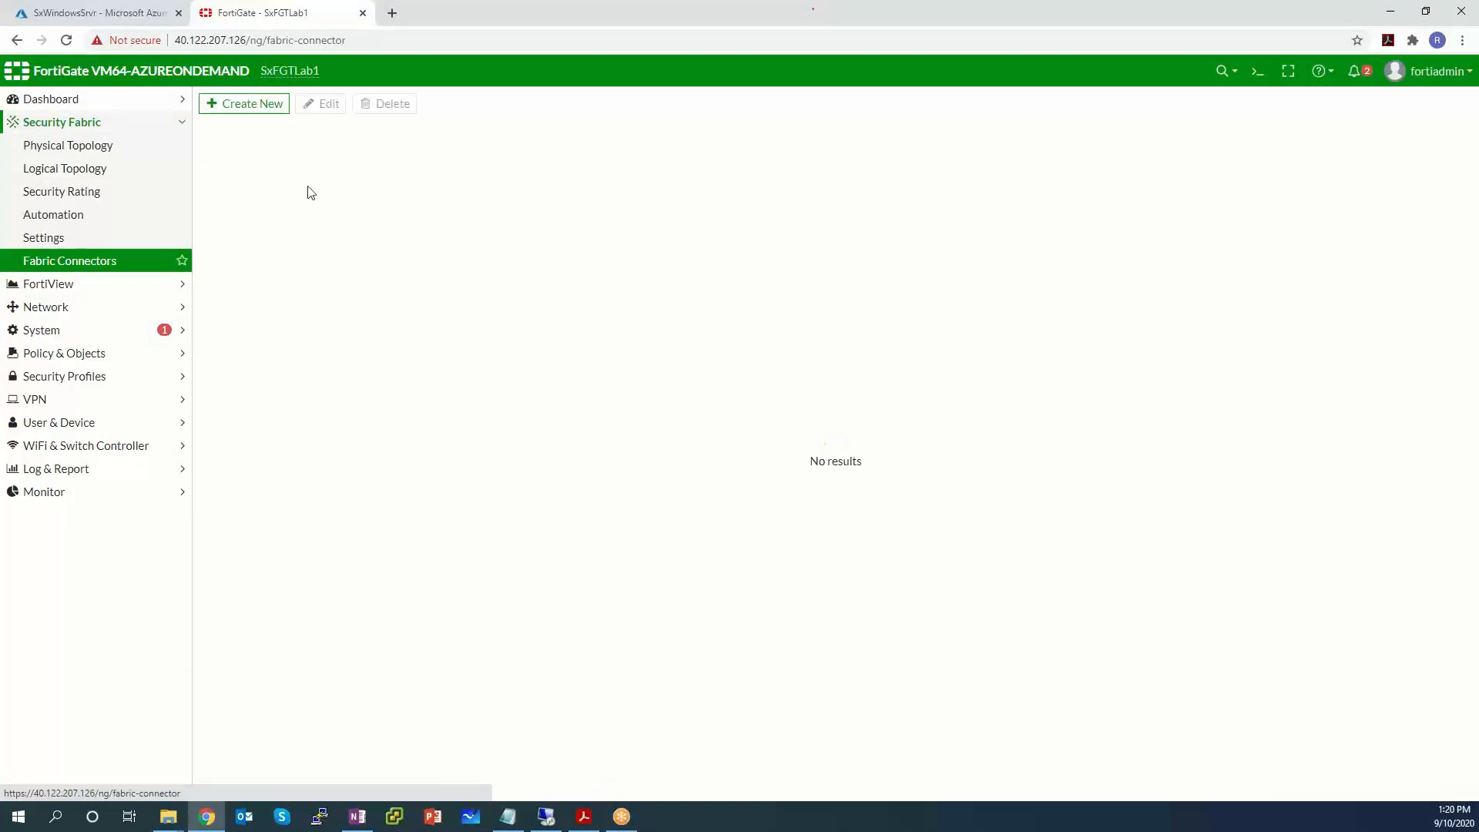
# Start a new Microsoft Azure fabric connector and review its empty tenant, client and secret fields.
pyautogui.click(237, 109)
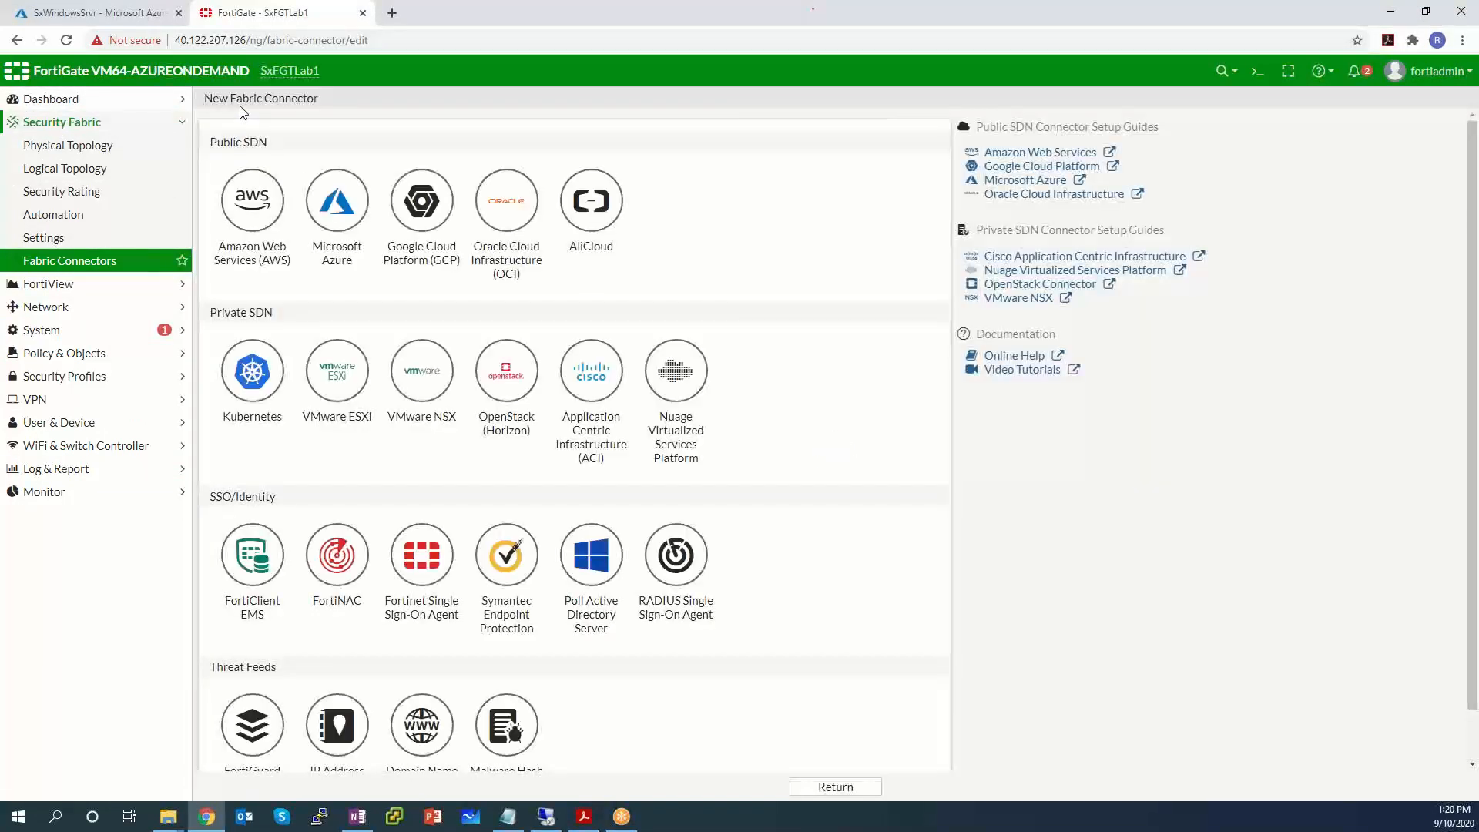
pyautogui.click(330, 215)
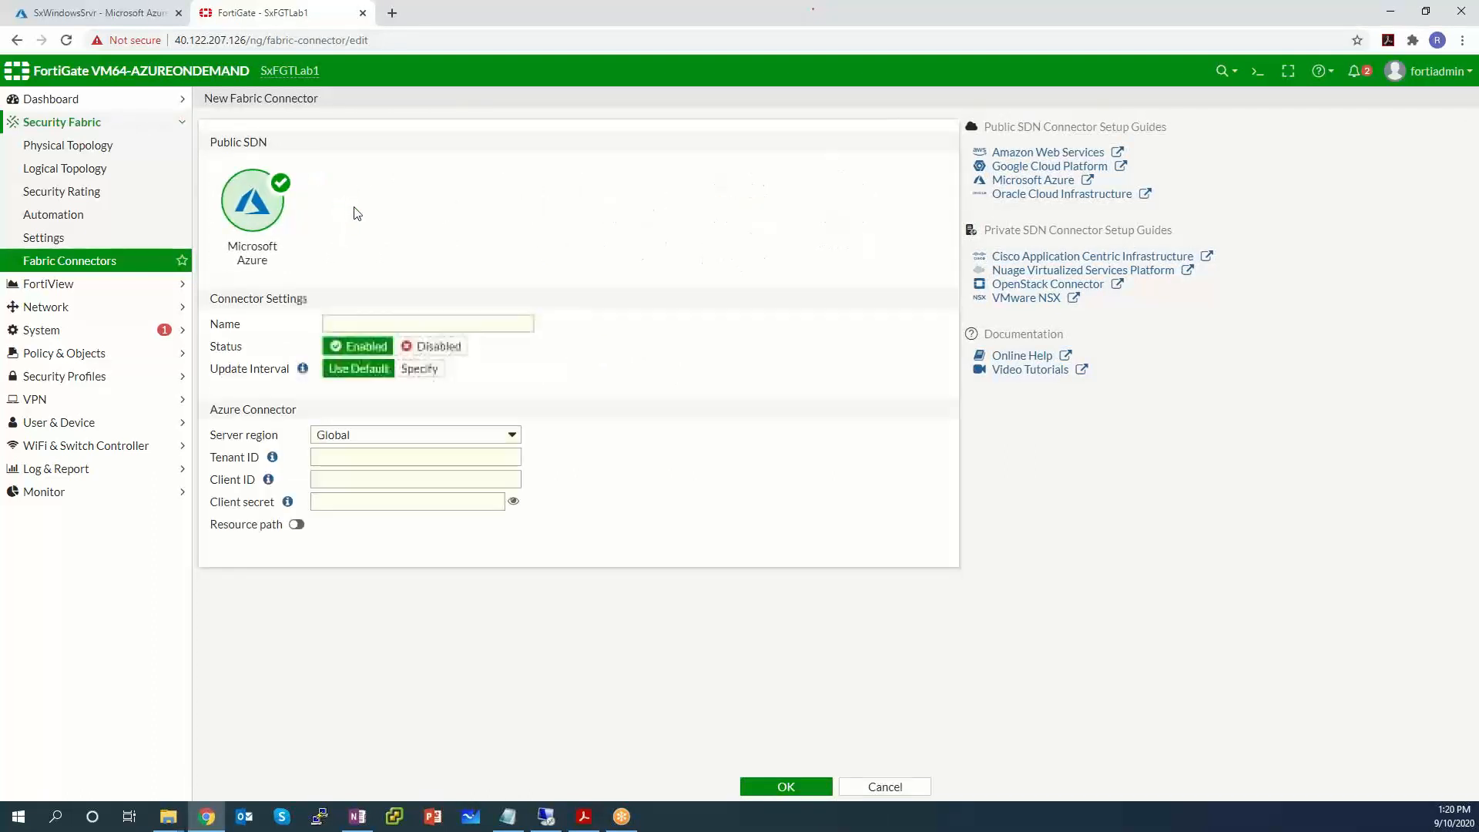
pyautogui.moveTo(301, 513); pyautogui.dragTo(214, 453)
pyautogui.moveTo(283, 512); pyautogui.dragTo(272, 437)
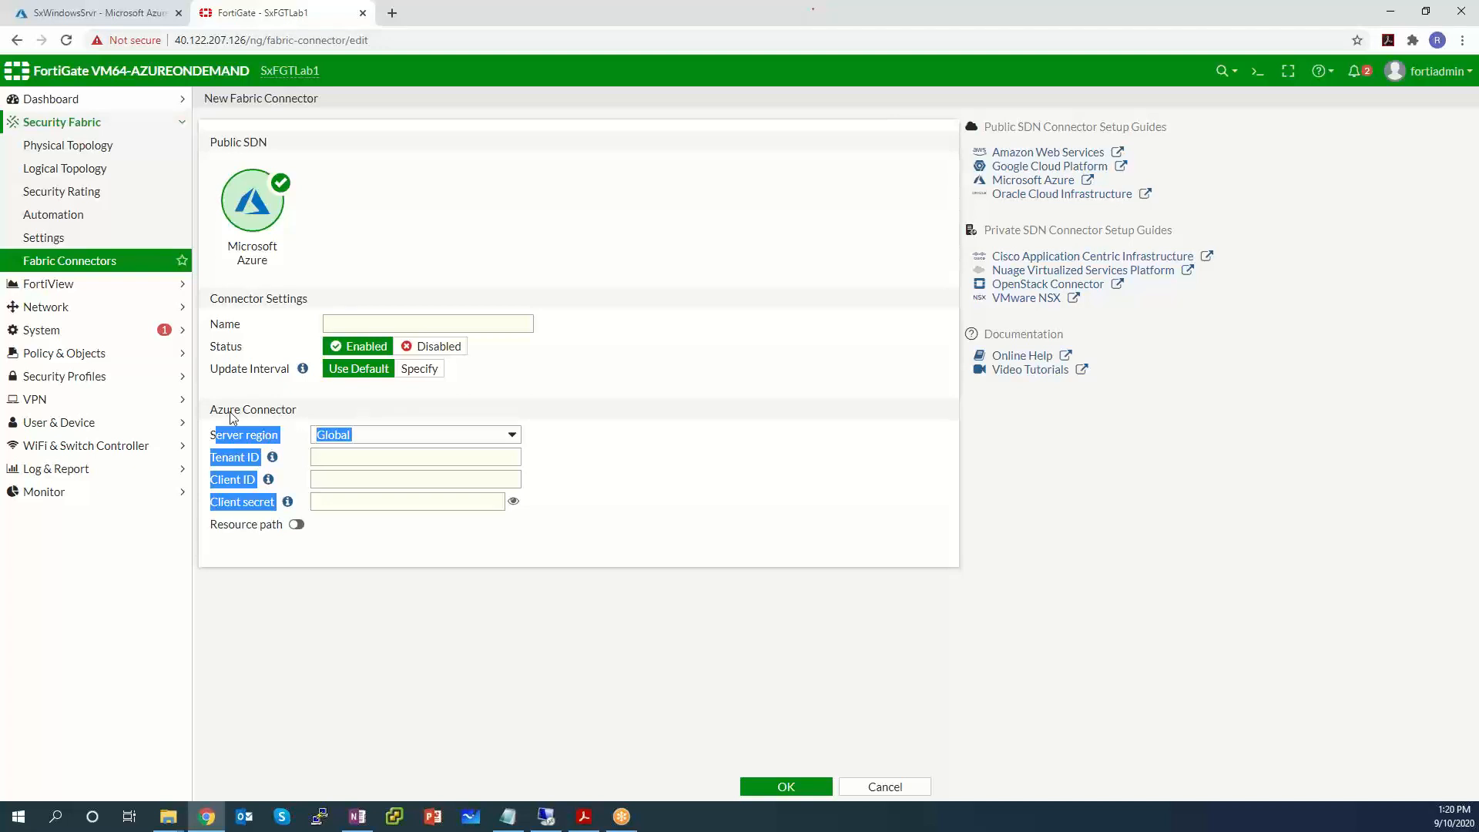
pyautogui.click(424, 217)
pyautogui.click(113, 13)
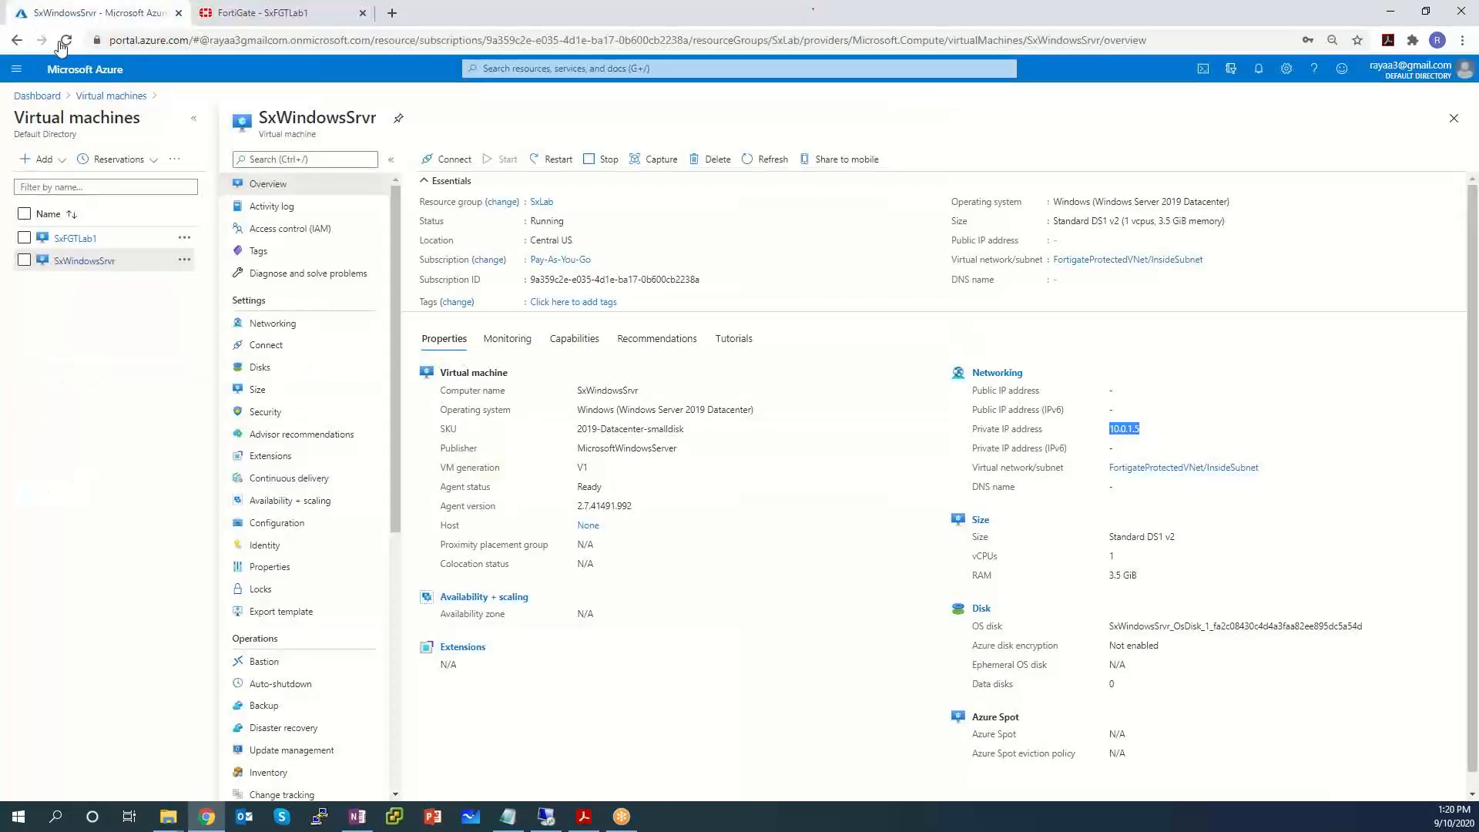
# Open Azure Active Directory and copy the directory's tenant ID.
pyautogui.click(16, 71)
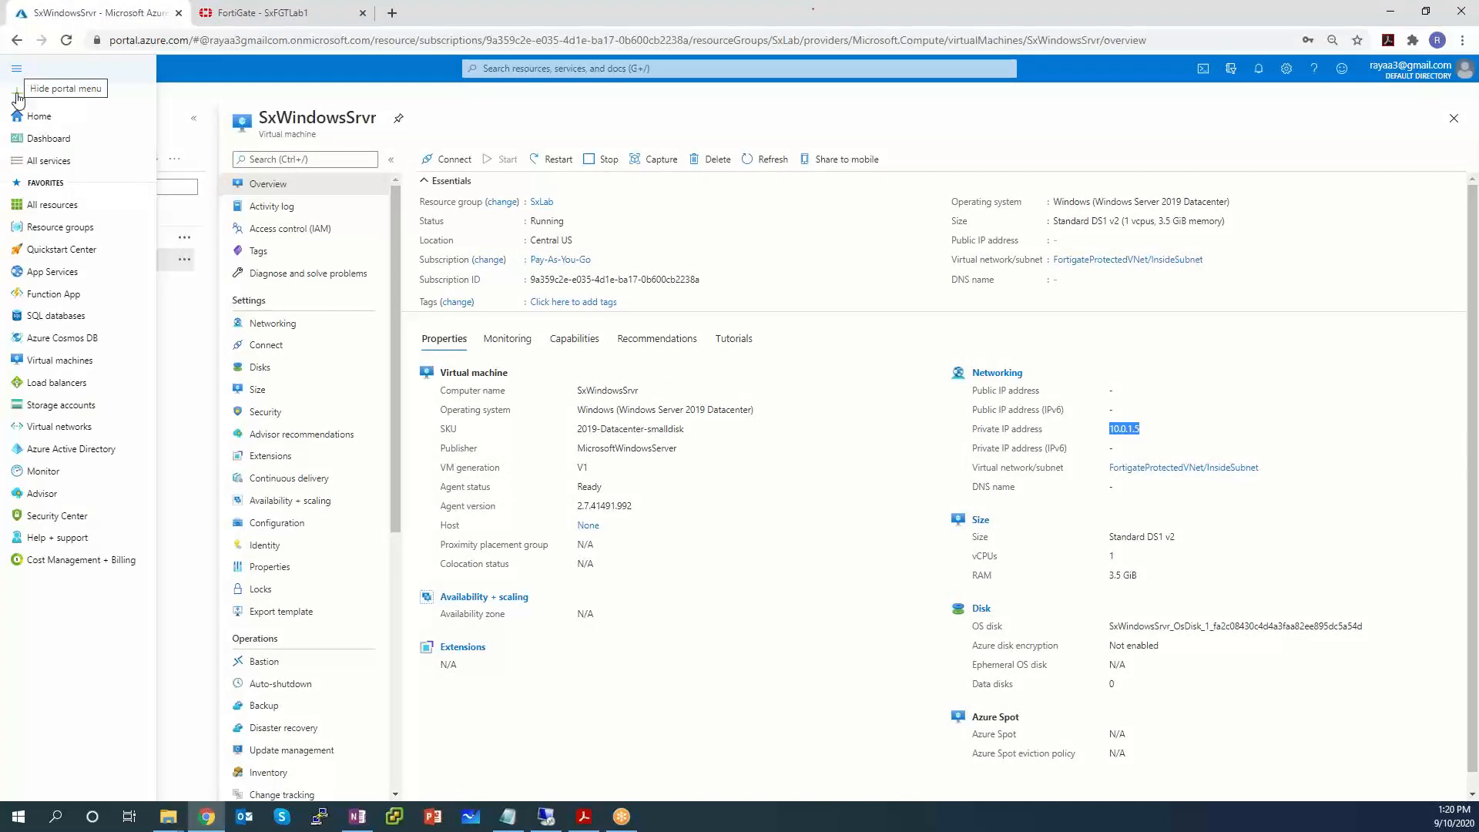
pyautogui.click(70, 448)
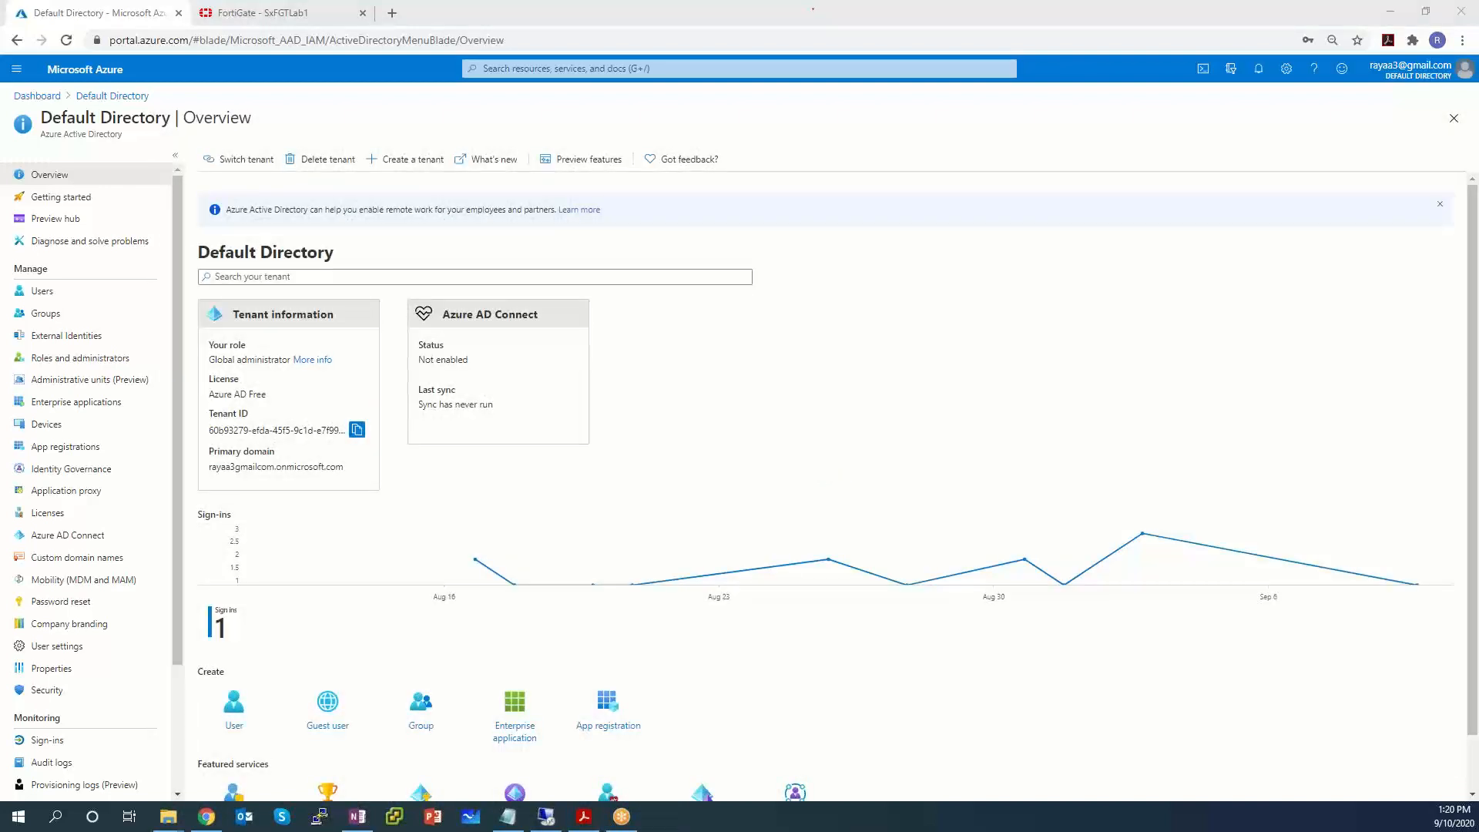
pyautogui.click(508, 816)
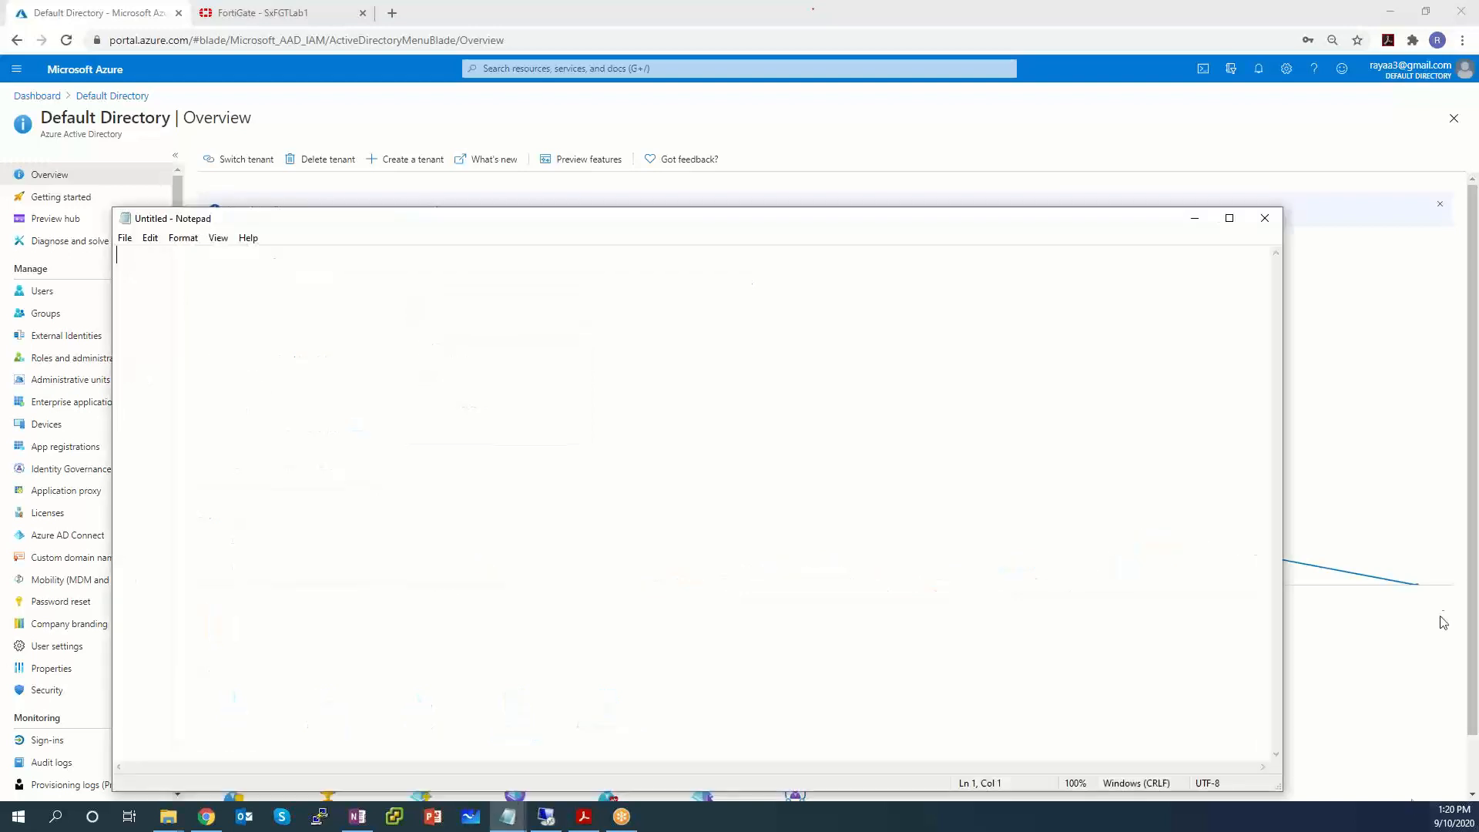
pyautogui.moveTo(344, 217); pyautogui.dragTo(432, 550)
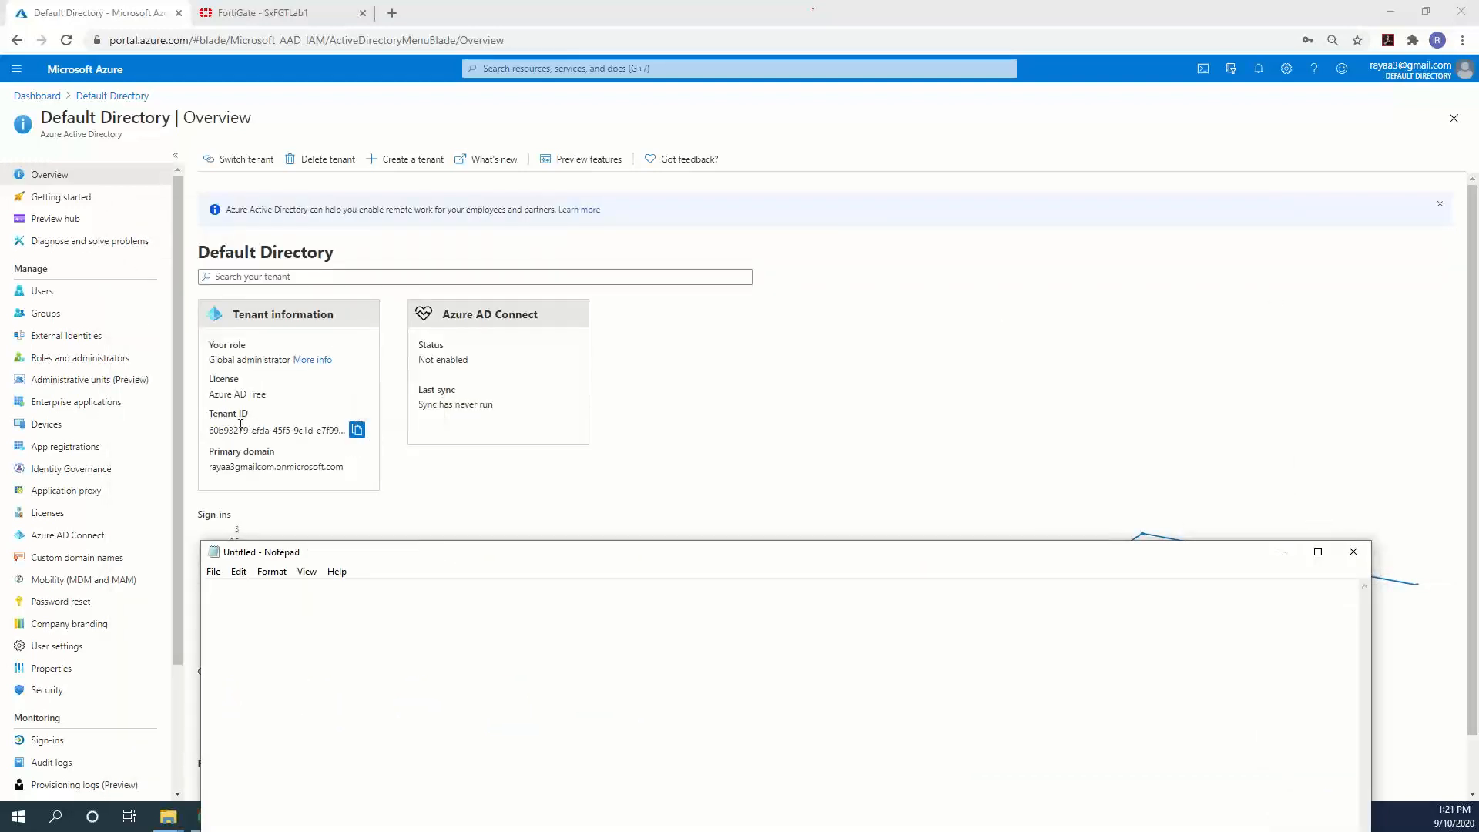
pyautogui.click(356, 429)
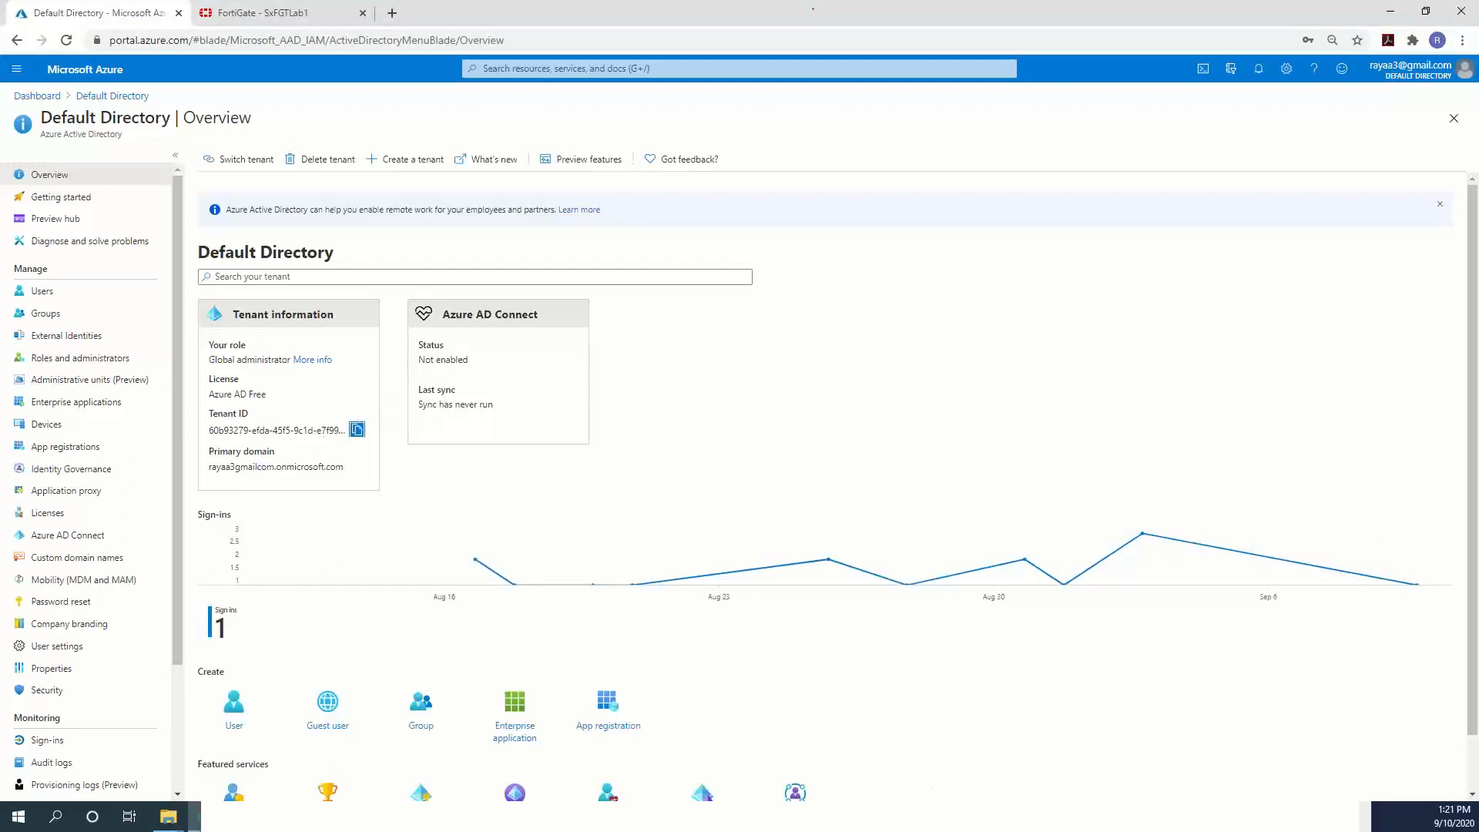
# Paste the tenant ID into Notepad under an 'azure tenant ID' label.
pyautogui.hotkey('alt', 'Tab')
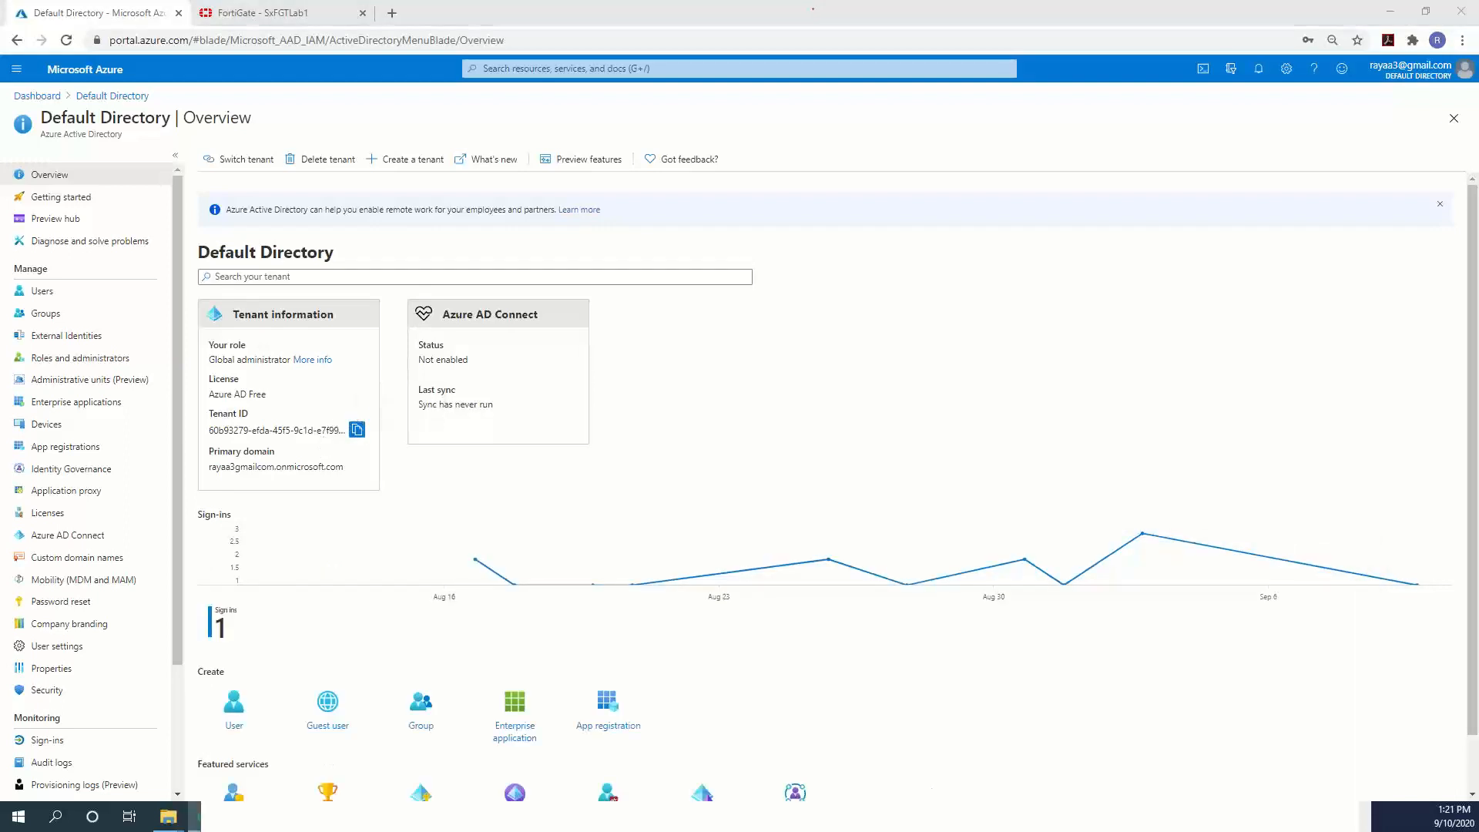
pyautogui.write('az')
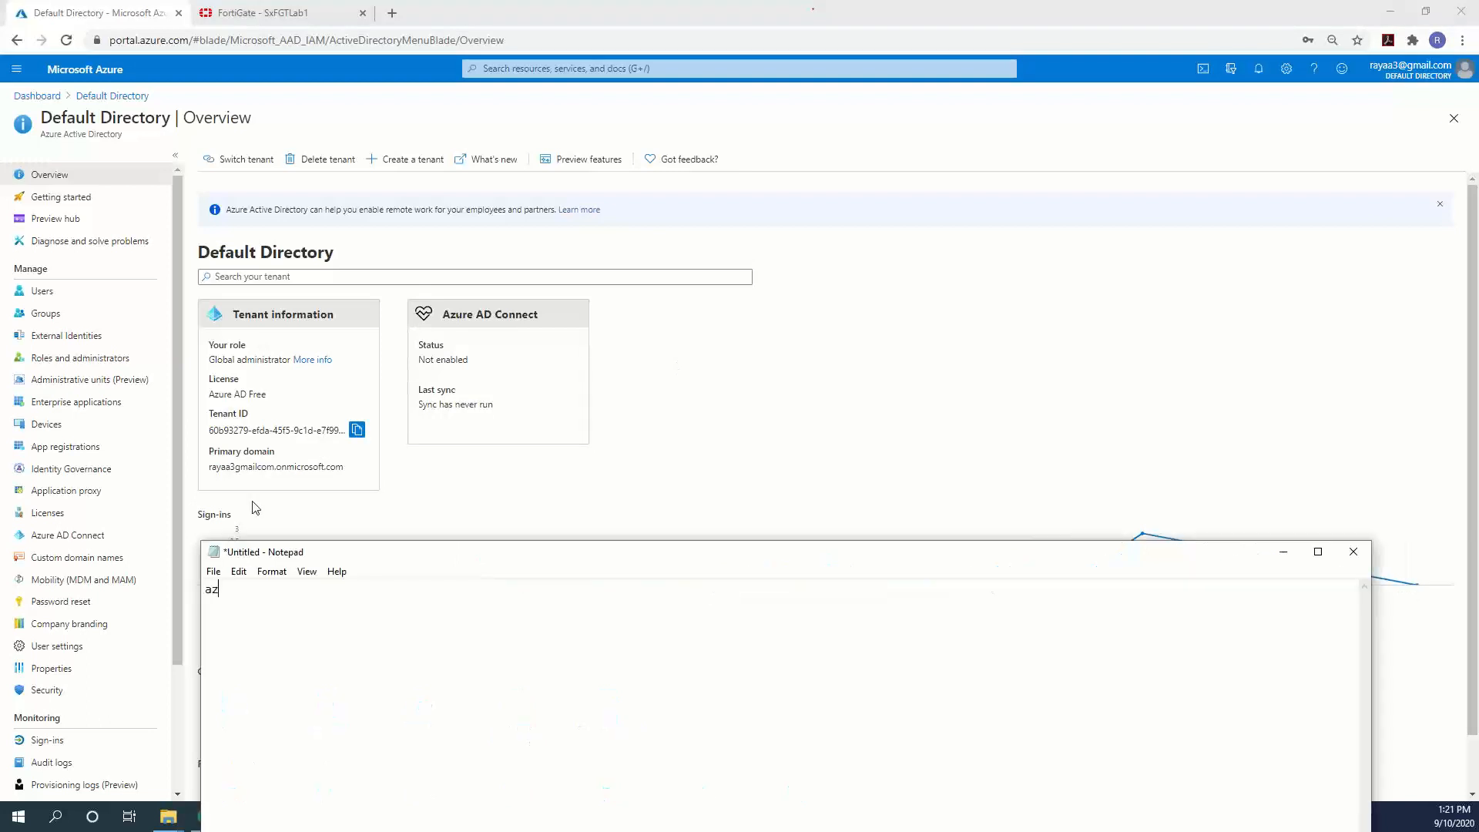
pyautogui.write('ure tenant ID')
pyautogui.press('Return')
pyautogui.hotkey('ctrl', 'v')
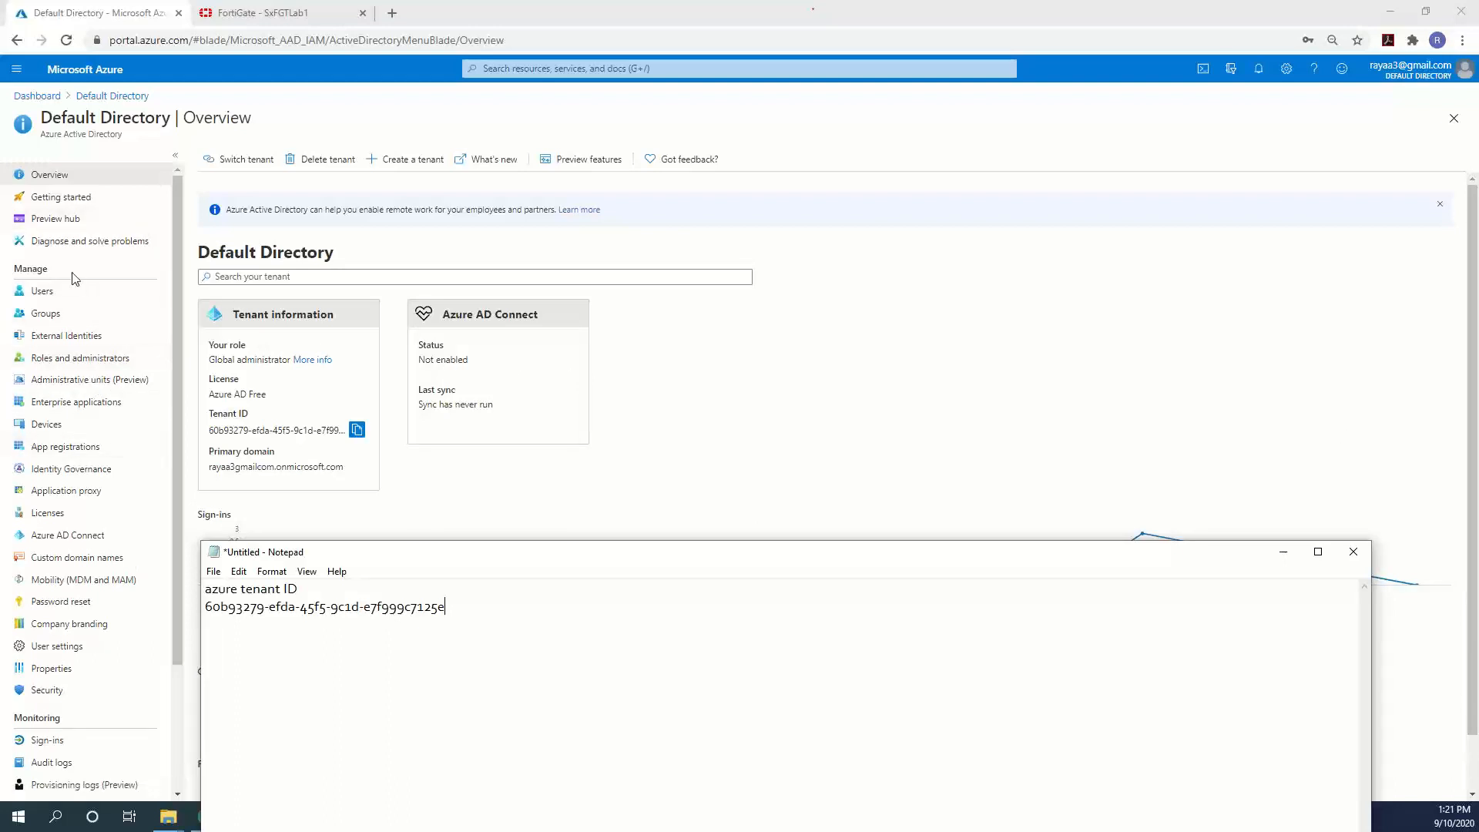
pyautogui.click(65, 447)
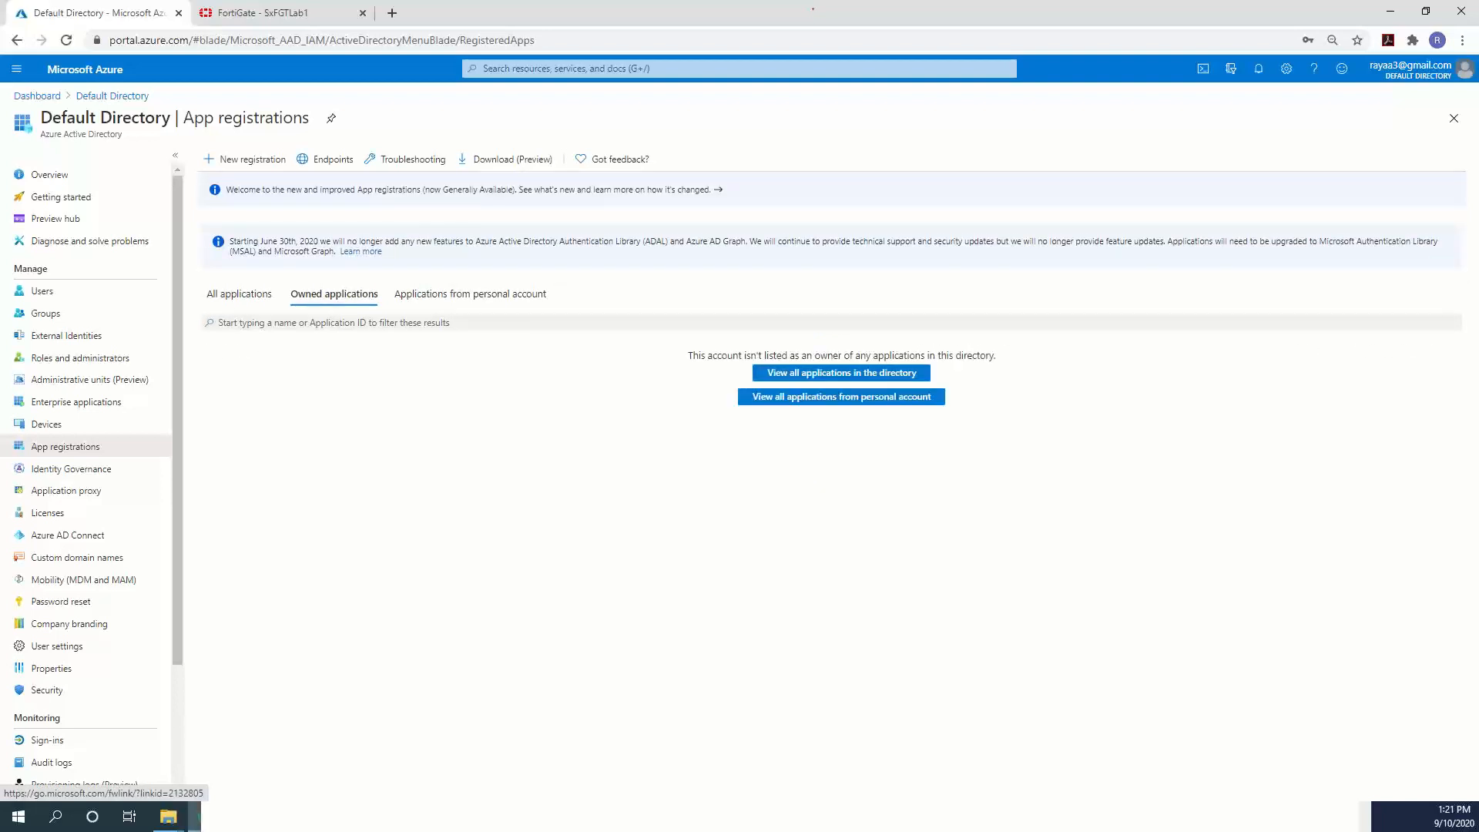
# Start a new app registration named SxFortigateFabricConnector.
pyautogui.click(244, 159)
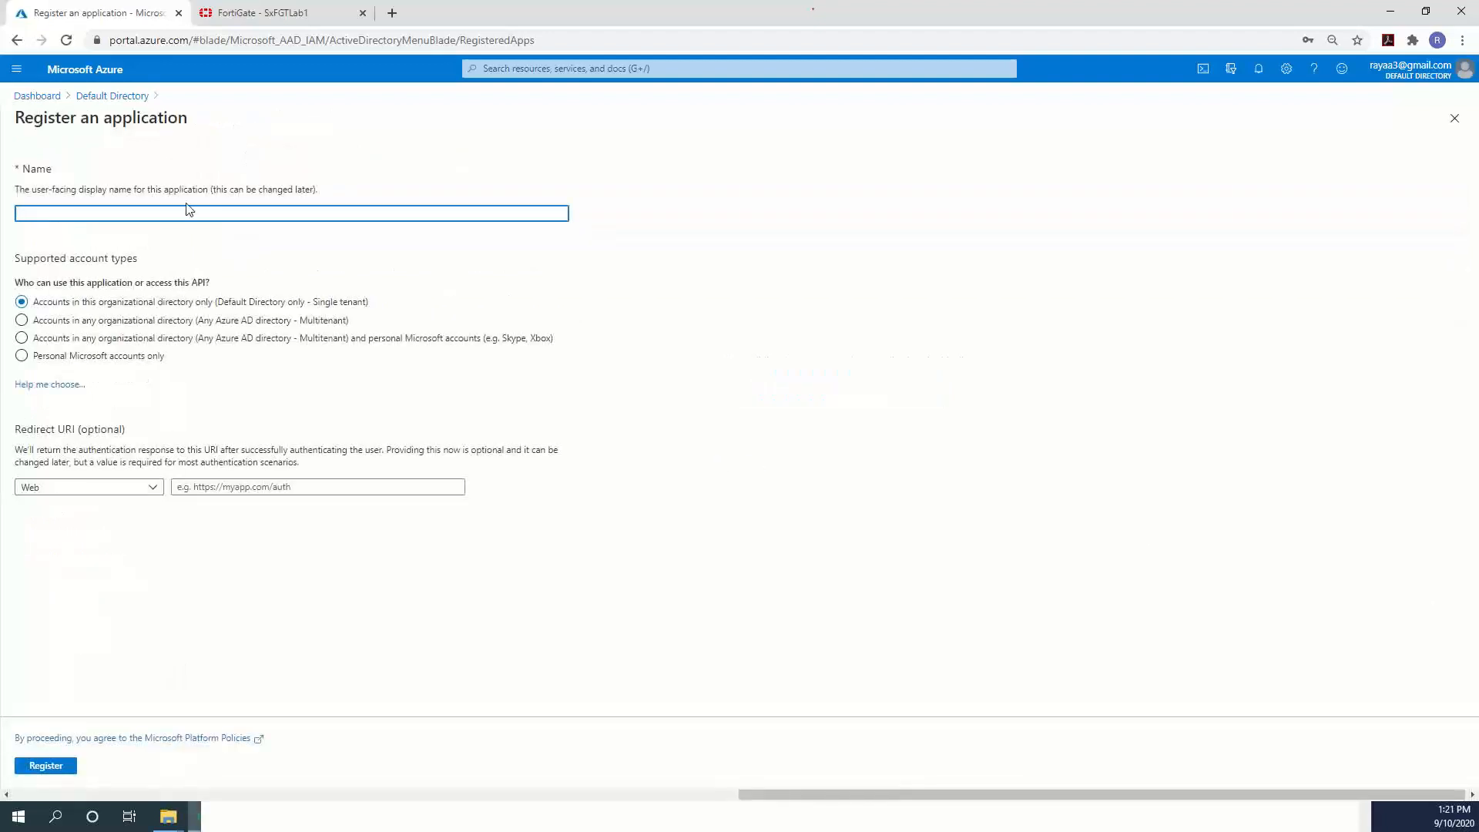
pyautogui.click(104, 214)
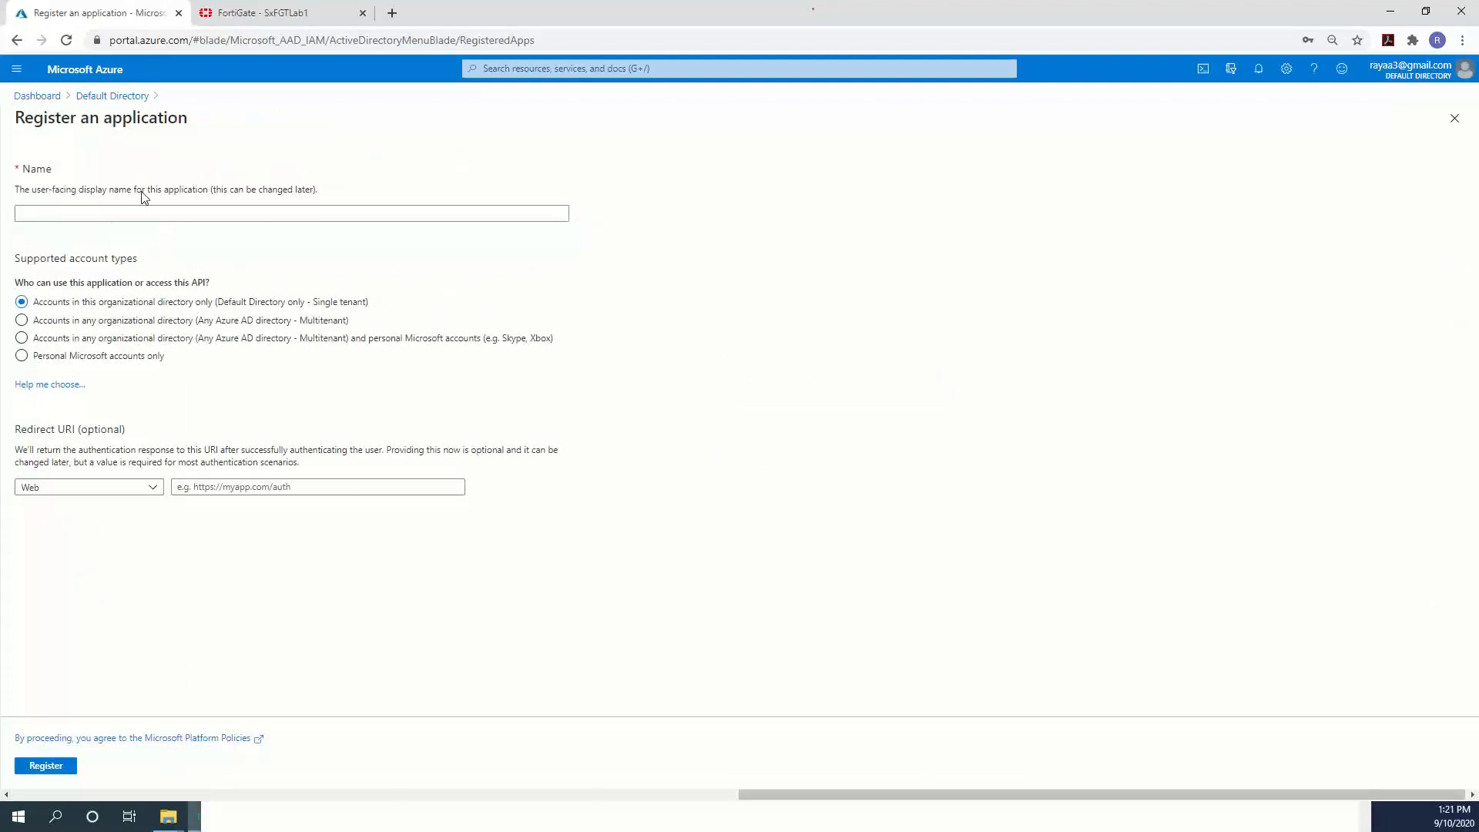
pyautogui.click(122, 212)
pyautogui.write('Sx')
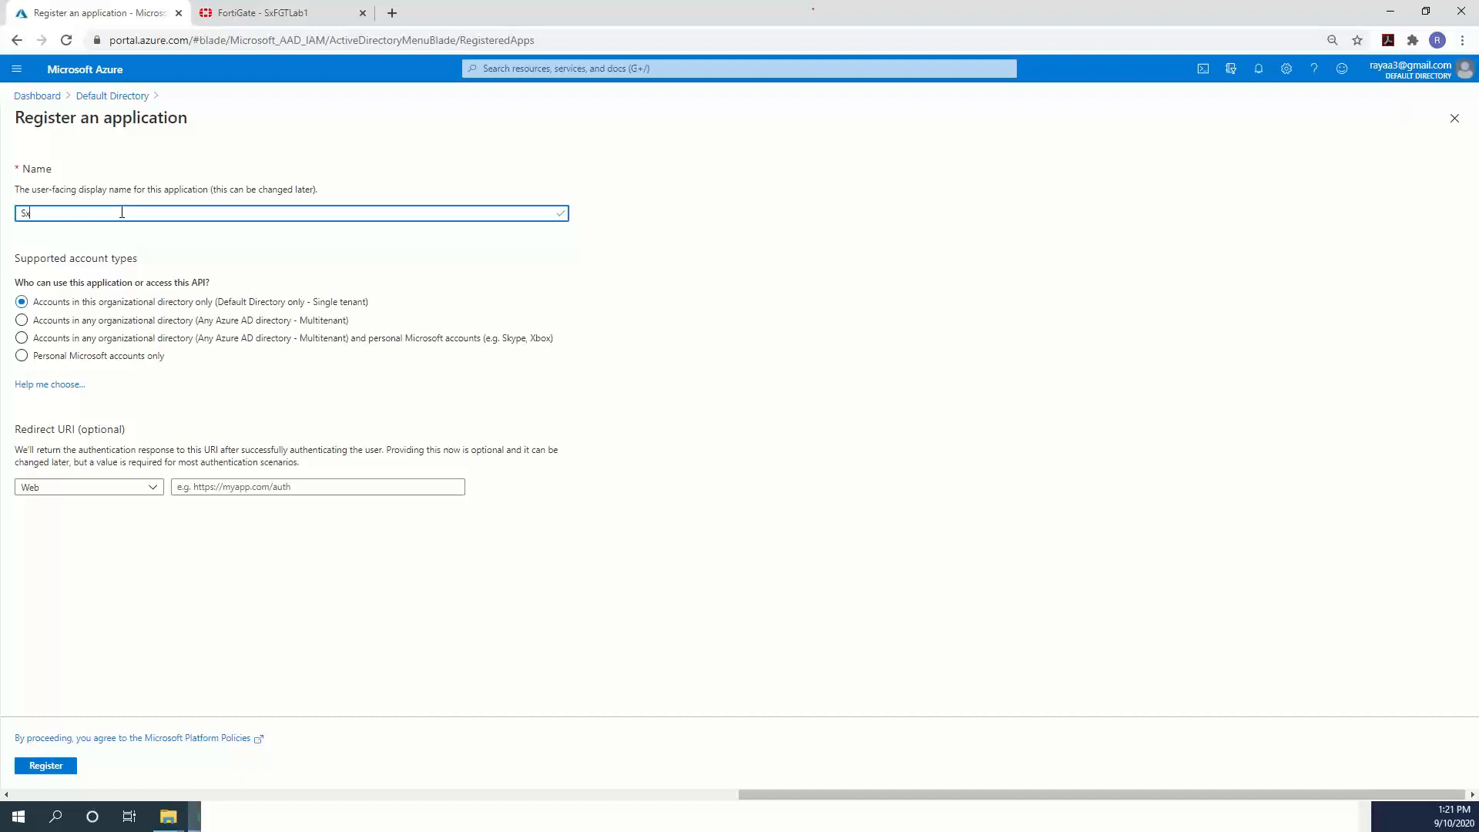
pyautogui.write('rtigateFabricConnector')
# Copy the SxFortigateFabricConnector name into Notepad and register the application.
pyautogui.moveTo(151, 213); pyautogui.dragTo(2, 216)
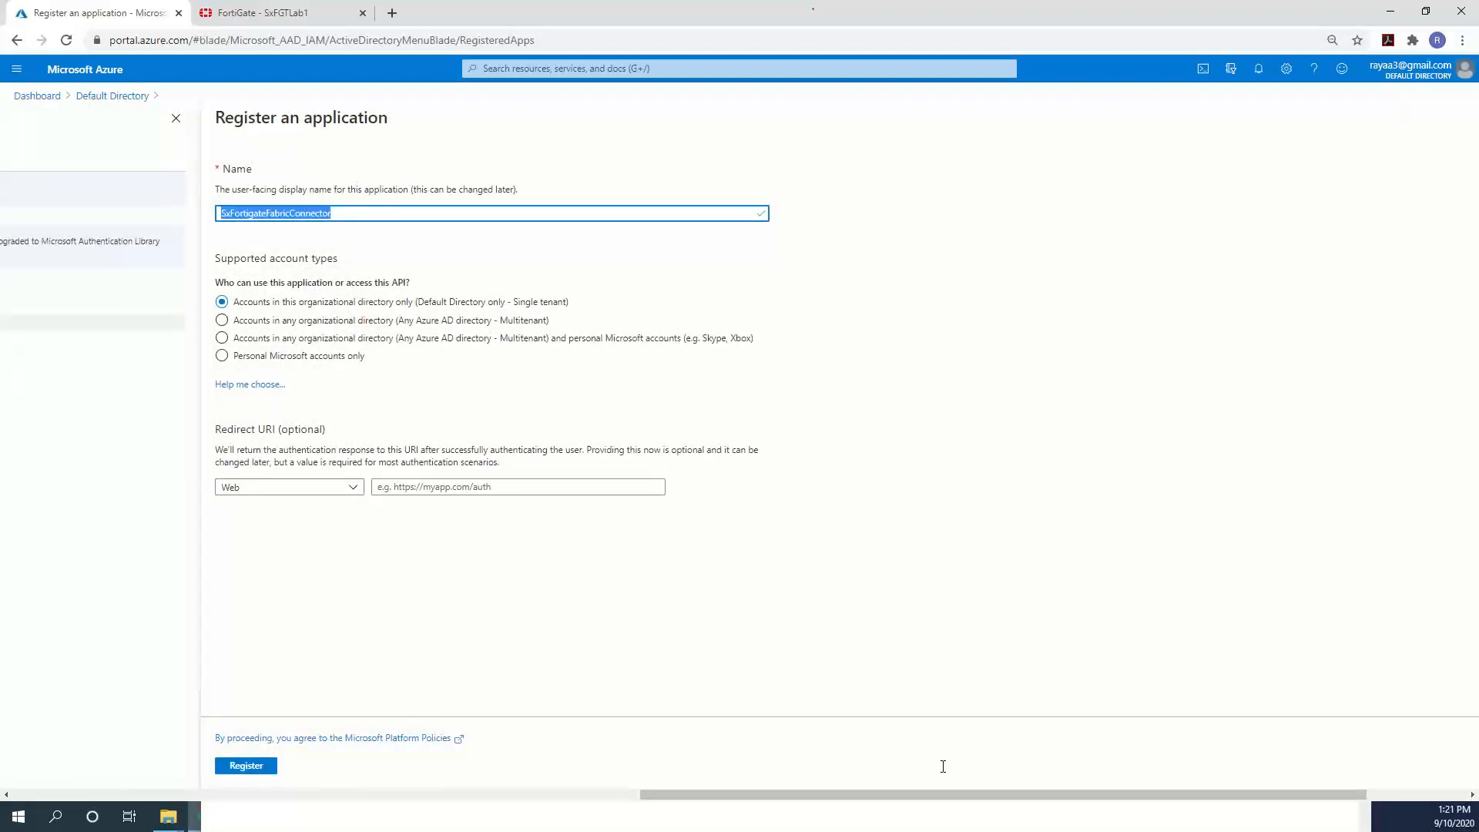
pyautogui.hotkey('alt', 'Tab')
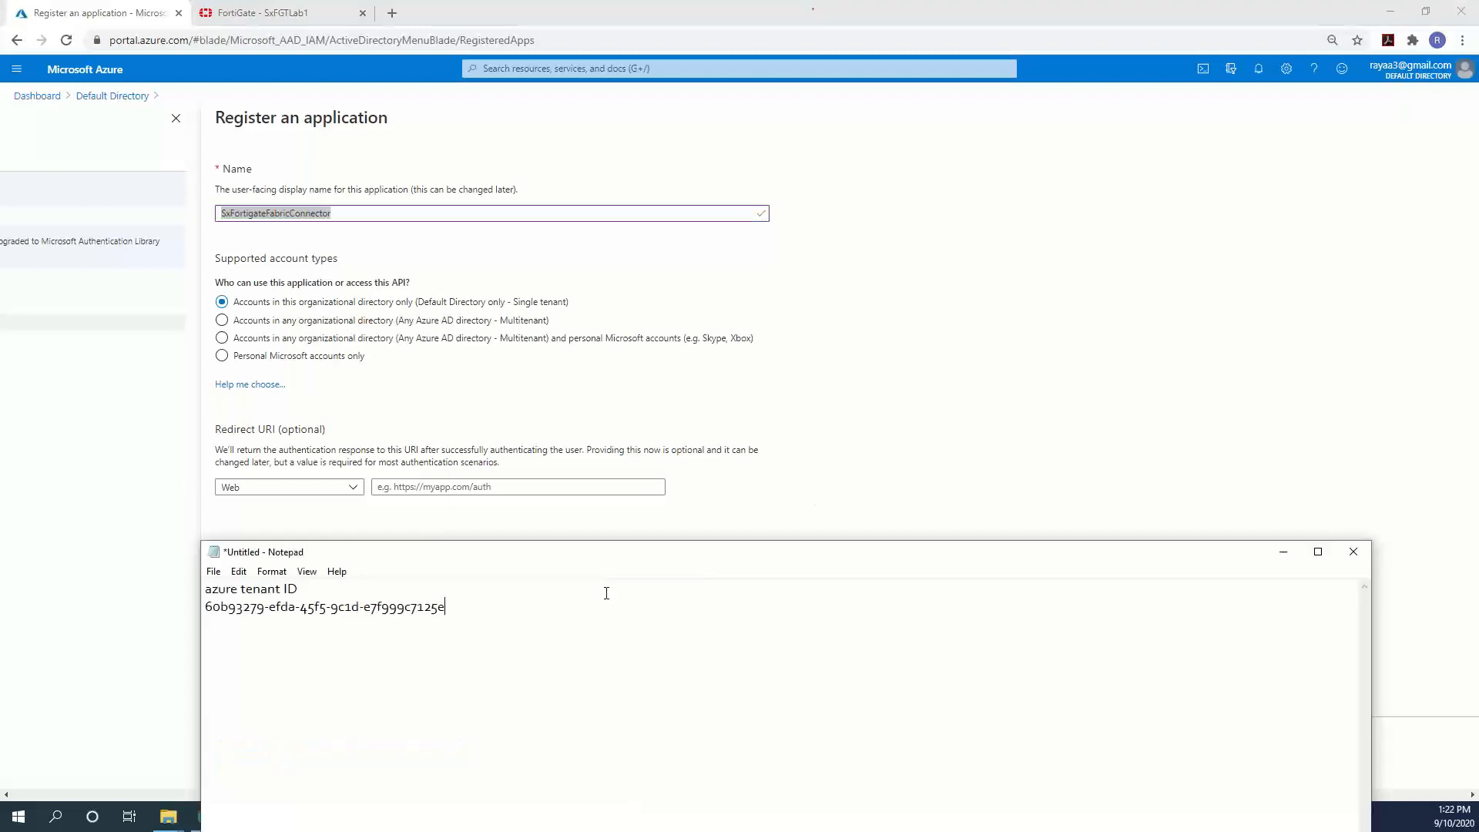
pyautogui.press('Return')
pyautogui.press('Return')
pyautogui.press('Return')
pyautogui.press('Return')
pyautogui.hotkey('ctrl', 'v')
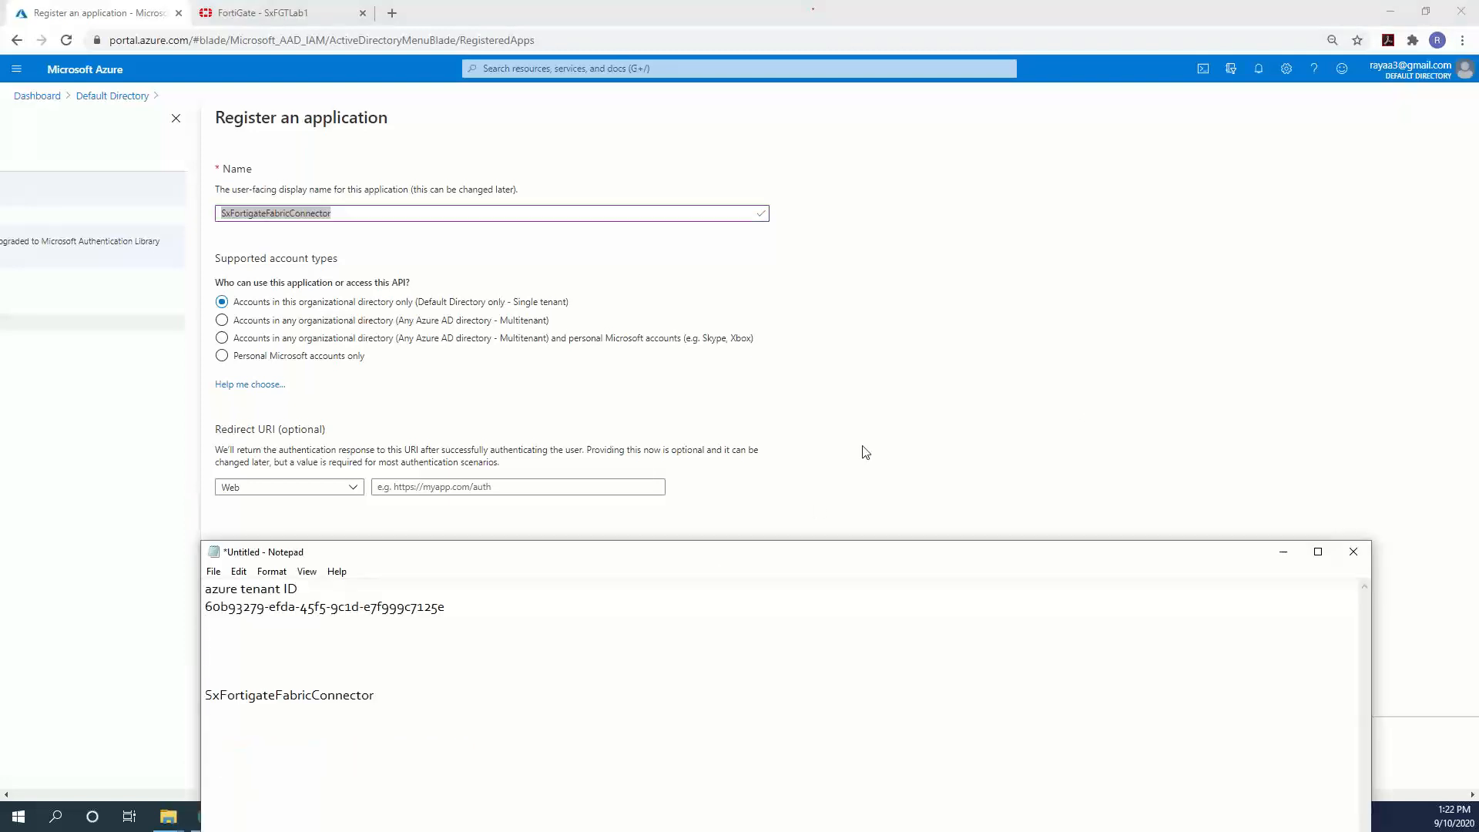
pyautogui.click(909, 353)
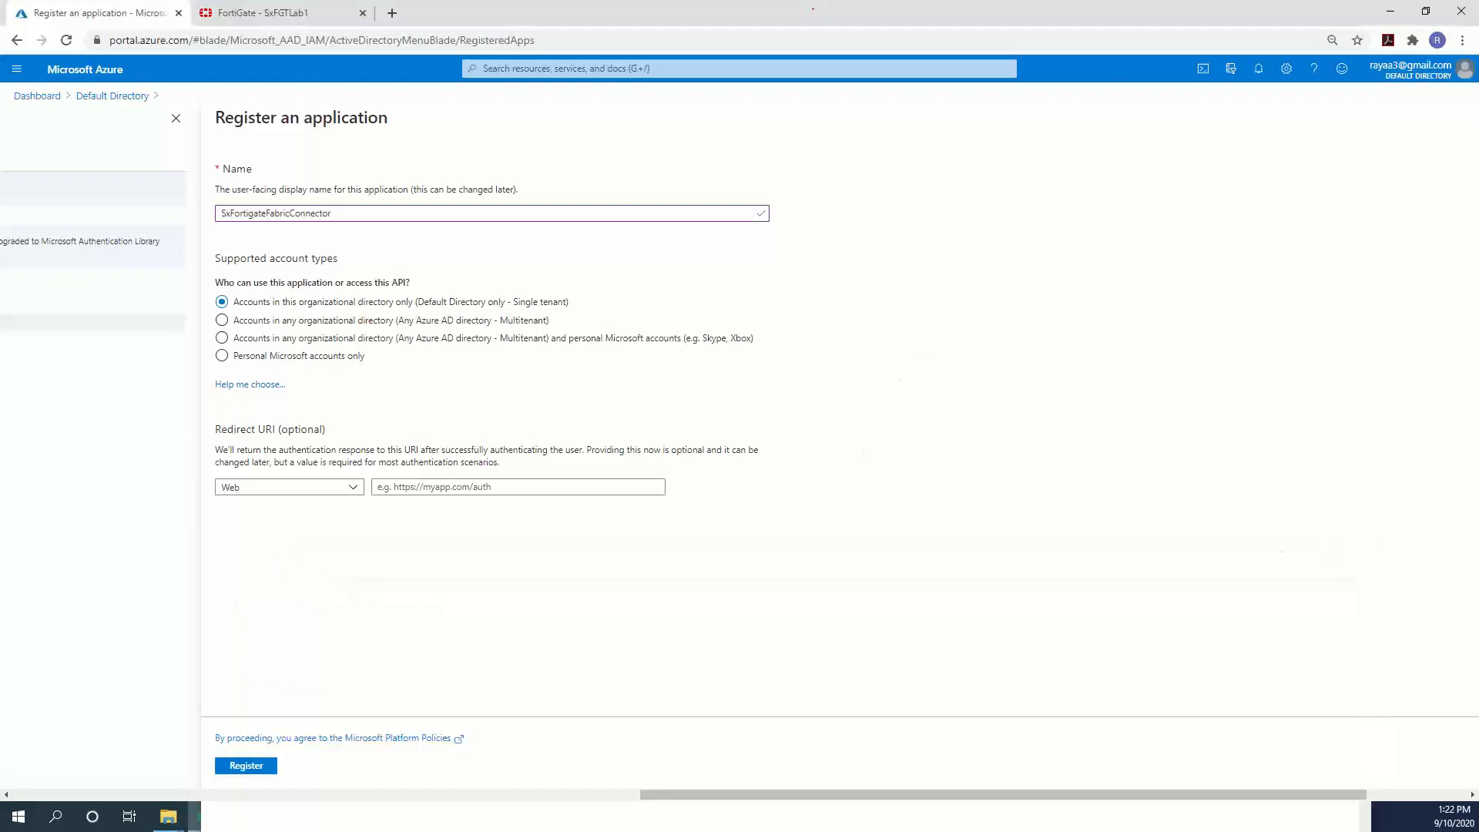
pyautogui.click(245, 766)
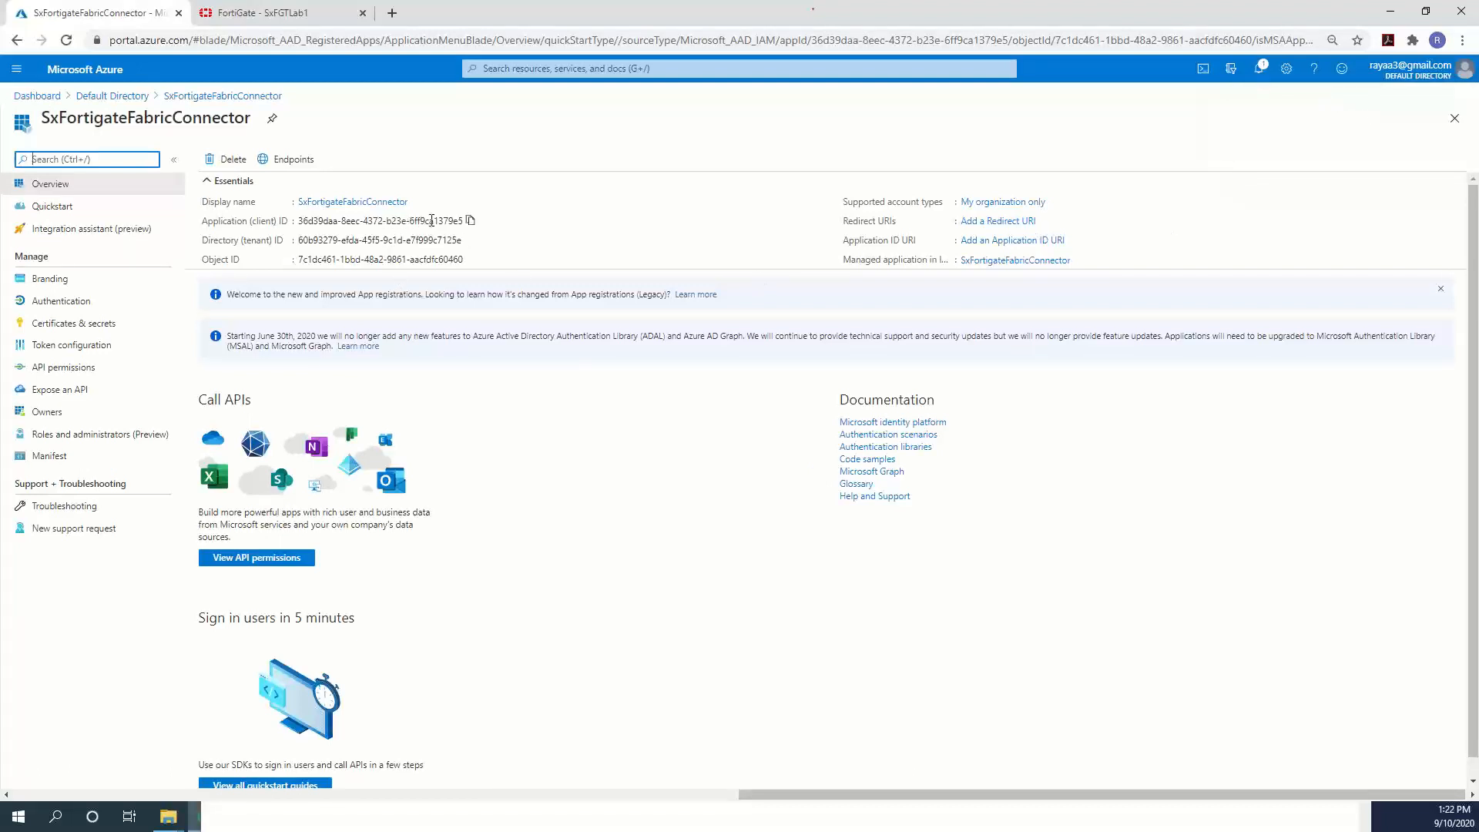
pyautogui.click(470, 222)
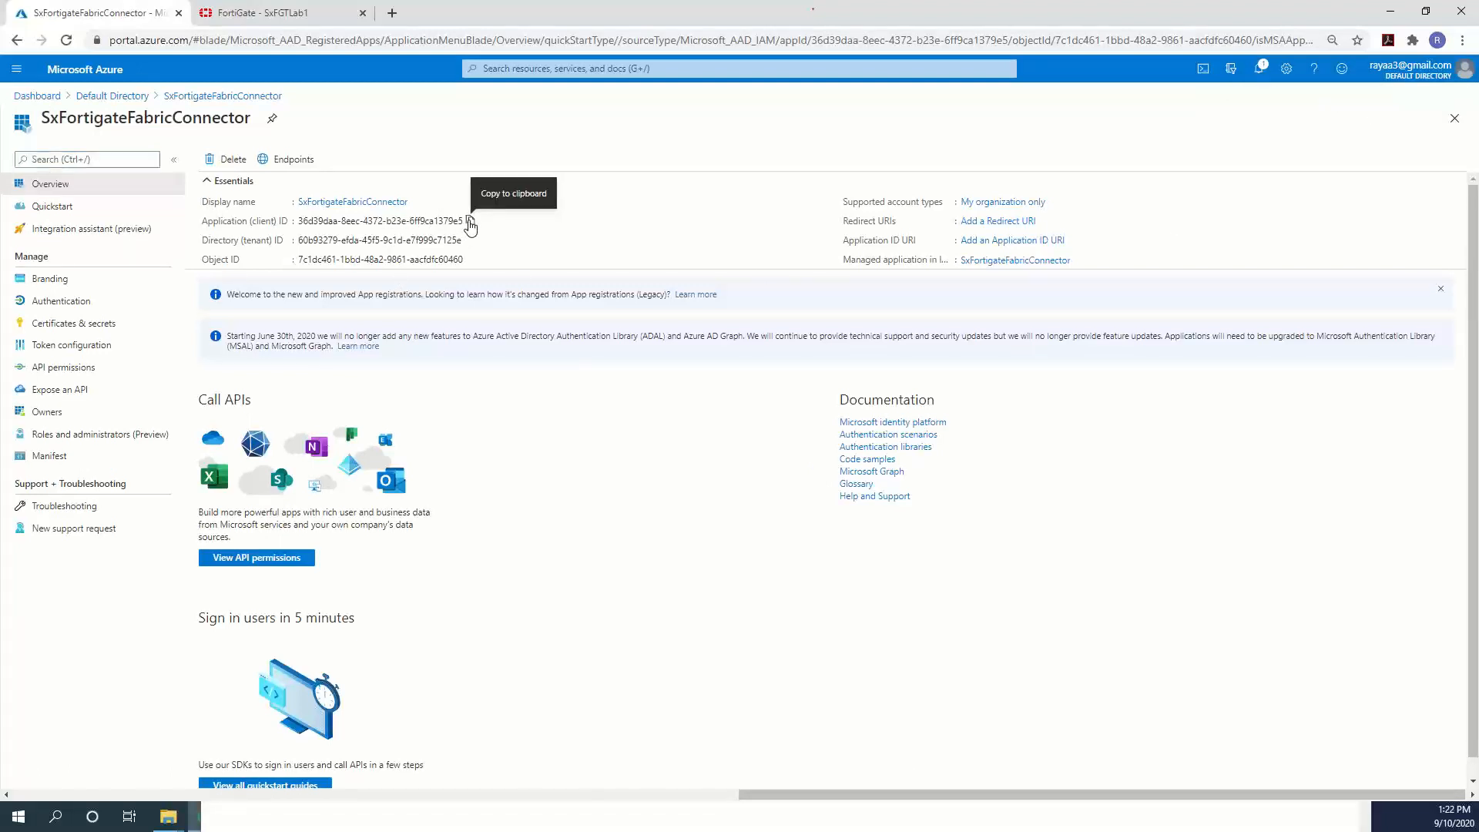
pyautogui.click(368, 811)
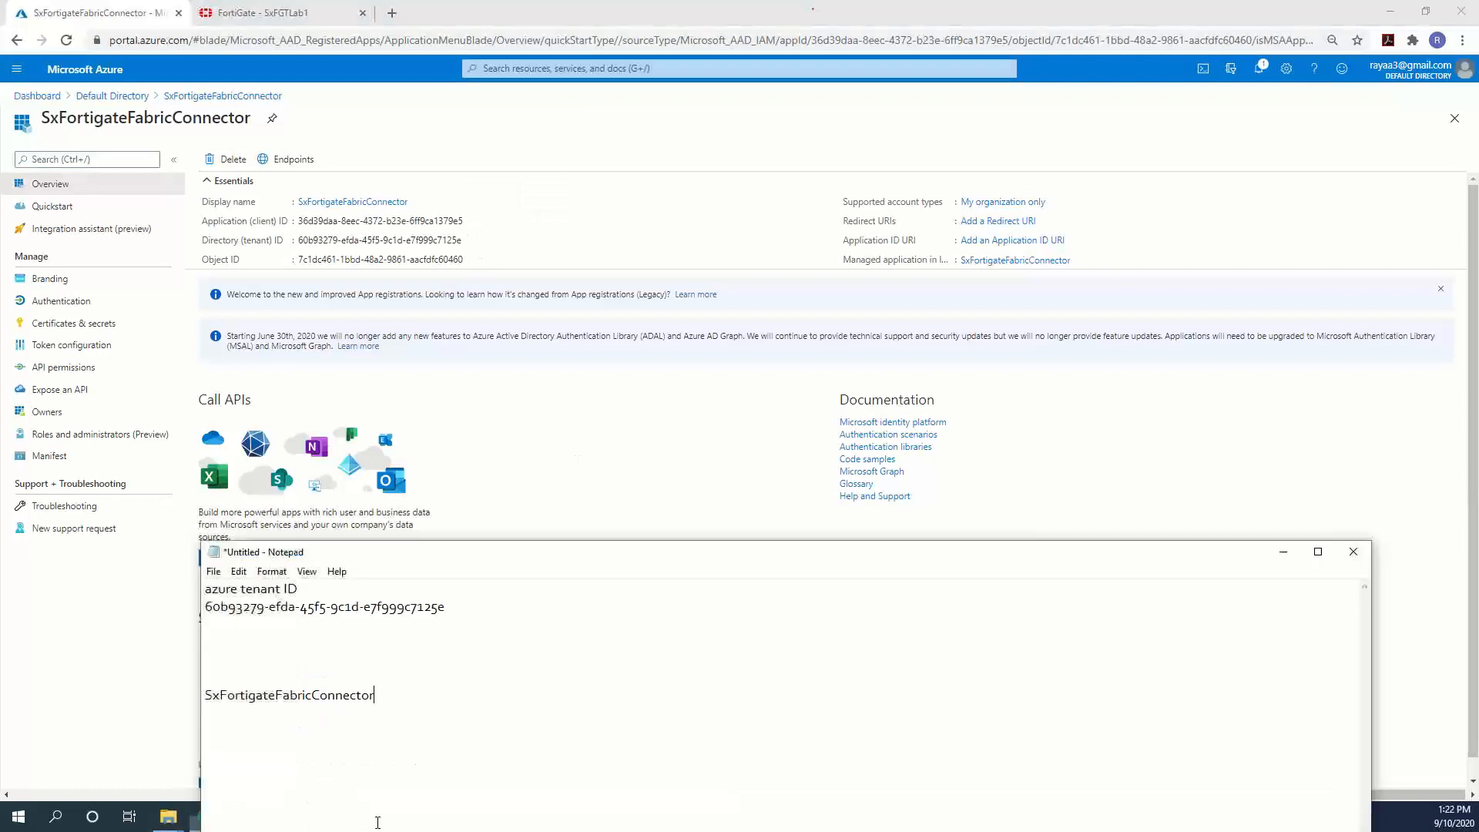
pyautogui.moveTo(377, 695); pyautogui.dragTo(314, 705)
pyautogui.click(254, 633)
pyautogui.write('application - client ID')
pyautogui.press('Return')
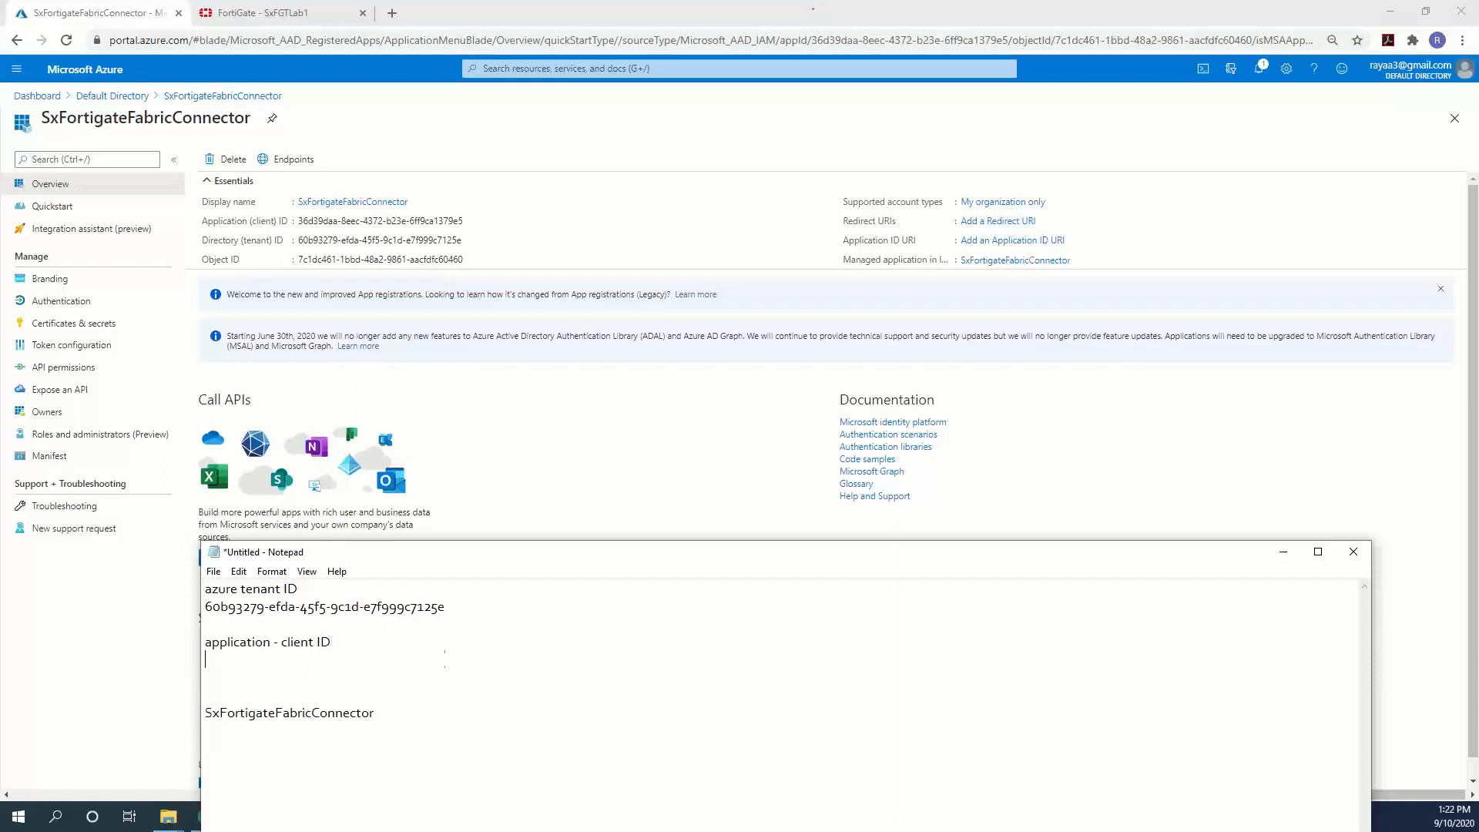
pyautogui.hotkey('ctrl', 'v')
pyautogui.press('Return')
pyautogui.press('Return')
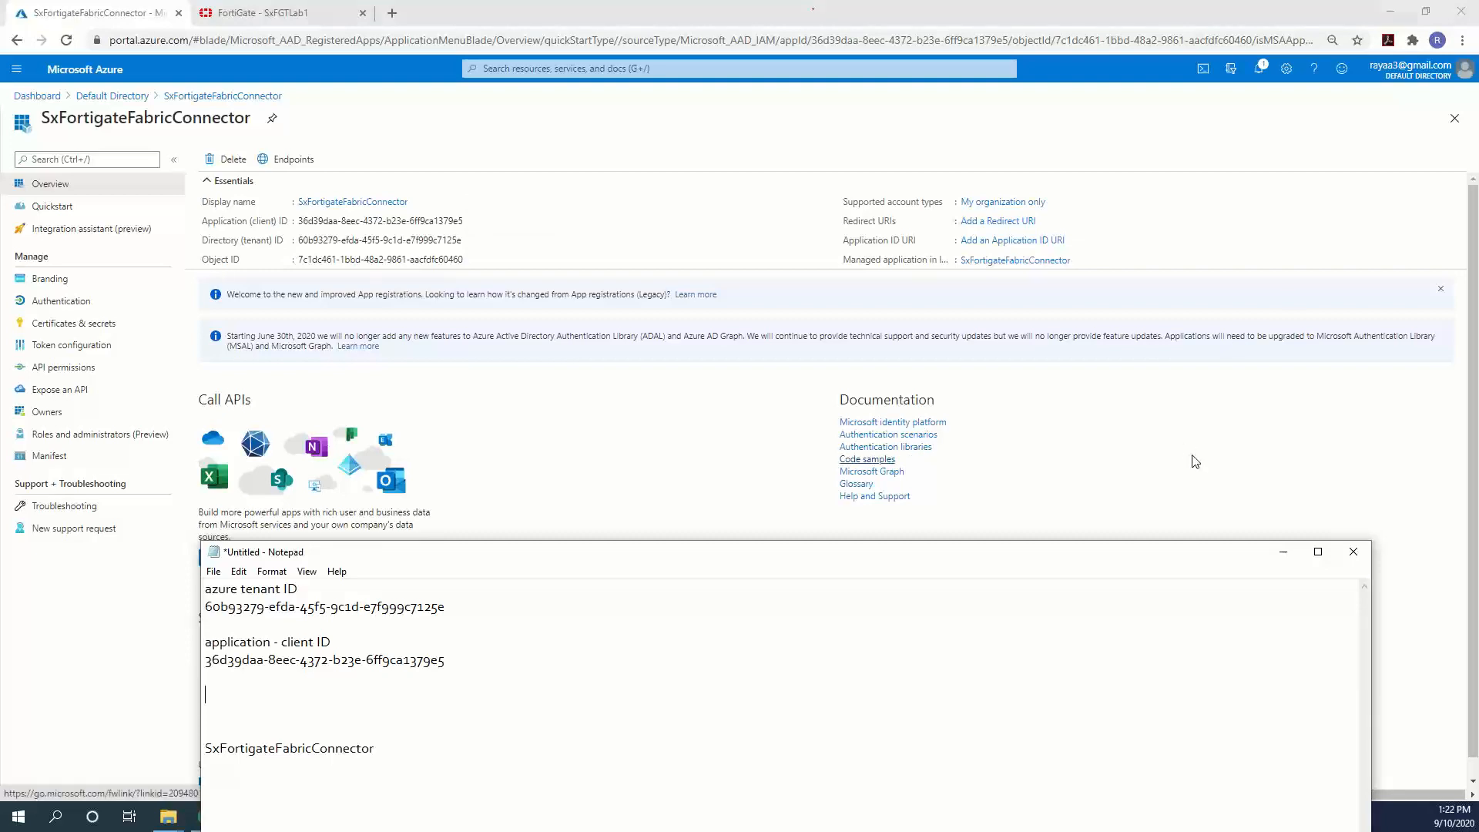
pyautogui.click(1250, 458)
pyautogui.click(100, 12)
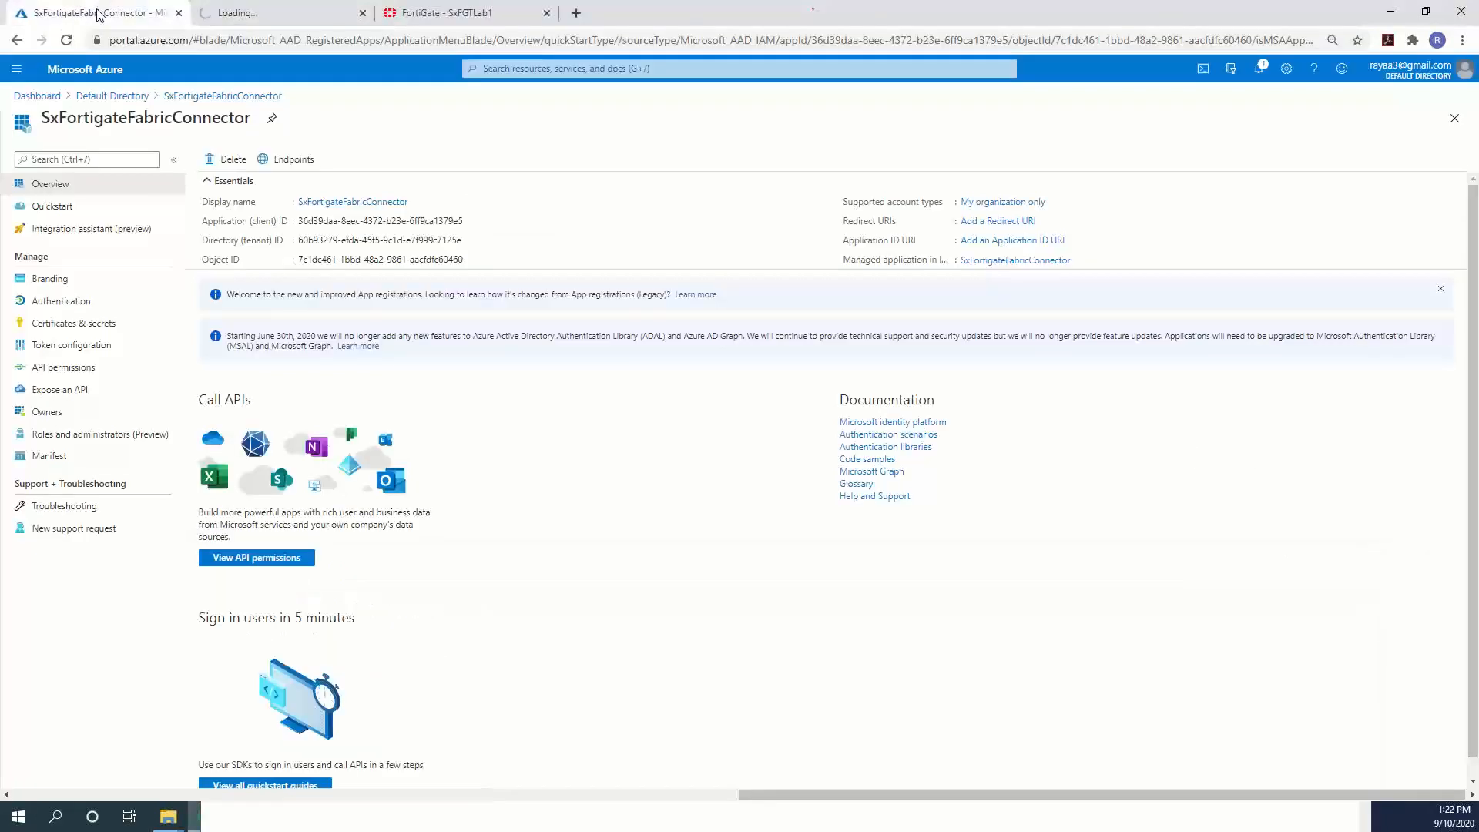
pyautogui.click(248, 13)
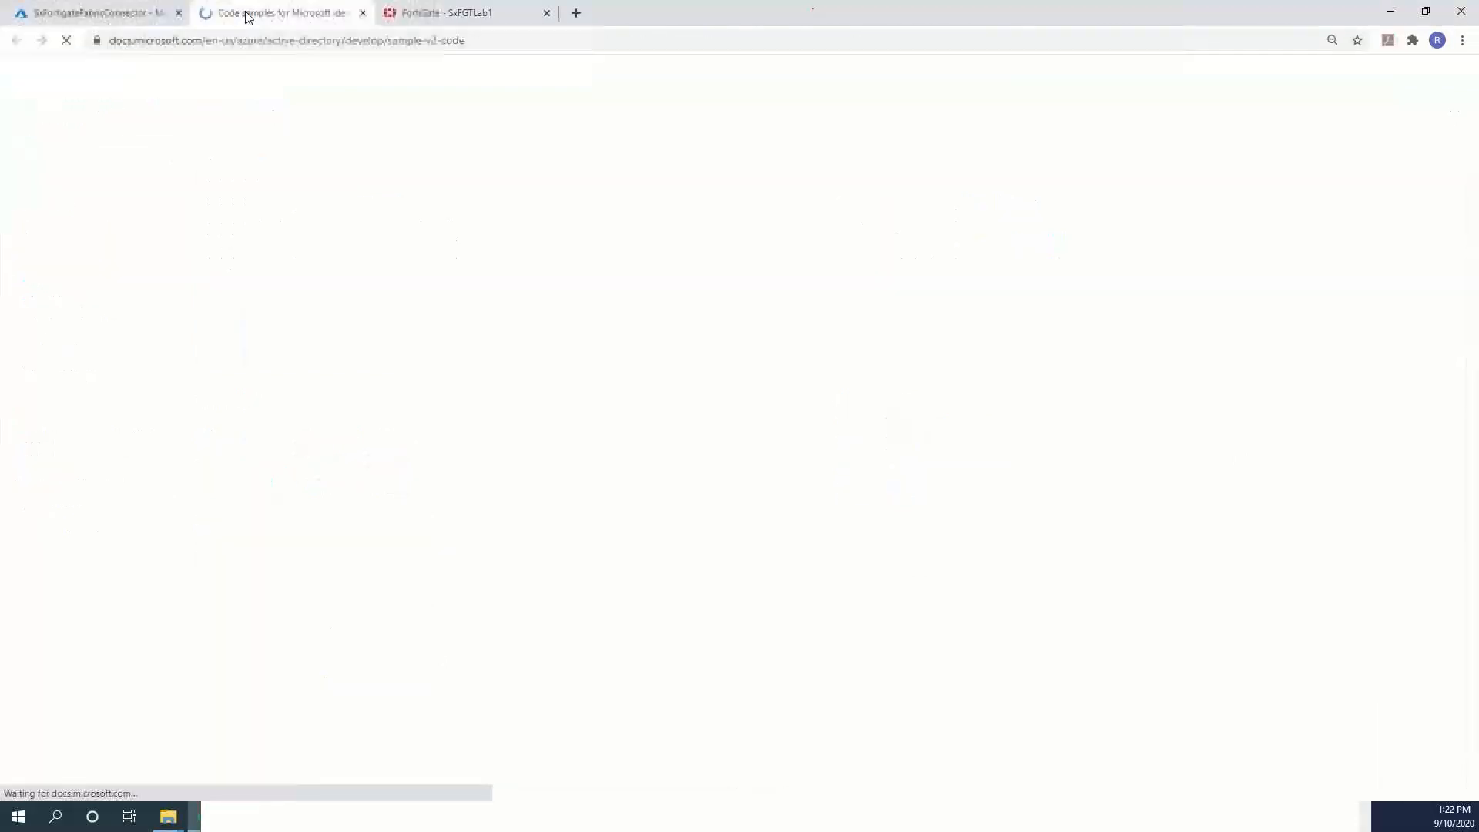
pyautogui.click(141, 15)
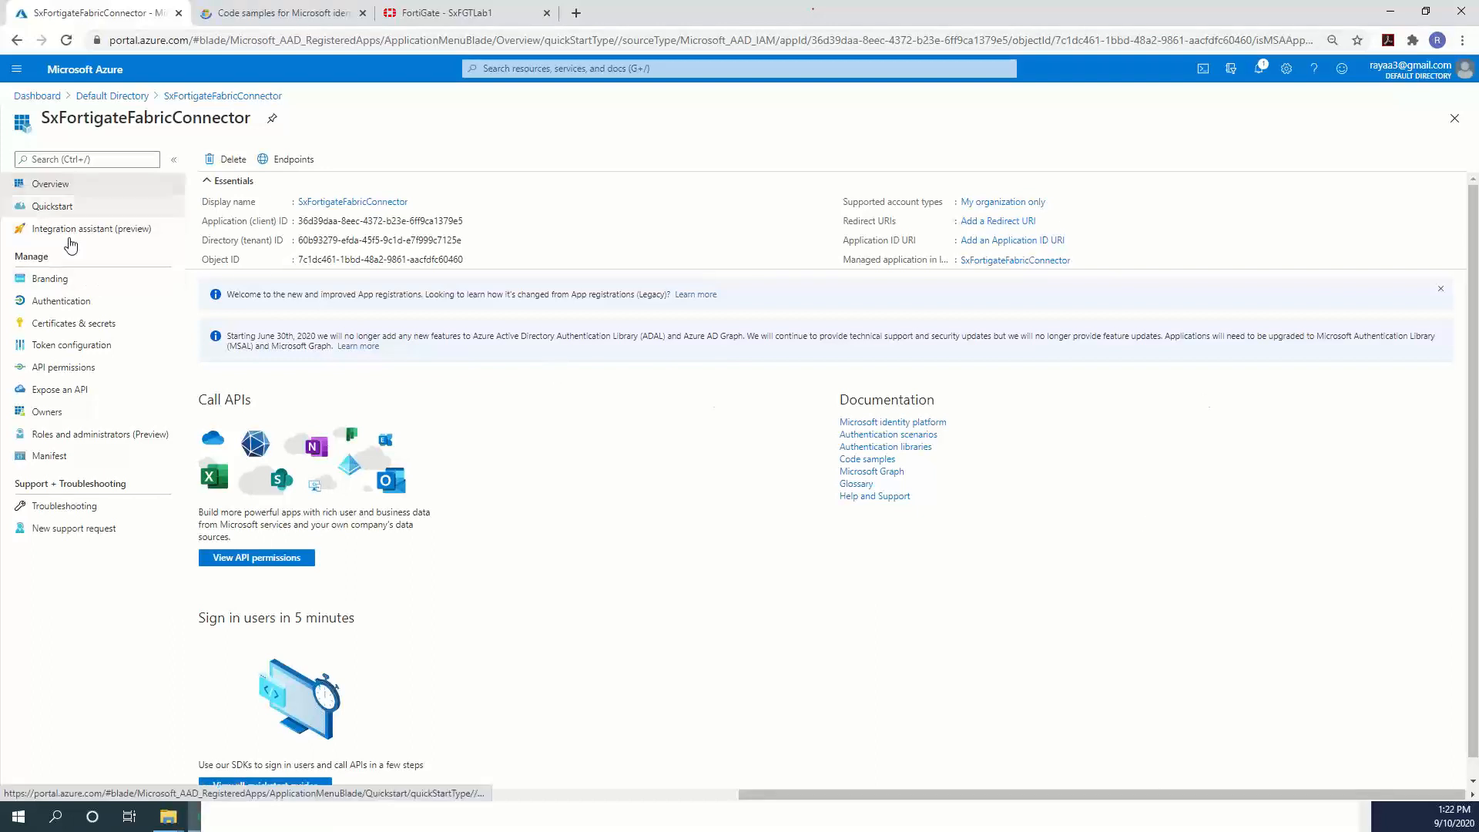
# Add client secret 'fabric-connector-secret' with 1-year expiry and copy its value.
pyautogui.click(68, 328)
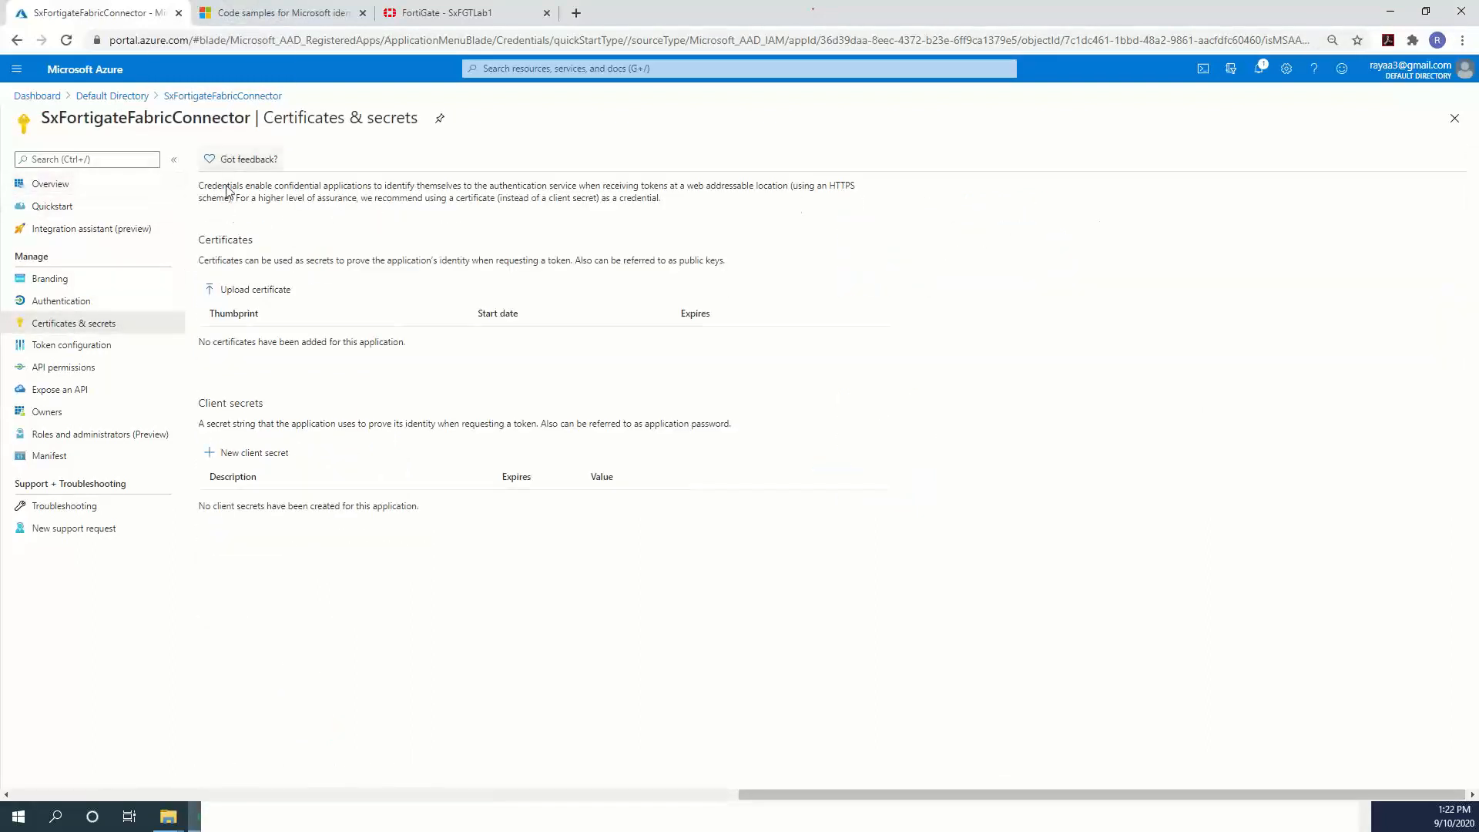
pyautogui.click(255, 458)
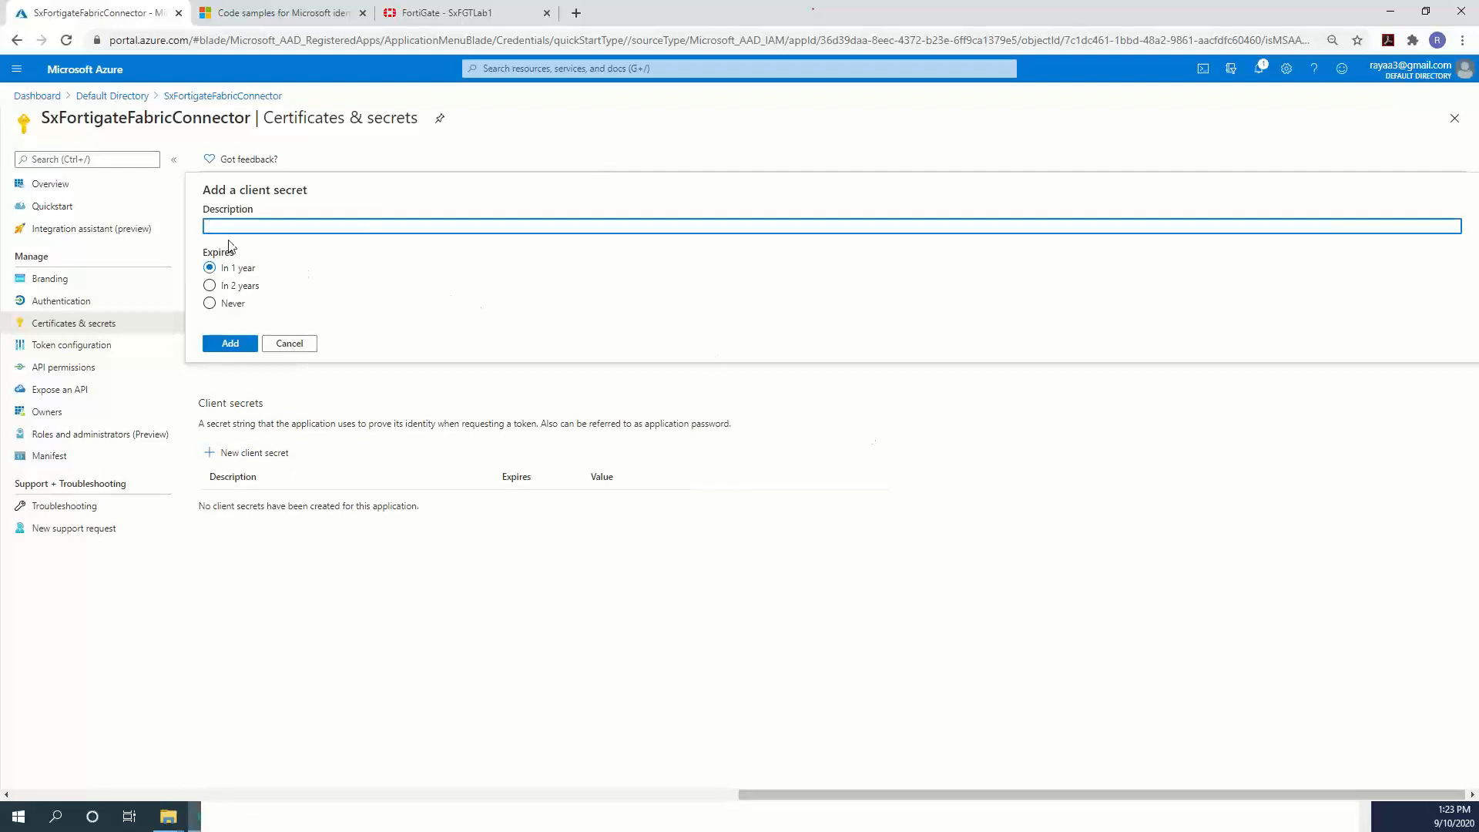
pyautogui.write('fabric-connector-secret')
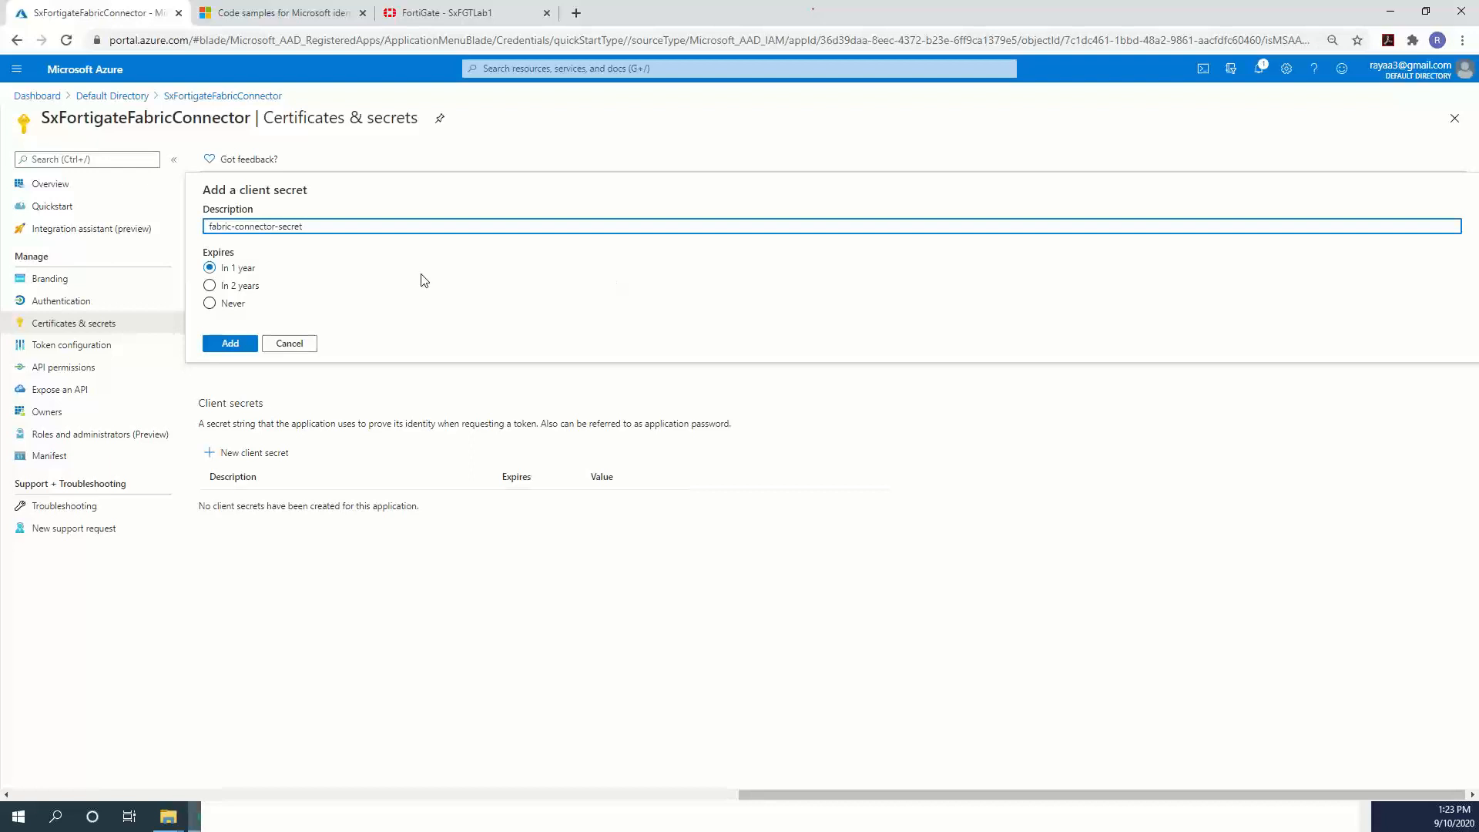
pyautogui.click(231, 343)
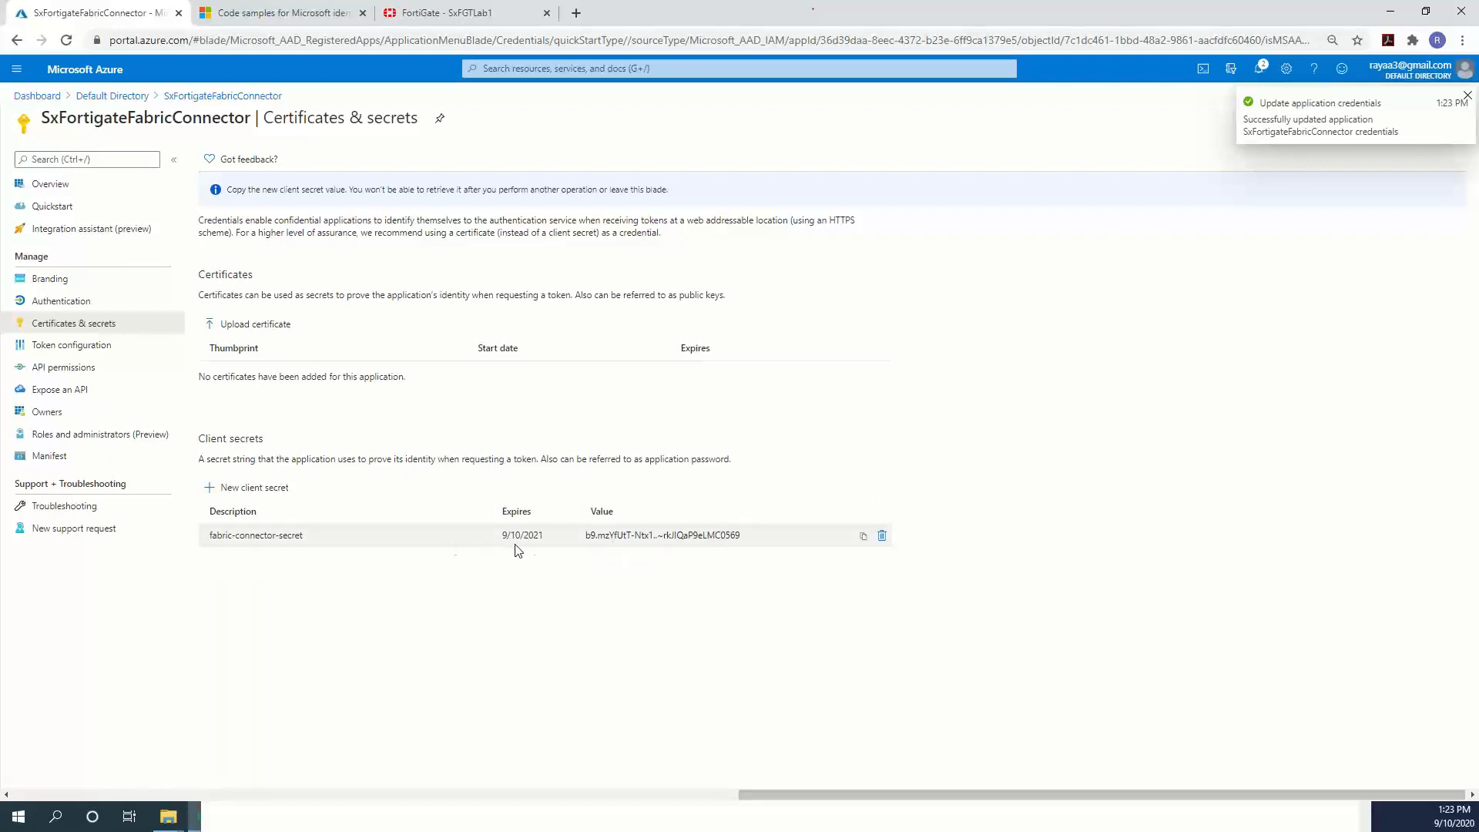
pyautogui.moveTo(777, 538); pyautogui.dragTo(570, 533)
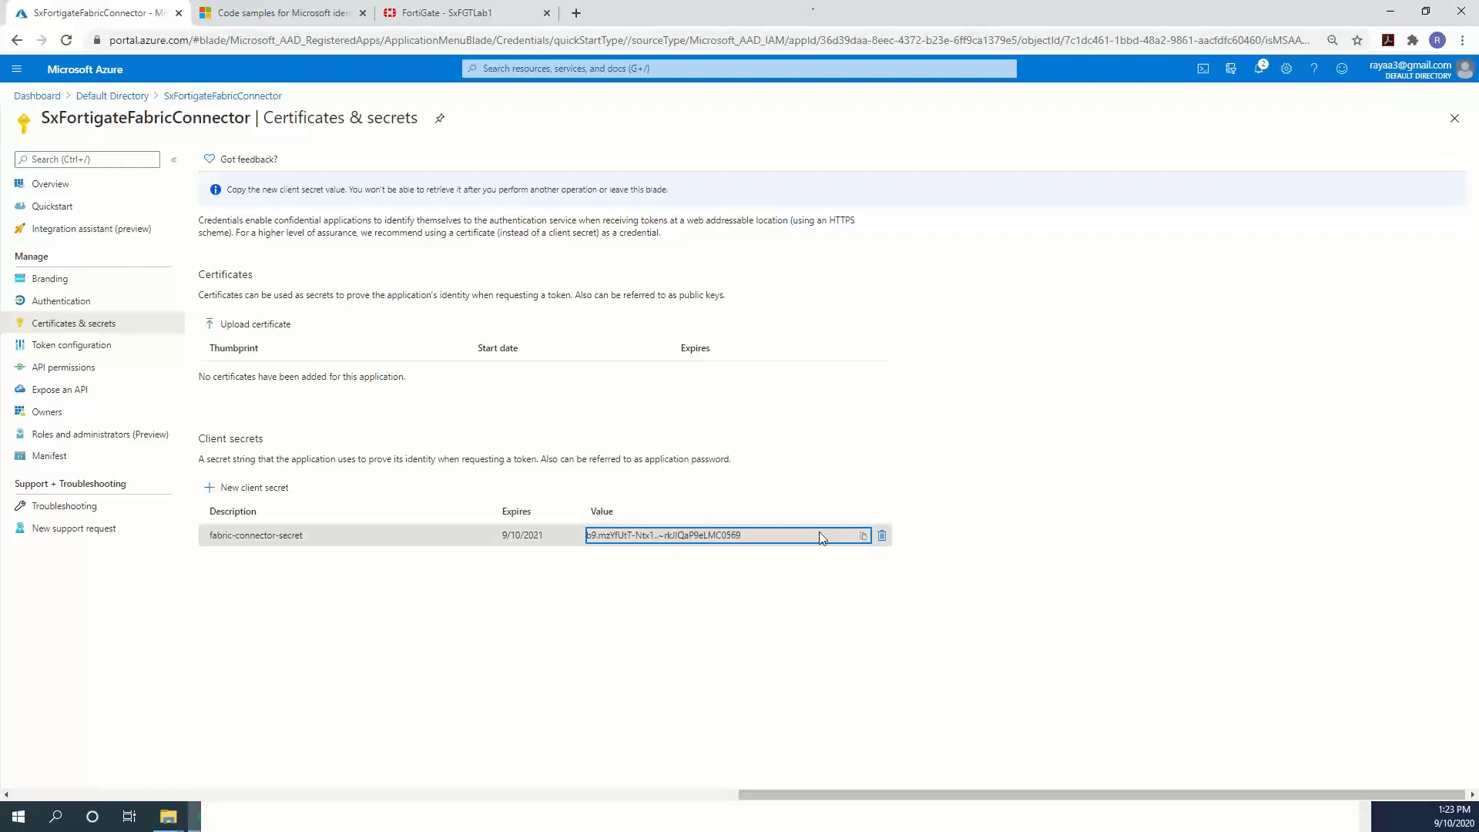
pyautogui.click(865, 537)
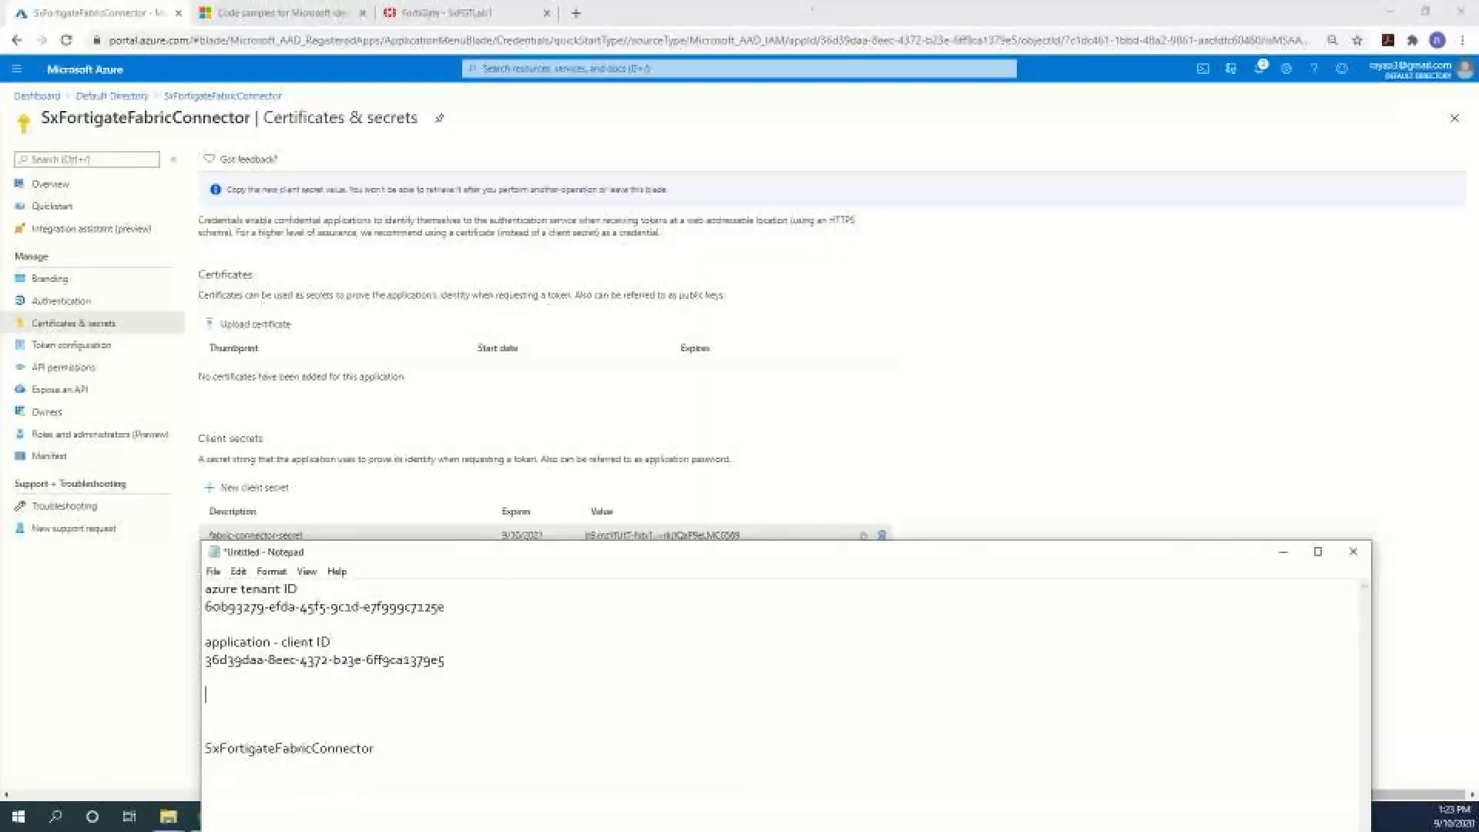
# Paste the client secret into Notepad under a new 'secret:' label line.
pyautogui.moveTo(710, 562); pyautogui.dragTo(712, 314)
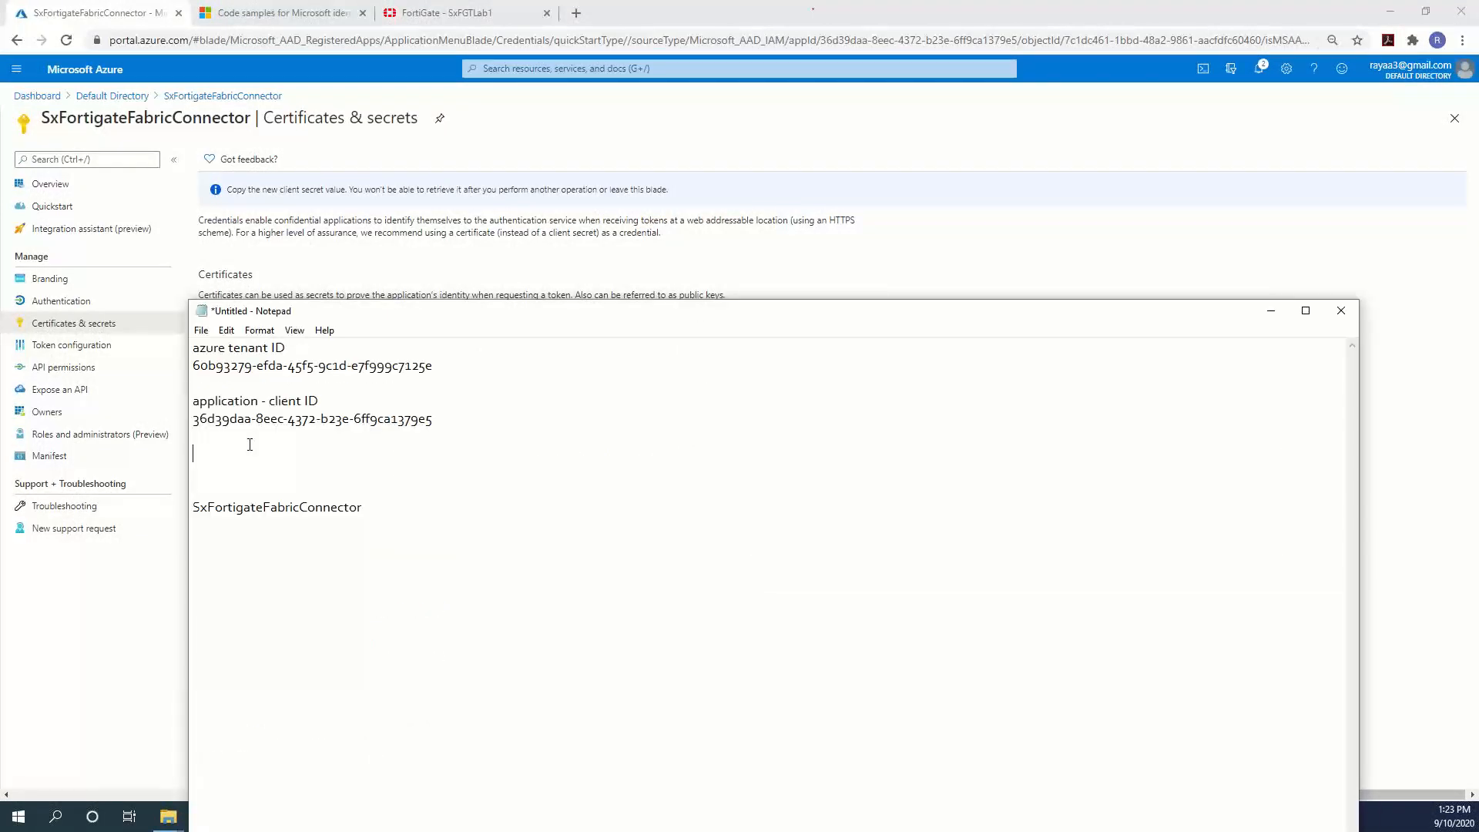
pyautogui.click(262, 455)
pyautogui.hotkey('ctrl', 'v')
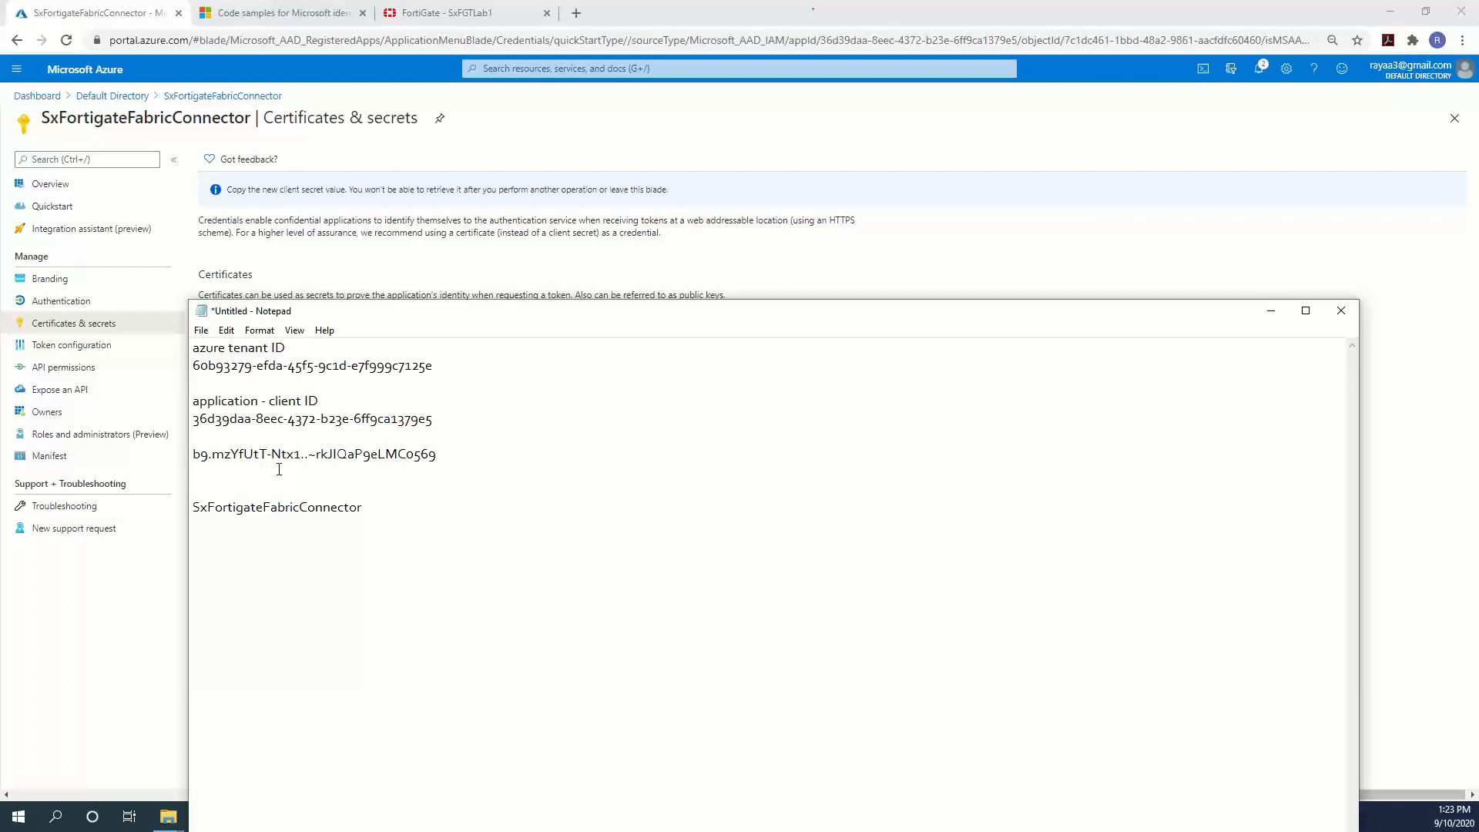
pyautogui.click(196, 441)
pyautogui.press('Return')
pyautogui.write('secret:')
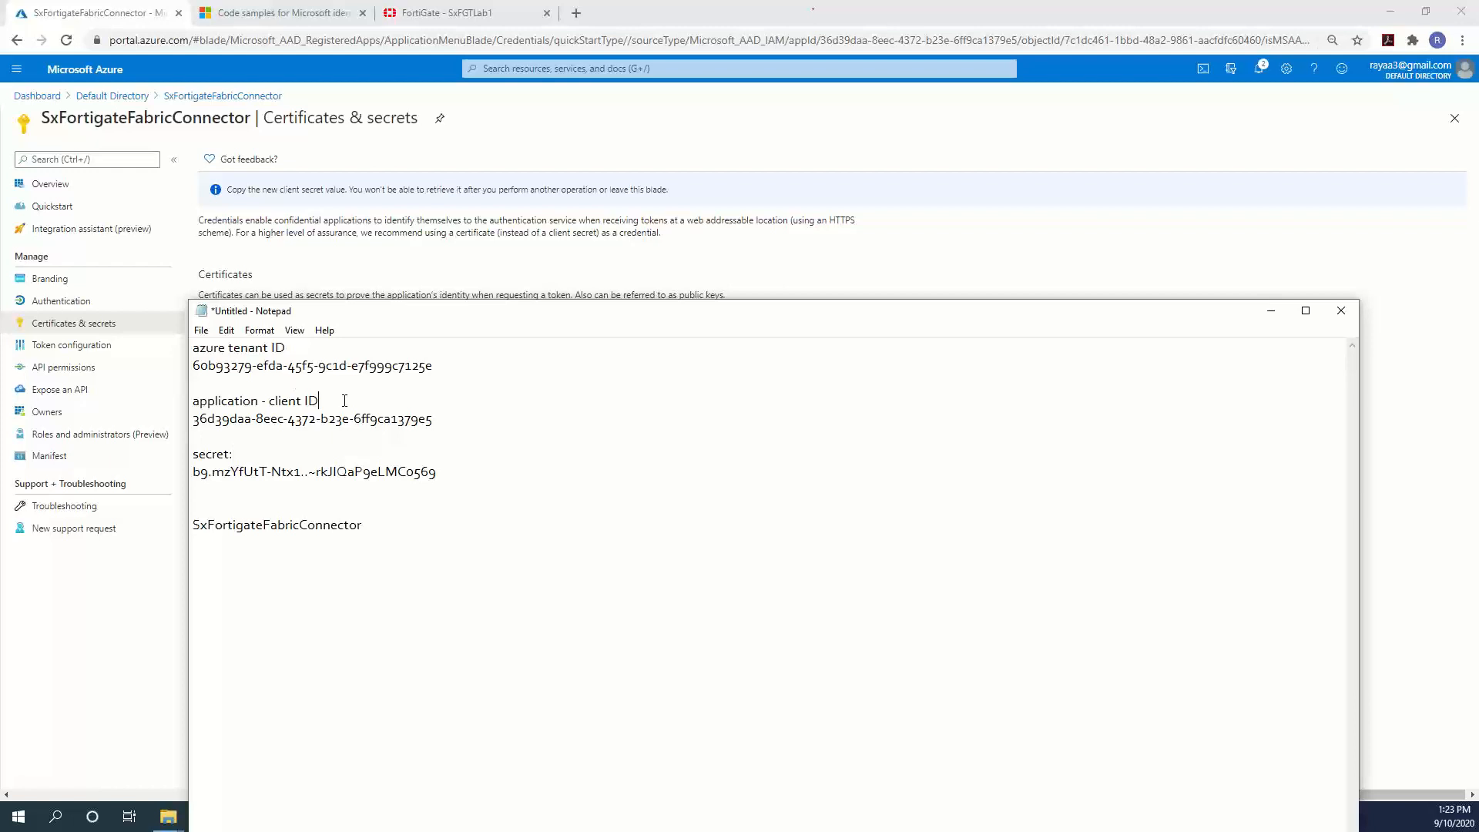
pyautogui.write(':')
# Check the tenant ID, client ID and secret values noted in Notepad.
pyautogui.click(315, 352)
pyautogui.moveTo(433, 366); pyautogui.dragTo(177, 366)
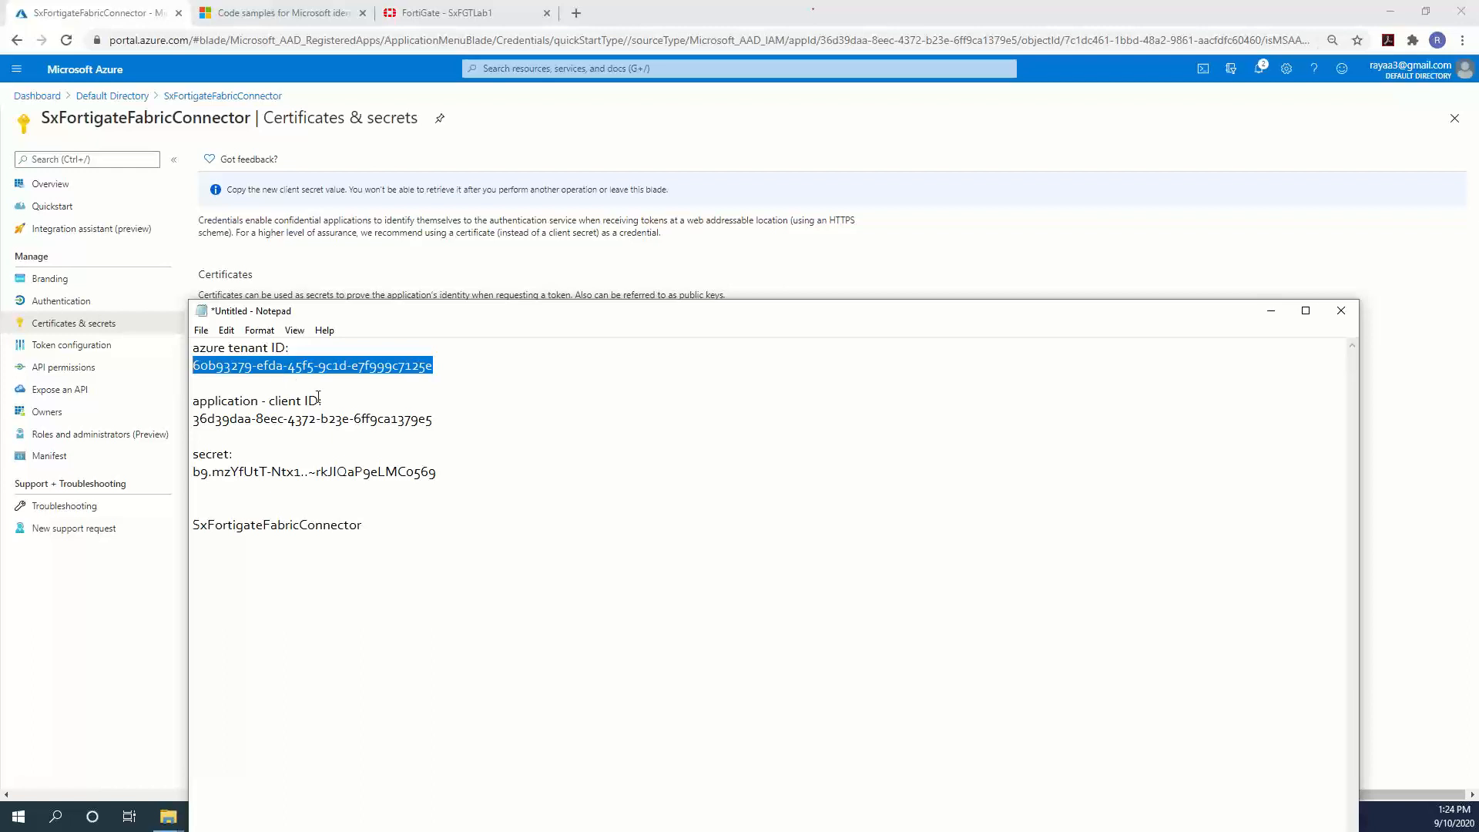
pyautogui.moveTo(434, 419); pyautogui.dragTo(185, 424)
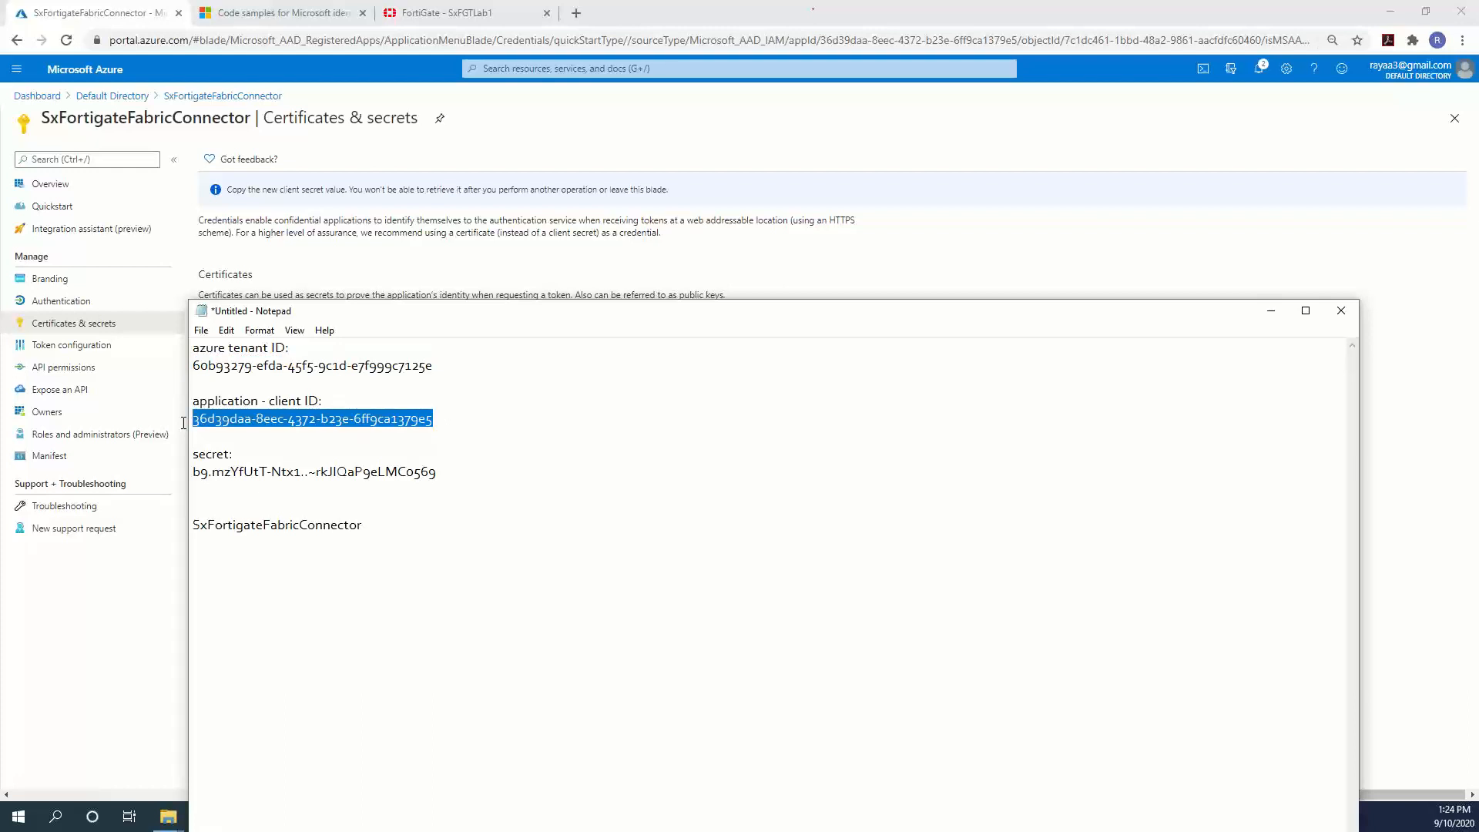
pyautogui.moveTo(437, 472); pyautogui.dragTo(170, 480)
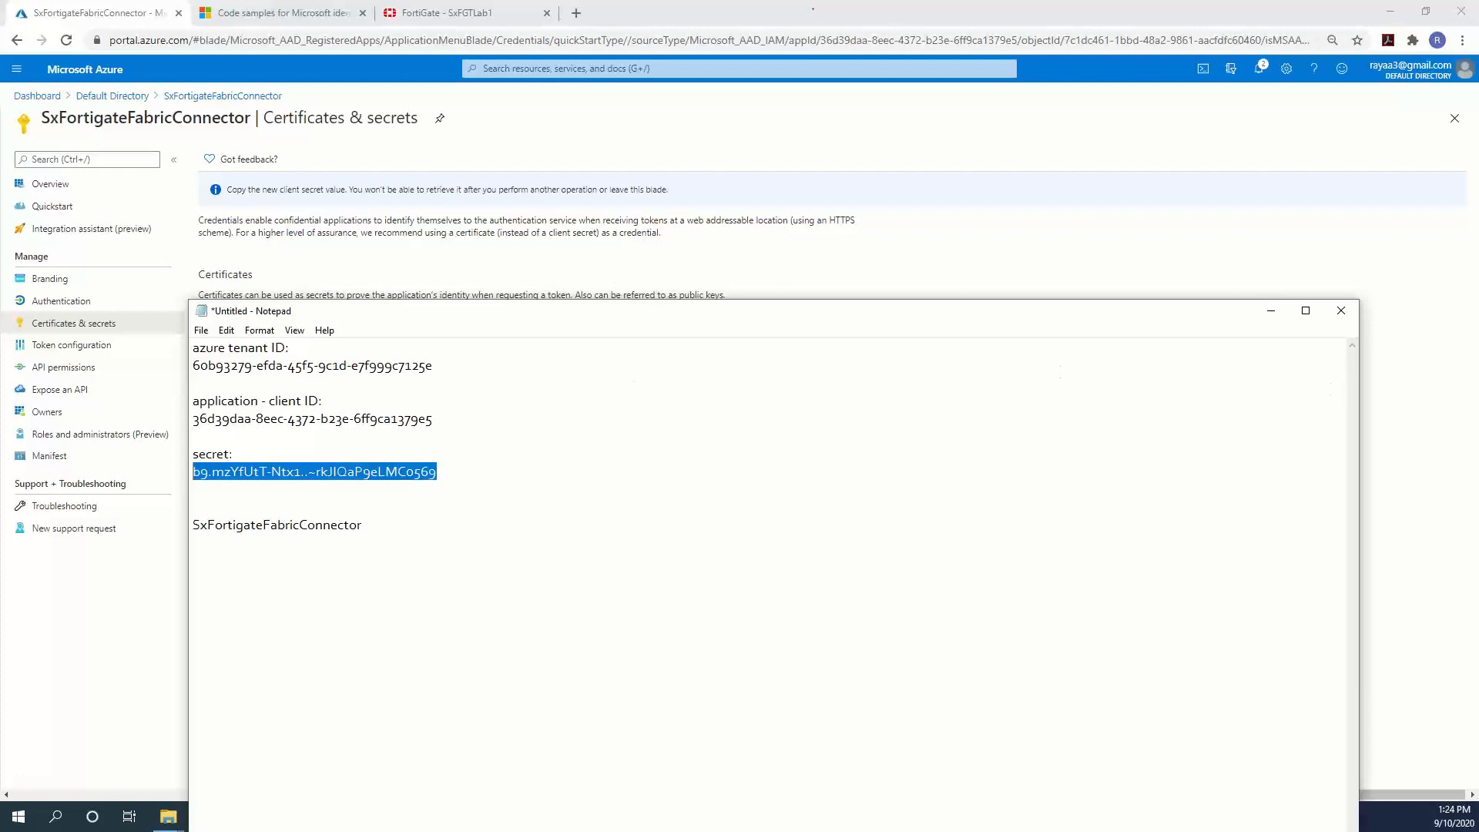
pyautogui.click(906, 267)
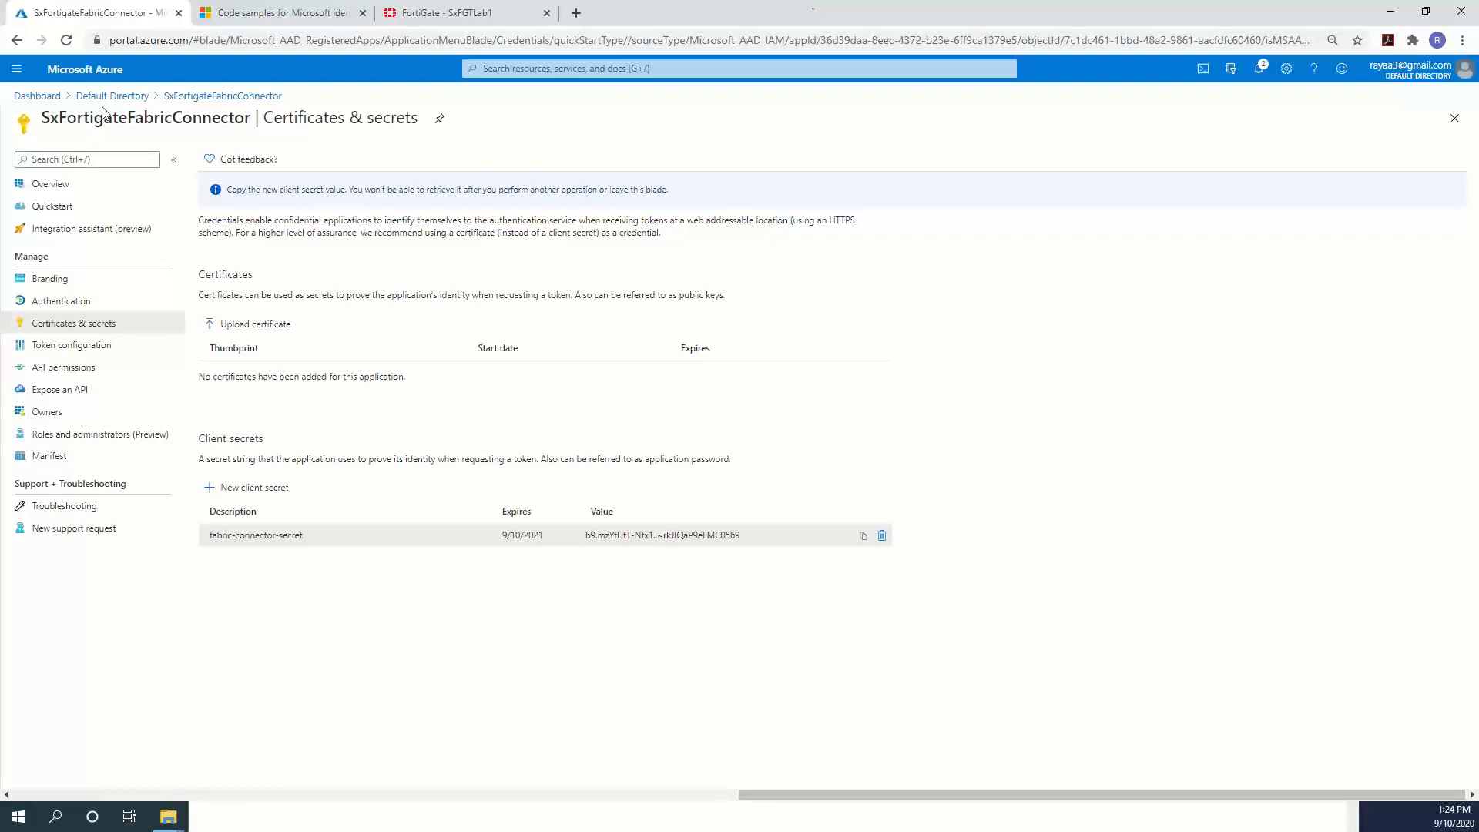
# Open the SxLab resource group and copy its subscription ID.
pyautogui.click(15, 71)
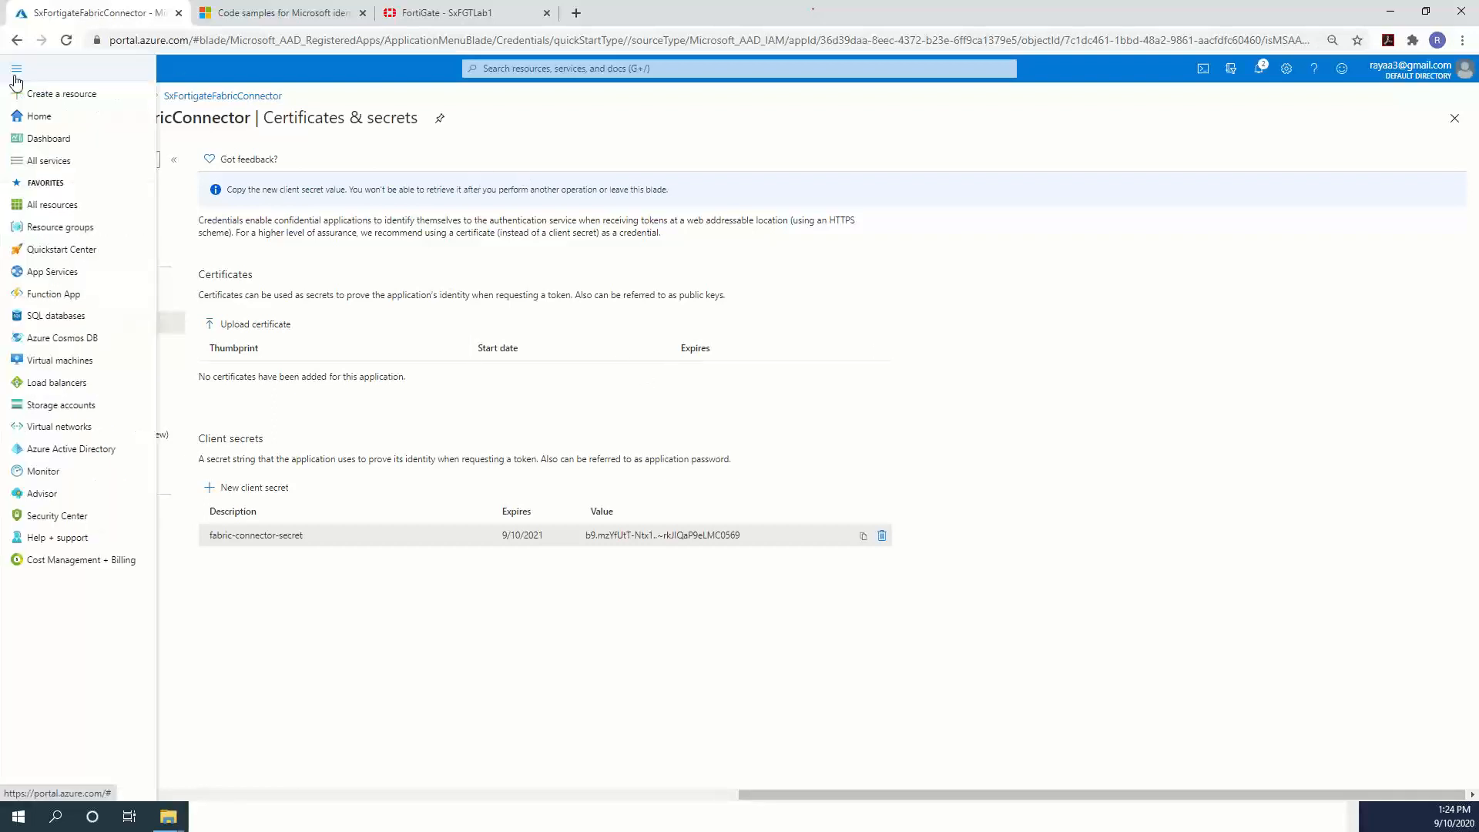
pyautogui.click(63, 228)
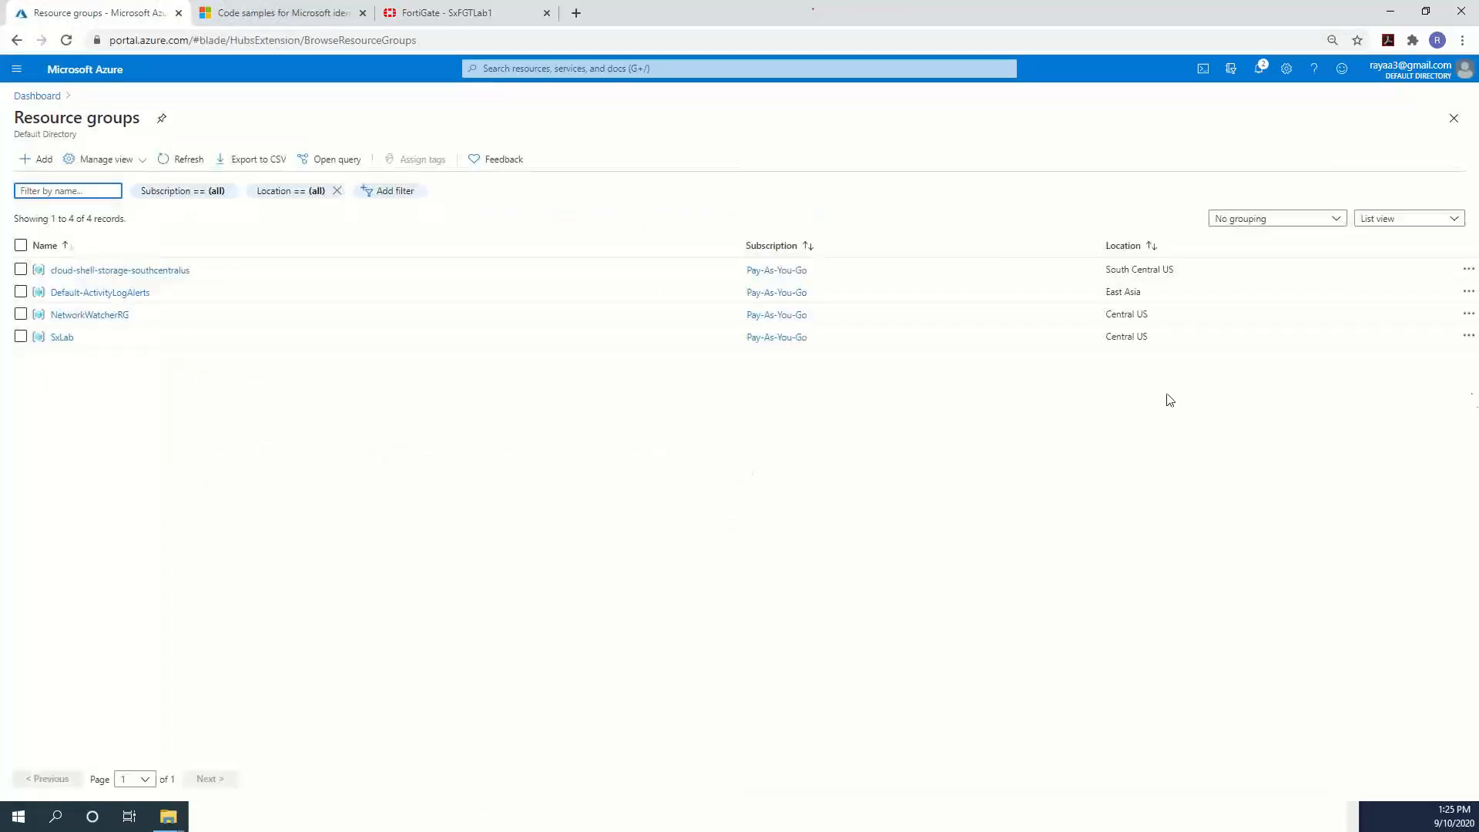
pyautogui.click(60, 336)
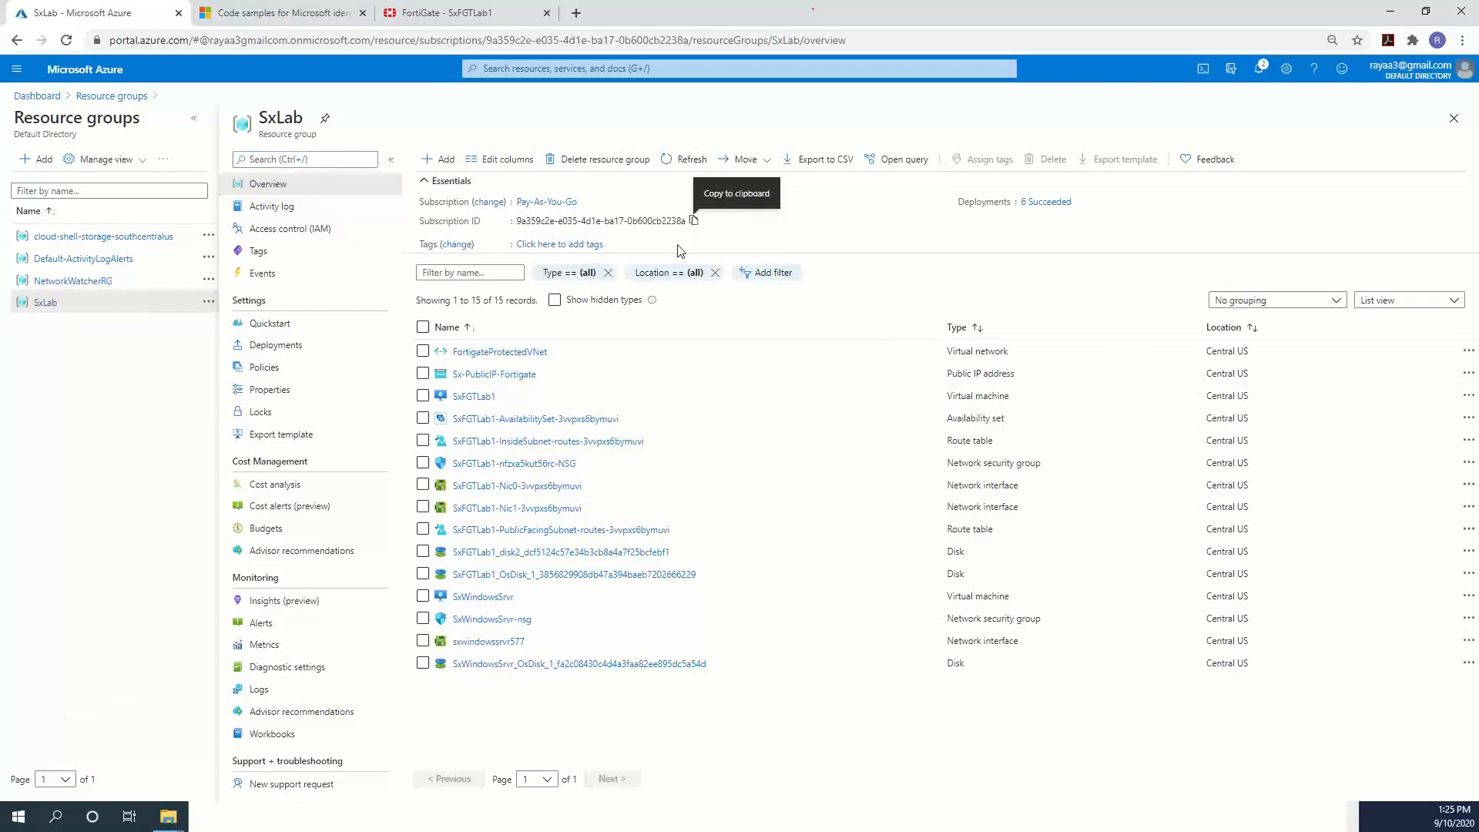
pyautogui.click(1180, 804)
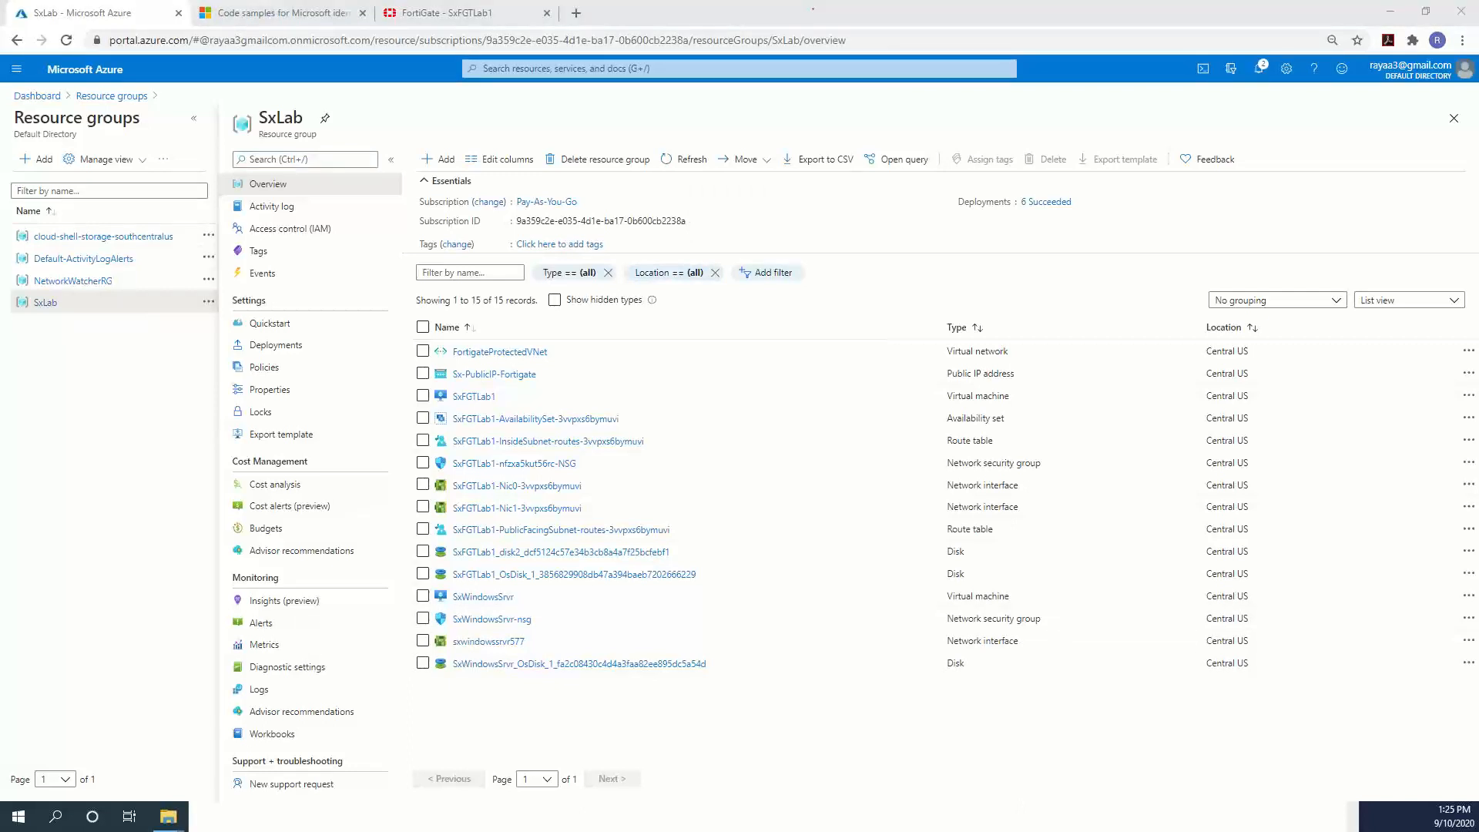
# Paste the subscription ID into Notepad under a 'subscription ID' label.
pyautogui.hotkey('alt', 'Tab')
pyautogui.click(414, 536)
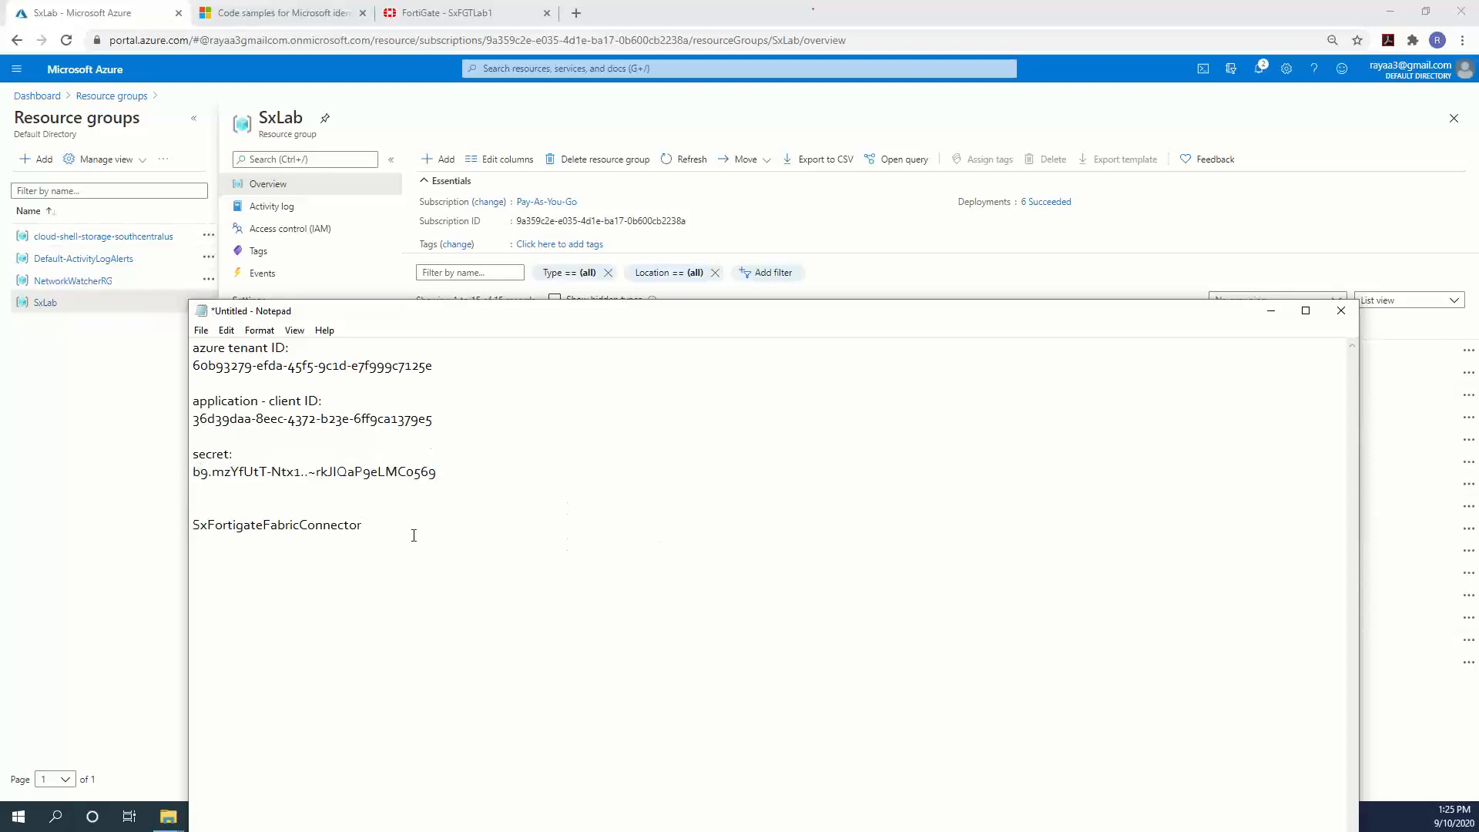
pyautogui.write('subscription ID')
pyautogui.press('Return')
pyautogui.hotkey('ctrl', 'v')
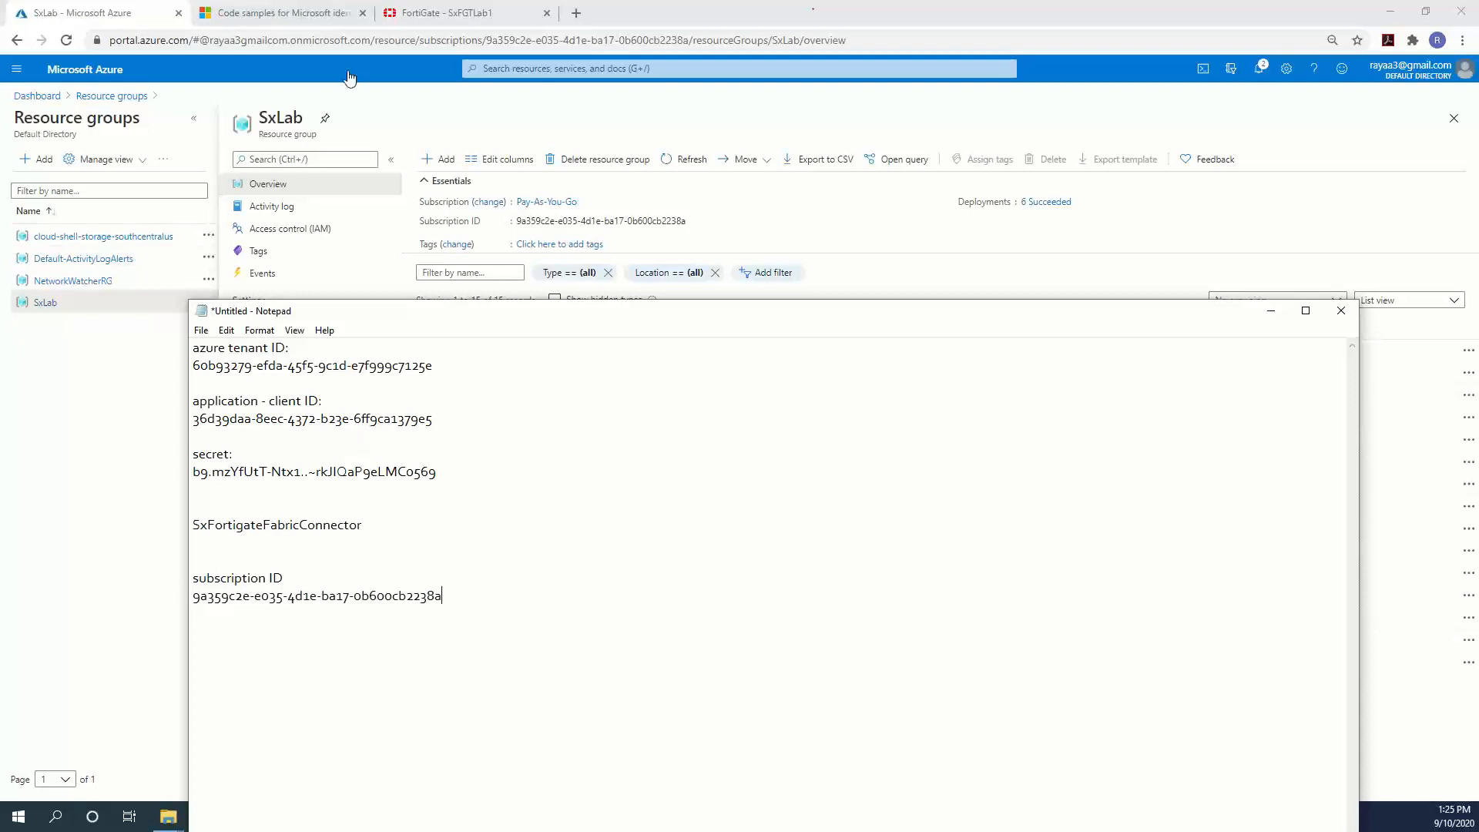
pyautogui.moveTo(418, 314); pyautogui.dragTo(333, 462)
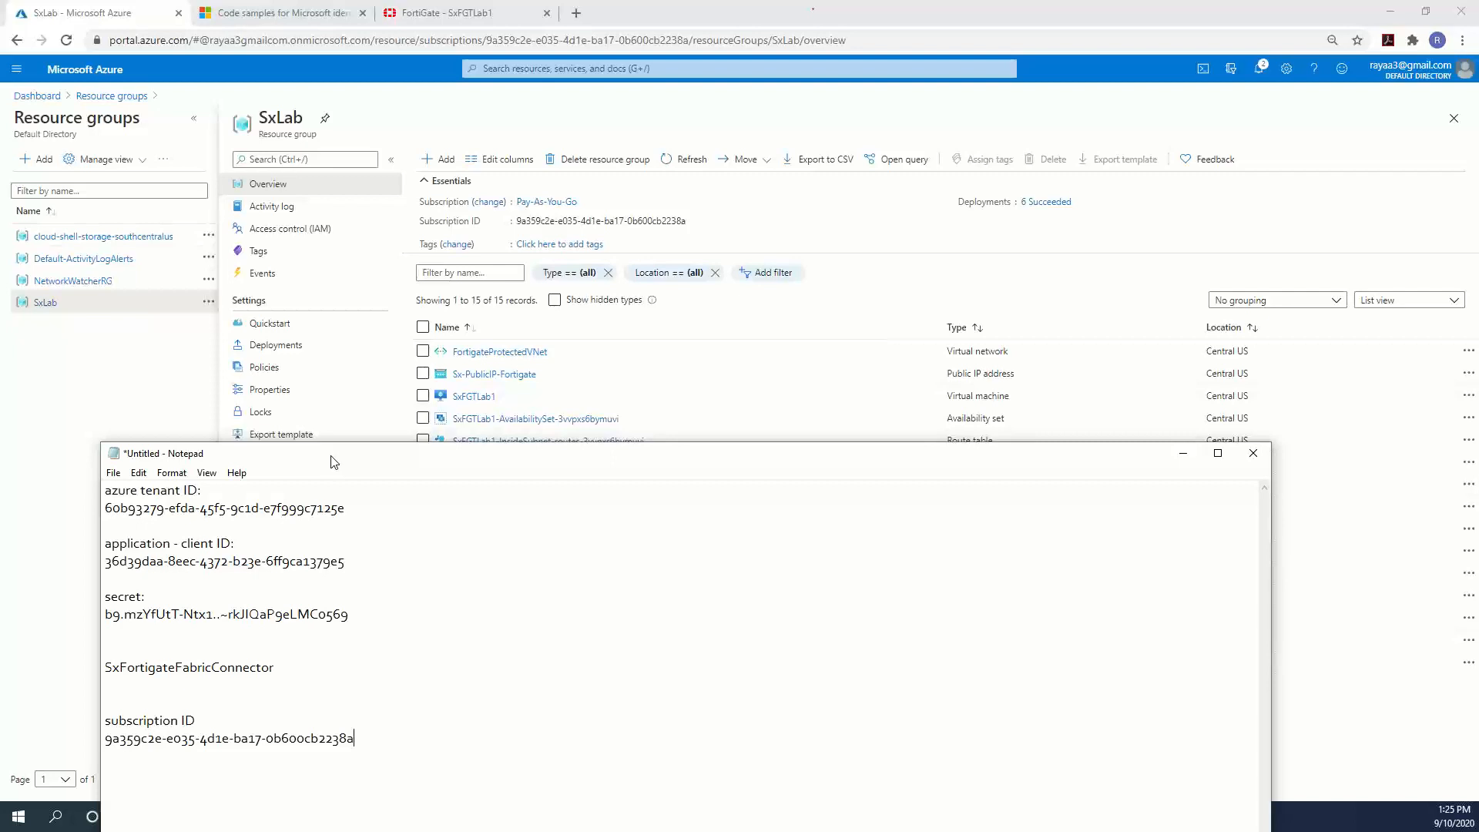
pyautogui.click(77, 404)
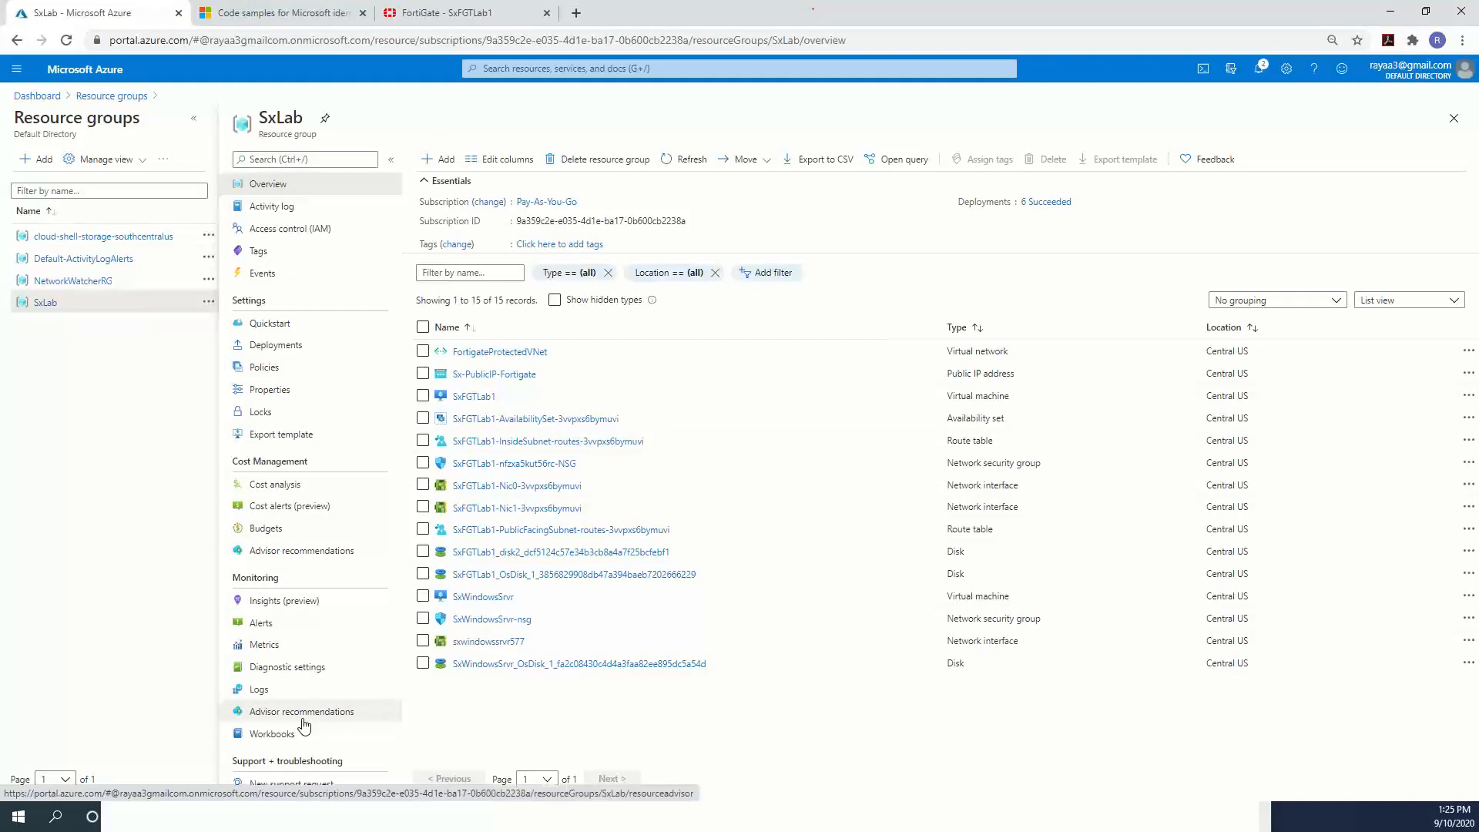
# Start a role assignment on SxLab's access control with the Owner role.
pyautogui.click(284, 230)
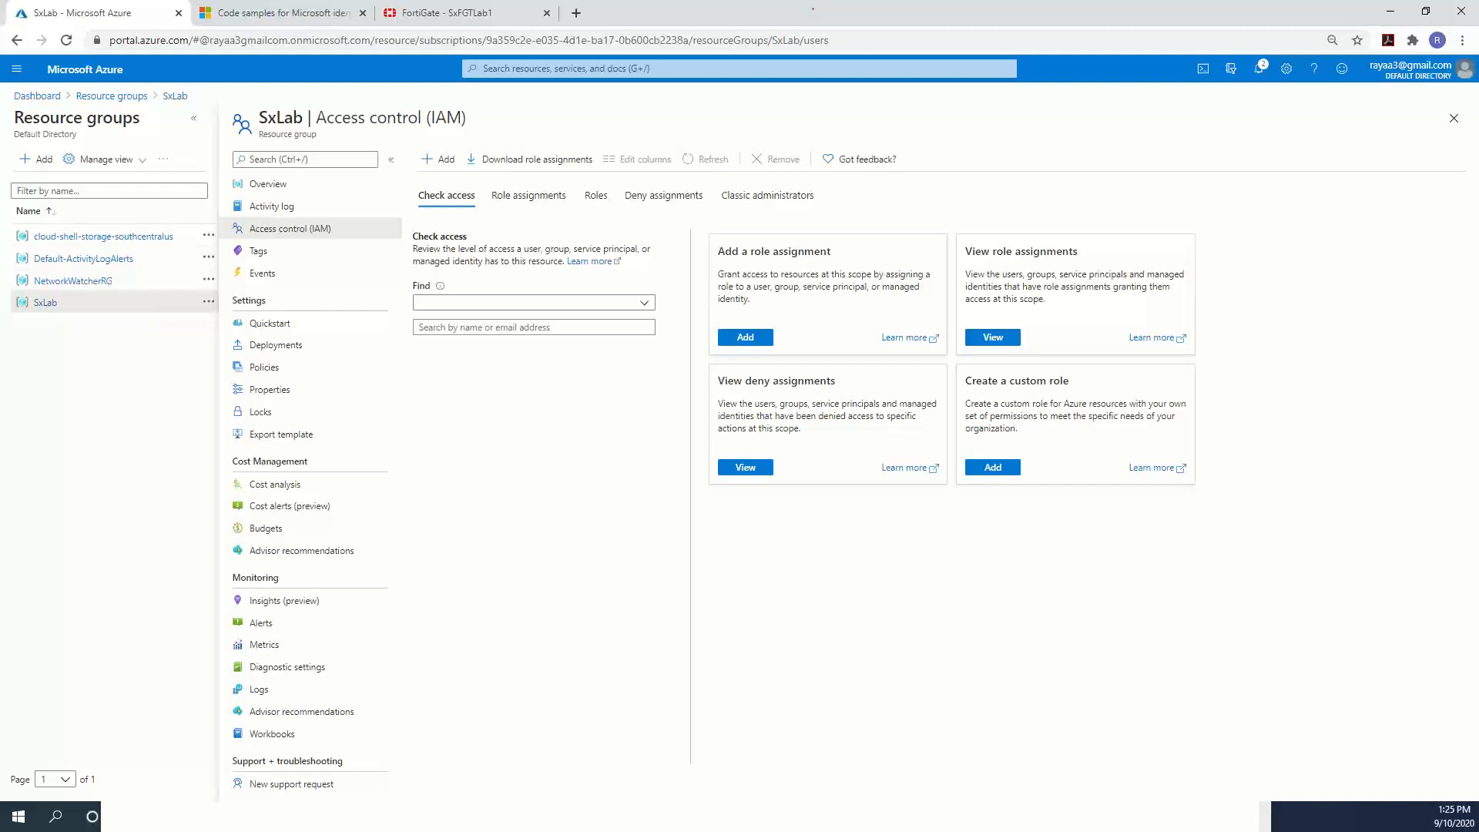
pyautogui.click(761, 339)
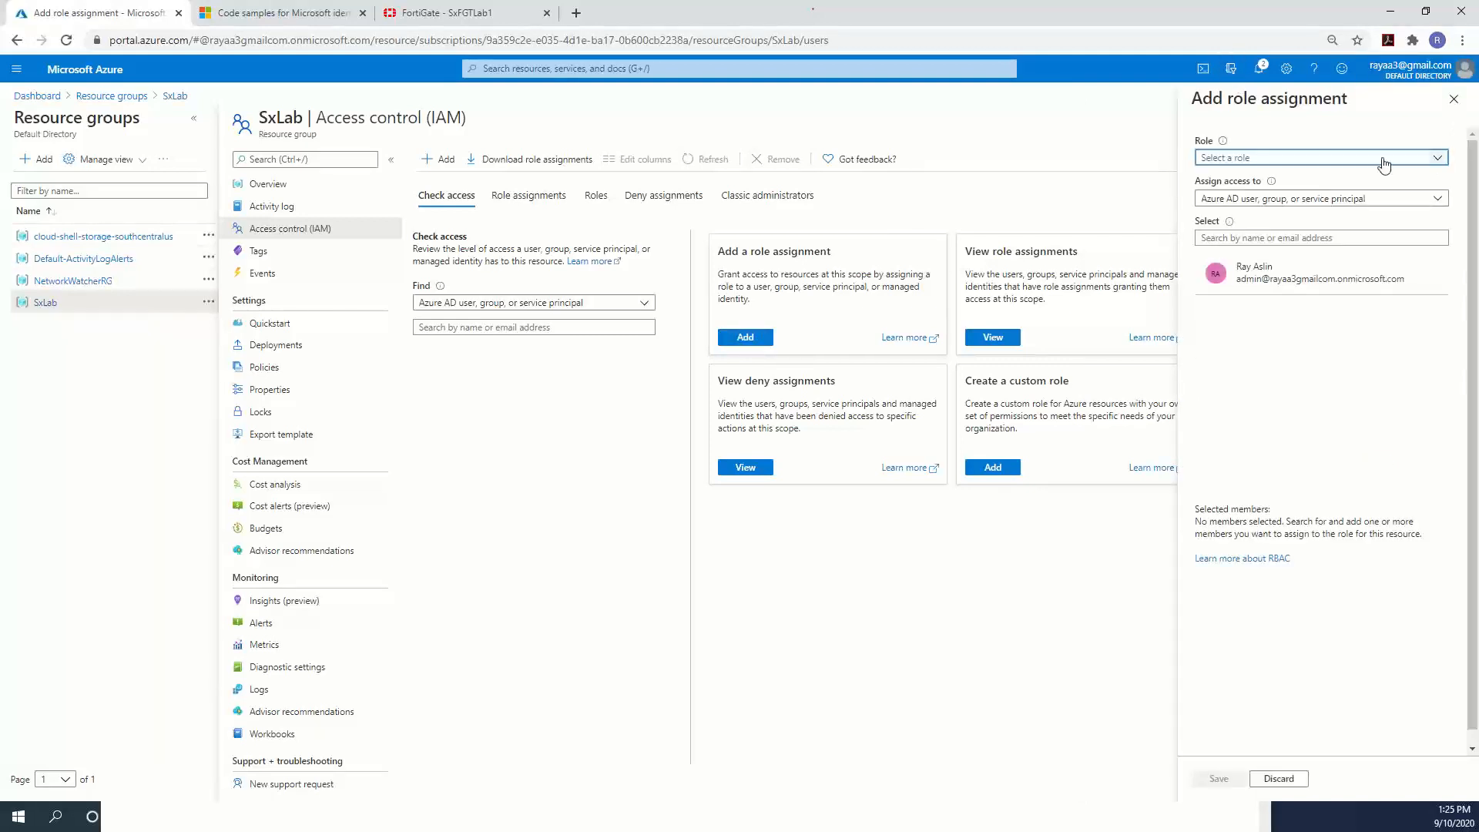
pyautogui.click(1265, 158)
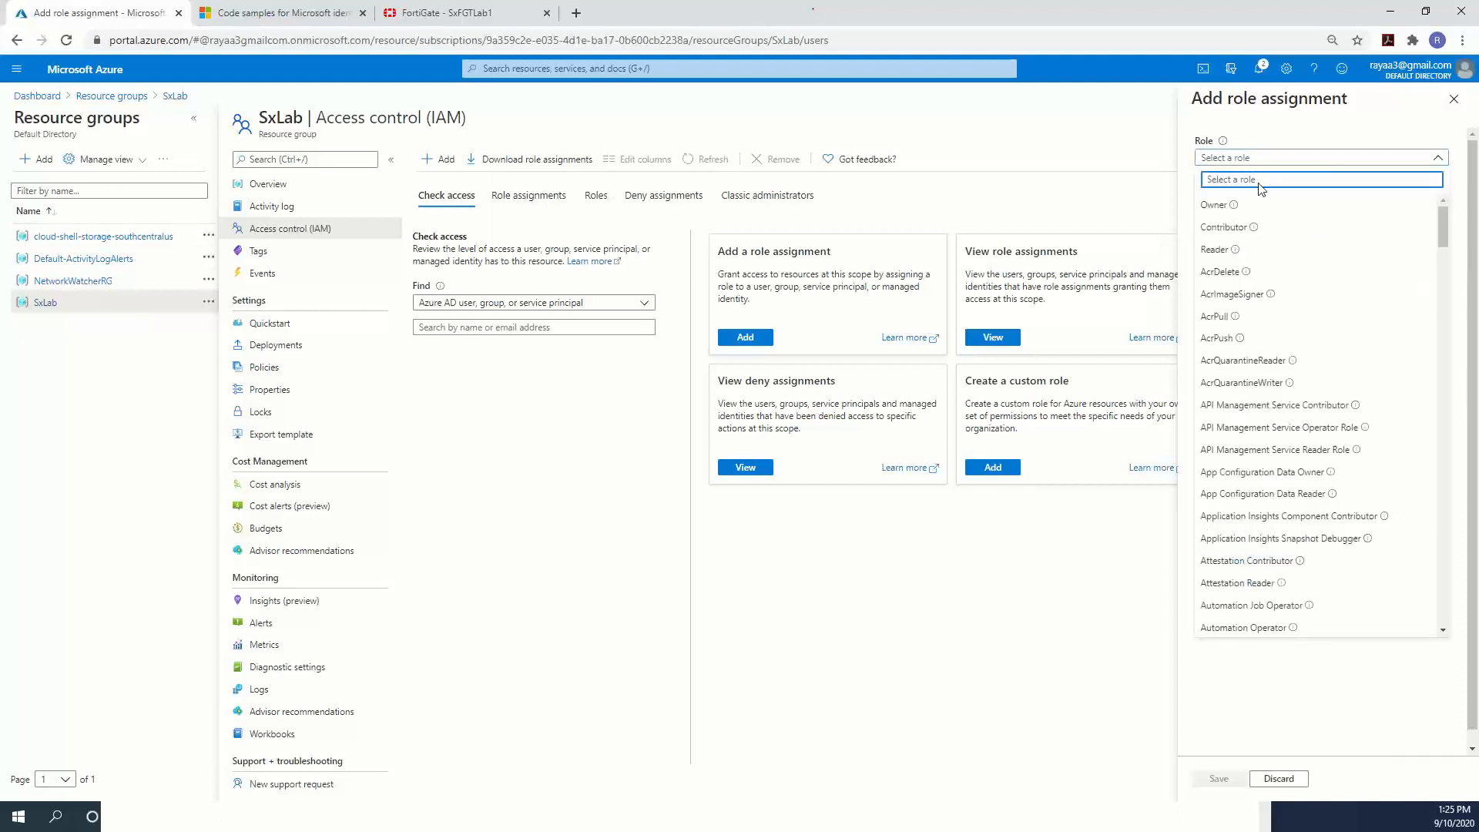
pyautogui.click(1240, 208)
pyautogui.click(1302, 161)
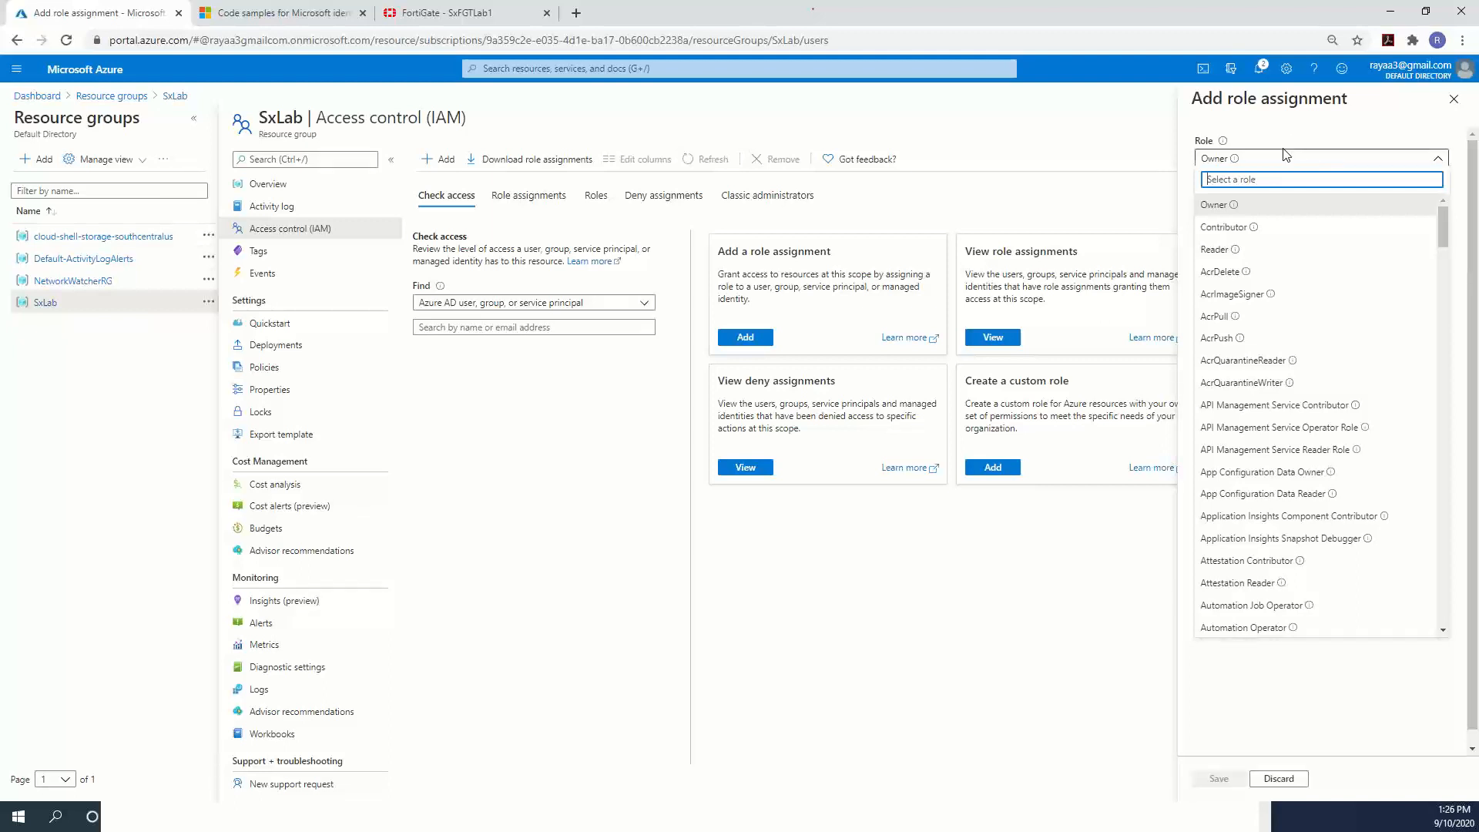
pyautogui.click(1248, 208)
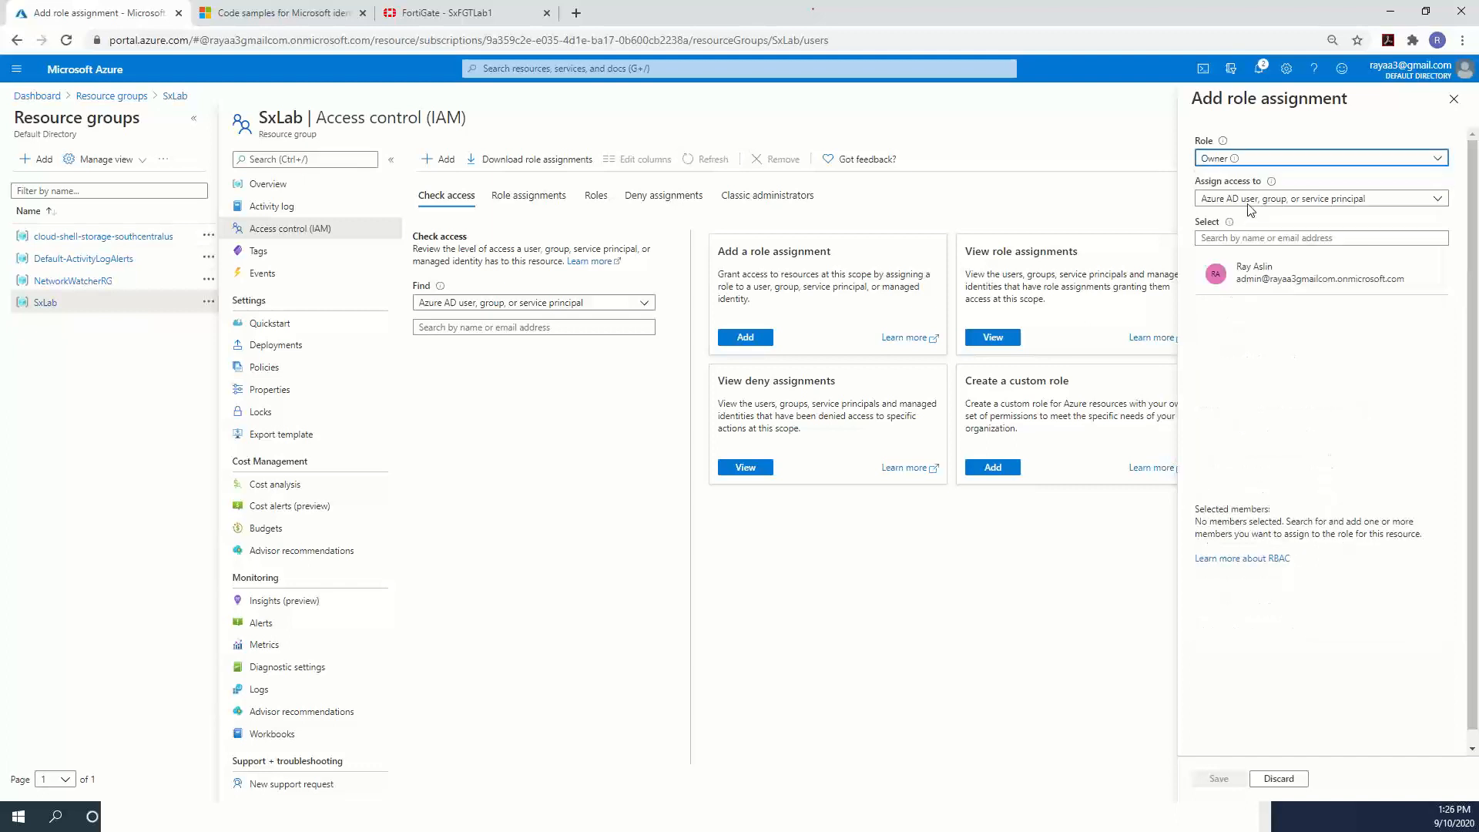
# Select SxFortigateFabricConnector as the member and save the Owner assignment.
pyautogui.moveTo(1272, 185)
pyautogui.click(1260, 238)
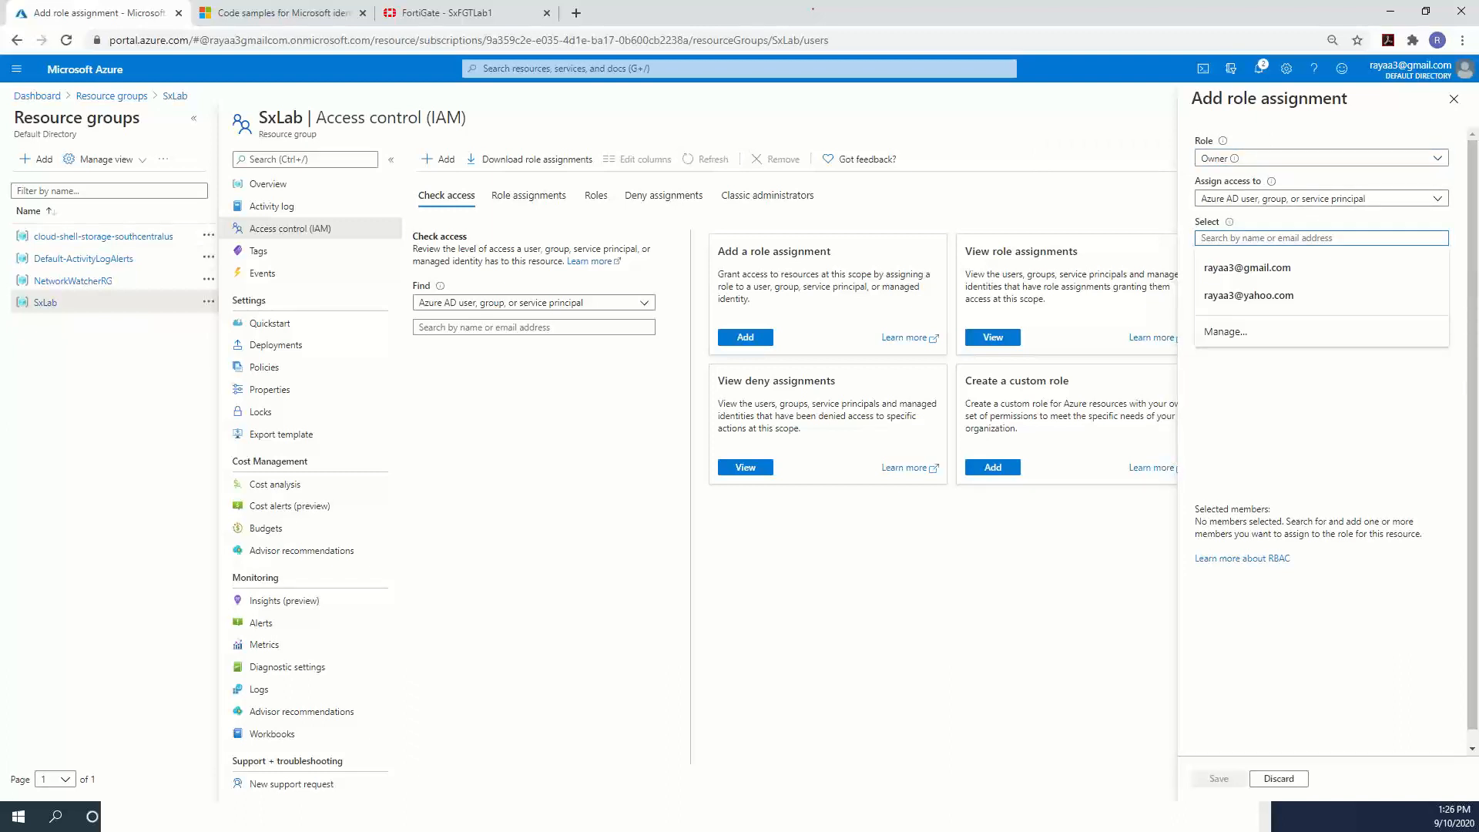
pyautogui.click(1324, 446)
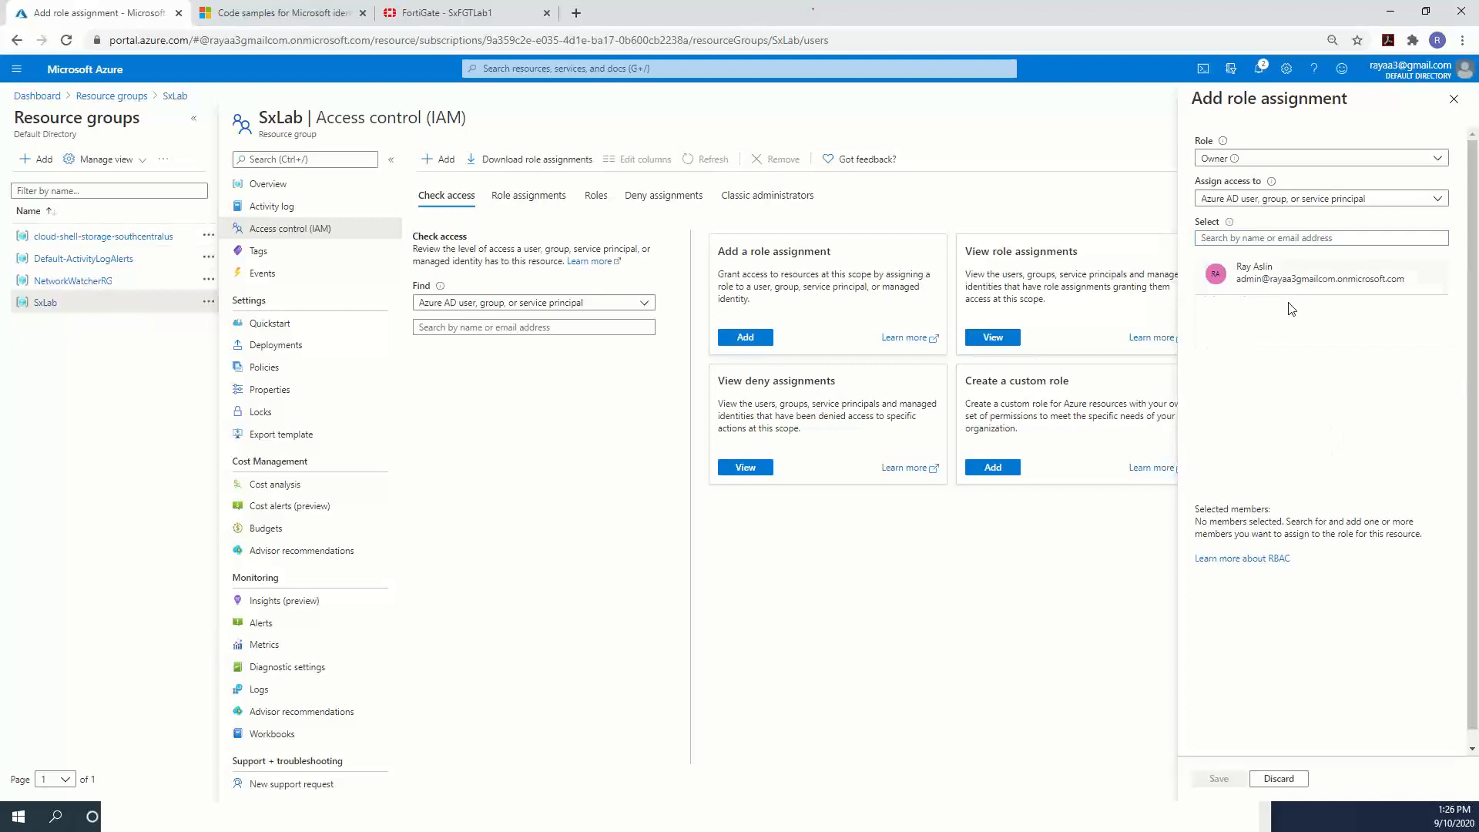
pyautogui.click(1278, 239)
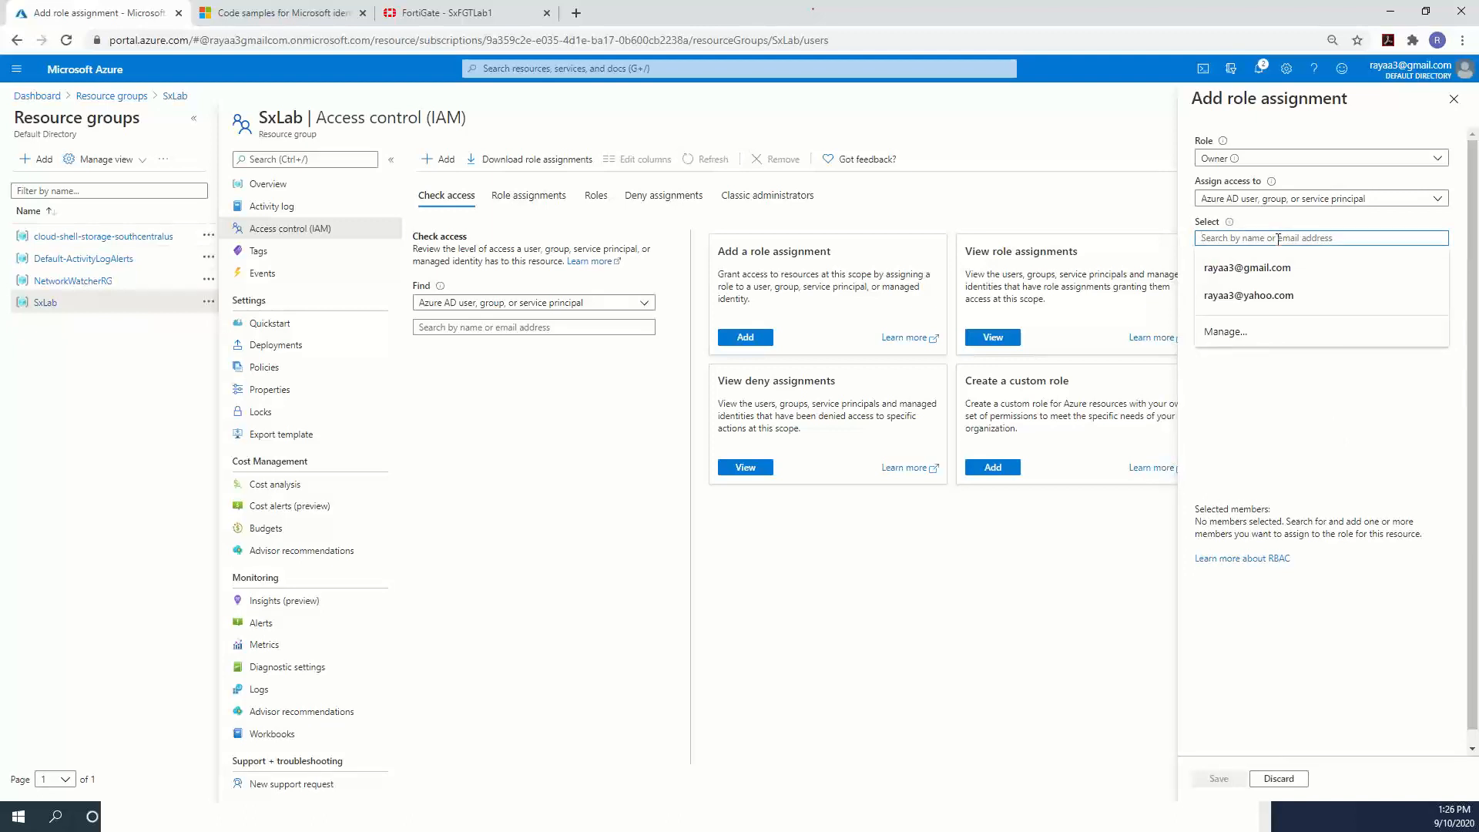
pyautogui.write('SxFor')
pyautogui.press('BackSpace')
pyautogui.press('BackSpace')
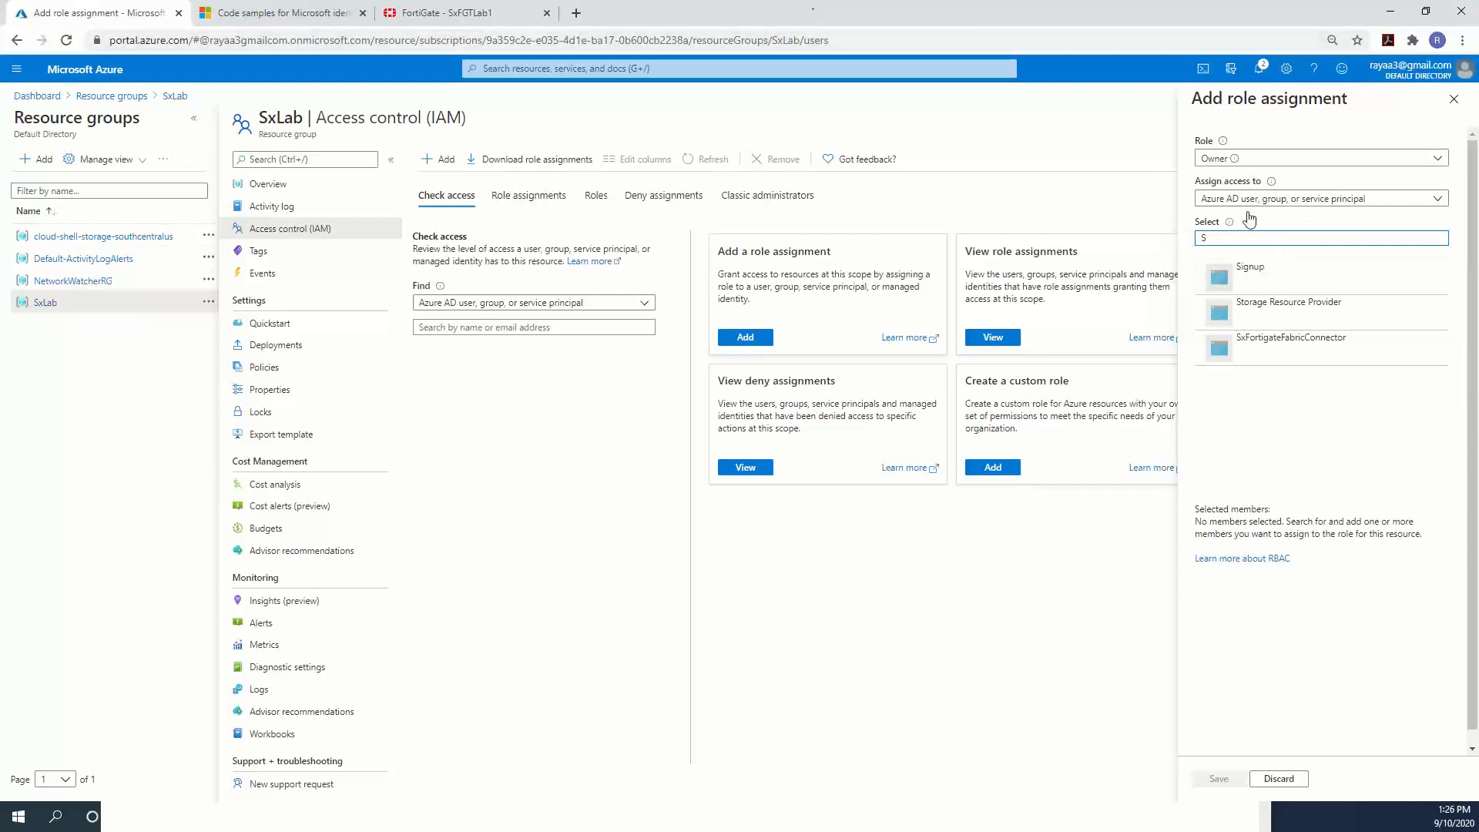
pyautogui.click(1308, 346)
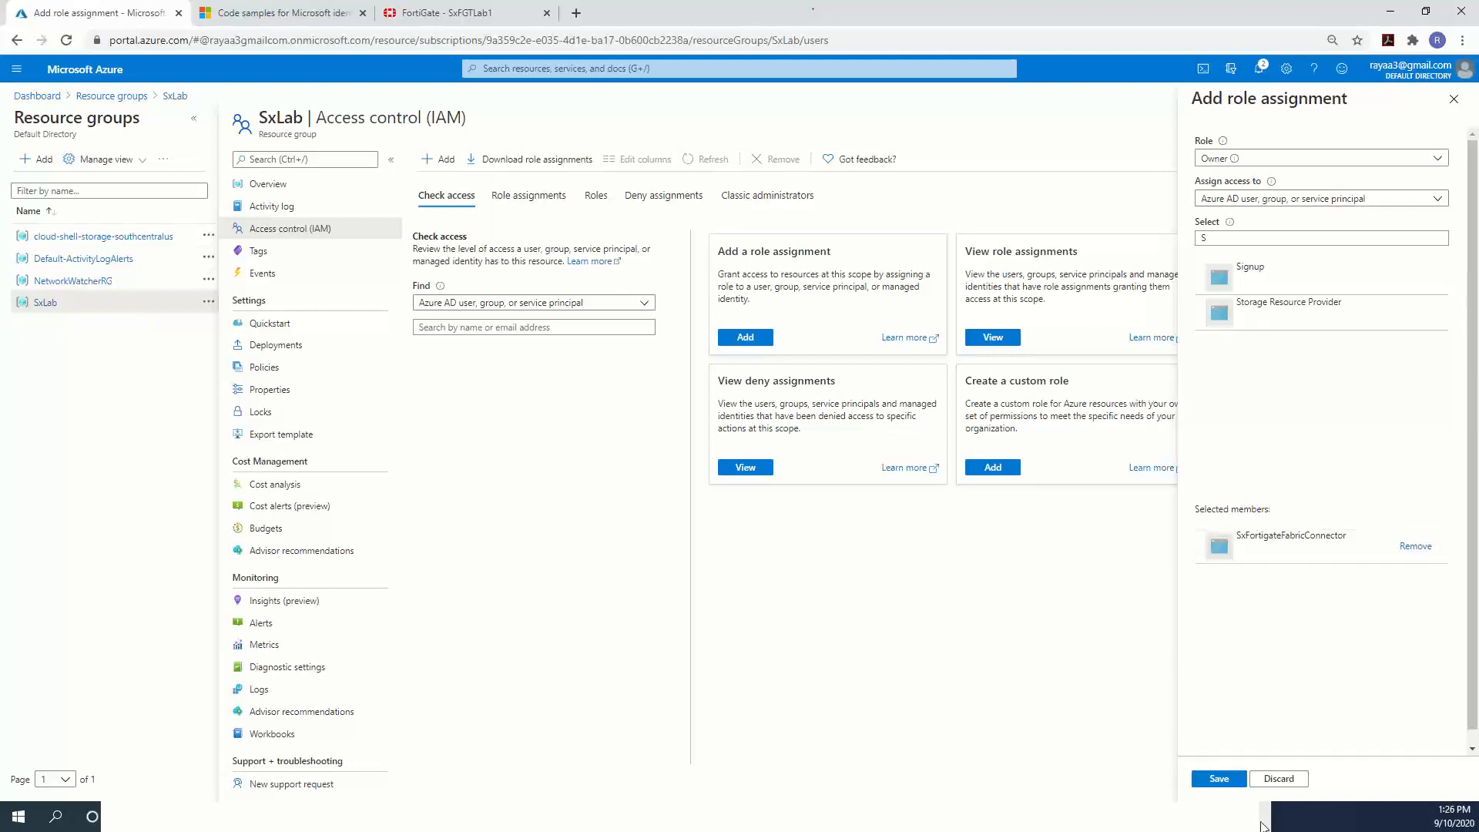
pyautogui.click(1215, 780)
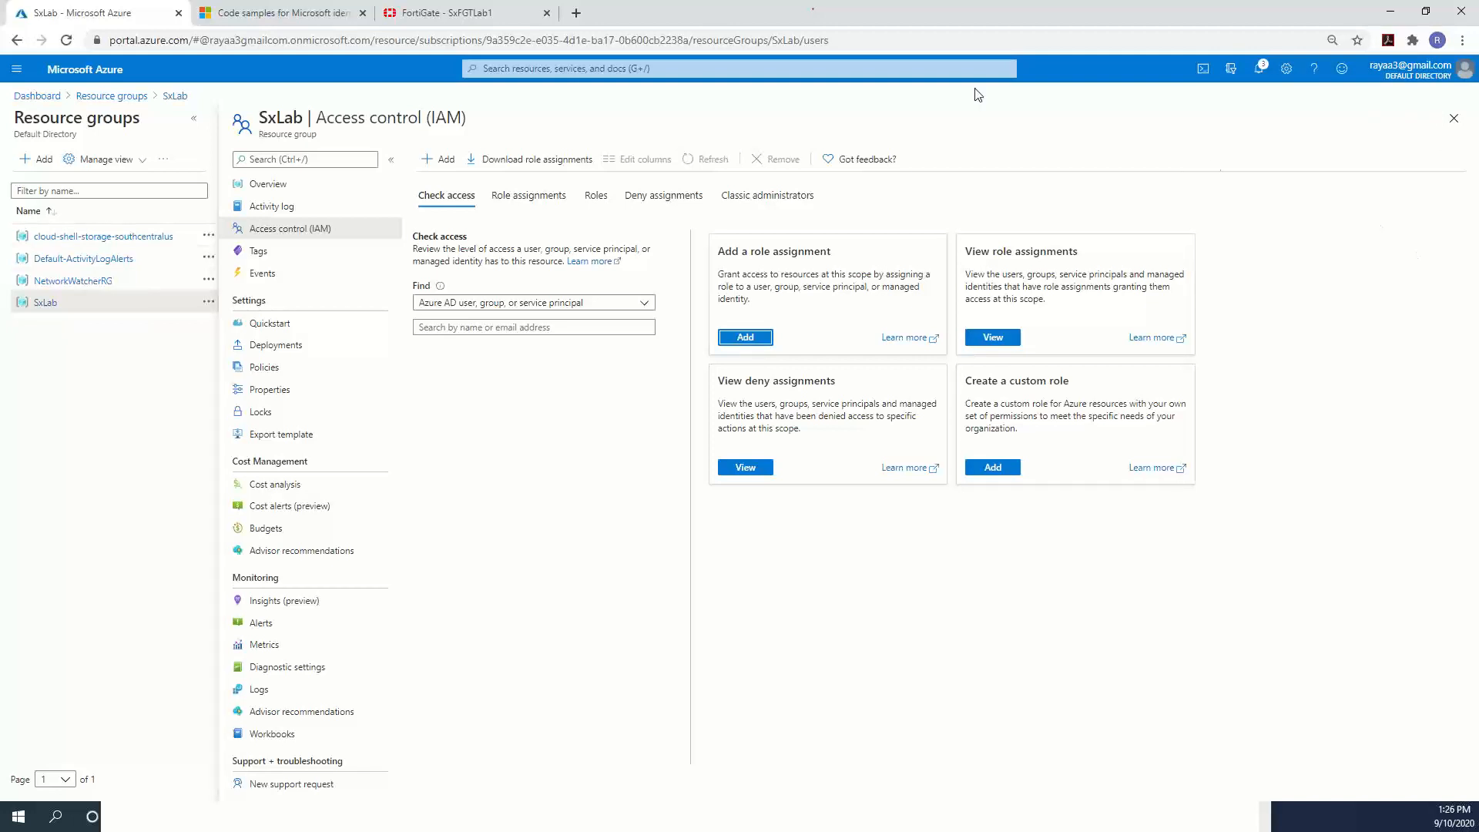
# List all applications under Azure Active Directory's app registrations.
pyautogui.click(1262, 71)
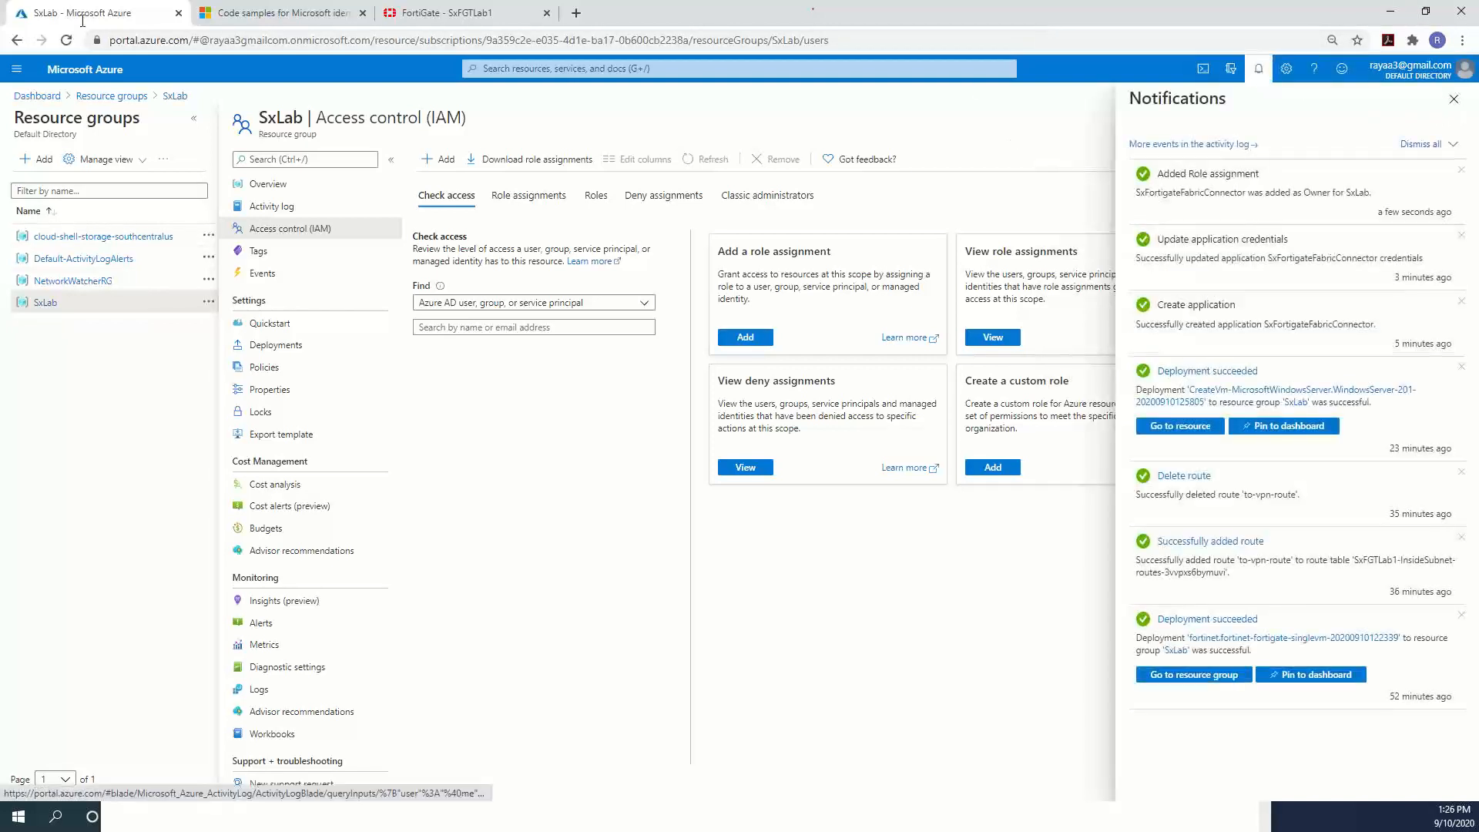
pyautogui.click(17, 69)
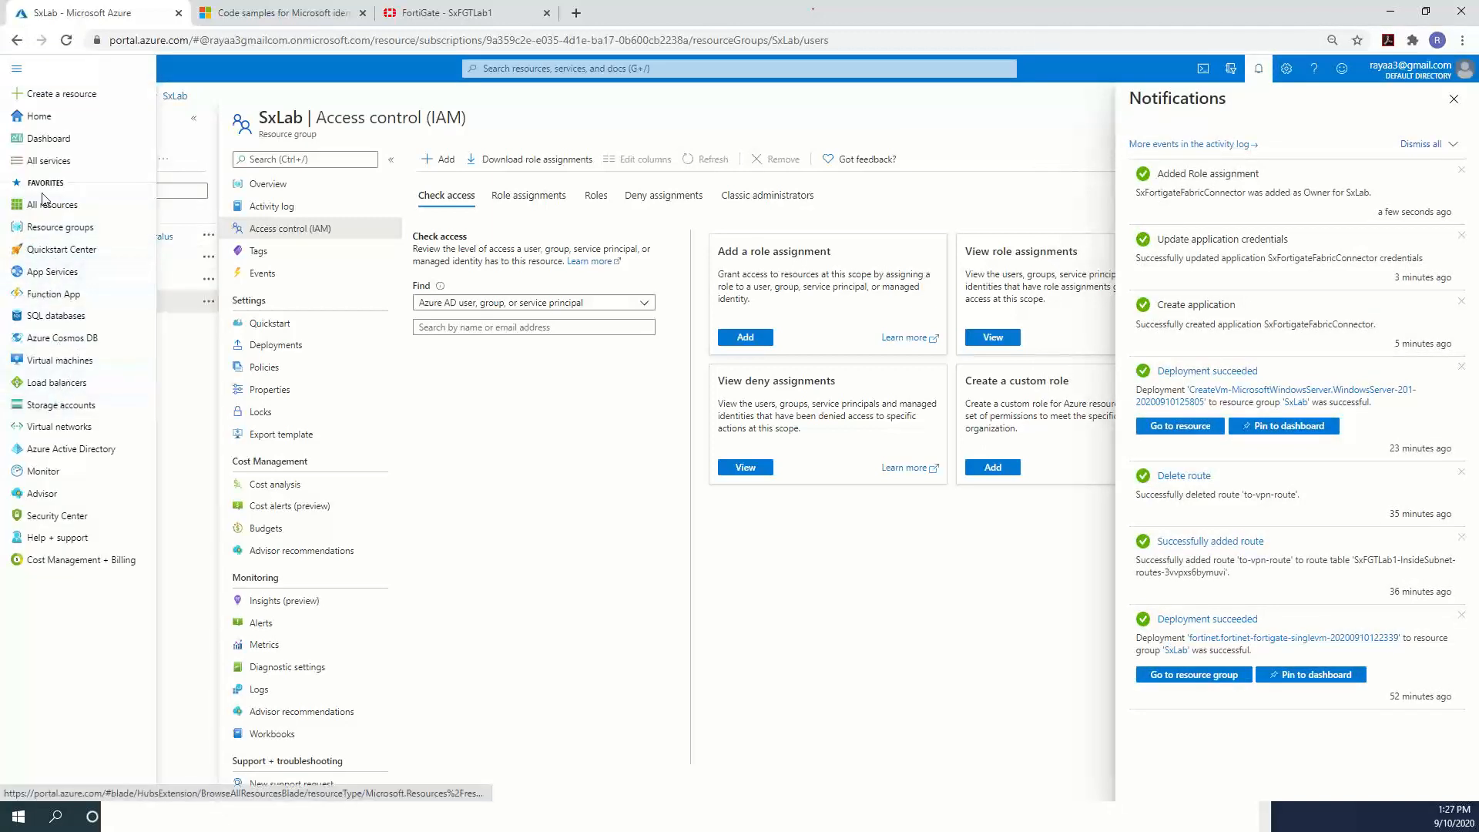
pyautogui.click(70, 449)
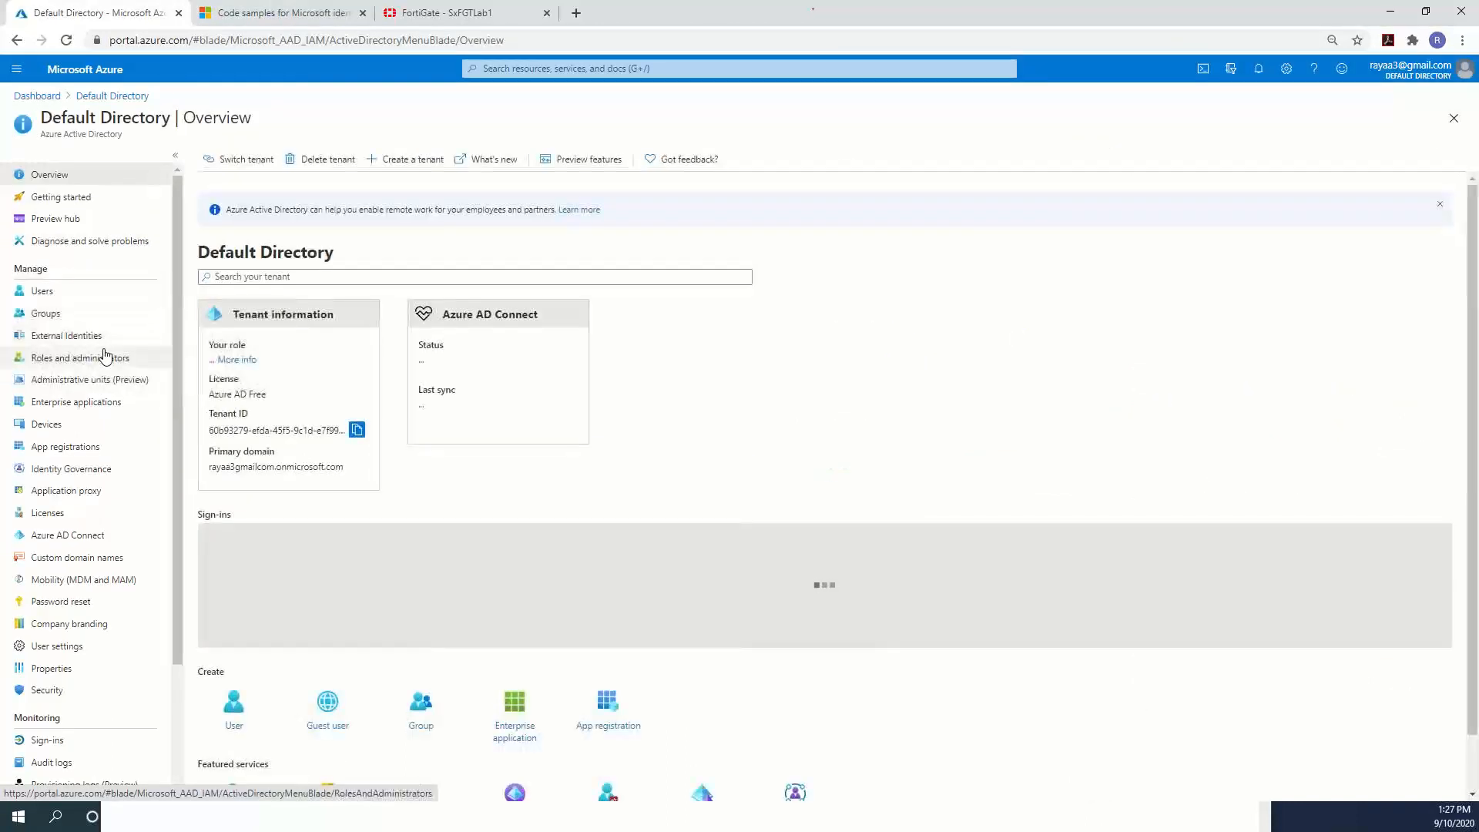
pyautogui.click(60, 450)
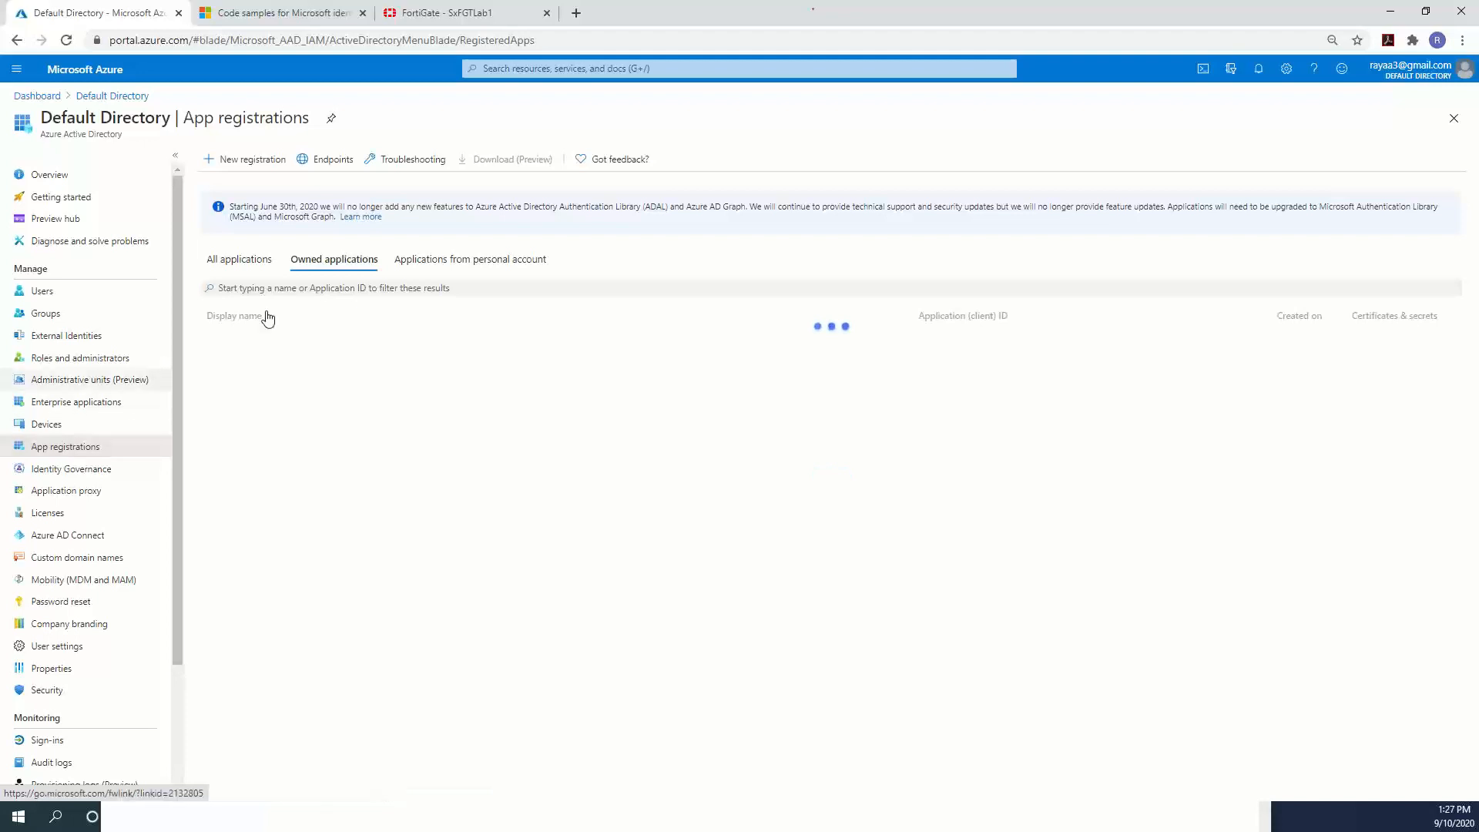
pyautogui.click(247, 262)
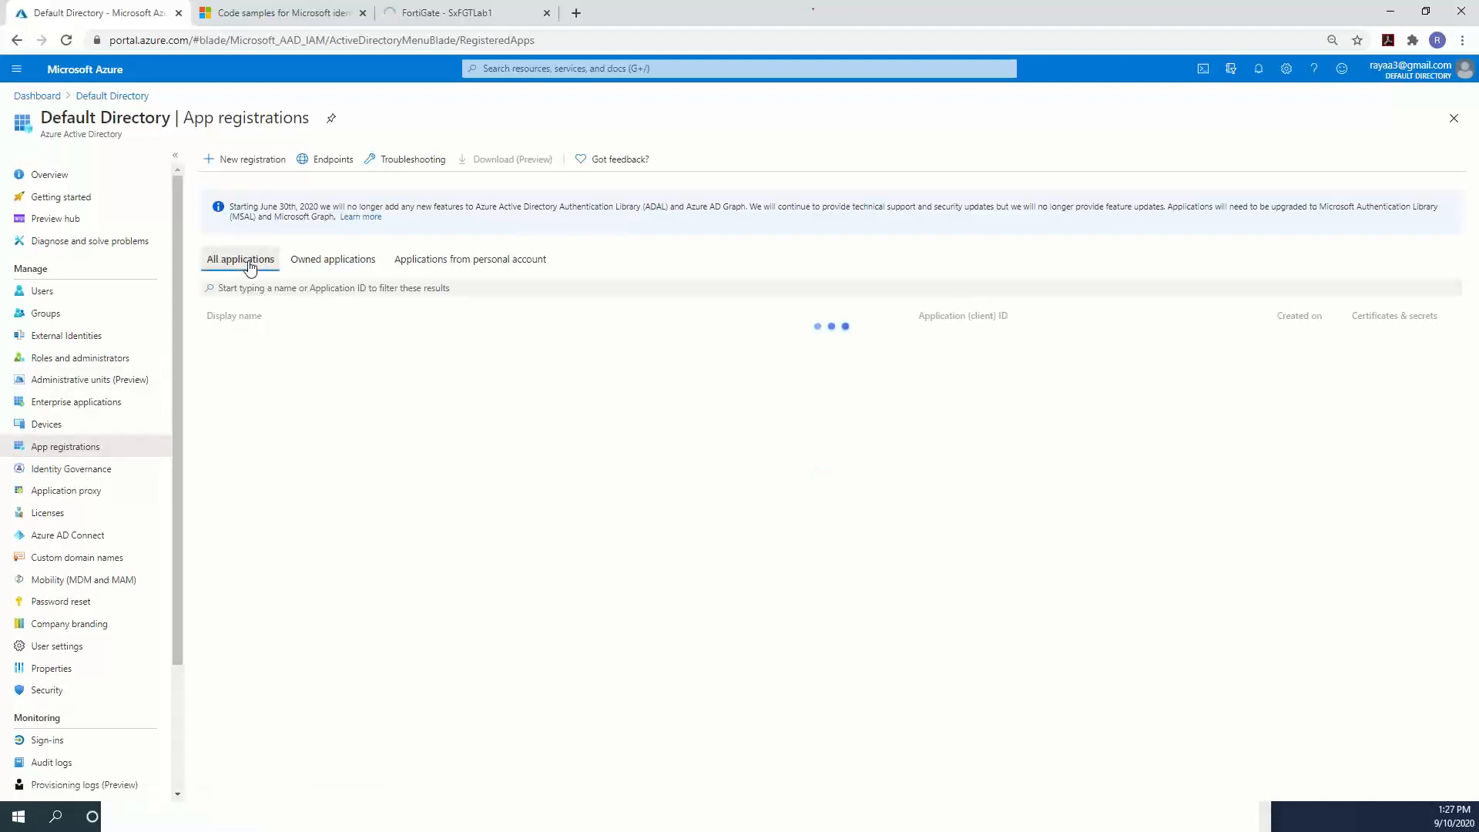
# Open the SxFortigateFabricConnector registration overview, then go to the FortiGate tab.
pyautogui.doubleClick(312, 378)
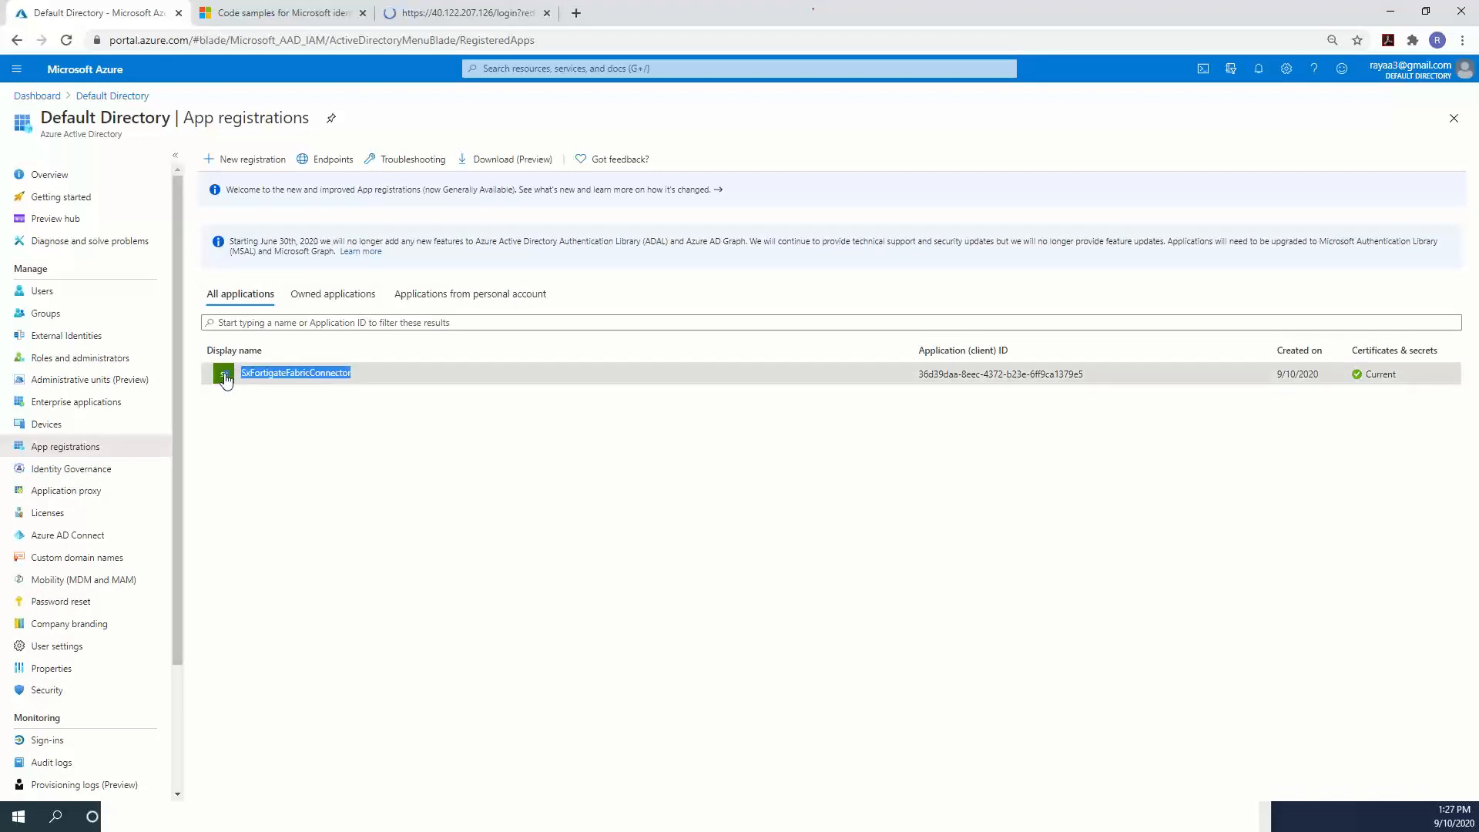
pyautogui.click(231, 372)
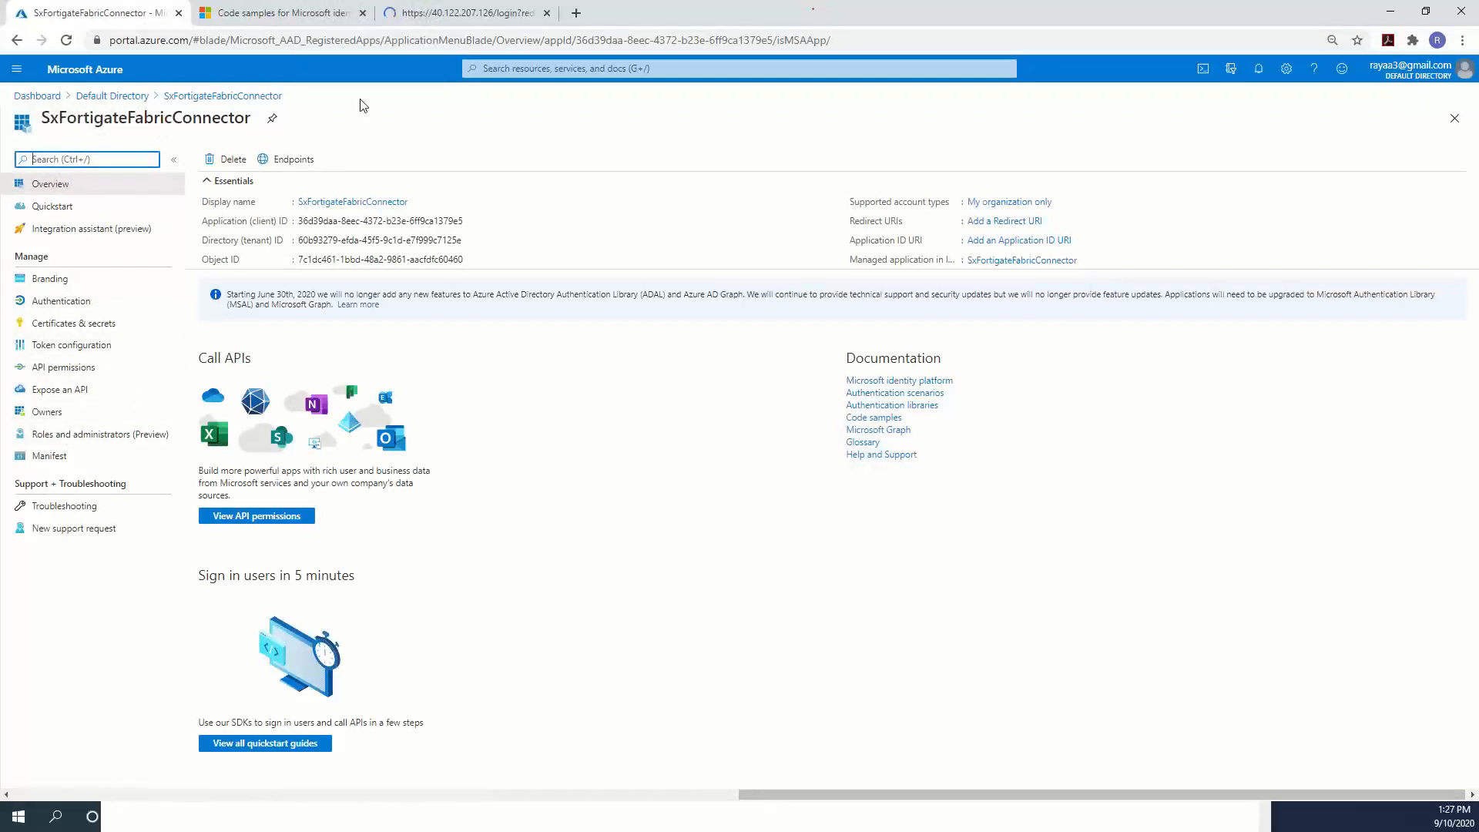
pyautogui.moveTo(297, 202); pyautogui.dragTo(414, 204)
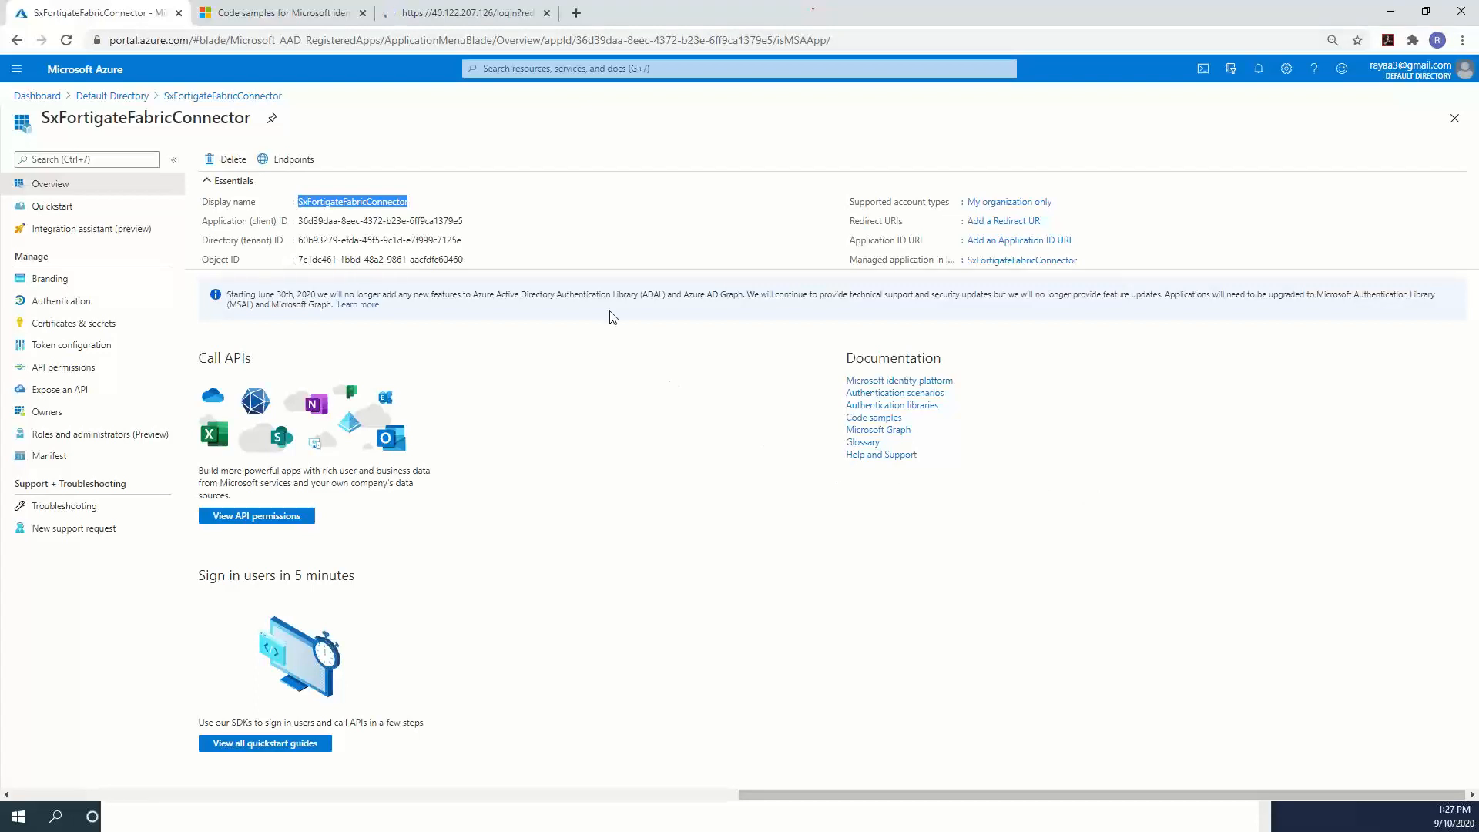
pyautogui.click(422, 16)
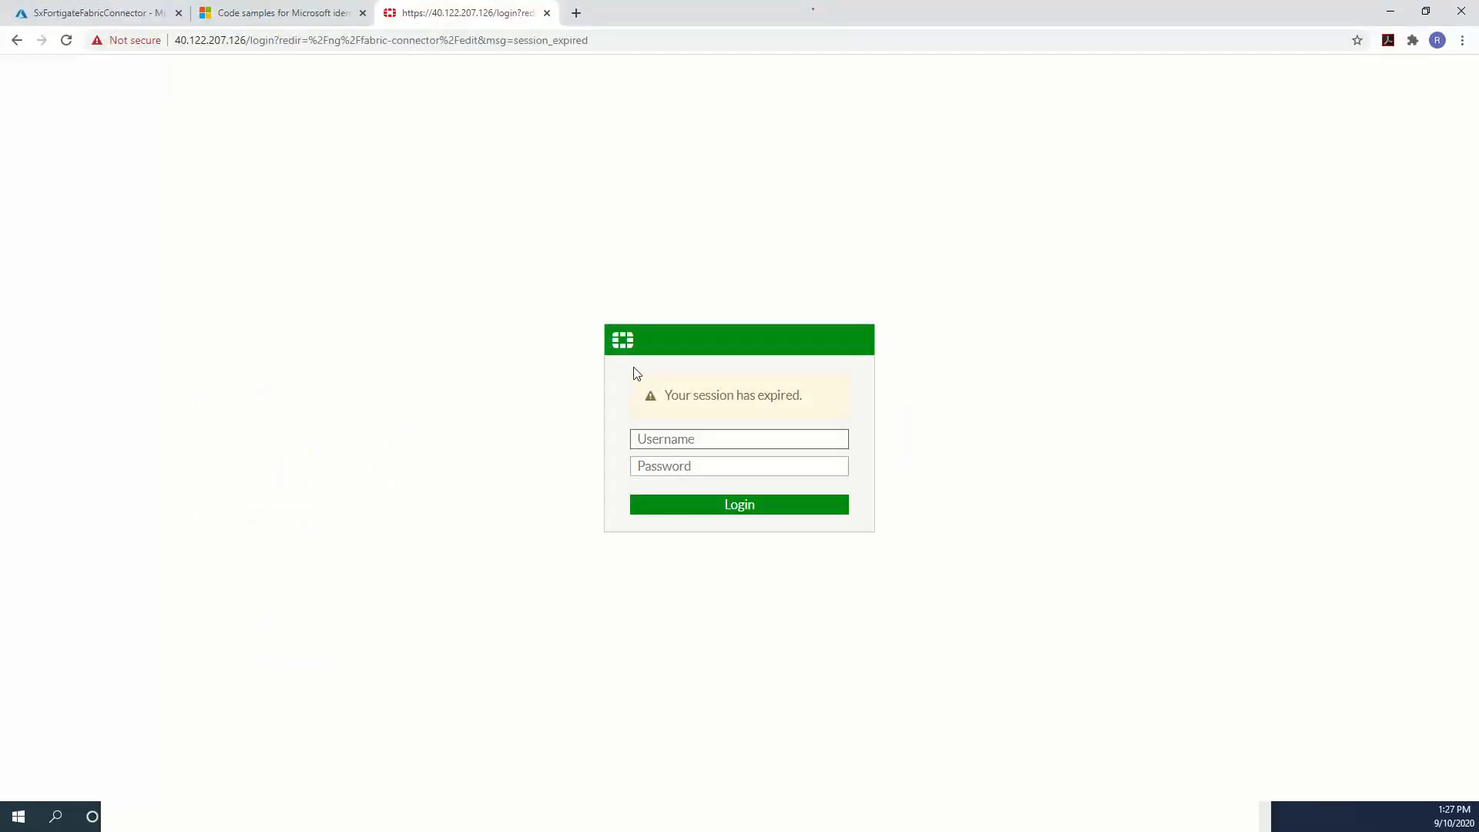
# Log back in to FortiGate with the admin username and password.
pyautogui.write('fortiadmin')
pyautogui.press('Tab')
pyautogui.write('************')
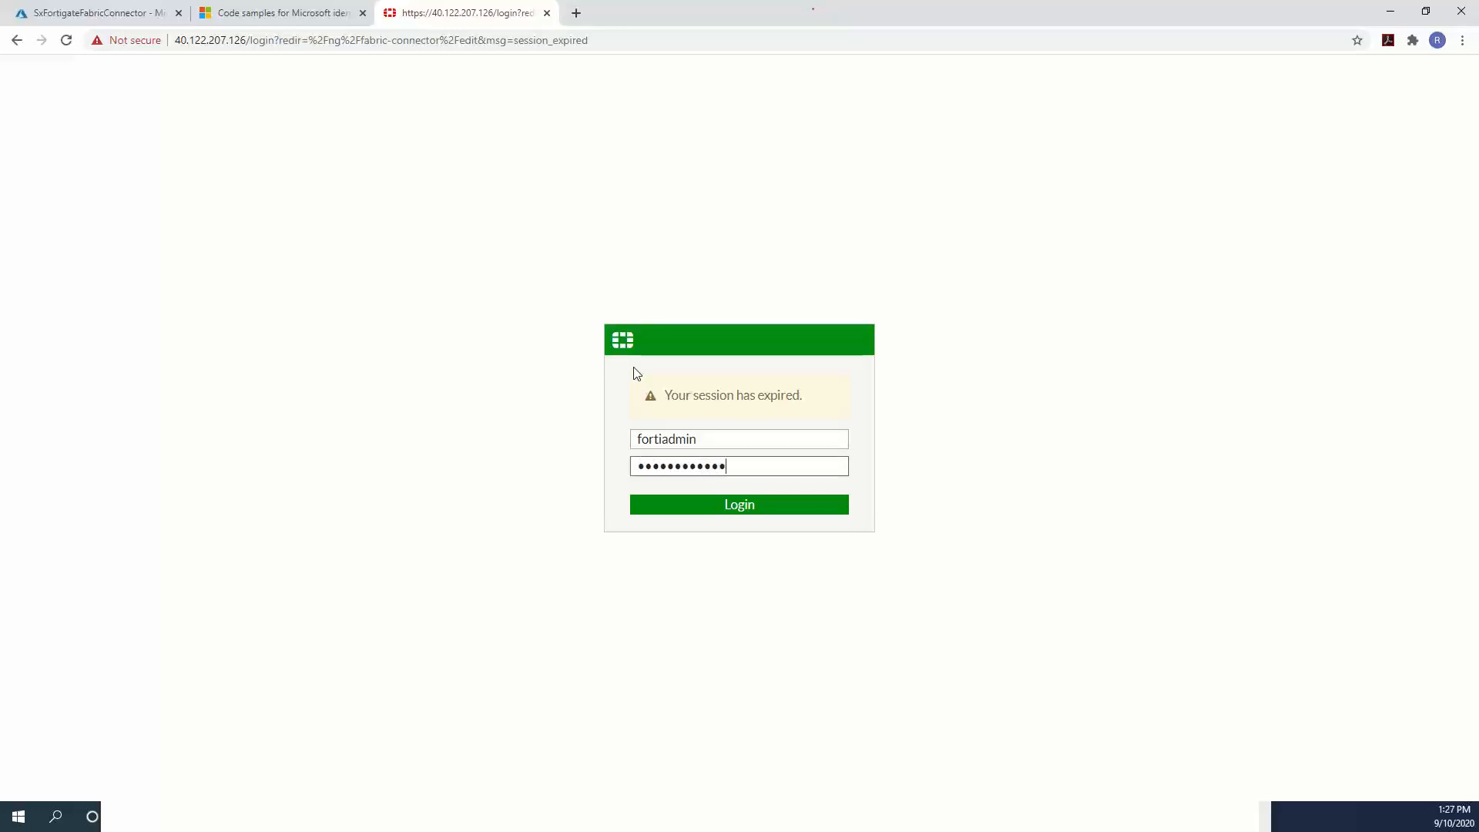
pyautogui.press('Return')
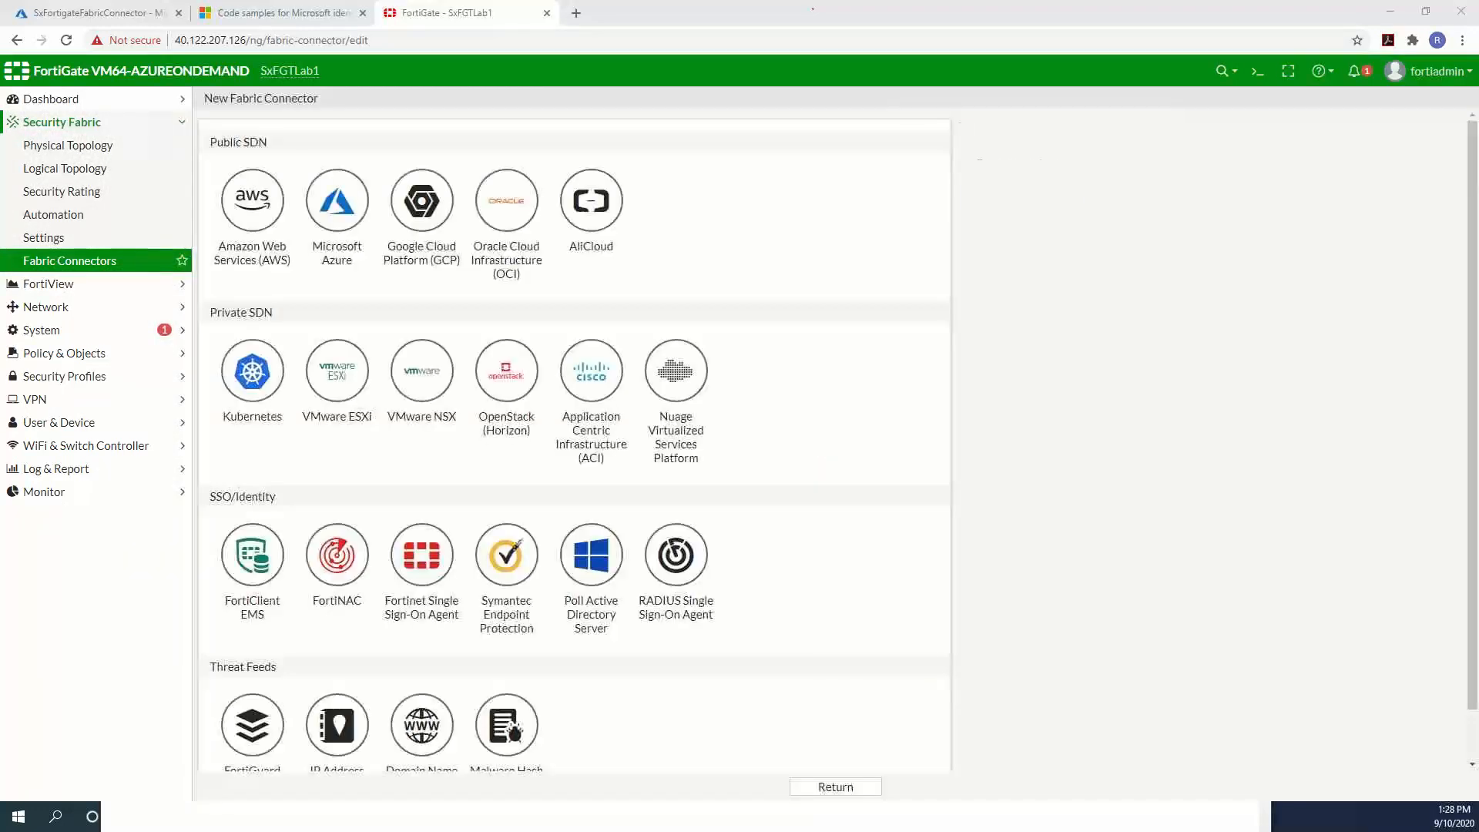
# Choose Microsoft Azure as the connector type and name it Azure.
pyautogui.click(331, 204)
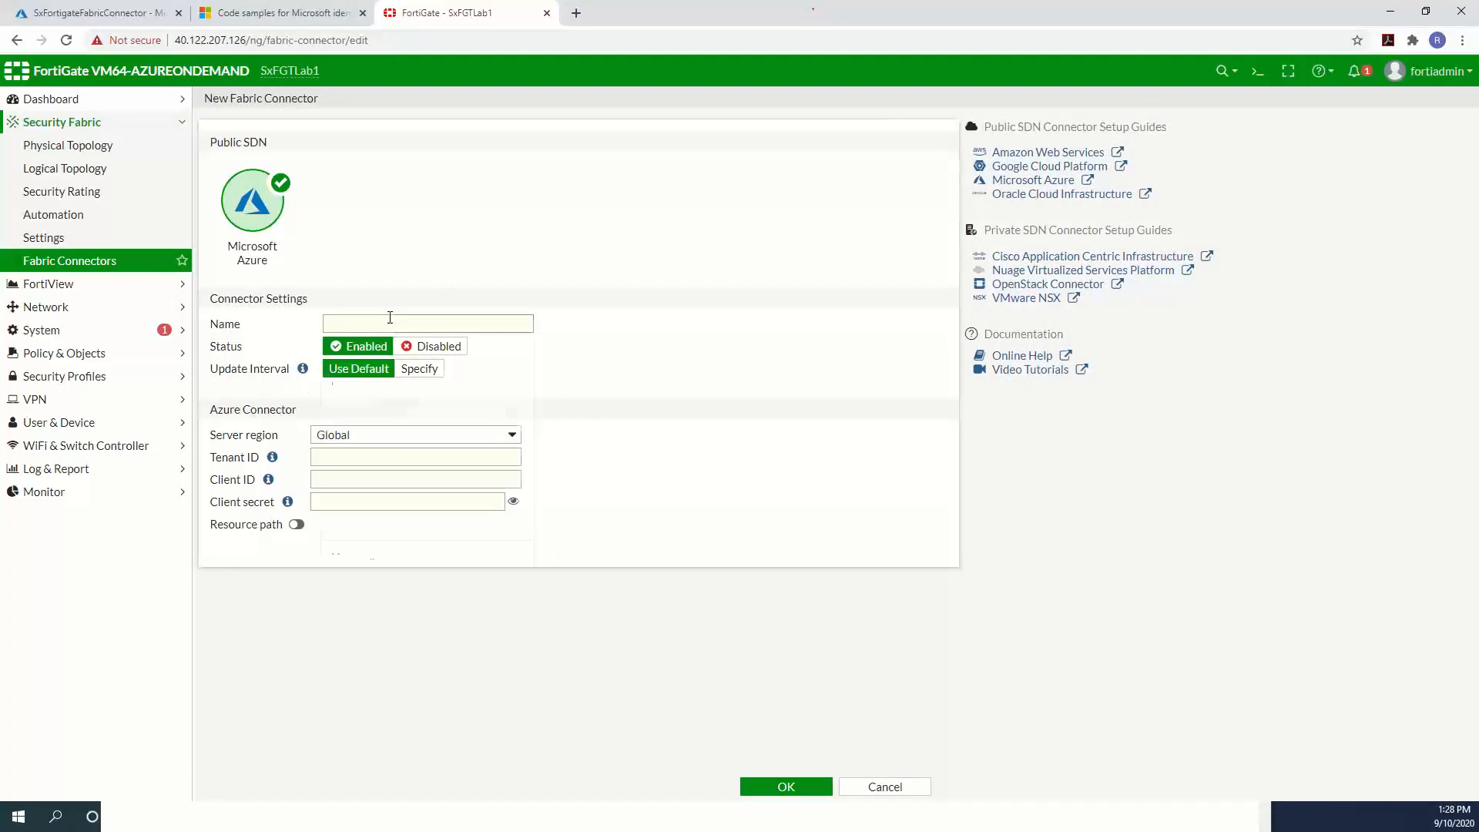
pyautogui.click(392, 322)
pyautogui.write('ms')
pyautogui.write('zaure')
pyautogui.press('BackSpace')
pyautogui.press('BackSpace')
pyautogui.press('BackSpace')
pyautogui.press('BackSpace')
pyautogui.press('BackSpace')
pyautogui.press('BackSpace')
pyautogui.press('BackSpace')
pyautogui.write('Azure')
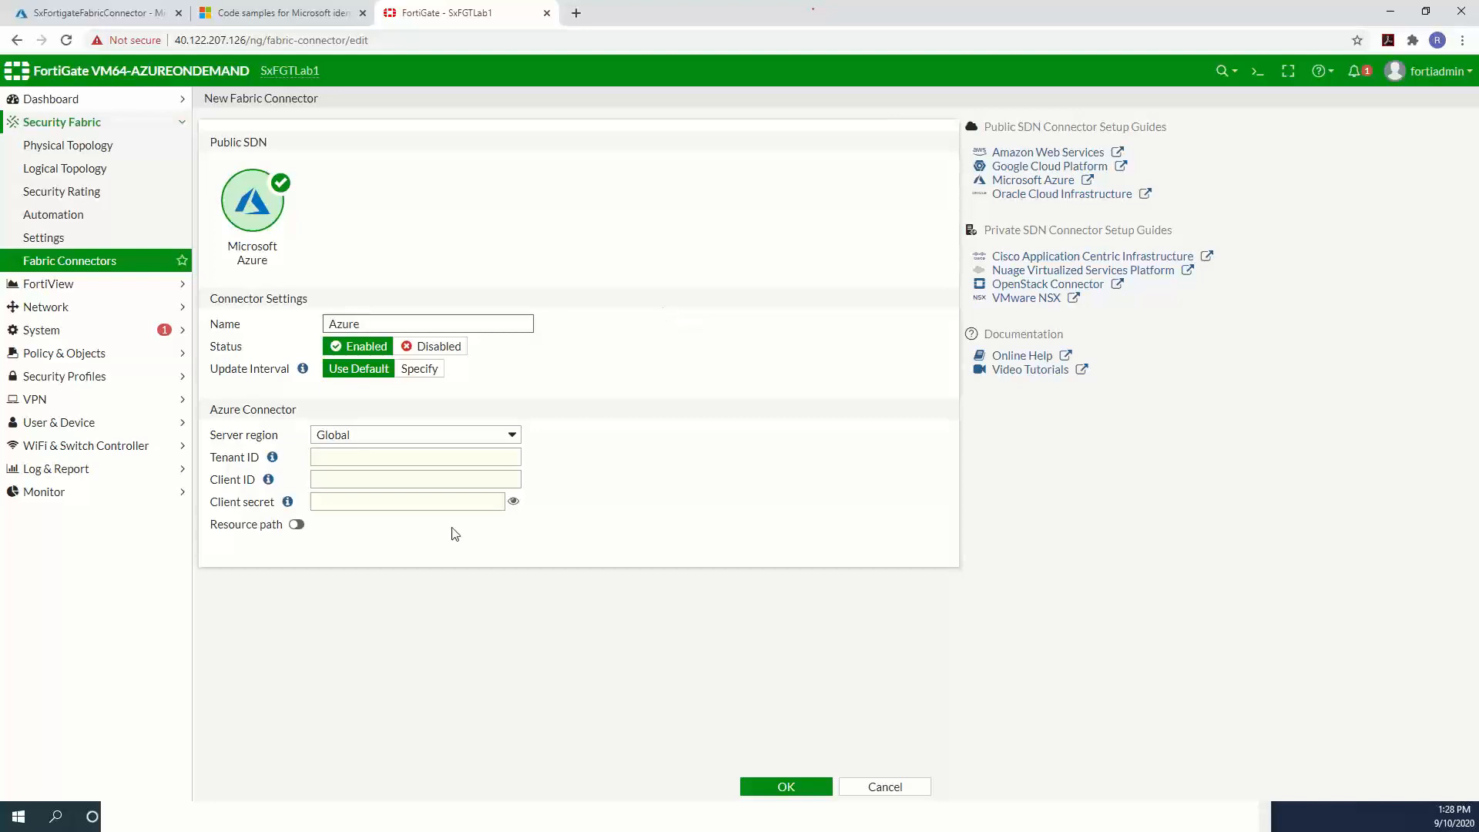
# Copy the tenant ID from the notes into the Tenant ID field.
pyautogui.click(407, 459)
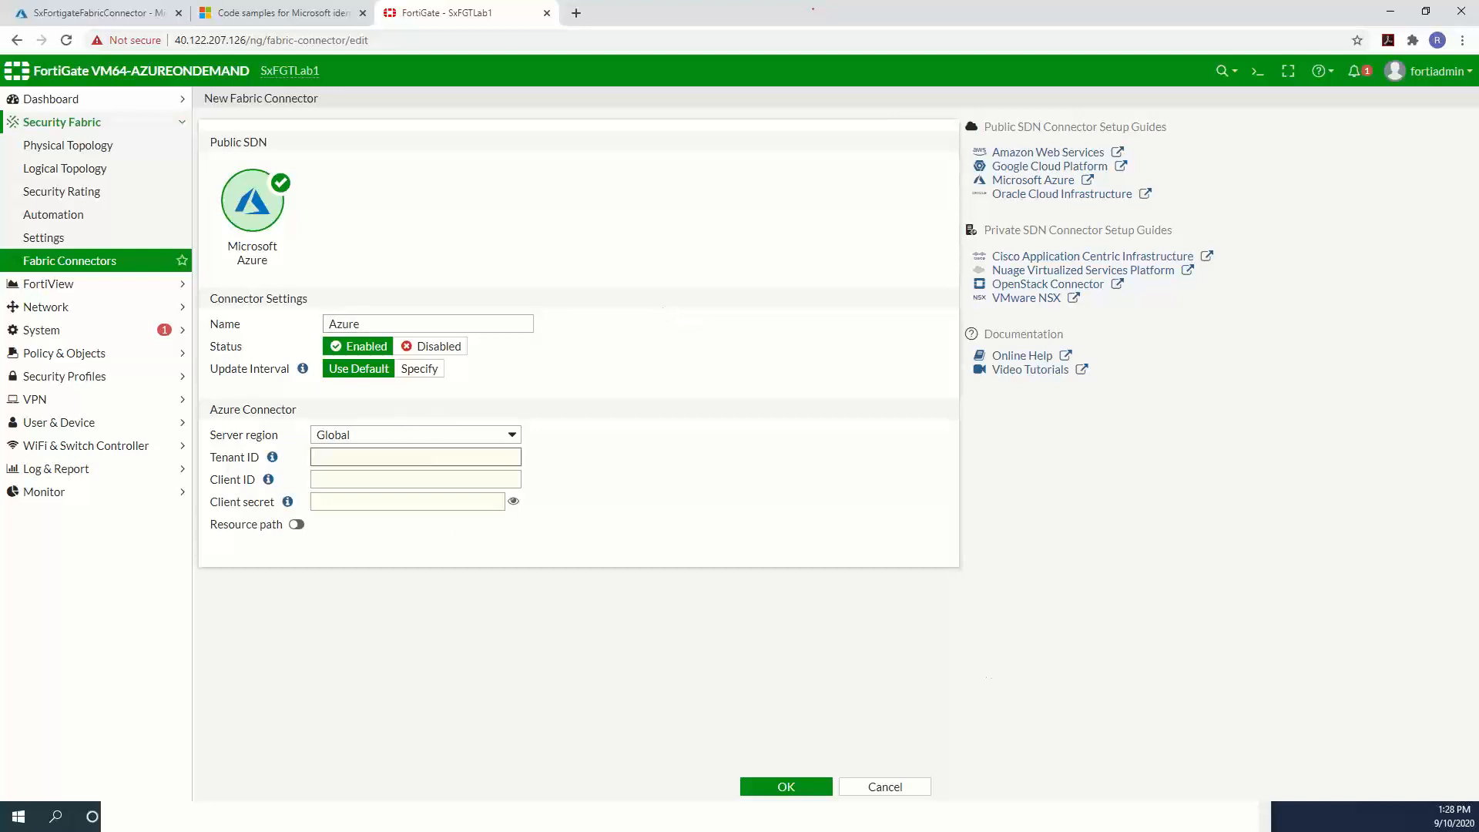
pyautogui.hotkey('alt', 'Tab')
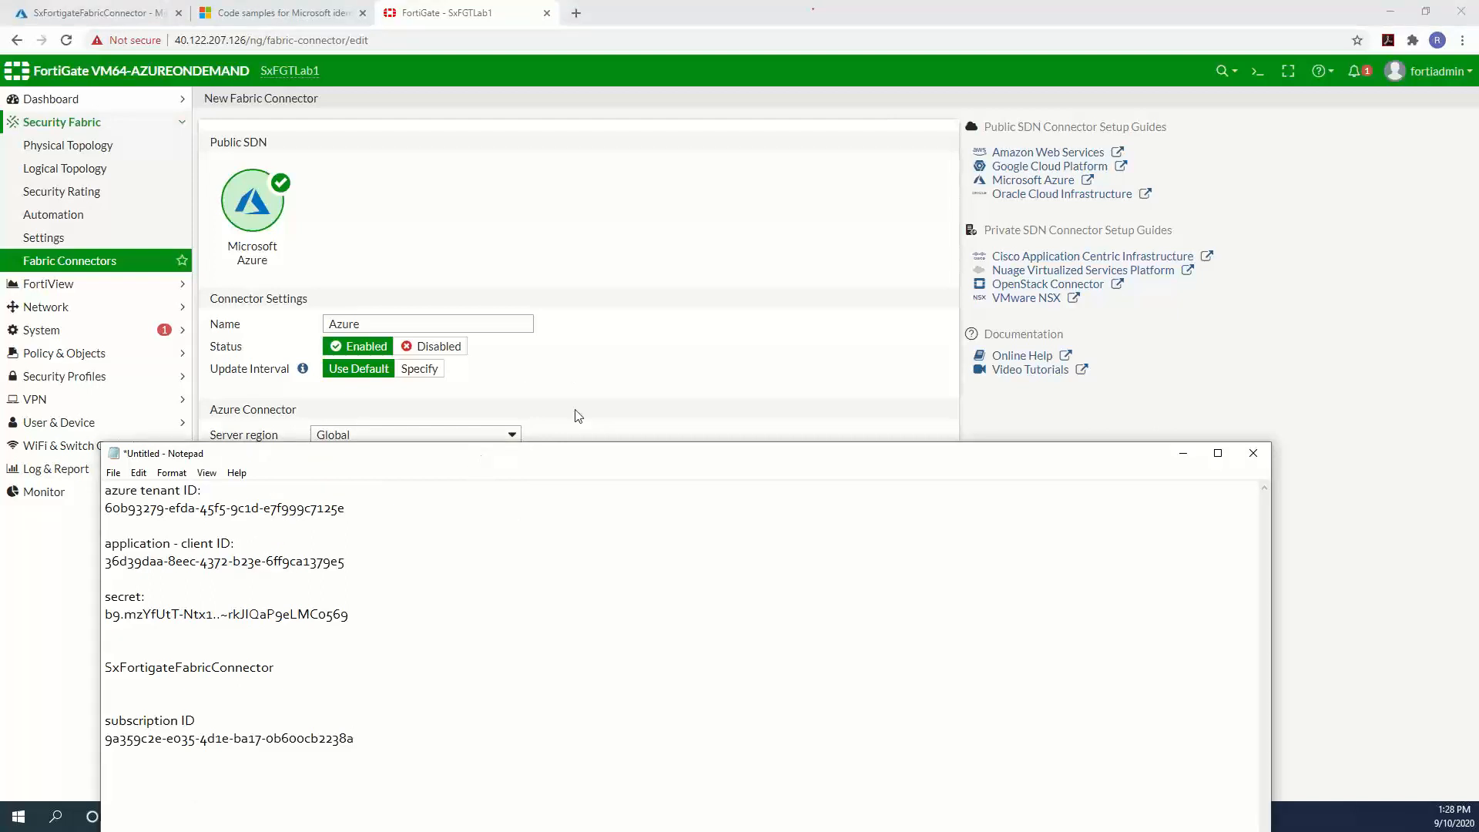
pyautogui.moveTo(439, 457); pyautogui.dragTo(1121, 185)
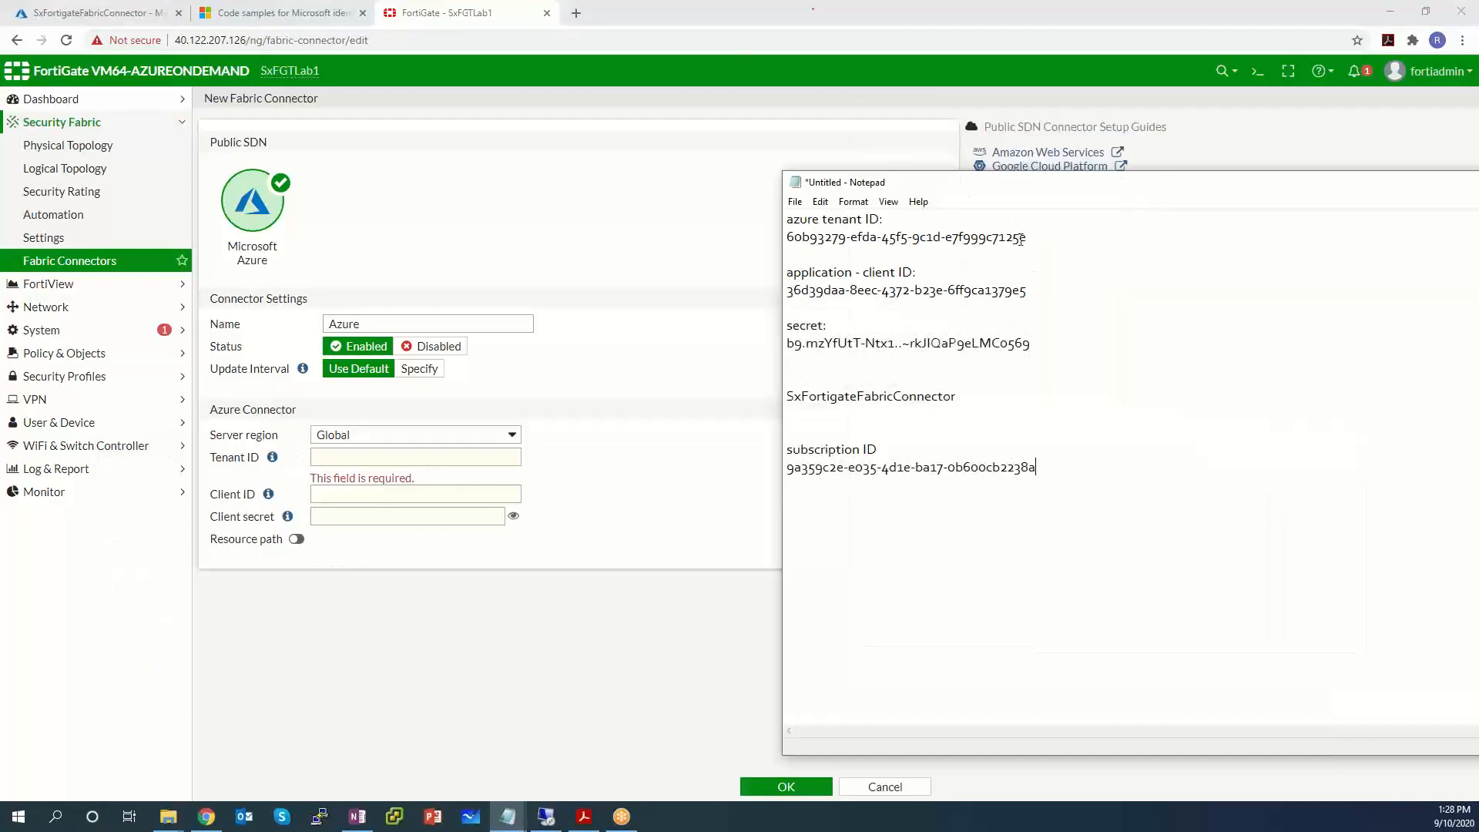
pyautogui.moveTo(1017, 238); pyautogui.dragTo(772, 236)
pyautogui.hotkey('ctrl', 'c')
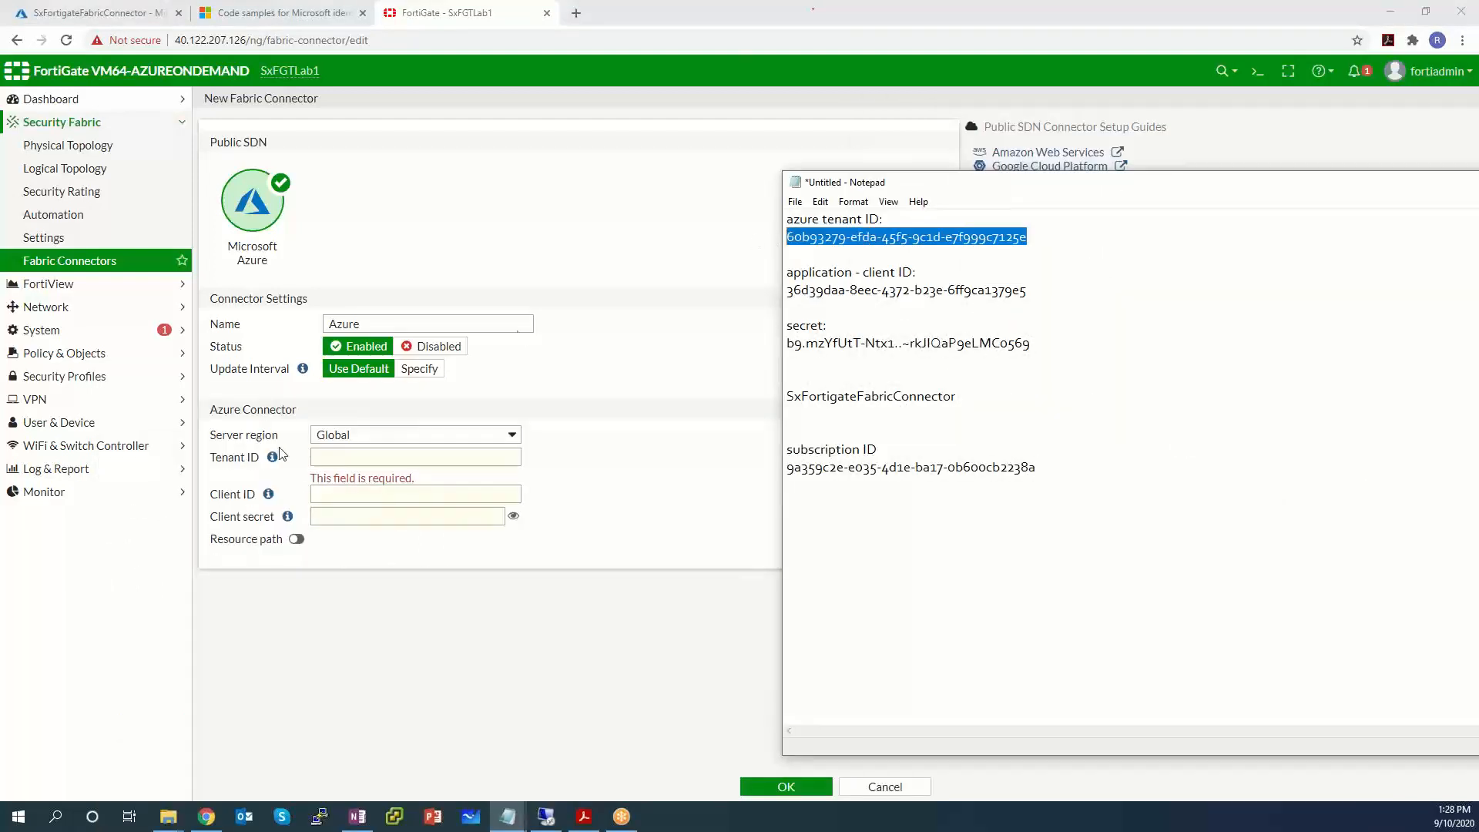
pyautogui.click(369, 456)
pyautogui.hotkey('ctrl', 'v')
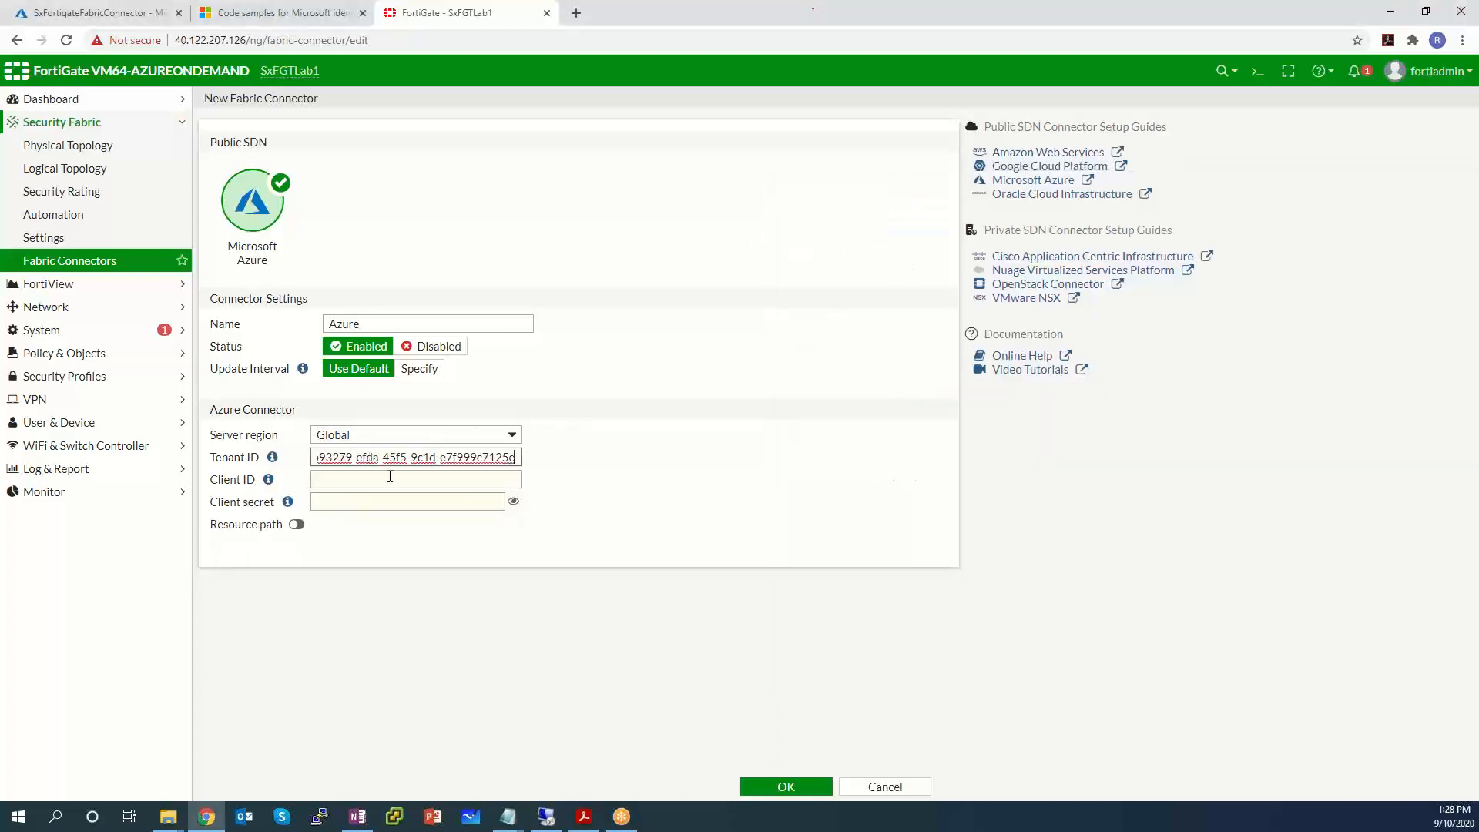
# Copy the client ID from the notes into the Client ID field.
pyautogui.moveTo(508, 816)
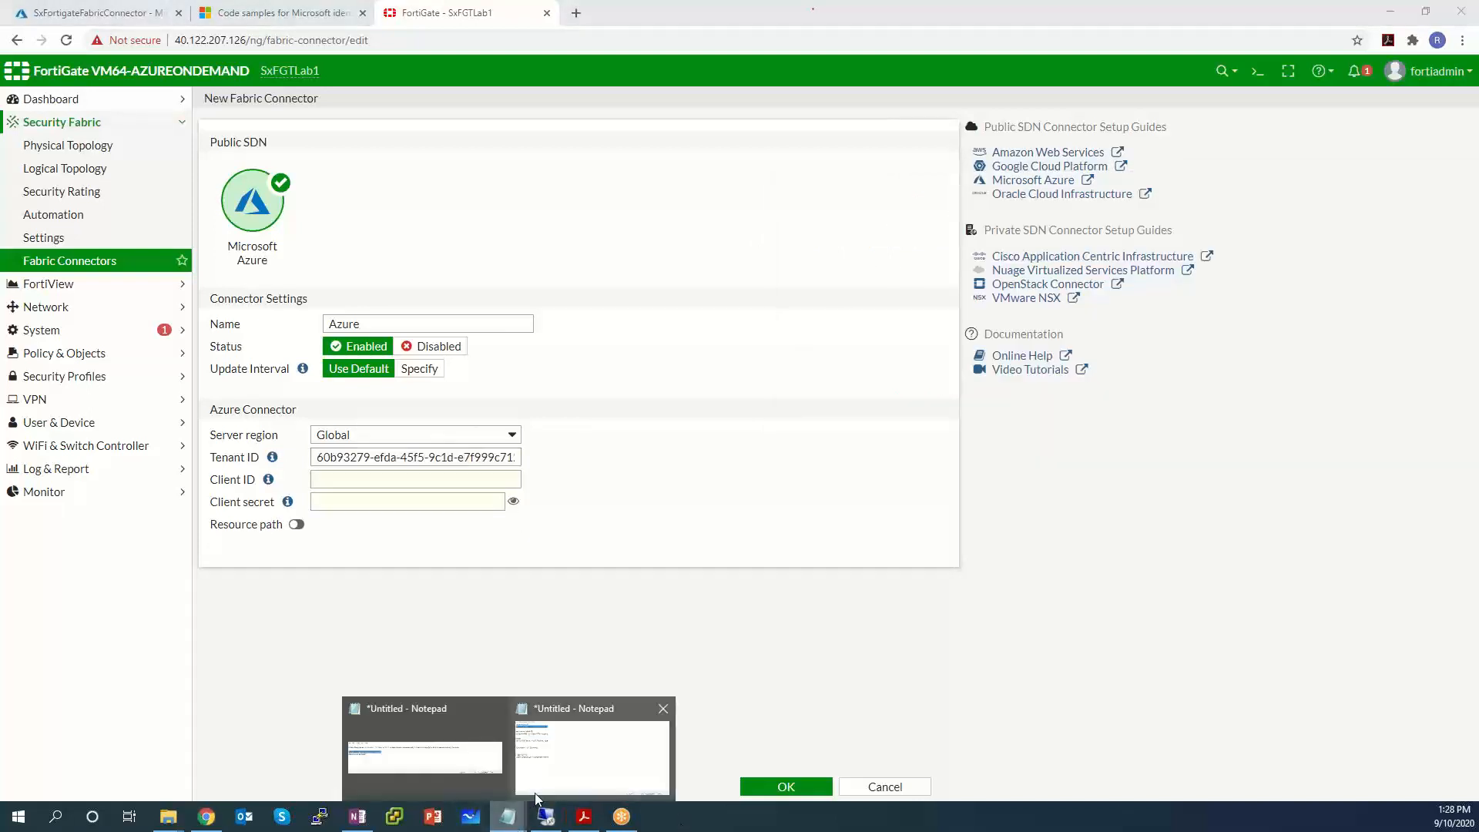
pyautogui.click(617, 753)
pyautogui.moveTo(1038, 294); pyautogui.dragTo(771, 295)
pyautogui.hotkey('ctrl', 'c')
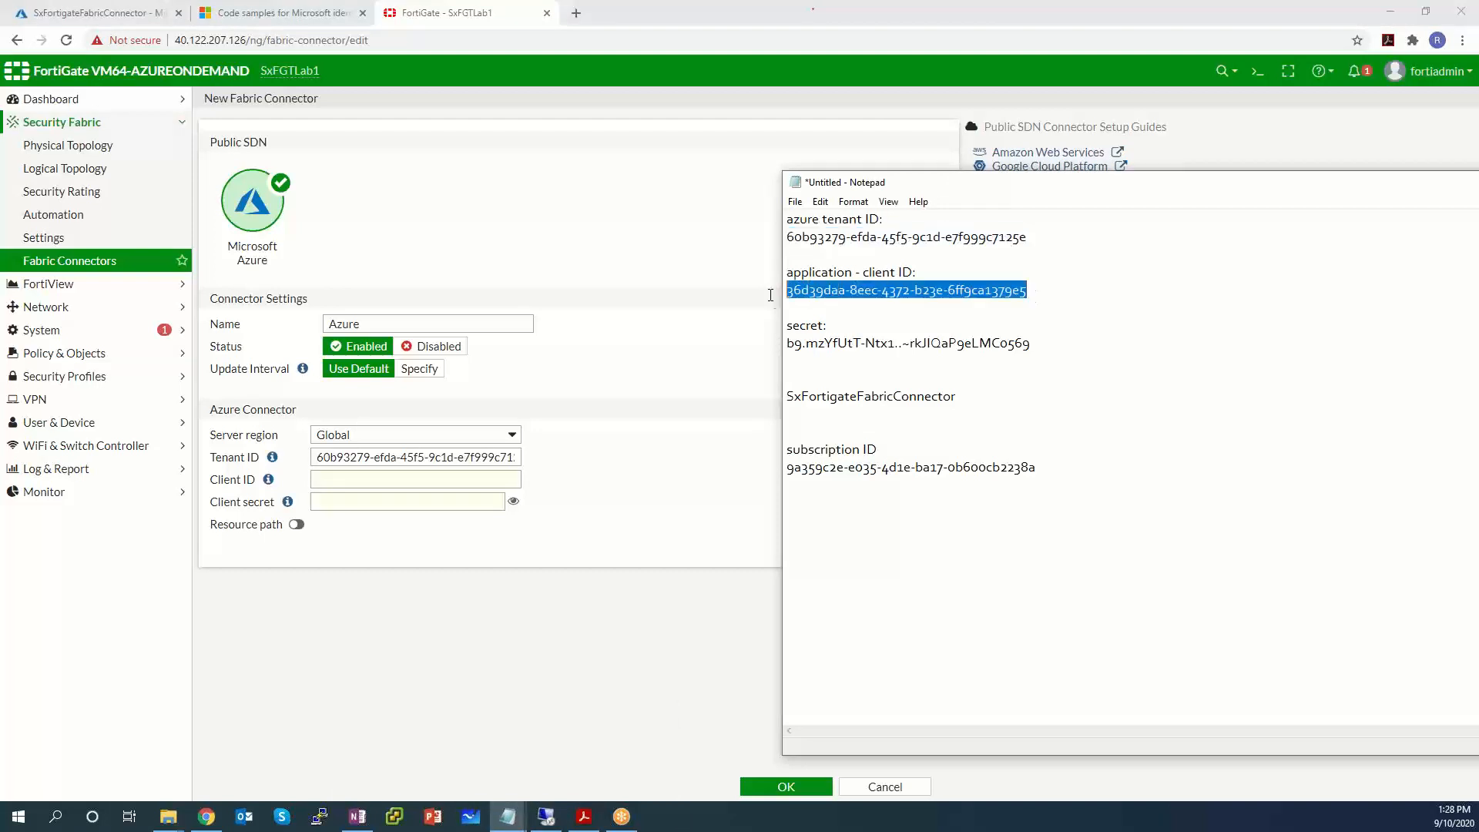
pyautogui.click(405, 478)
pyautogui.hotkey('ctrl', 'v')
# Try pasting the client secret, then clear the wrong value from the Client secret field.
pyautogui.click(506, 818)
pyautogui.click(587, 763)
pyautogui.moveTo(1033, 345); pyautogui.dragTo(766, 352)
pyautogui.hotkey('ctrl', 'v')
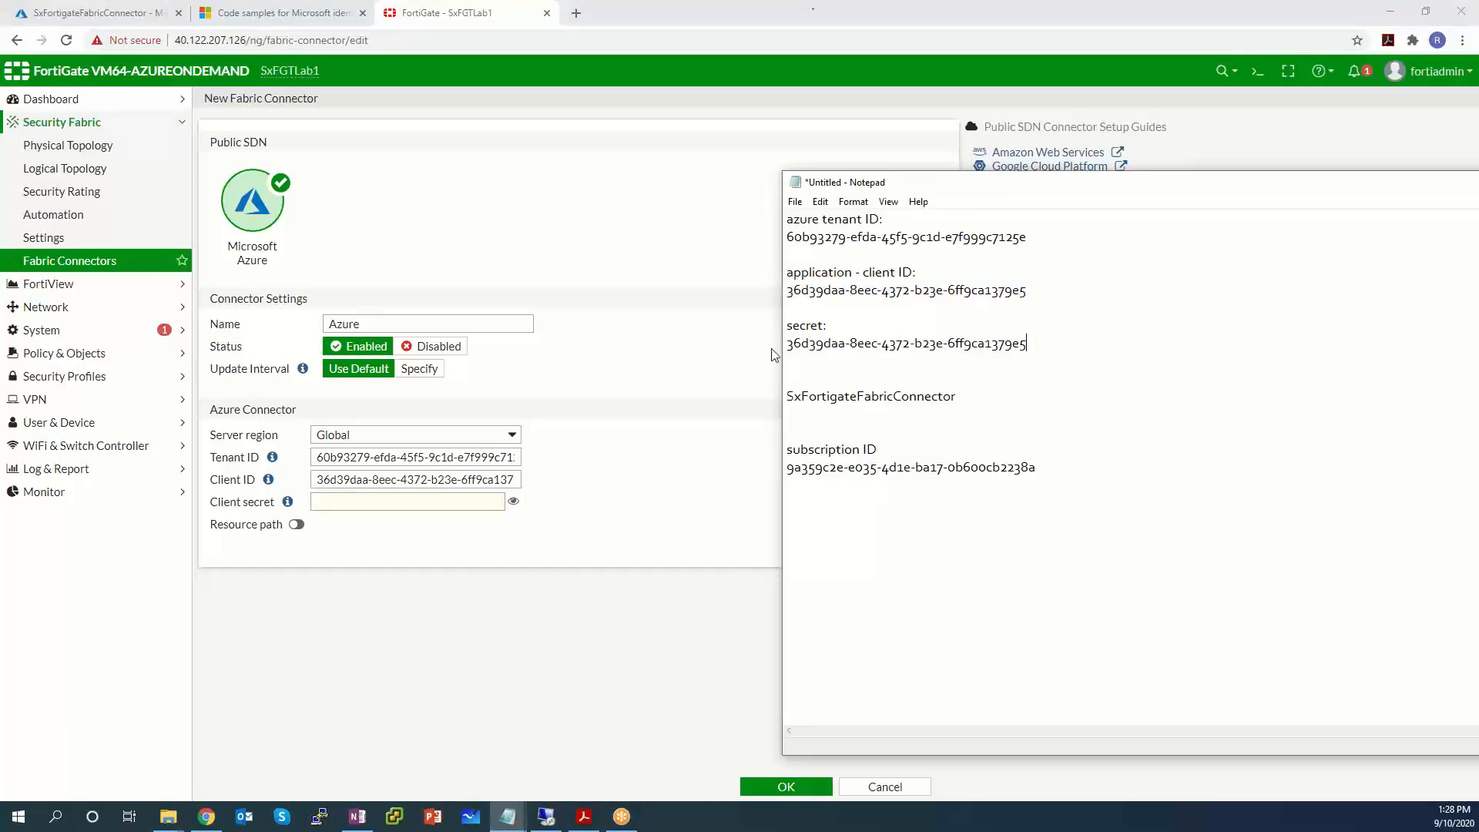
pyautogui.click(354, 503)
pyautogui.hotkey('ctrl', 'v')
pyautogui.click(514, 502)
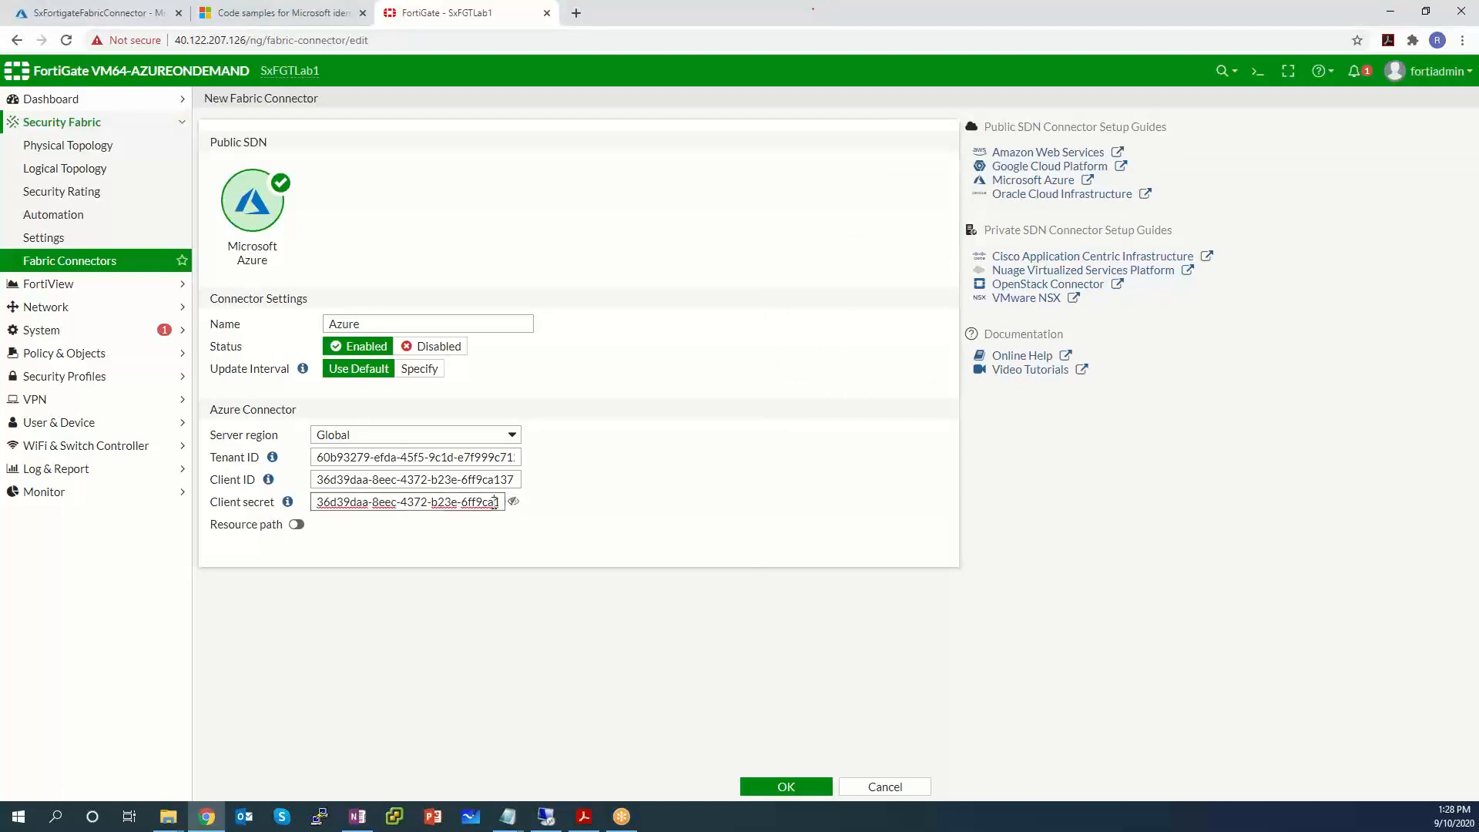
pyautogui.tripleClick(494, 504)
pyautogui.press('BackSpace')
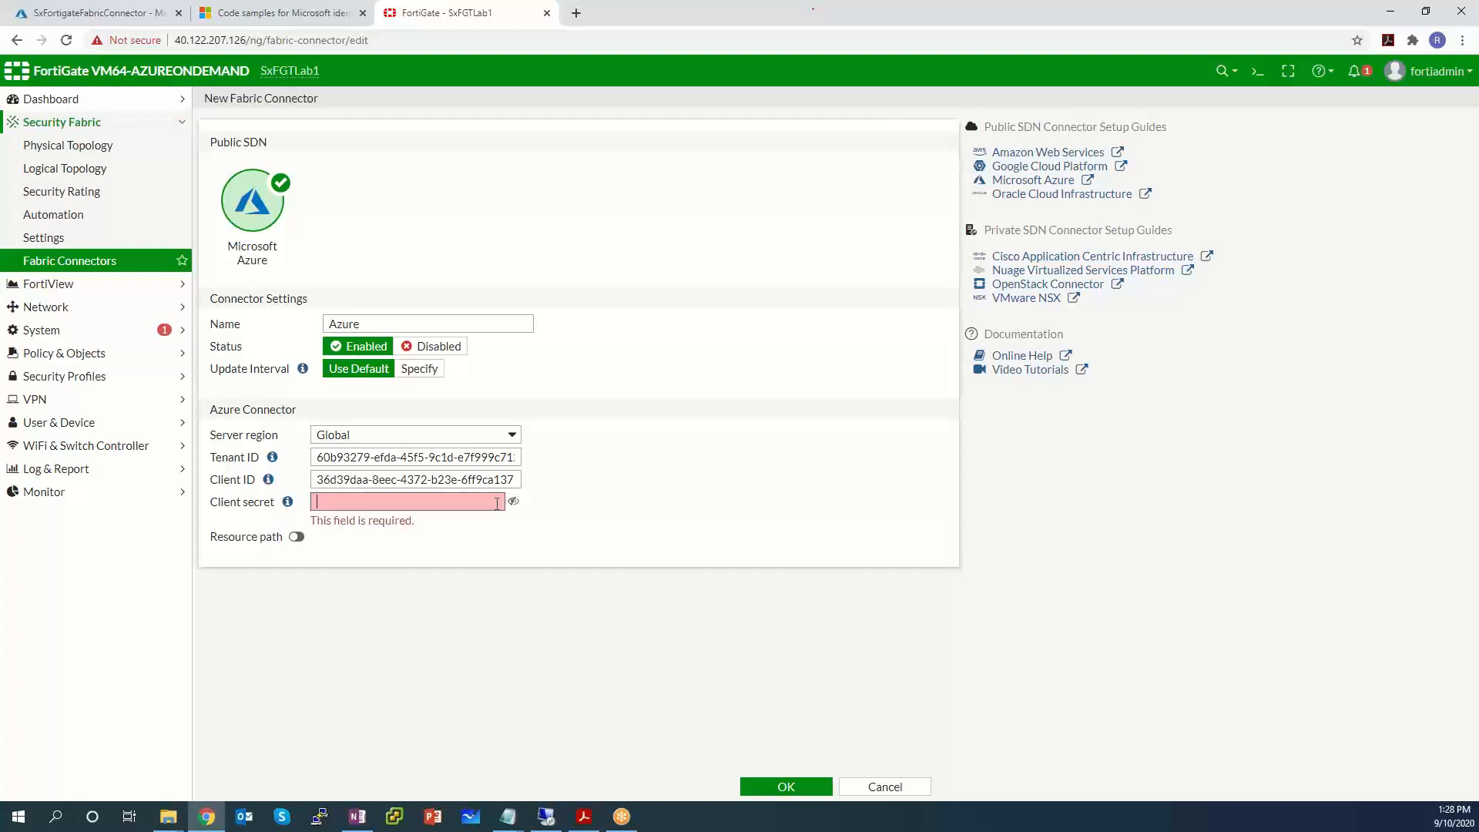
# Review the client ID and old secret lines in the notes.
pyautogui.moveTo(508, 817)
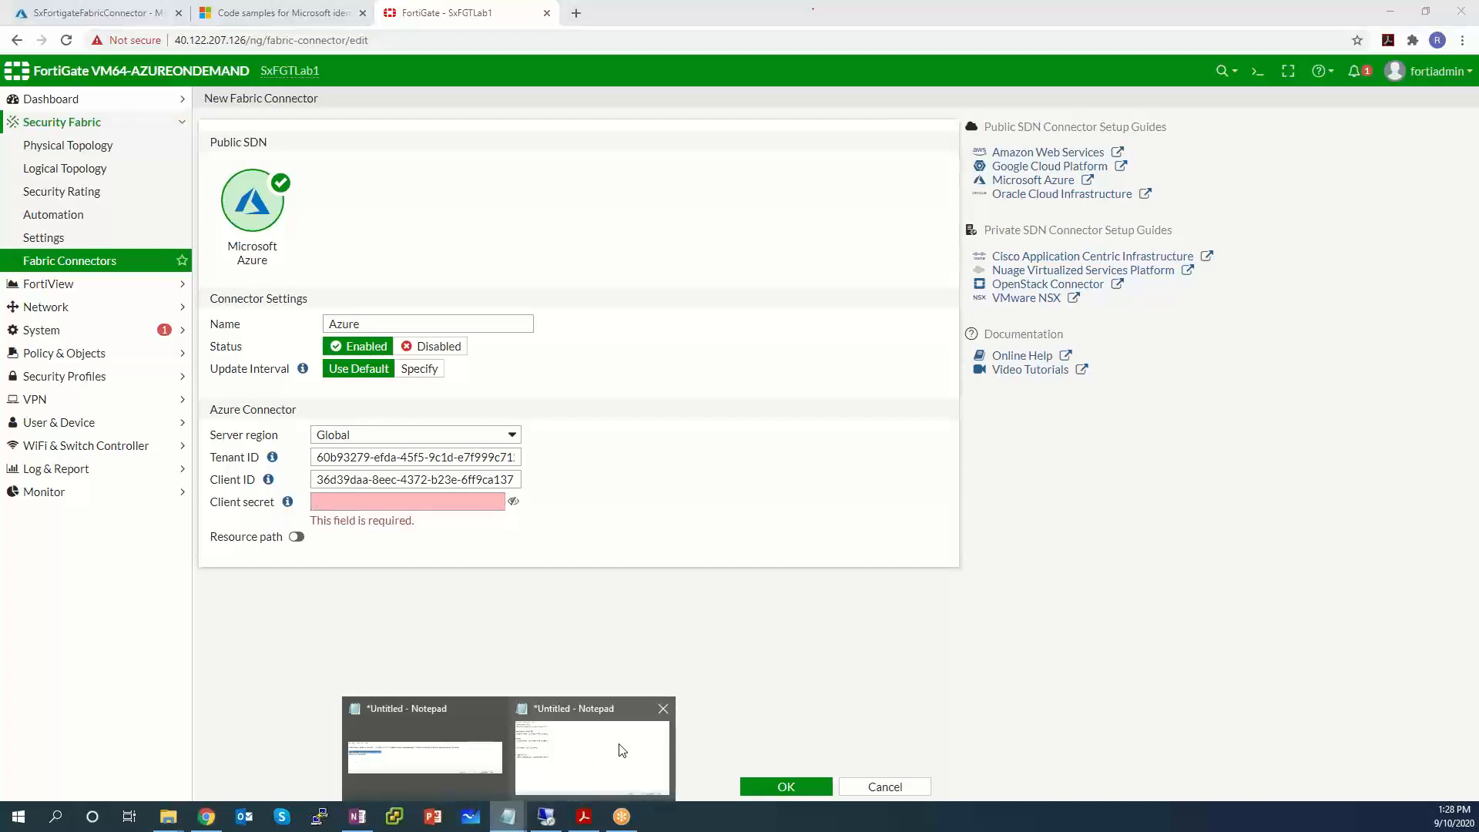
pyautogui.click(618, 750)
pyautogui.moveTo(1043, 348); pyautogui.dragTo(749, 343)
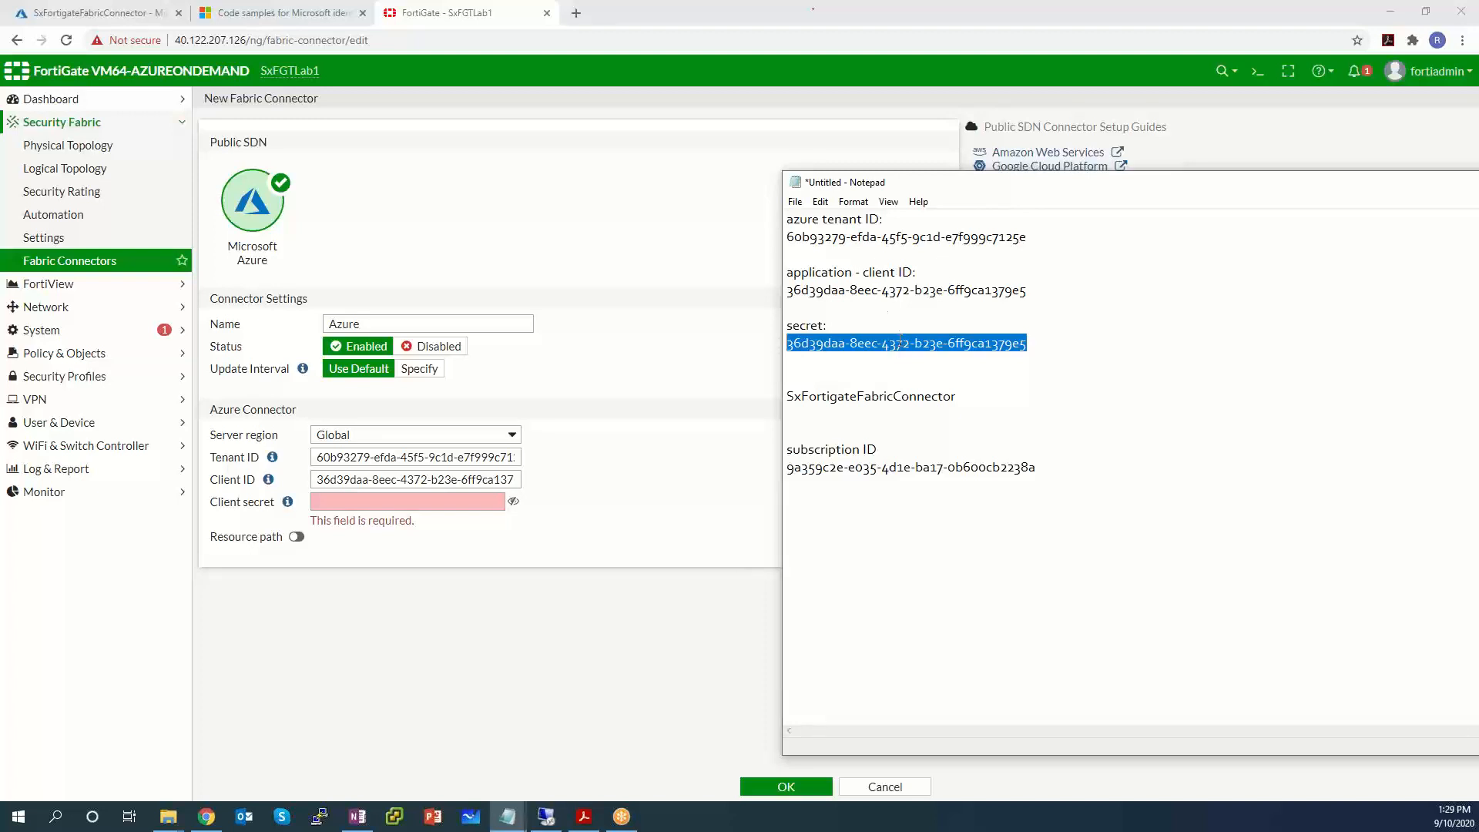
pyautogui.moveTo(1042, 291); pyautogui.dragTo(789, 285)
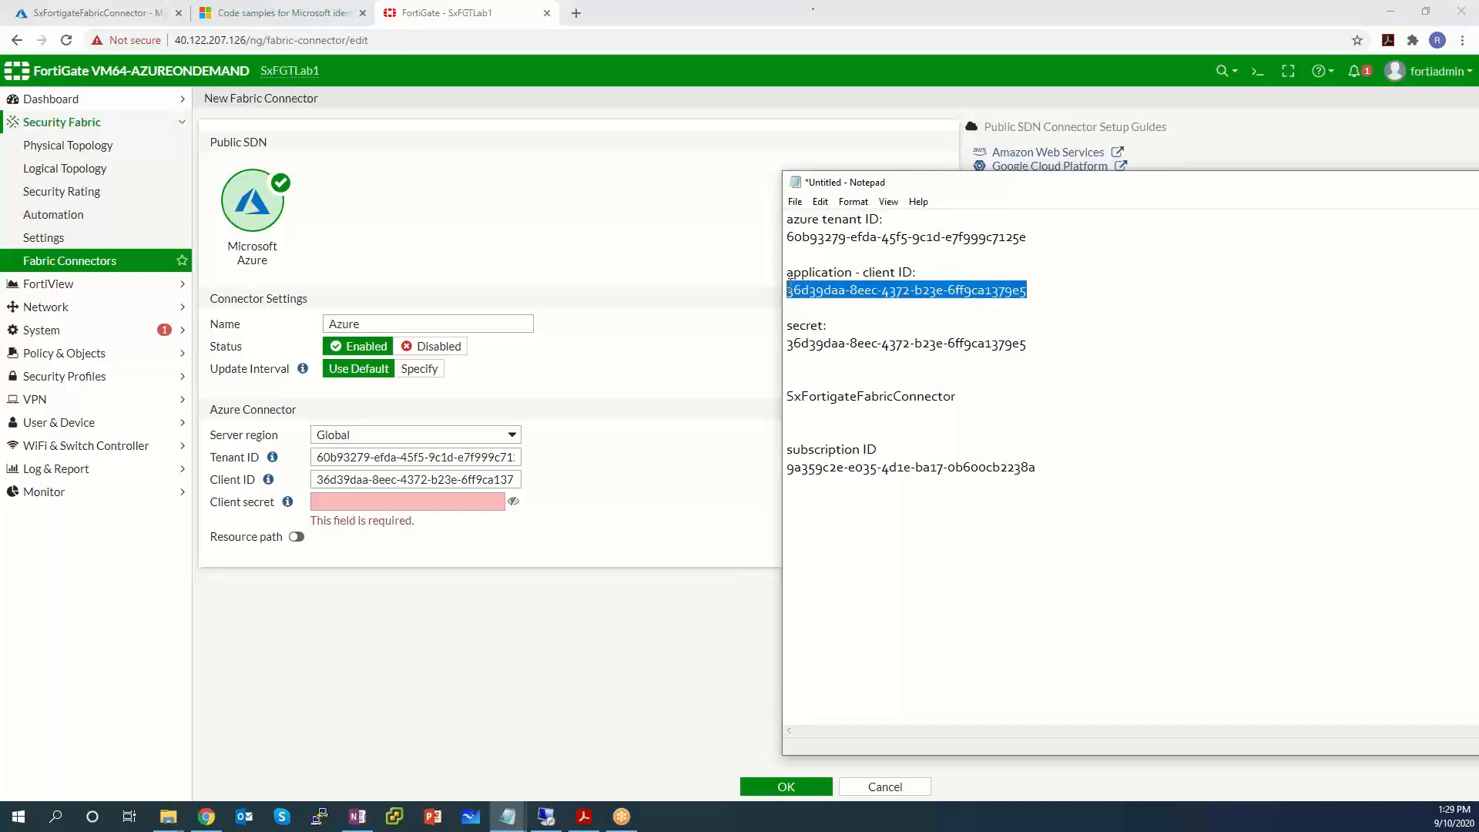
pyautogui.moveTo(1030, 343); pyautogui.dragTo(785, 344)
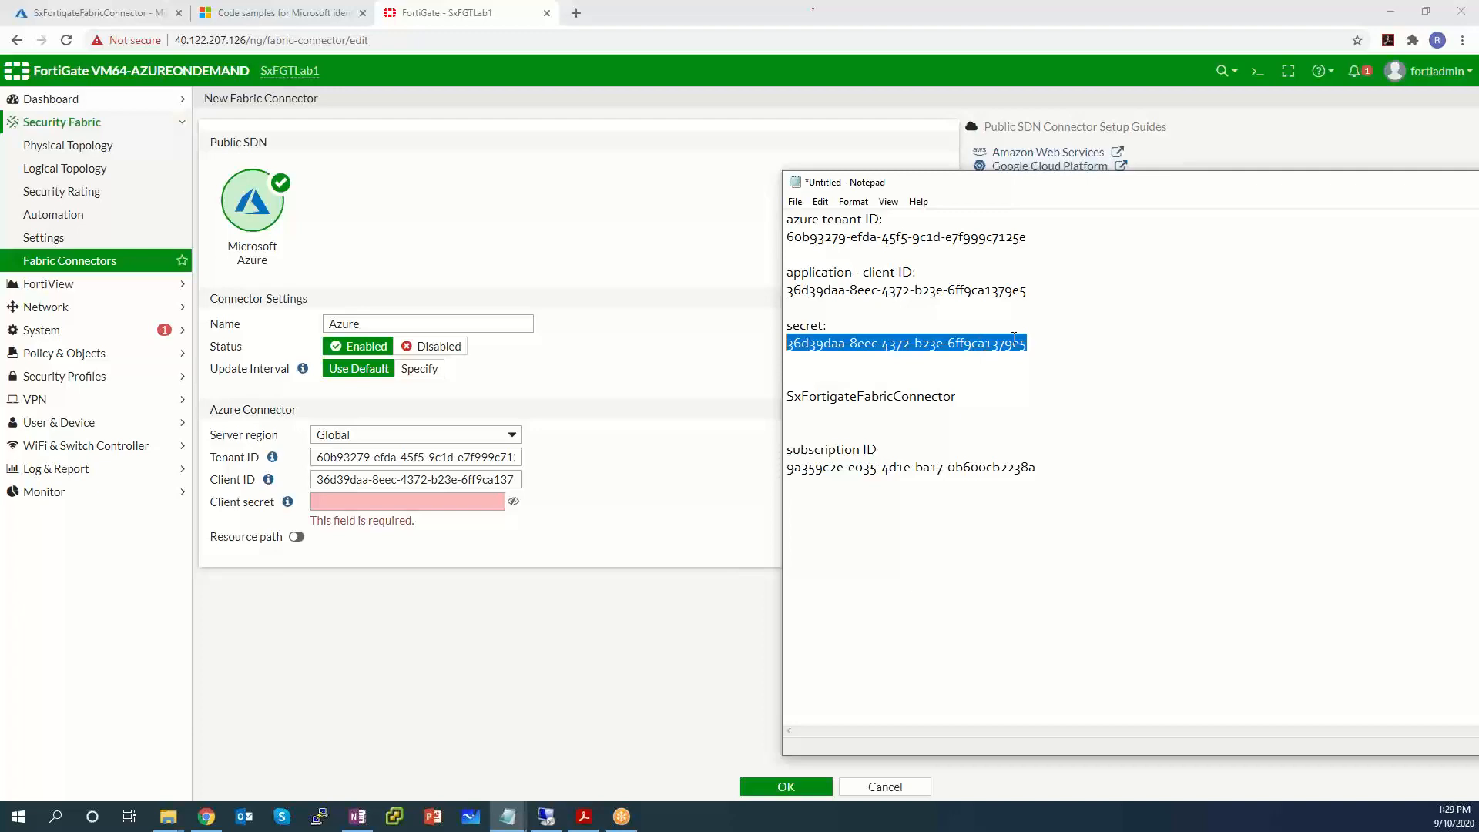
# Delete the app's old client secret on the Certificates & secrets page.
pyautogui.click(137, 10)
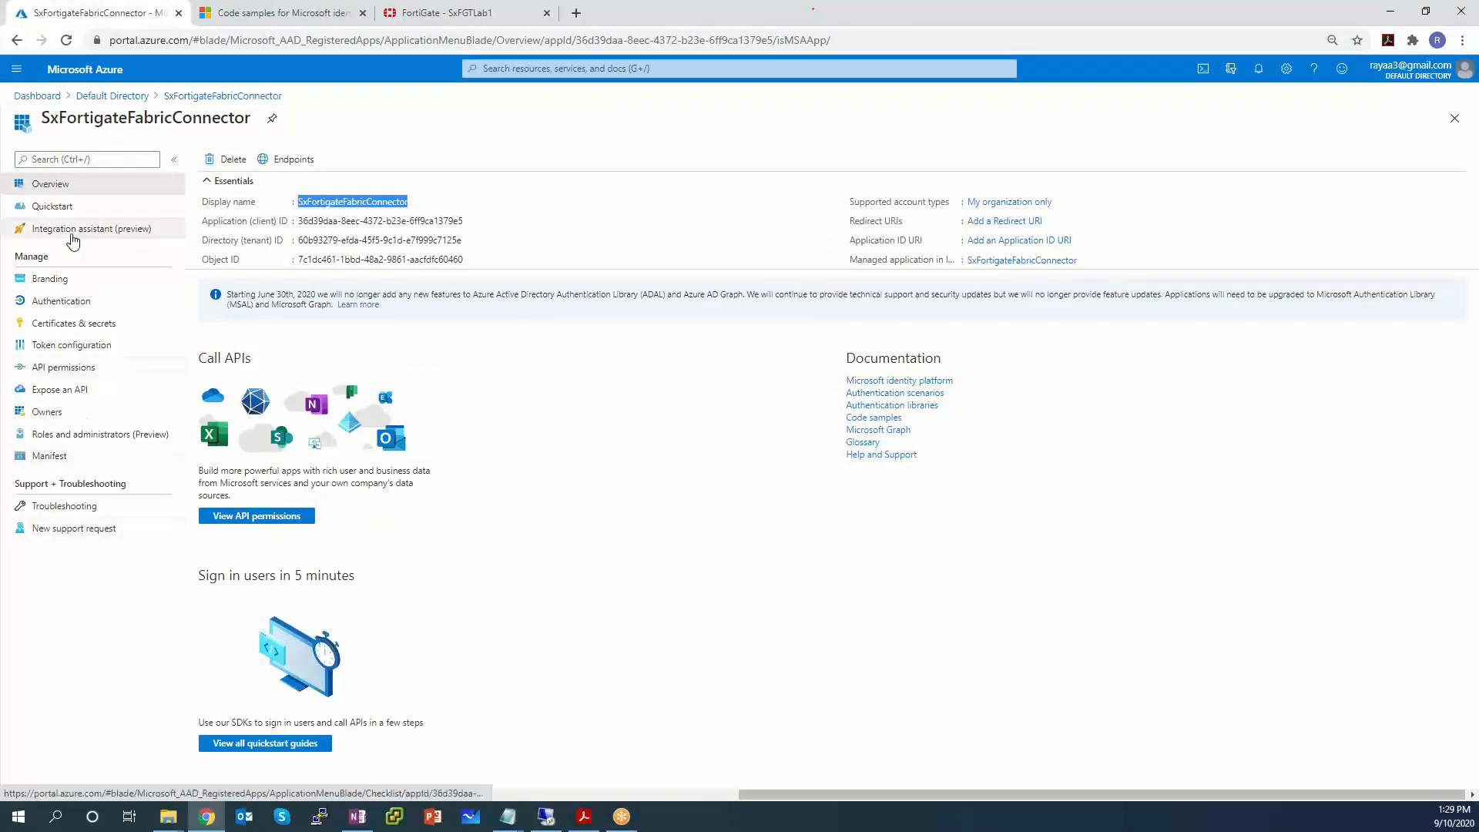
pyautogui.click(92, 325)
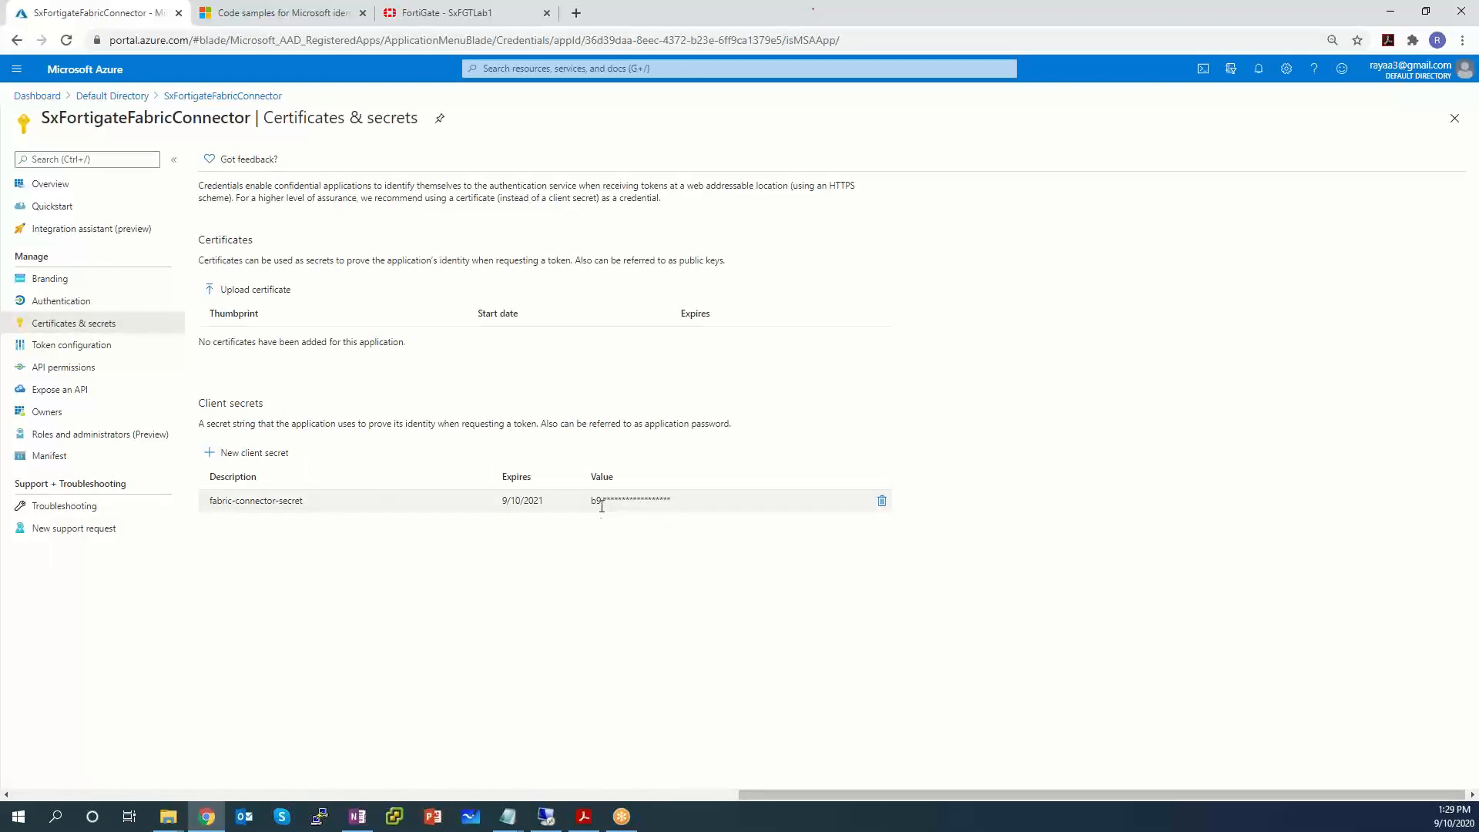
pyautogui.moveTo(609, 502); pyautogui.dragTo(571, 502)
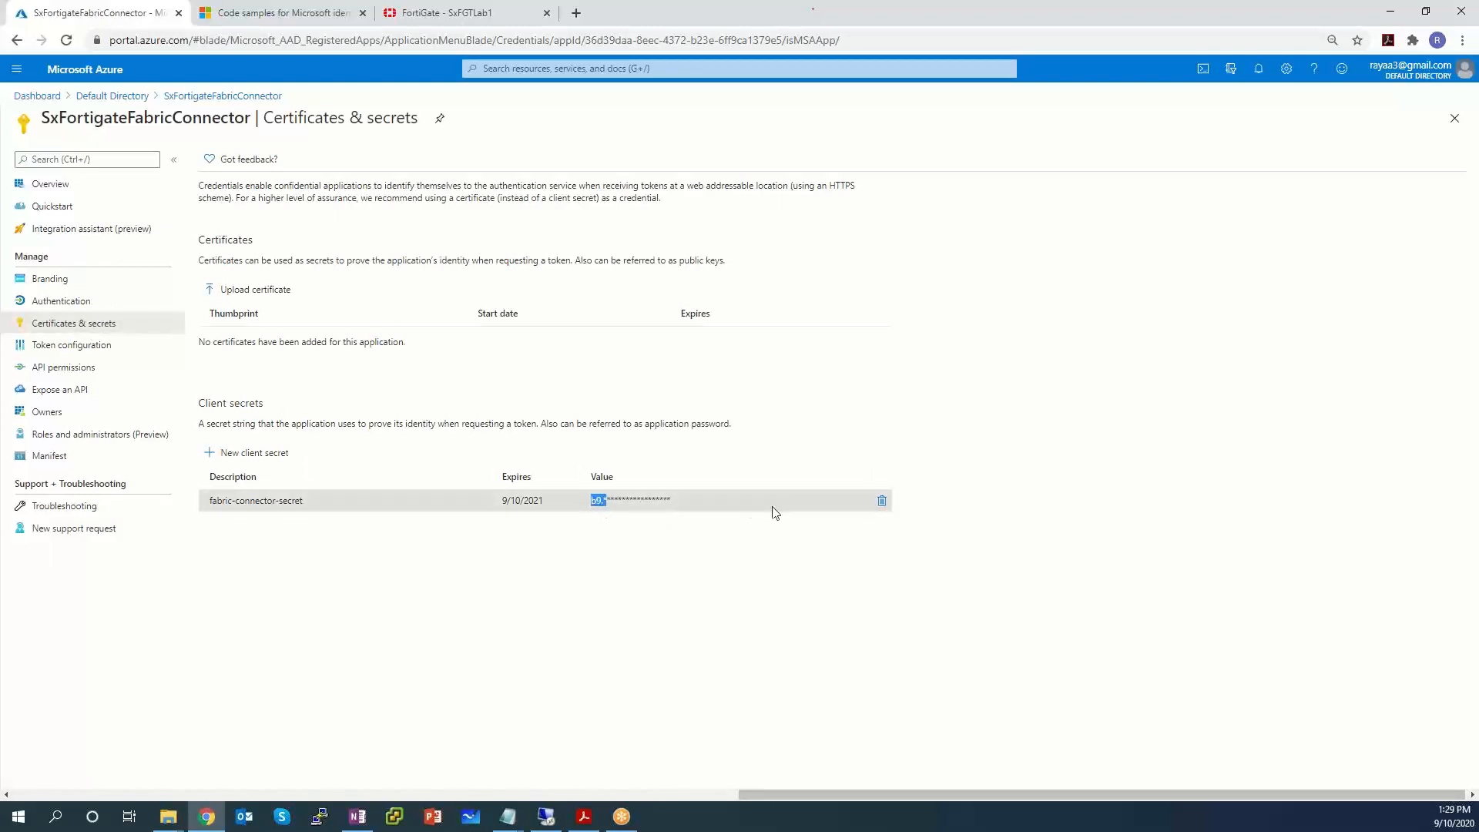
pyautogui.click(882, 500)
pyautogui.click(245, 244)
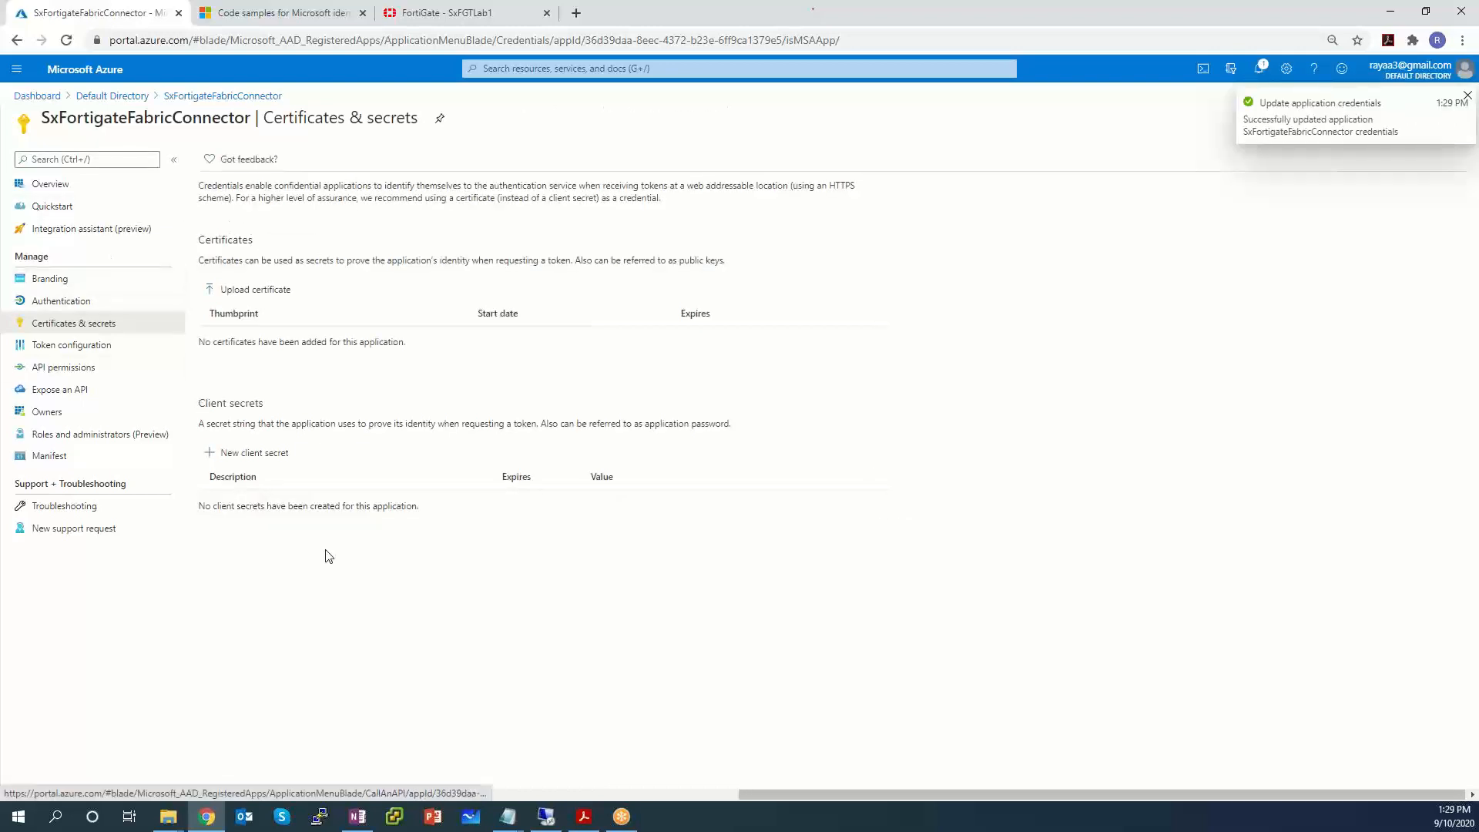
# Add a new client secret named FGT and copy its value.
pyautogui.click(284, 453)
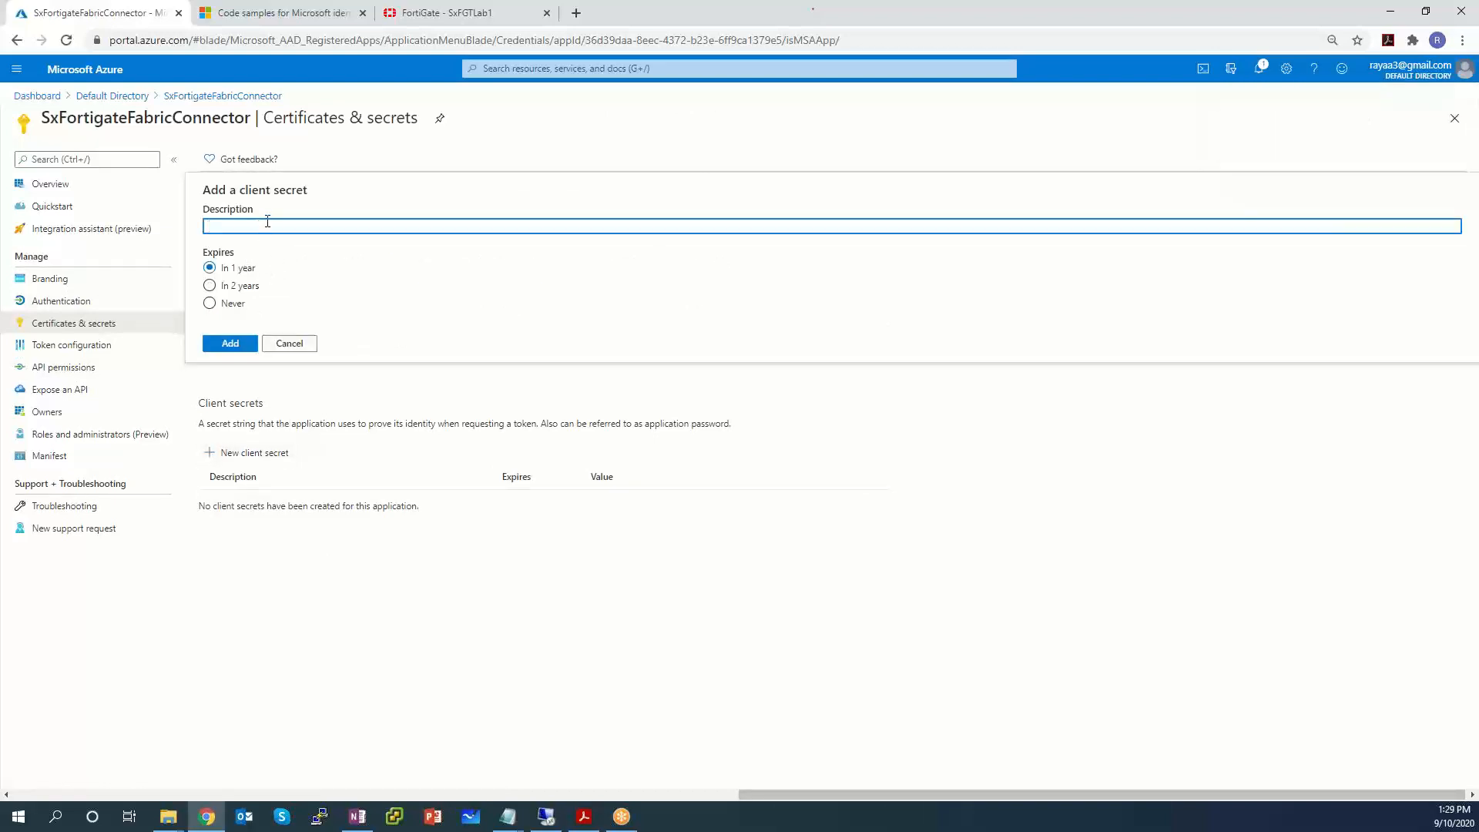
pyautogui.write('d')
pyautogui.click(227, 343)
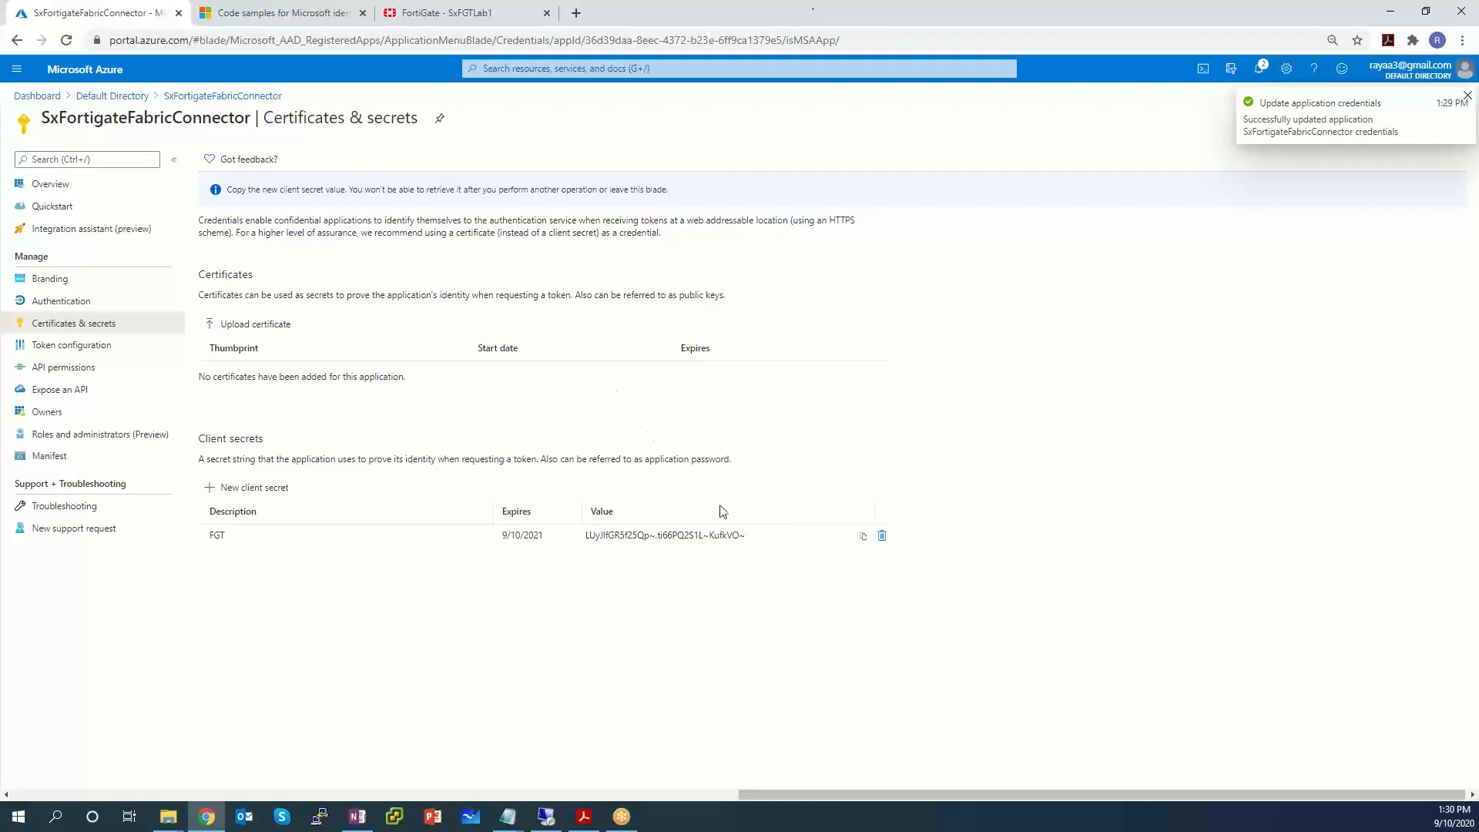
pyautogui.moveTo(763, 535); pyautogui.dragTo(702, 535)
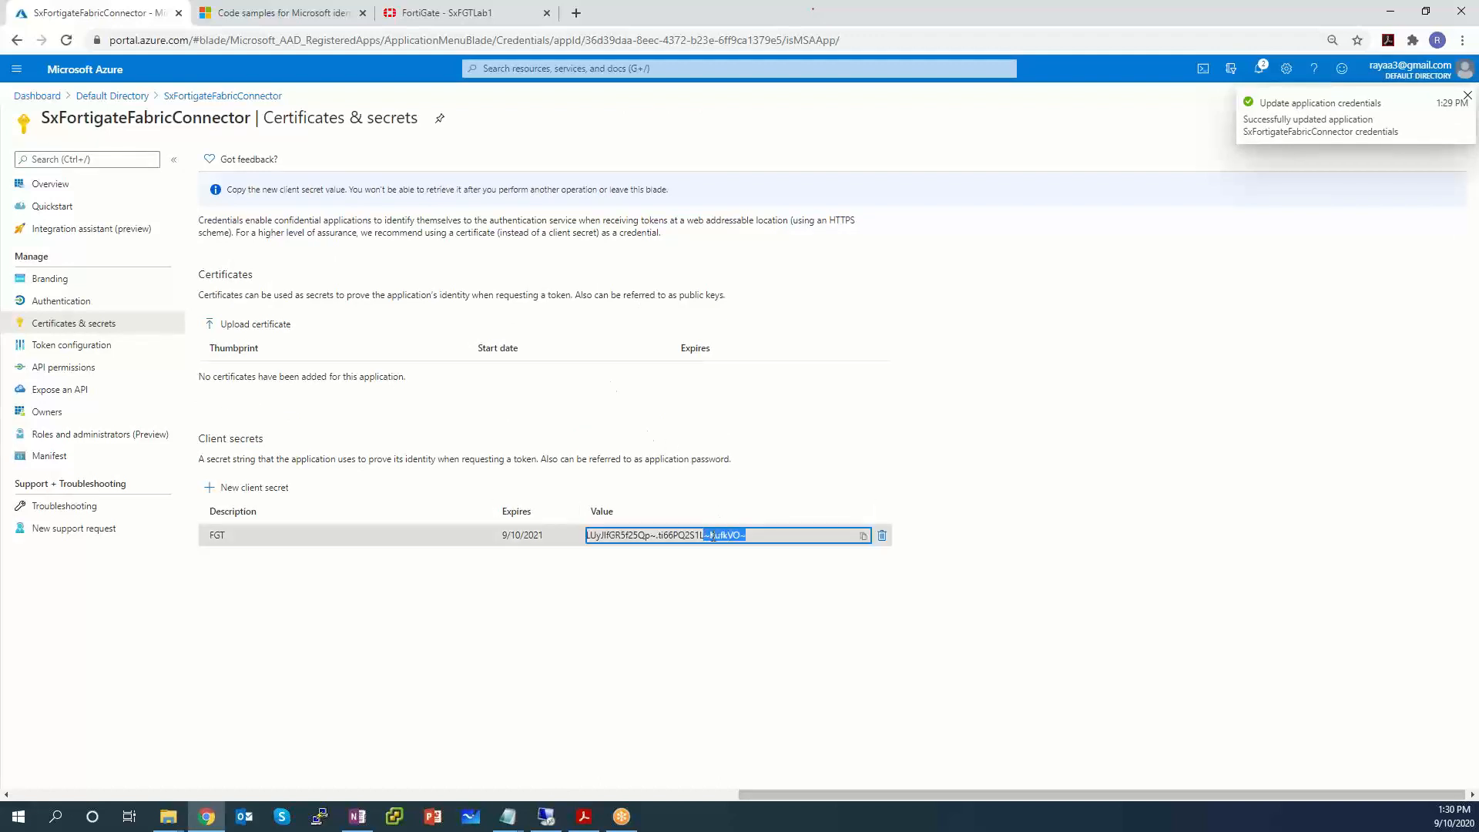
pyautogui.click(863, 537)
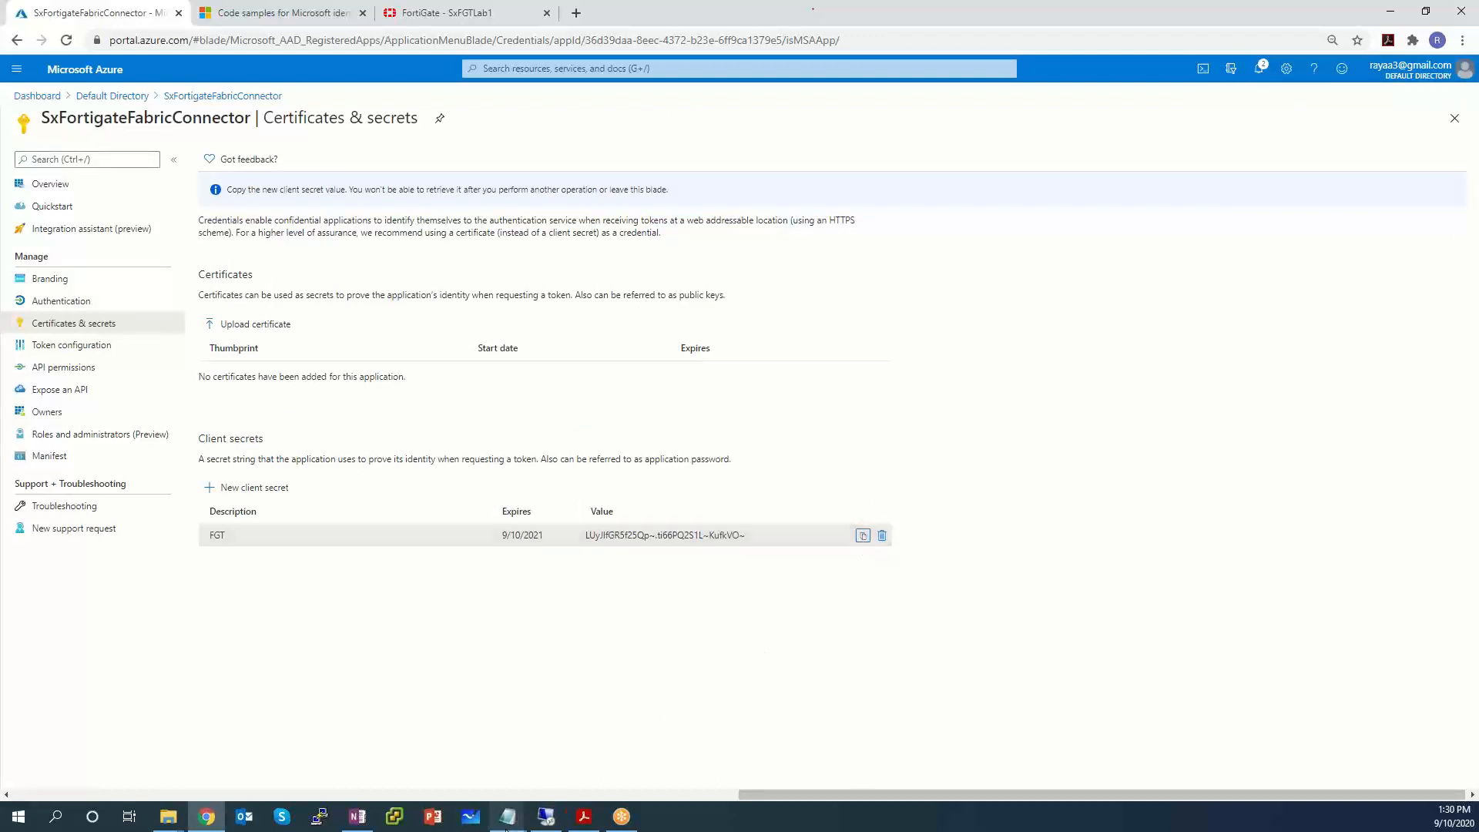
# Paste the new secret value on a new line under 'secret:' in the notes.
pyautogui.moveTo(510, 824)
pyautogui.click(566, 766)
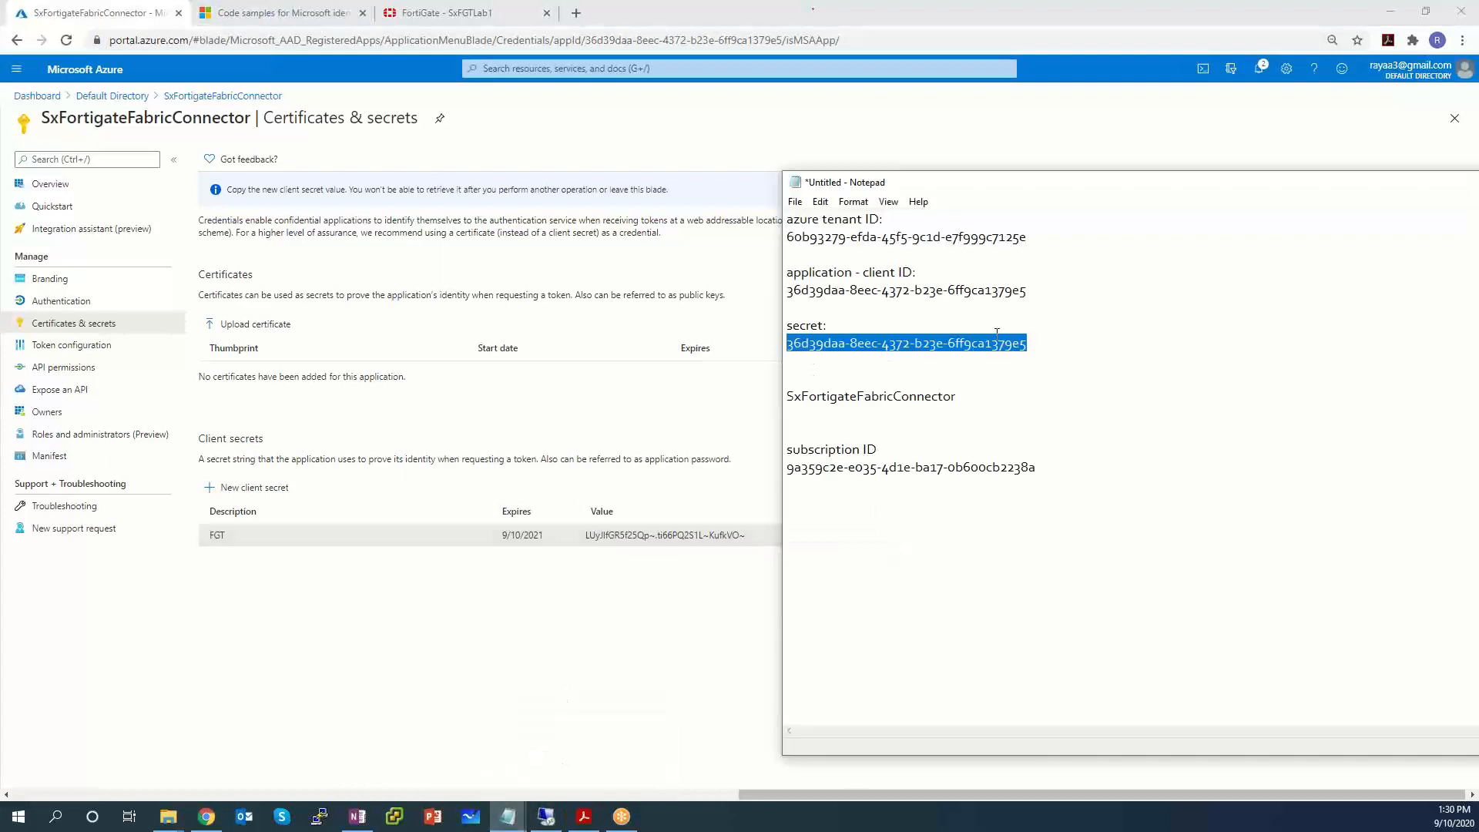
pyautogui.click(1058, 342)
pyautogui.press('Return')
pyautogui.hotkey('ctrl', 'v')
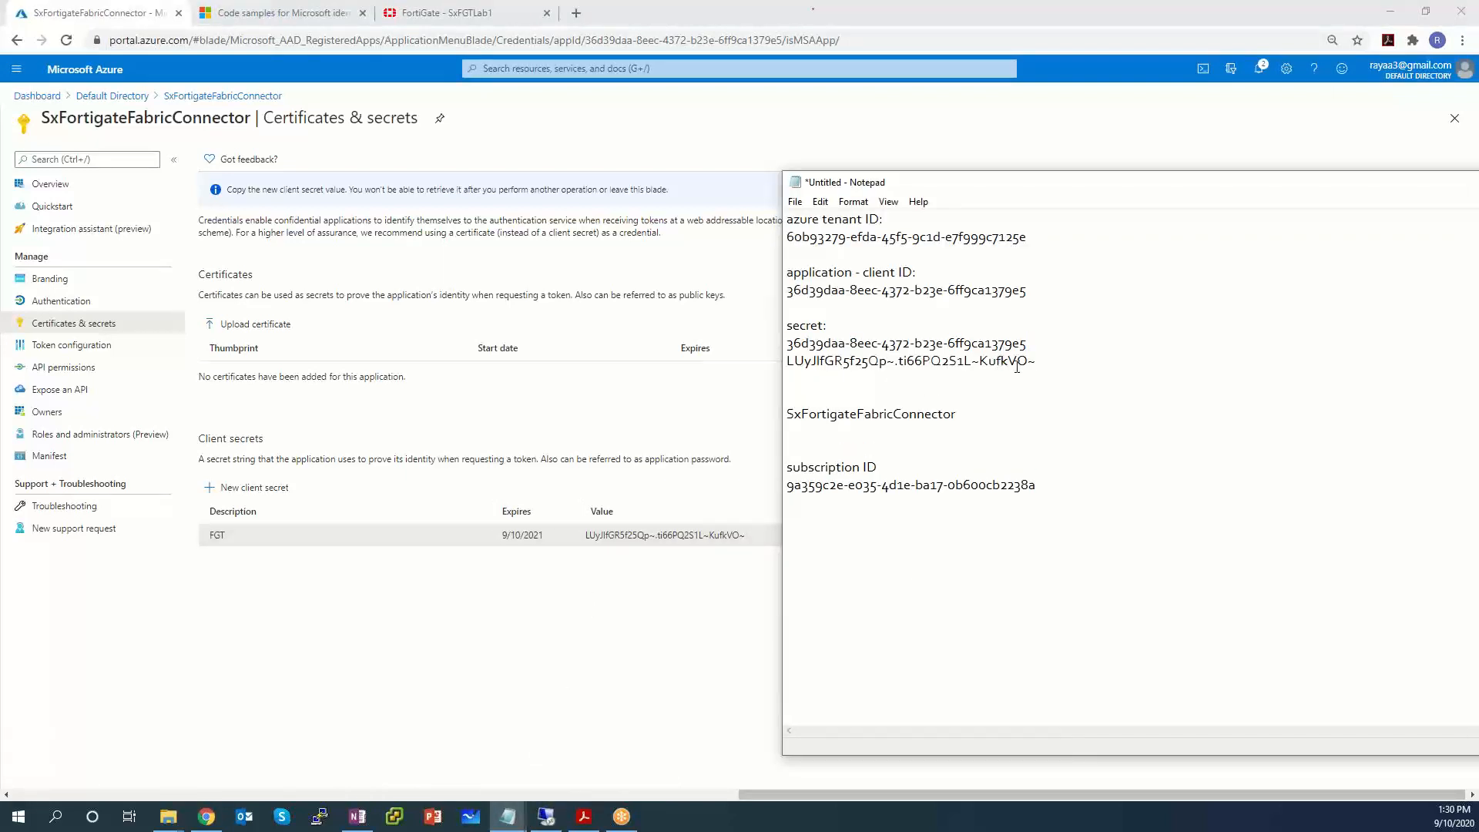
pyautogui.hotkey('shift', 'Up')
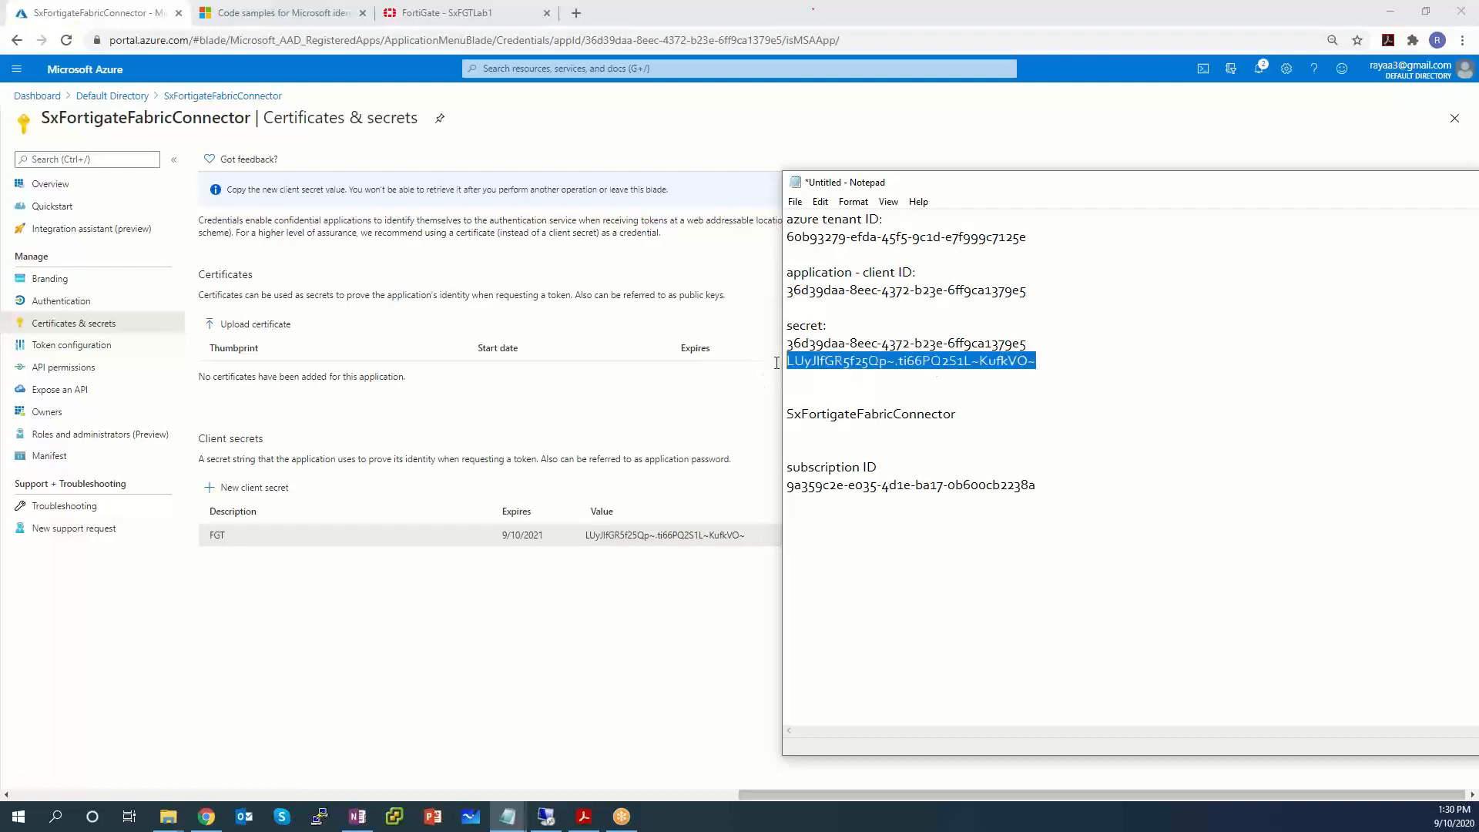
# Paste the new FGT secret into Client secret, save the Azure connector, and select its card.
pyautogui.click(462, 13)
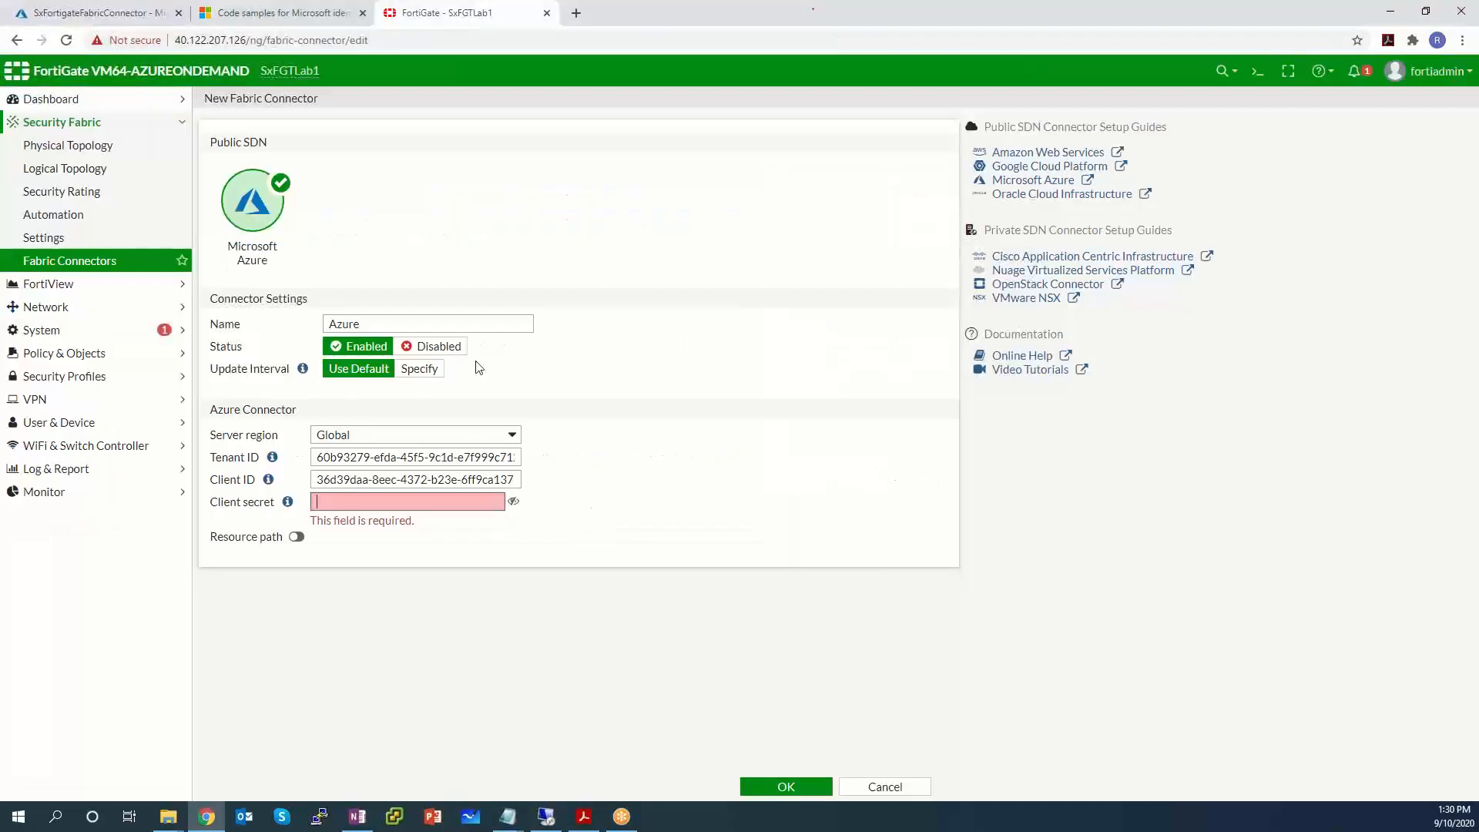
pyautogui.hotkey('ctrl', 'v')
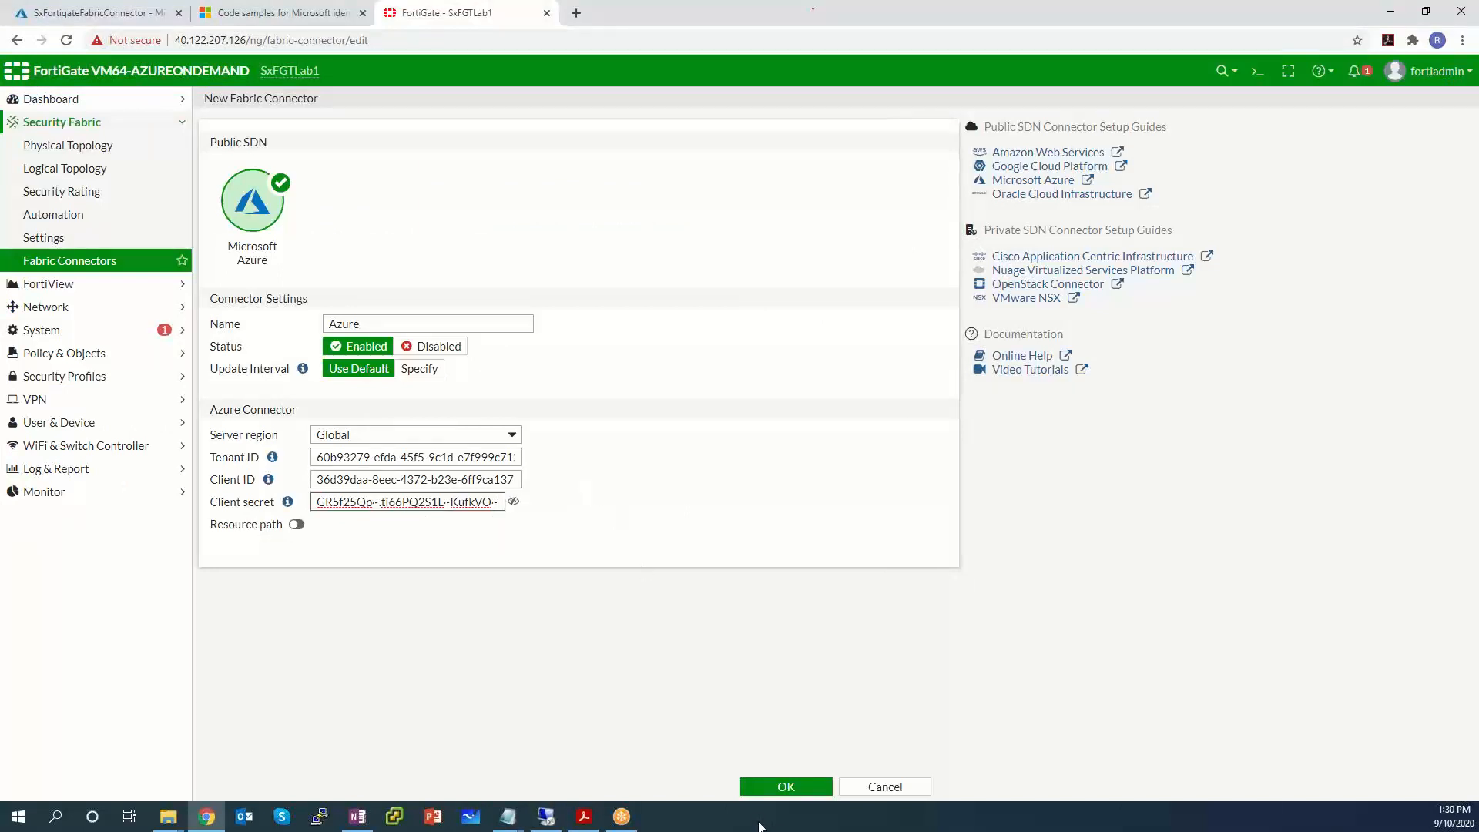
pyautogui.click(778, 786)
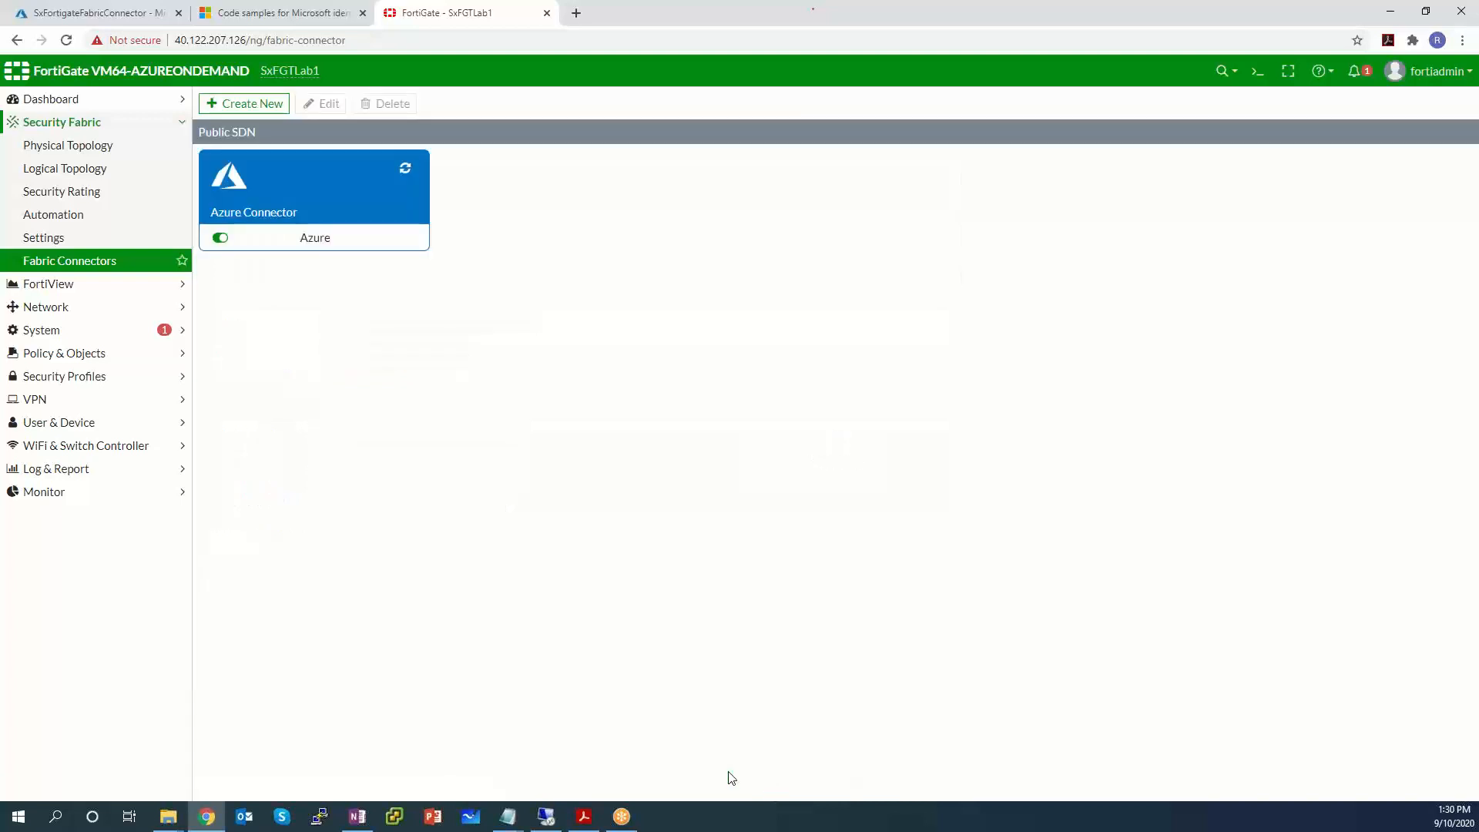
pyautogui.click(406, 174)
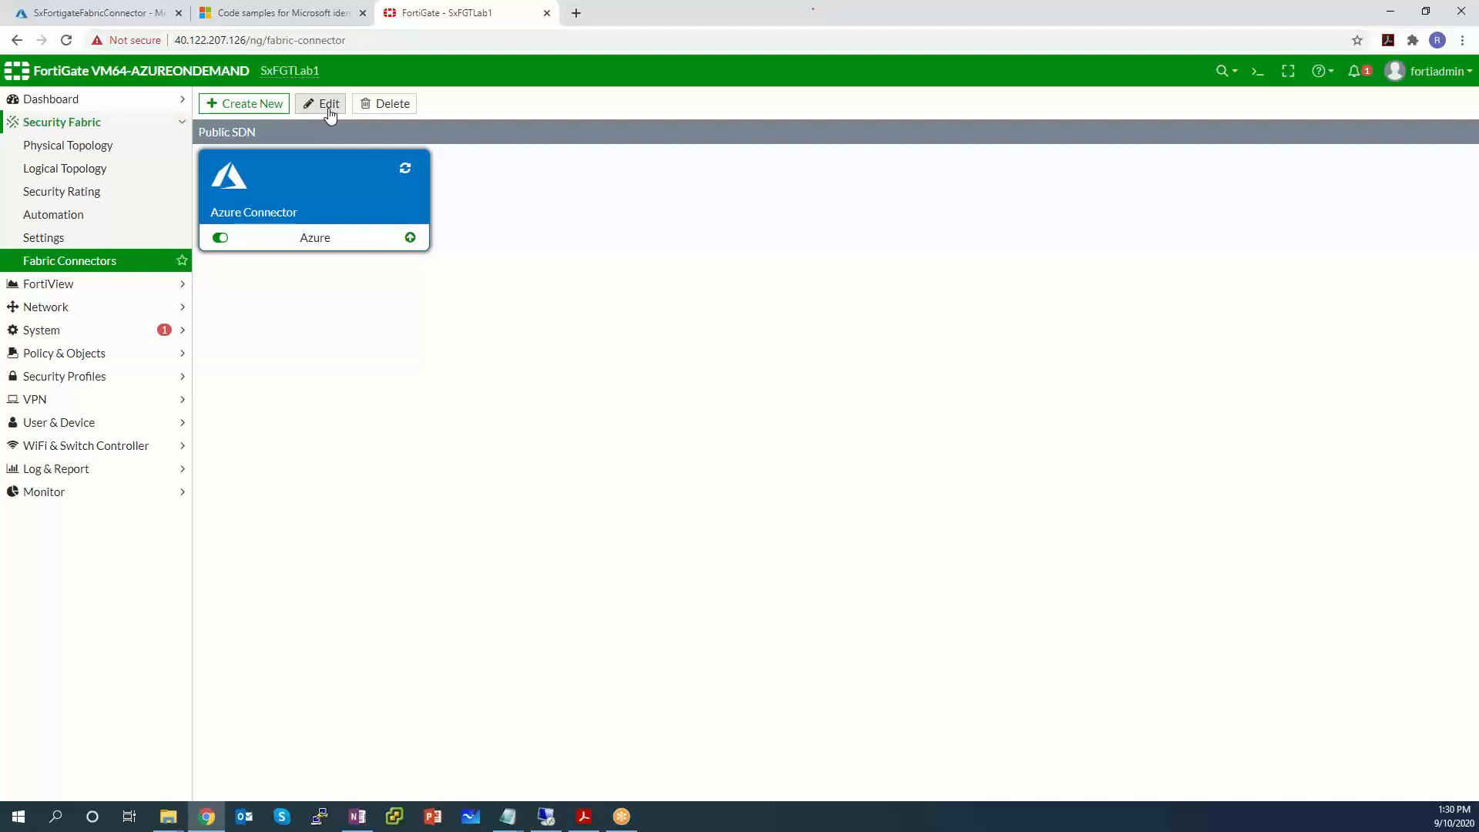
# Reopen the Azure connector for editing and enable the resource path settings.
pyautogui.moveTo(1478, 246)
pyautogui.mouseDown()
pyautogui.moveTo(1099, 156)
pyautogui.moveTo(1478, 251)
pyautogui.mouseUp()
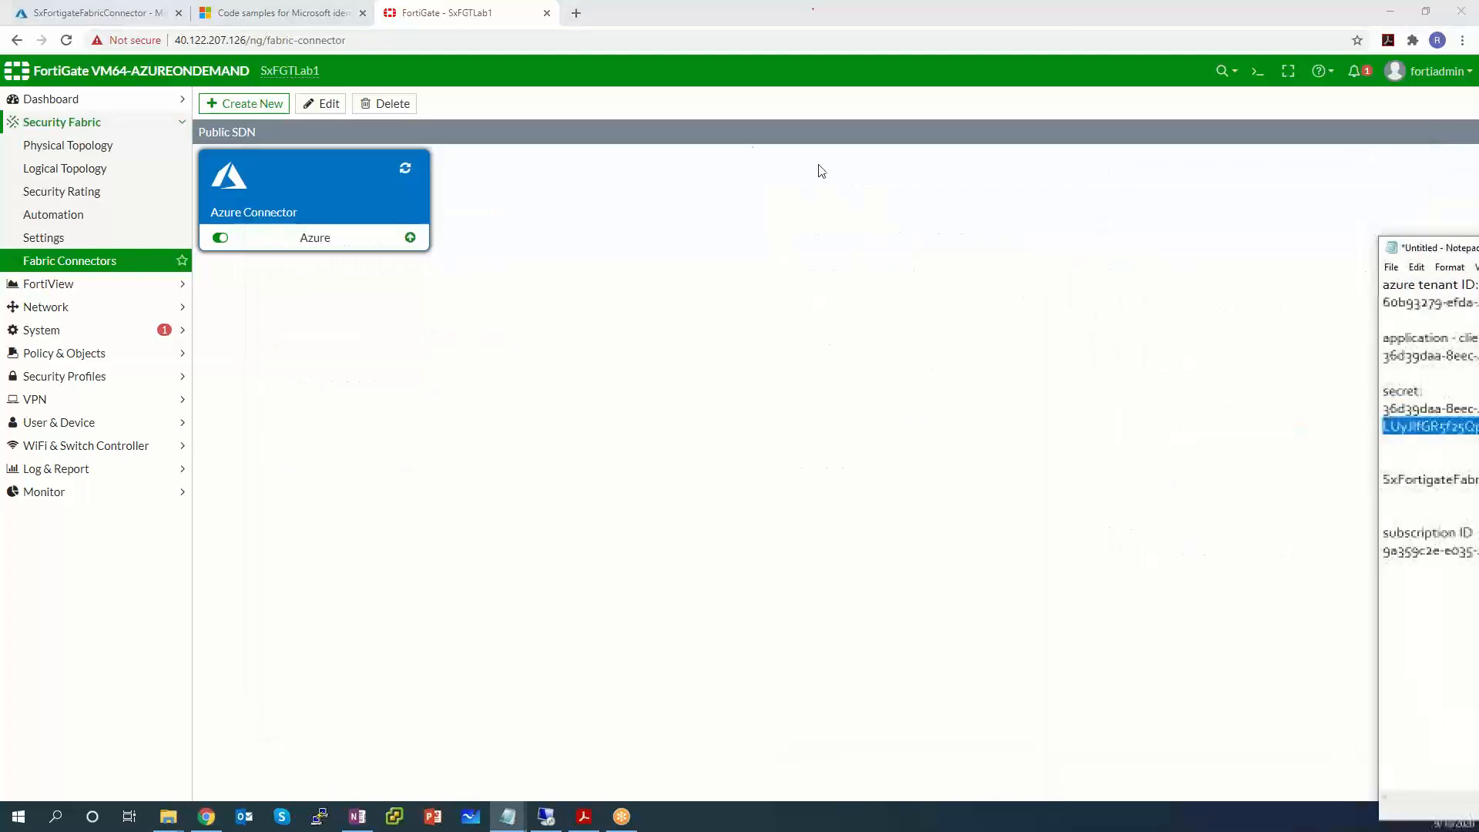
pyautogui.rightClick(401, 208)
pyautogui.click(322, 104)
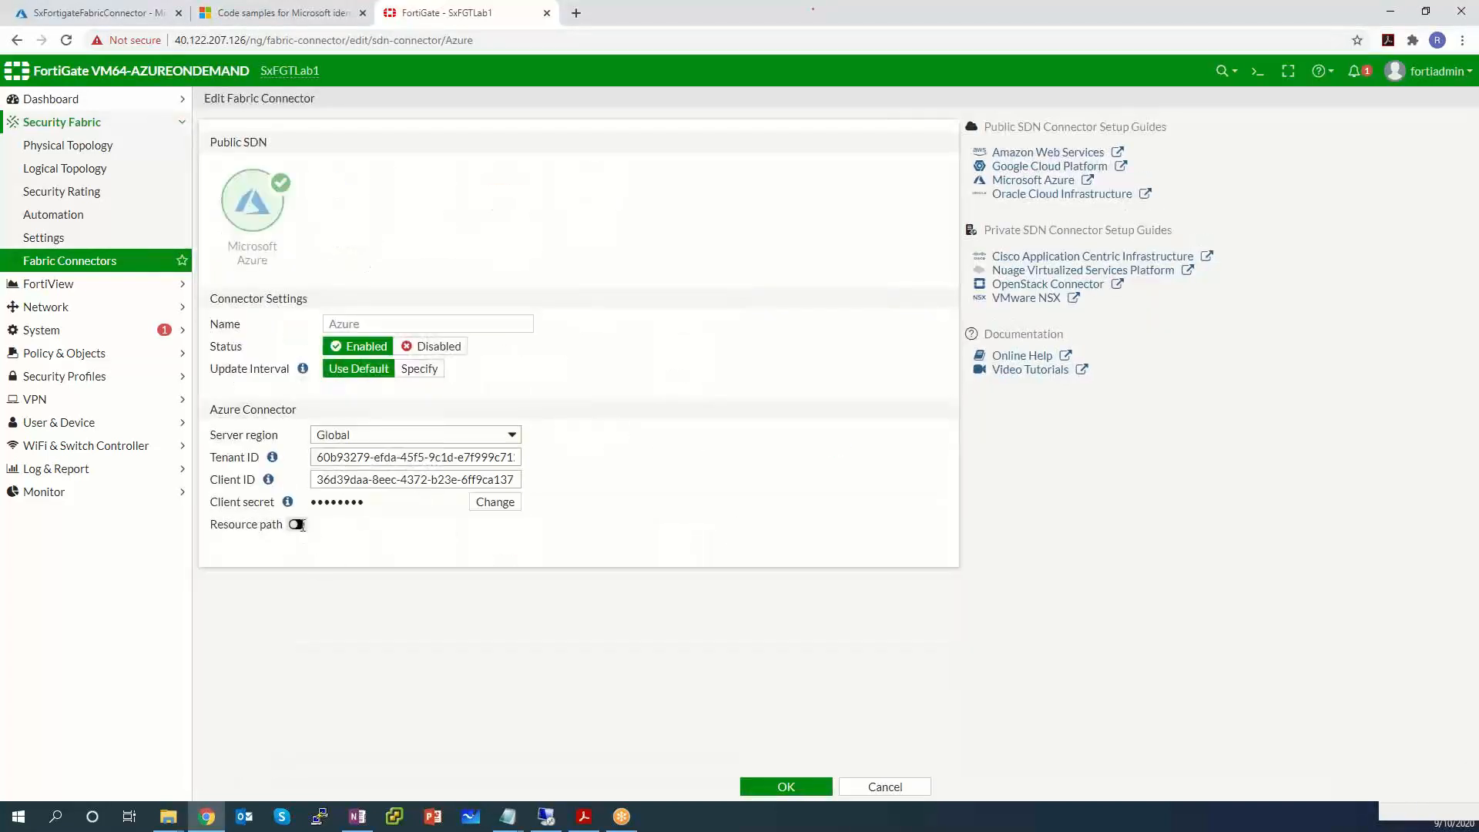
pyautogui.click(298, 524)
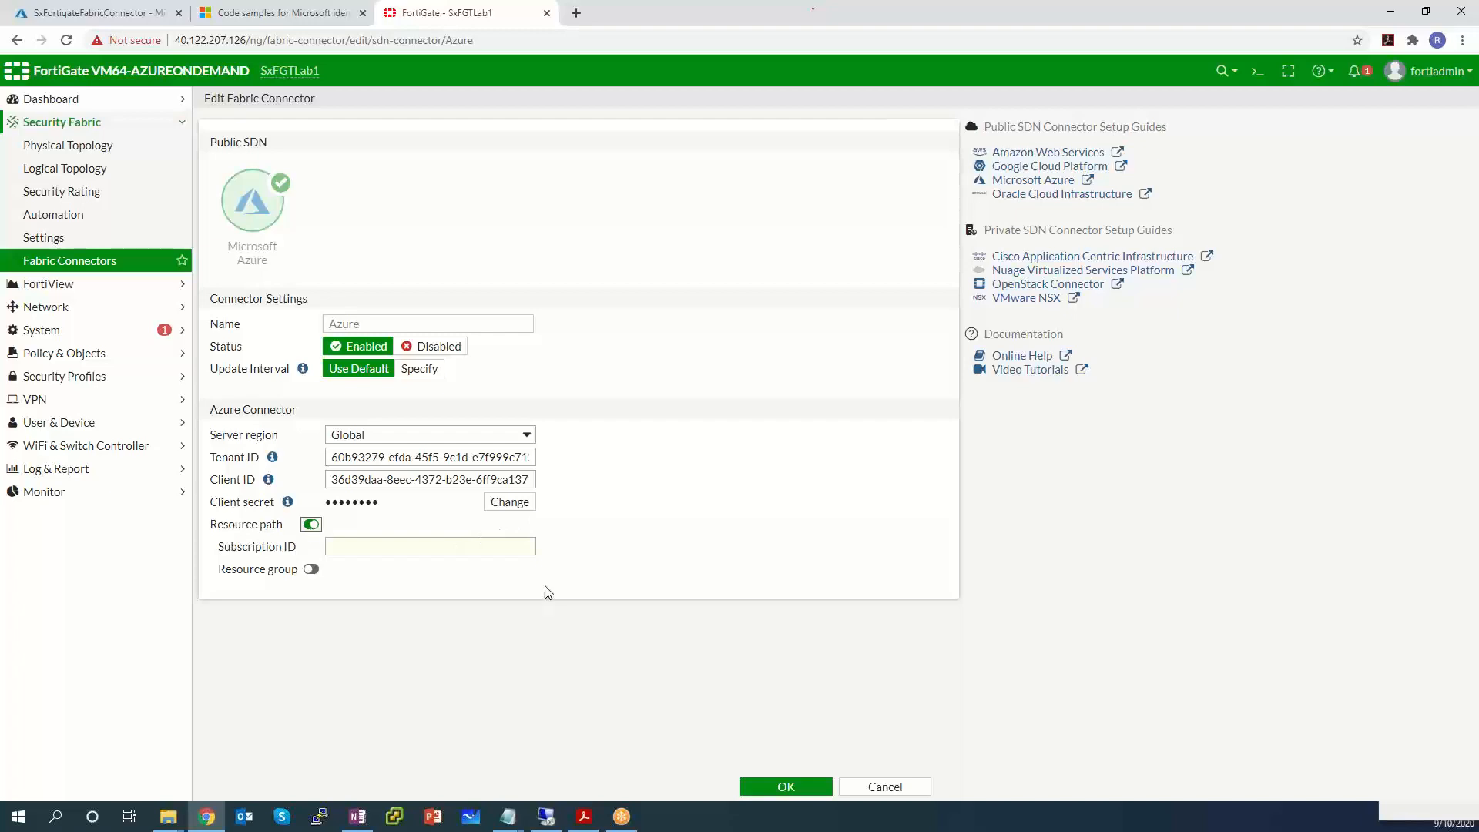
# Copy the subscription ID from the notes into the Subscription ID field.
pyautogui.moveTo(508, 817)
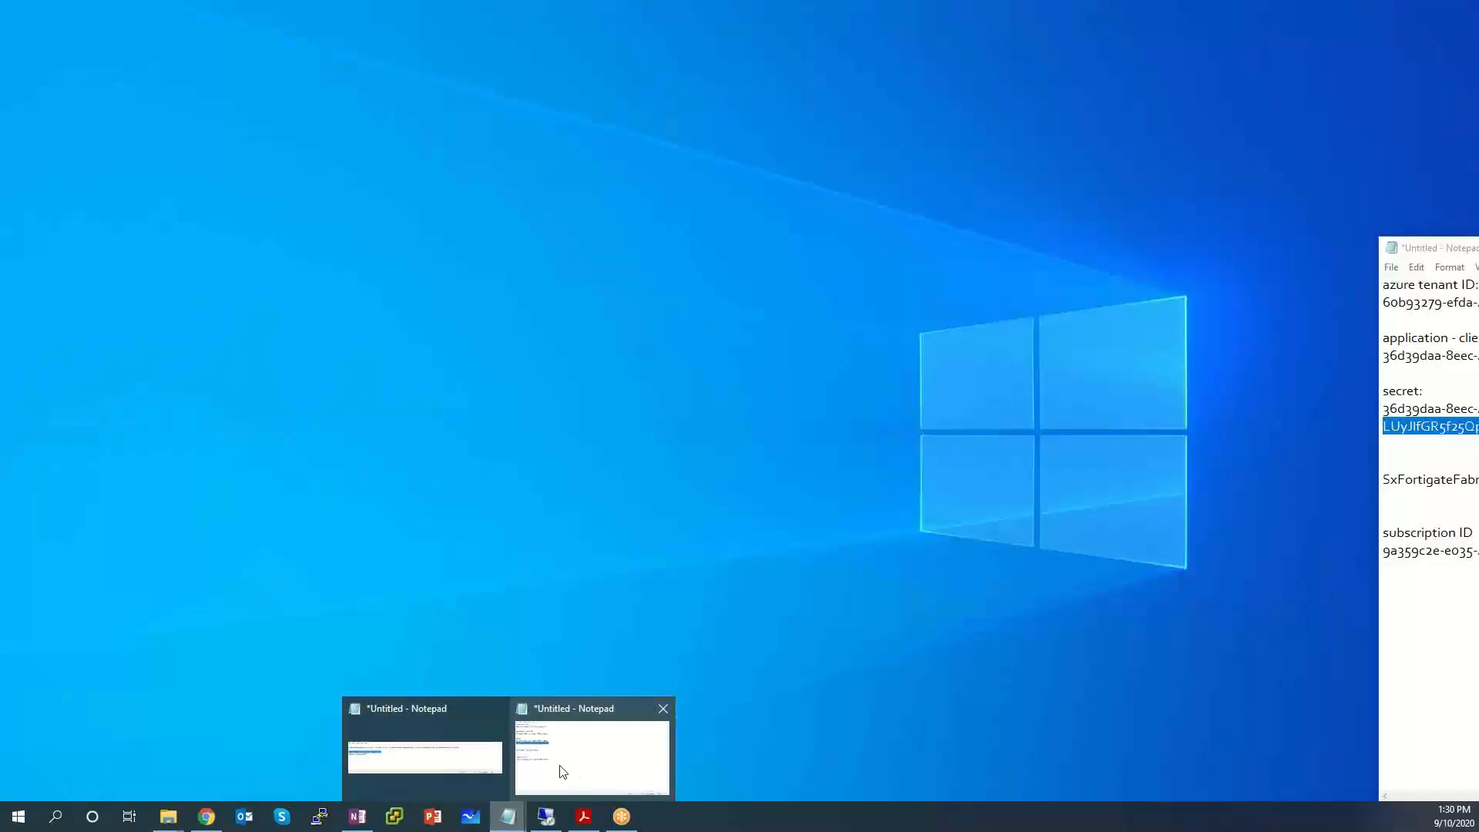
pyautogui.click(563, 771)
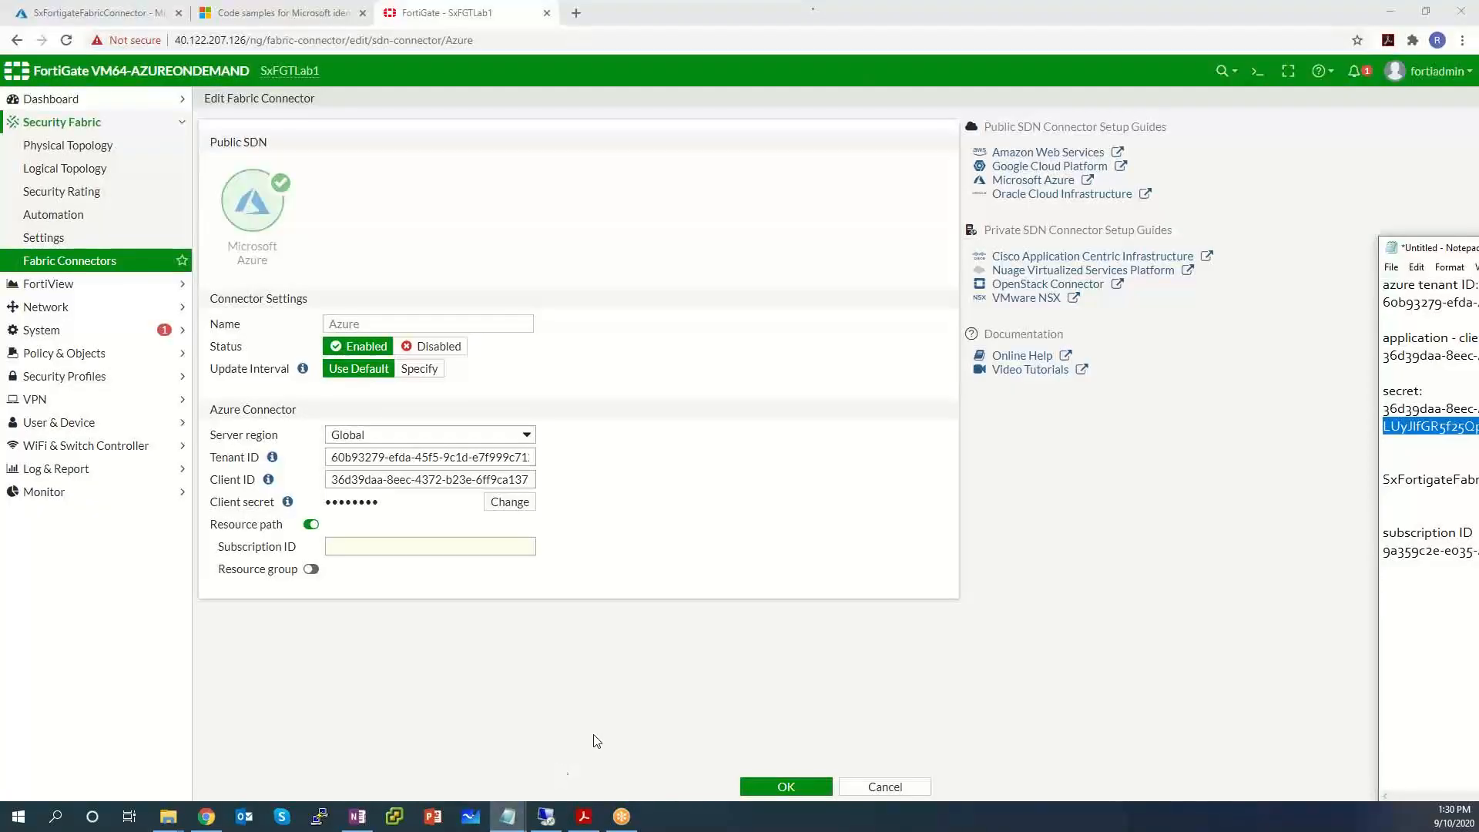
pyautogui.moveTo(1471, 247); pyautogui.dragTo(941, 219)
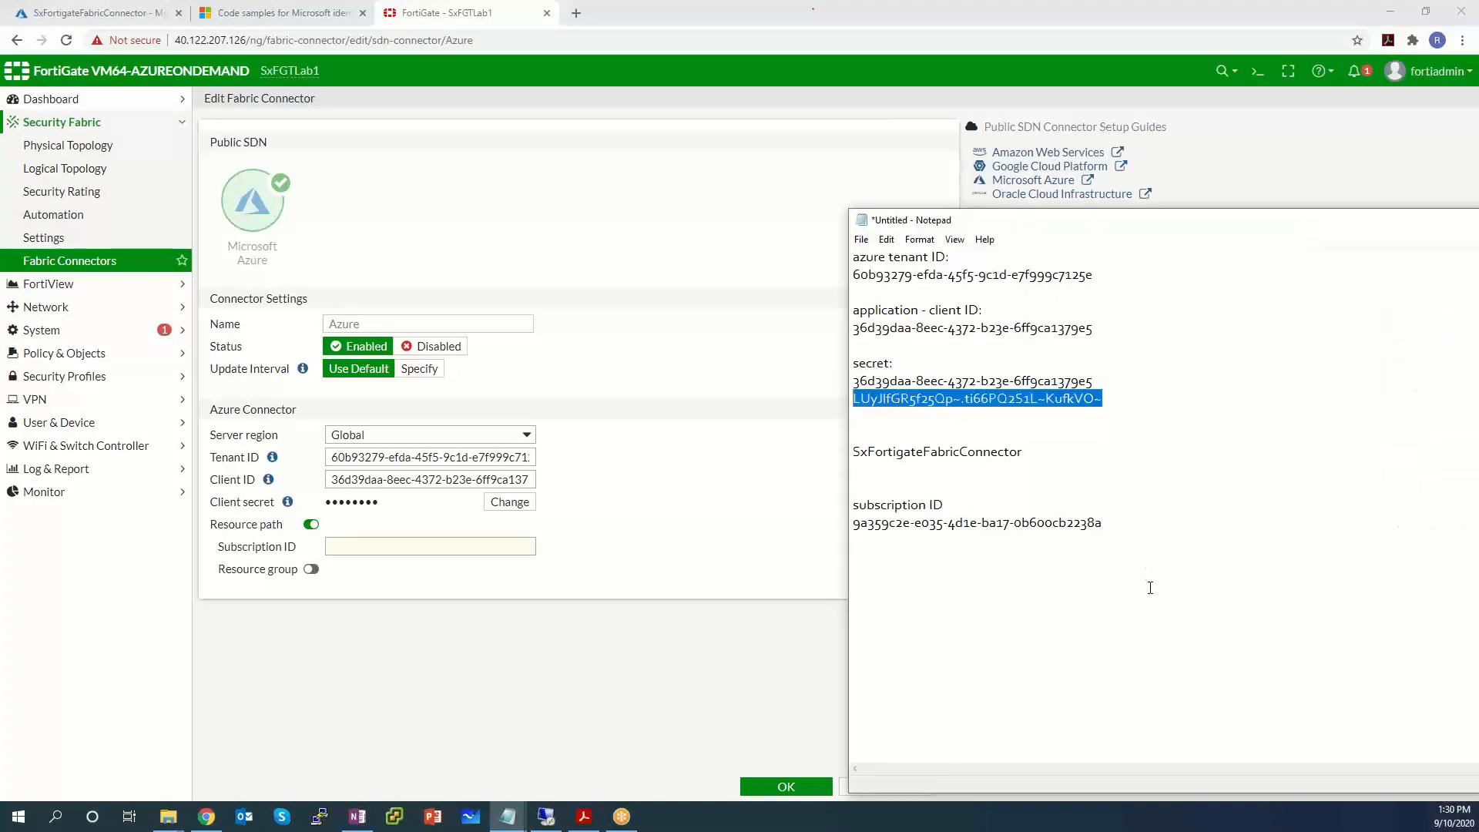
pyautogui.moveTo(1111, 525); pyautogui.dragTo(851, 525)
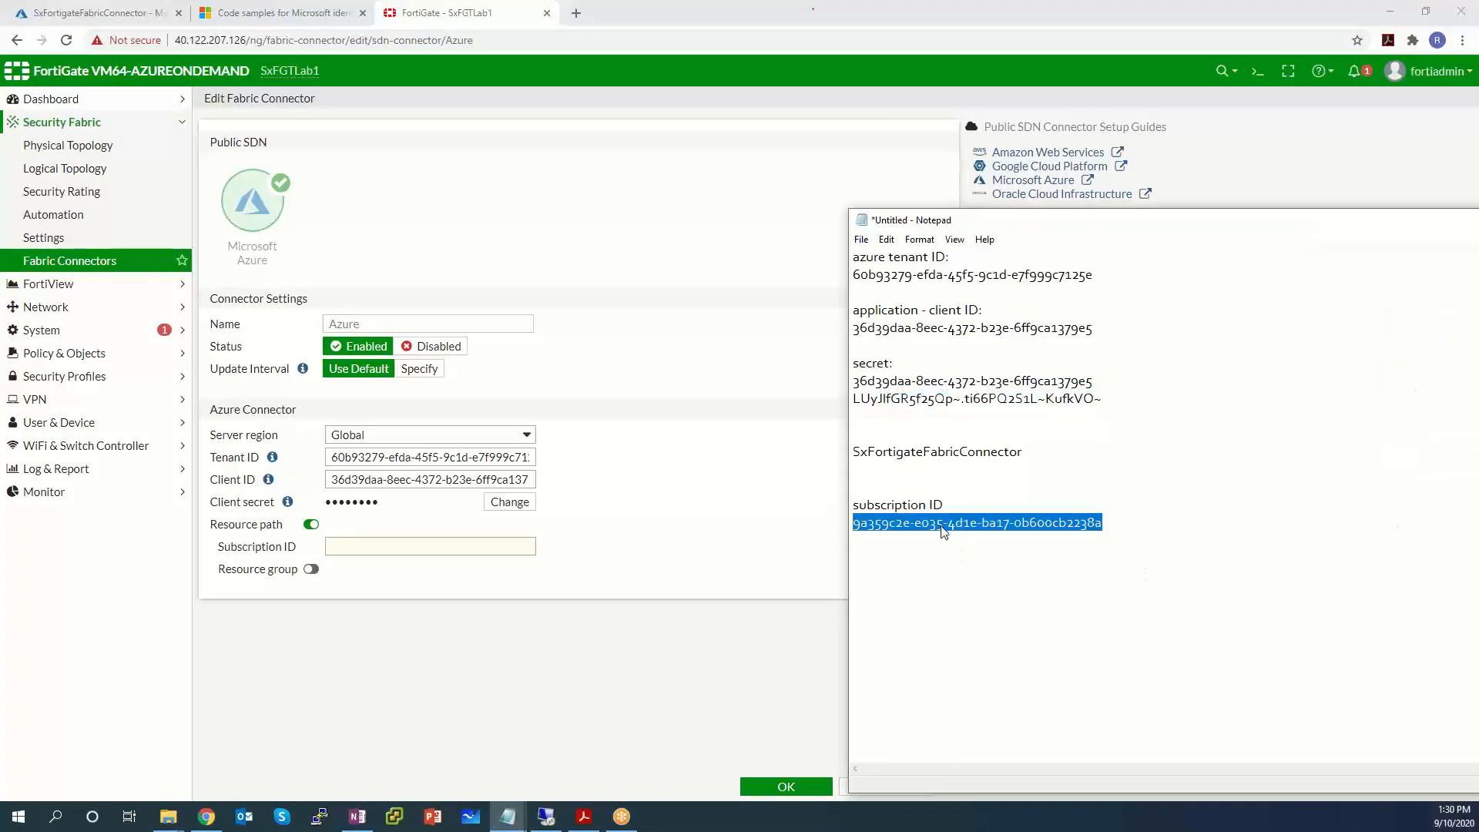
pyautogui.rightClick(942, 526)
pyautogui.click(912, 577)
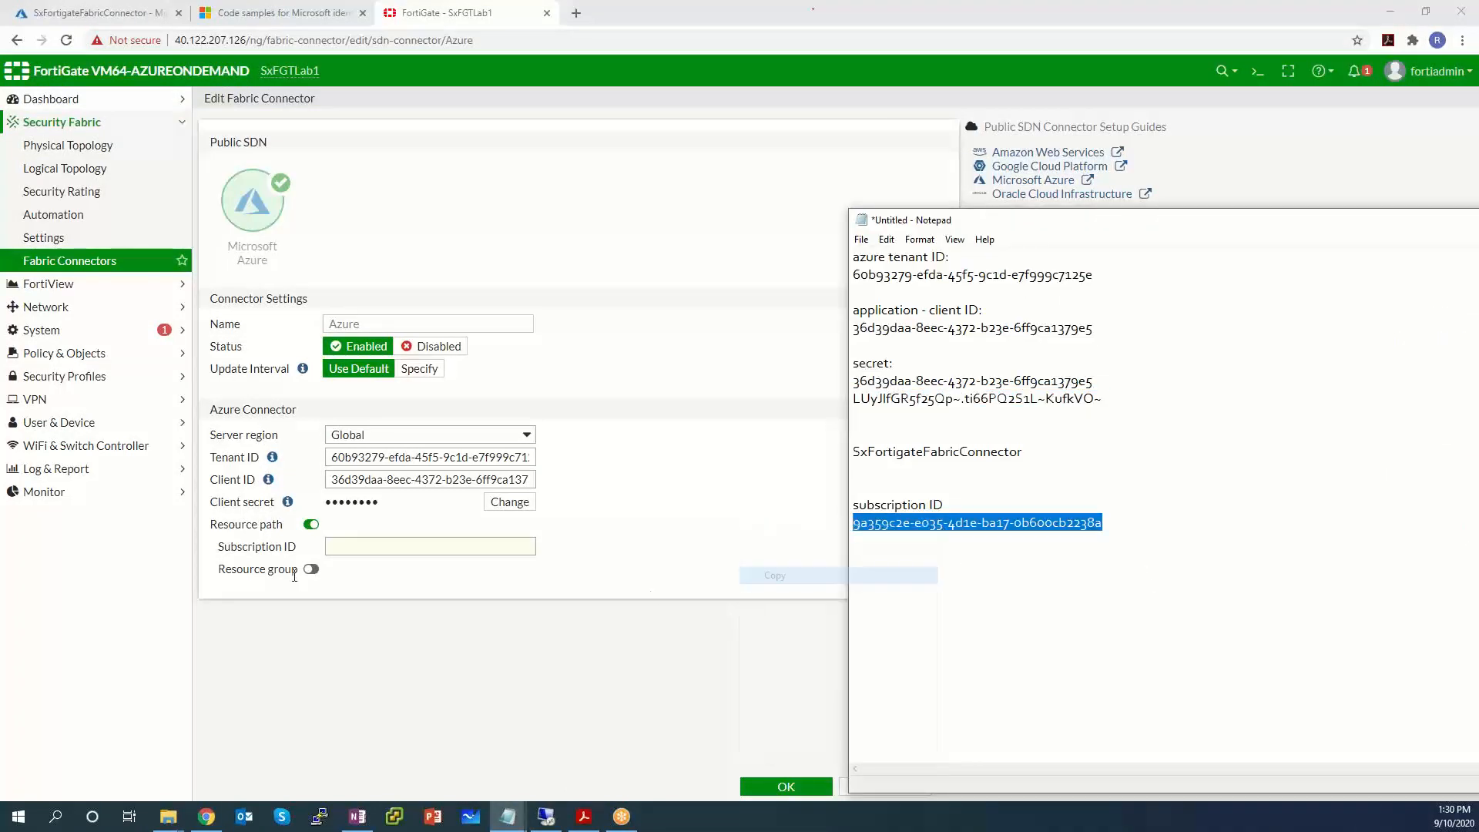
pyautogui.click(340, 545)
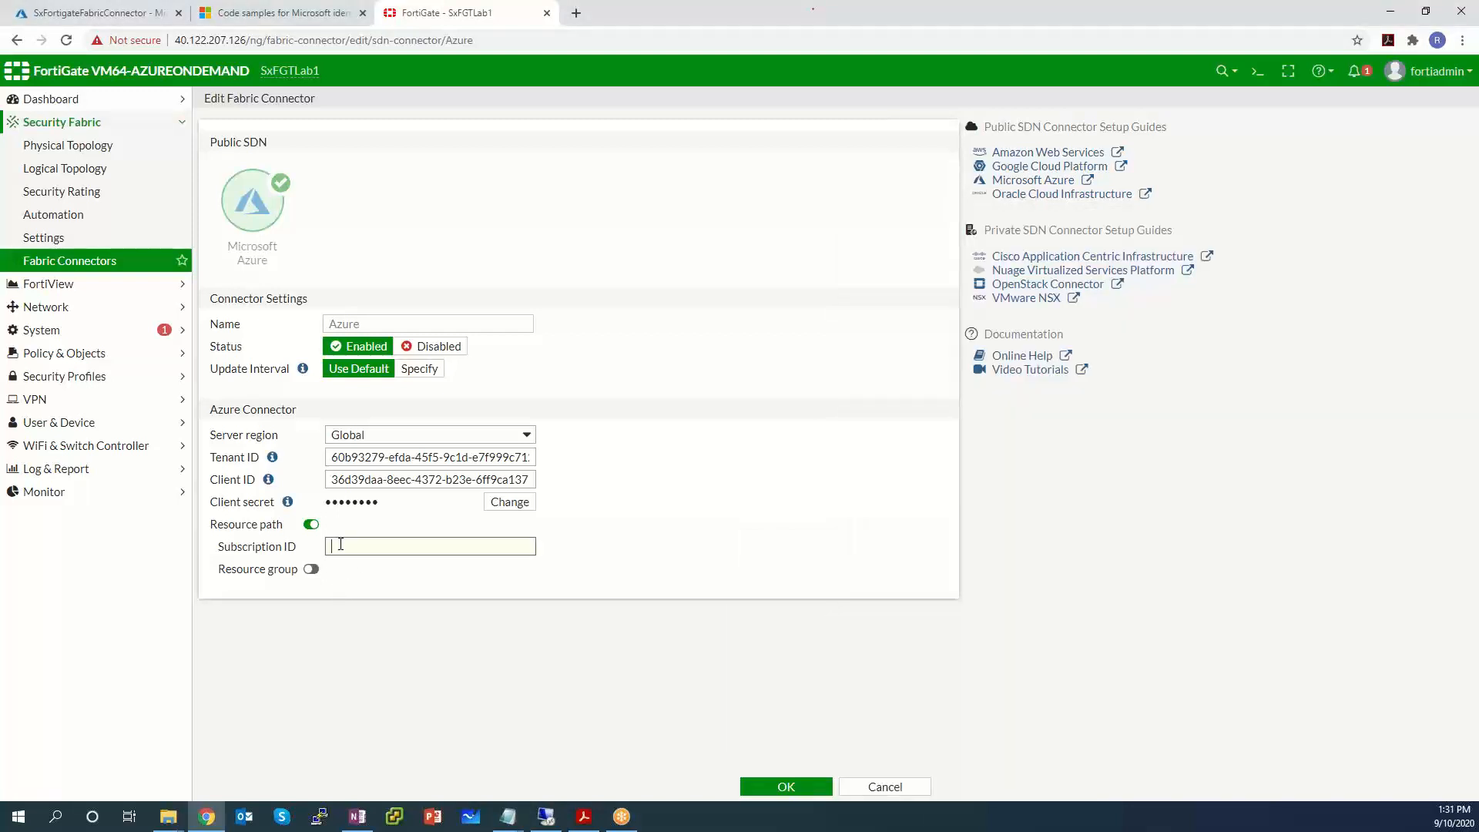
pyautogui.hotkey('ctrl', 'v')
# Toggle the resource group and resource path settings back off and save the Azure connector.
pyautogui.click(311, 568)
pyautogui.click(357, 568)
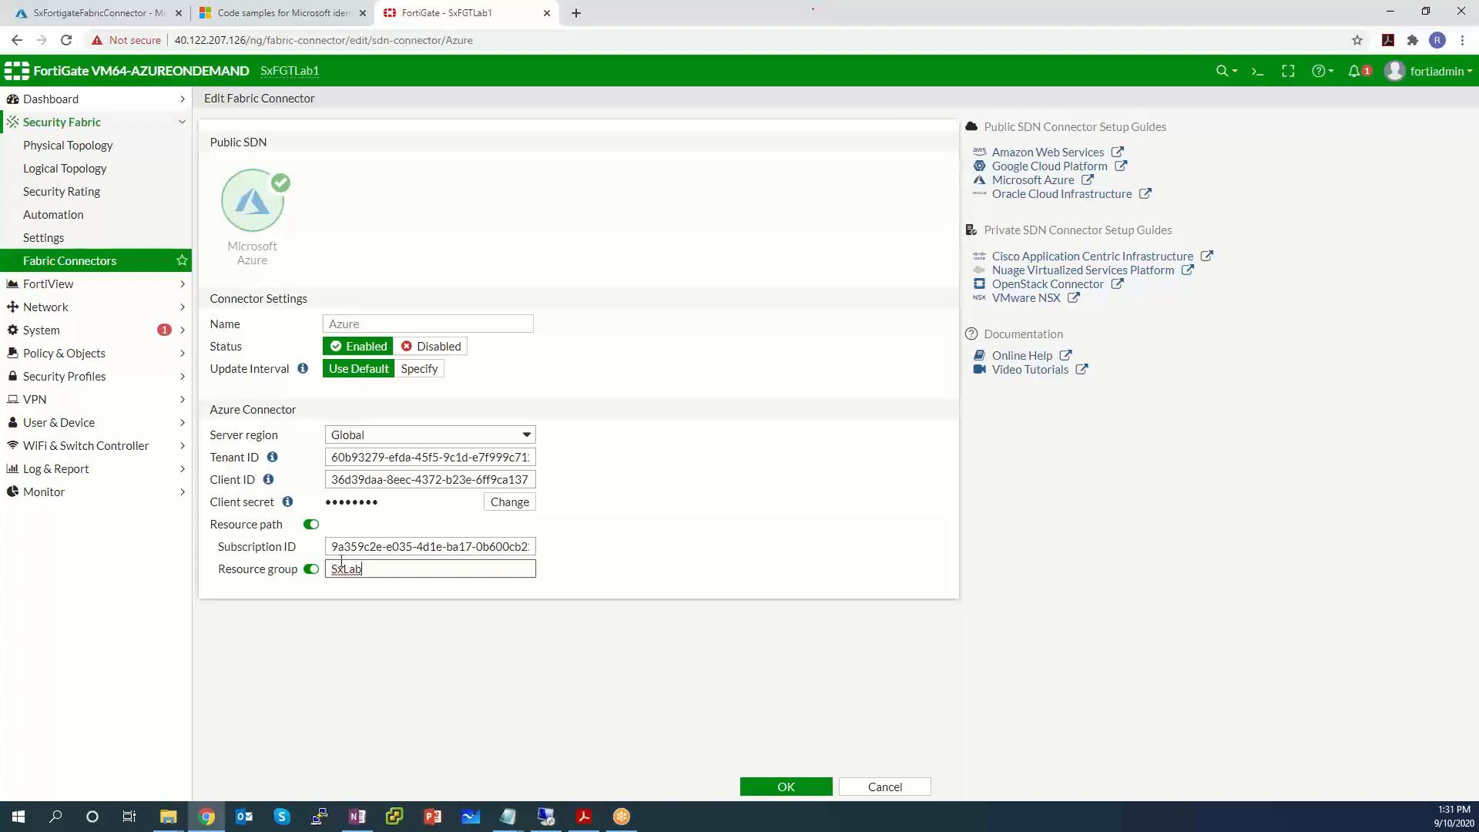
pyautogui.click(311, 524)
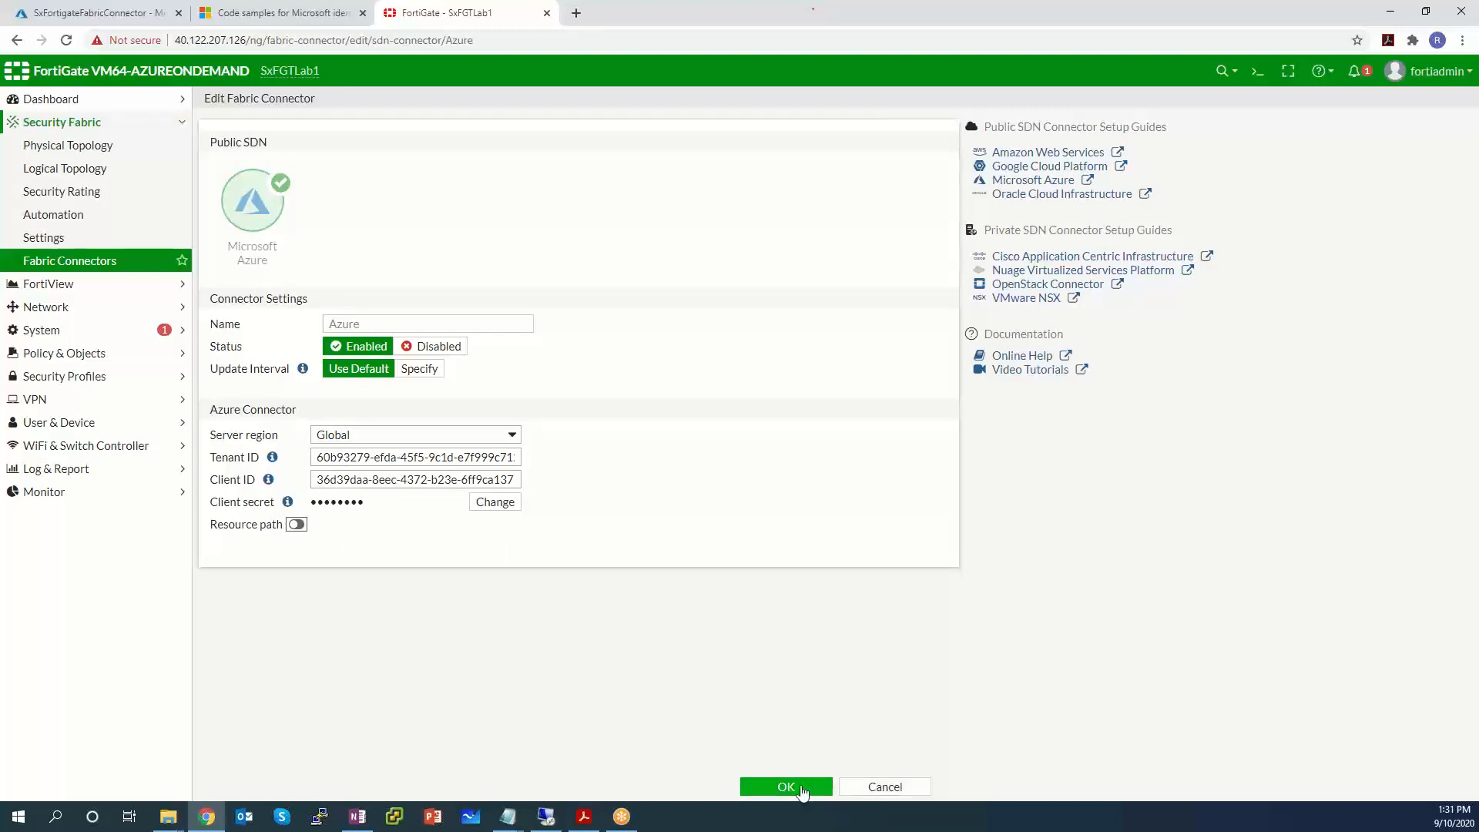
pyautogui.click(508, 817)
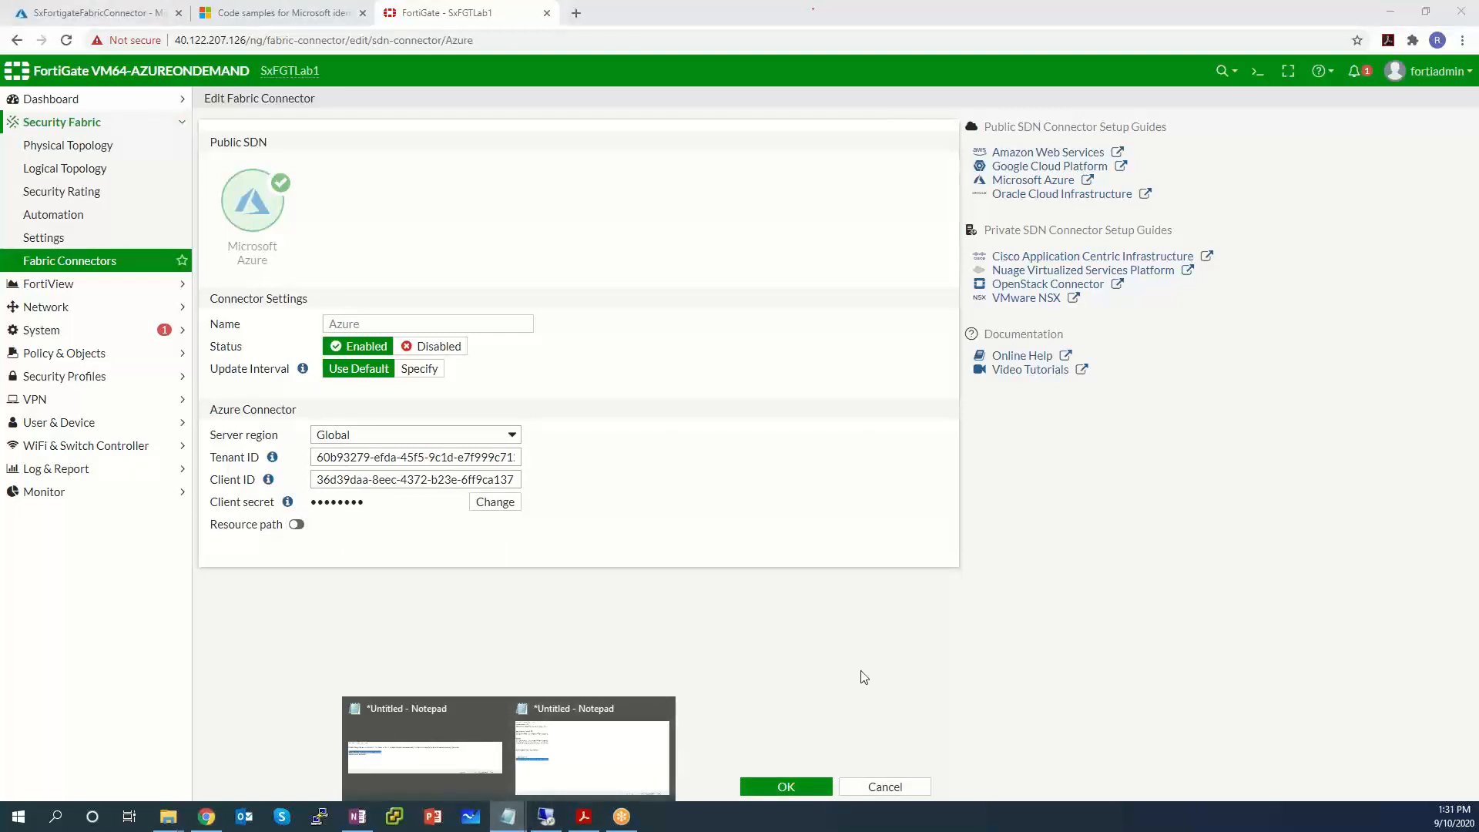
pyautogui.click(673, 656)
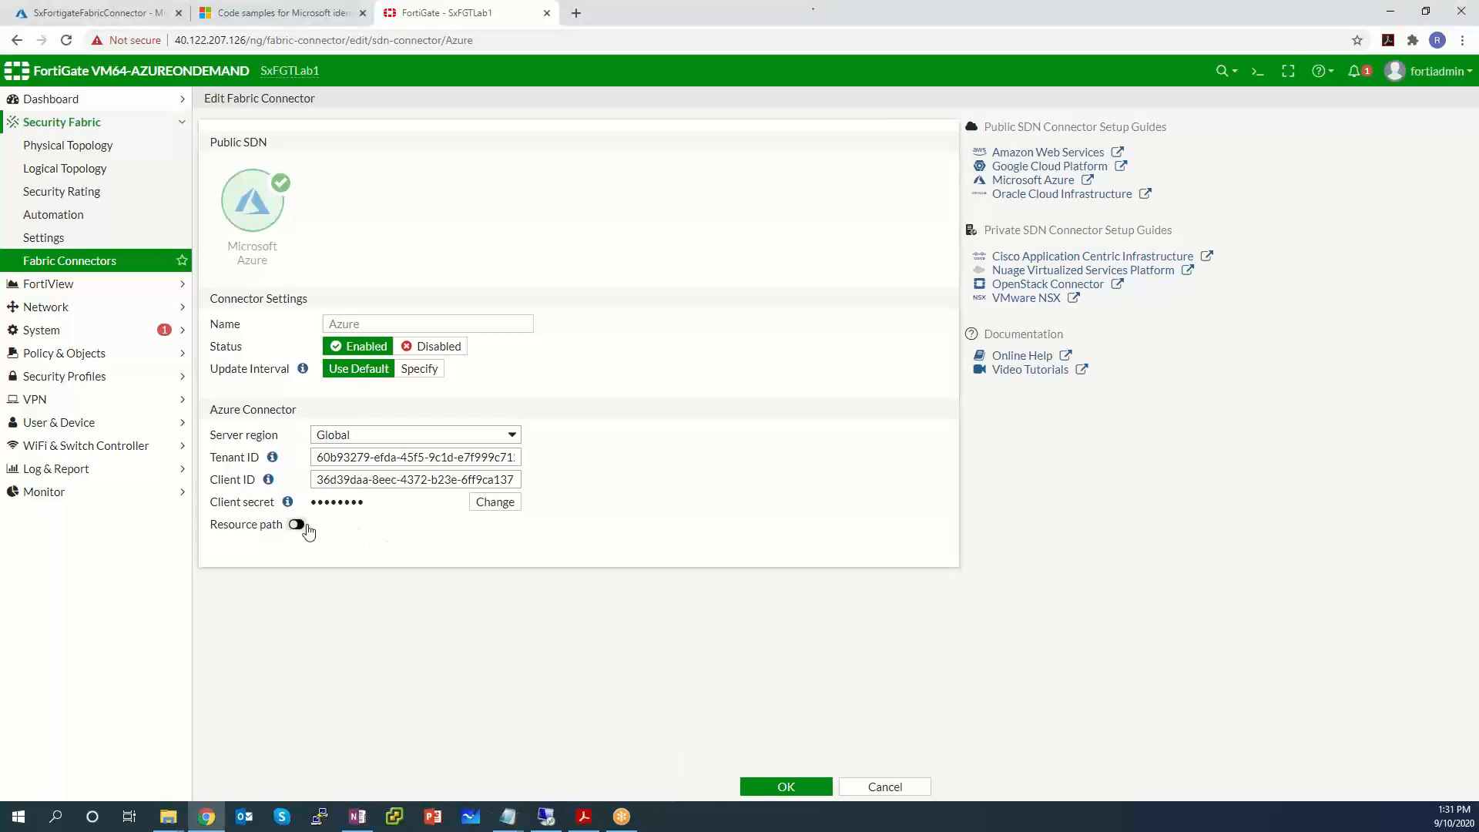
pyautogui.click(774, 786)
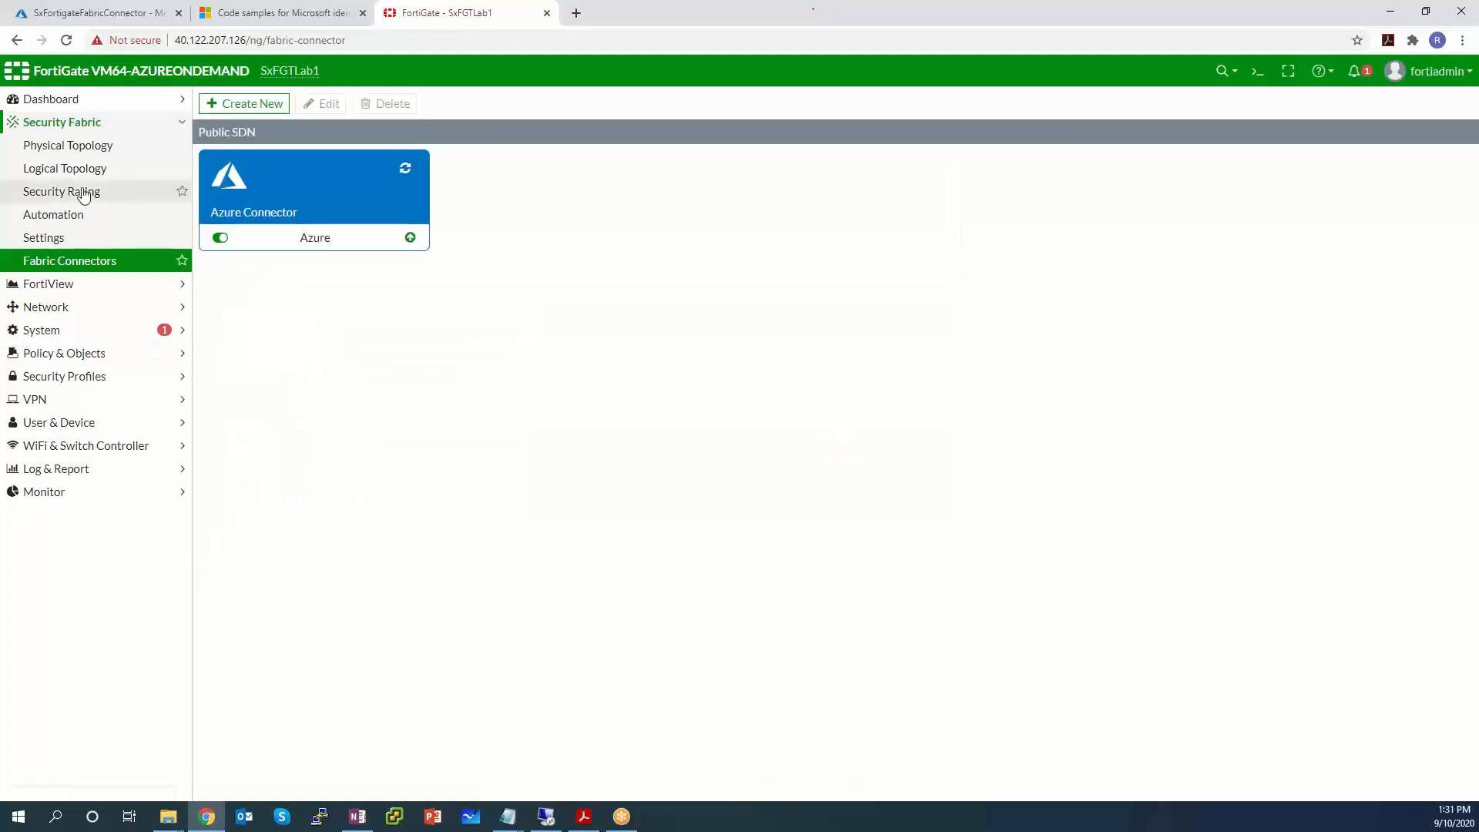
# Open the Addresses list under Policy & Objects.
pyautogui.click(93, 353)
pyautogui.click(99, 312)
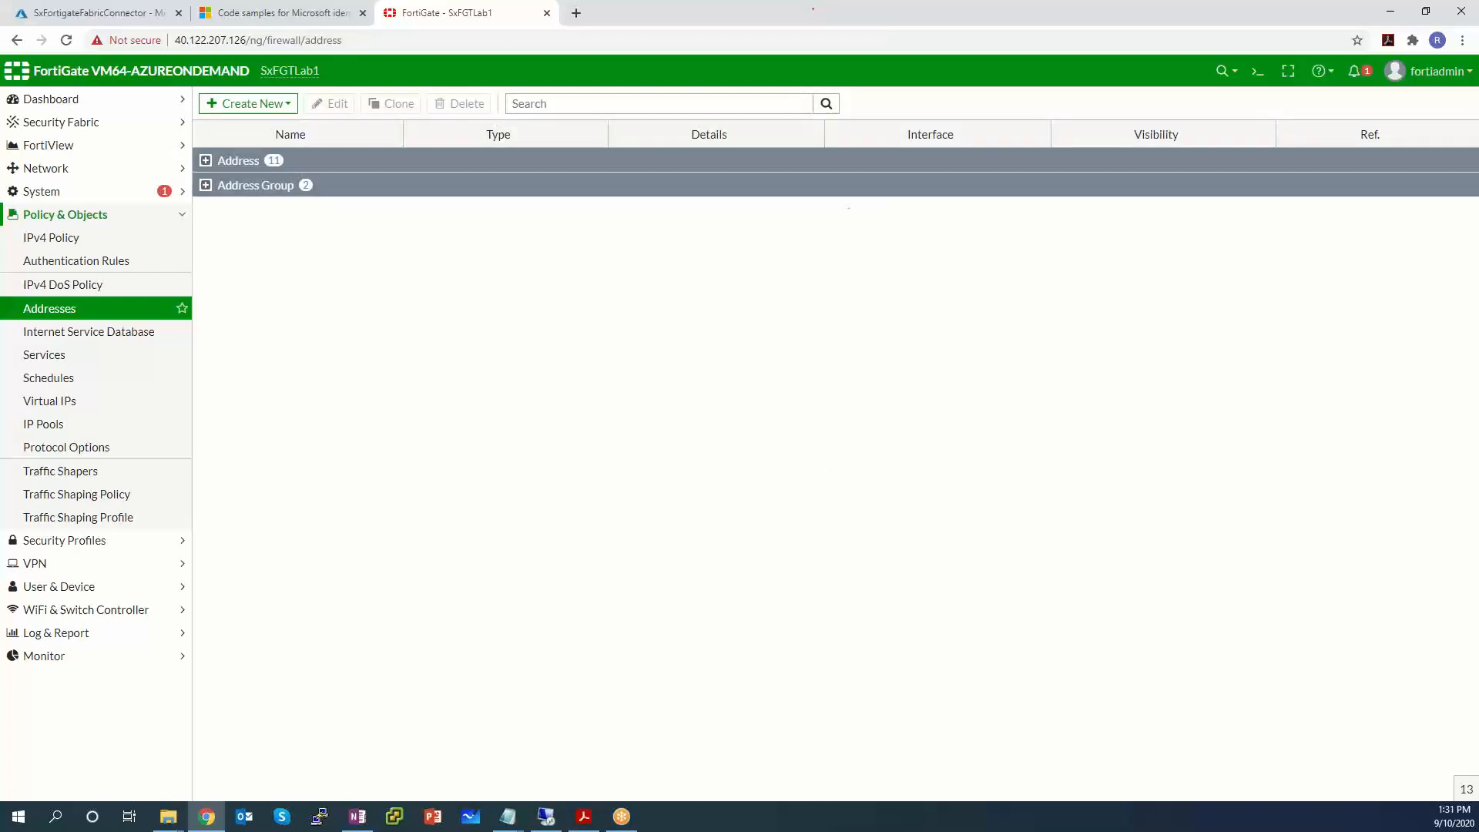
pyautogui.hotkey('alt', 'Tab')
pyautogui.moveTo(1061, 227); pyautogui.dragTo(408, 284)
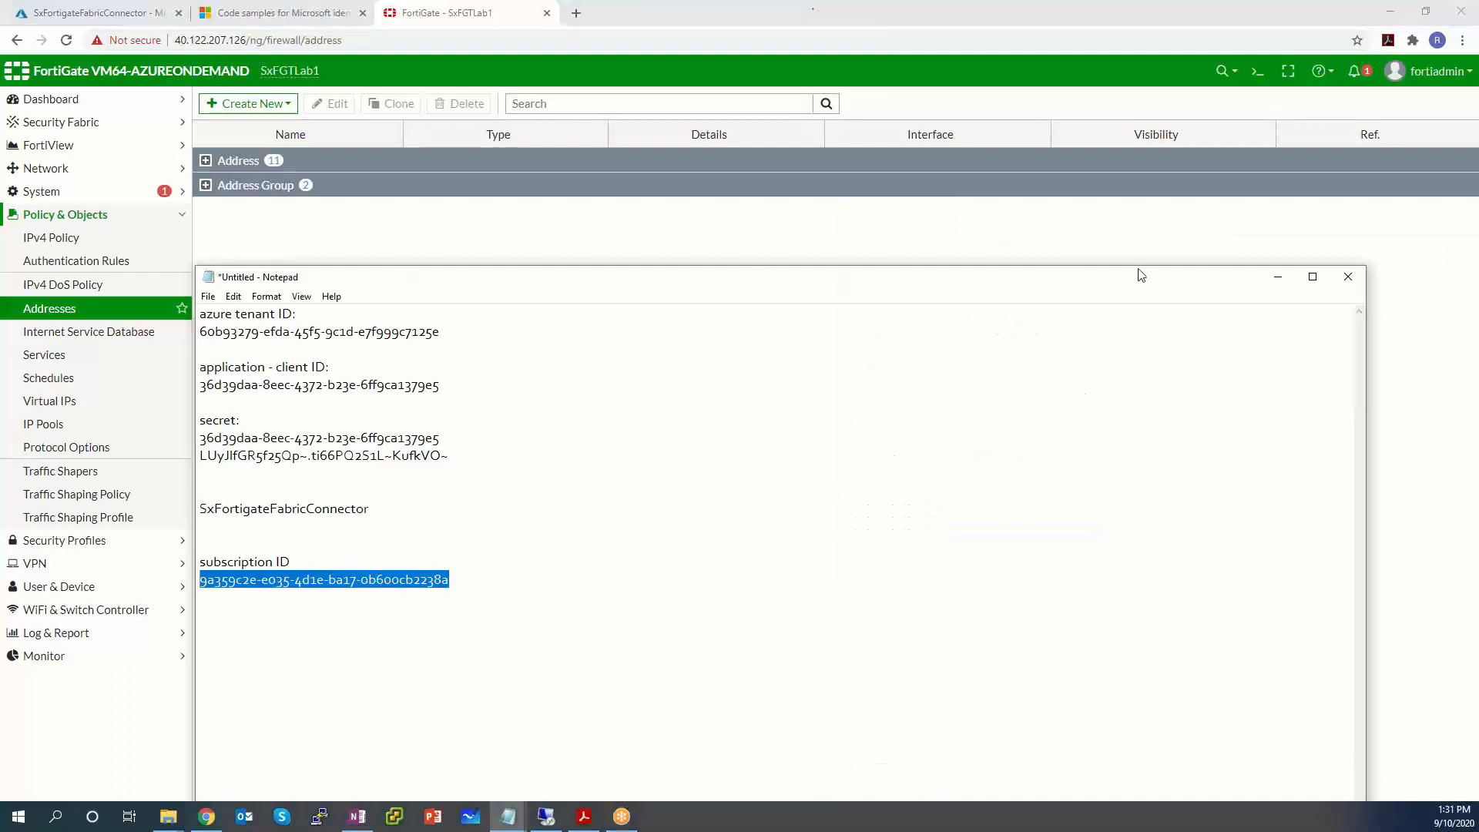
pyautogui.click(1278, 277)
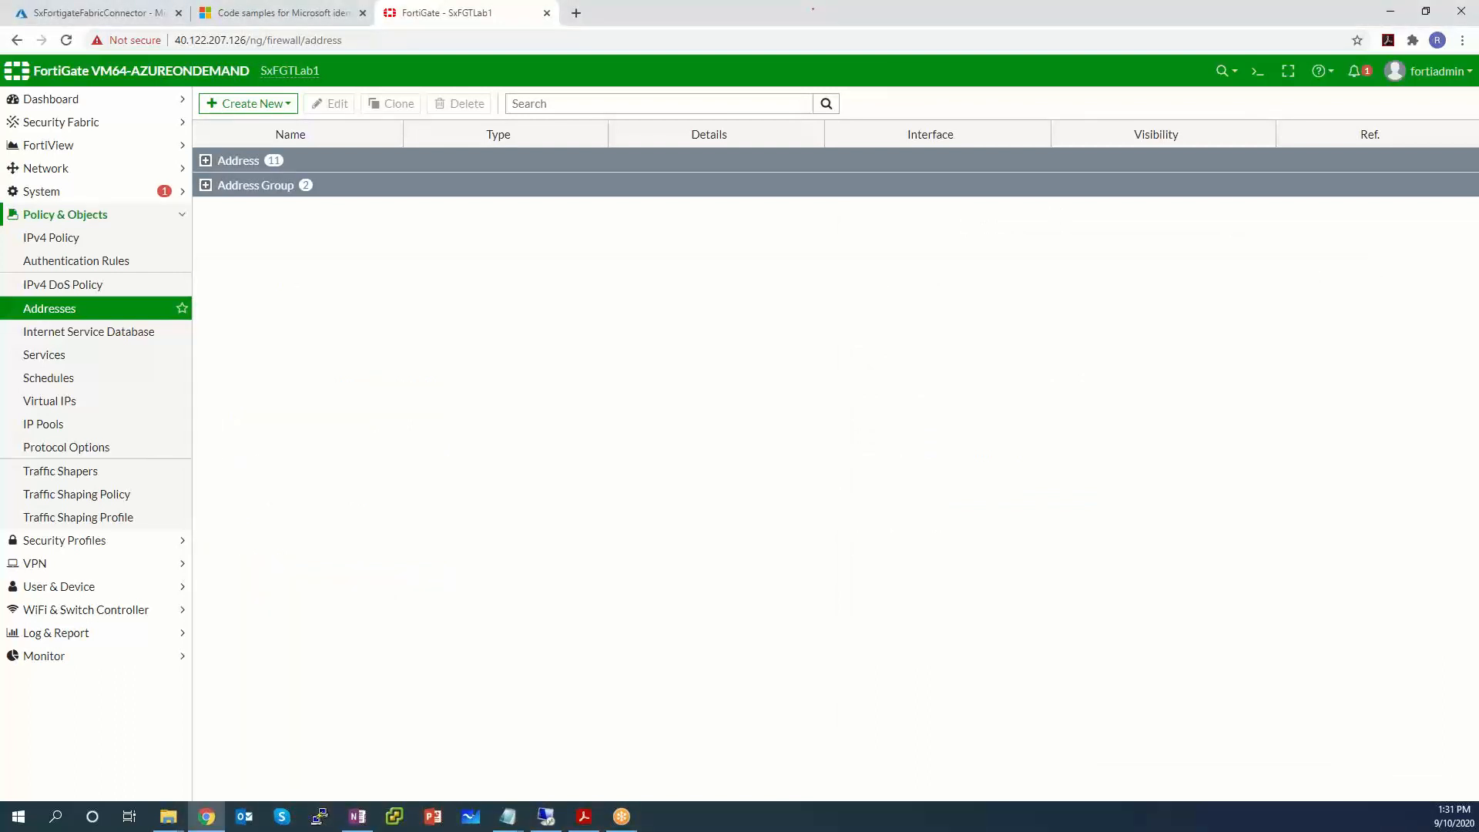
# Create address AzureLab as Dynamic, Fabric Connector Address sub type, using the Azure SDN connector.
pyautogui.click(248, 104)
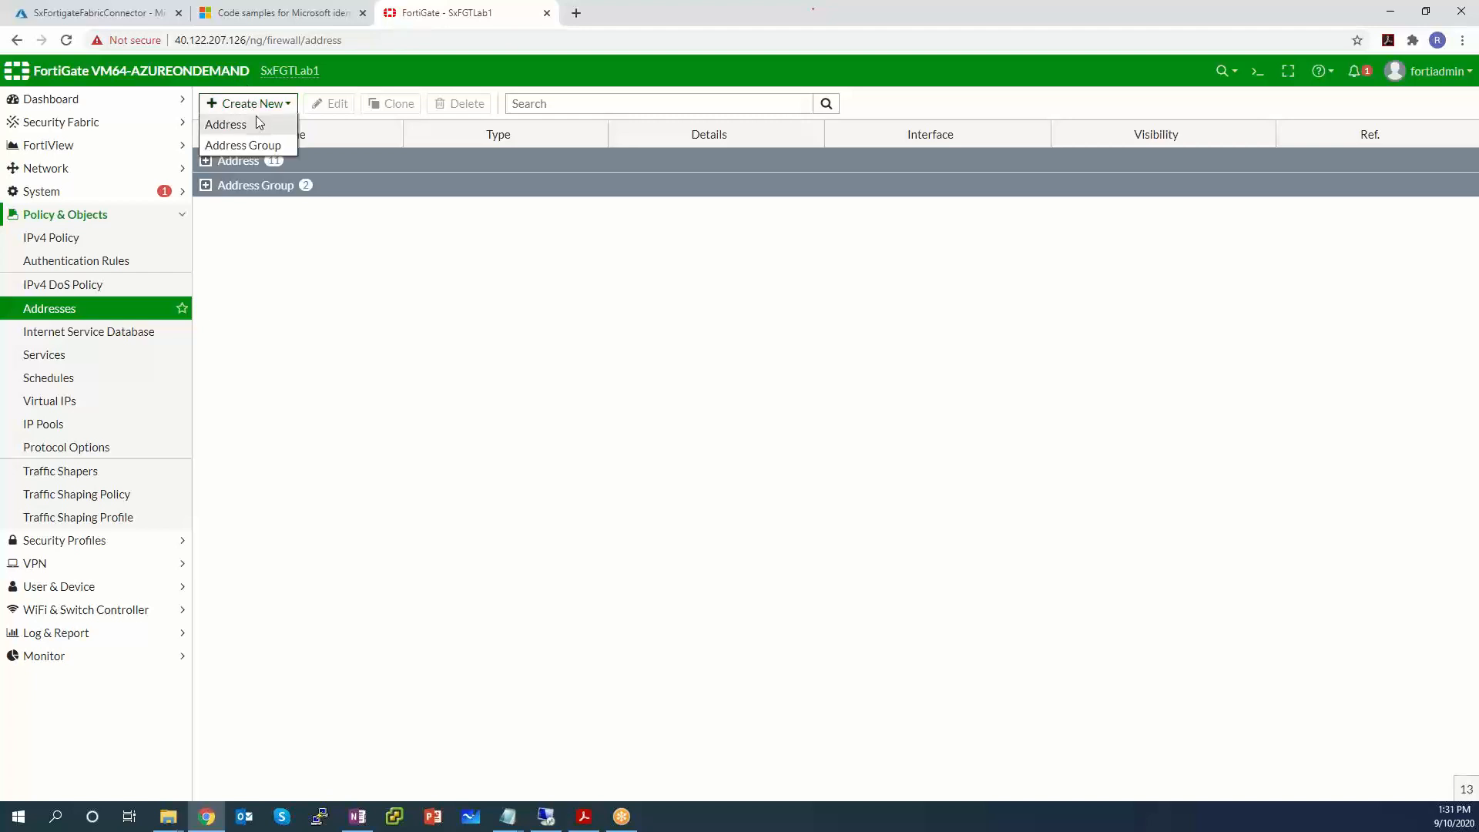
pyautogui.click(258, 123)
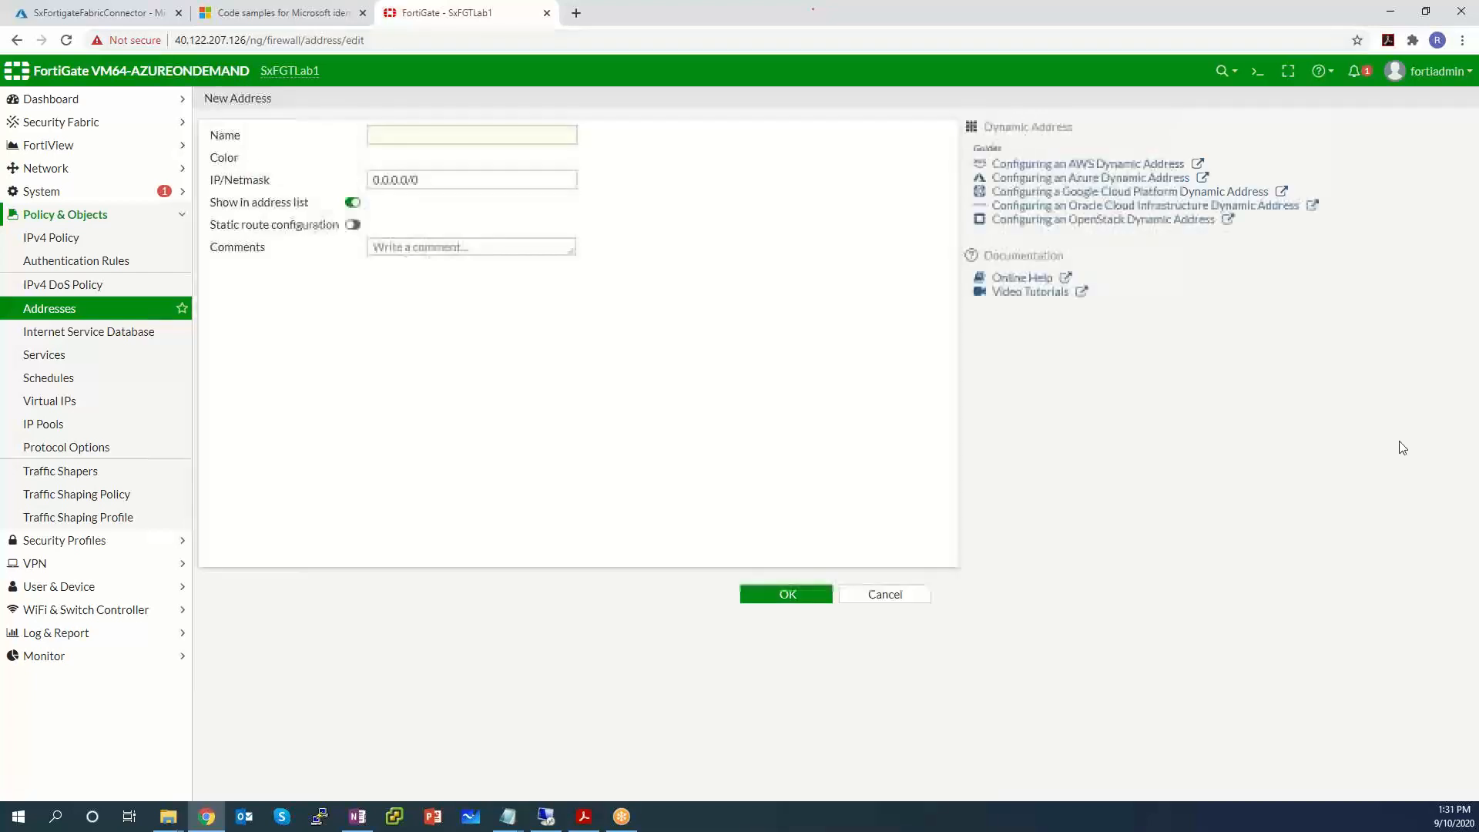
pyautogui.click(425, 132)
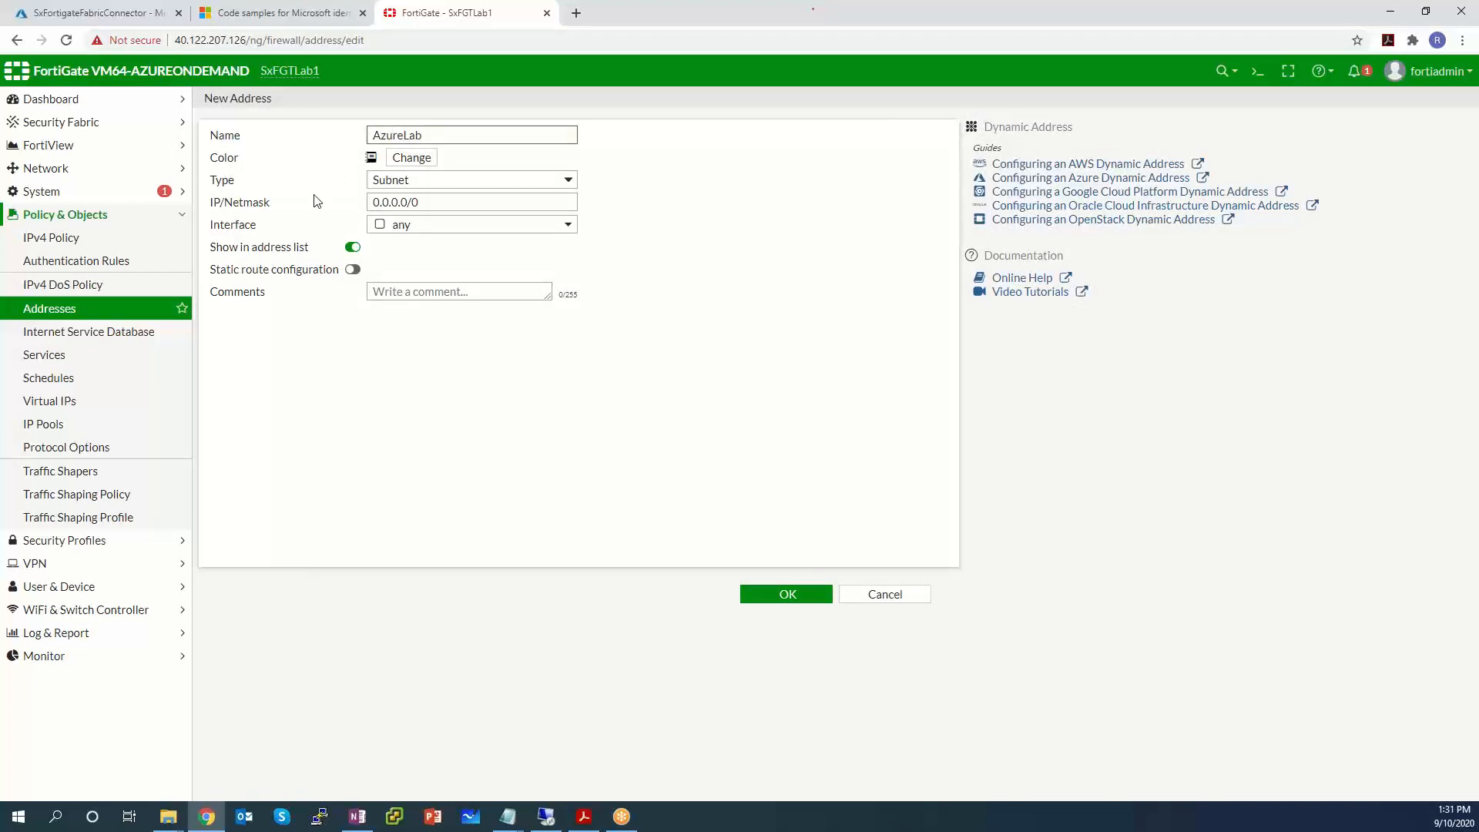
pyautogui.click(442, 180)
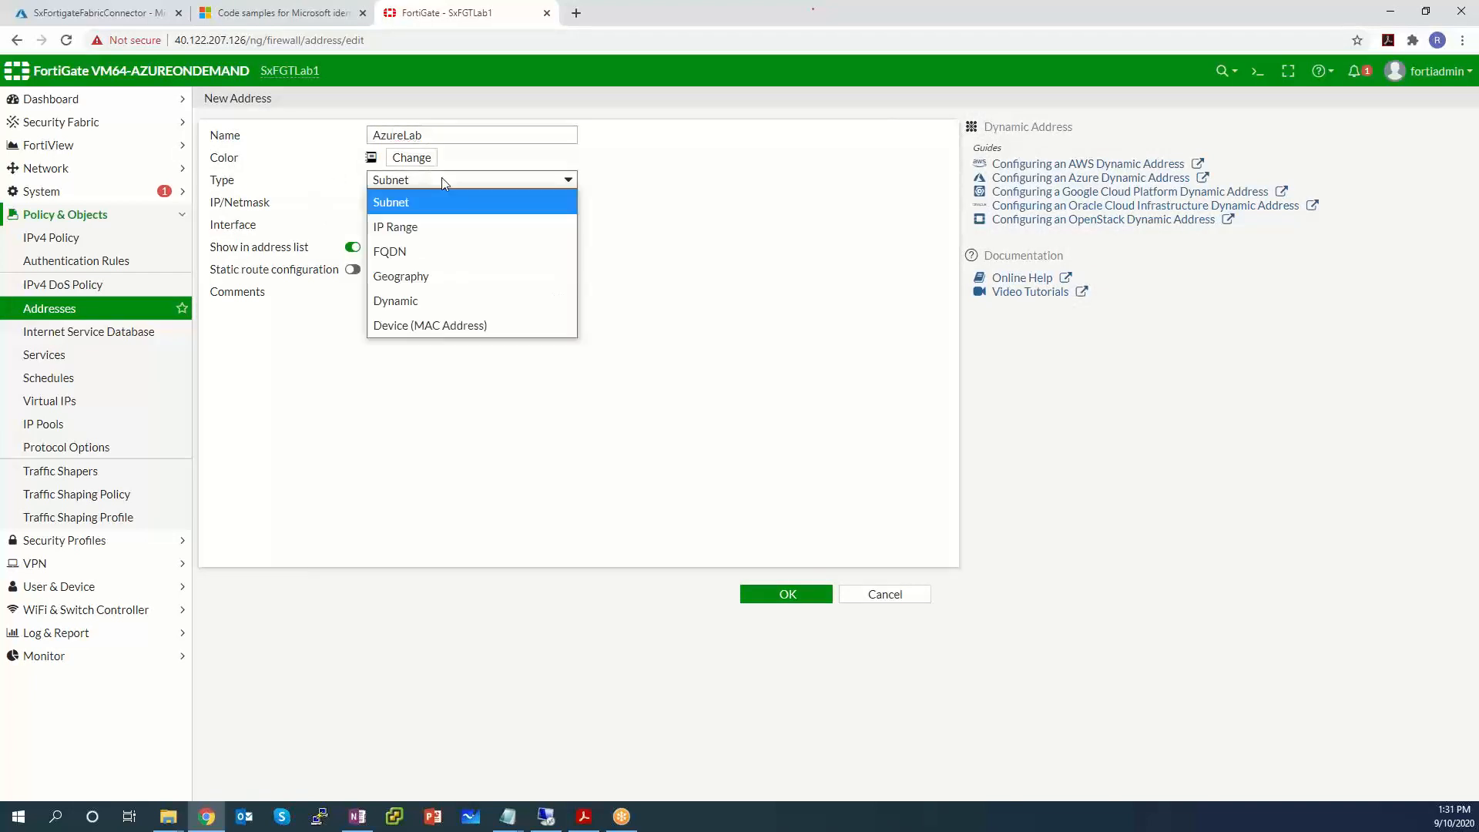
pyautogui.click(423, 299)
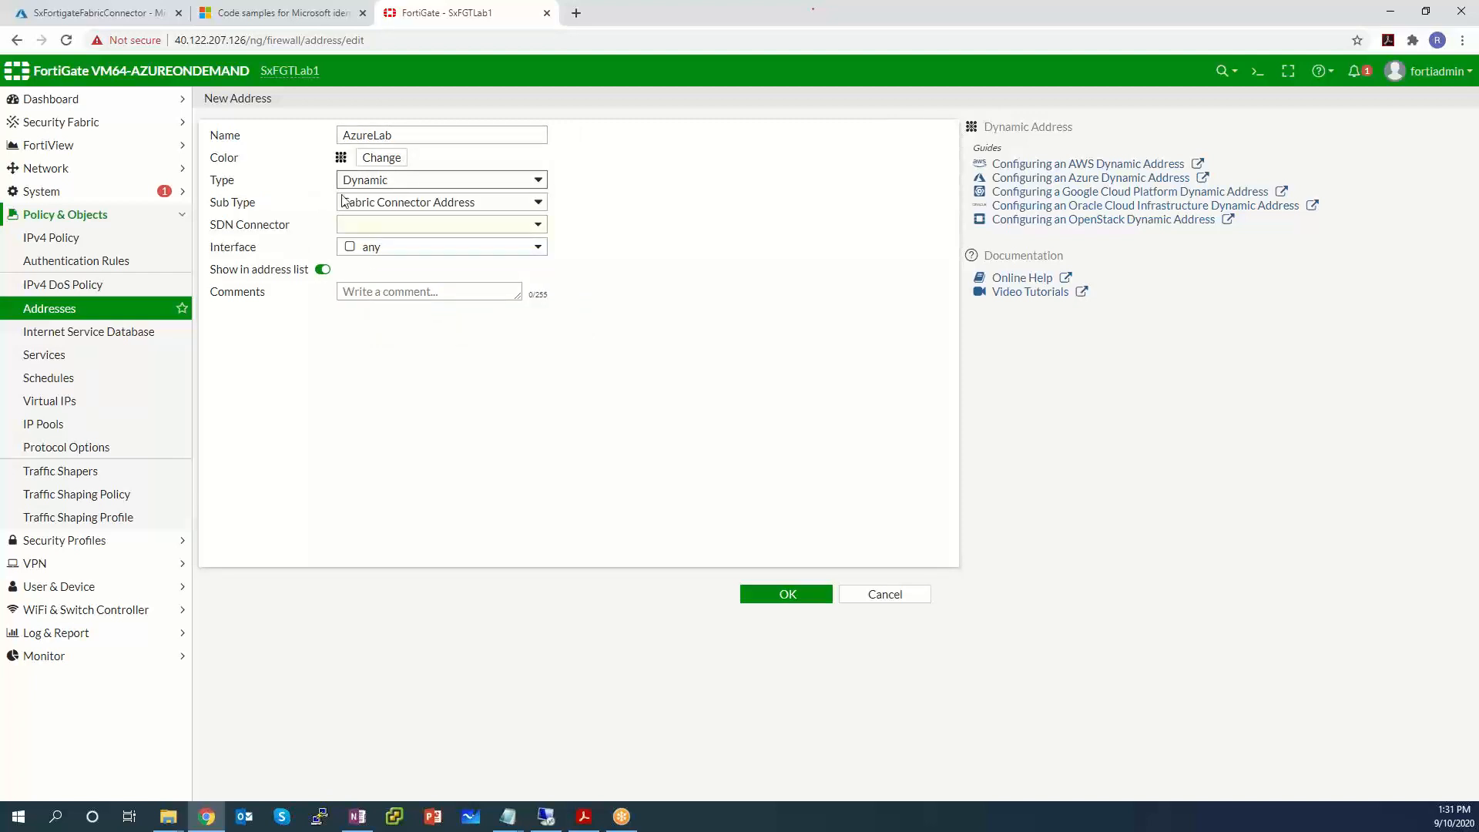
pyautogui.click(398, 205)
pyautogui.click(690, 164)
pyautogui.click(472, 224)
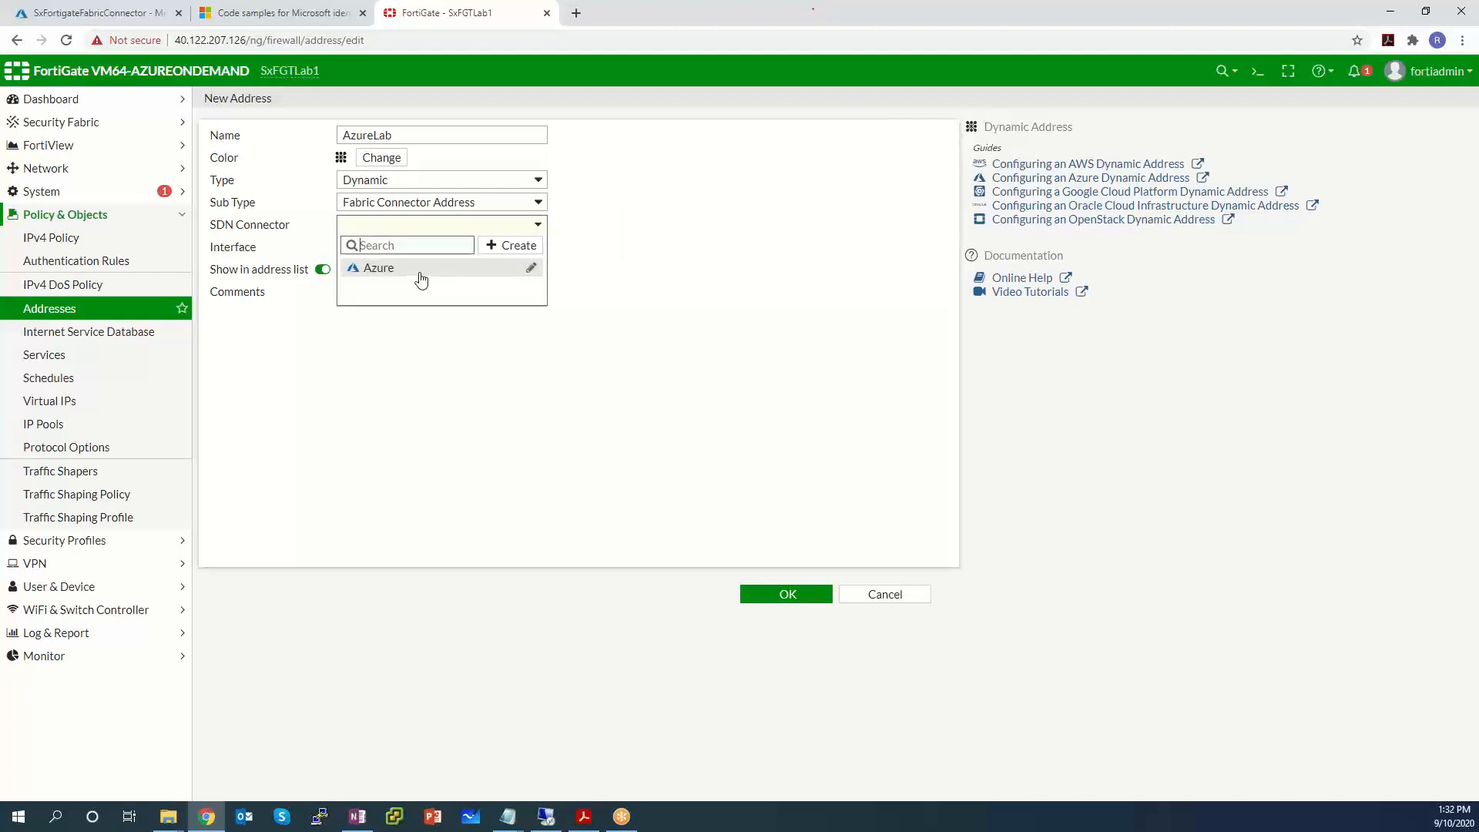
pyautogui.click(422, 269)
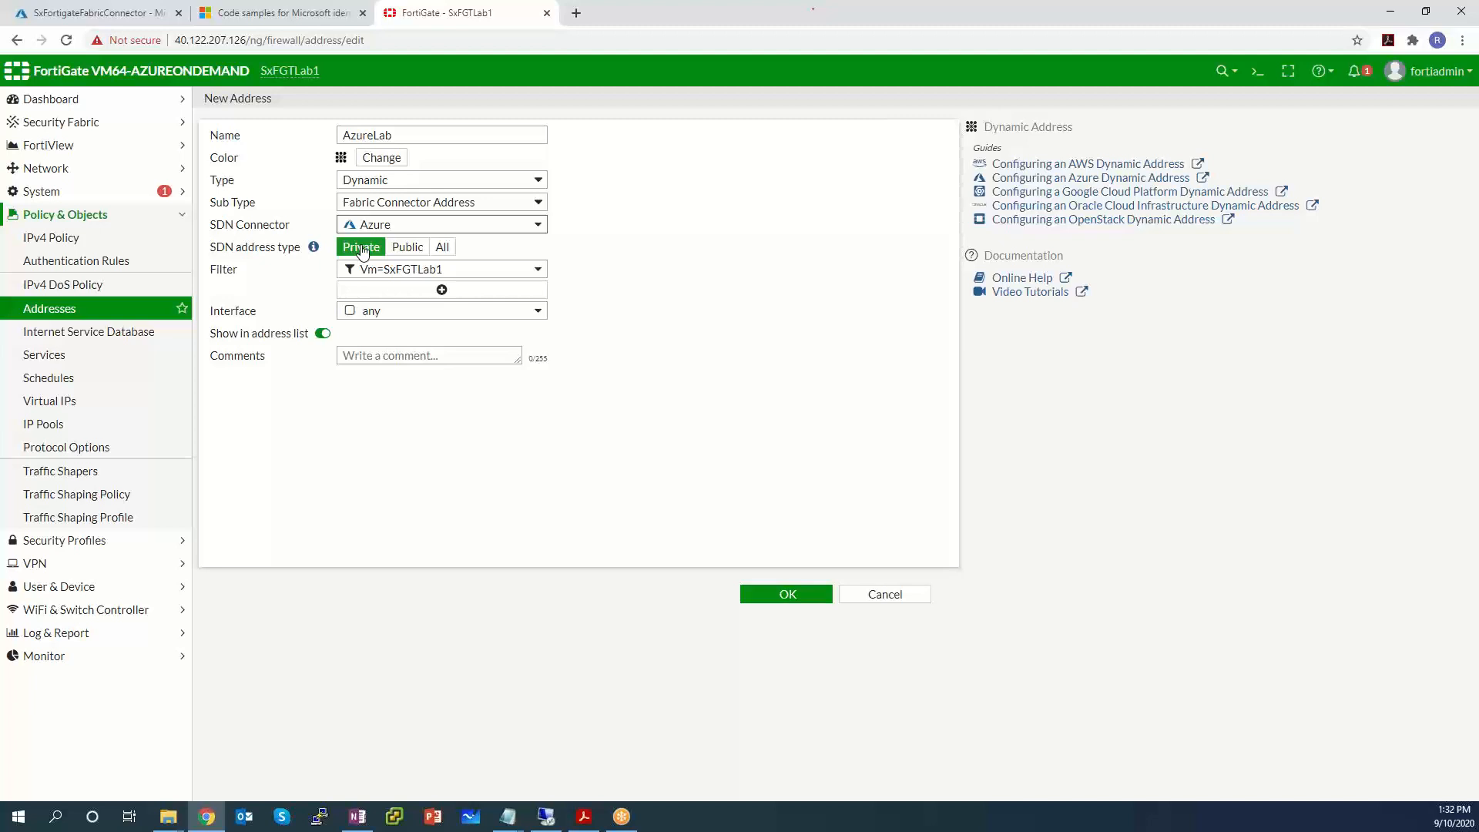
# Keep the SDN address type Private and set the filter to ResourceGroup=SXLAB.
pyautogui.click(423, 248)
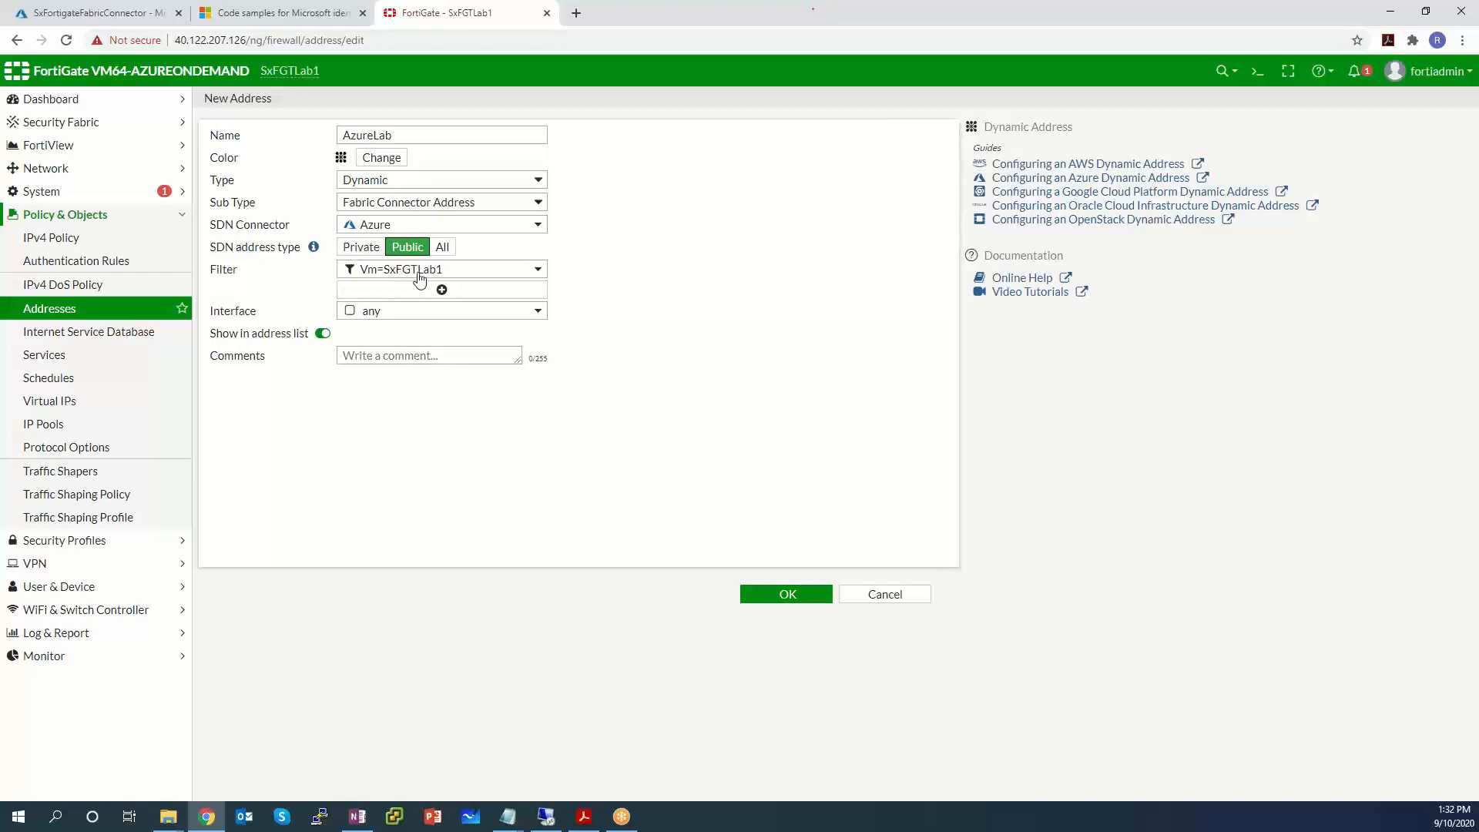
pyautogui.moveTo(420, 276)
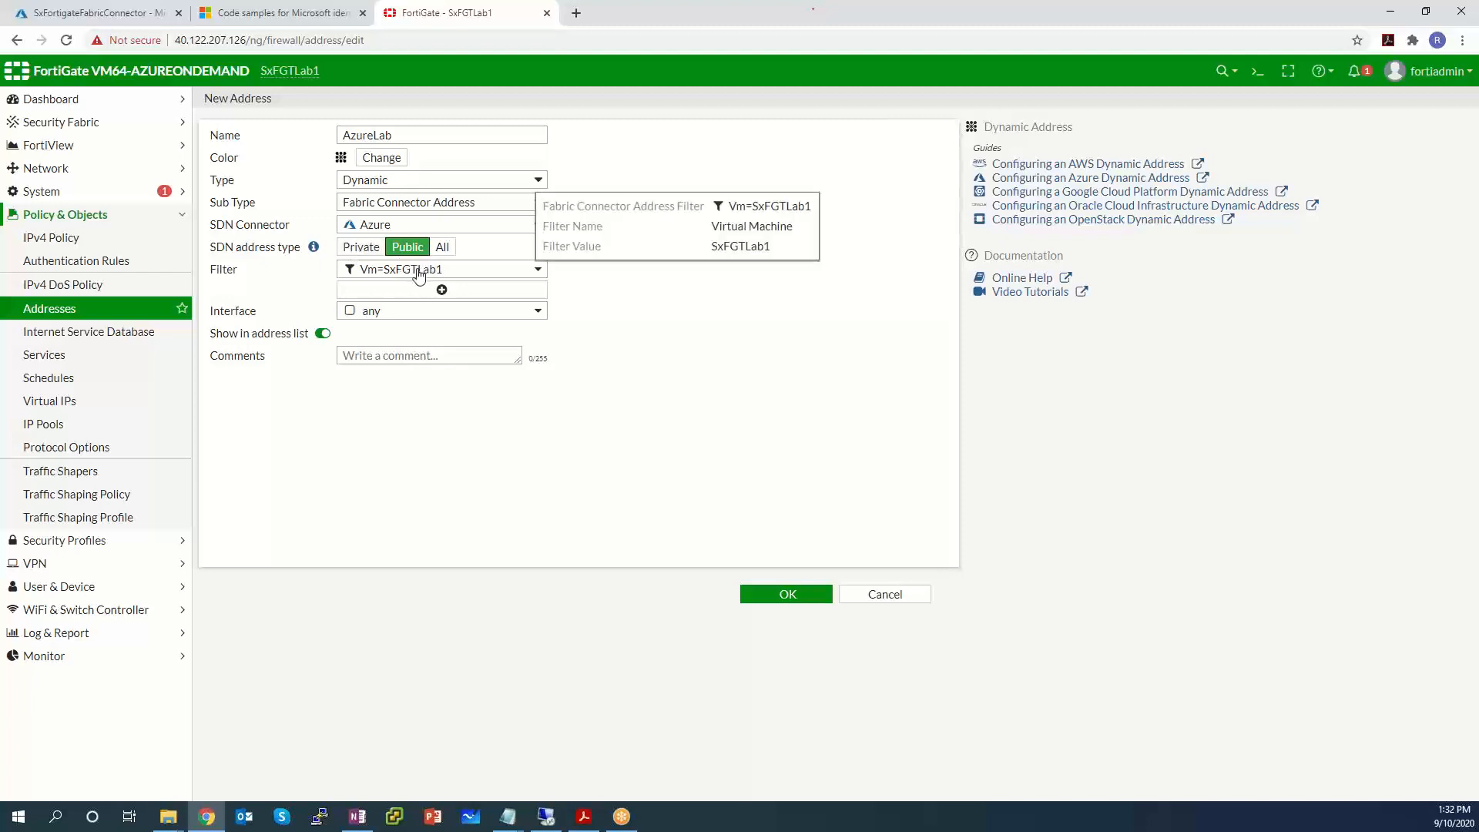
pyautogui.click(368, 251)
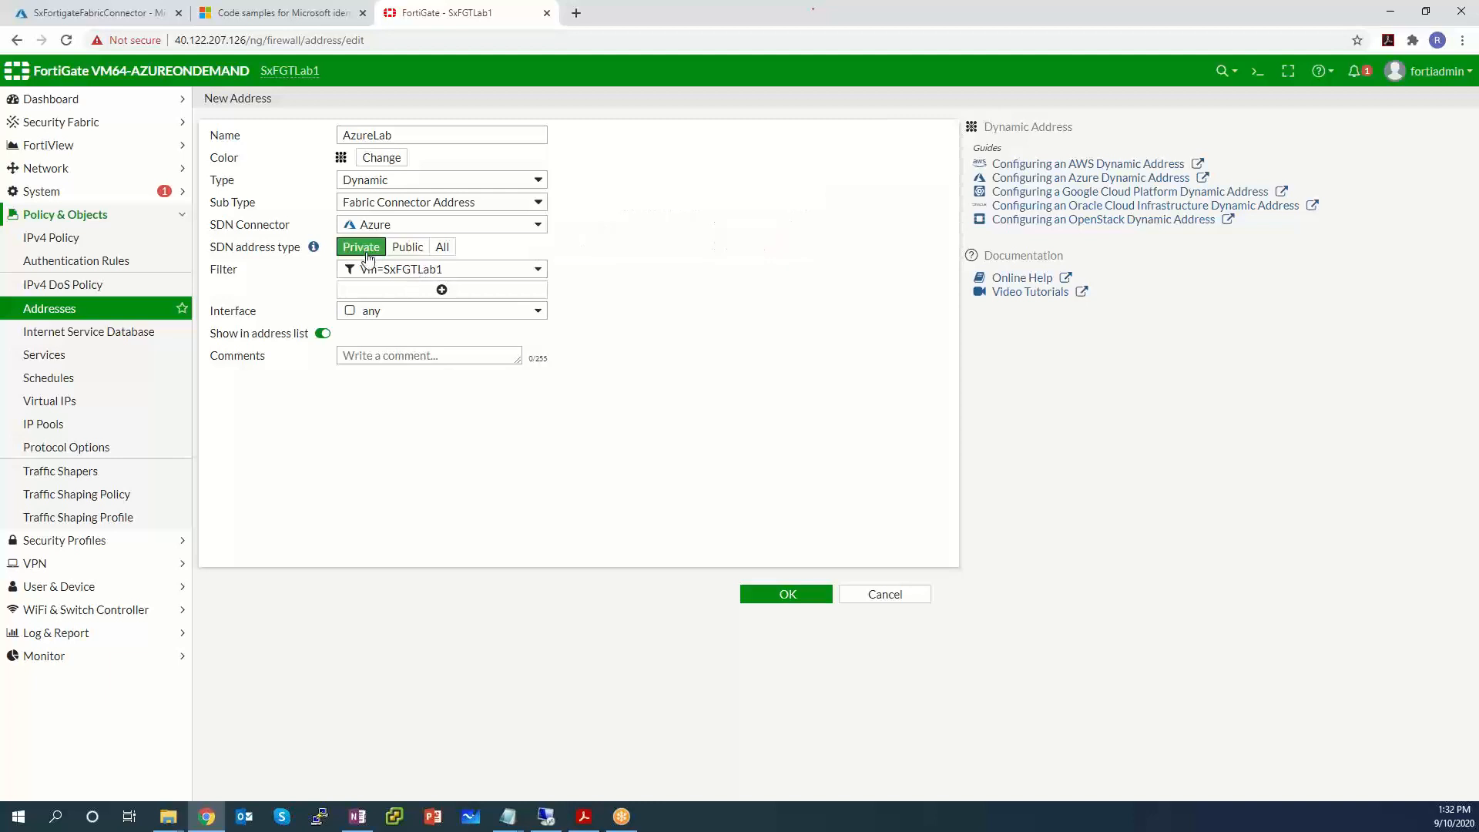
pyautogui.click(417, 275)
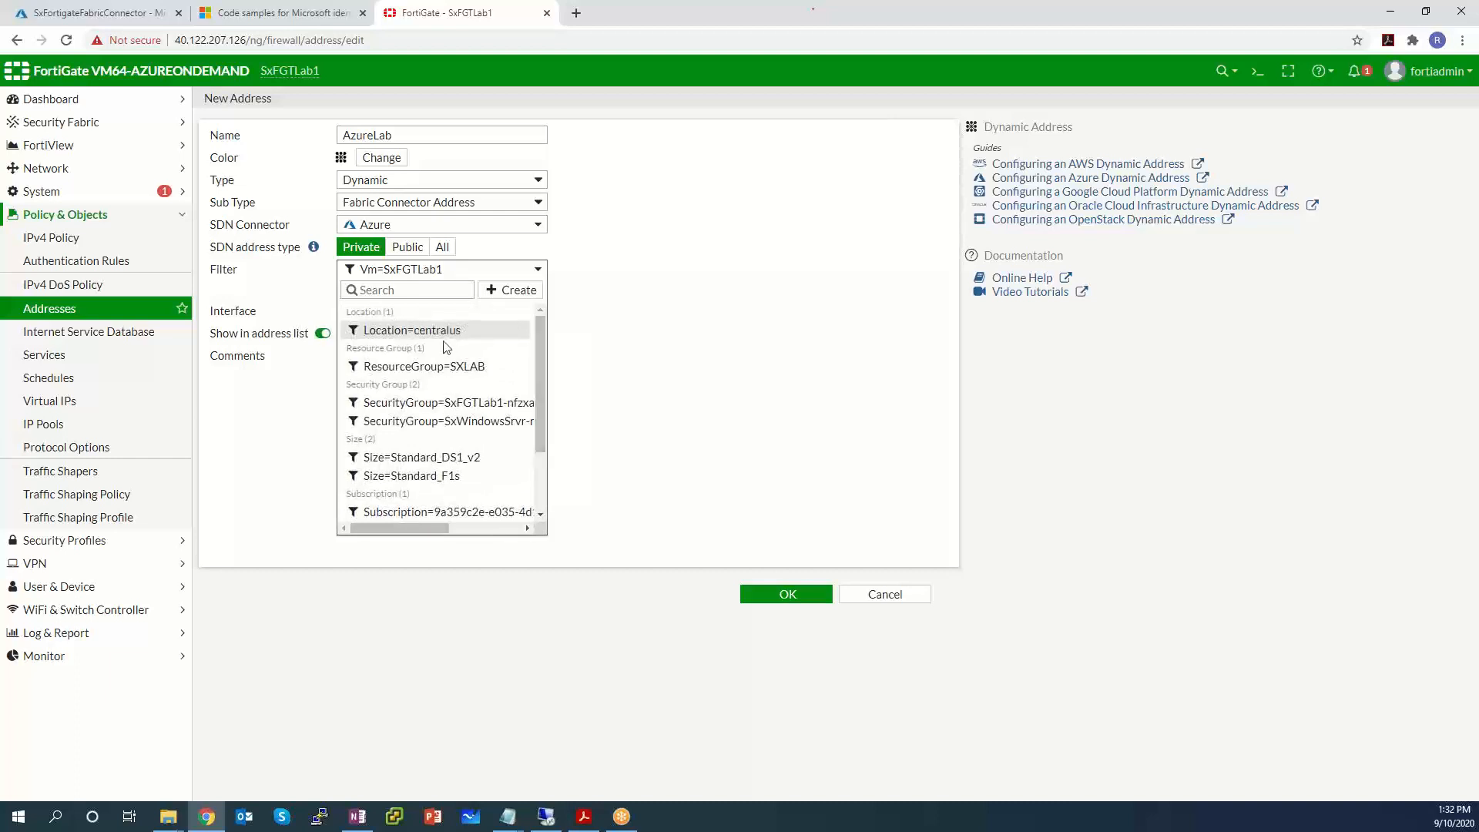
pyautogui.click(479, 368)
# Browse the remaining filters in the filter list.
pyautogui.click(480, 273)
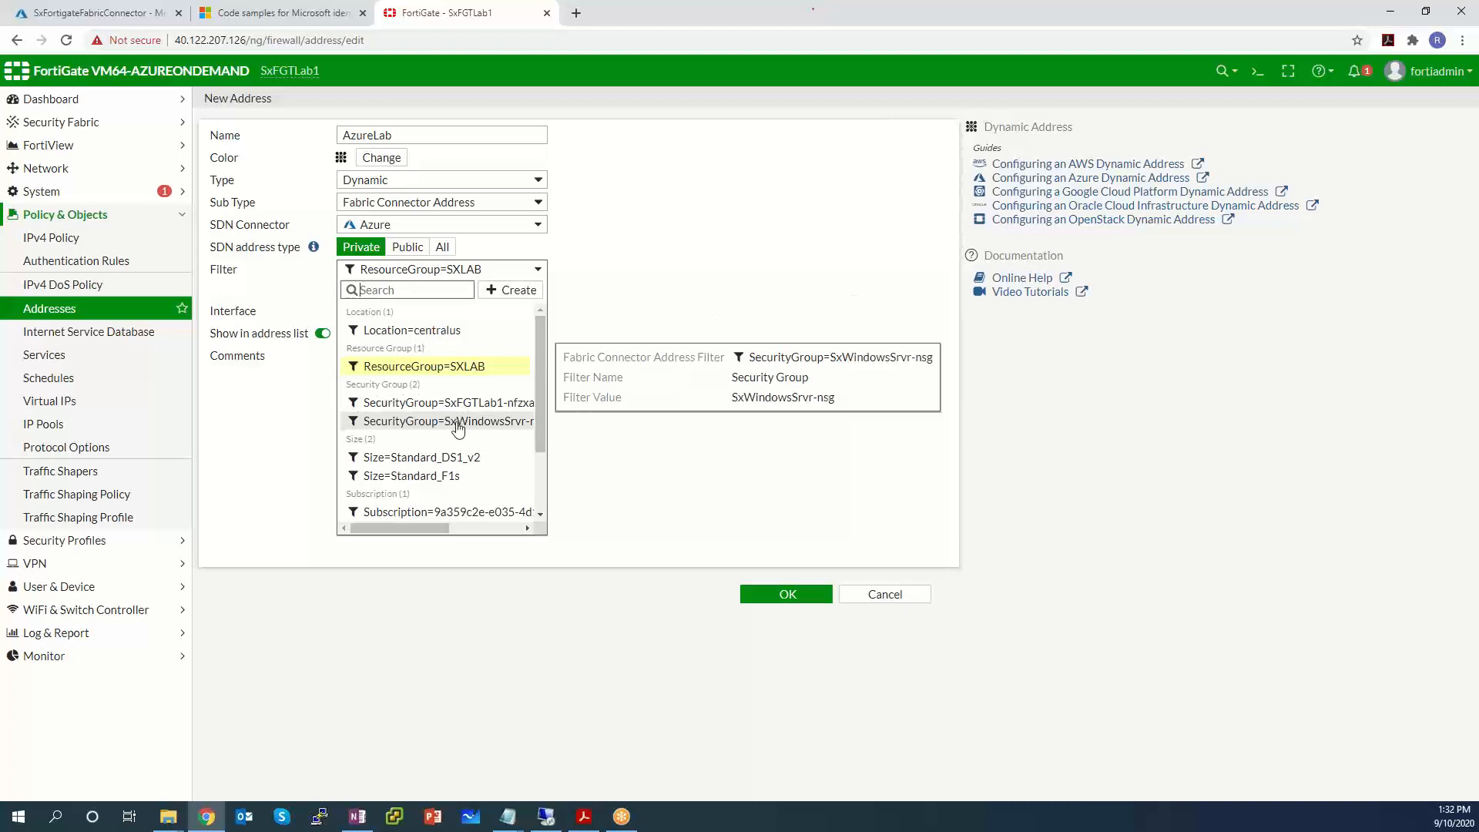
pyautogui.hscroll(2, 456, 430)
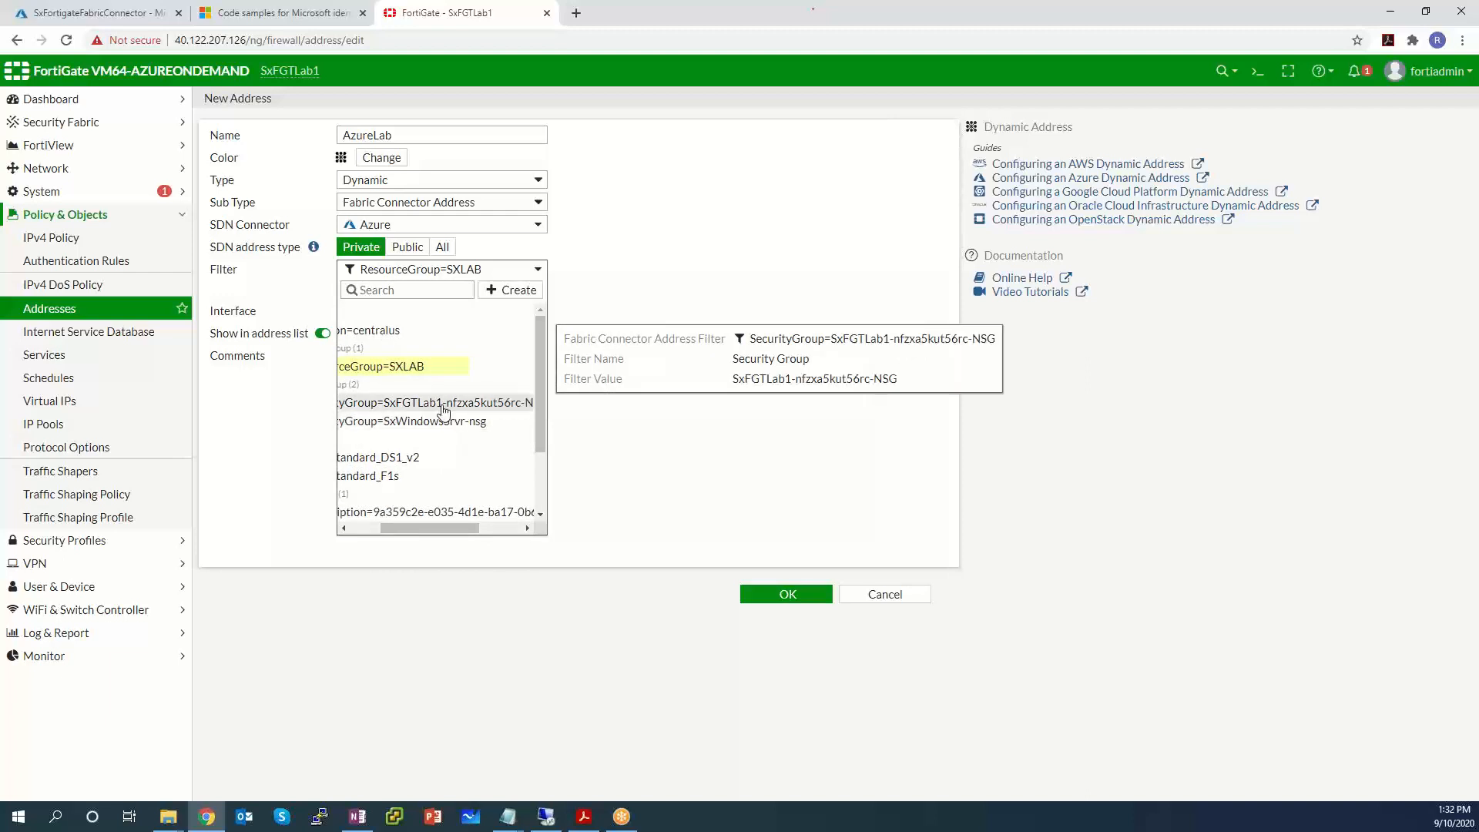
pyautogui.hscroll(-2, 462, 527)
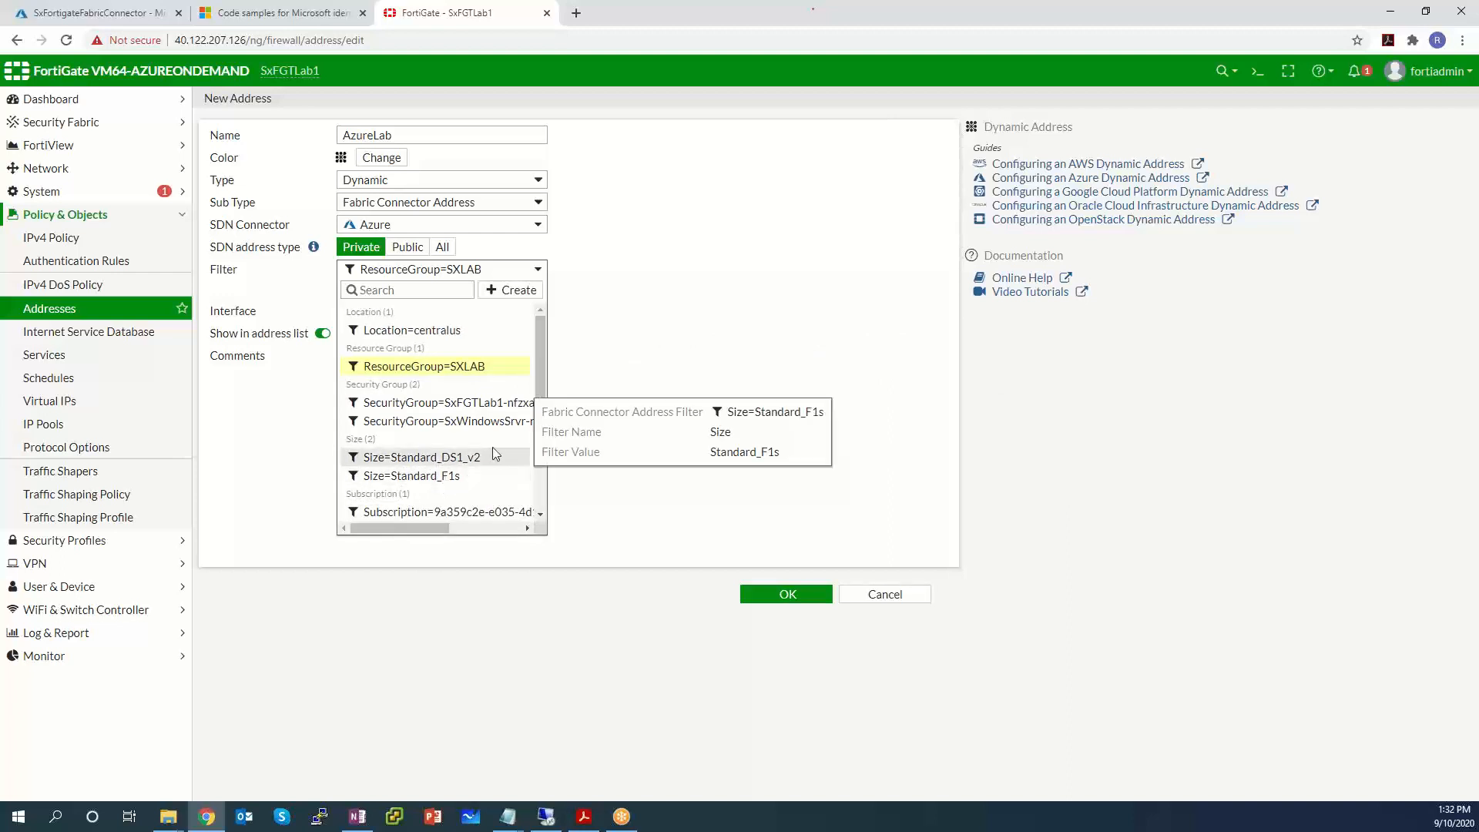
pyautogui.scroll(-3, 500, 424)
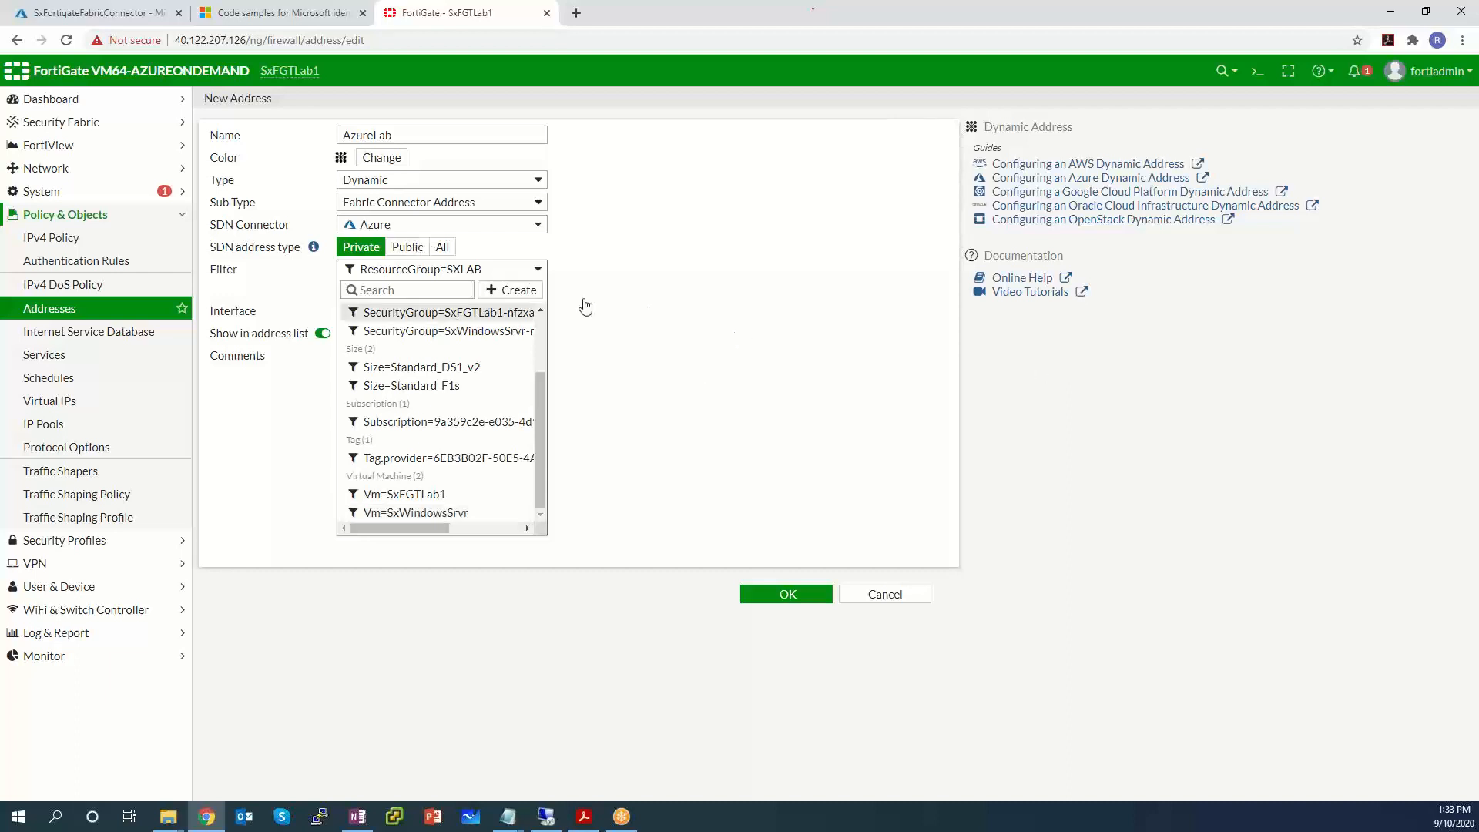
# Create a custom filter tag.fortigate=lab, then close the filter list.
pyautogui.click(513, 289)
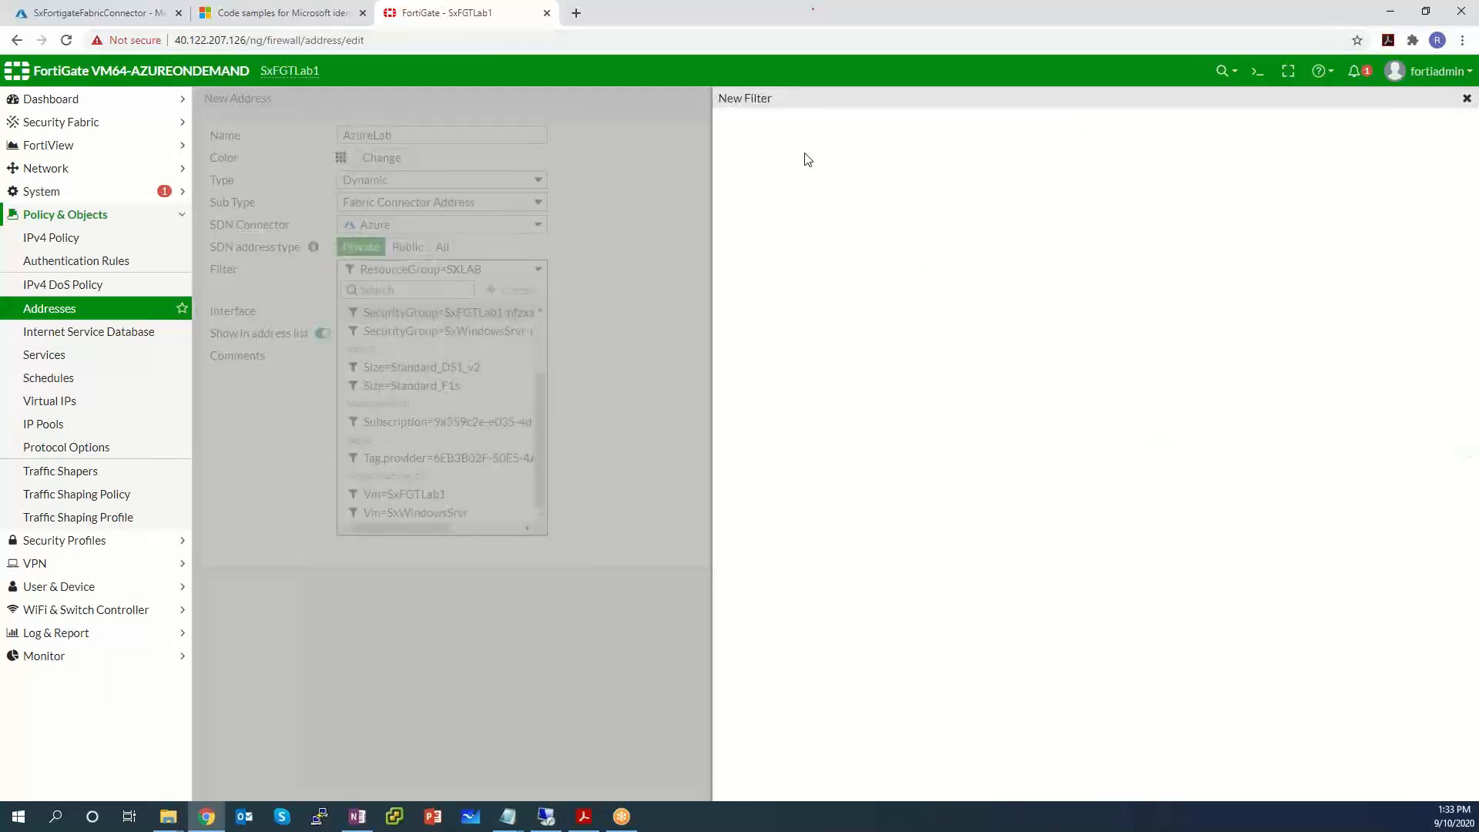
pyautogui.click(811, 134)
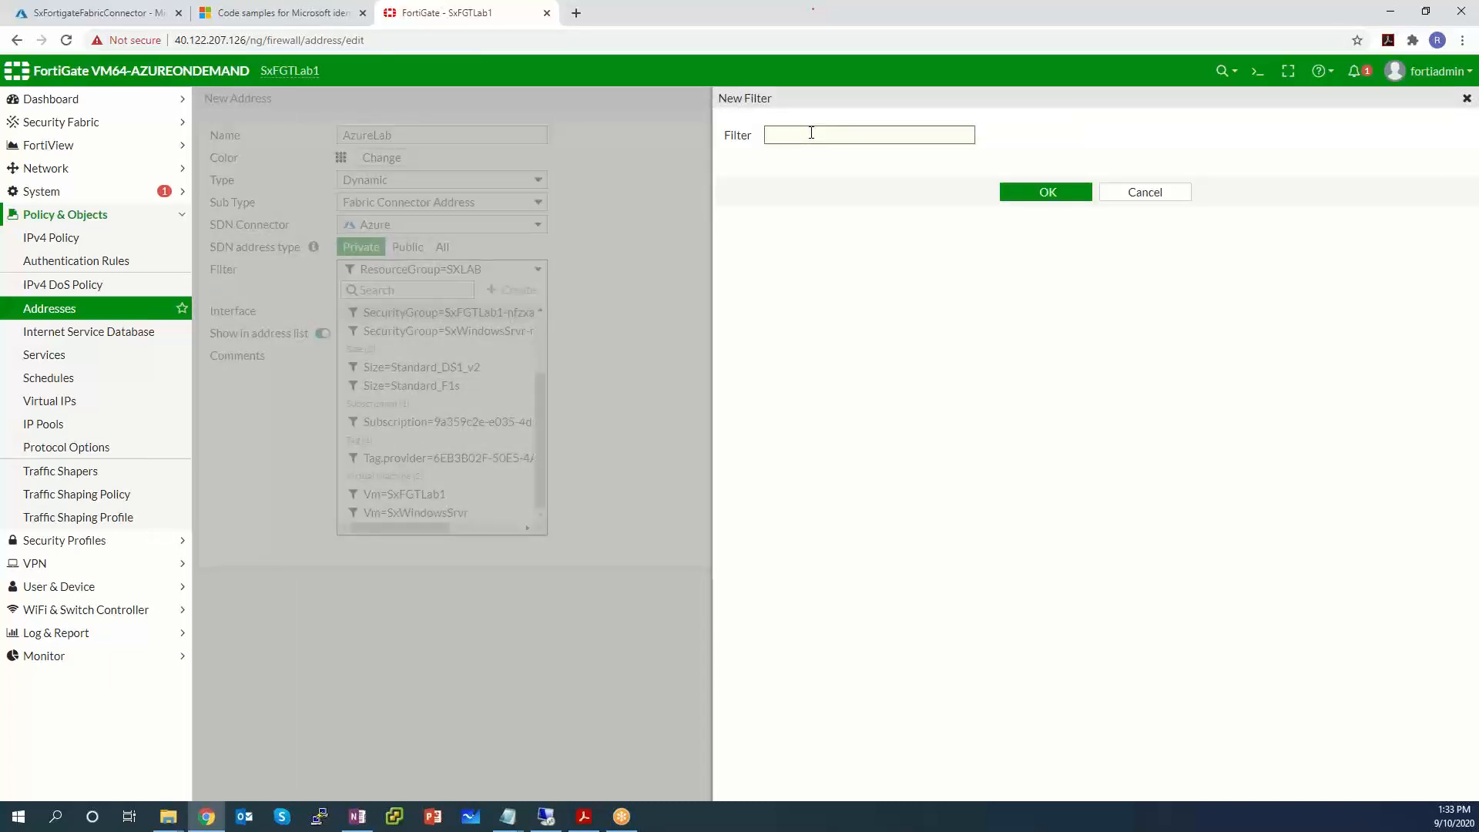
pyautogui.write('tag.fortigate')
pyautogui.write('lab')
pyautogui.click(1053, 192)
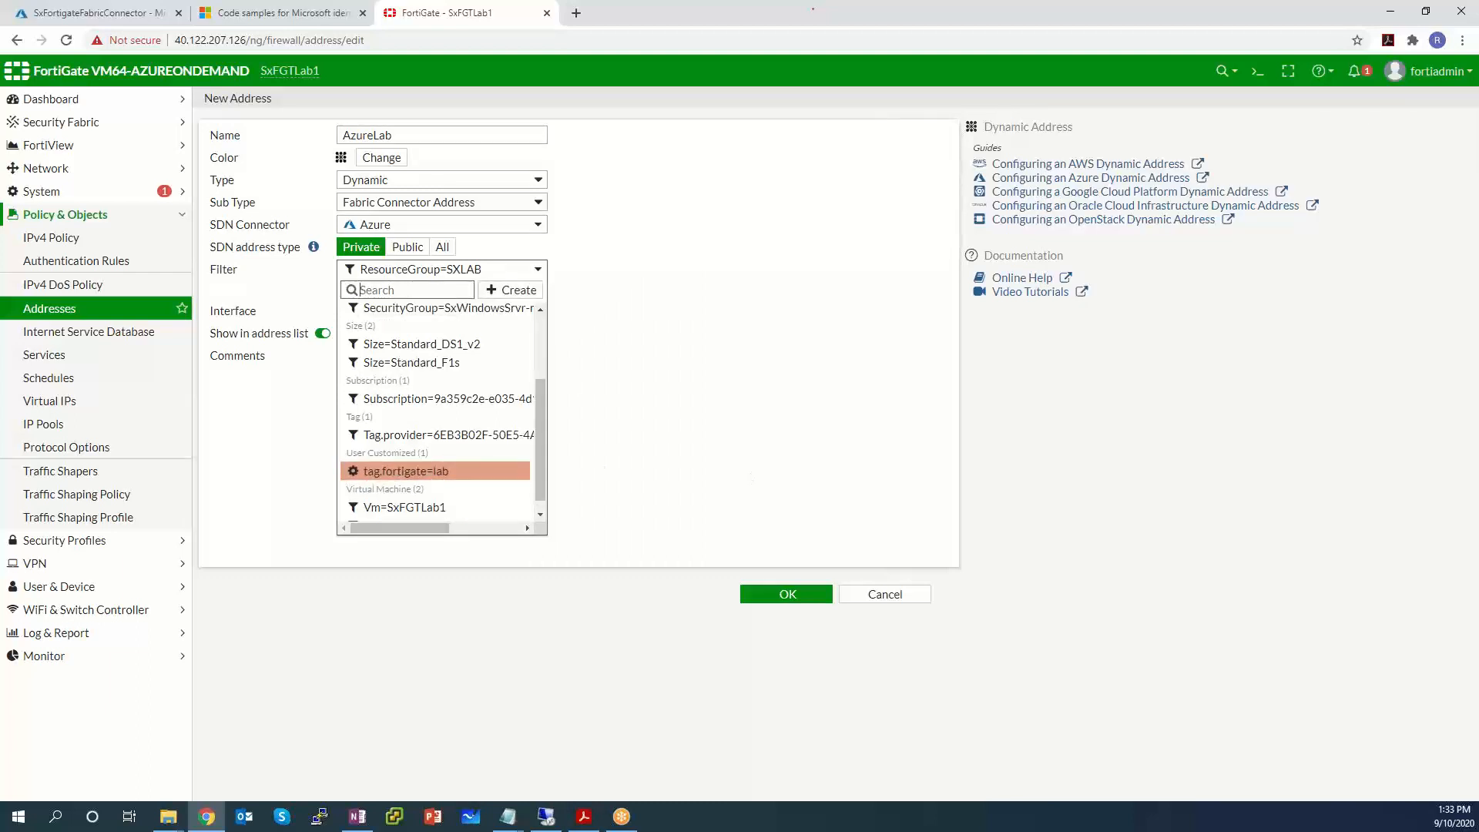
pyautogui.click(782, 604)
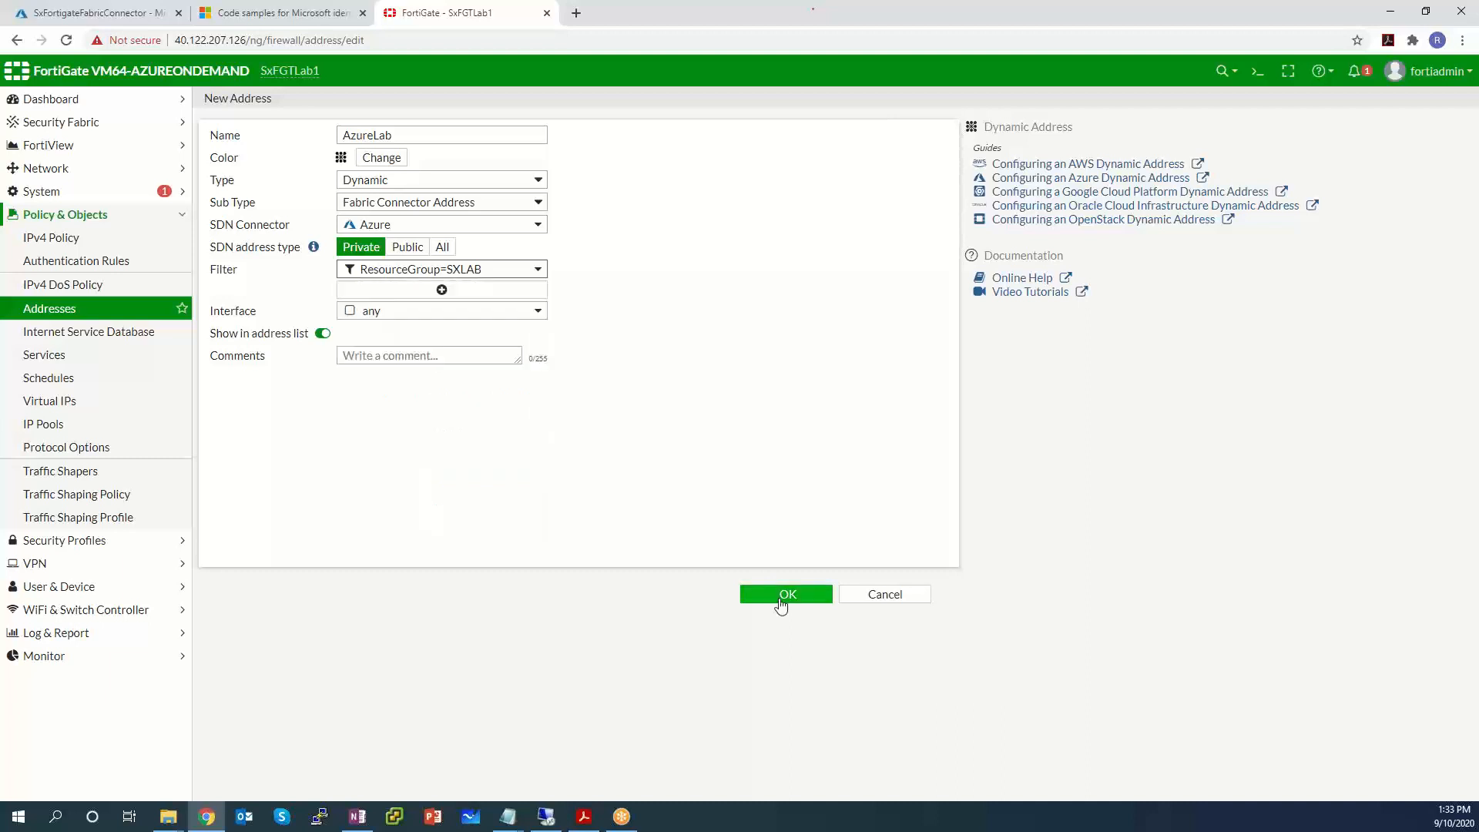
# Save AzureLab and expand the Address entries to see it listed as Dynamic (AZURE).
pyautogui.click(782, 601)
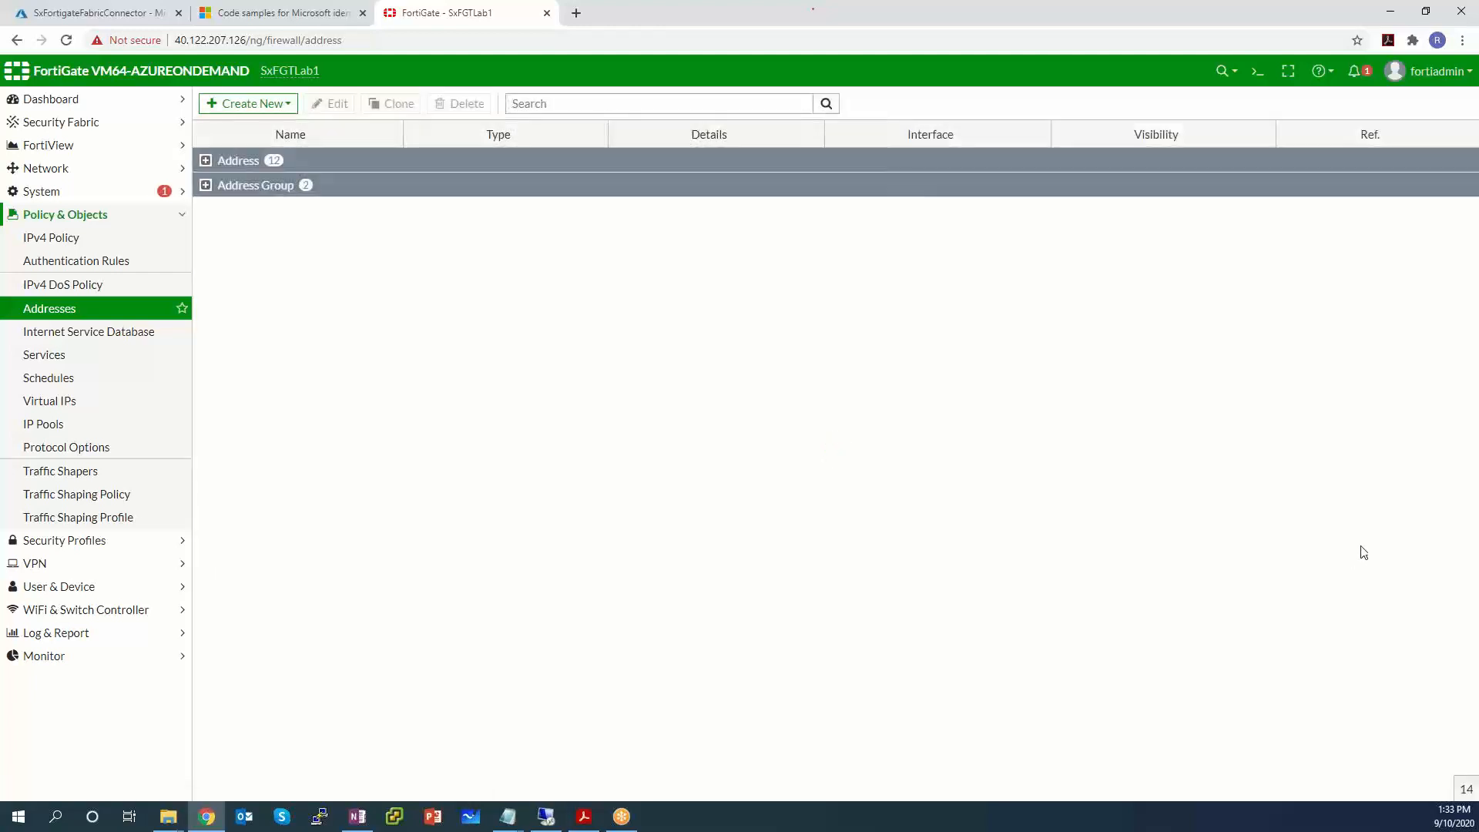
pyautogui.click(206, 162)
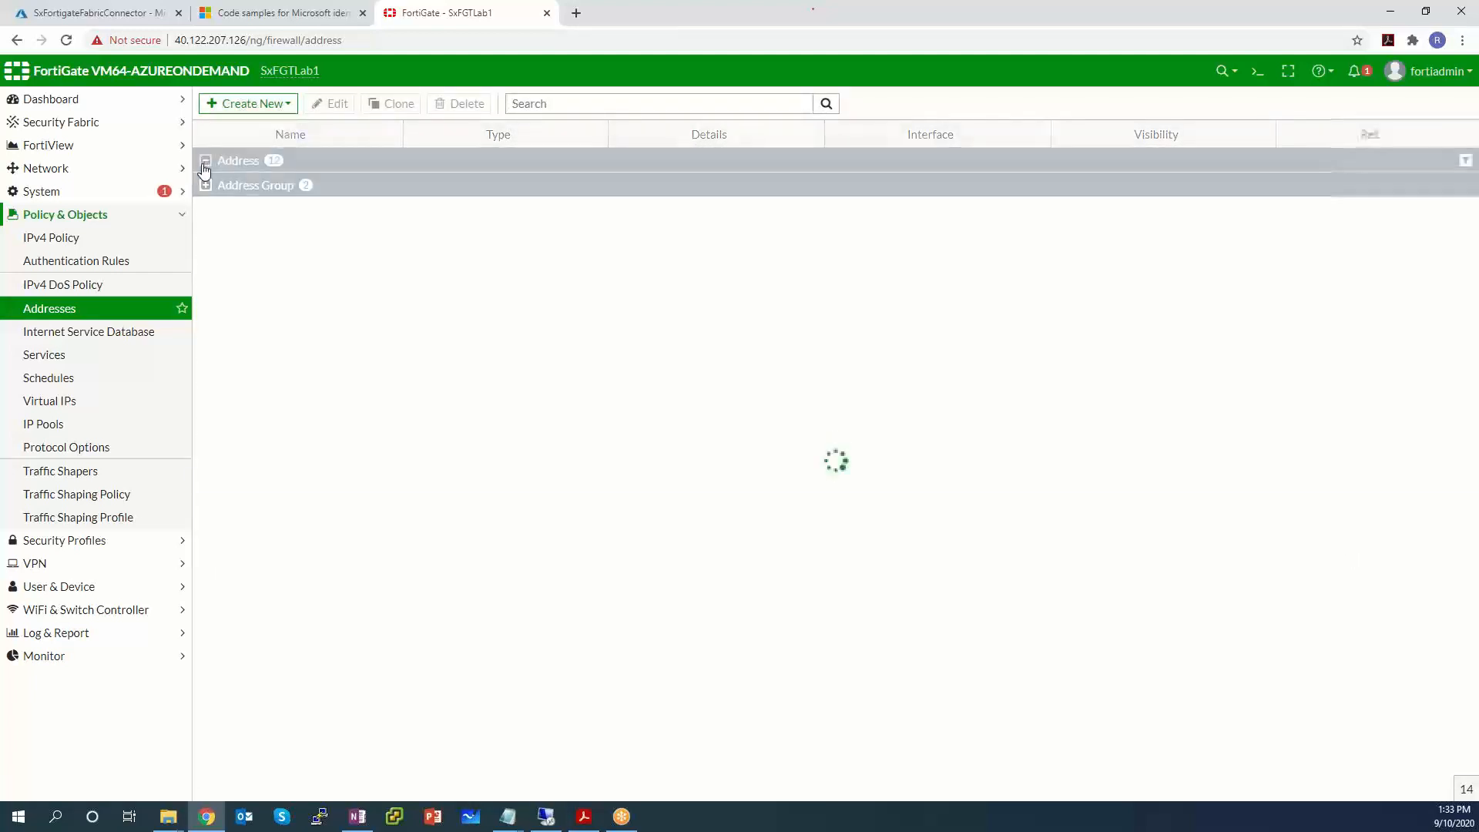
pyautogui.moveTo(209, 187)
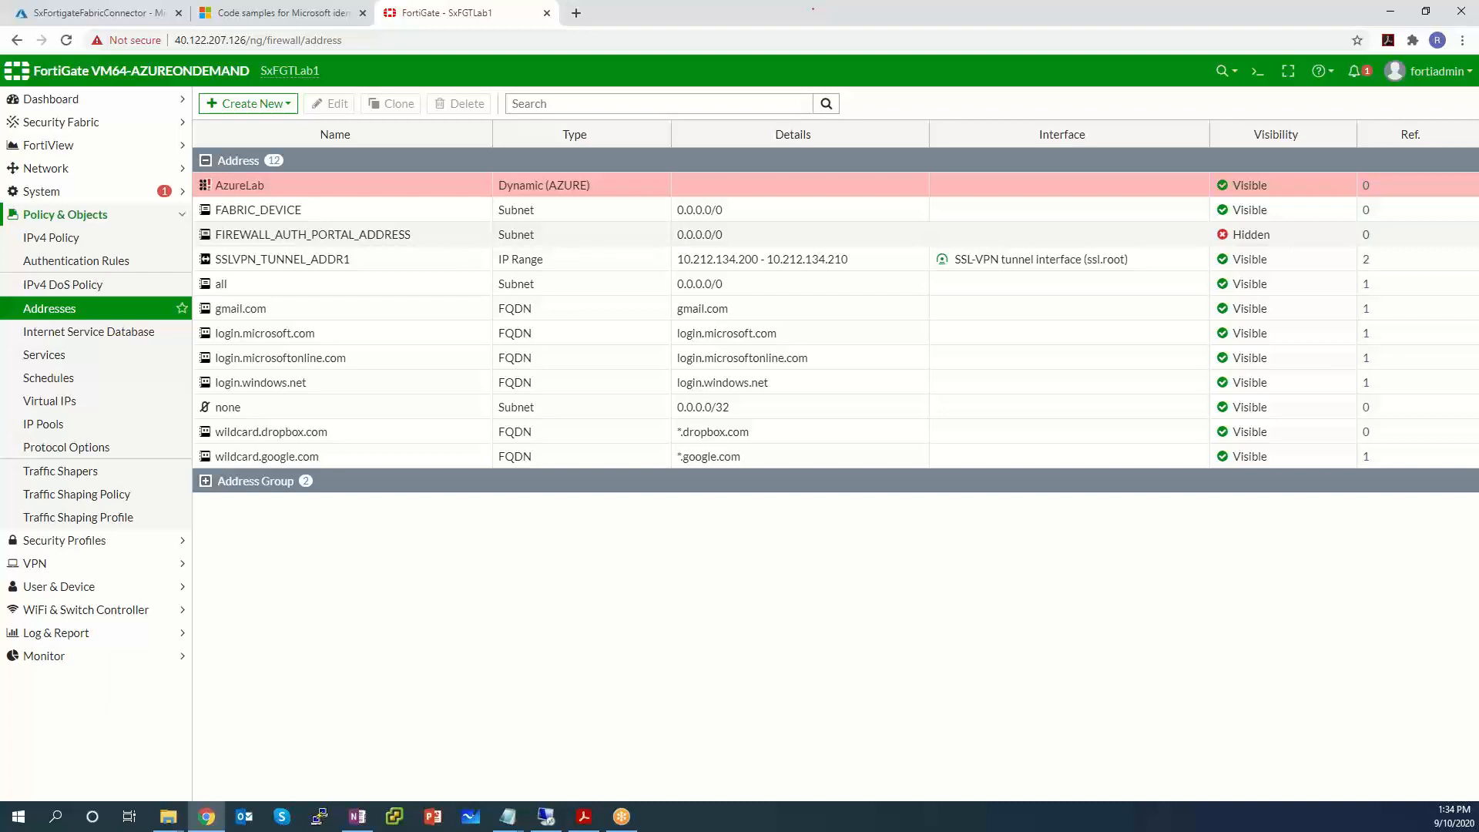
# Go to Virtual machines, open SxWindowsSrvr, and open its Edit tags pane.
pyautogui.click(73, 13)
pyautogui.click(16, 68)
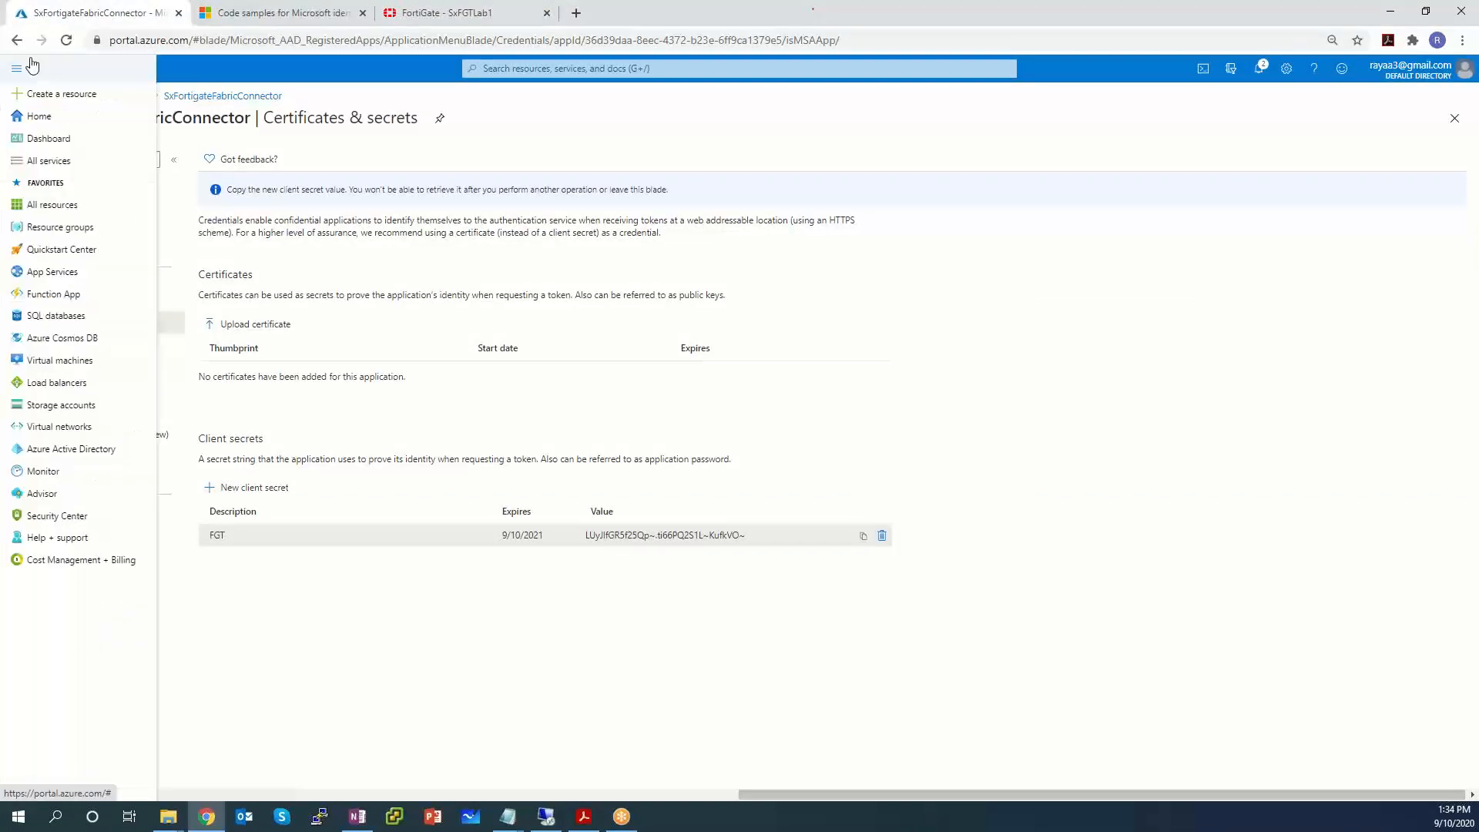
pyautogui.click(61, 361)
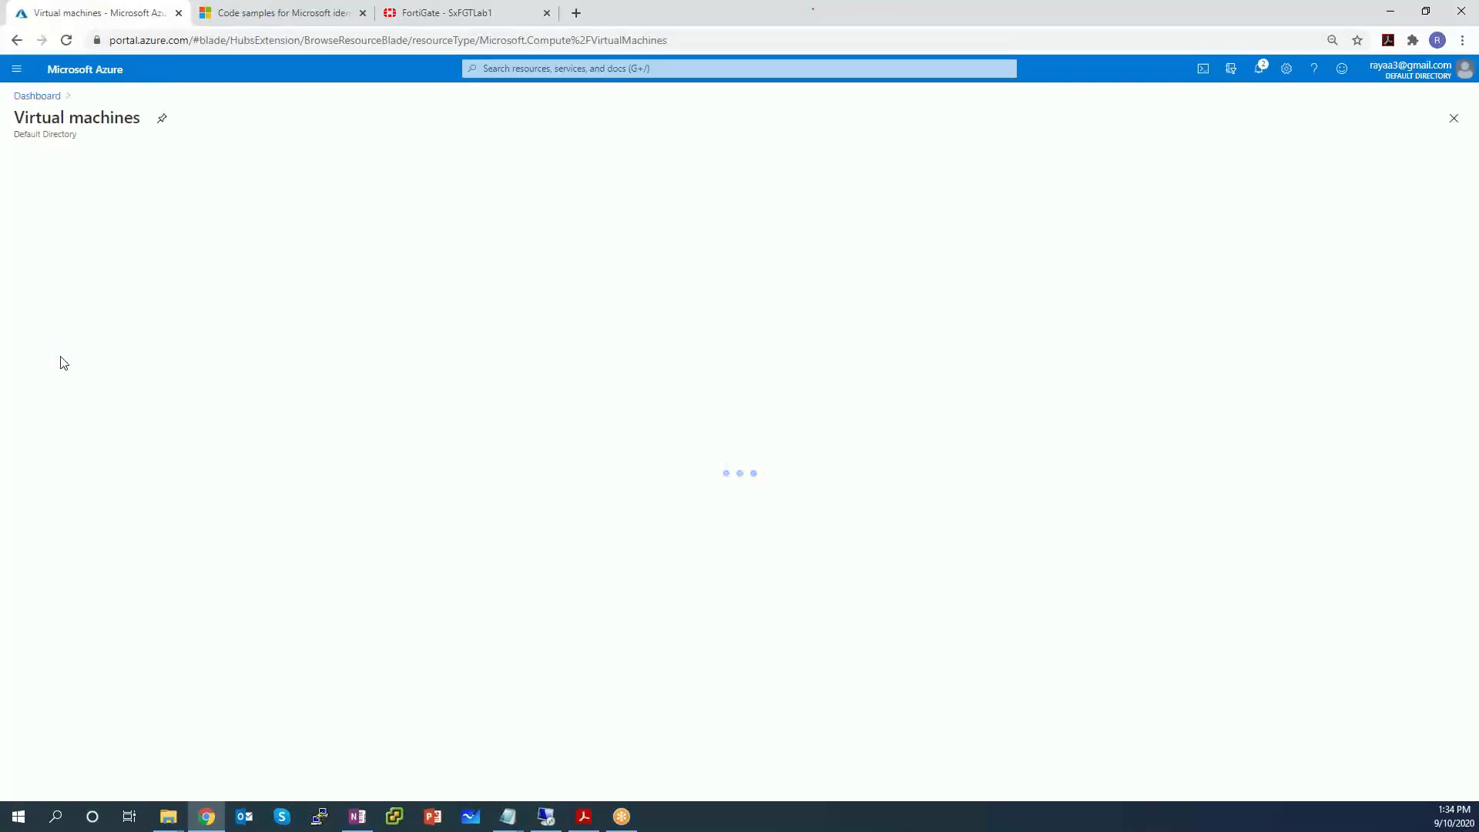
pyautogui.click(69, 296)
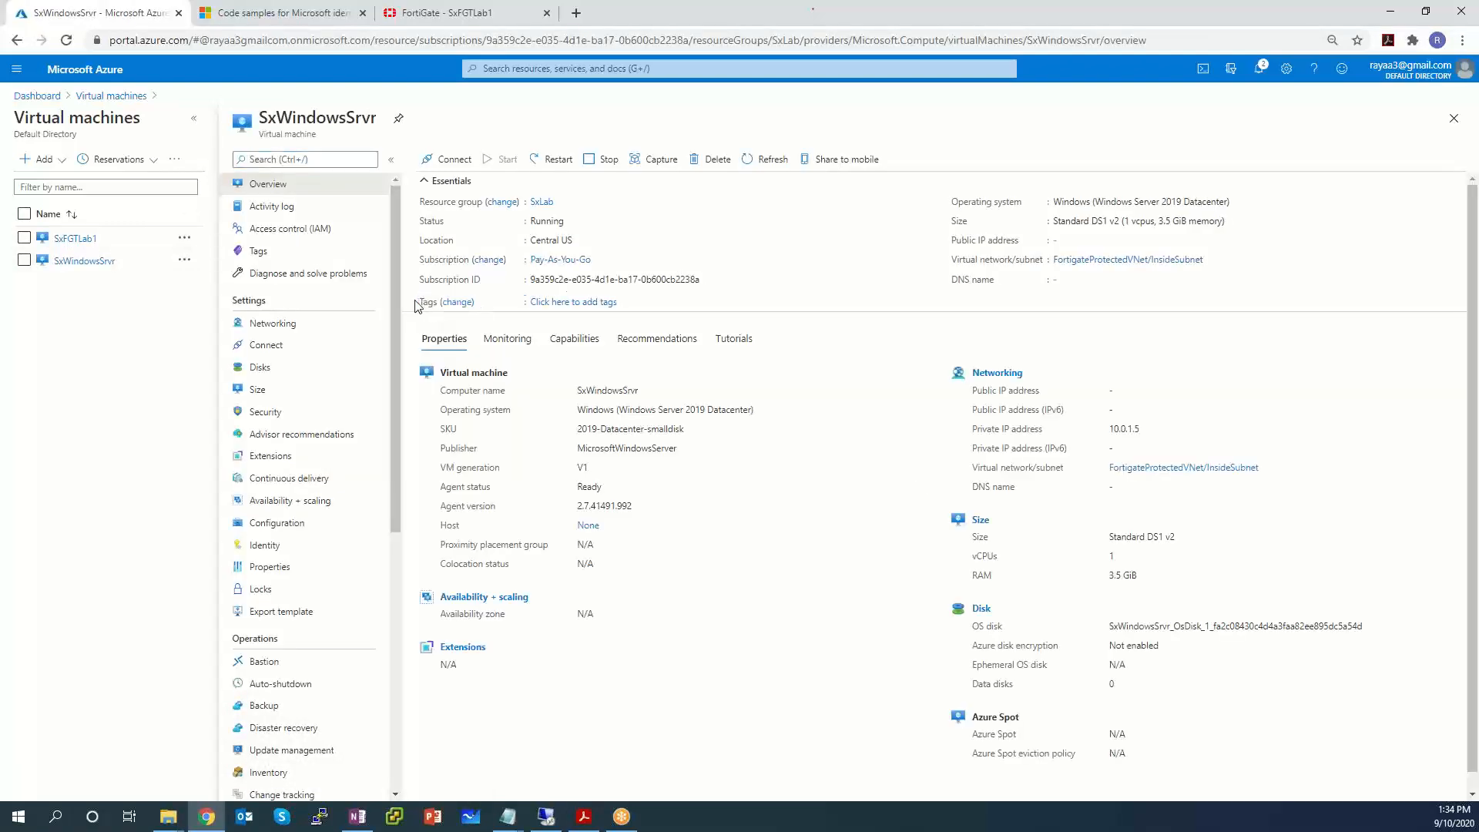
pyautogui.click(579, 304)
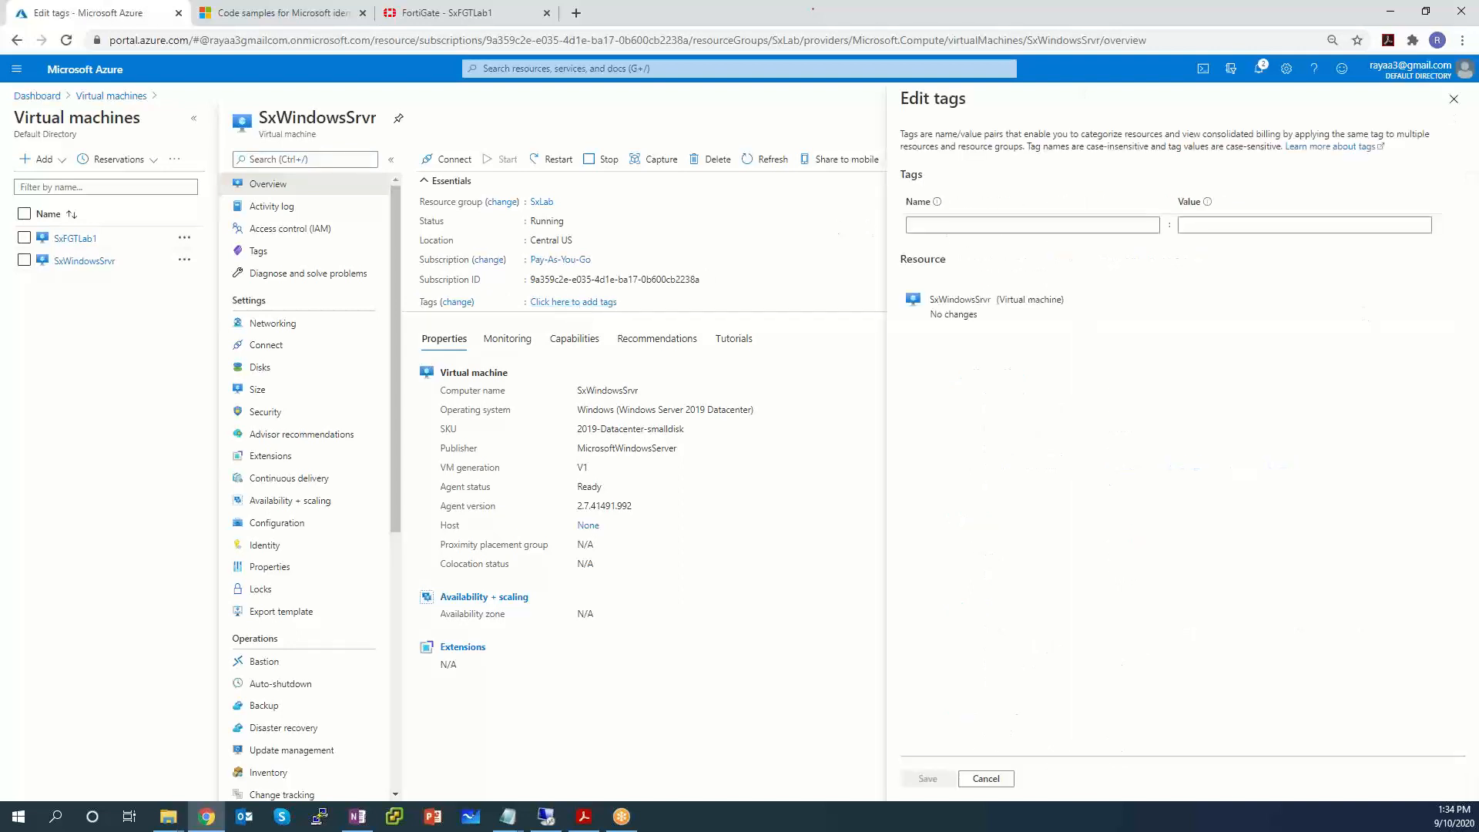
# Add tag name fortigate with value lab to SxWindowsSrvr and save it.
pyautogui.click(950, 224)
pyautogui.write('fortigate')
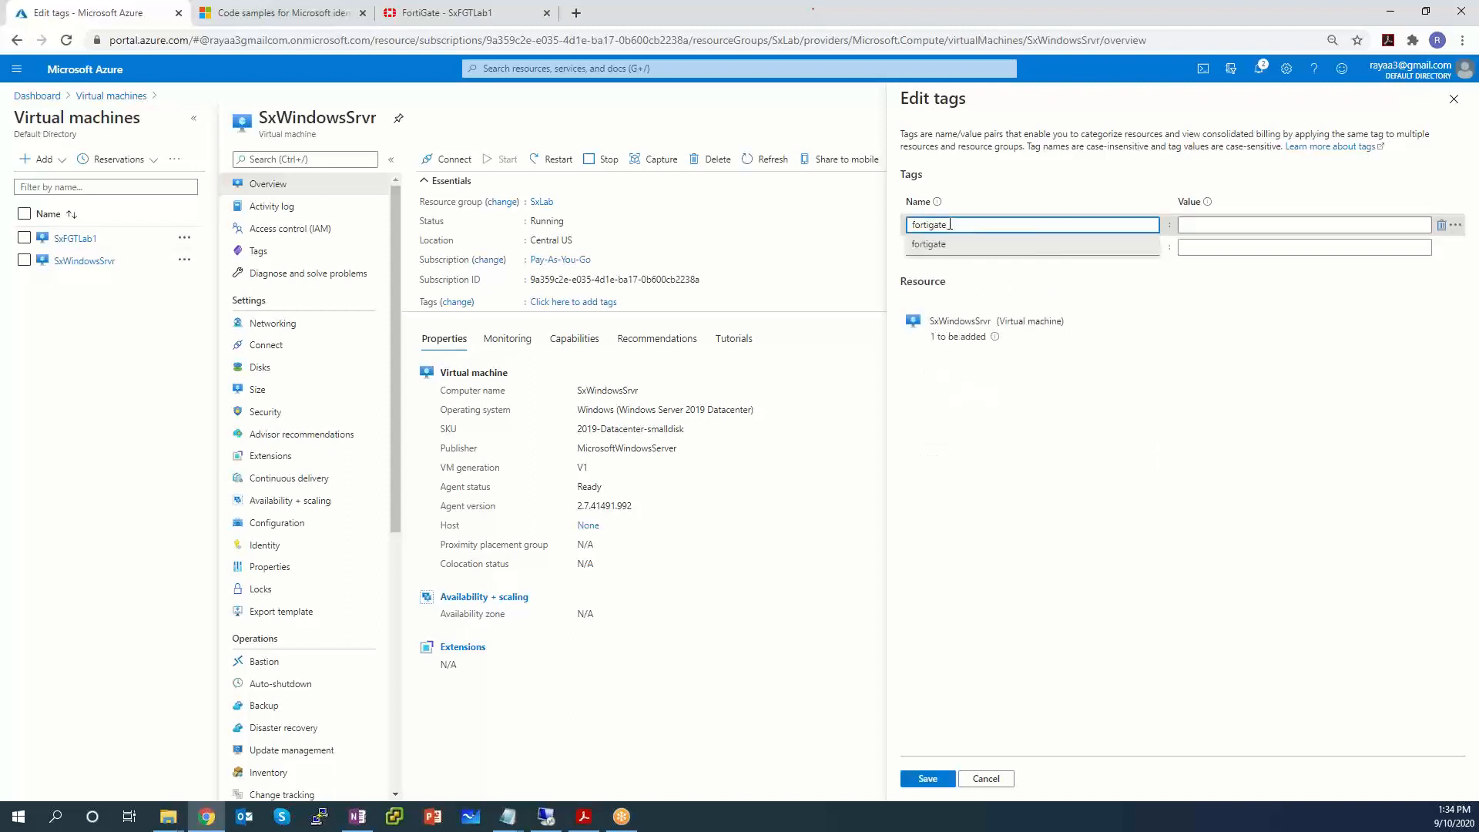
pyautogui.press('Tab')
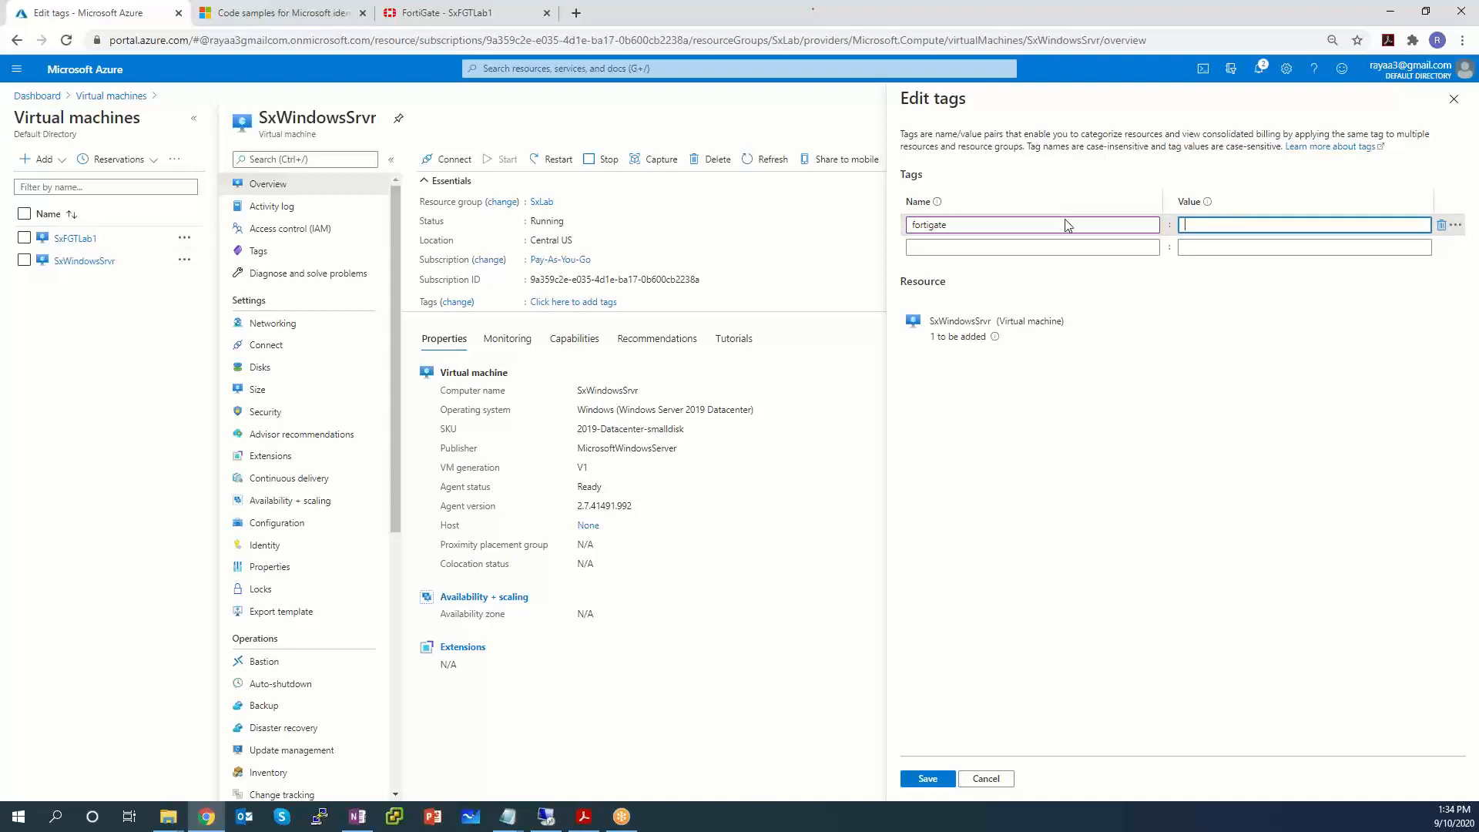
pyautogui.write('lab')
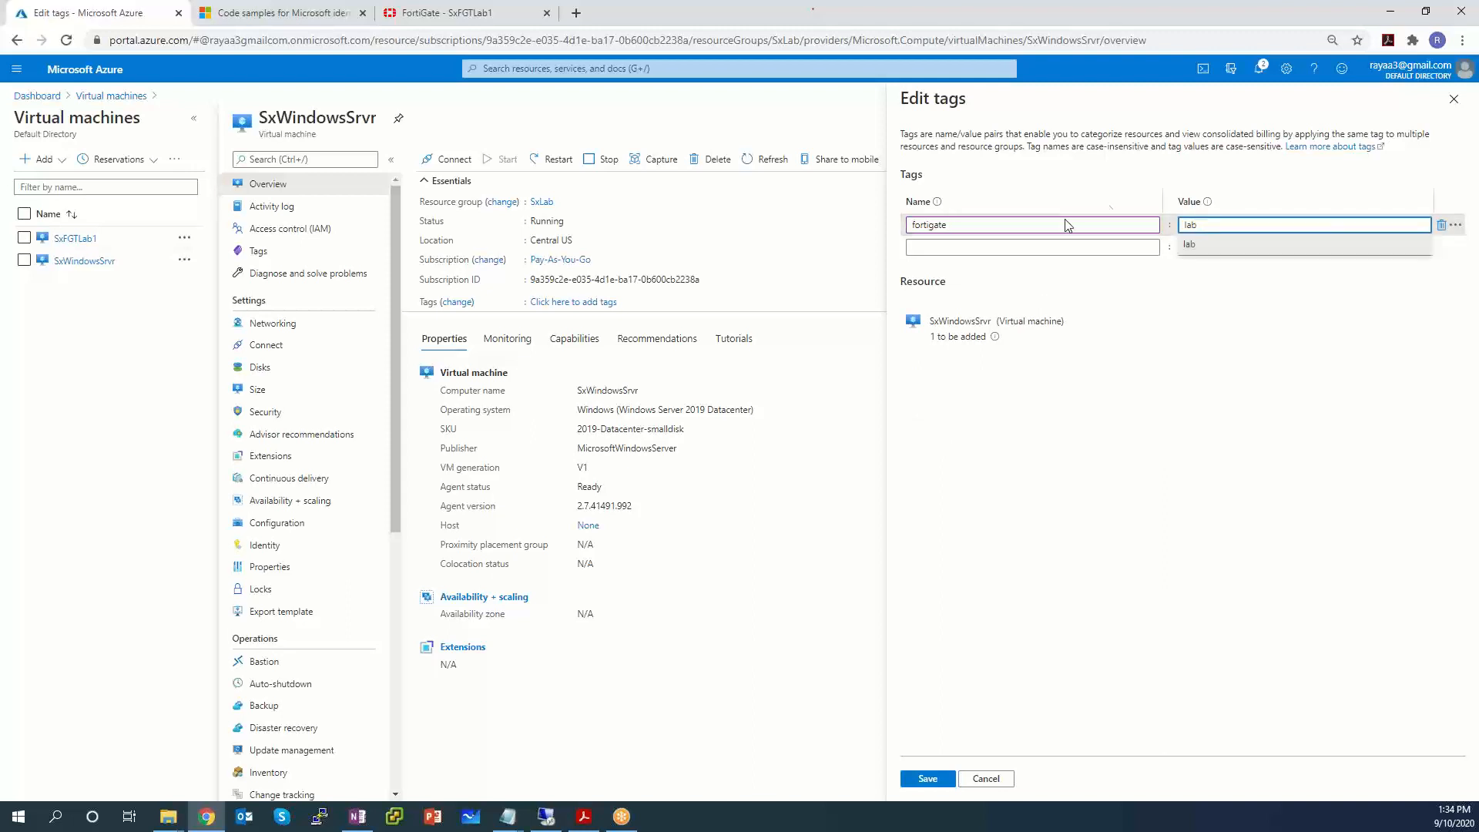
pyautogui.click(1262, 188)
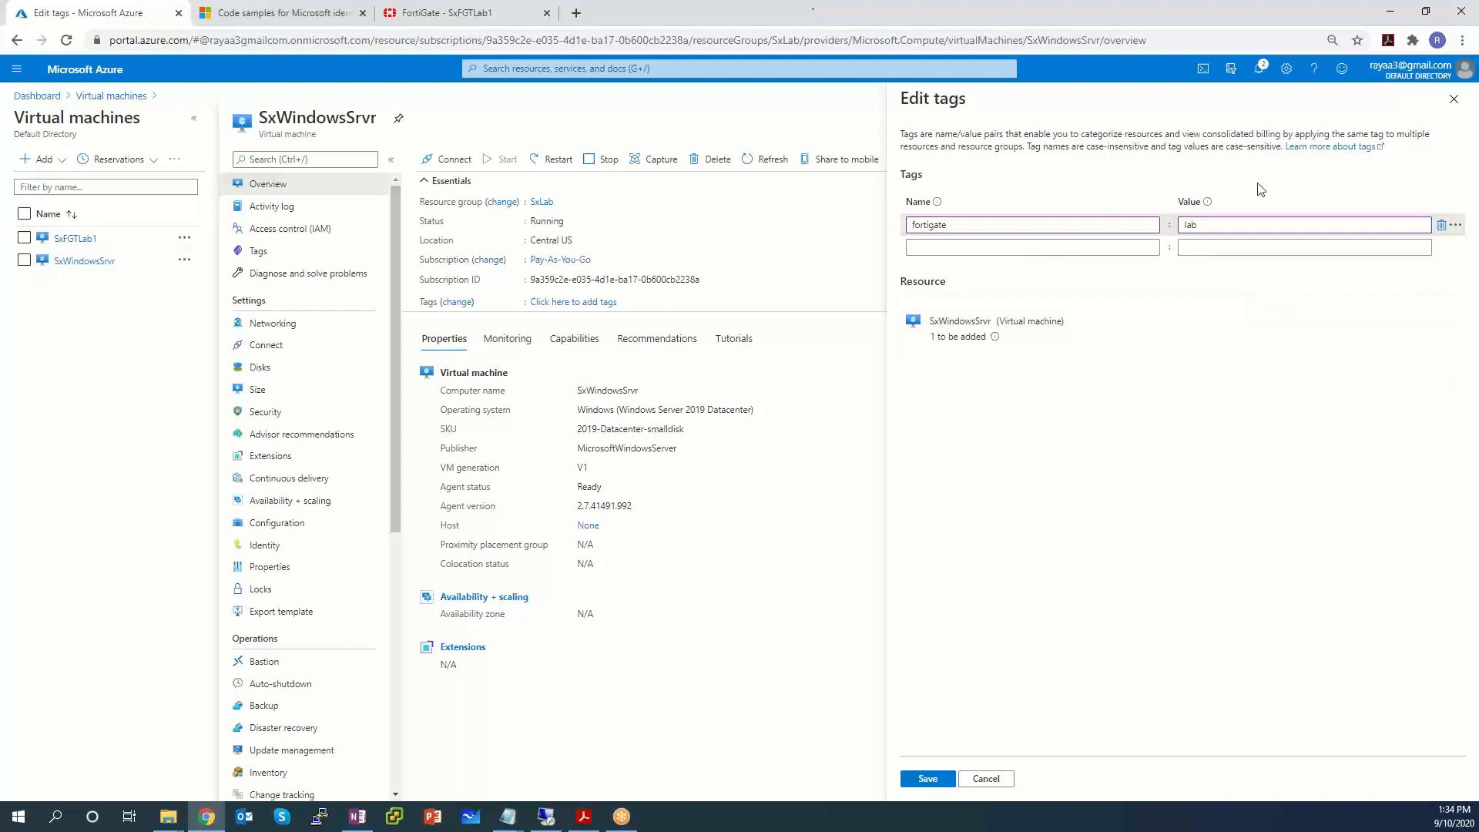
pyautogui.click(922, 779)
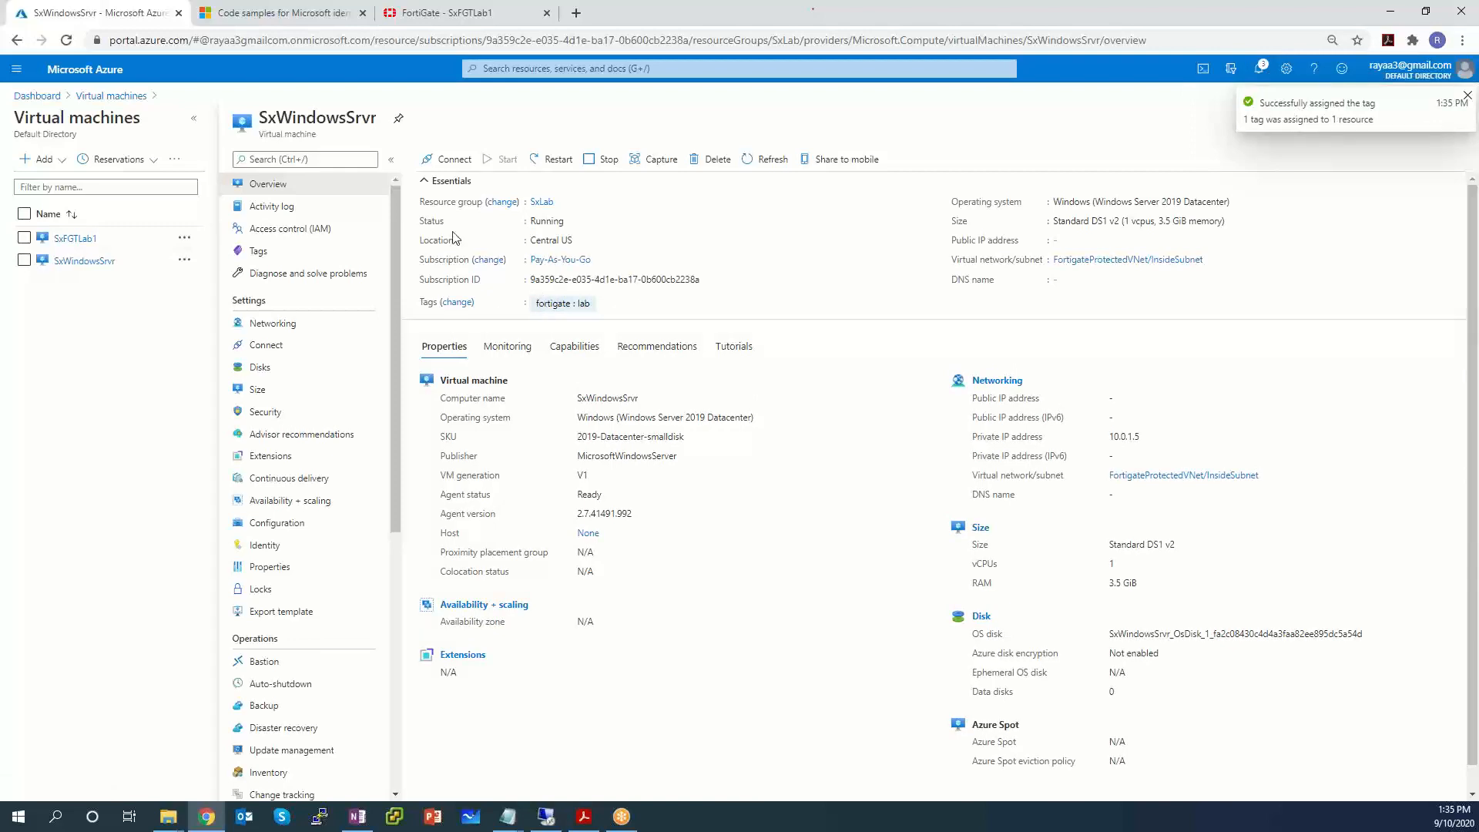
# Back in FortiGate, refresh the Addresses list and open the AzureLab dynamic address for editing.
pyautogui.click(423, 15)
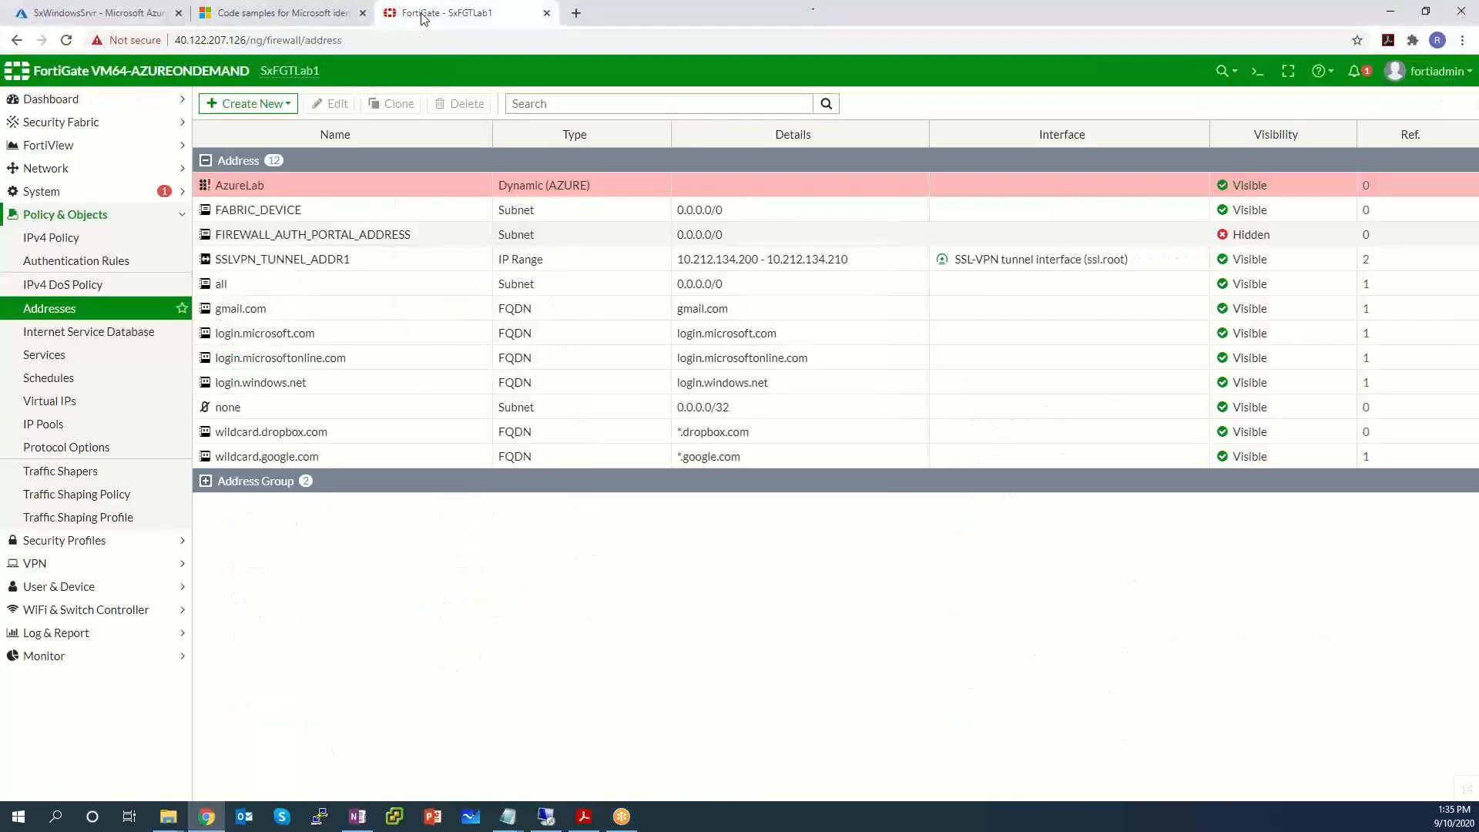
pyautogui.click(50, 314)
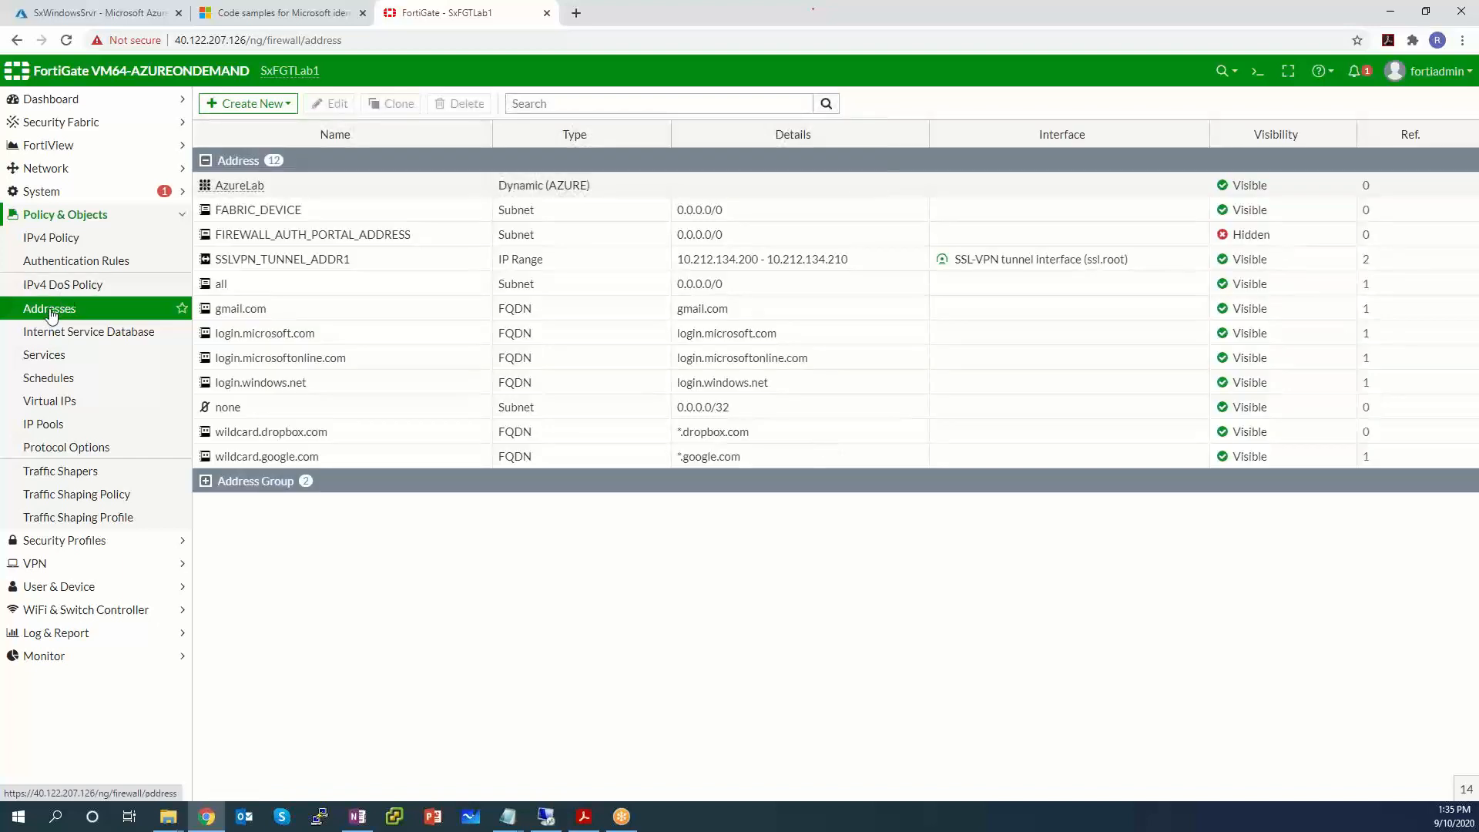
pyautogui.moveTo(224, 189)
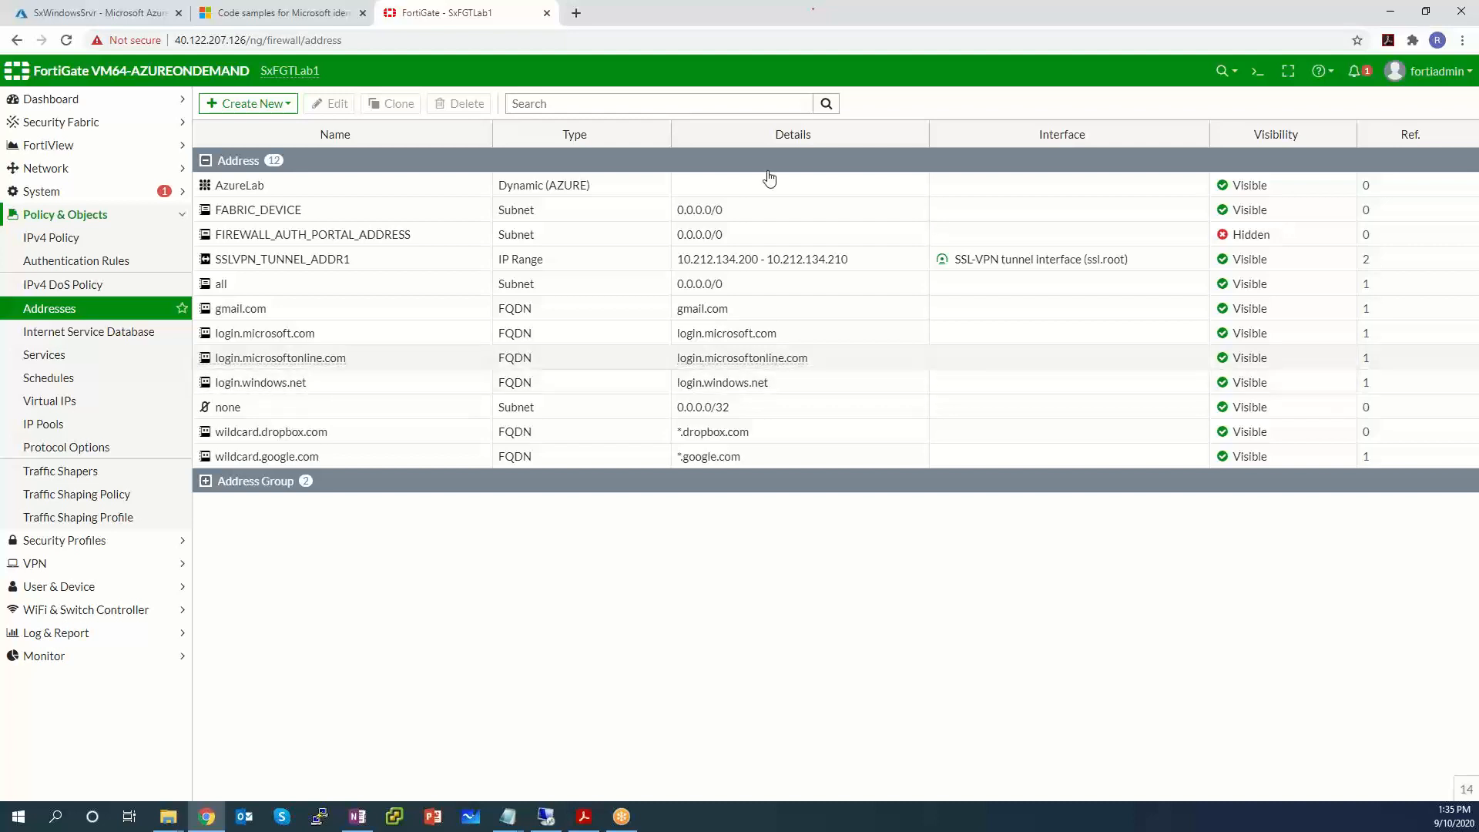
pyautogui.click(309, 188)
pyautogui.click(324, 105)
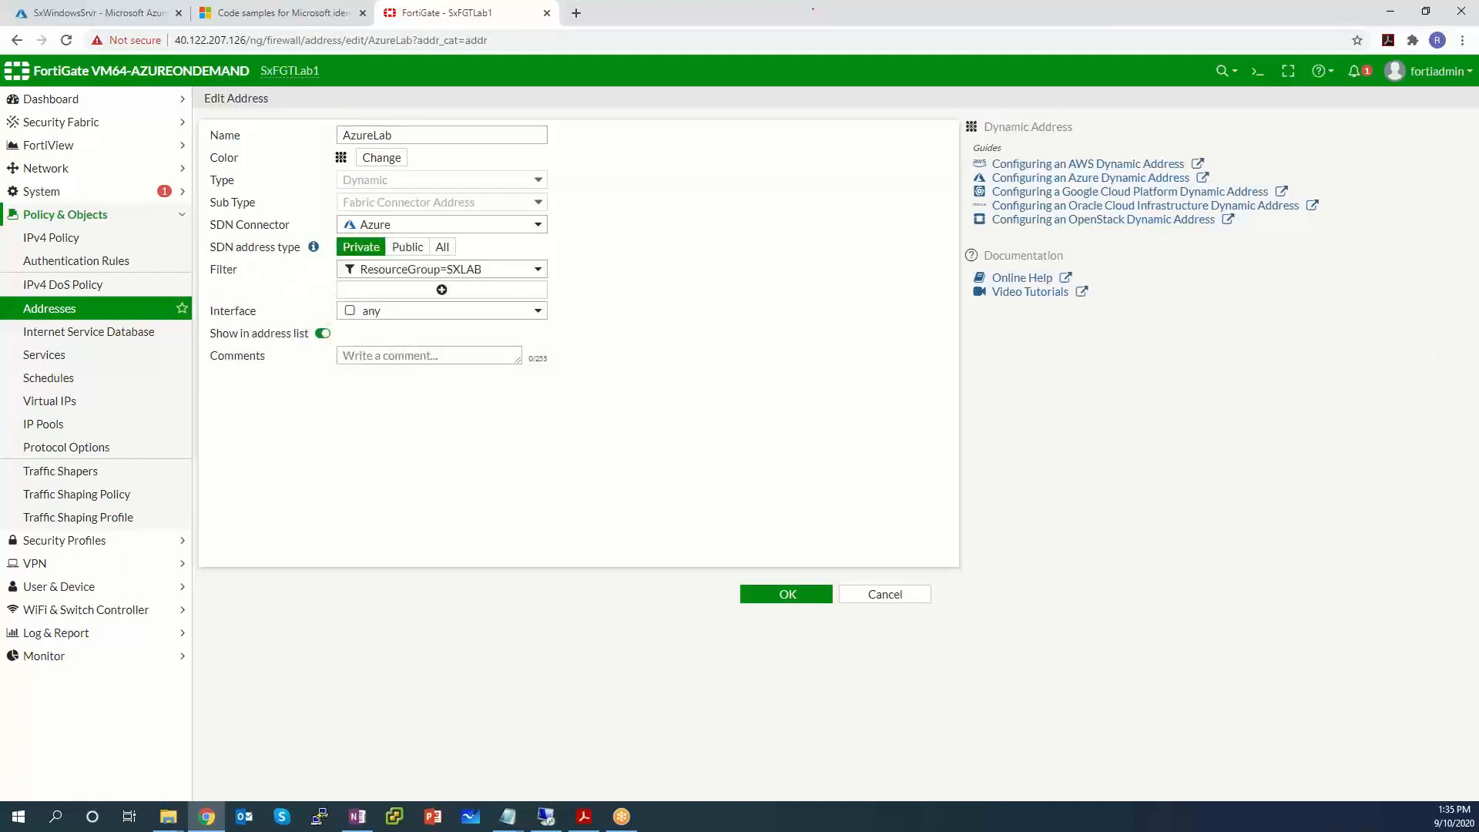
# Browse AzureLab's available address filters, then start a new custom filter with an empty expression.
pyautogui.moveTo(490, 279)
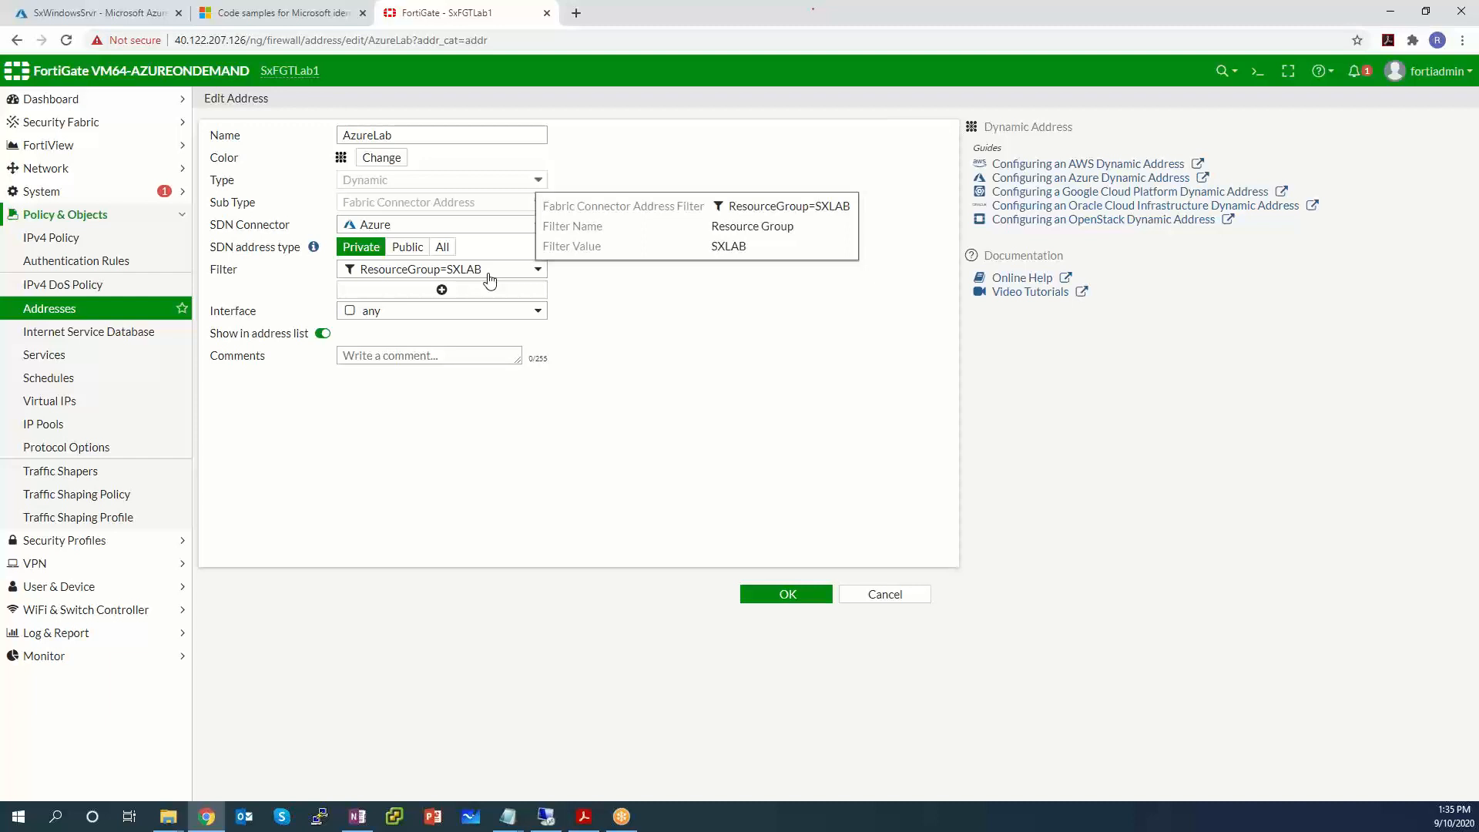
pyautogui.click(440, 282)
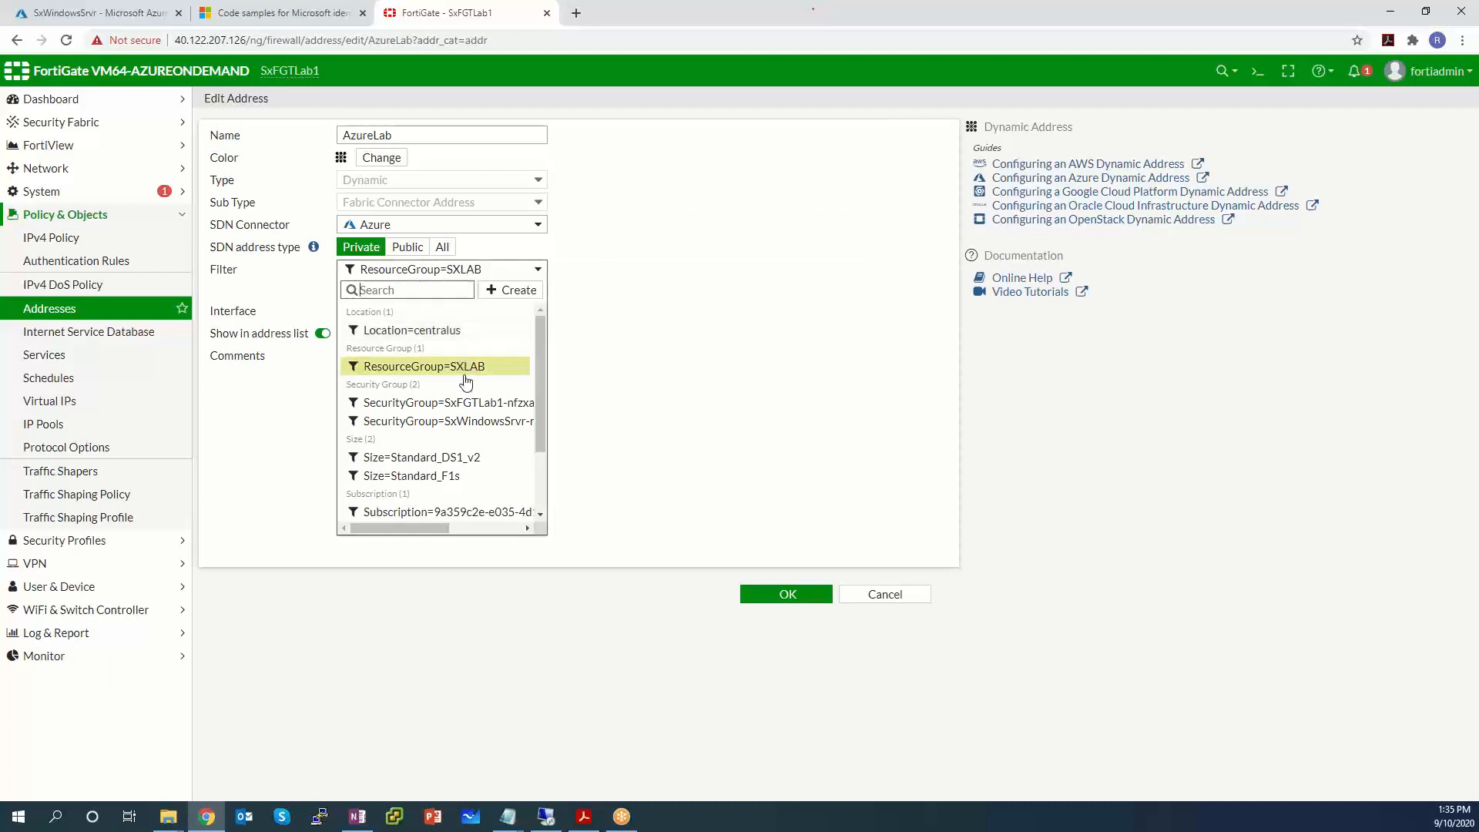
pyautogui.moveTo(473, 372)
pyautogui.moveTo(541, 381); pyautogui.dragTo(541, 443)
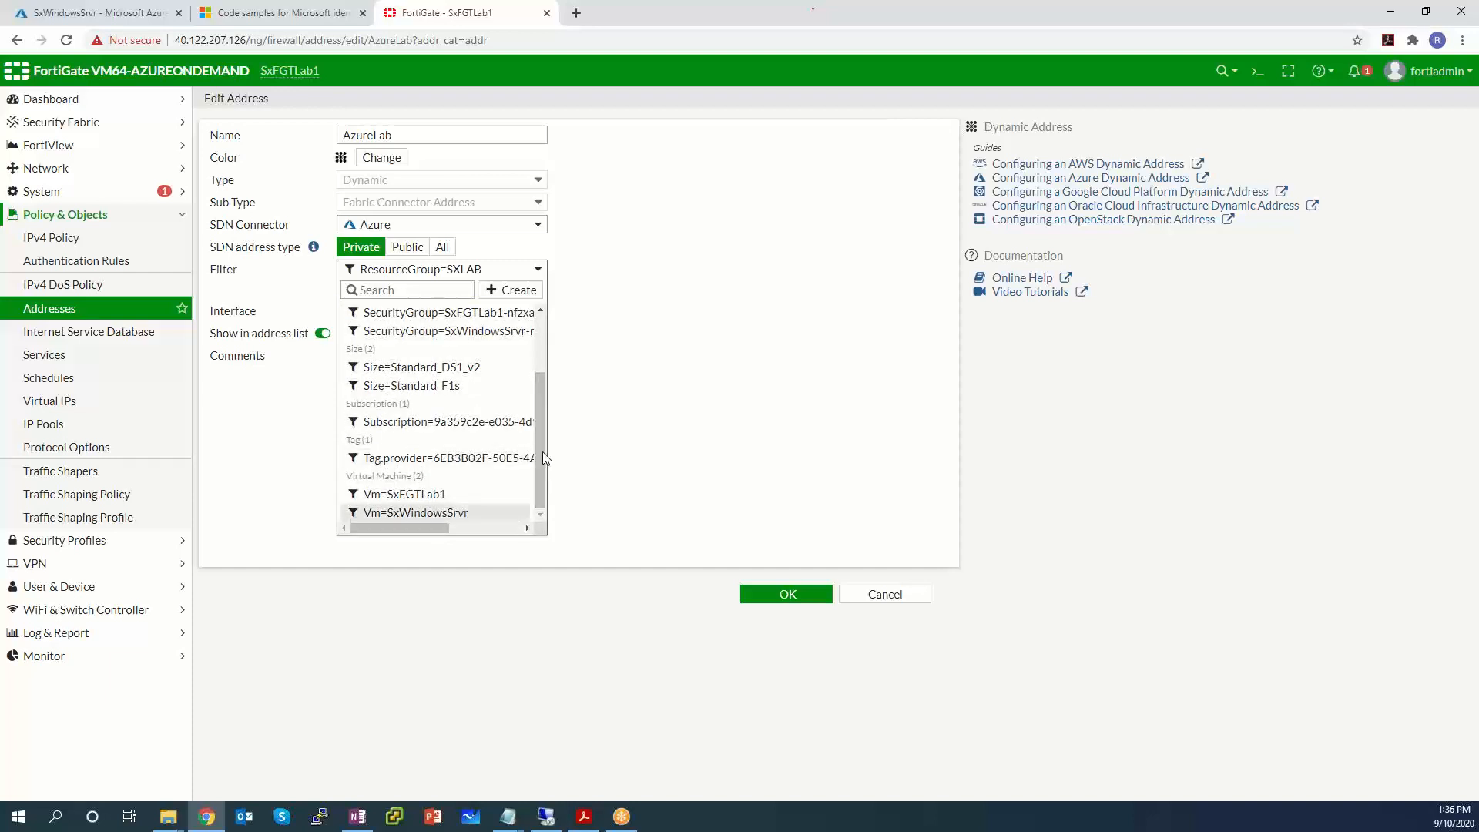
pyautogui.moveTo(421, 528)
pyautogui.mouseDown()
pyautogui.moveTo(523, 528)
pyautogui.moveTo(399, 527)
pyautogui.mouseUp()
pyautogui.moveTo(421, 469)
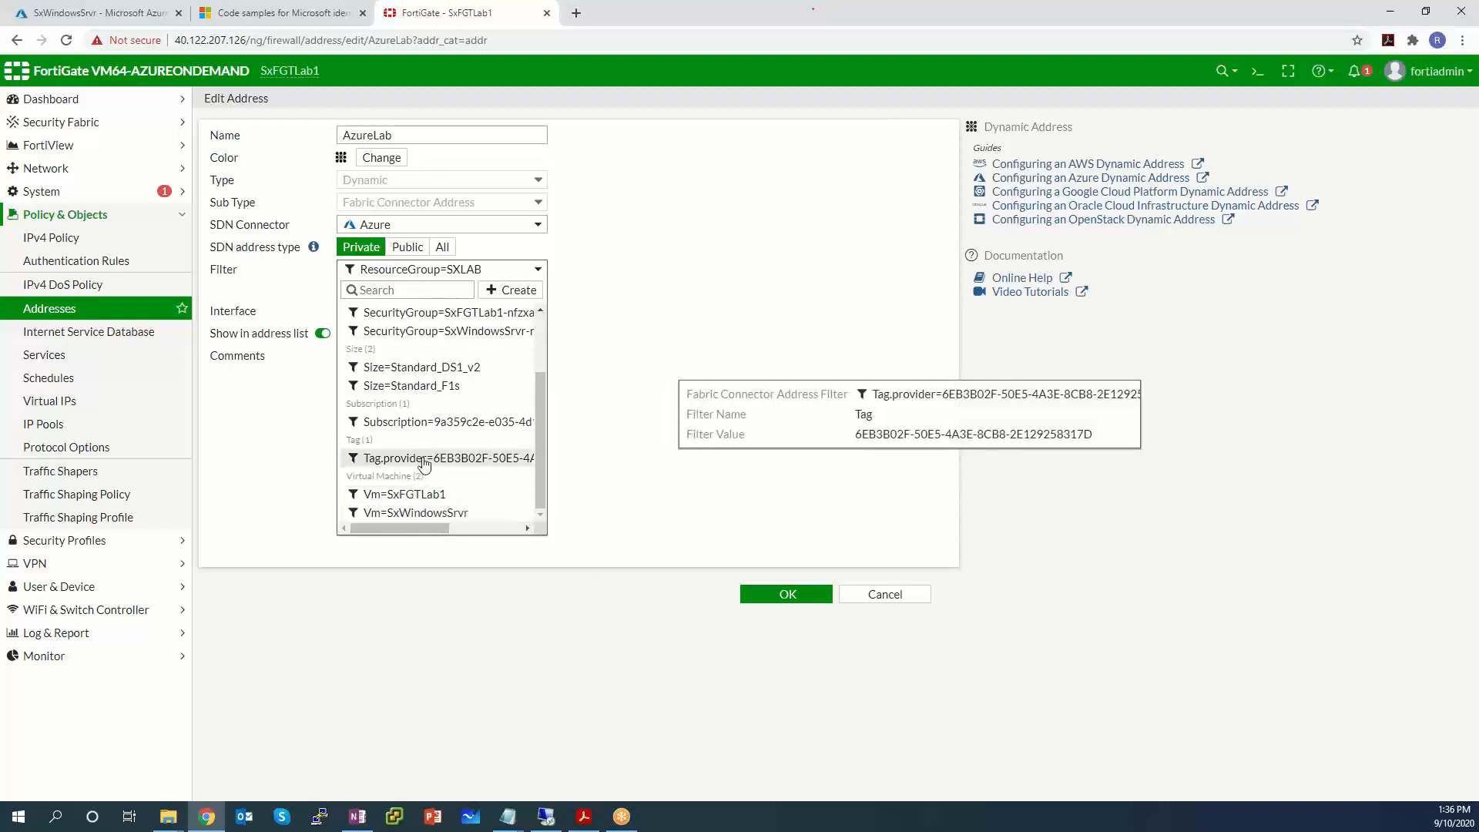
pyautogui.moveTo(540, 435); pyautogui.dragTo(543, 362)
pyautogui.scroll(-2, 493, 416)
pyautogui.scroll(2, 528, 362)
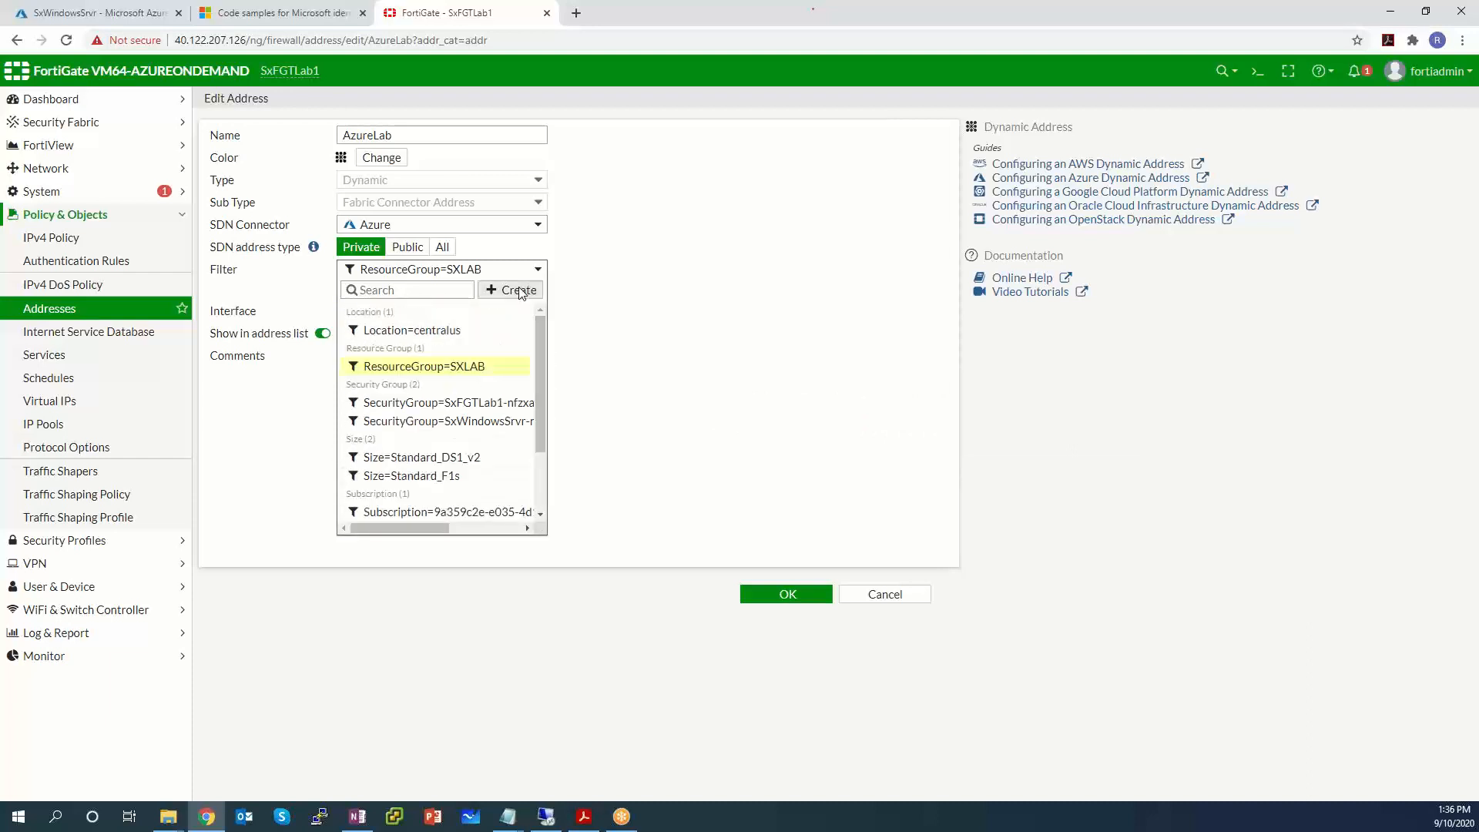
pyautogui.click(530, 289)
pyautogui.click(810, 132)
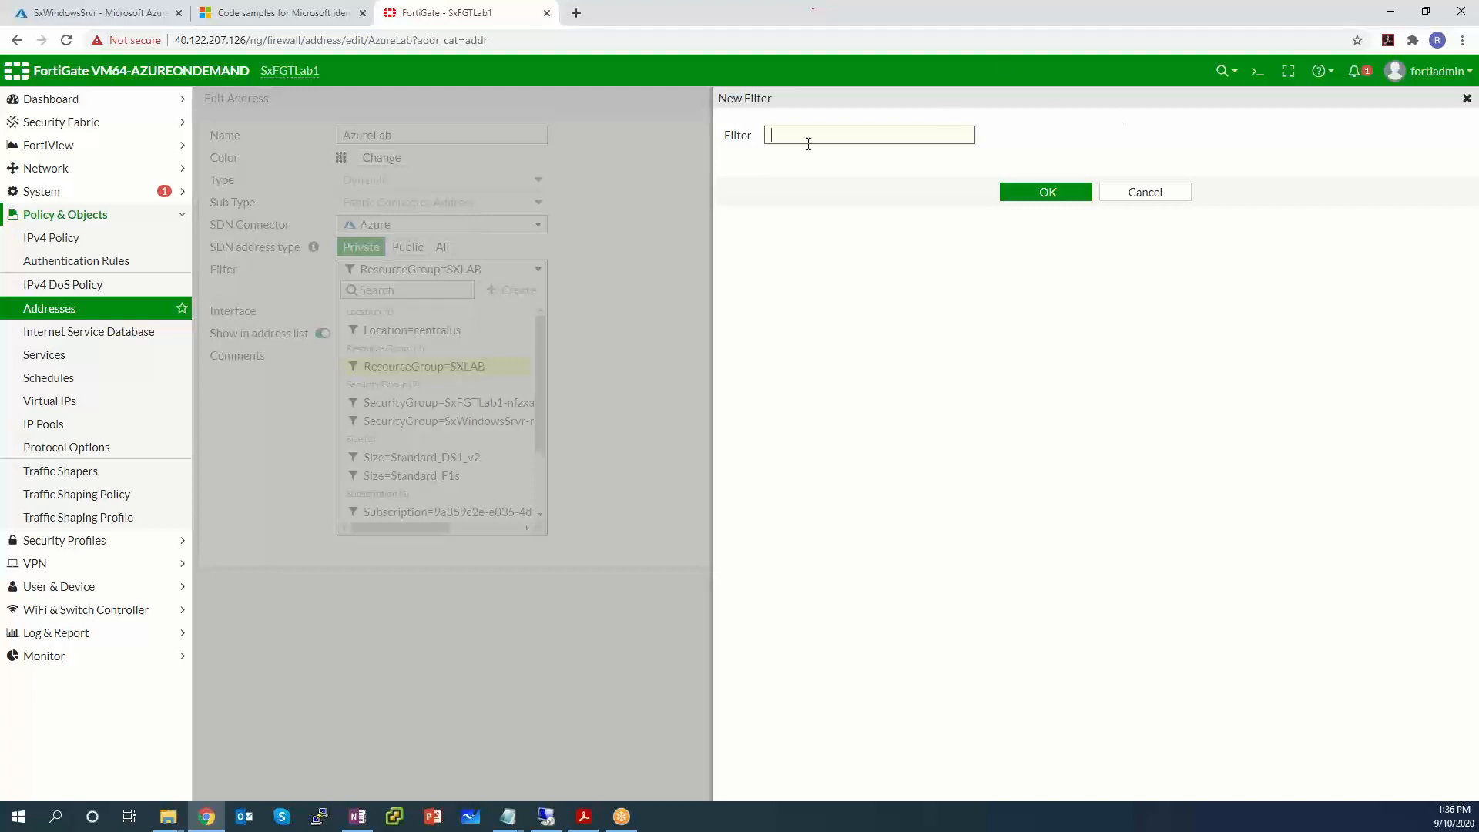
# Create the tag.fortigate=lab filter, apply it to AzureLab in place of ResourceGroup=SXLAB, and save.
pyautogui.write('tag.fortigate=lab')
pyautogui.click(83, 16)
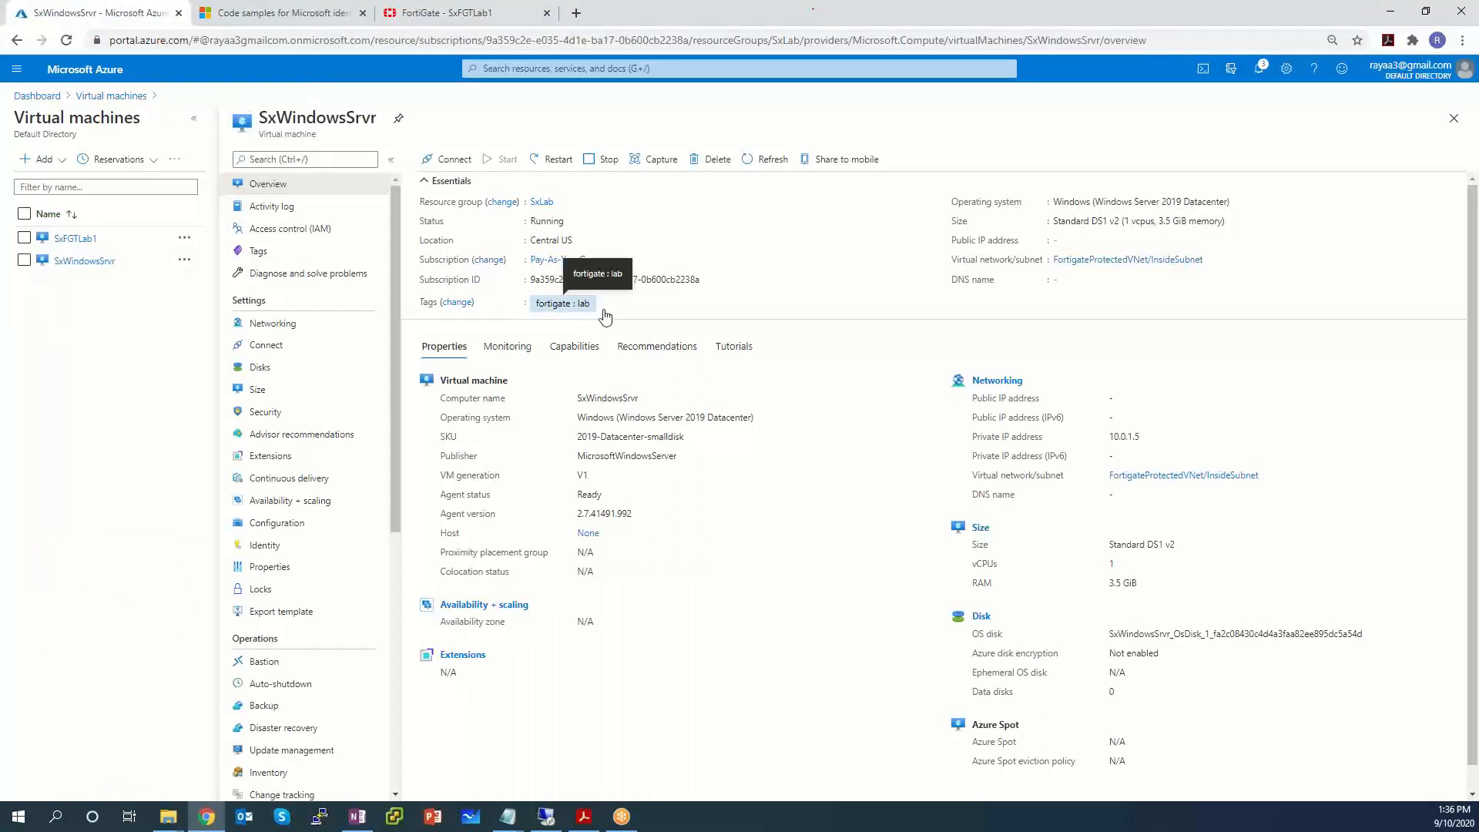
pyautogui.click(447, 13)
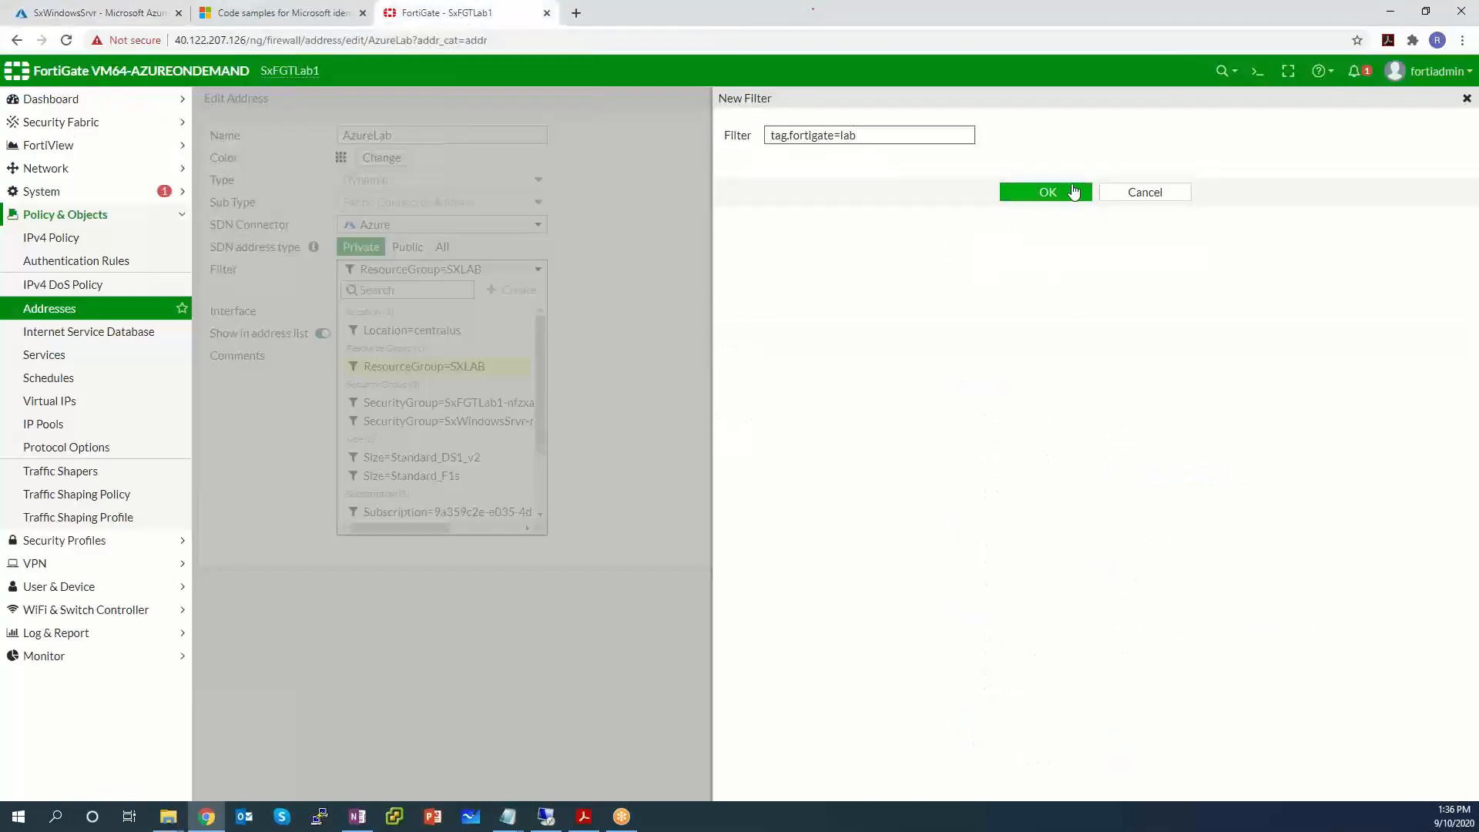
pyautogui.click(1064, 203)
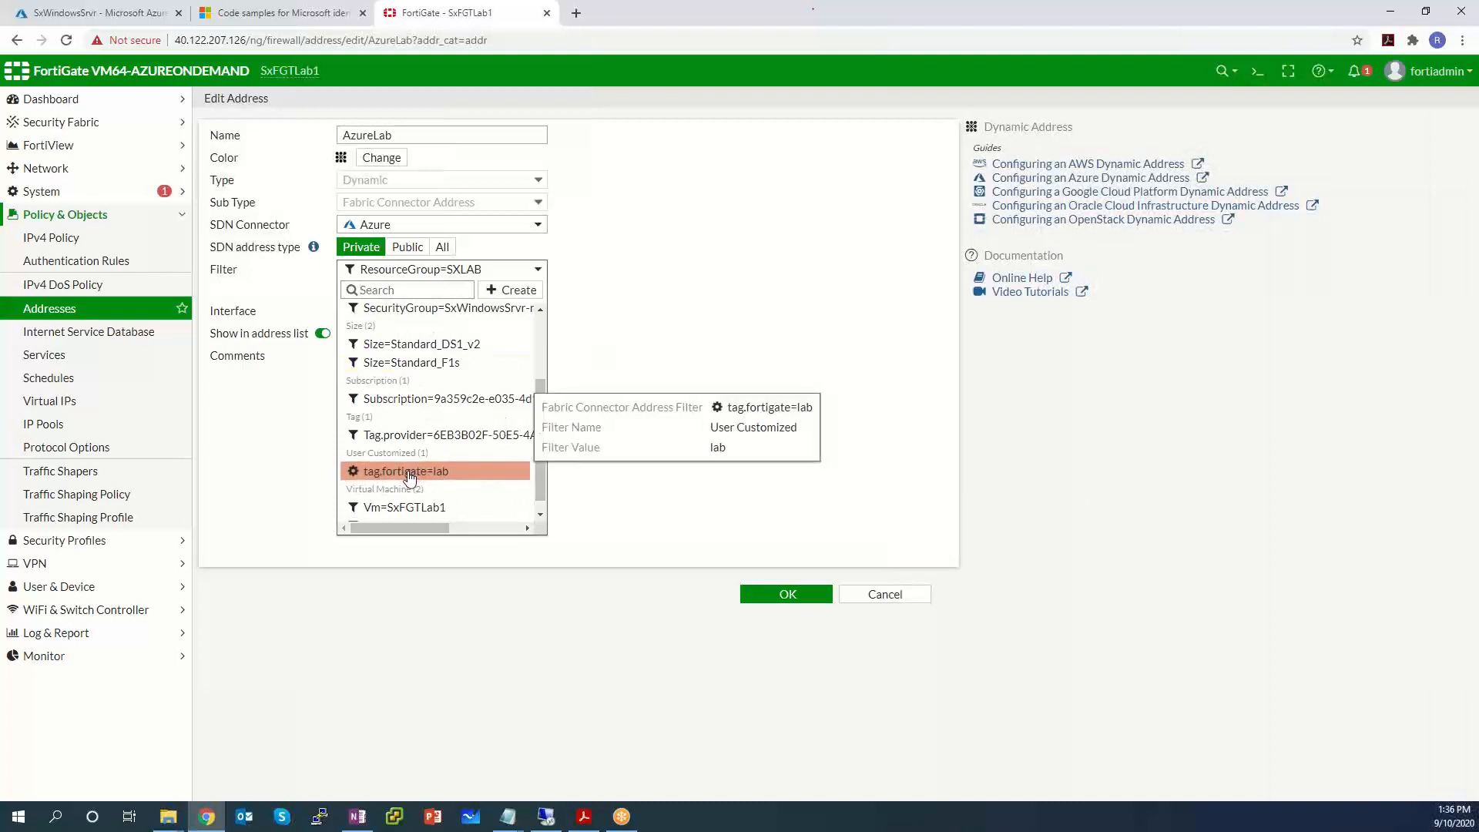
pyautogui.click(409, 472)
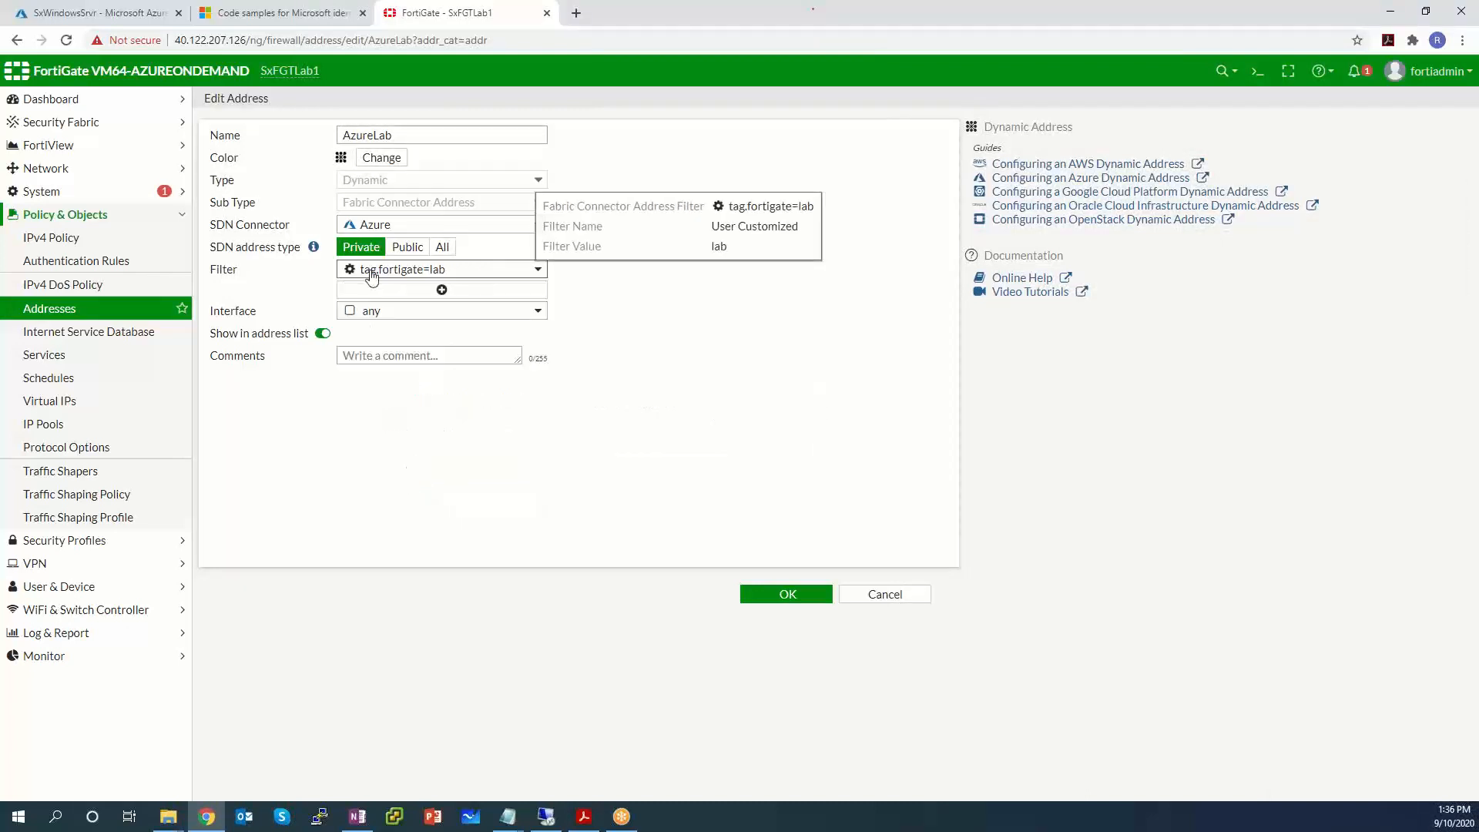
pyautogui.click(806, 594)
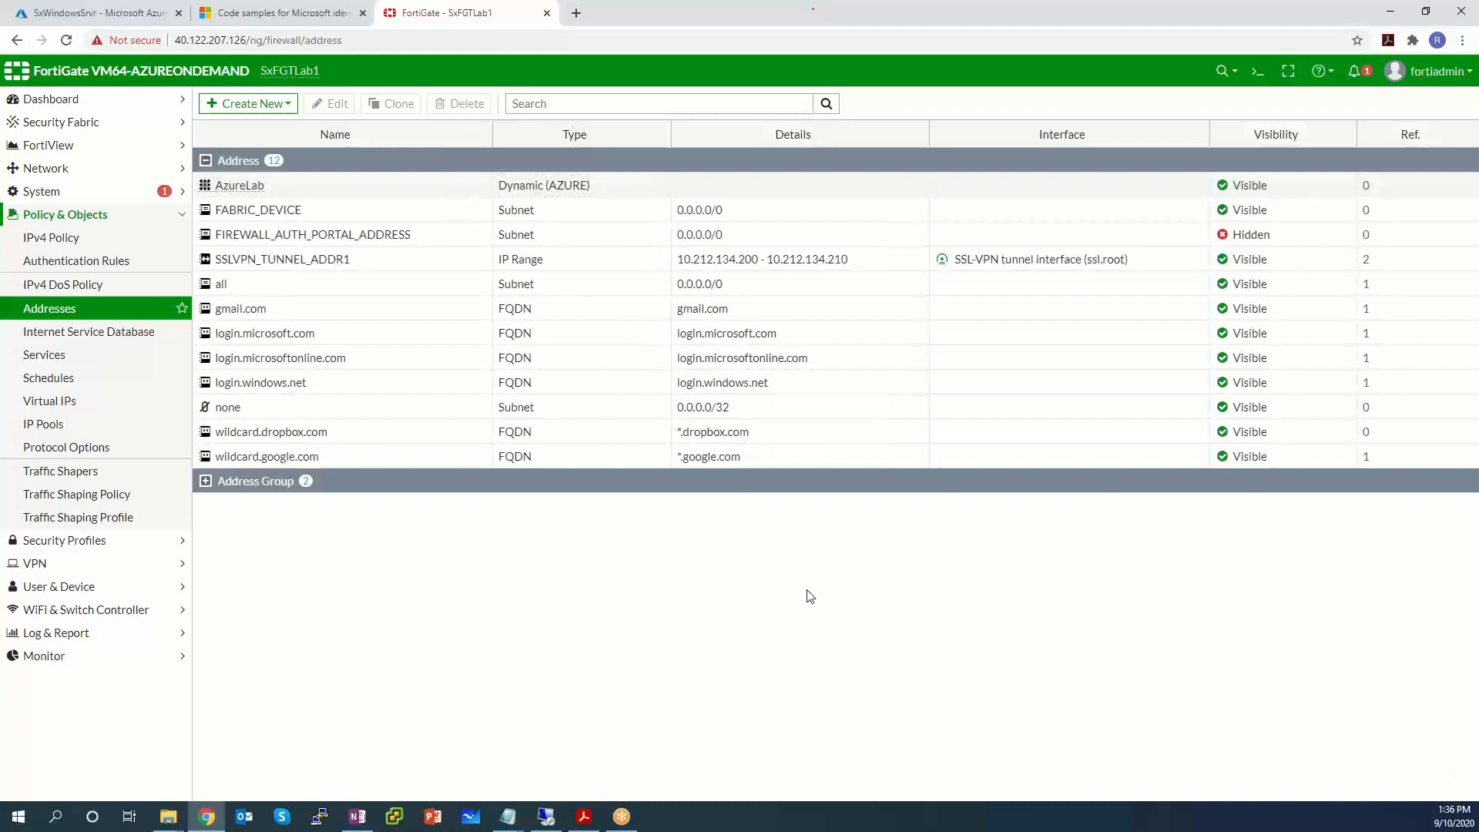
# Check that AzureLab now resolves only to 10.0.1.5, then bring up the IPv4 Policy list.
pyautogui.click(80, 308)
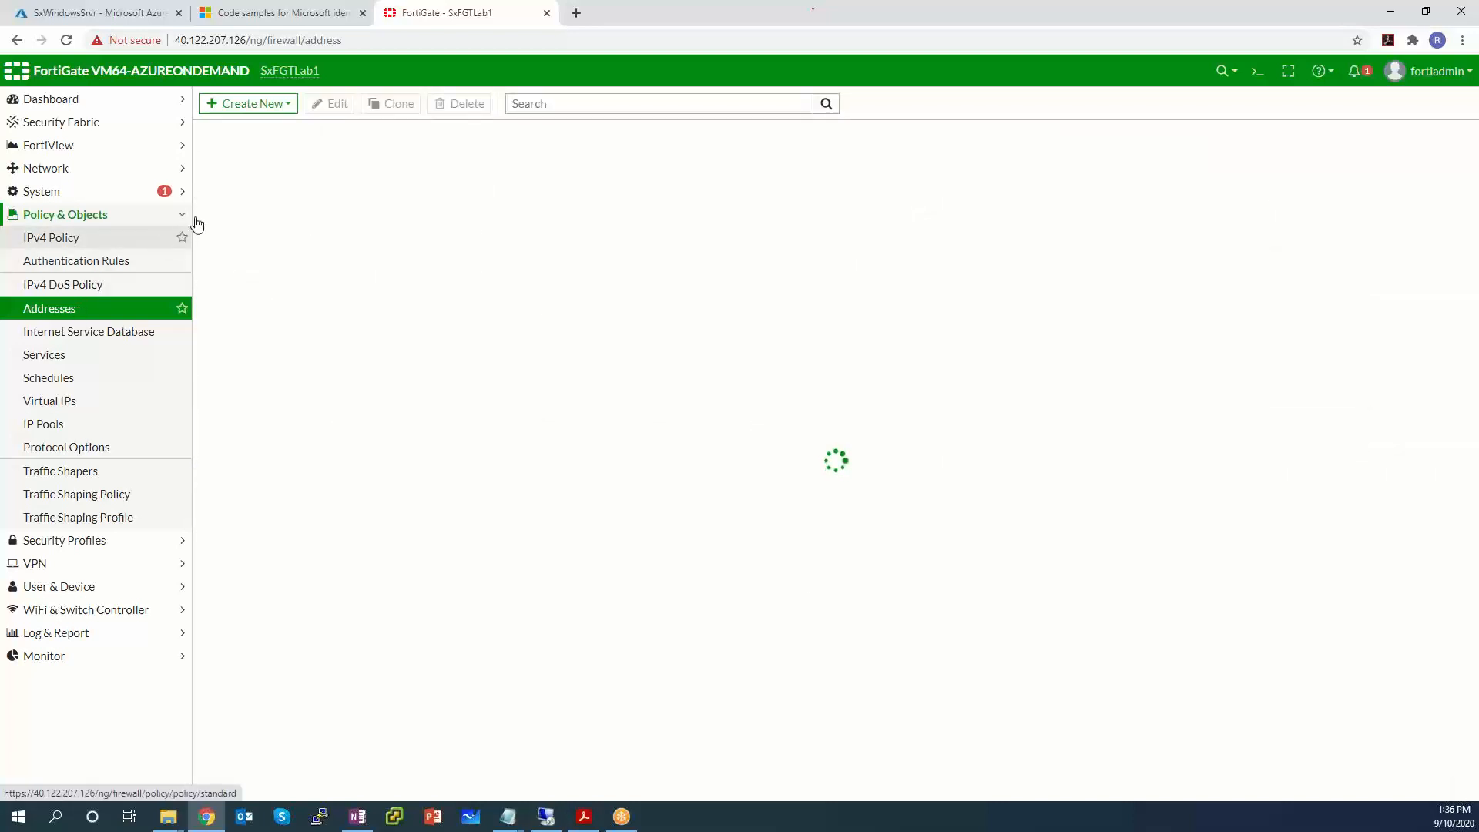
pyautogui.moveTo(245, 191)
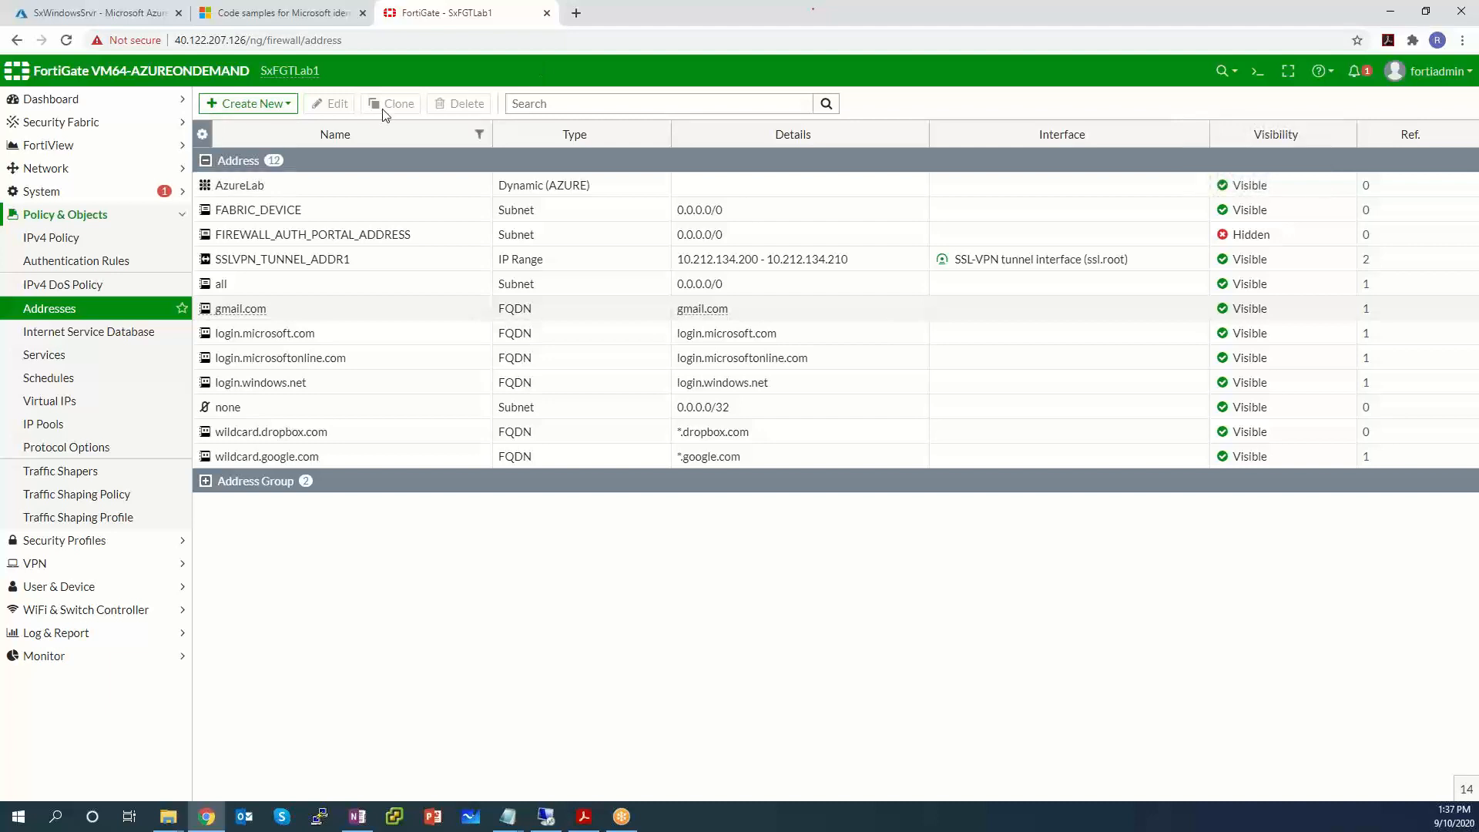
pyautogui.click(31, 247)
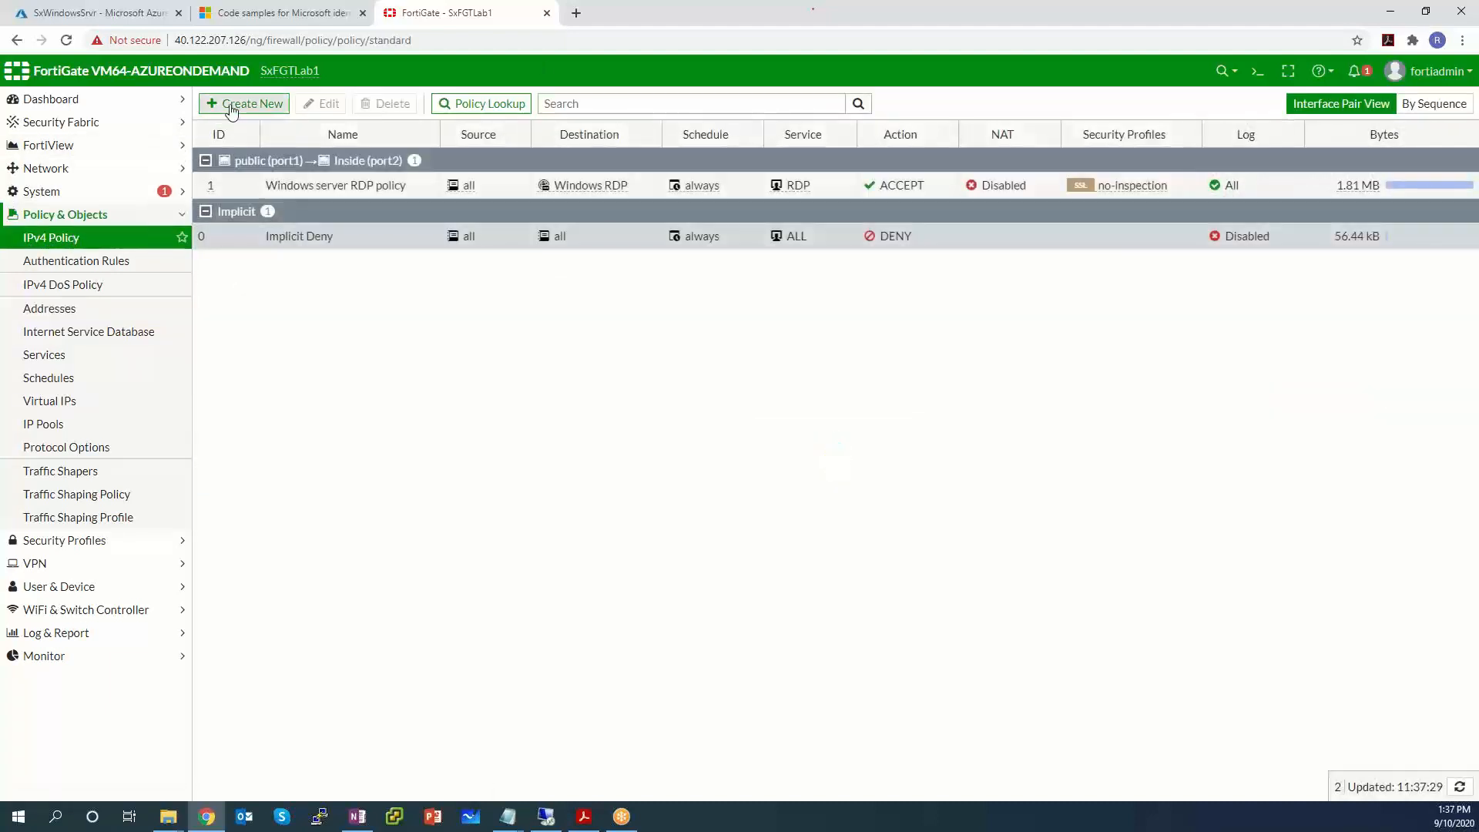
# Start a new policy named 'Windows Server outgoing' from Inside (port2) to public (port1).
pyautogui.click(232, 111)
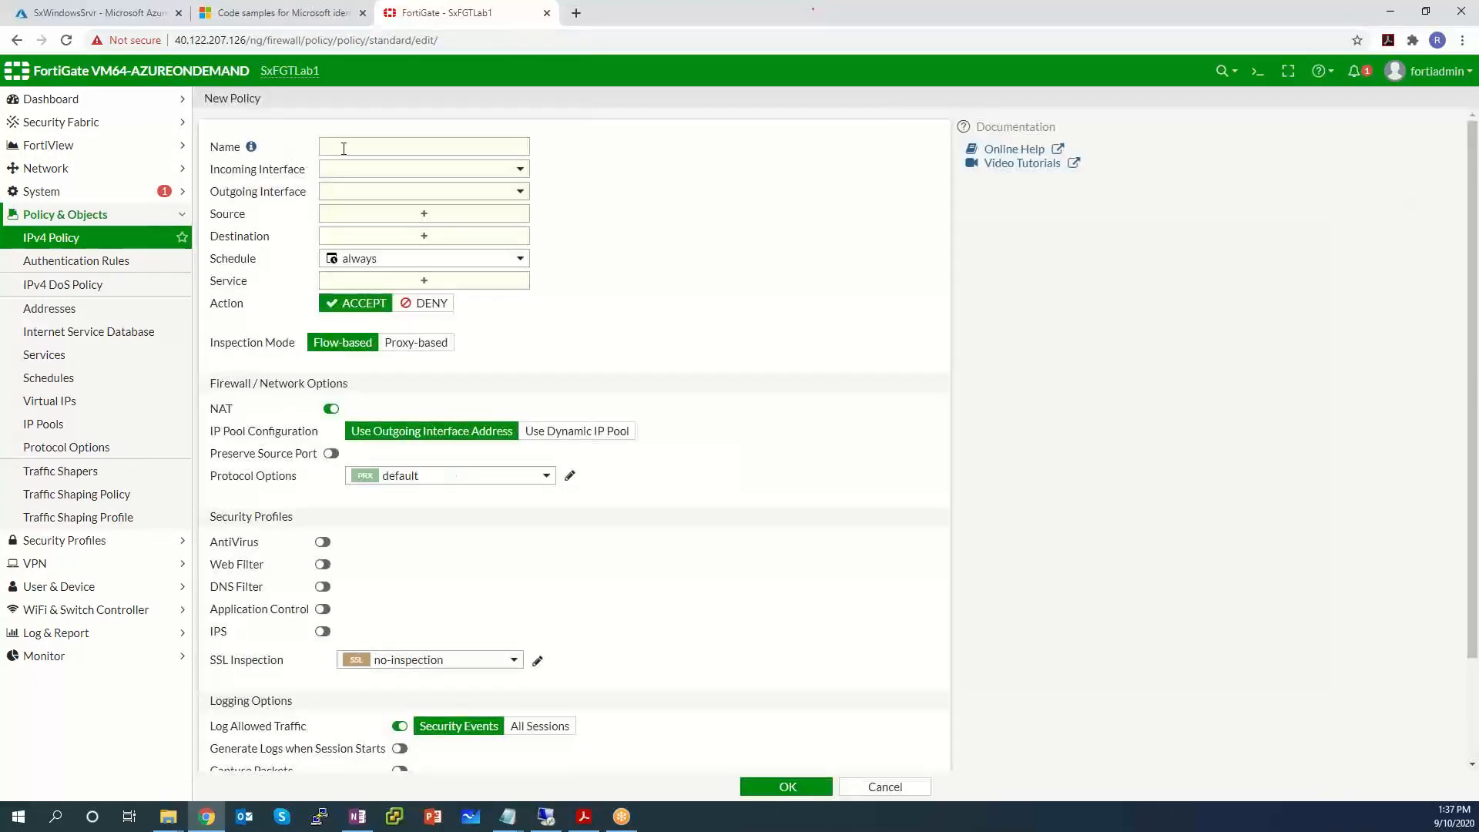
pyautogui.click(344, 147)
pyautogui.write('Windows ')
pyautogui.write('Server outgoing')
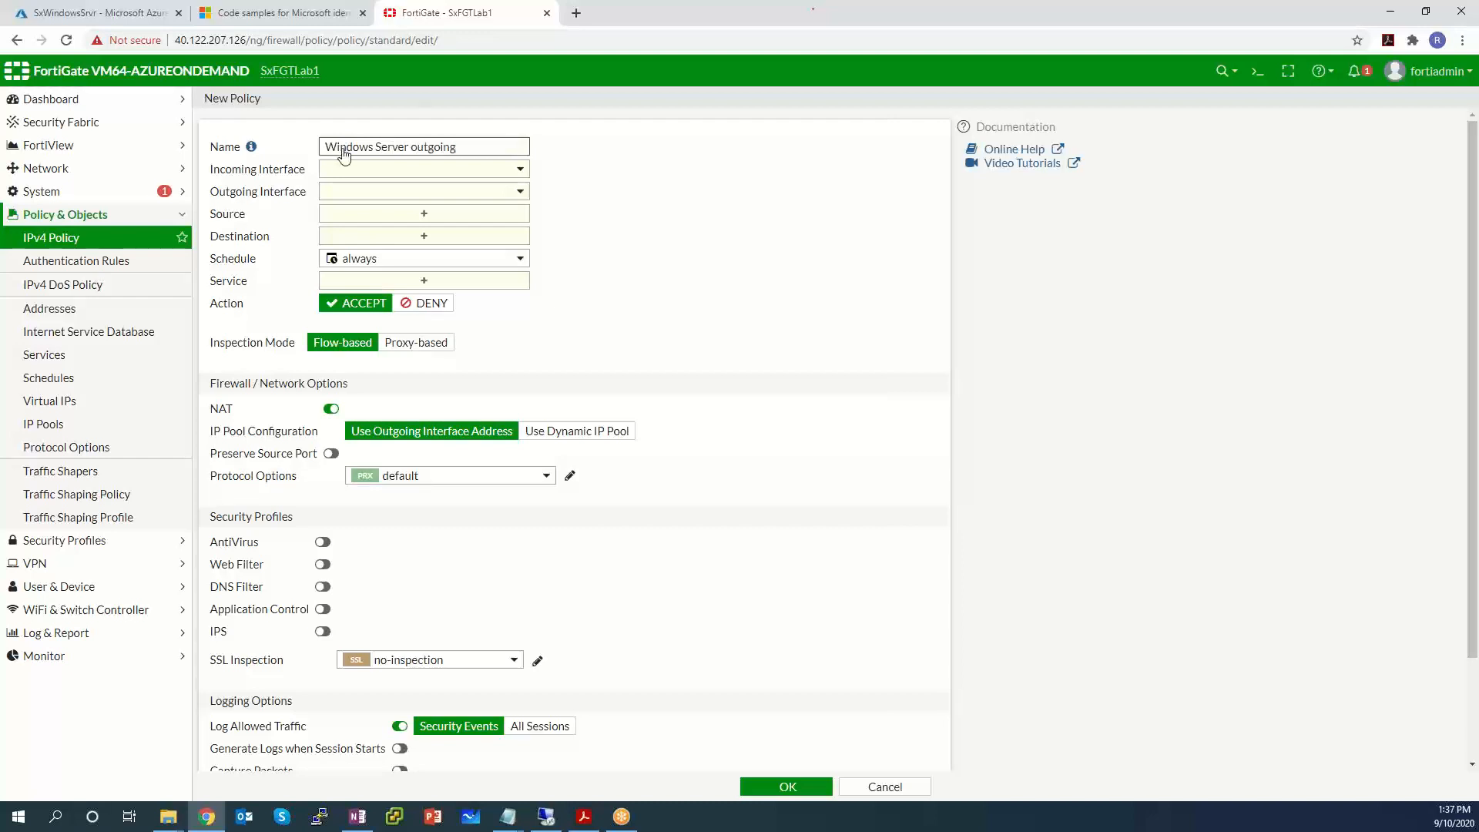
pyautogui.click(419, 167)
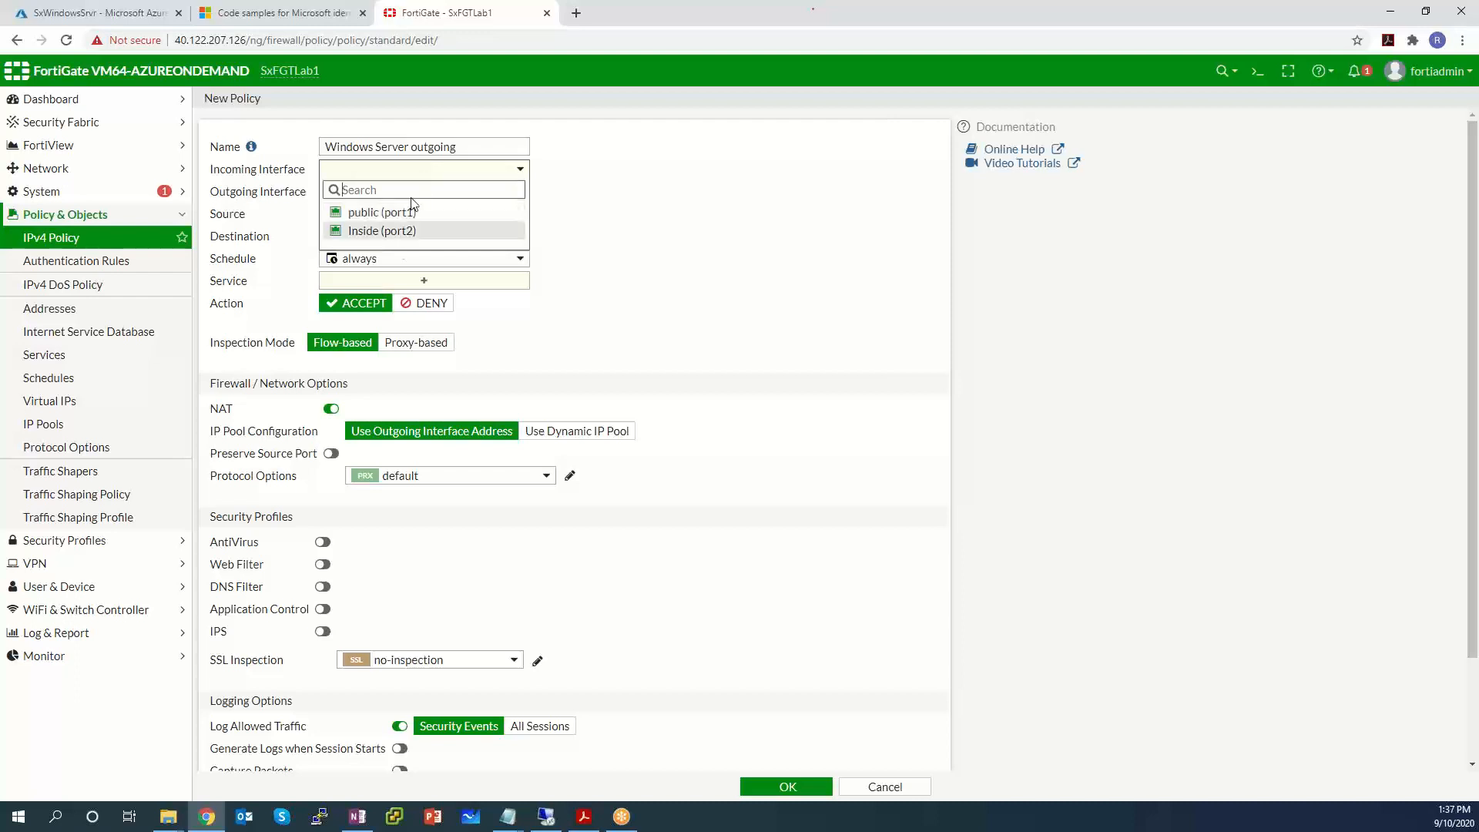
pyautogui.click(390, 231)
pyautogui.click(392, 197)
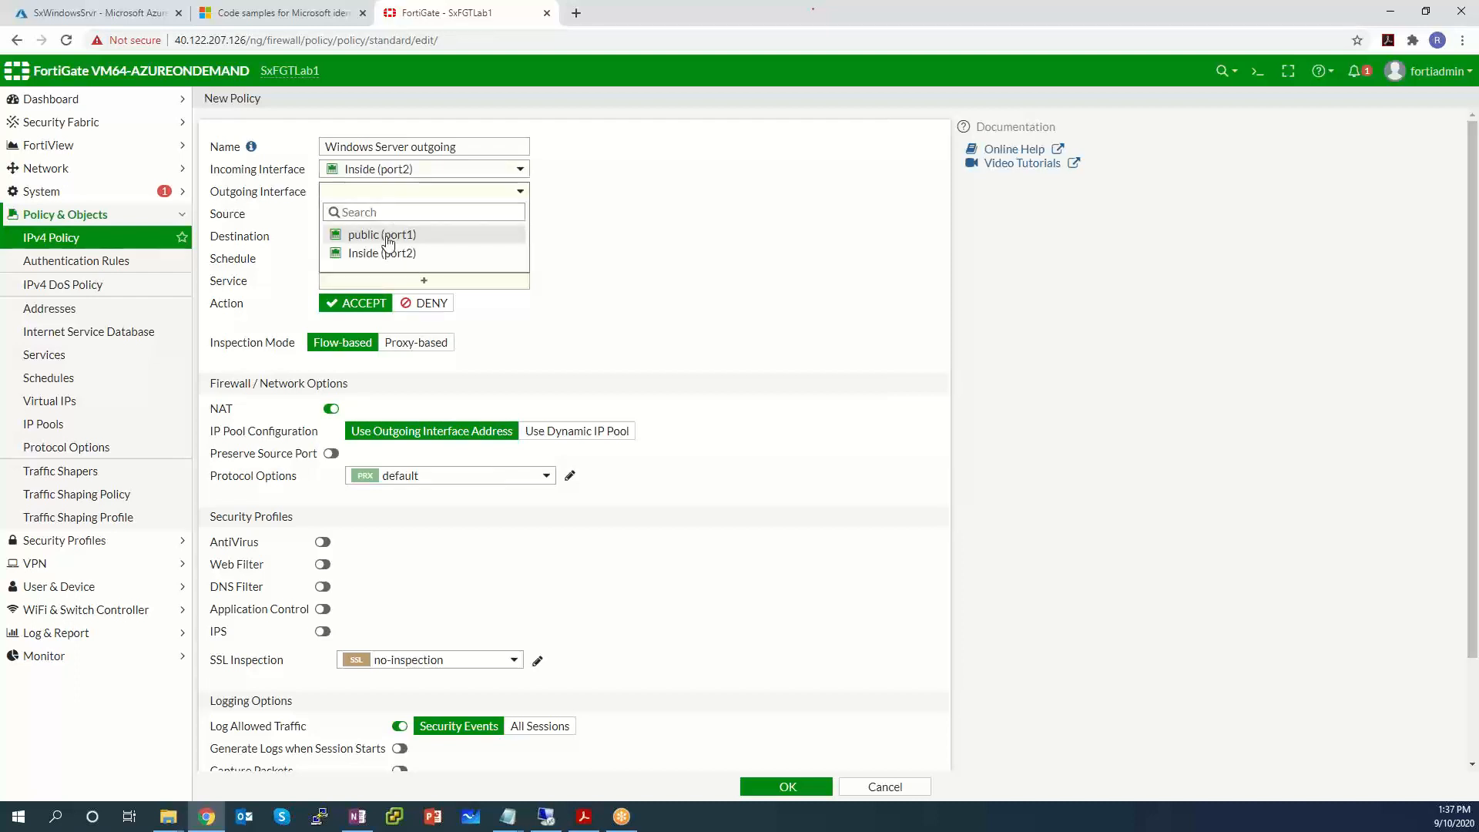
pyautogui.click(386, 234)
# Set the policy source to AzureLab, destination to all, and services to HTTP and HTTPS.
pyautogui.click(363, 218)
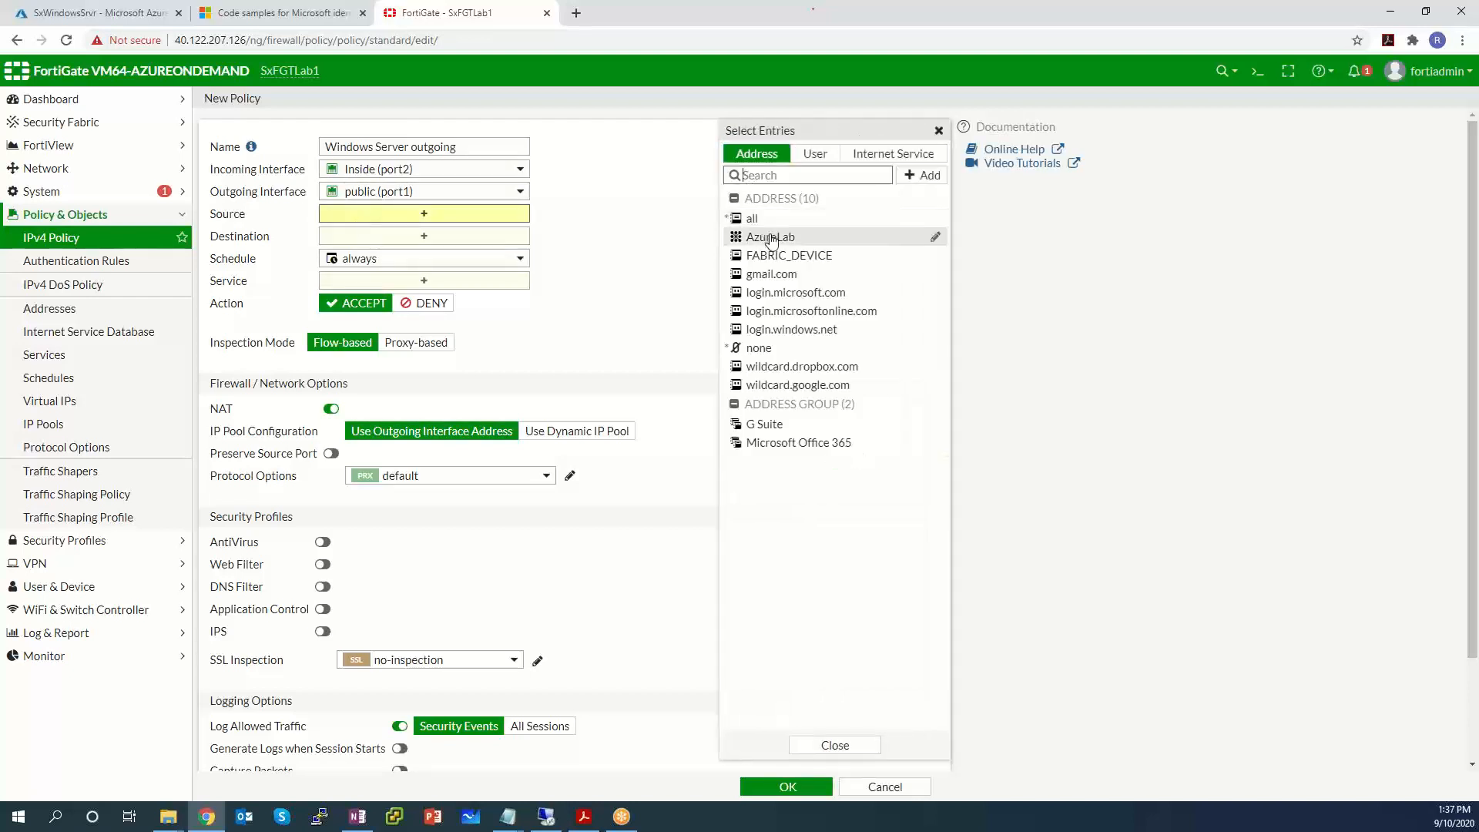
pyautogui.click(771, 238)
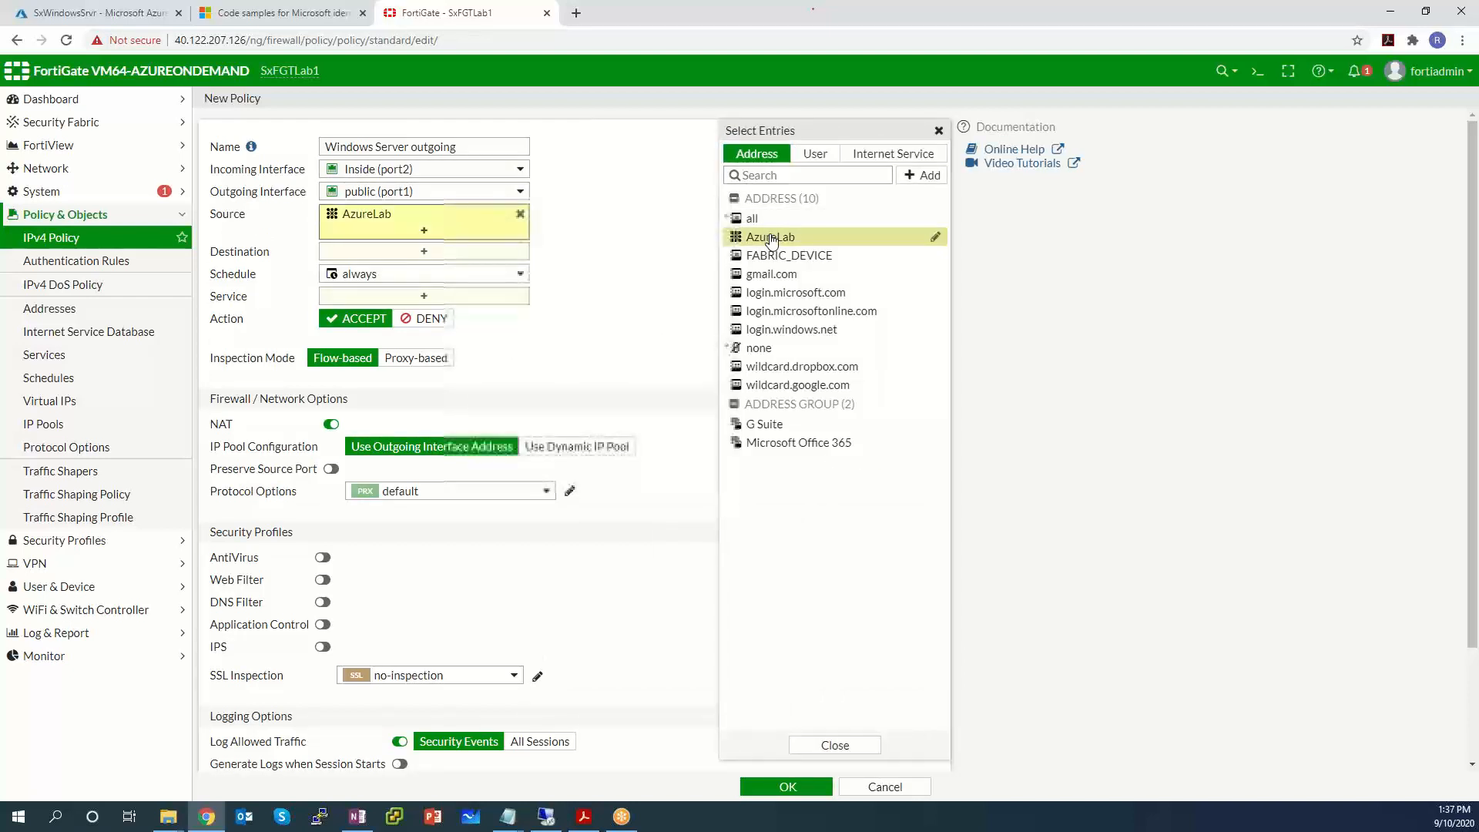
pyautogui.click(568, 231)
pyautogui.click(505, 252)
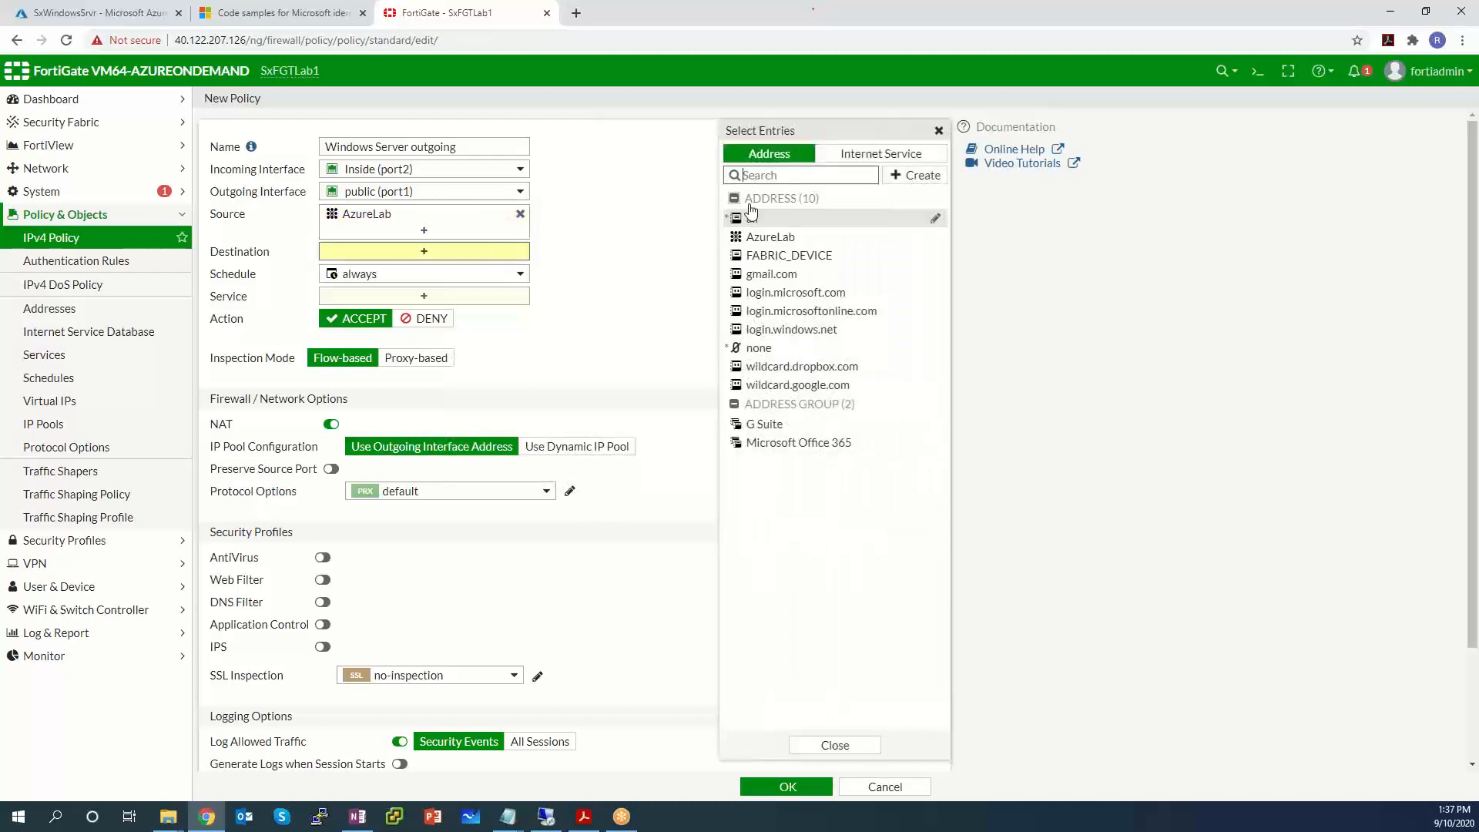
pyautogui.click(753, 221)
pyautogui.click(501, 313)
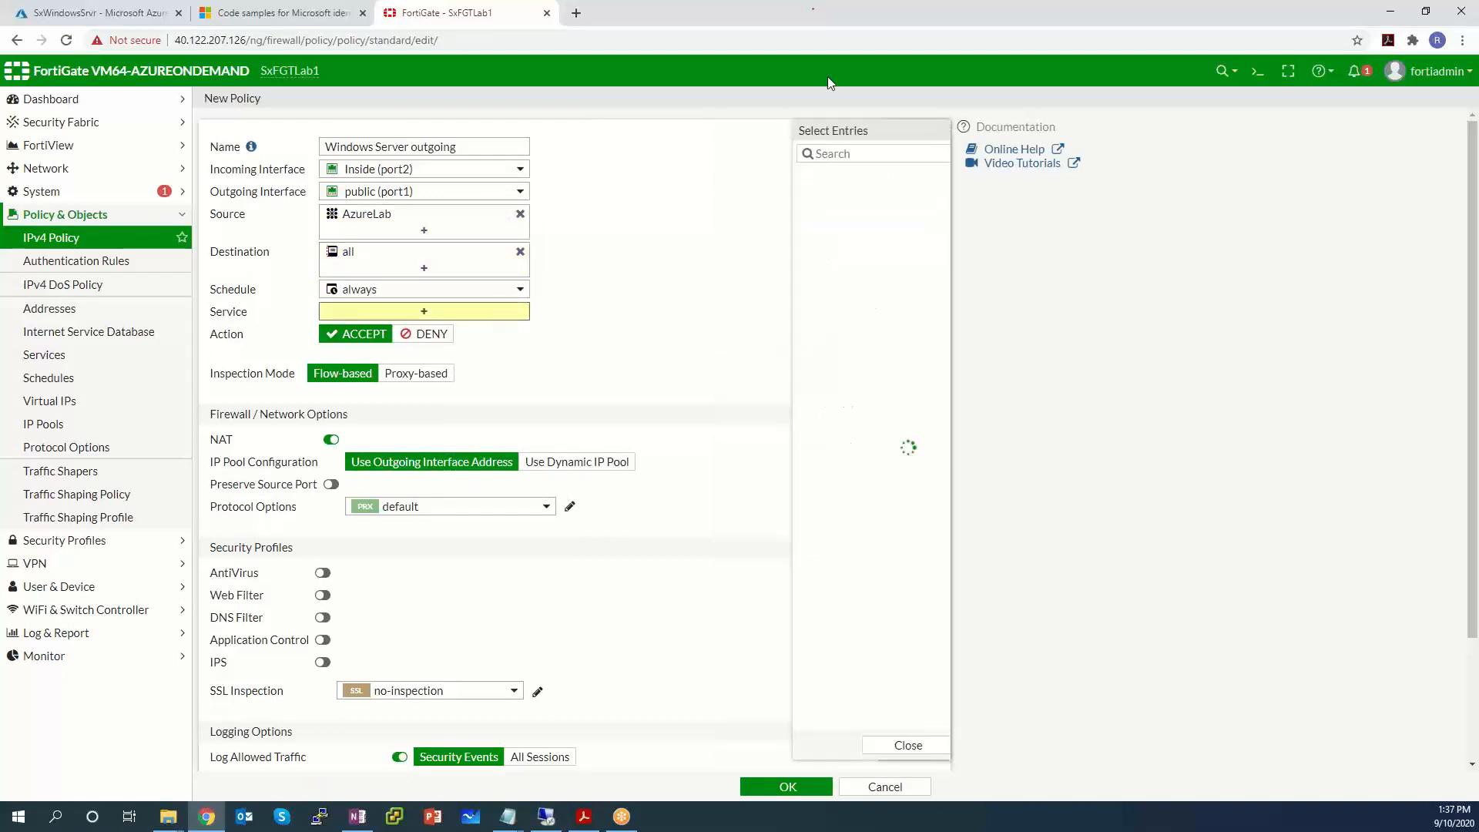
pyautogui.write('HTTP')
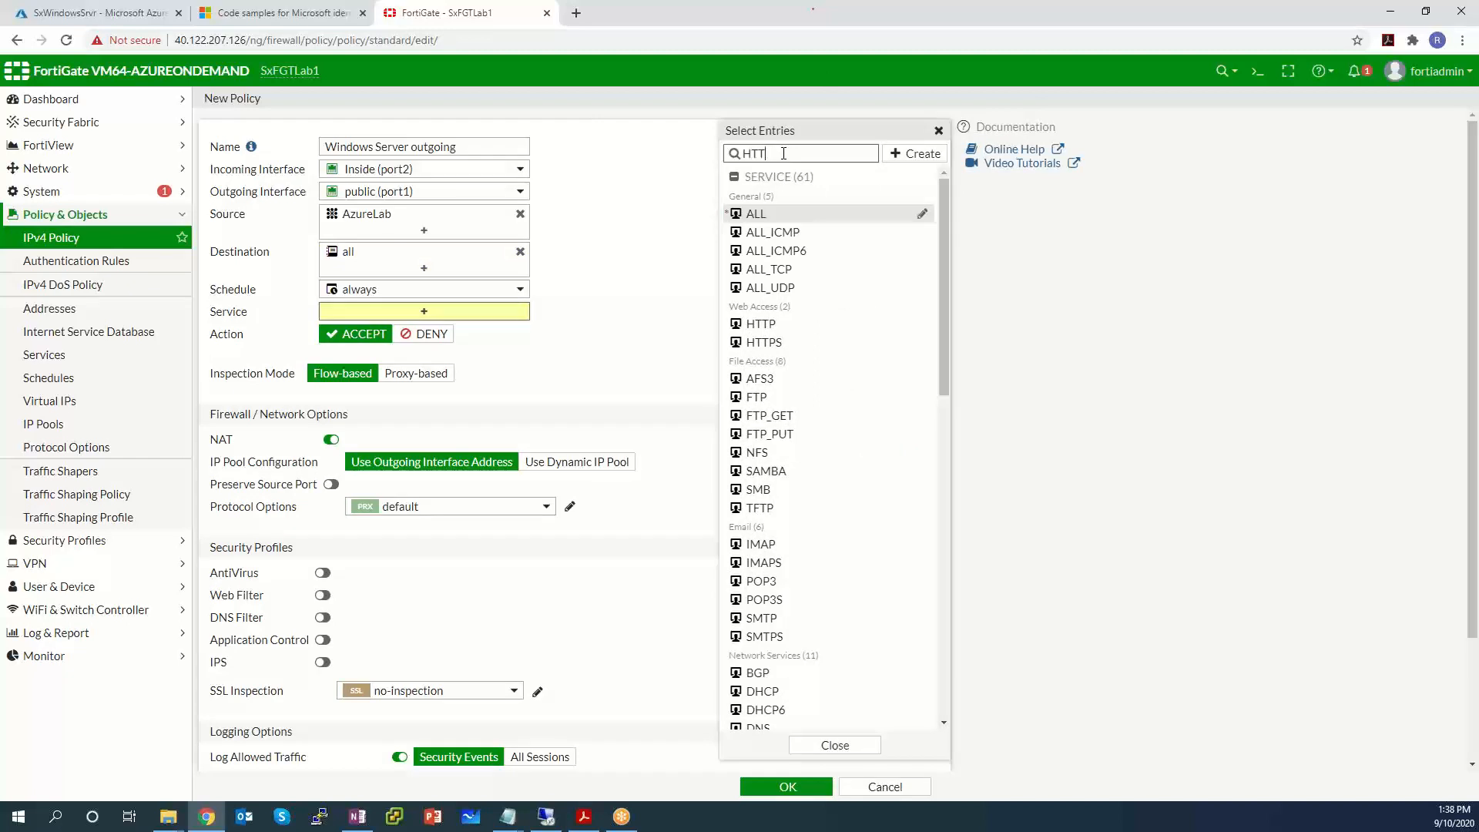
pyautogui.press('Return')
pyautogui.write('S')
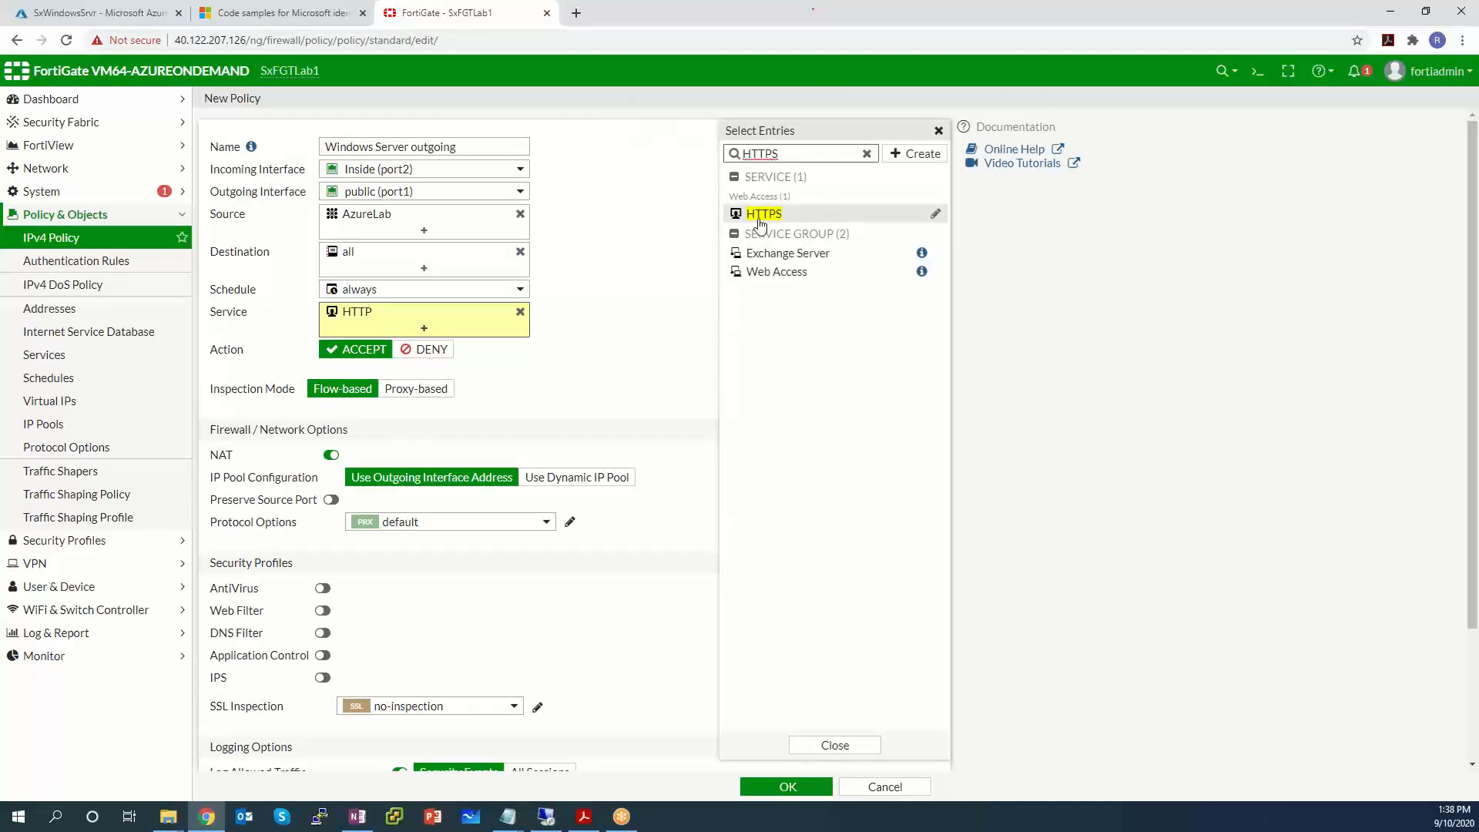
pyautogui.click(763, 214)
pyautogui.click(867, 746)
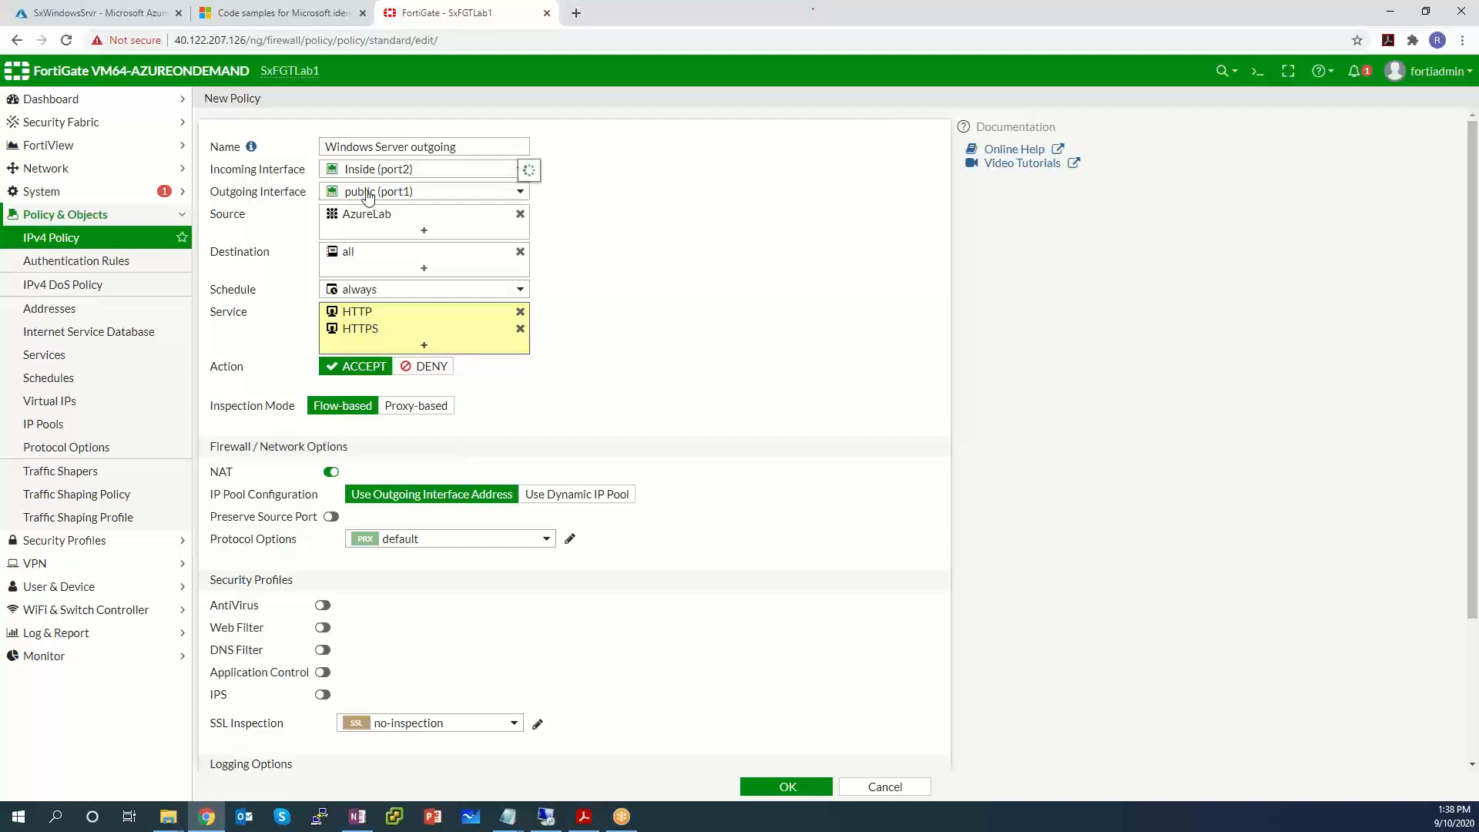
# Highlight the firewall's IP in the address bar and check the remote Windows VM session window.
pyautogui.moveTo(367, 197)
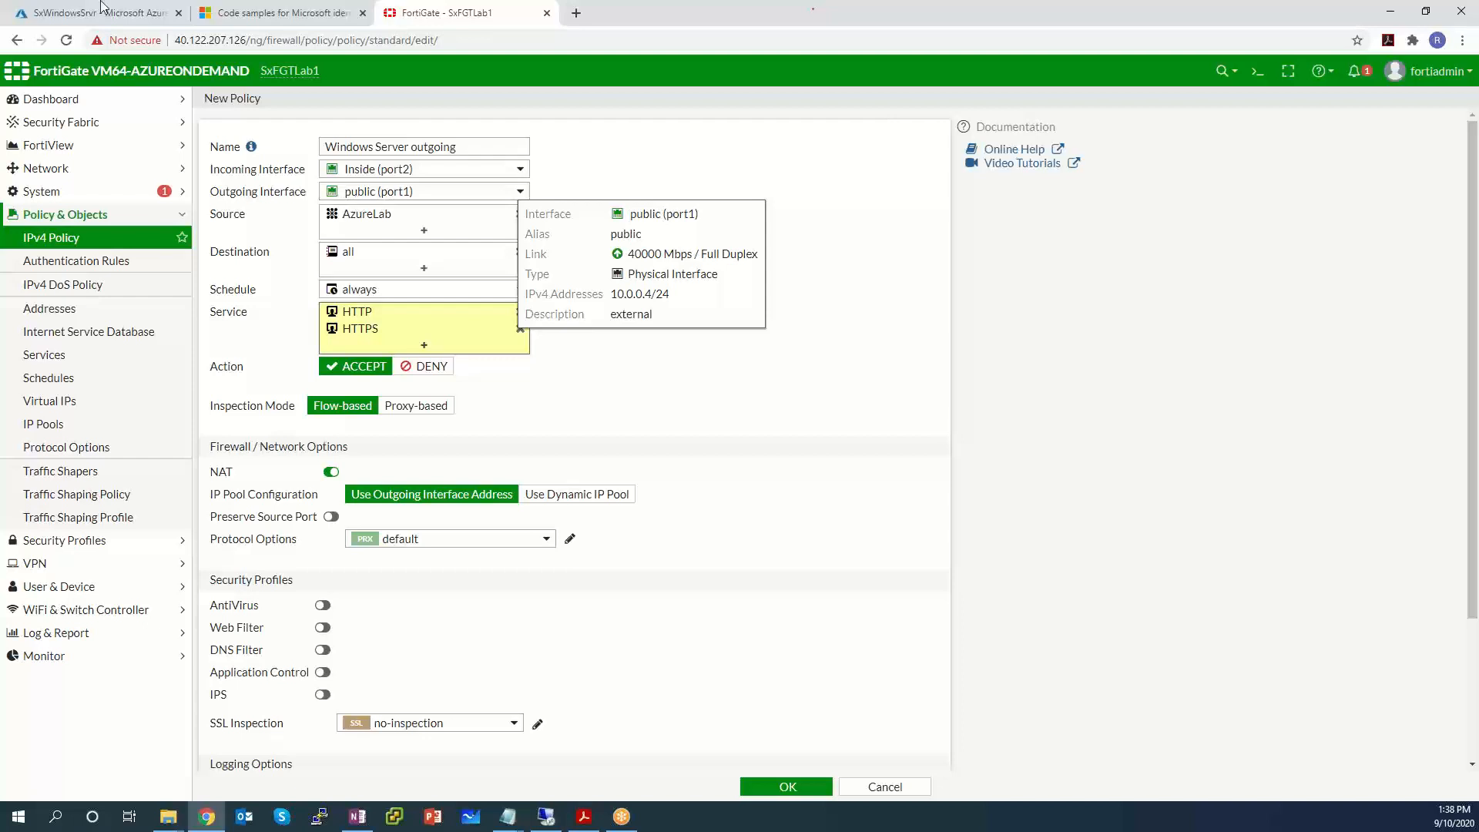
pyautogui.moveTo(248, 39); pyautogui.dragTo(174, 38)
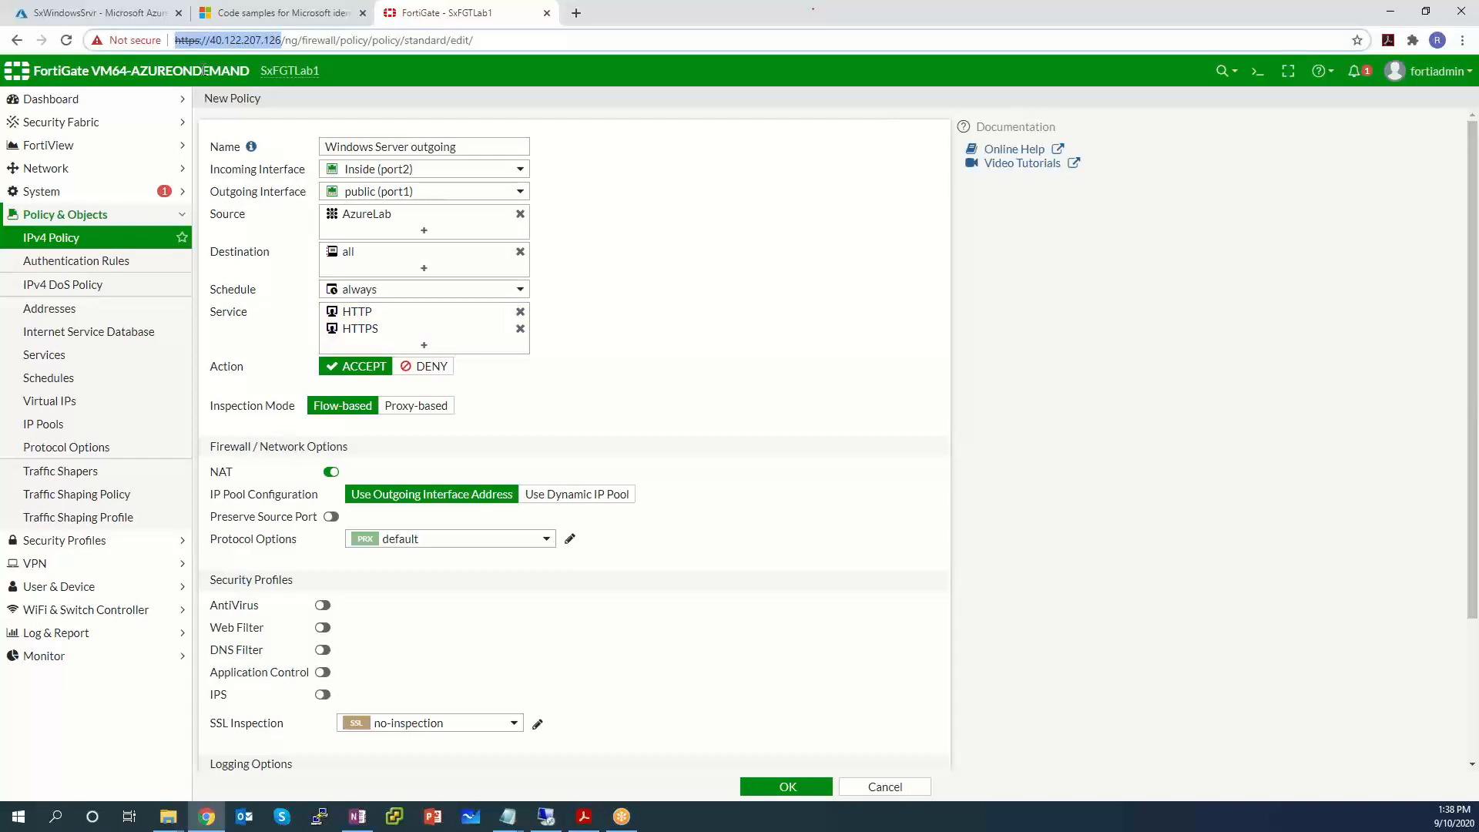
pyautogui.click(553, 820)
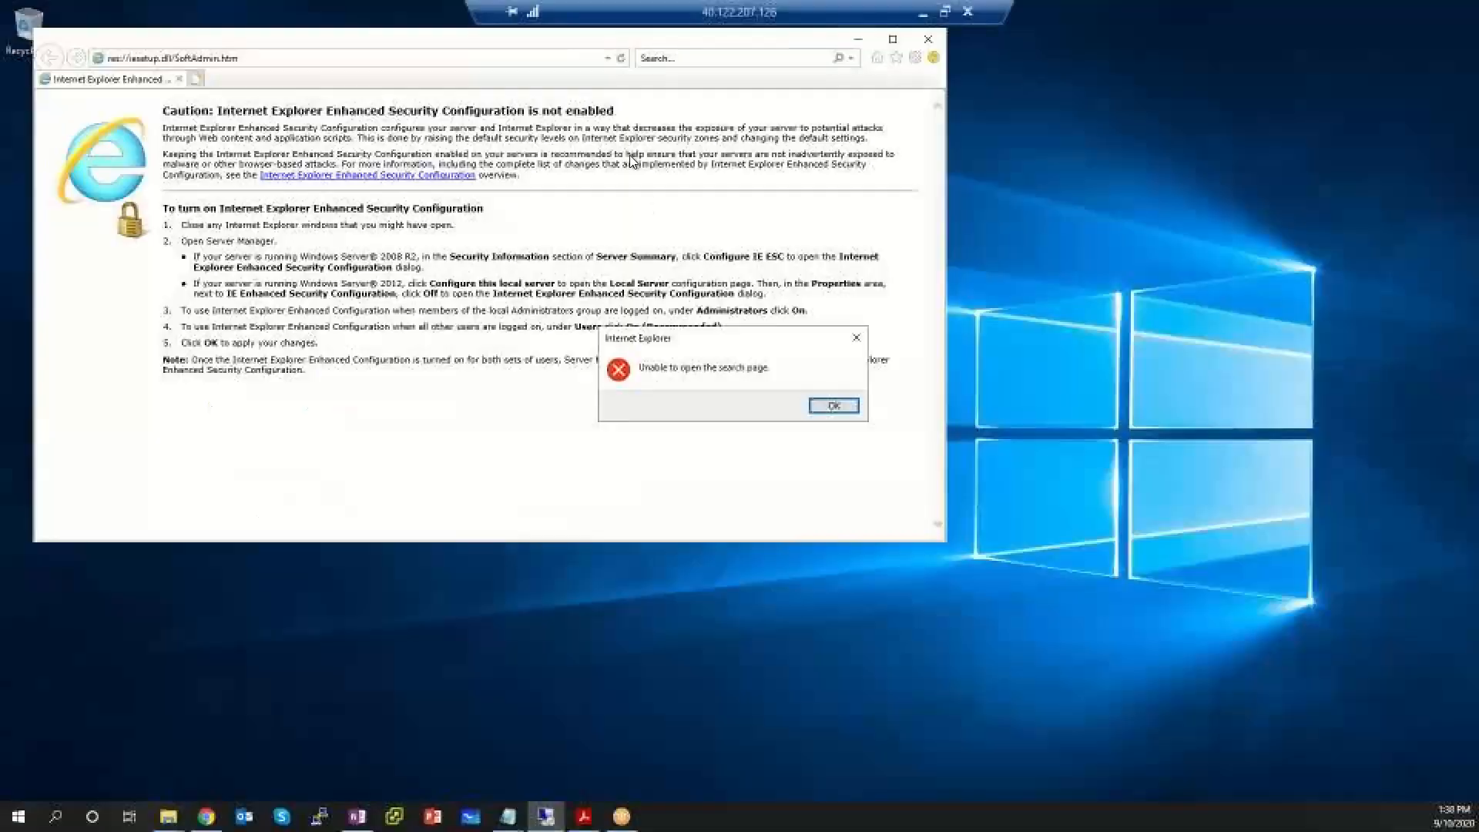
pyautogui.click(839, 11)
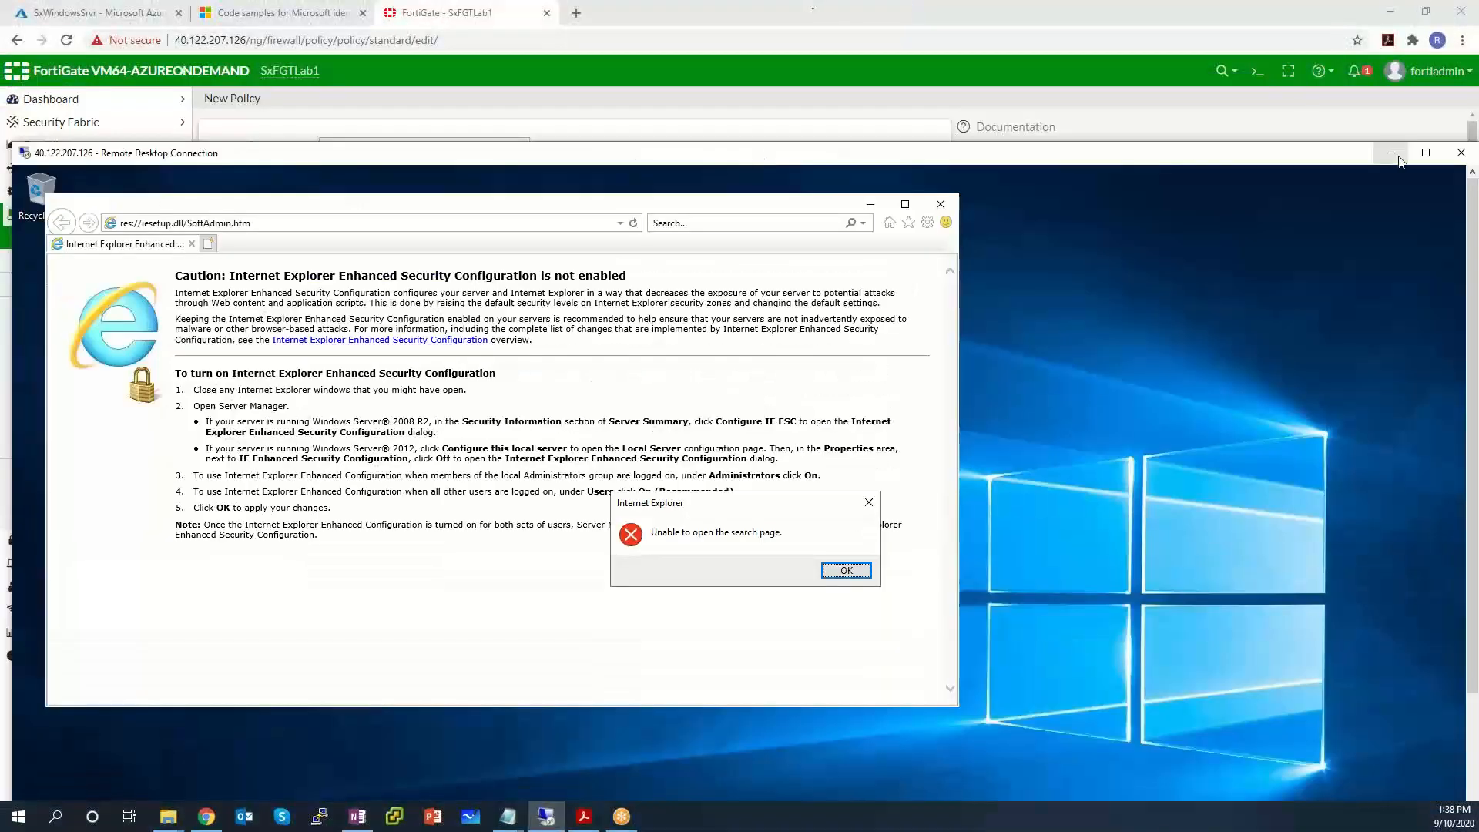
pyautogui.click(1373, 164)
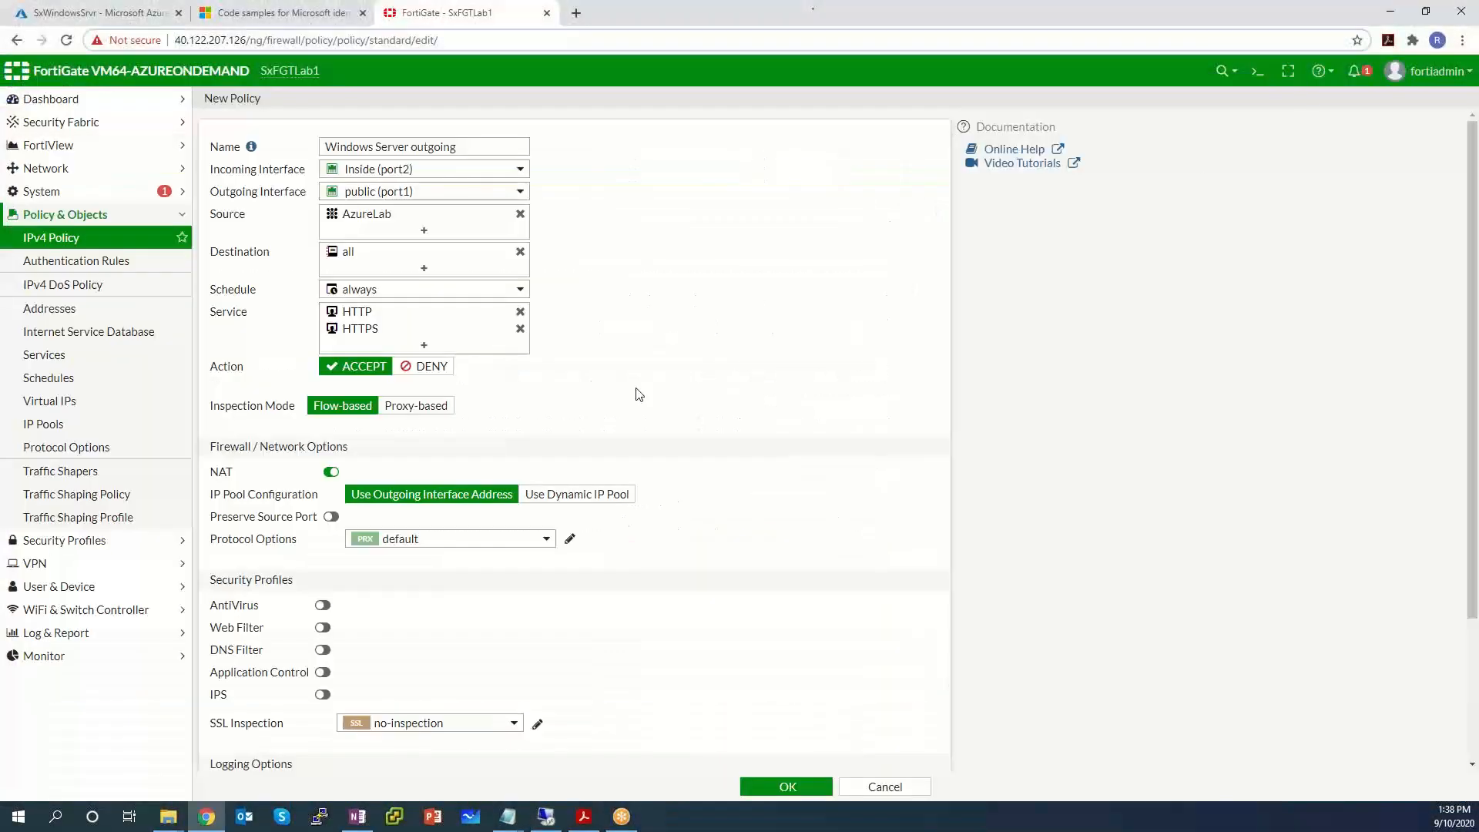
# Set Log Allowed Traffic to All Sessions and save the Windows Server outgoing policy.
pyautogui.scroll(-3, 647, 385)
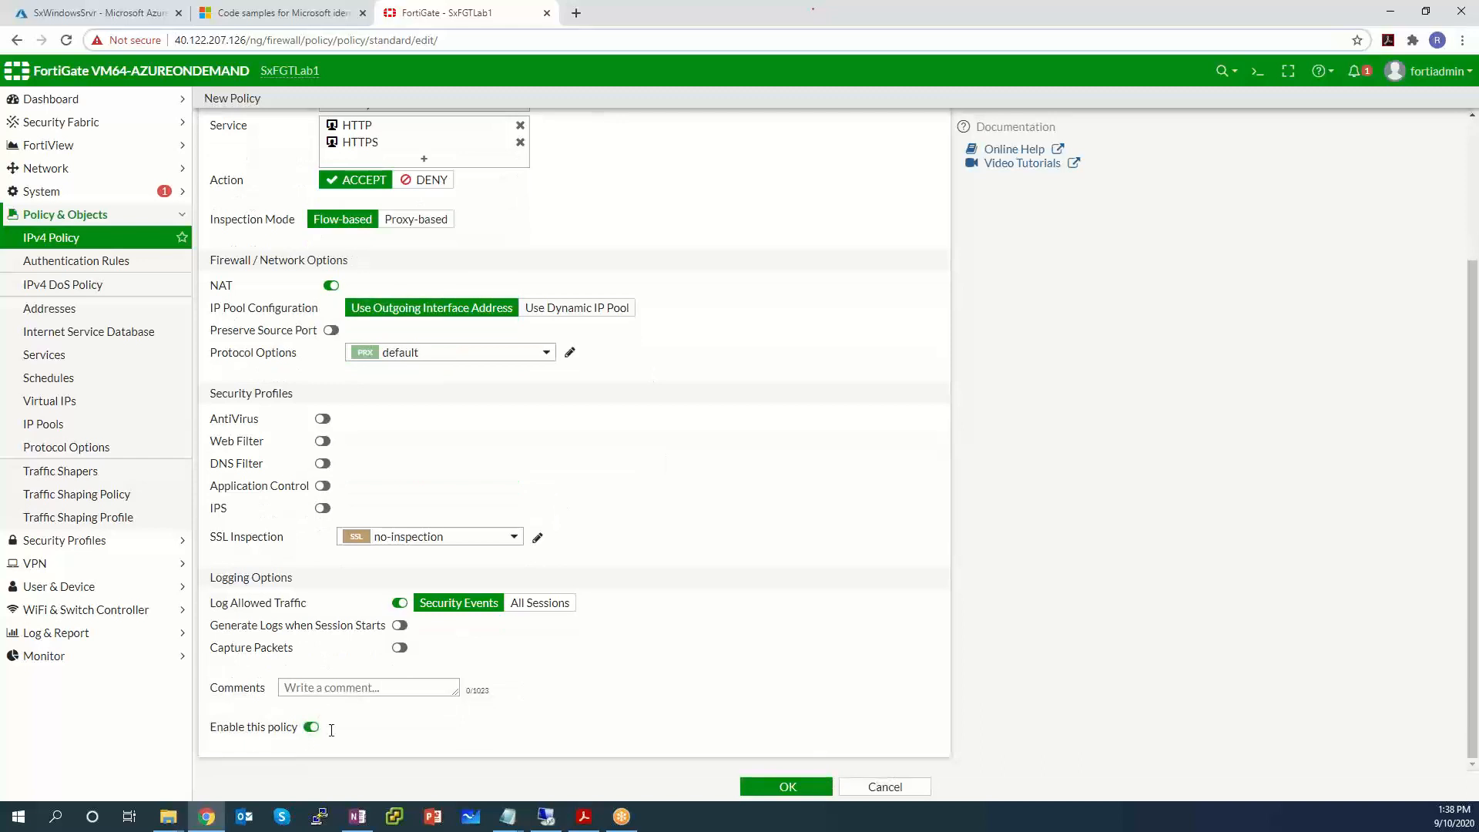
pyautogui.click(546, 606)
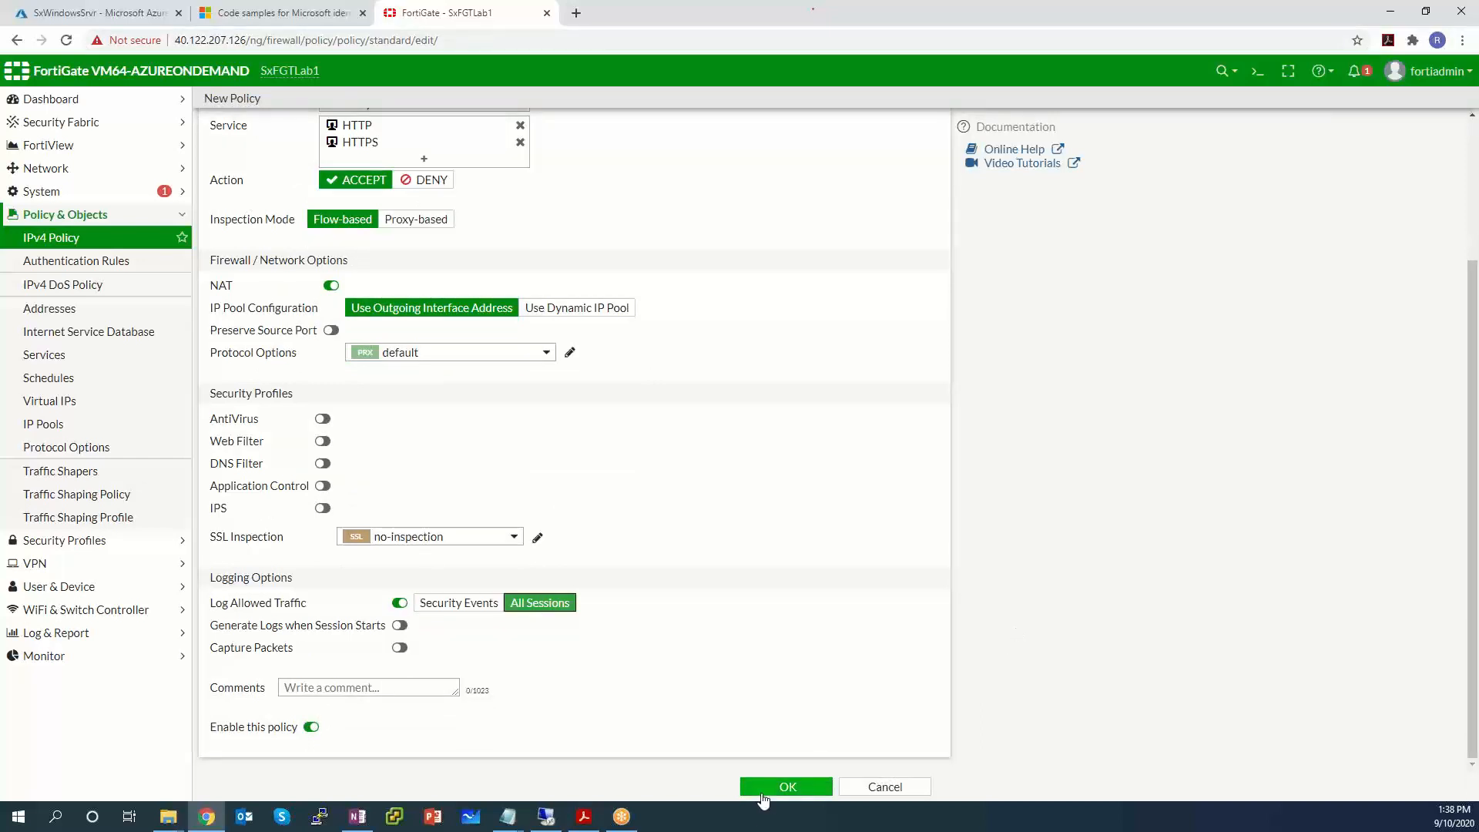
pyautogui.click(766, 794)
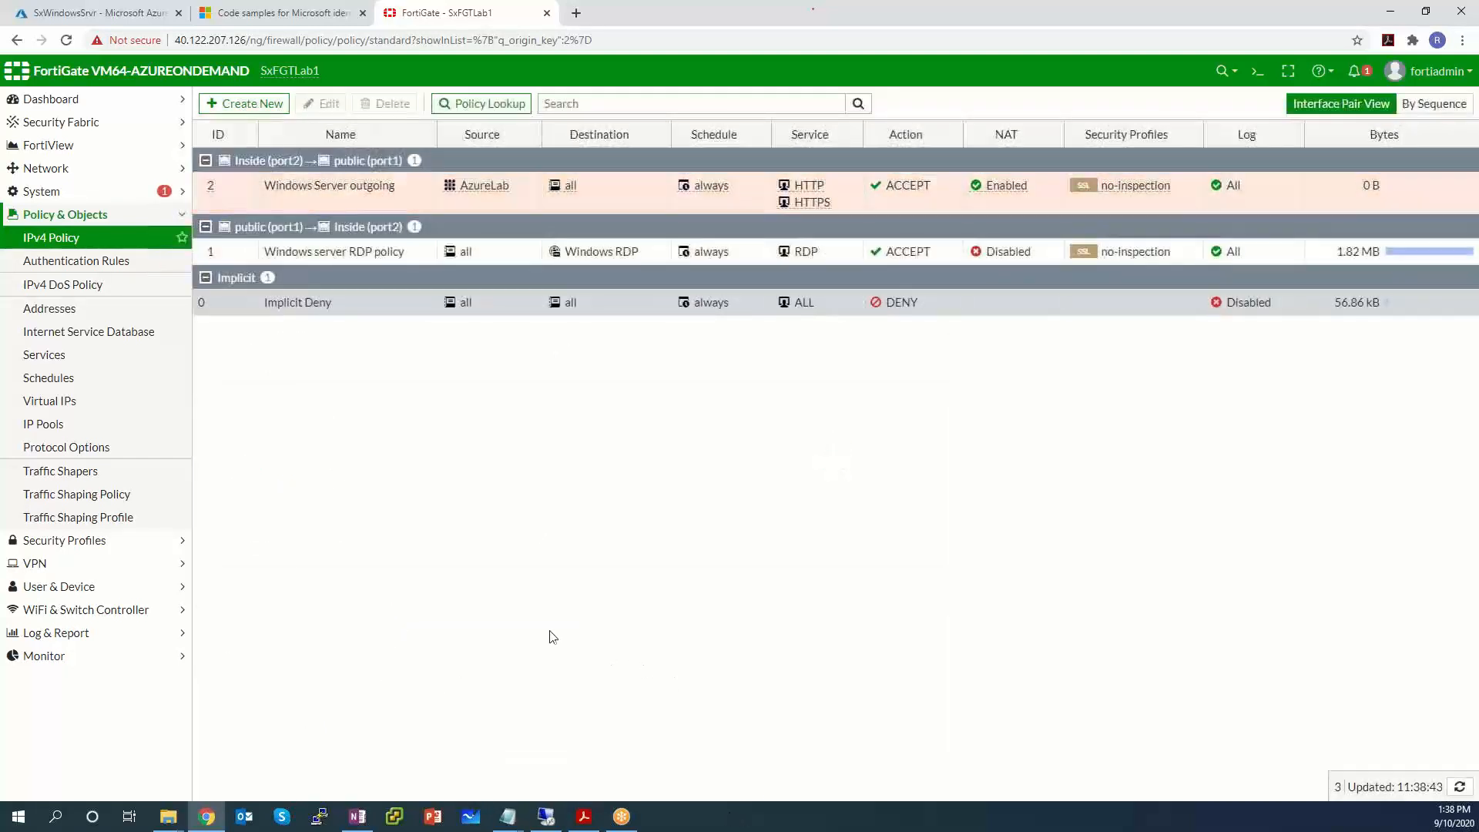
# On the Windows VM, search Google for 'what is my ip' and select the reported 40.122.207.126.
pyautogui.click(547, 818)
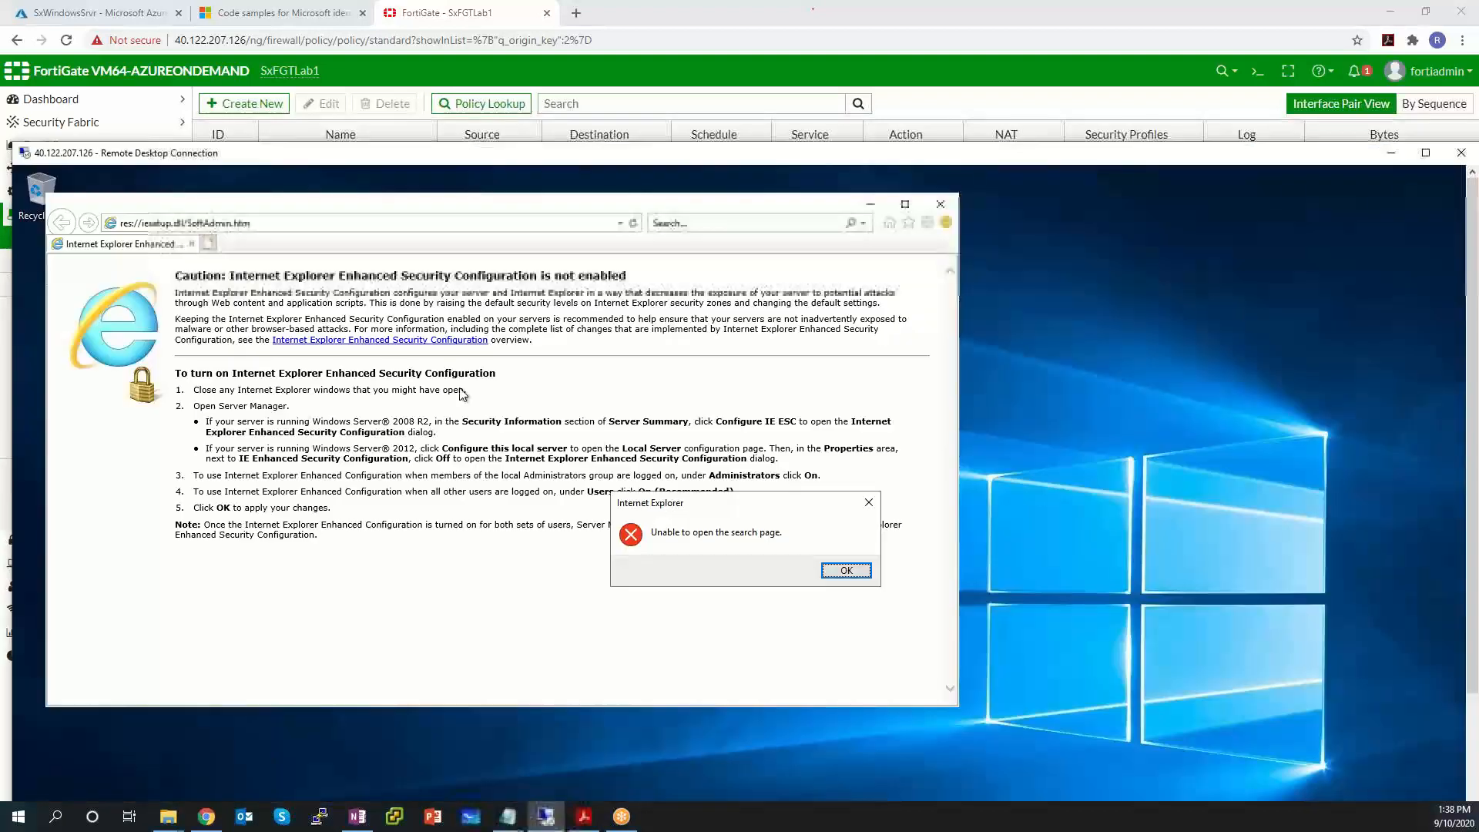
pyautogui.click(844, 569)
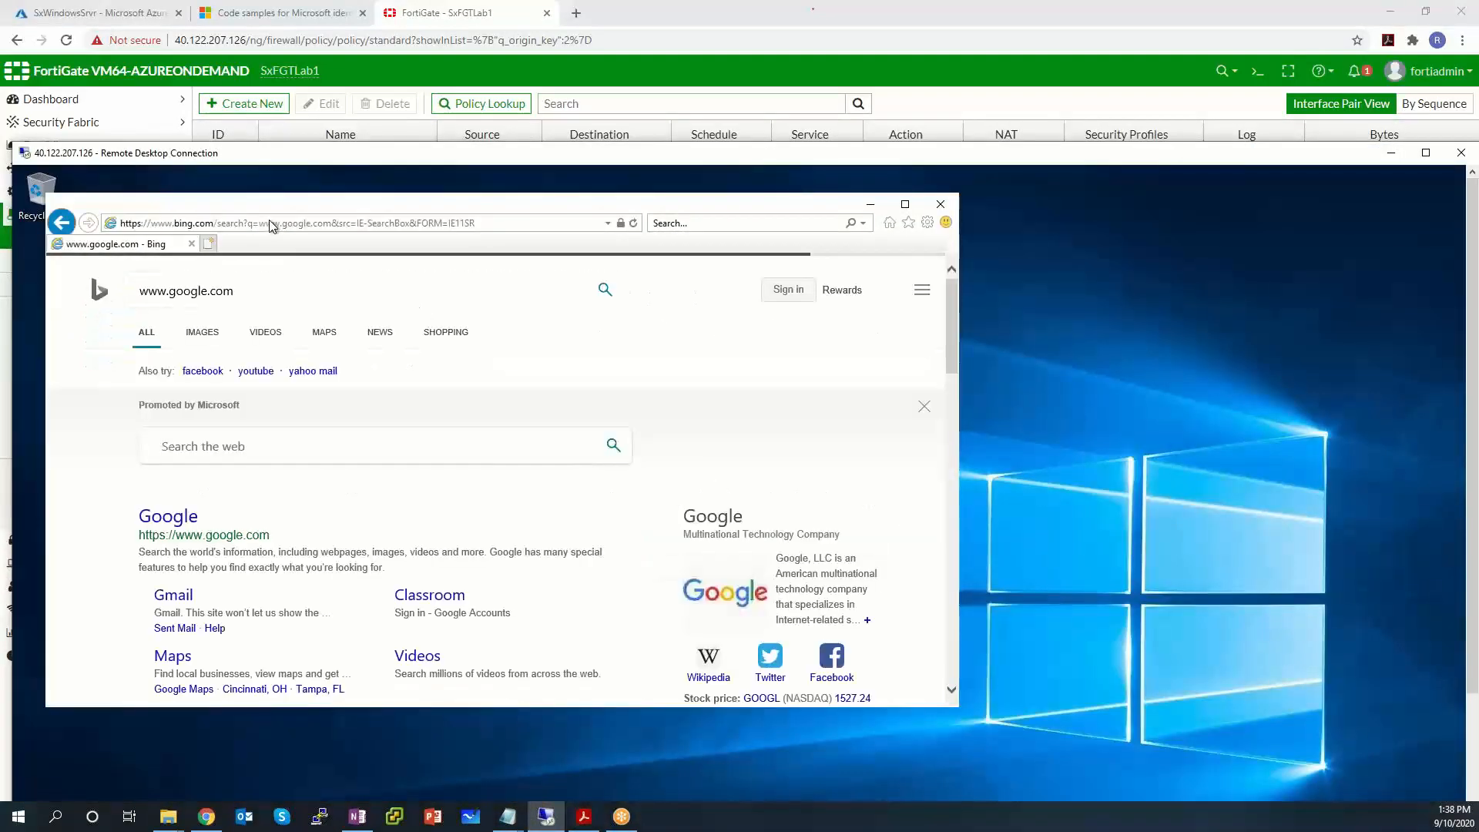
pyautogui.click(270, 223)
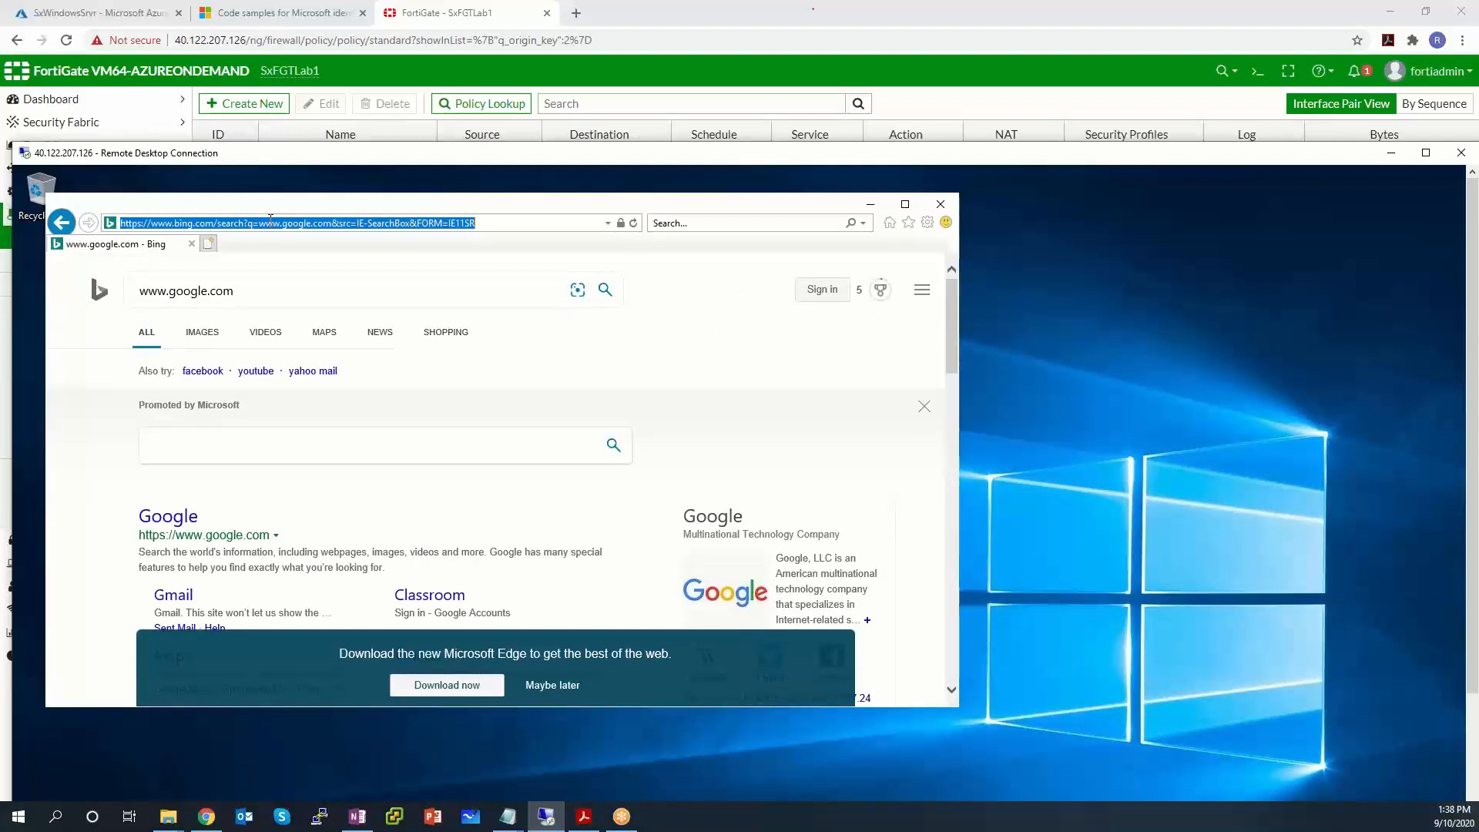
pyautogui.write('www.google.com')
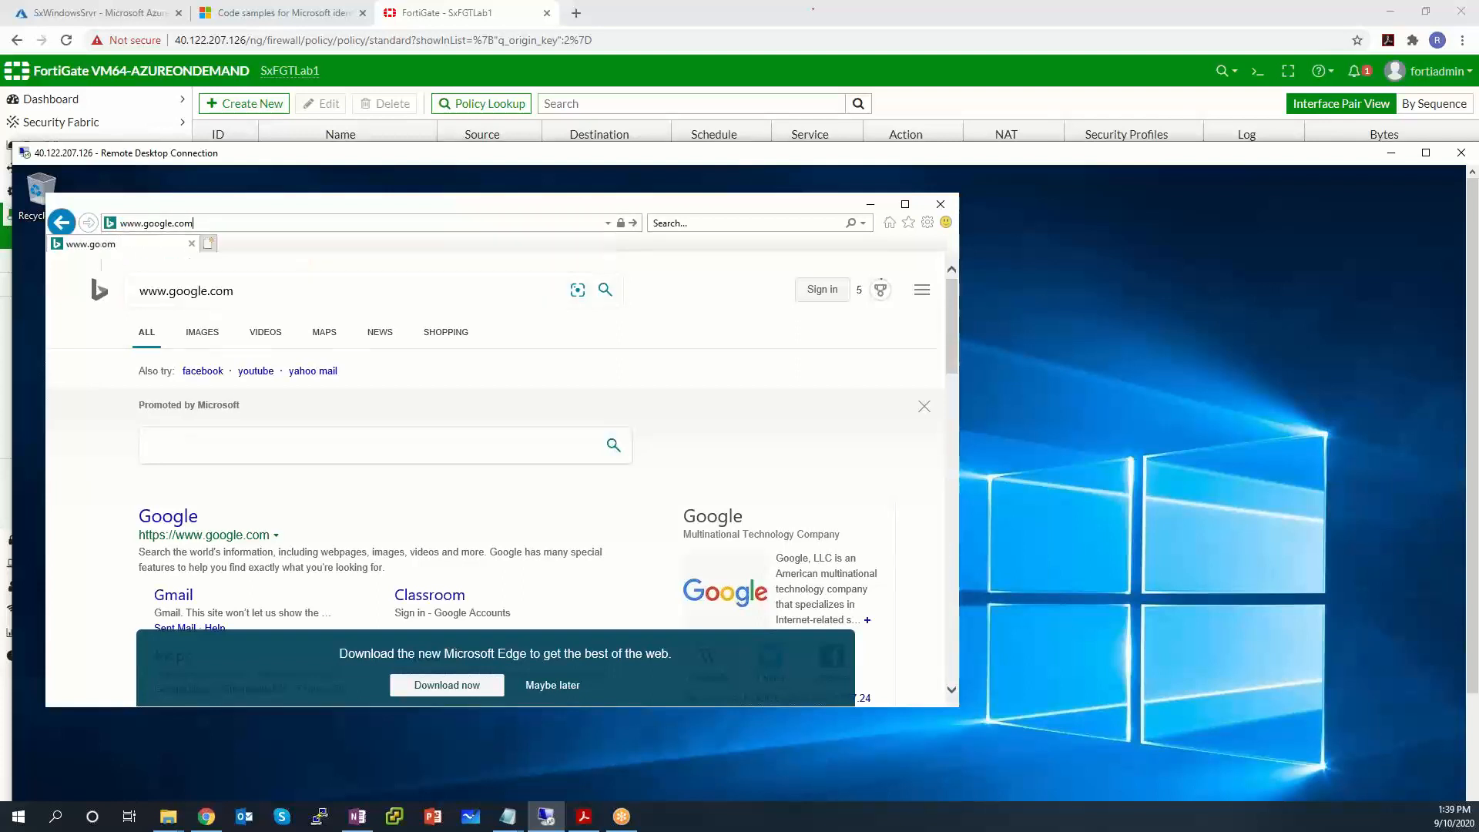
pyautogui.press('Return')
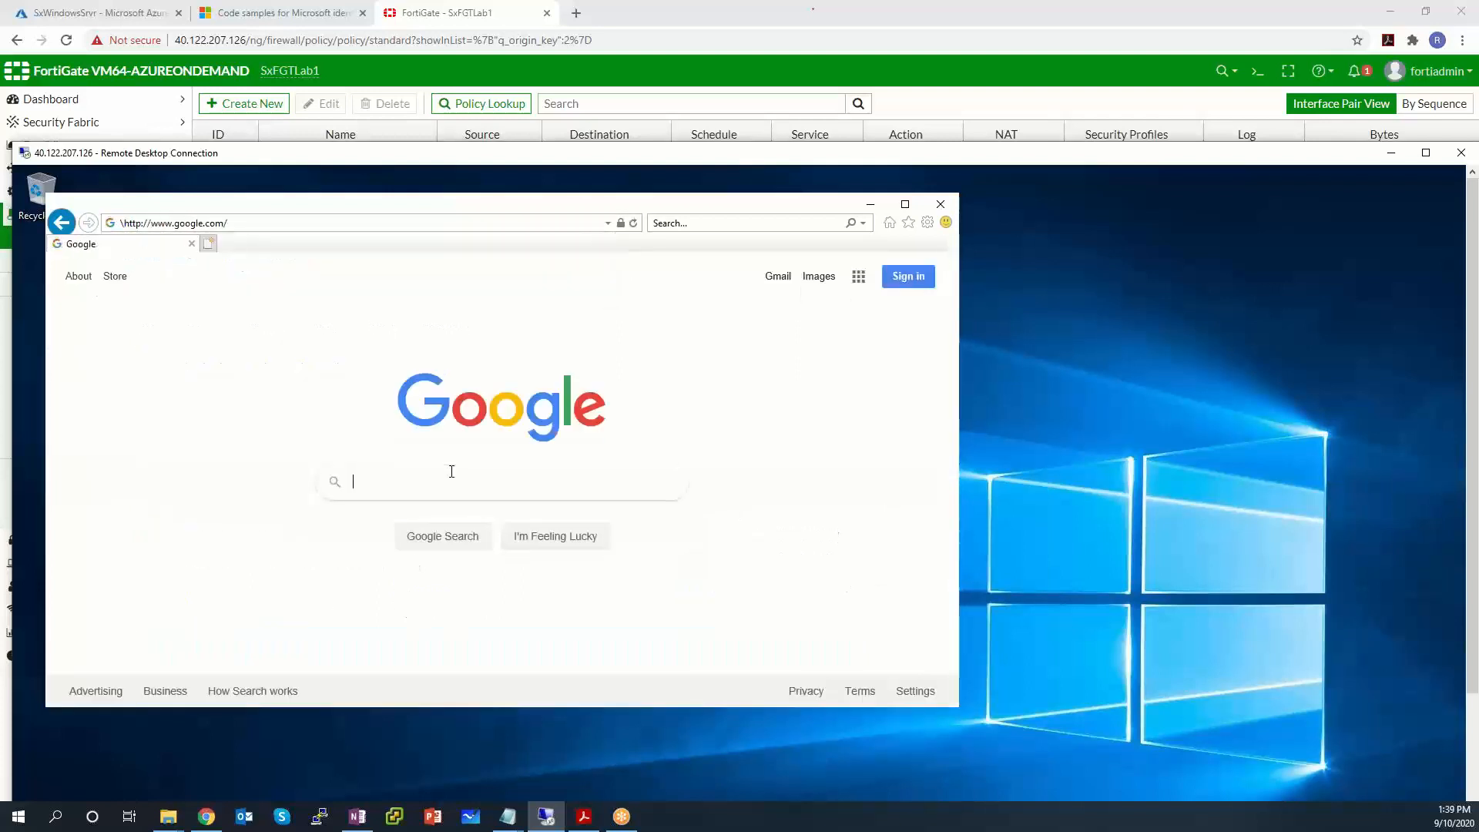
pyautogui.write('what is my ip')
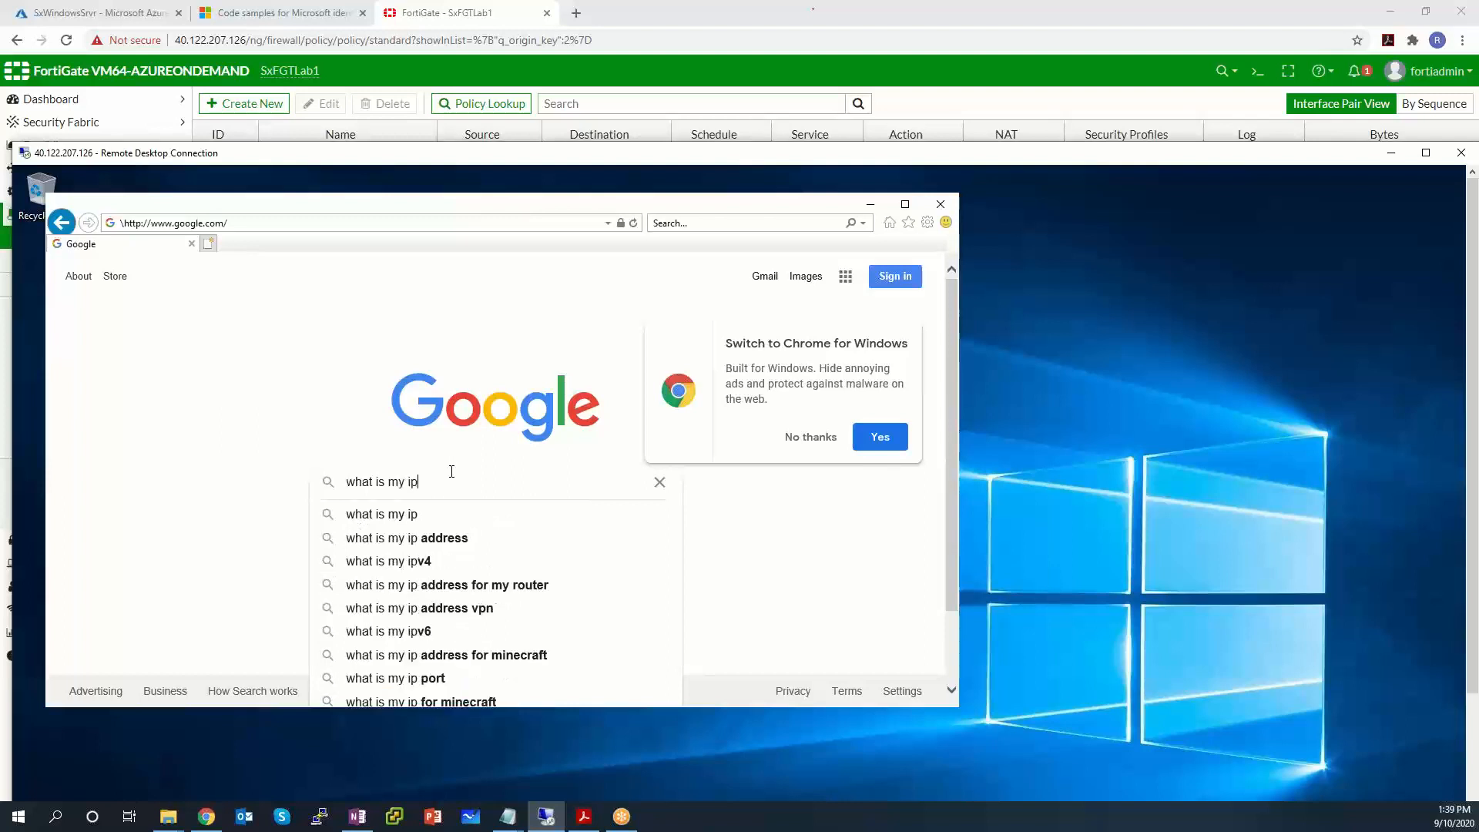
pyautogui.press('Return')
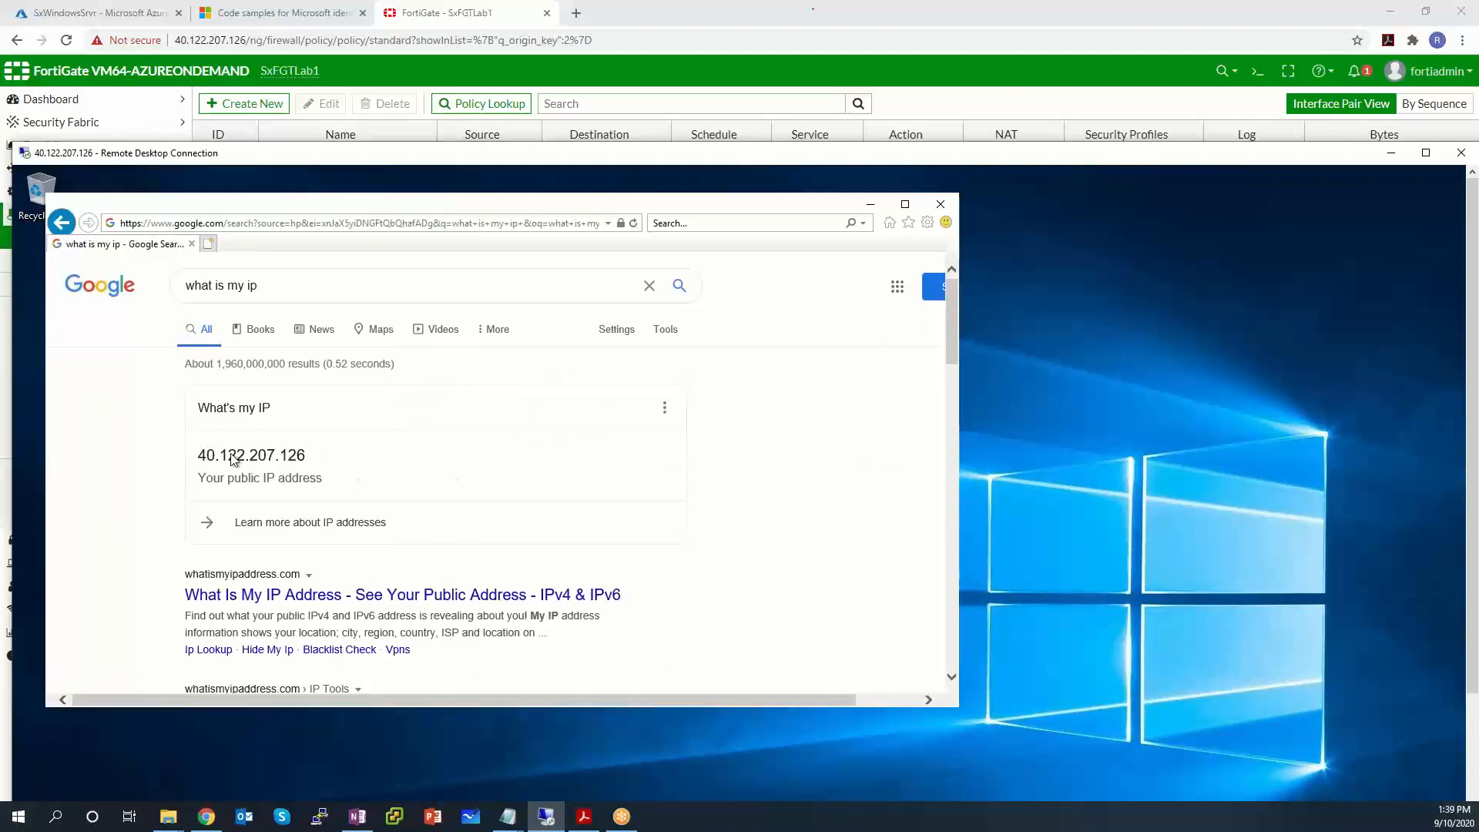
pyautogui.doubleClick(185, 454)
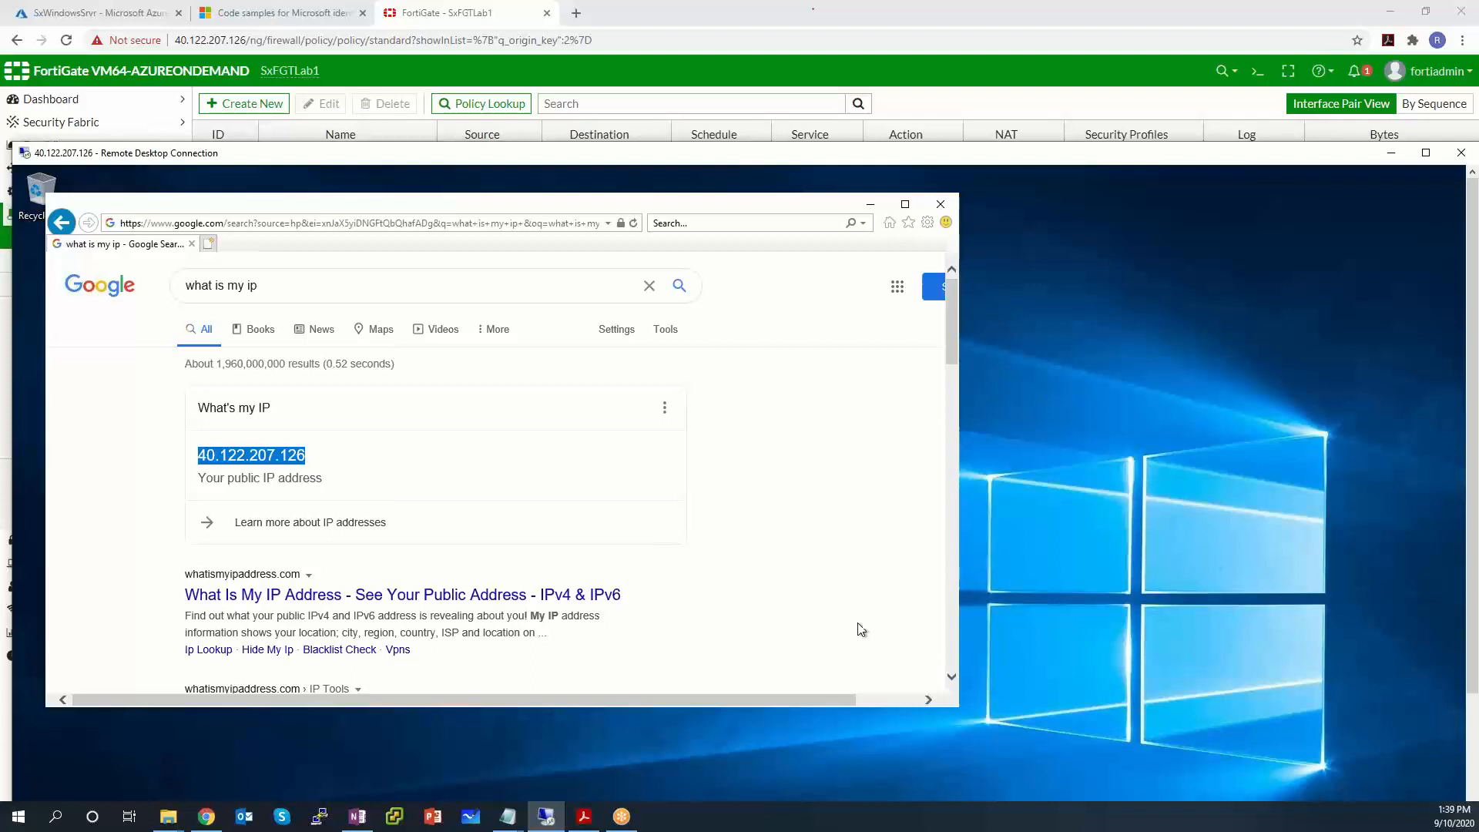
# Open Forward Traffic logs and inspect the Windows Server outgoing sessions from 10.0.1.5, including to 13.88.23.8.
pyautogui.click(483, 11)
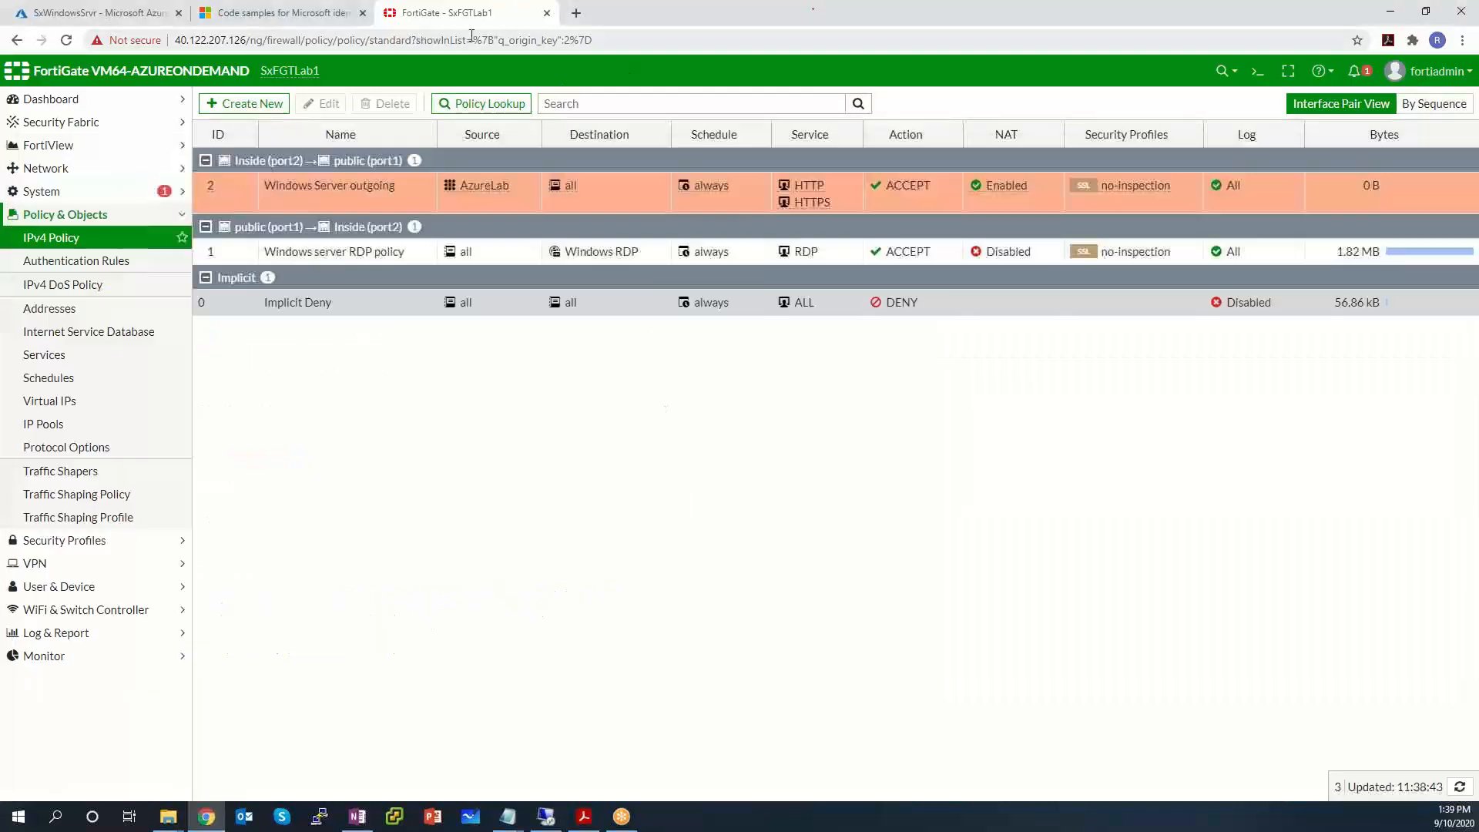
pyautogui.click(68, 636)
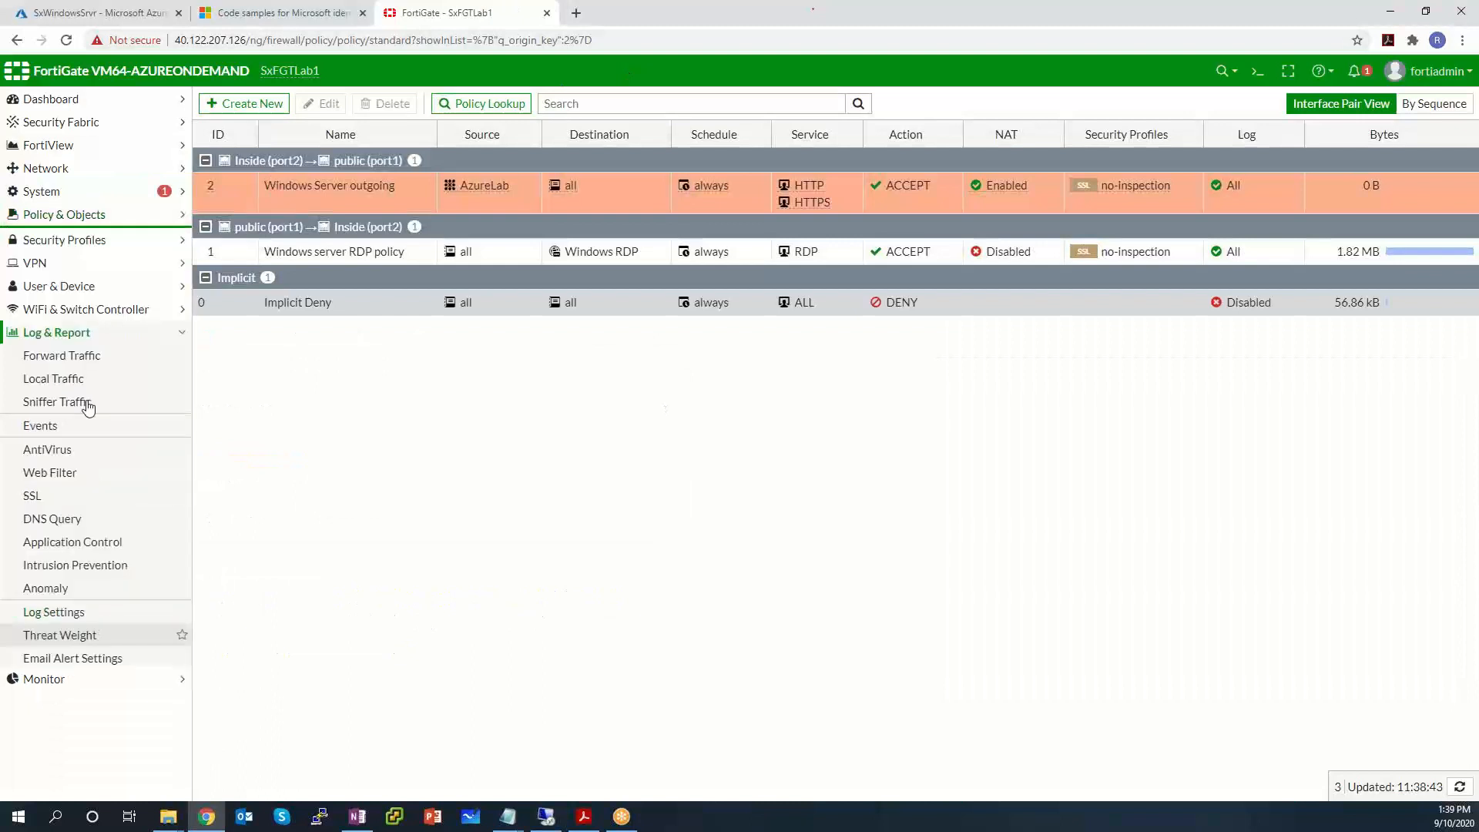
pyautogui.click(73, 354)
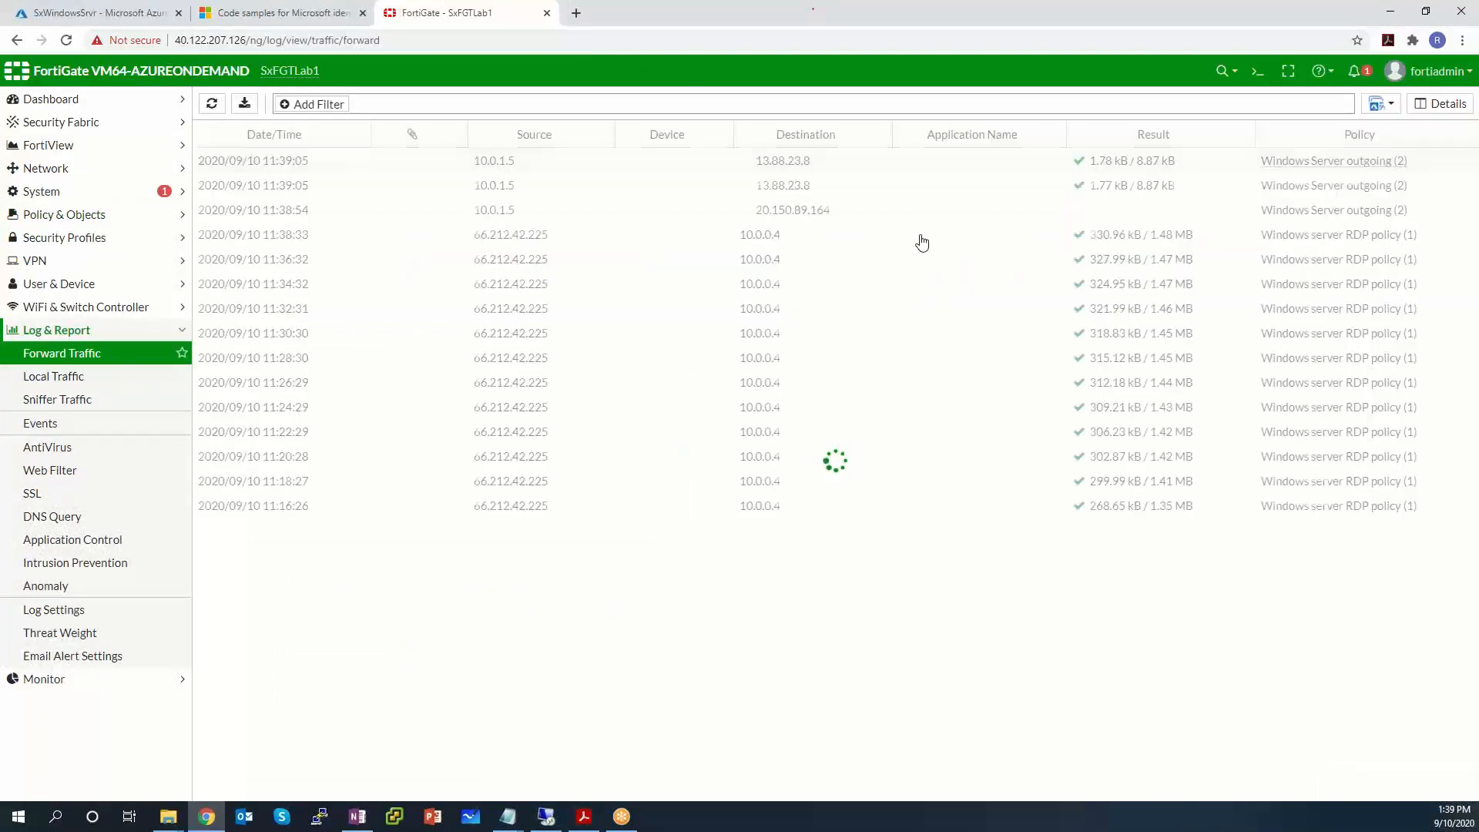
pyautogui.click(1379, 163)
pyautogui.click(1381, 189)
pyautogui.click(1381, 210)
pyautogui.click(1362, 186)
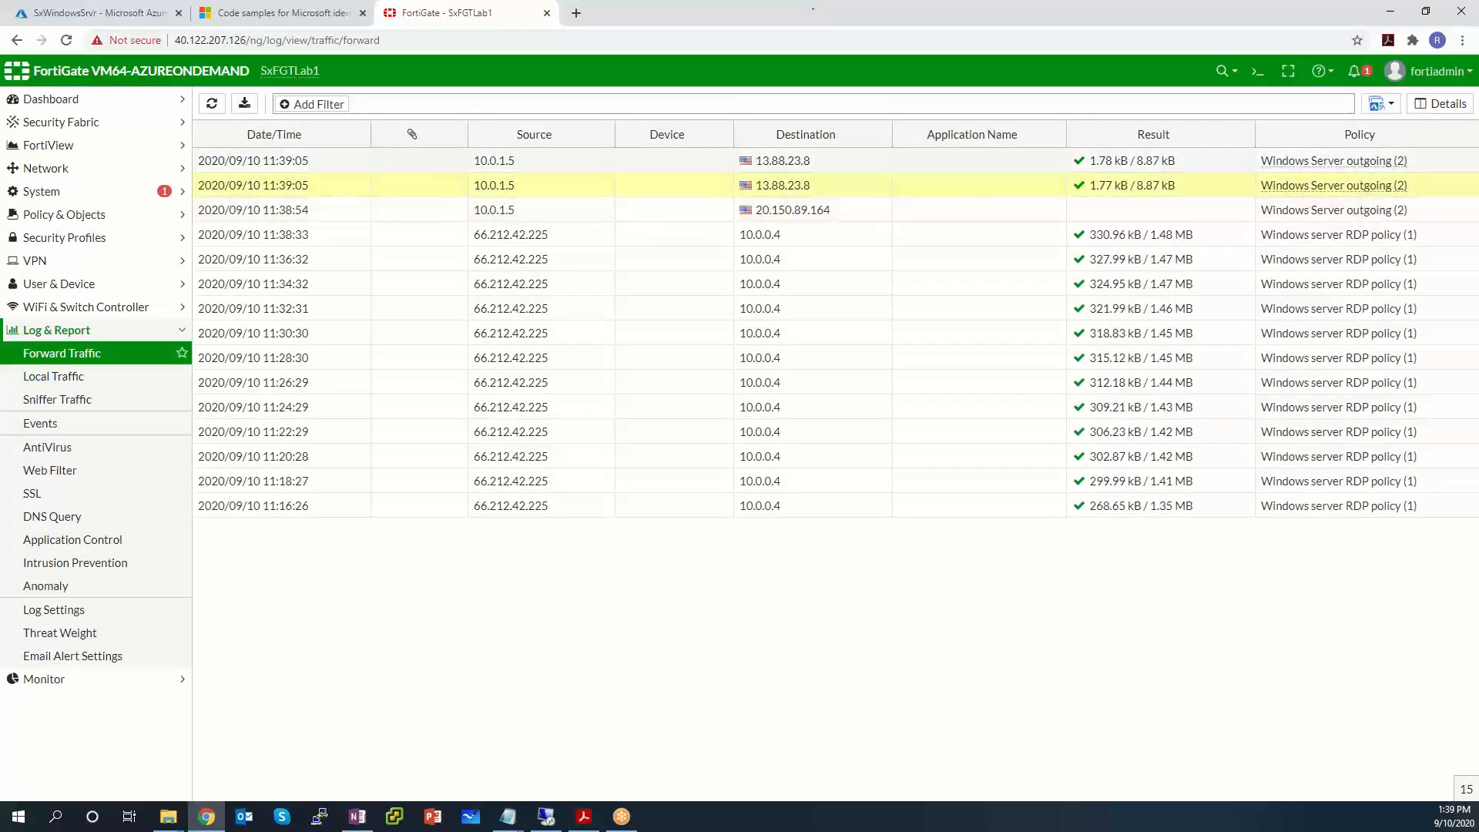